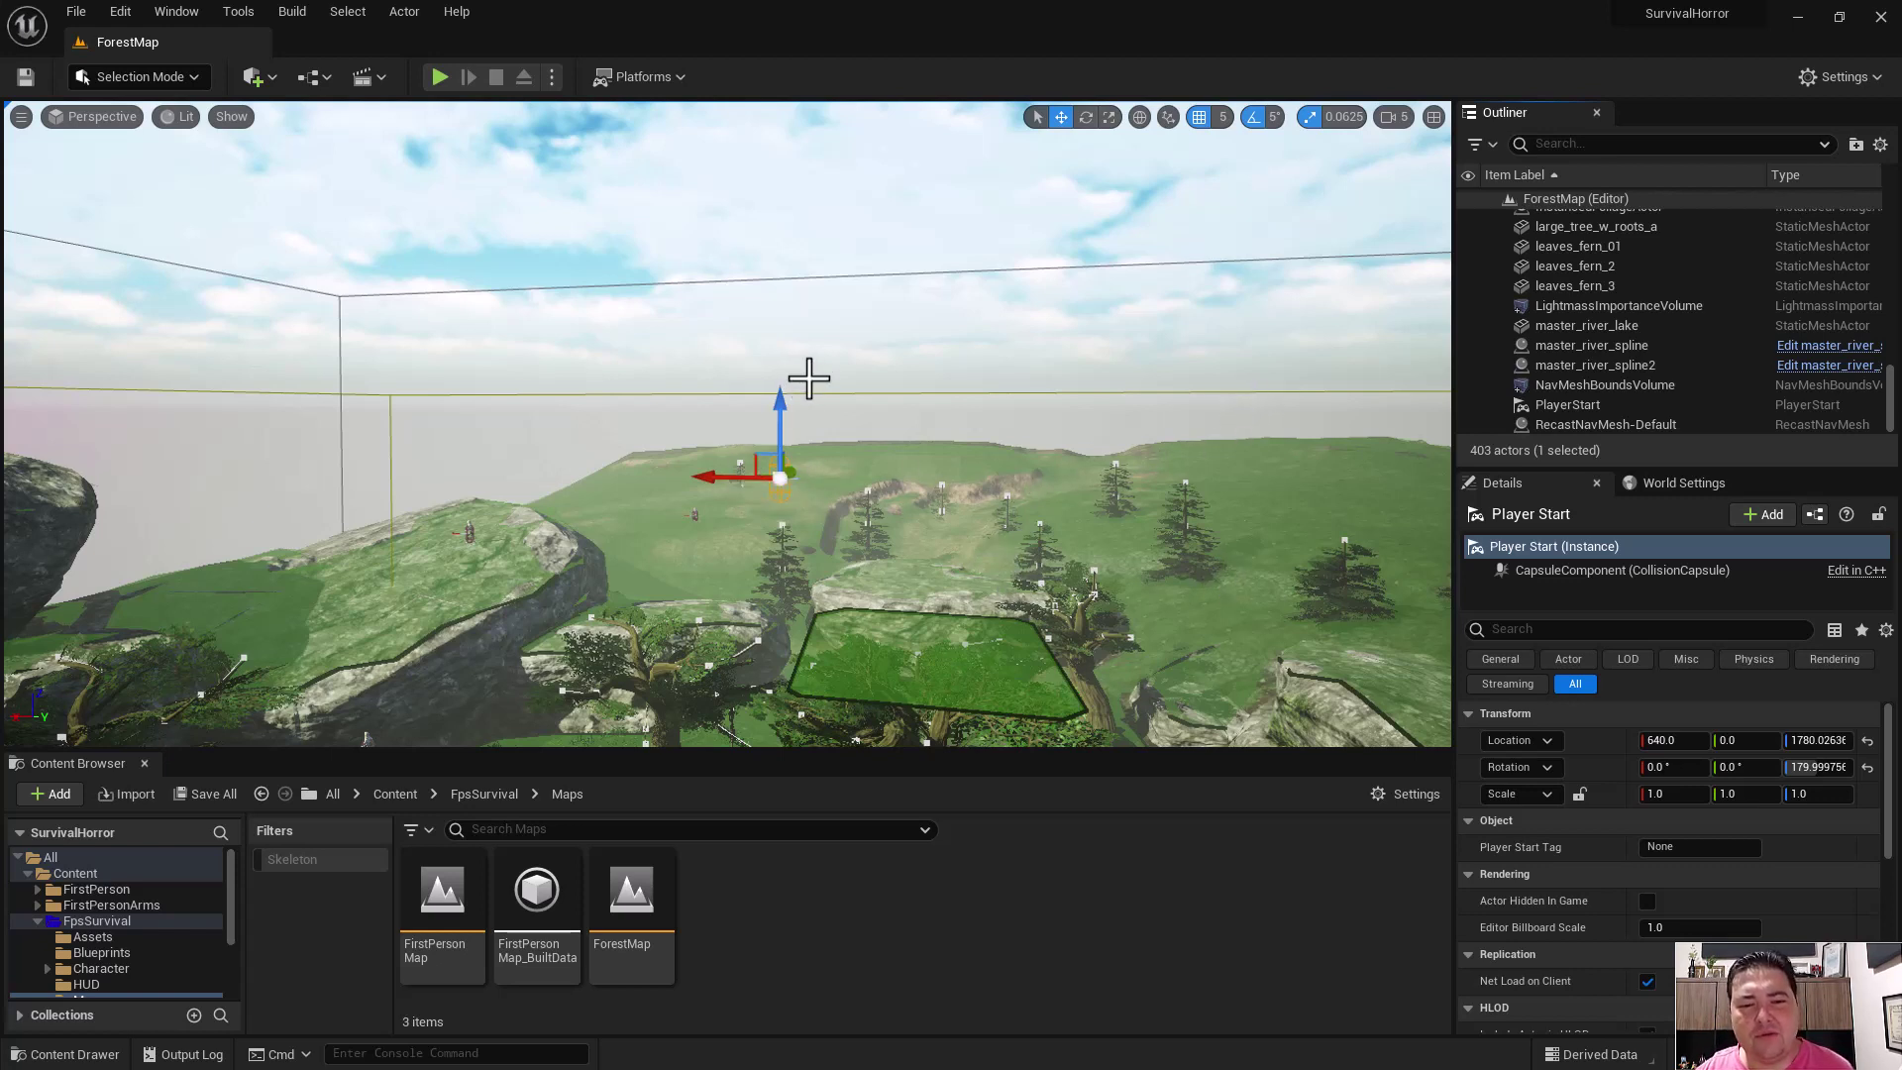
- Fly the viewport down to the PlayerStart by the rocks and delete it
right_drag(812, 374, 812, 373)
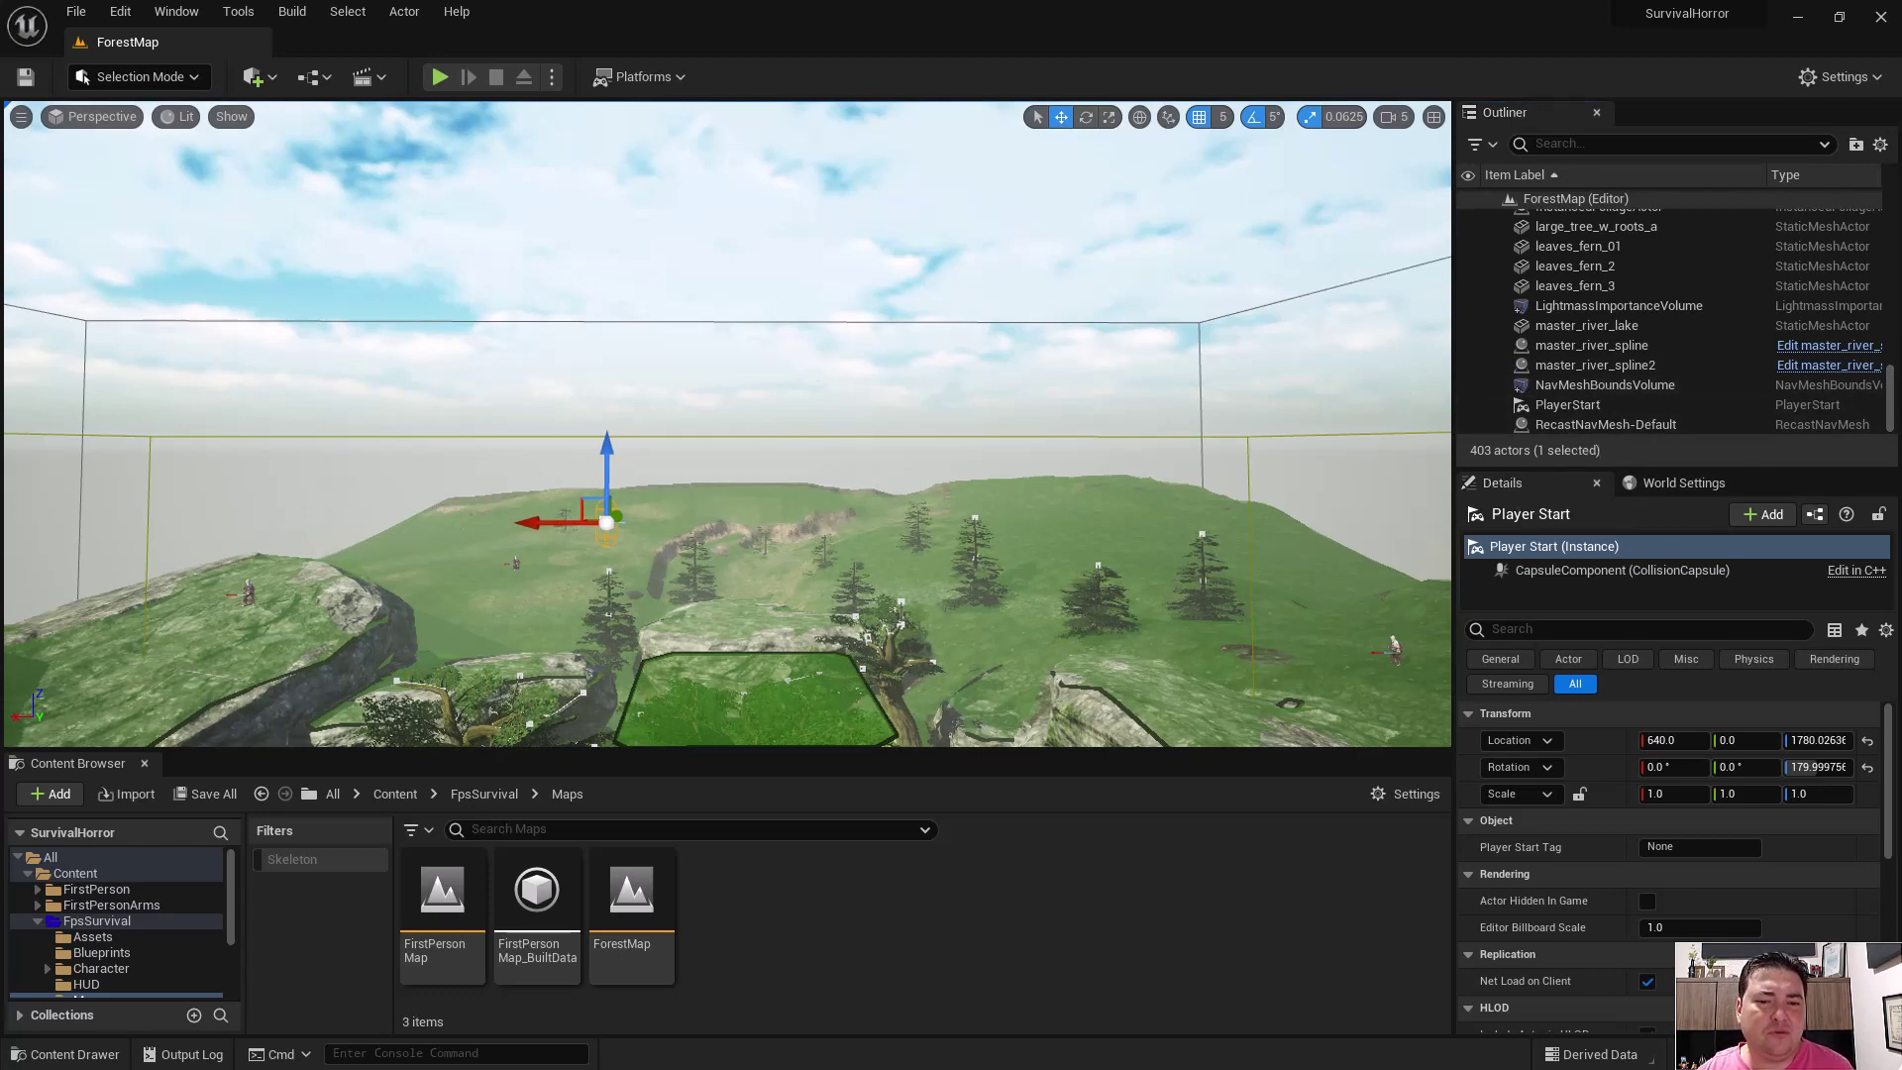
right_drag(229, 492, 230, 492)
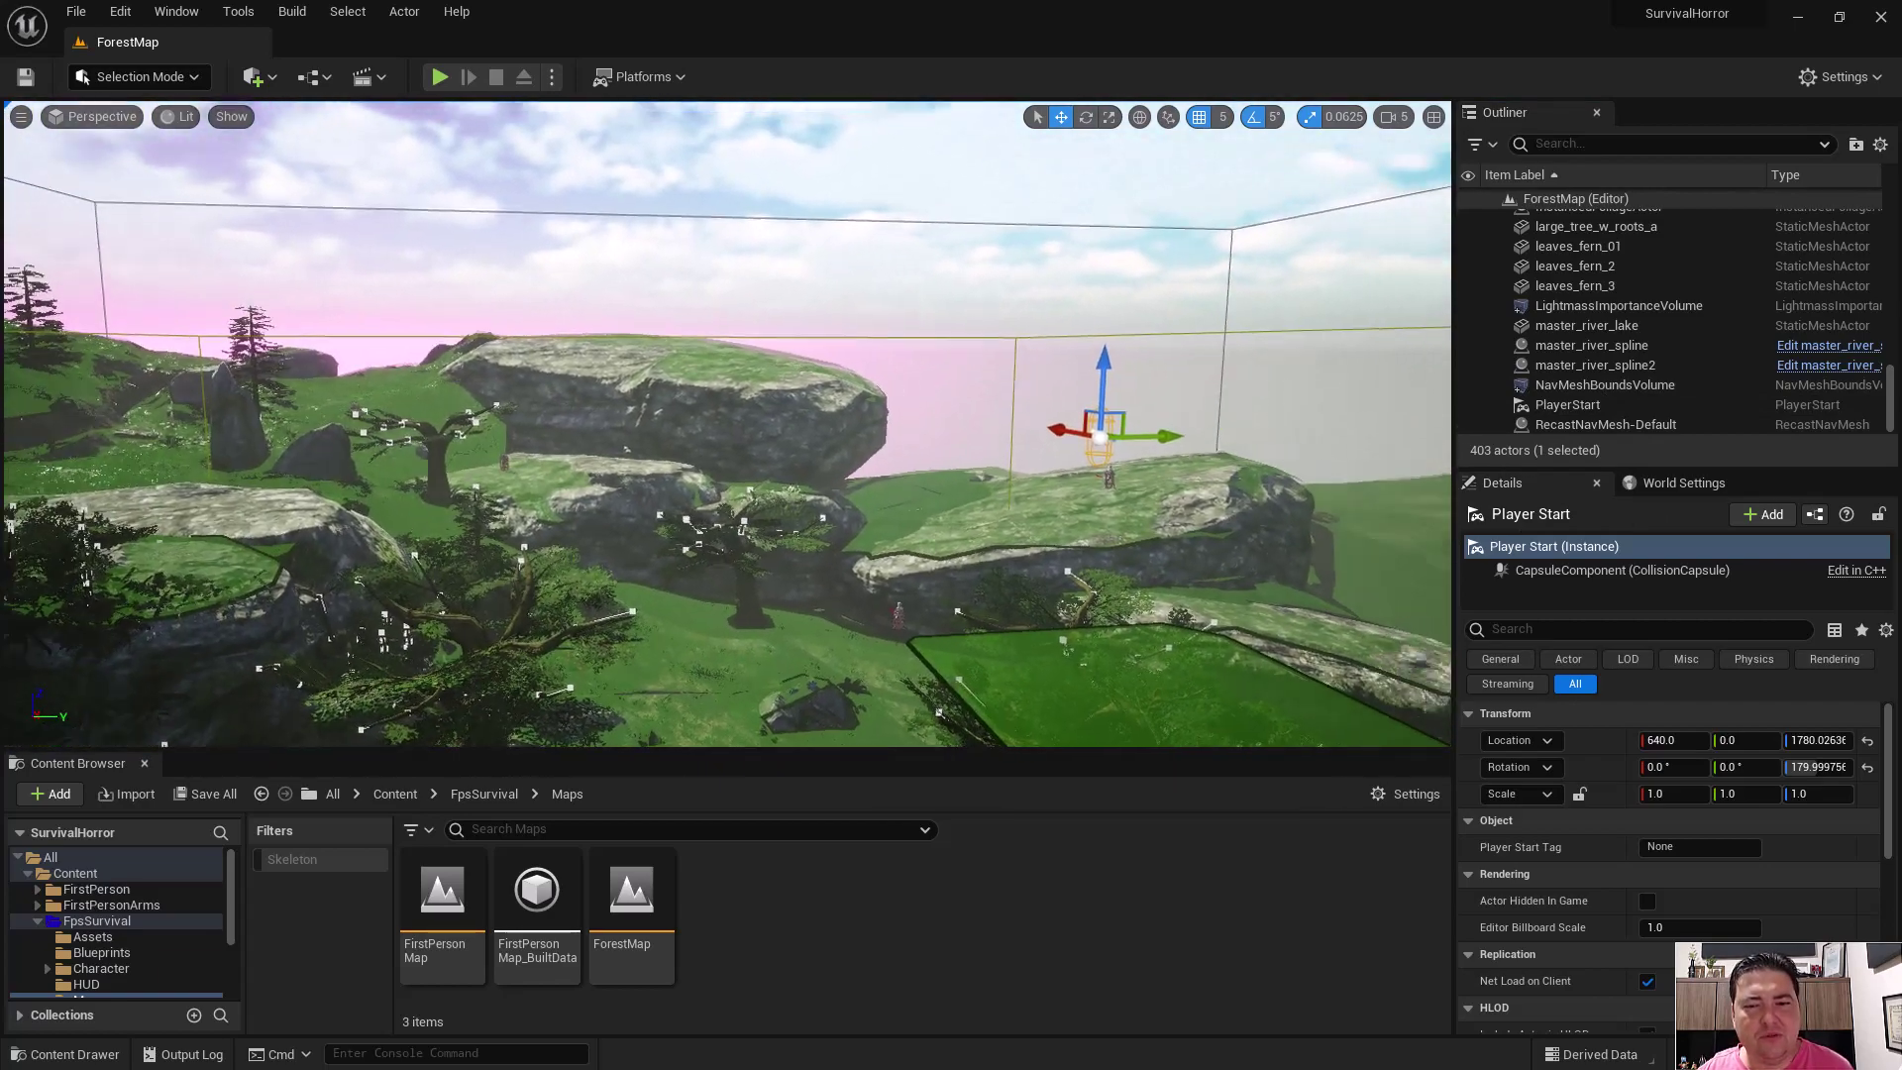
right_drag(156, 624, 156, 624)
key(Delete)
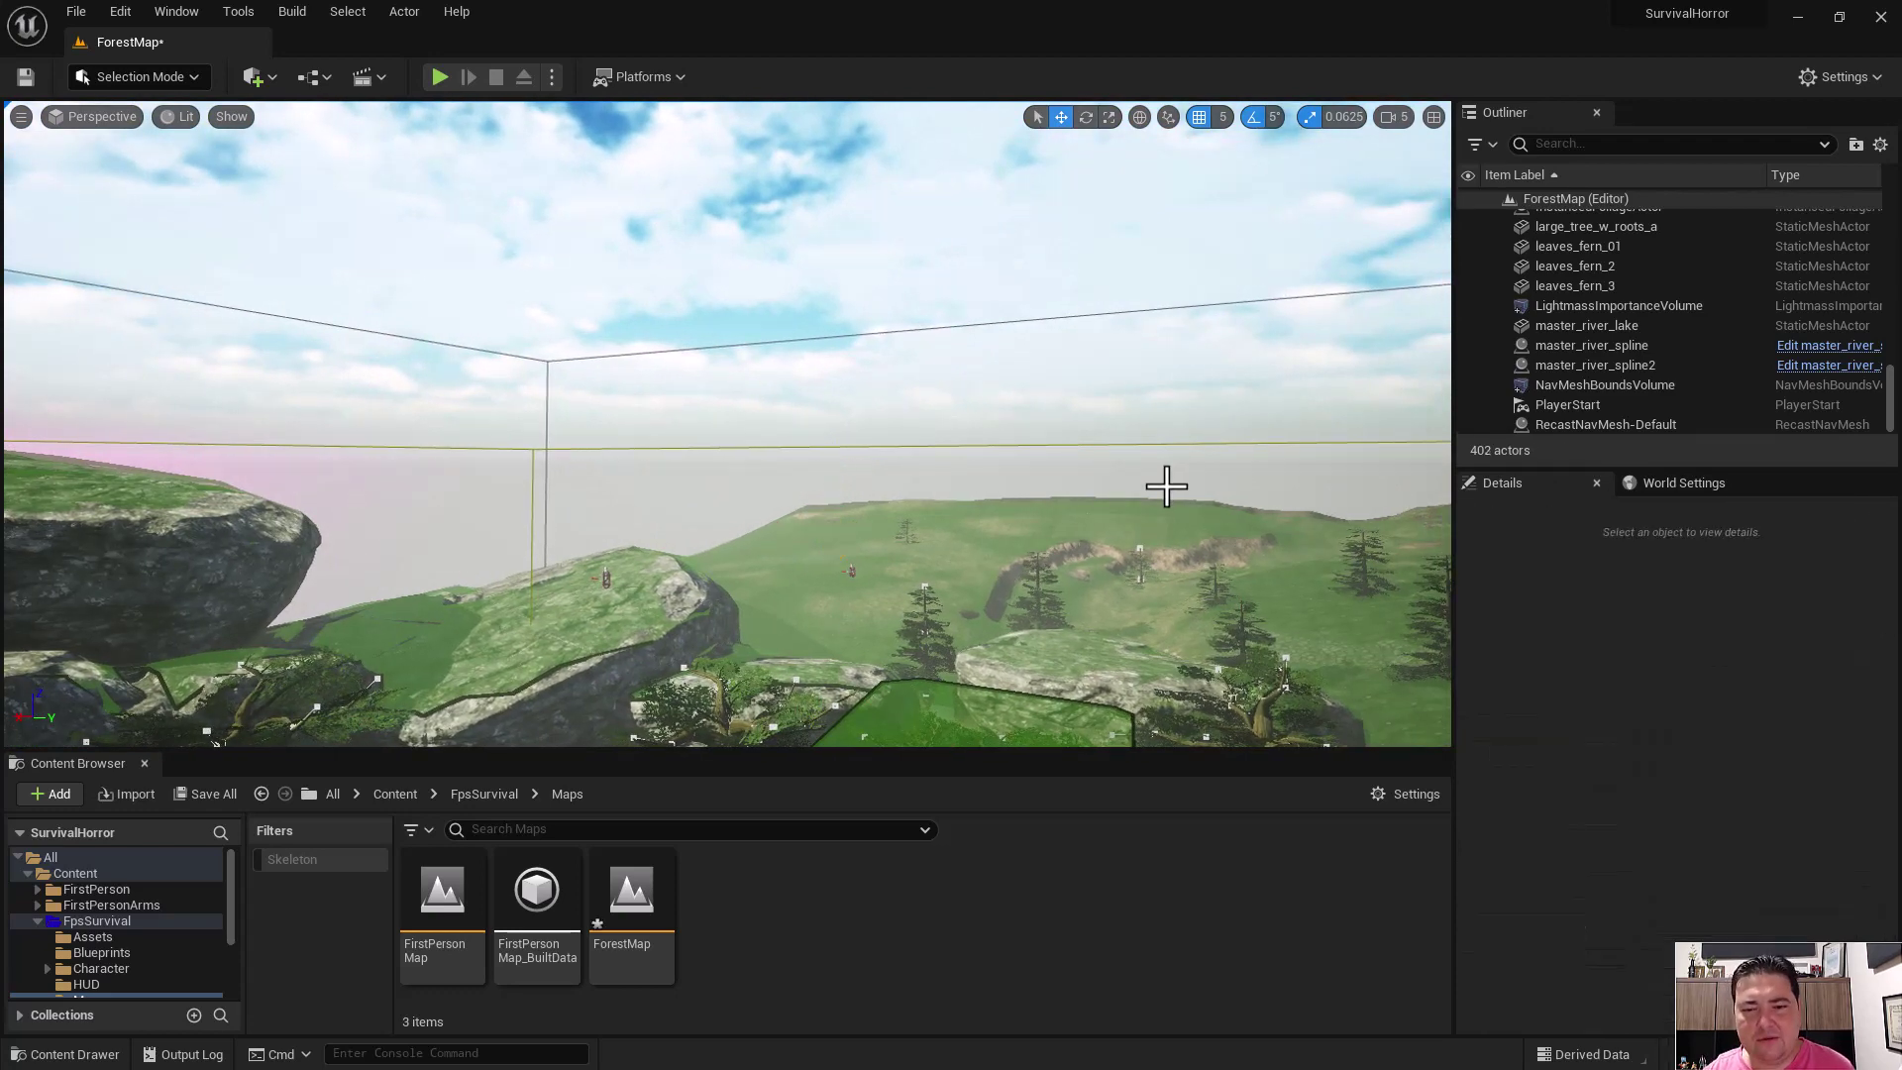
click(438, 74)
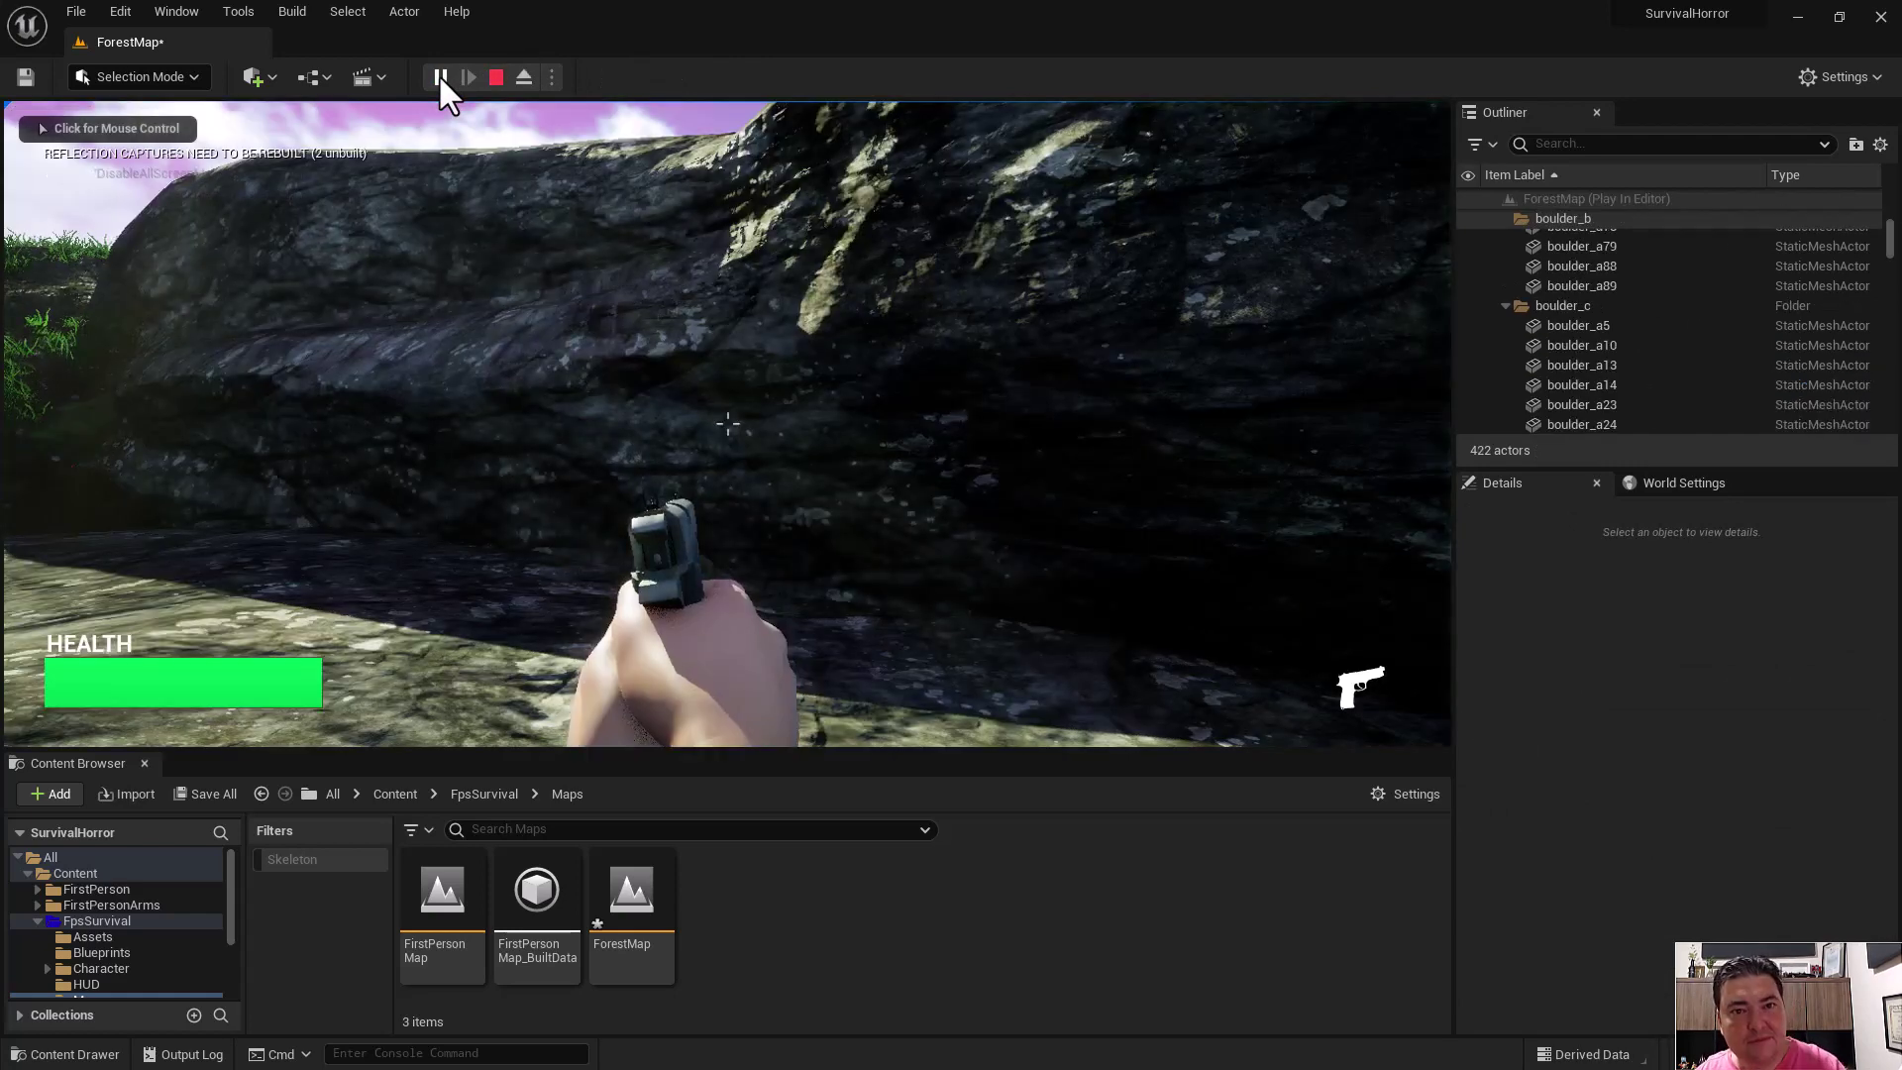
click(773, 463)
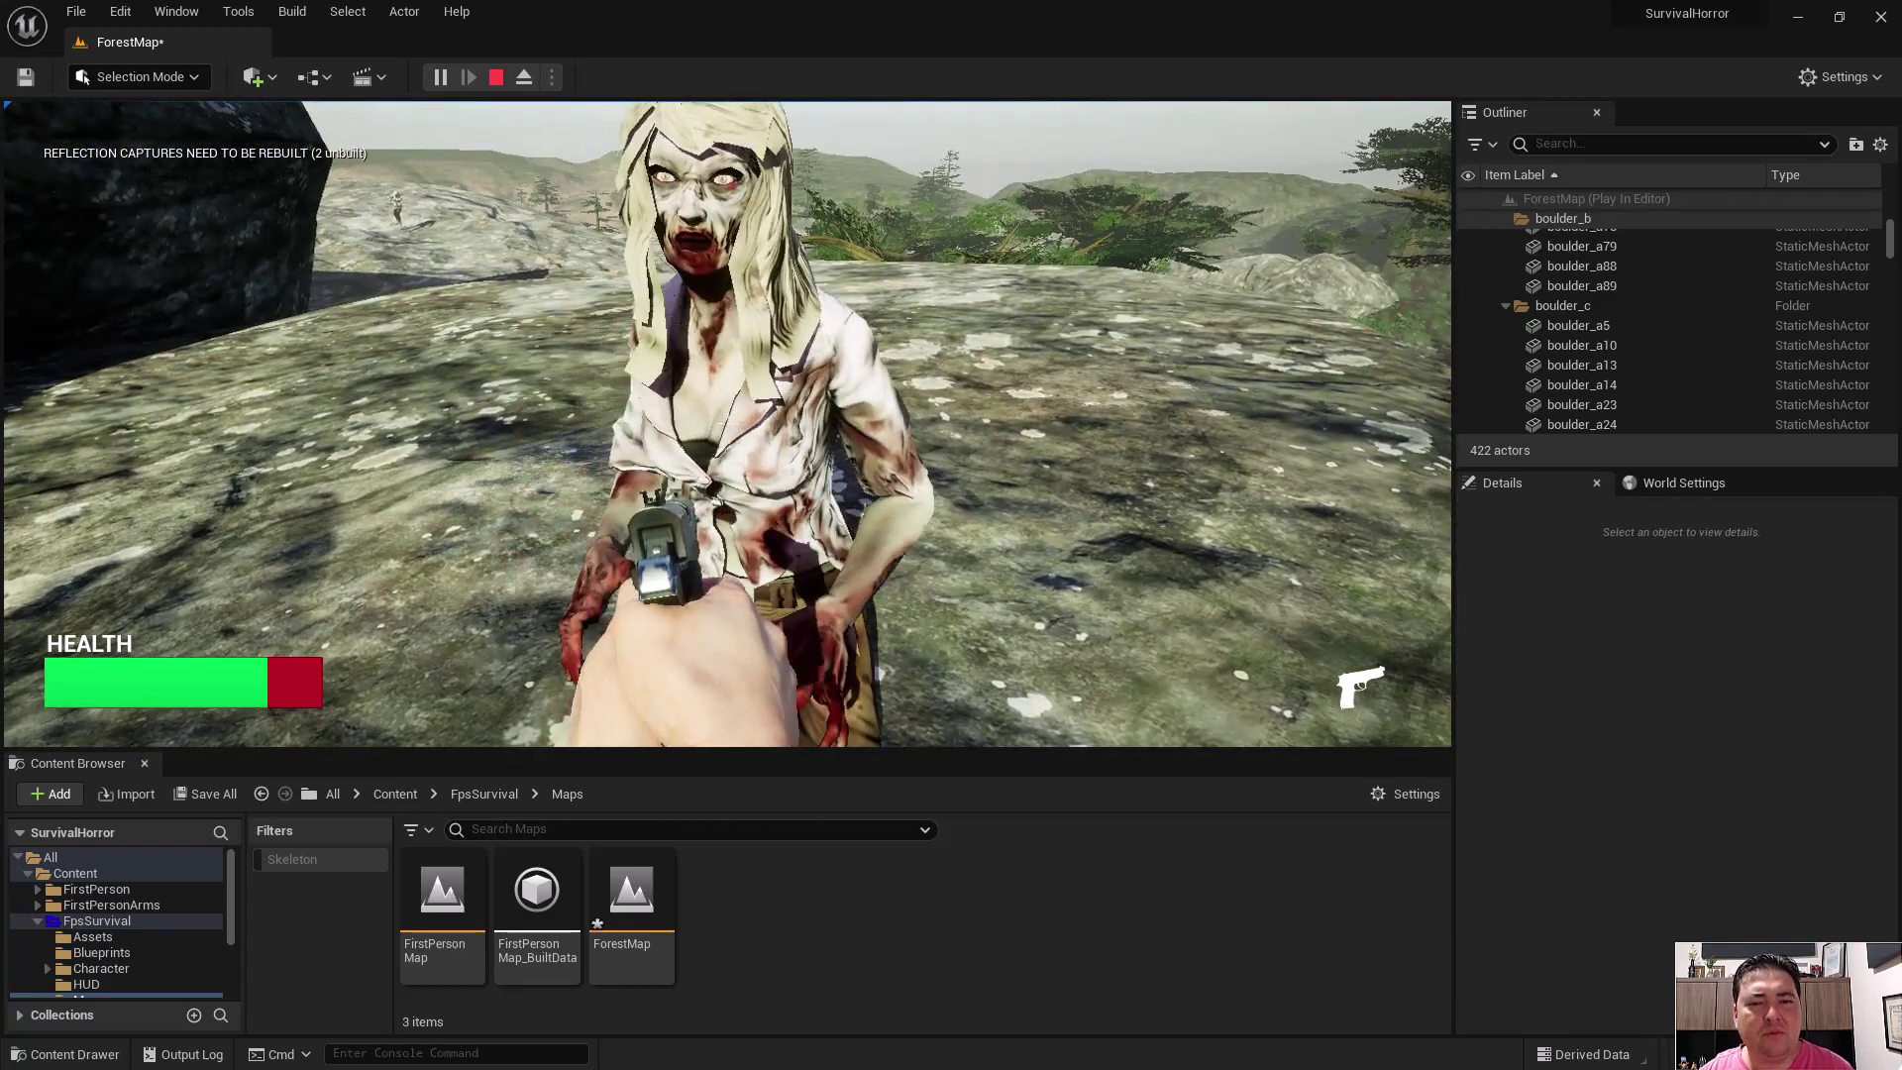
key(Escape)
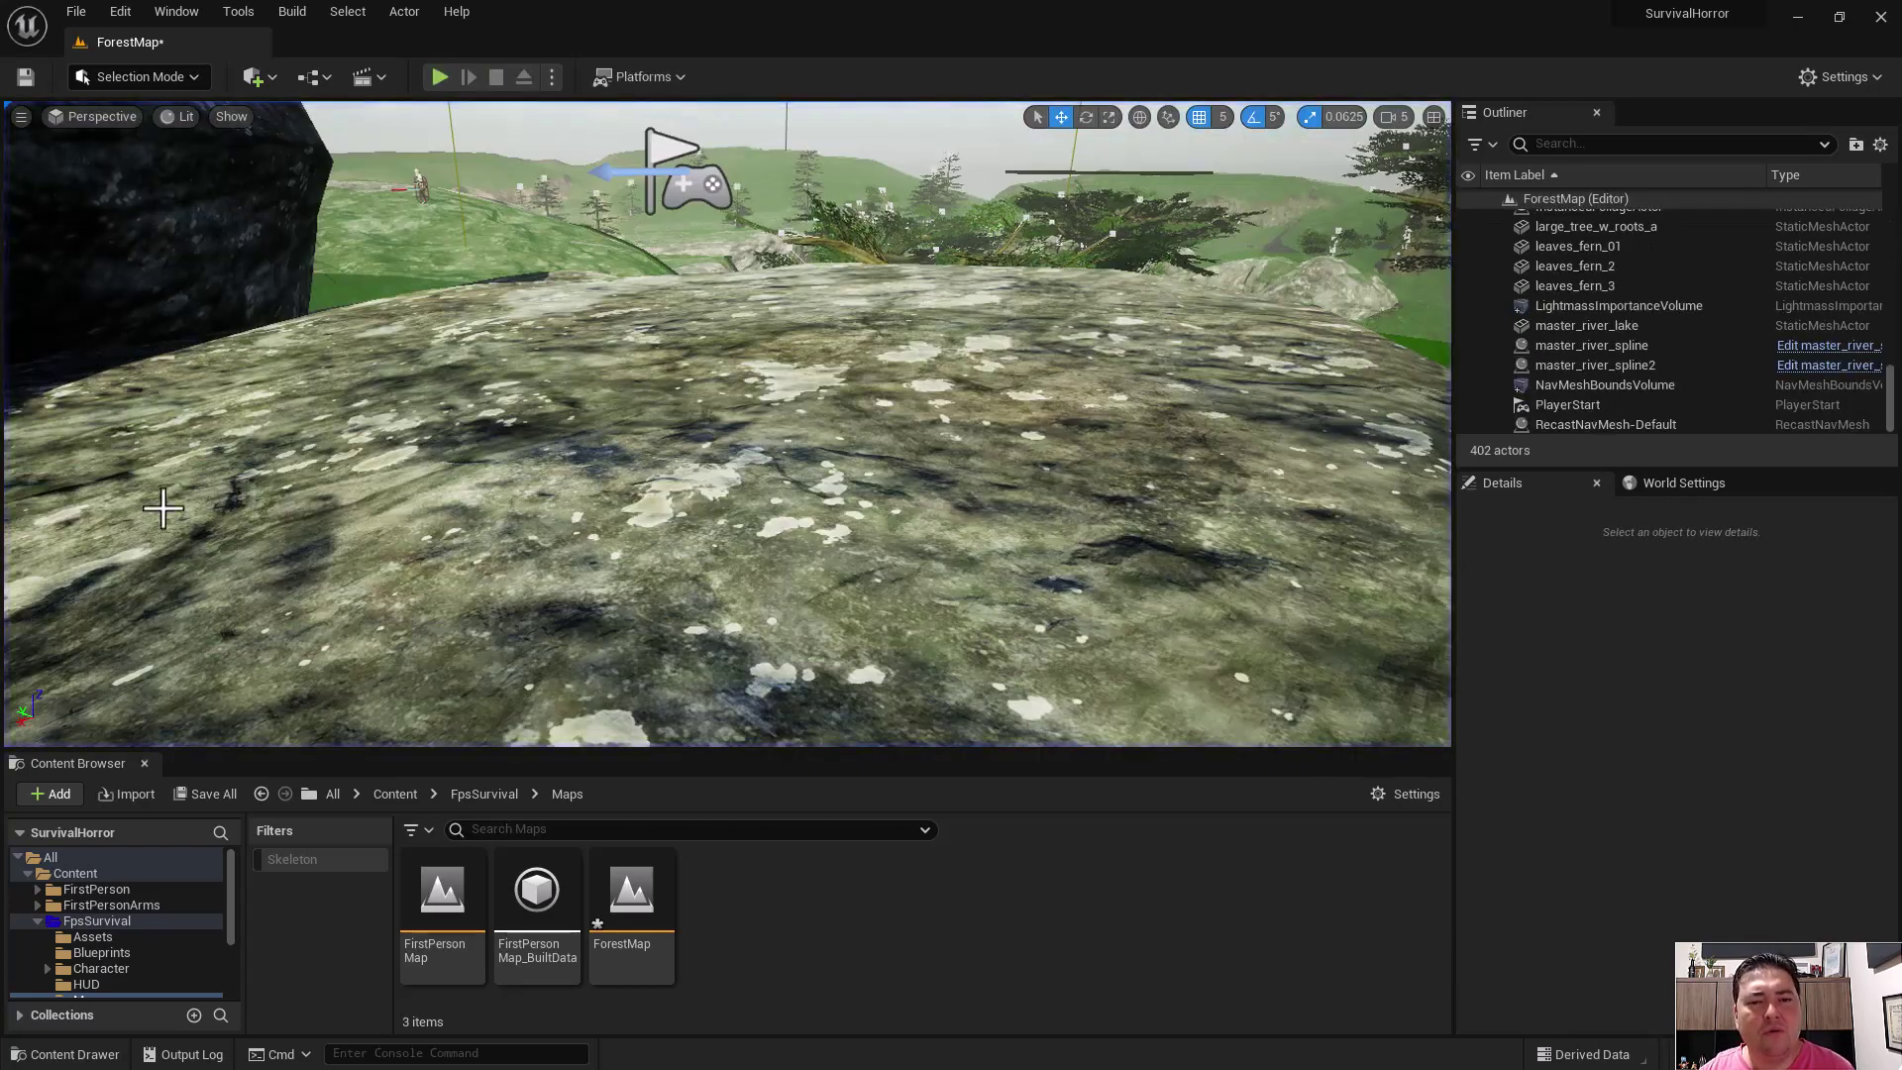
- Save the ForestMap level and drag the Content Browser splitter up for more room
right_drag(914, 300, 842, 381)
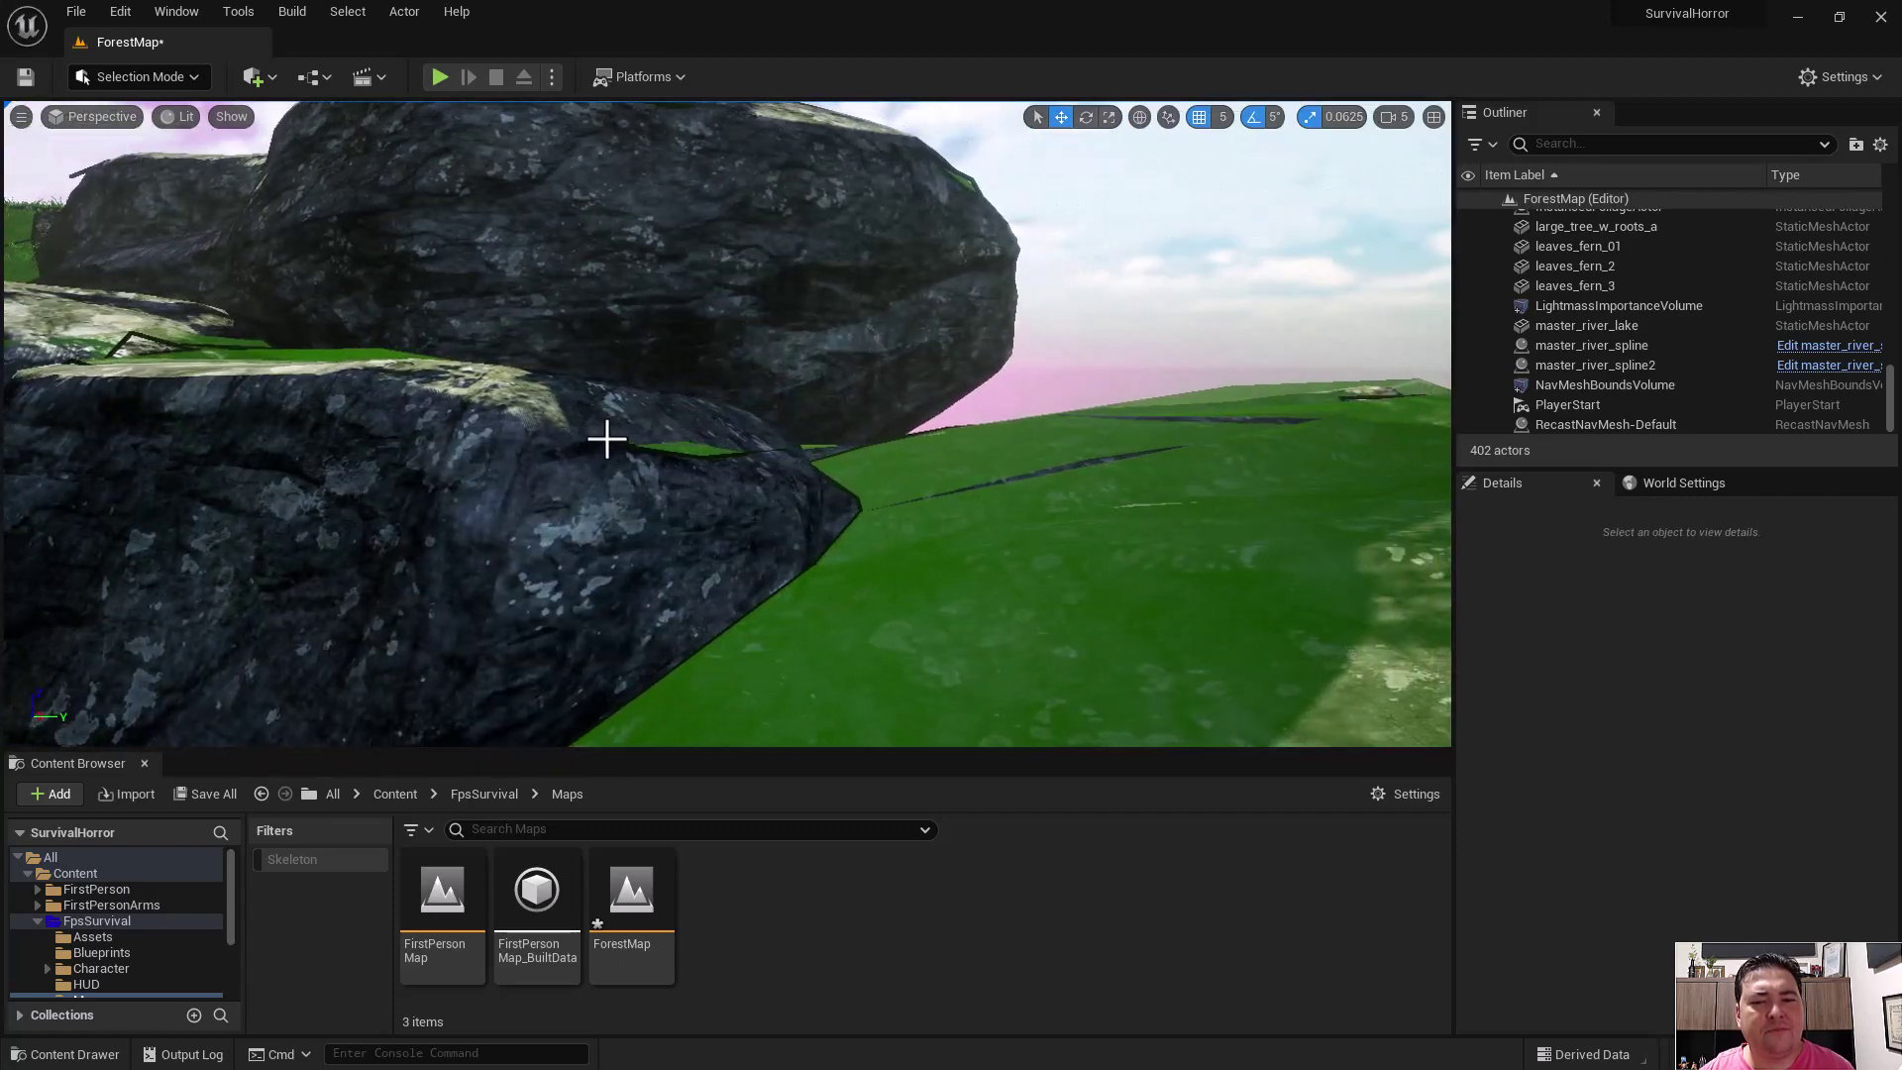
right_drag(756, 374, 755, 375)
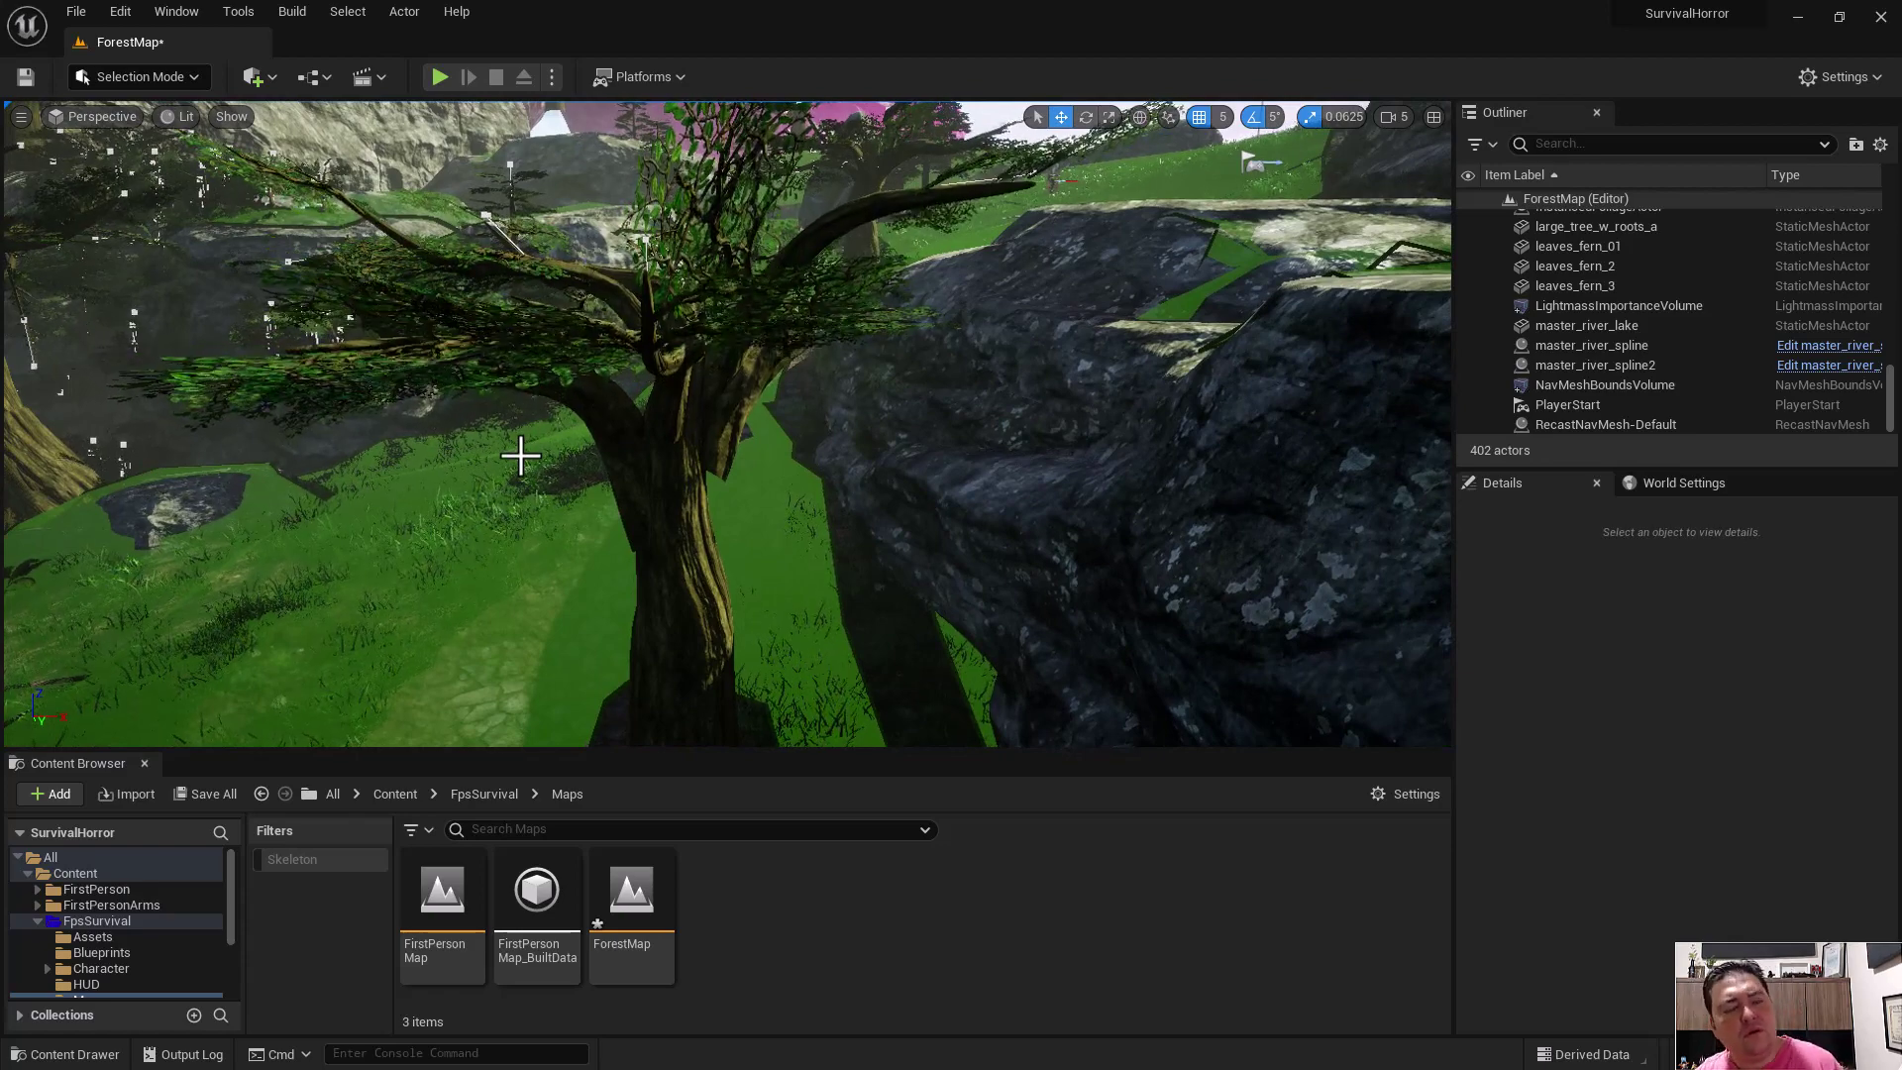
key(ctrl+s)
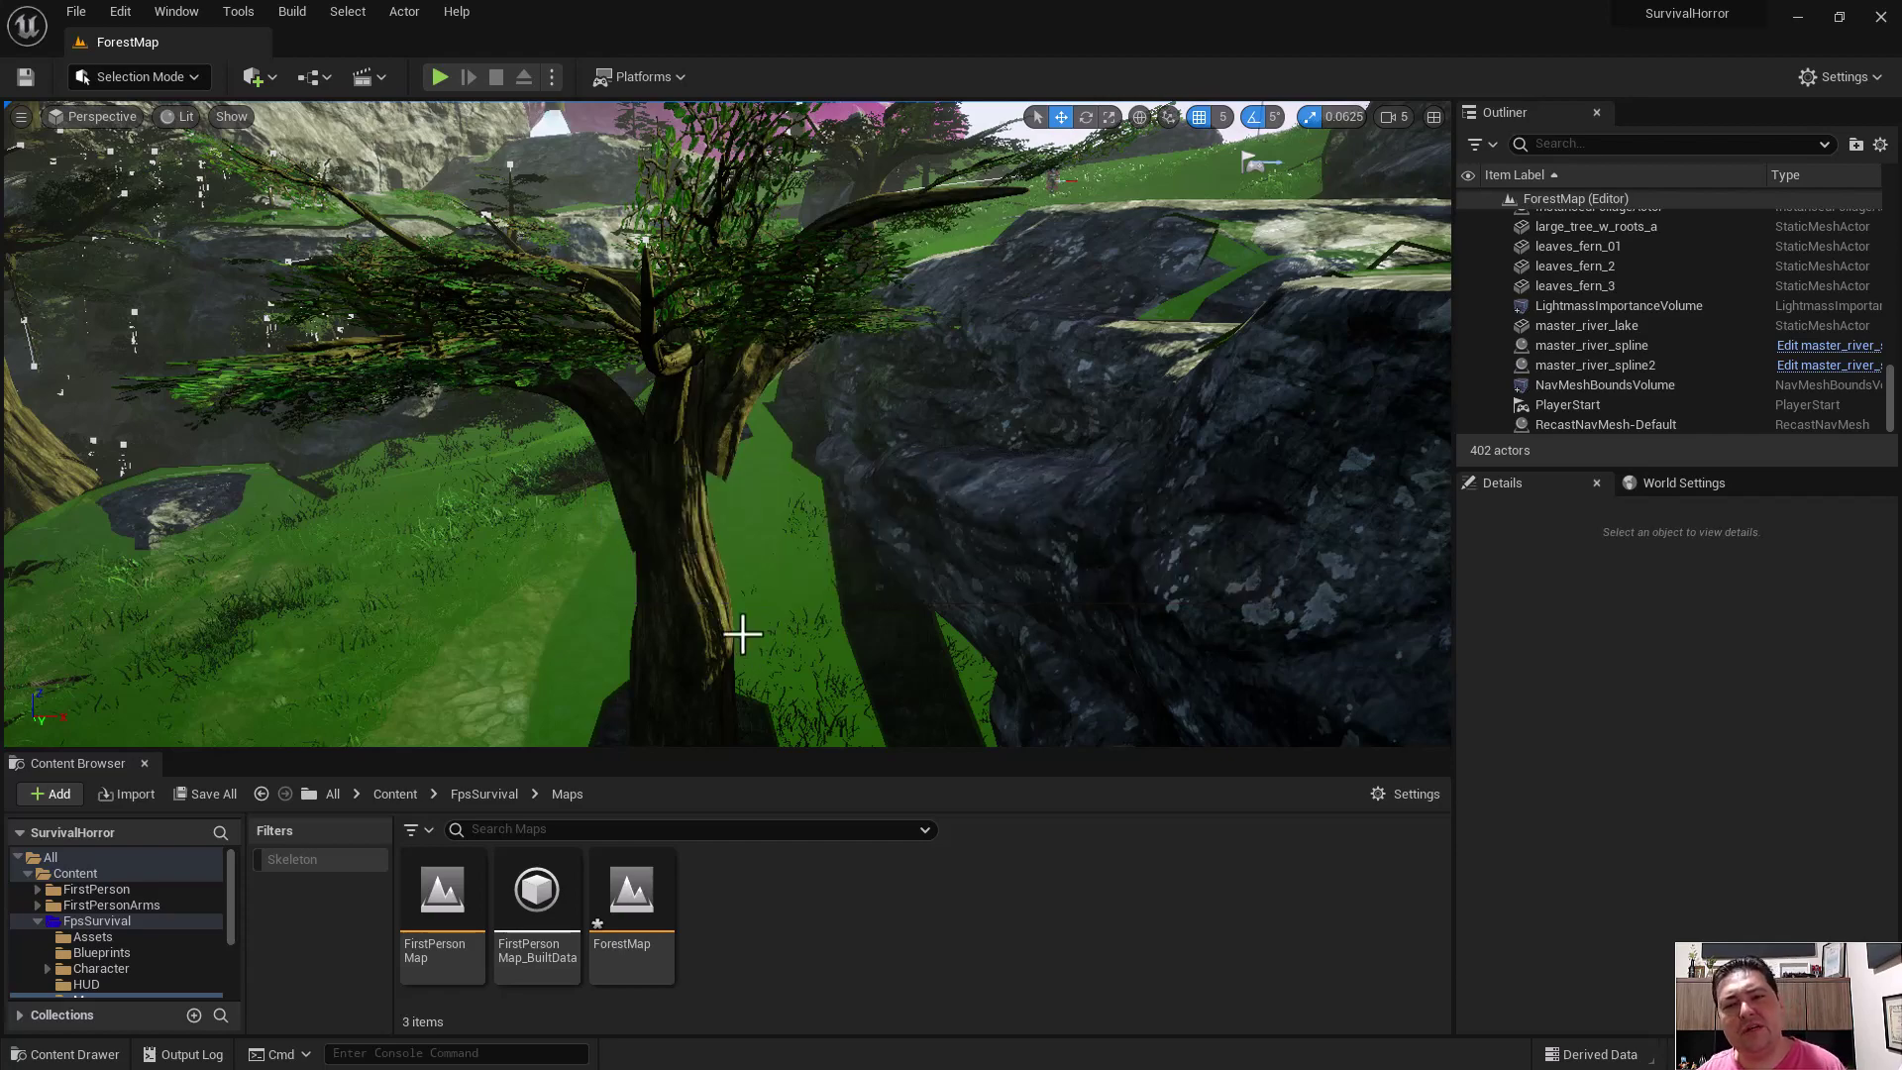
scroll(743, 637, up, 3)
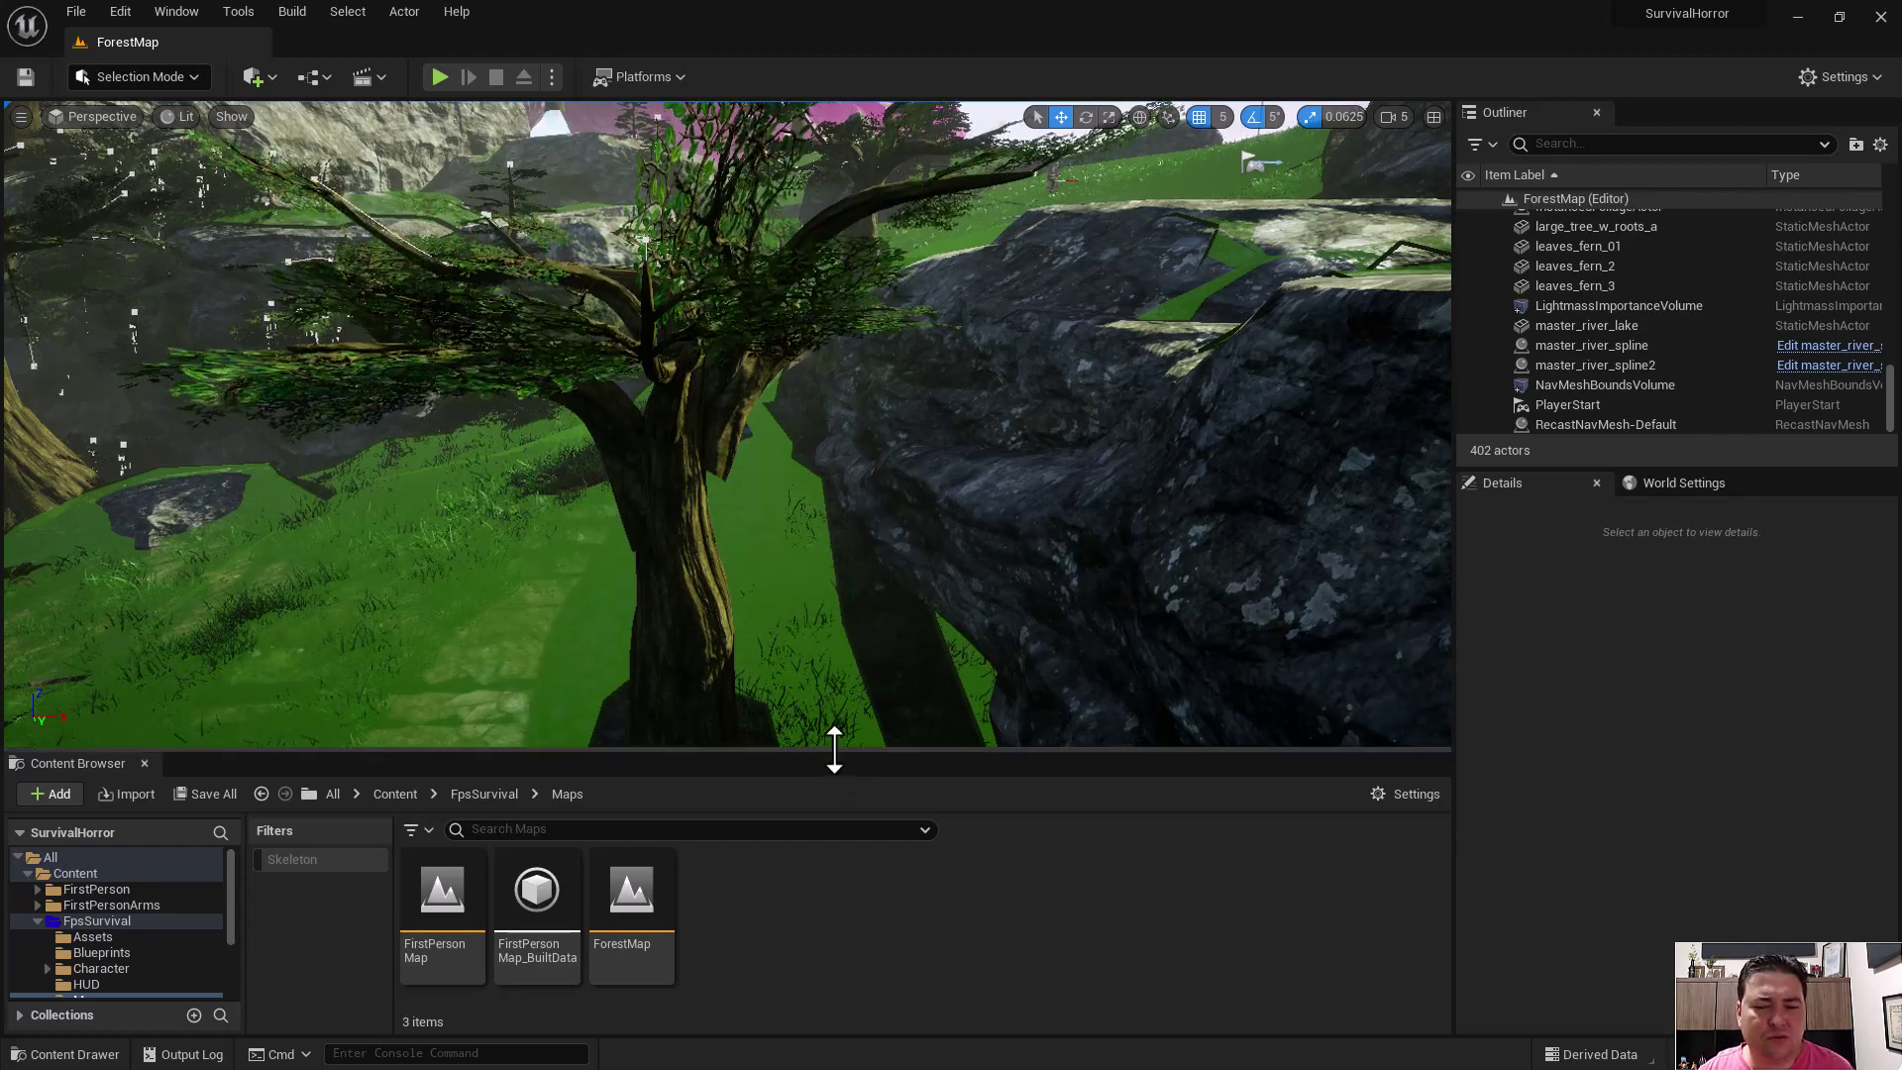
drag(835, 751, 842, 723)
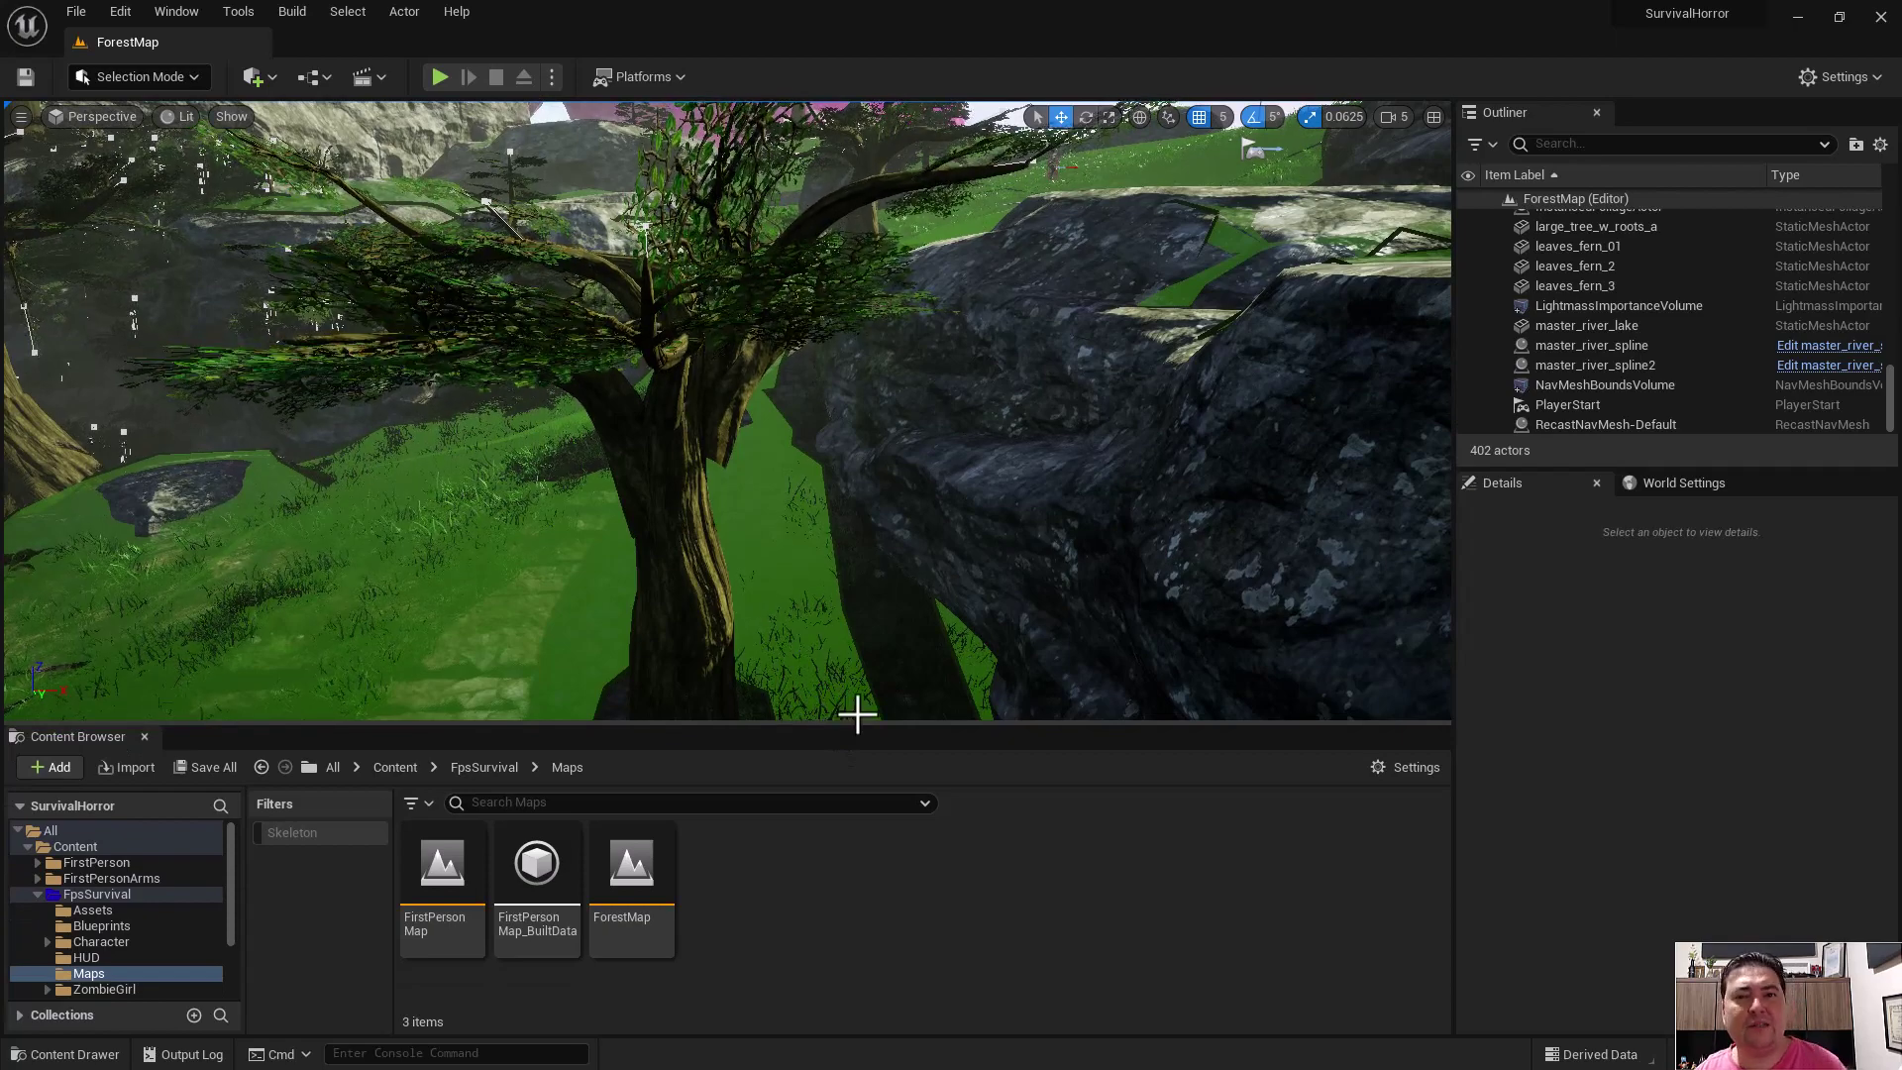
- In the FpsSurvival > Blueprints folder, start a new Blueprint Class from the context menu
click(101, 891)
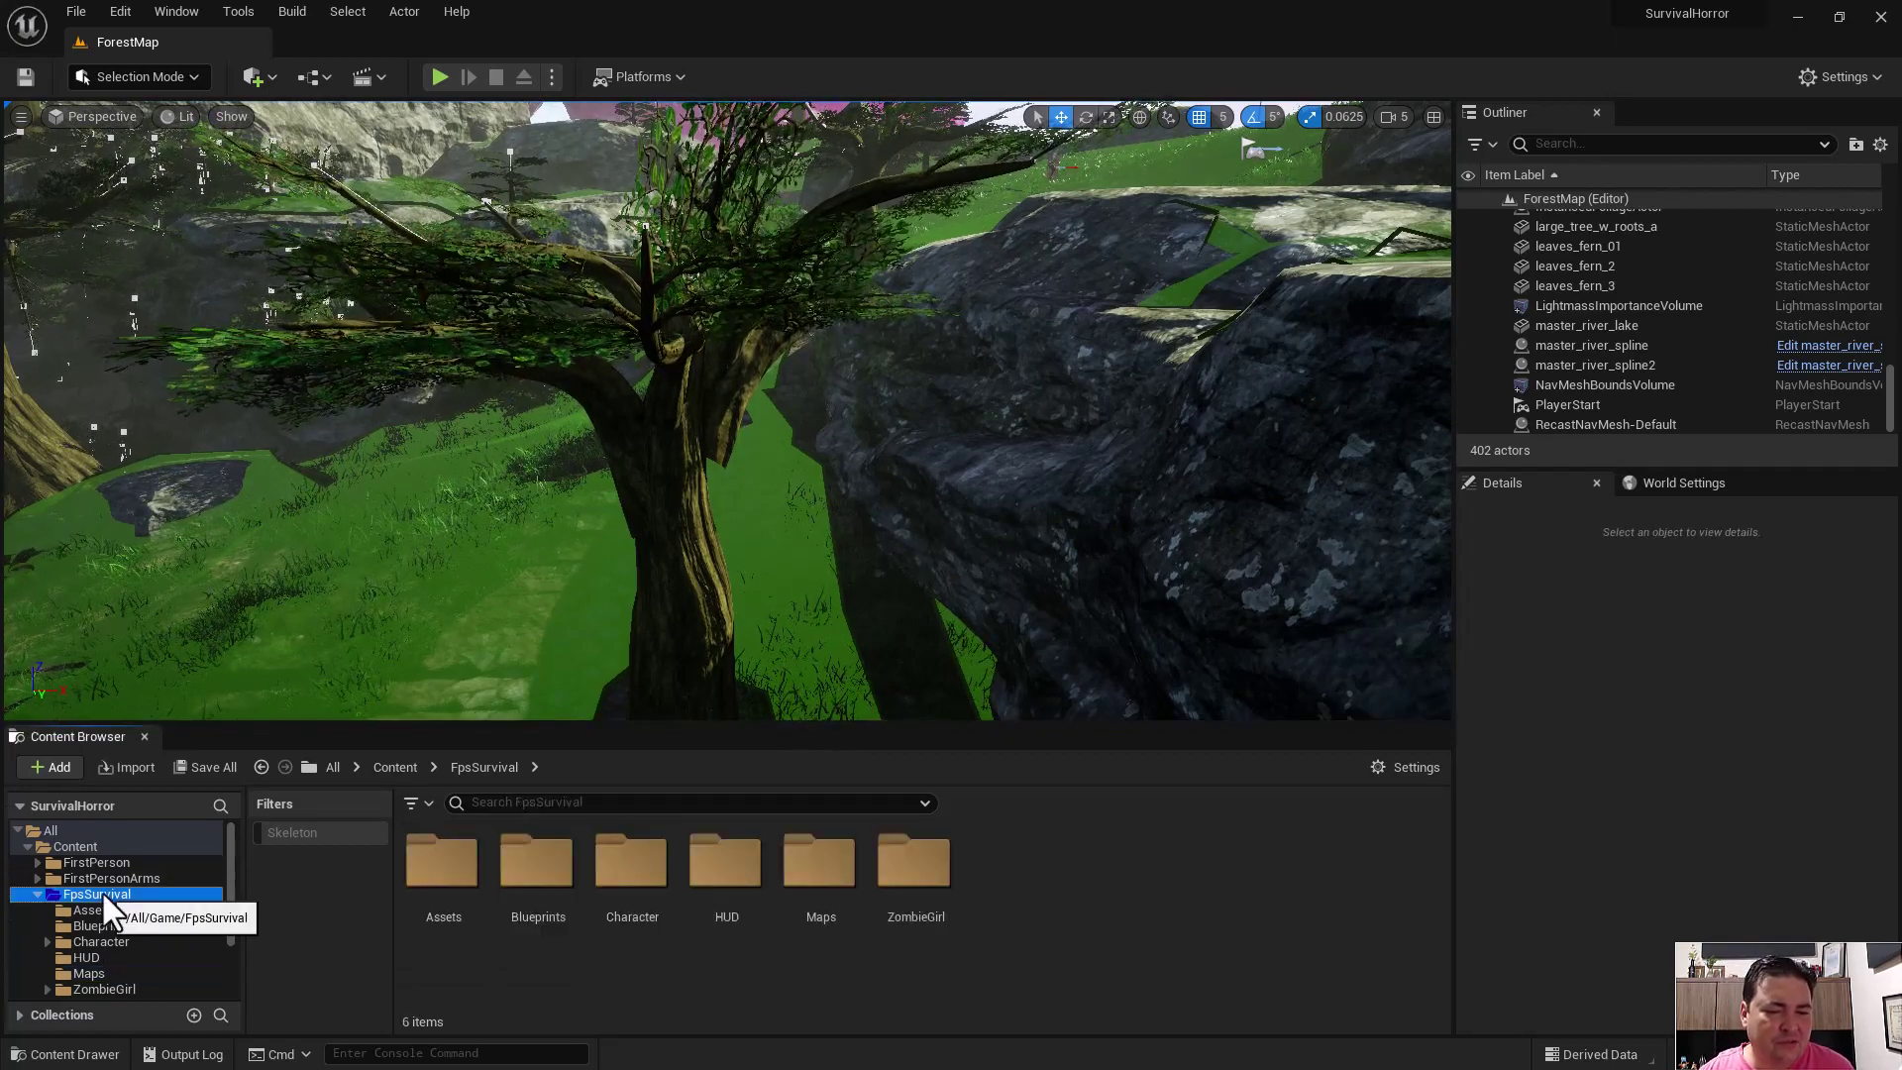
double_click(541, 891)
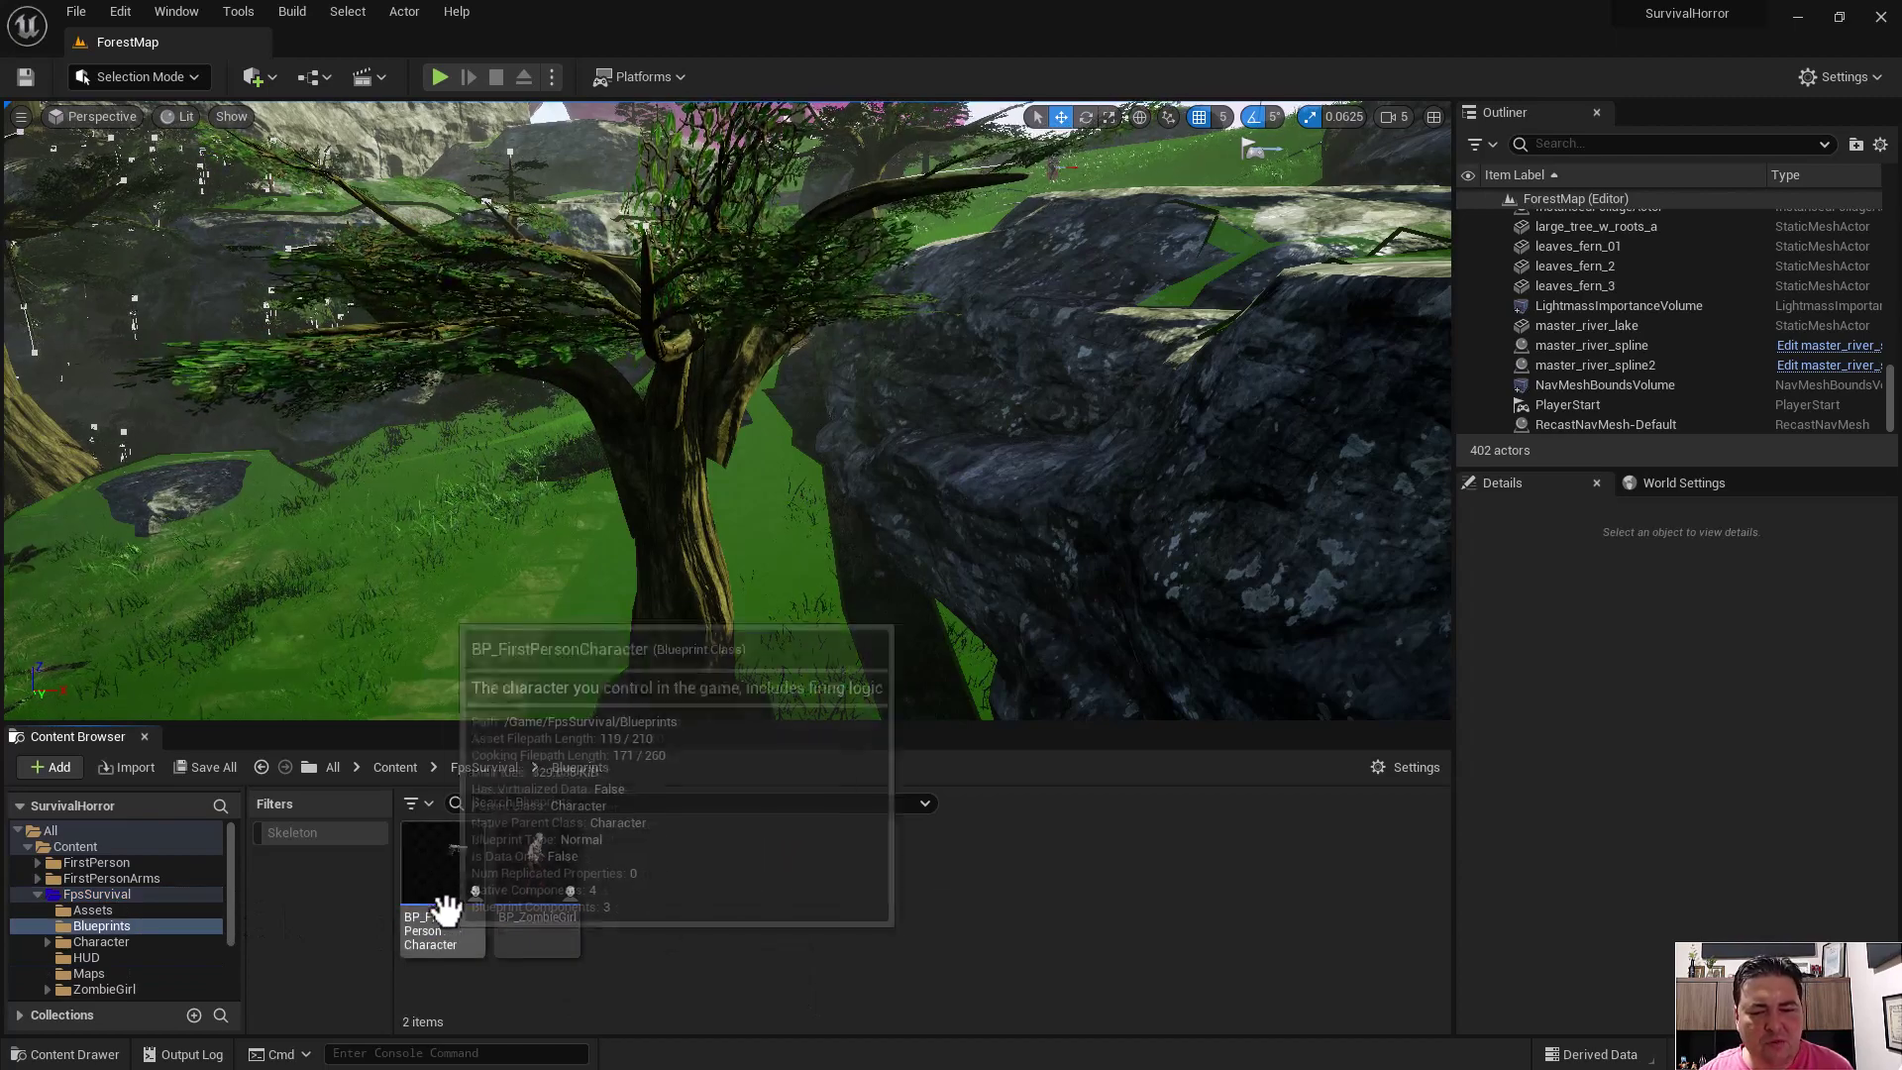
mouse_move(552, 882)
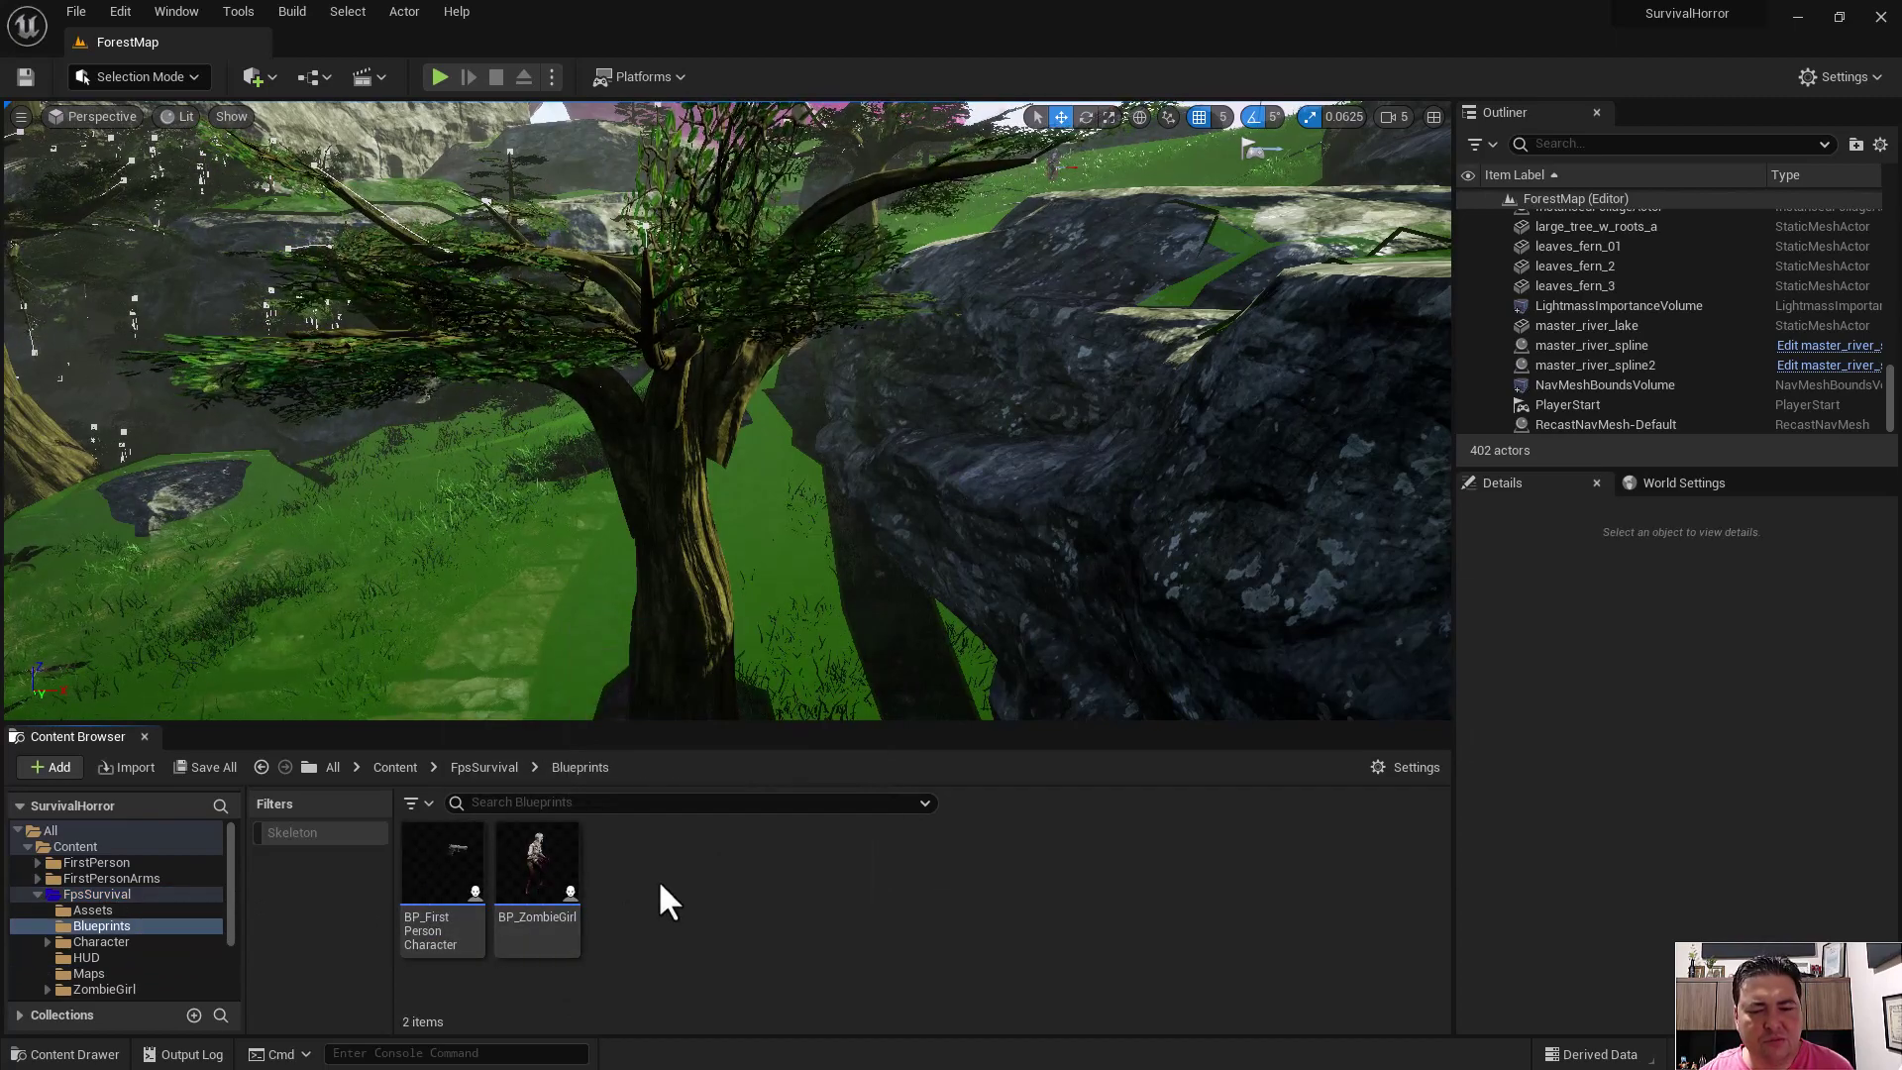
right_click(657, 877)
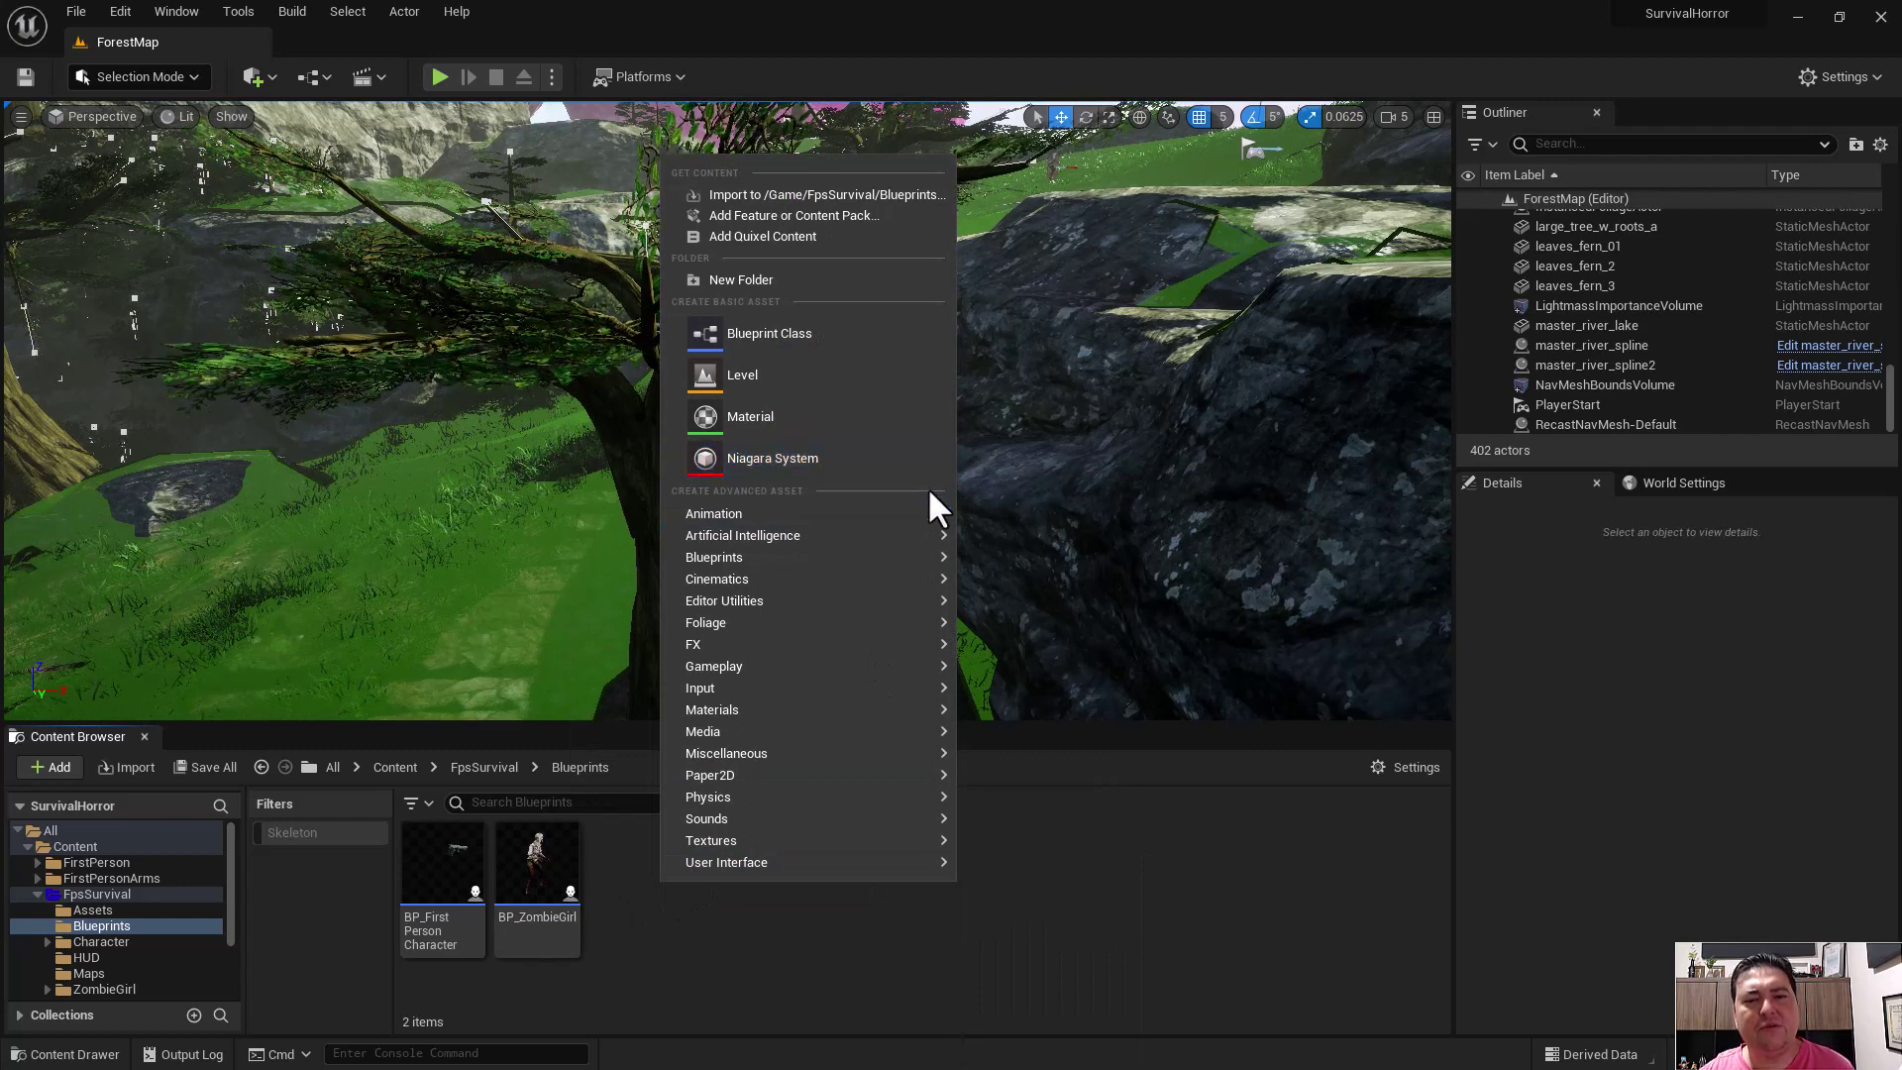
click(812, 342)
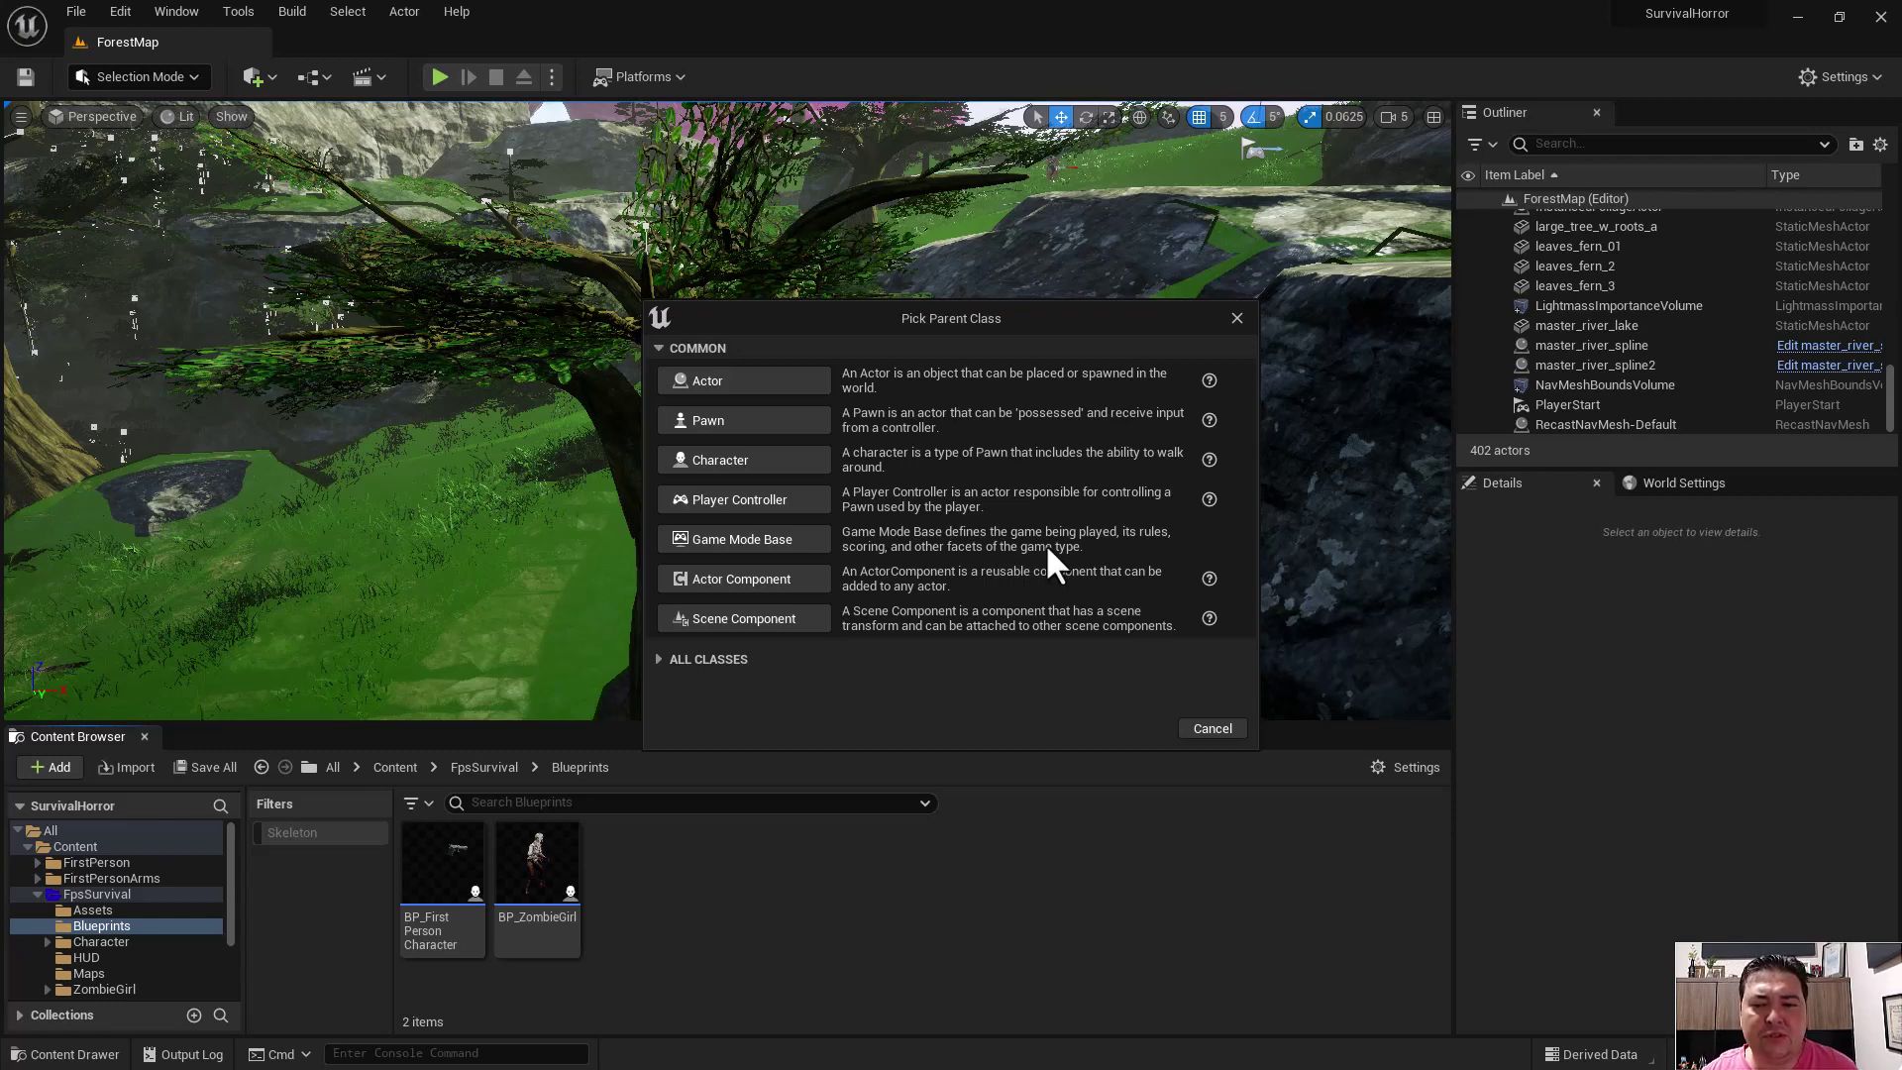
- Base the new Blueprint on Game Mode Base and name it FPSGameMode
click(738, 541)
text(Game)
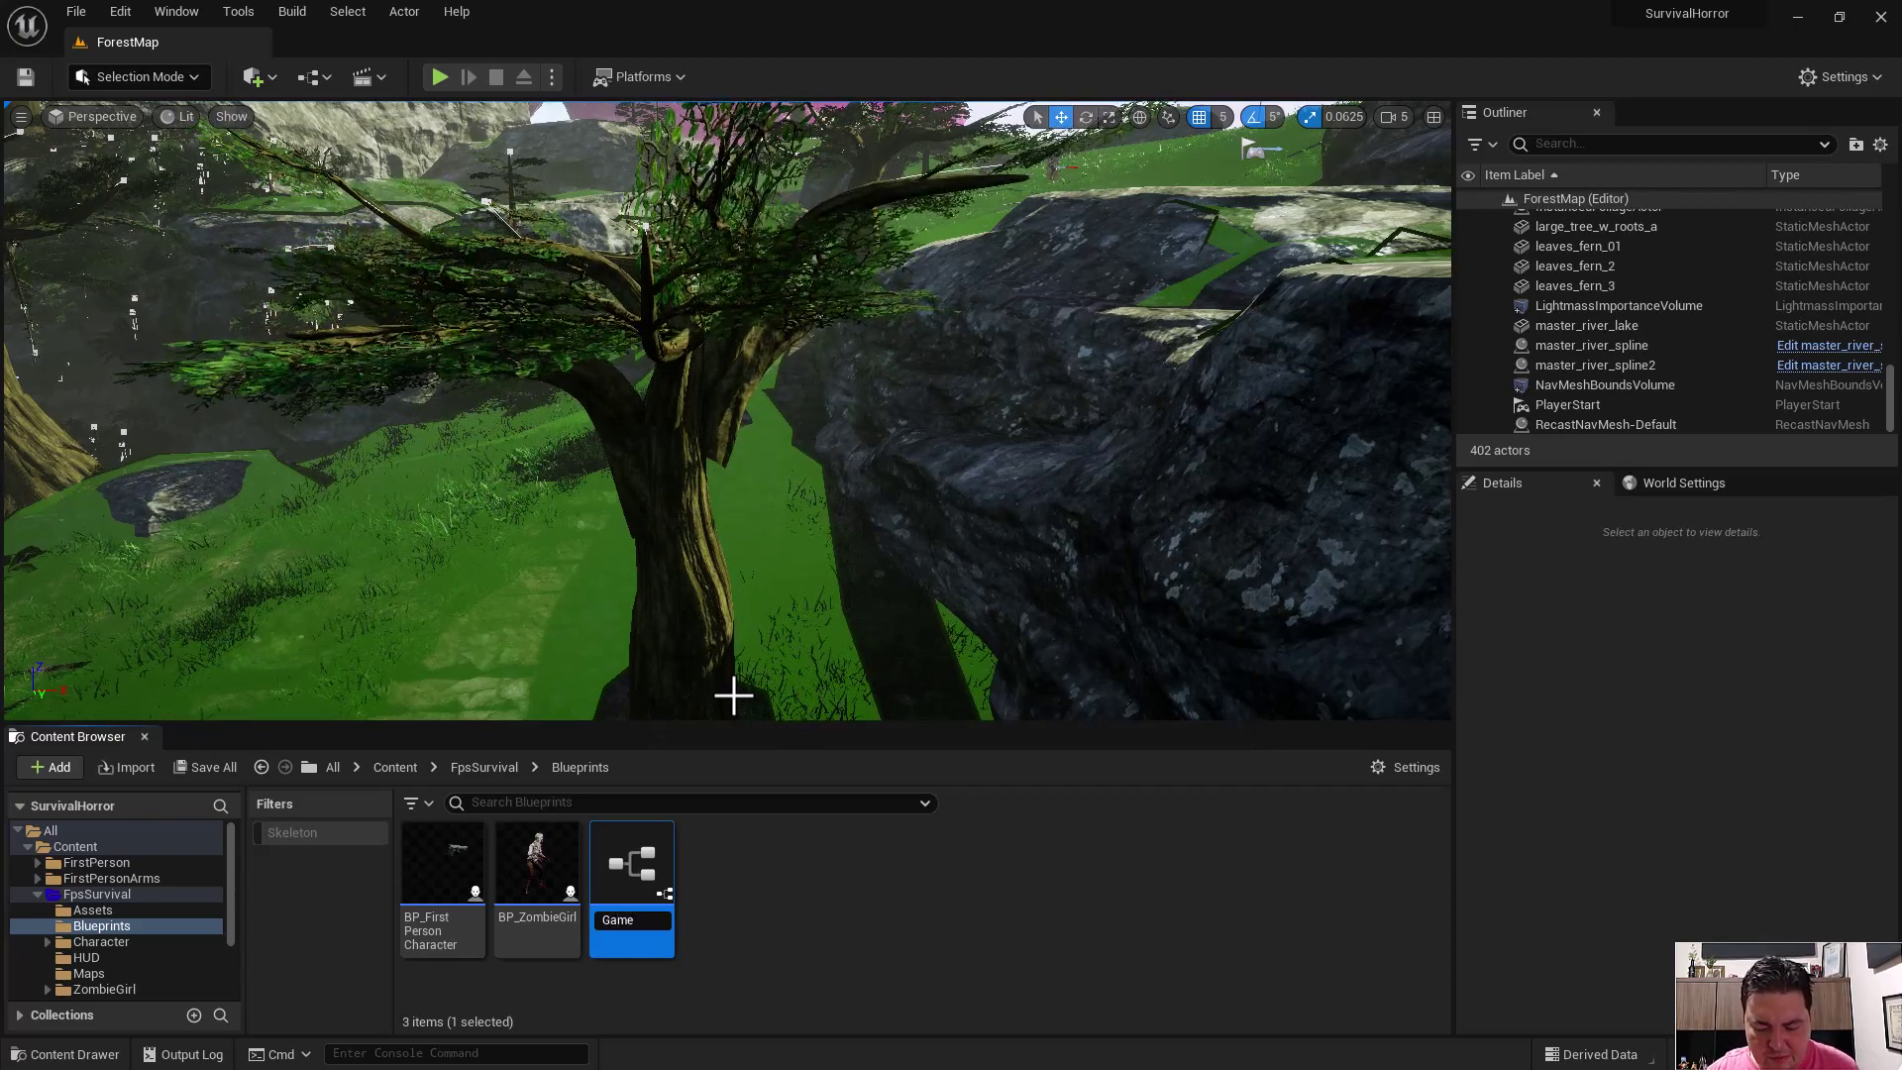
text(Mode)
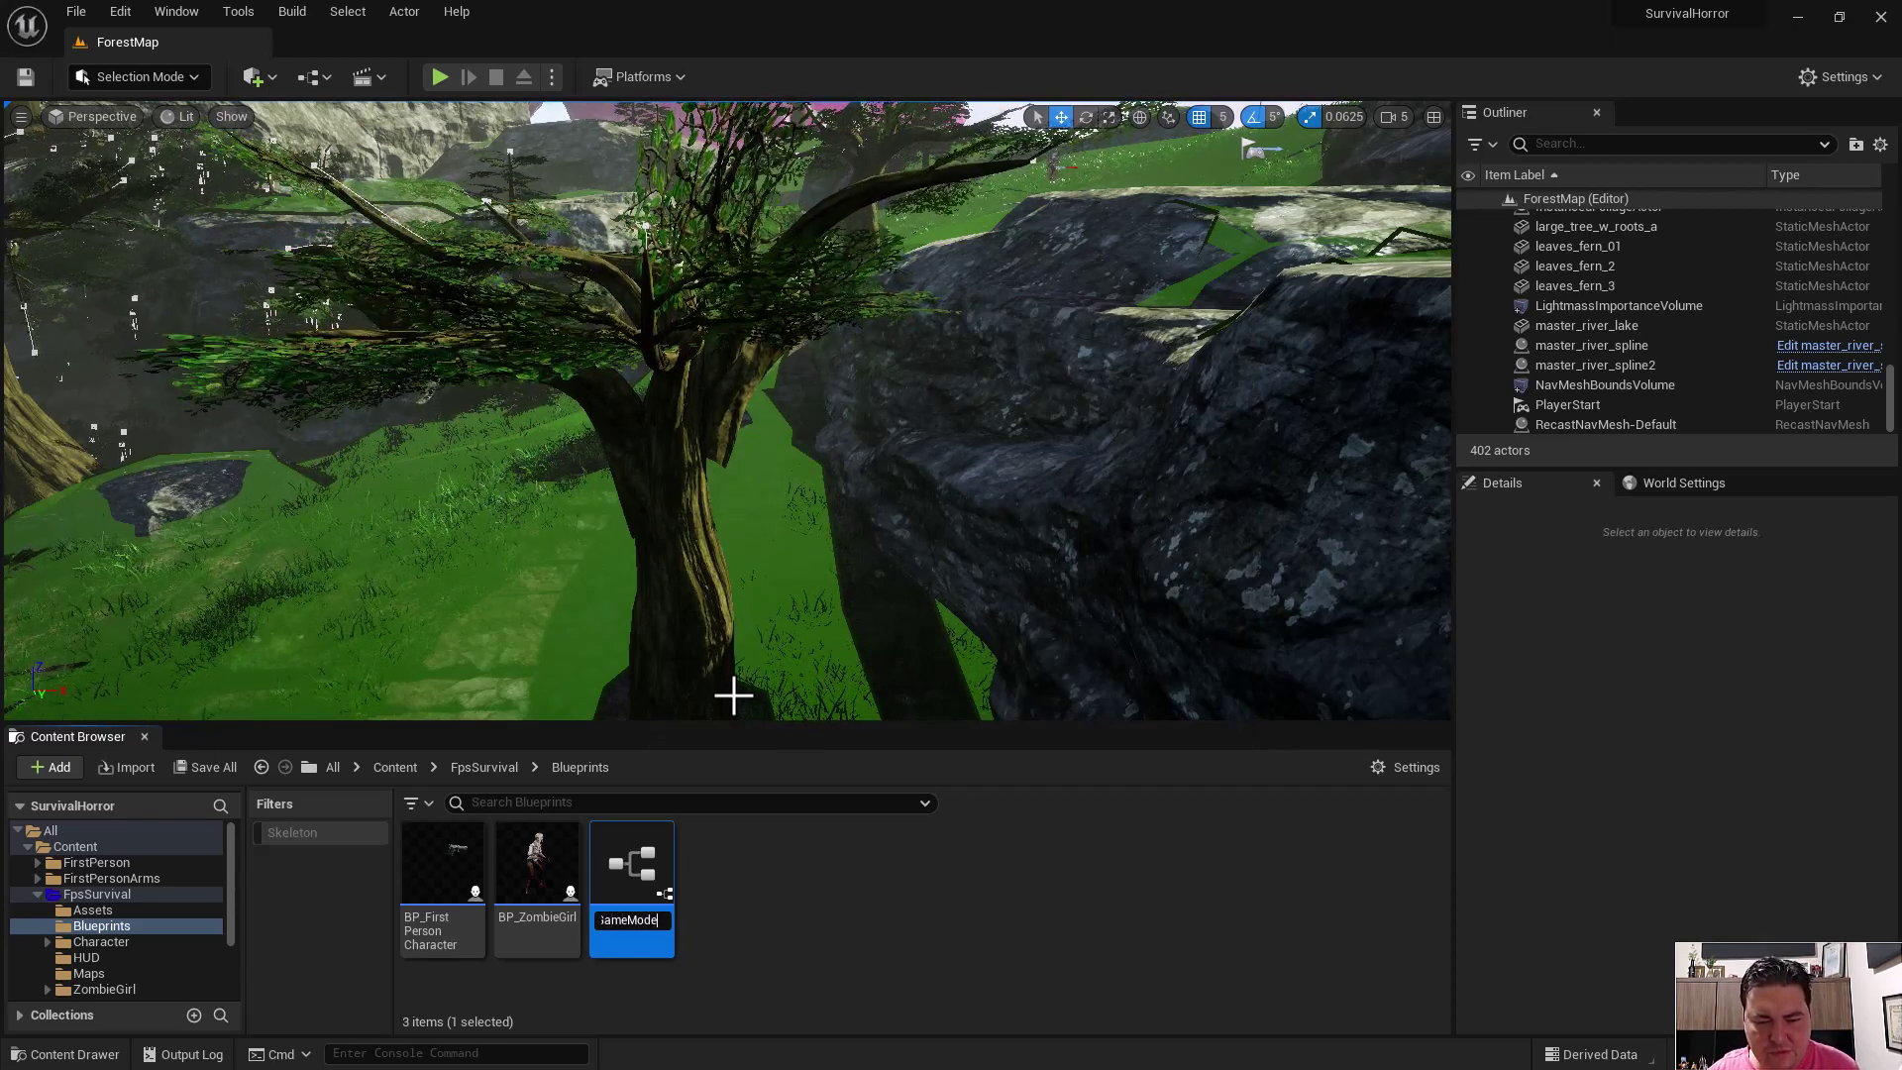
text(e)
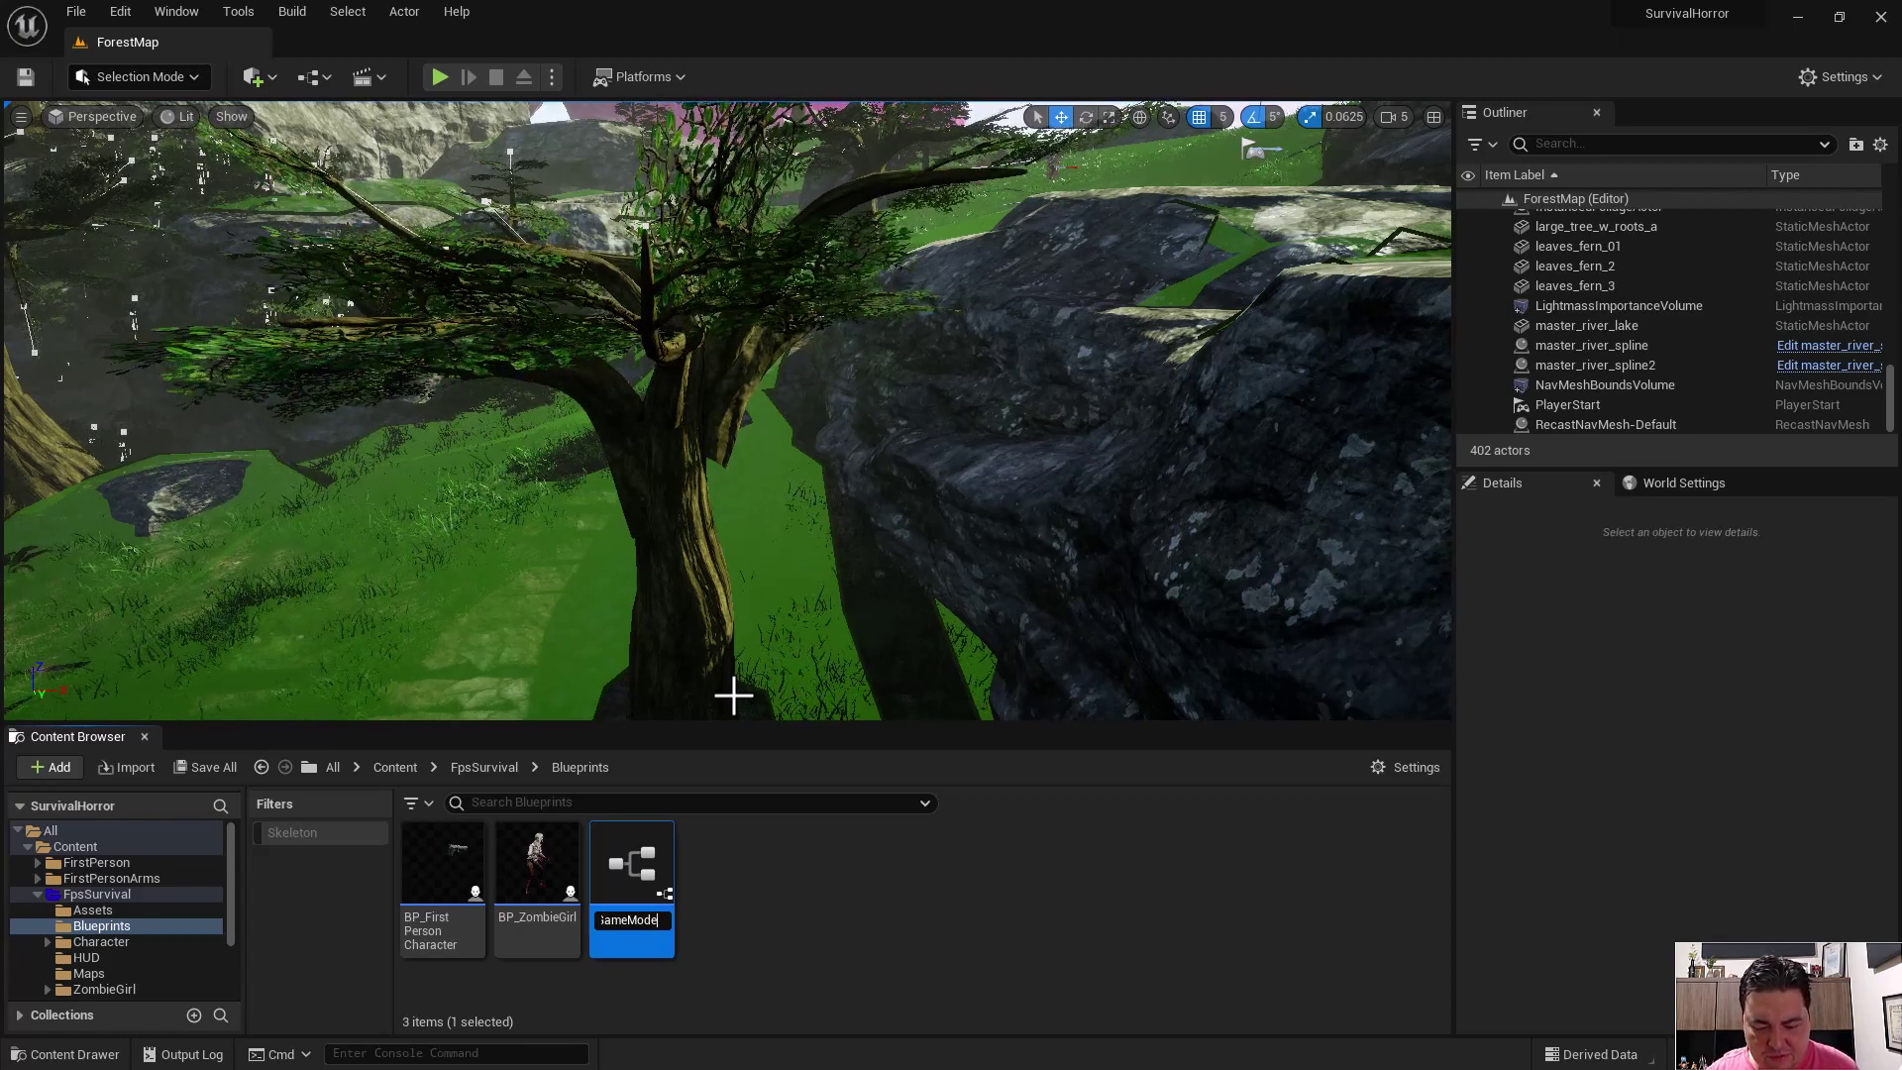
text(FPS)
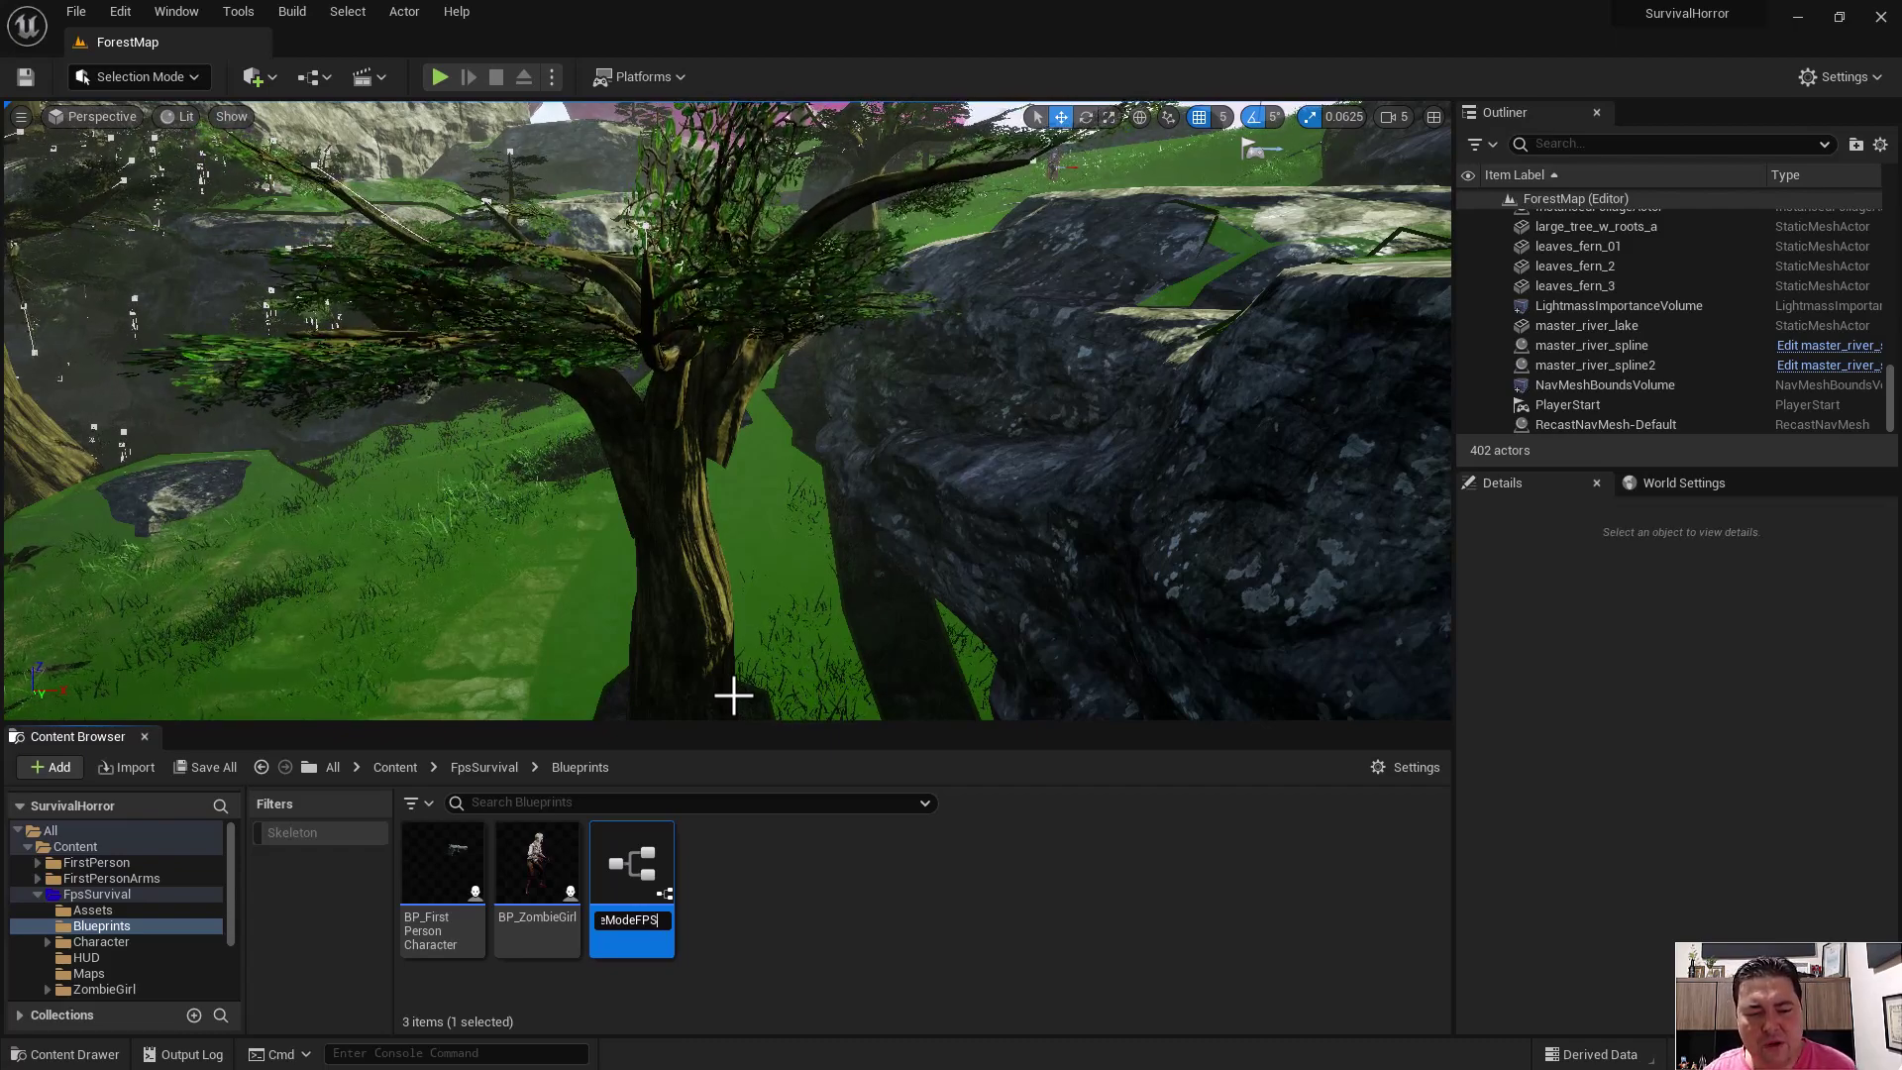
key(BackSpace)
key(BackSpace)
key(BackSpace)
key(Home)
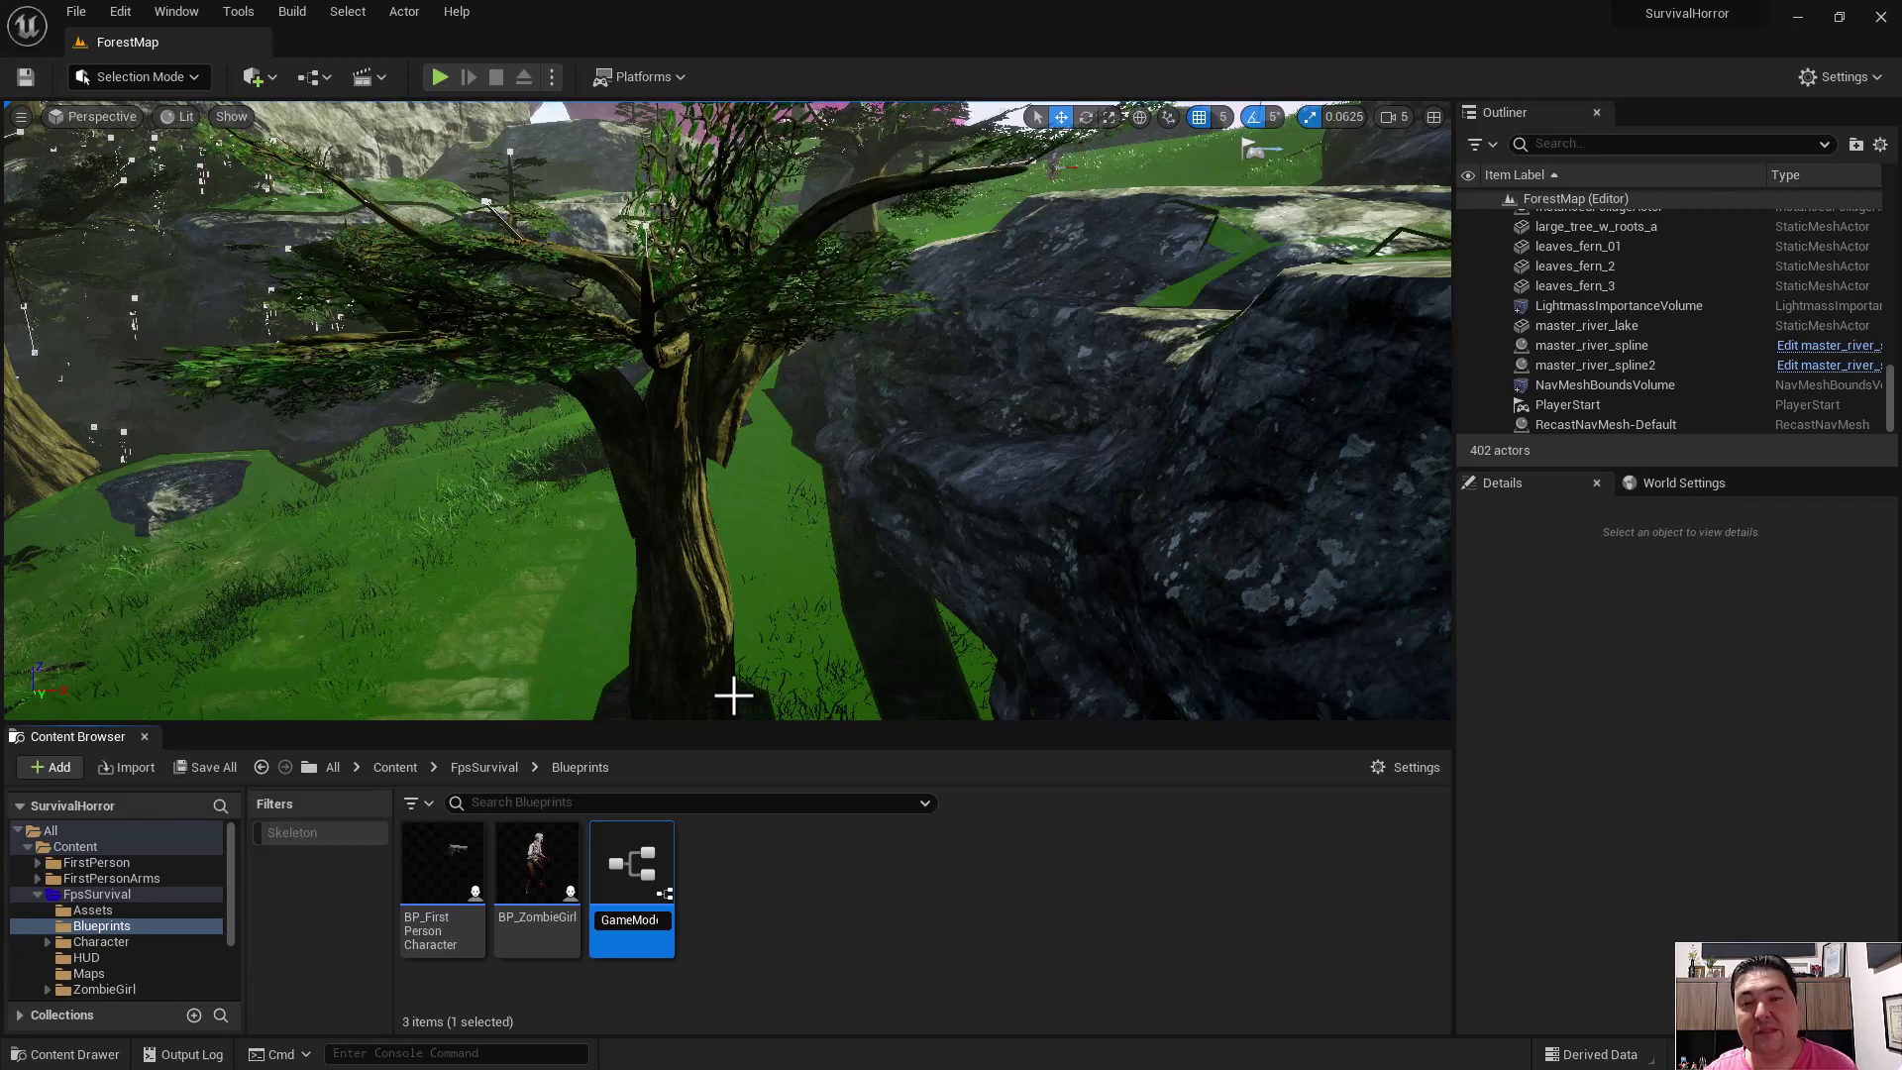
text(FPS)
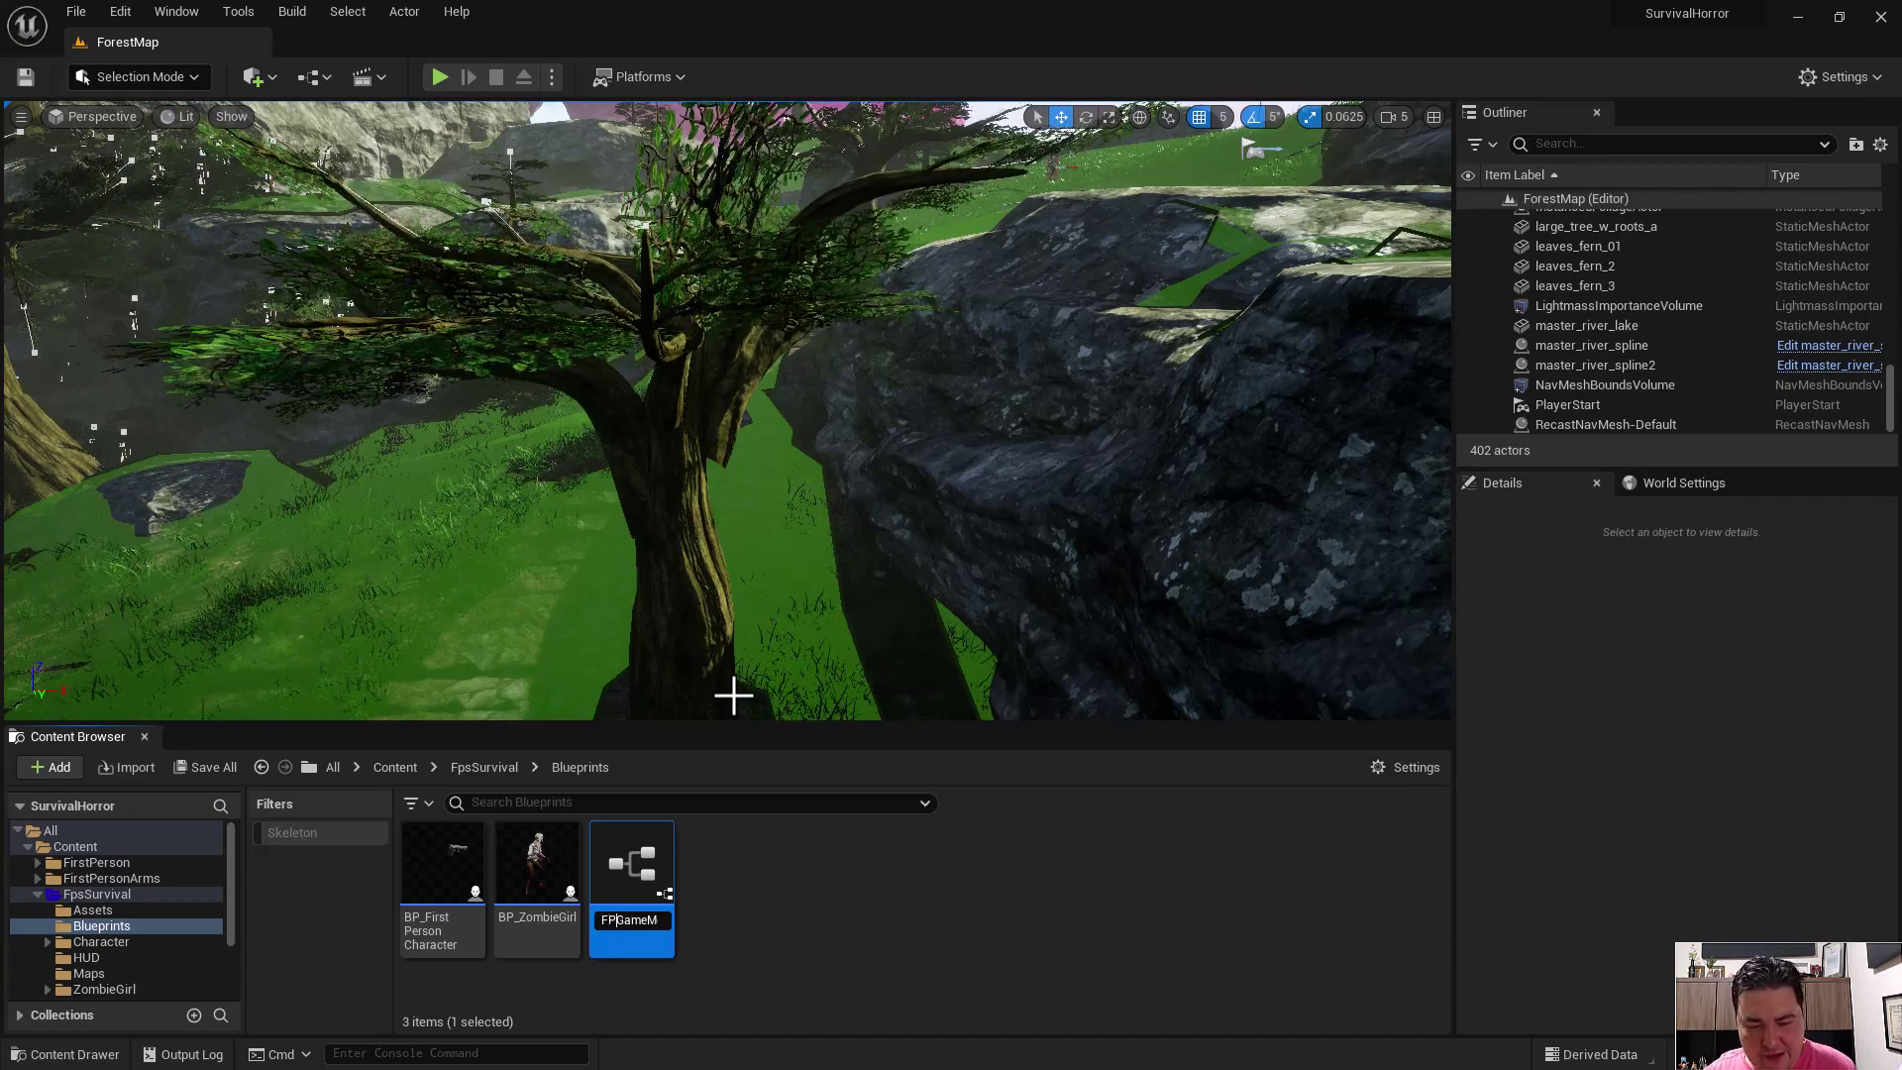
key(BackSpace)
text(S)
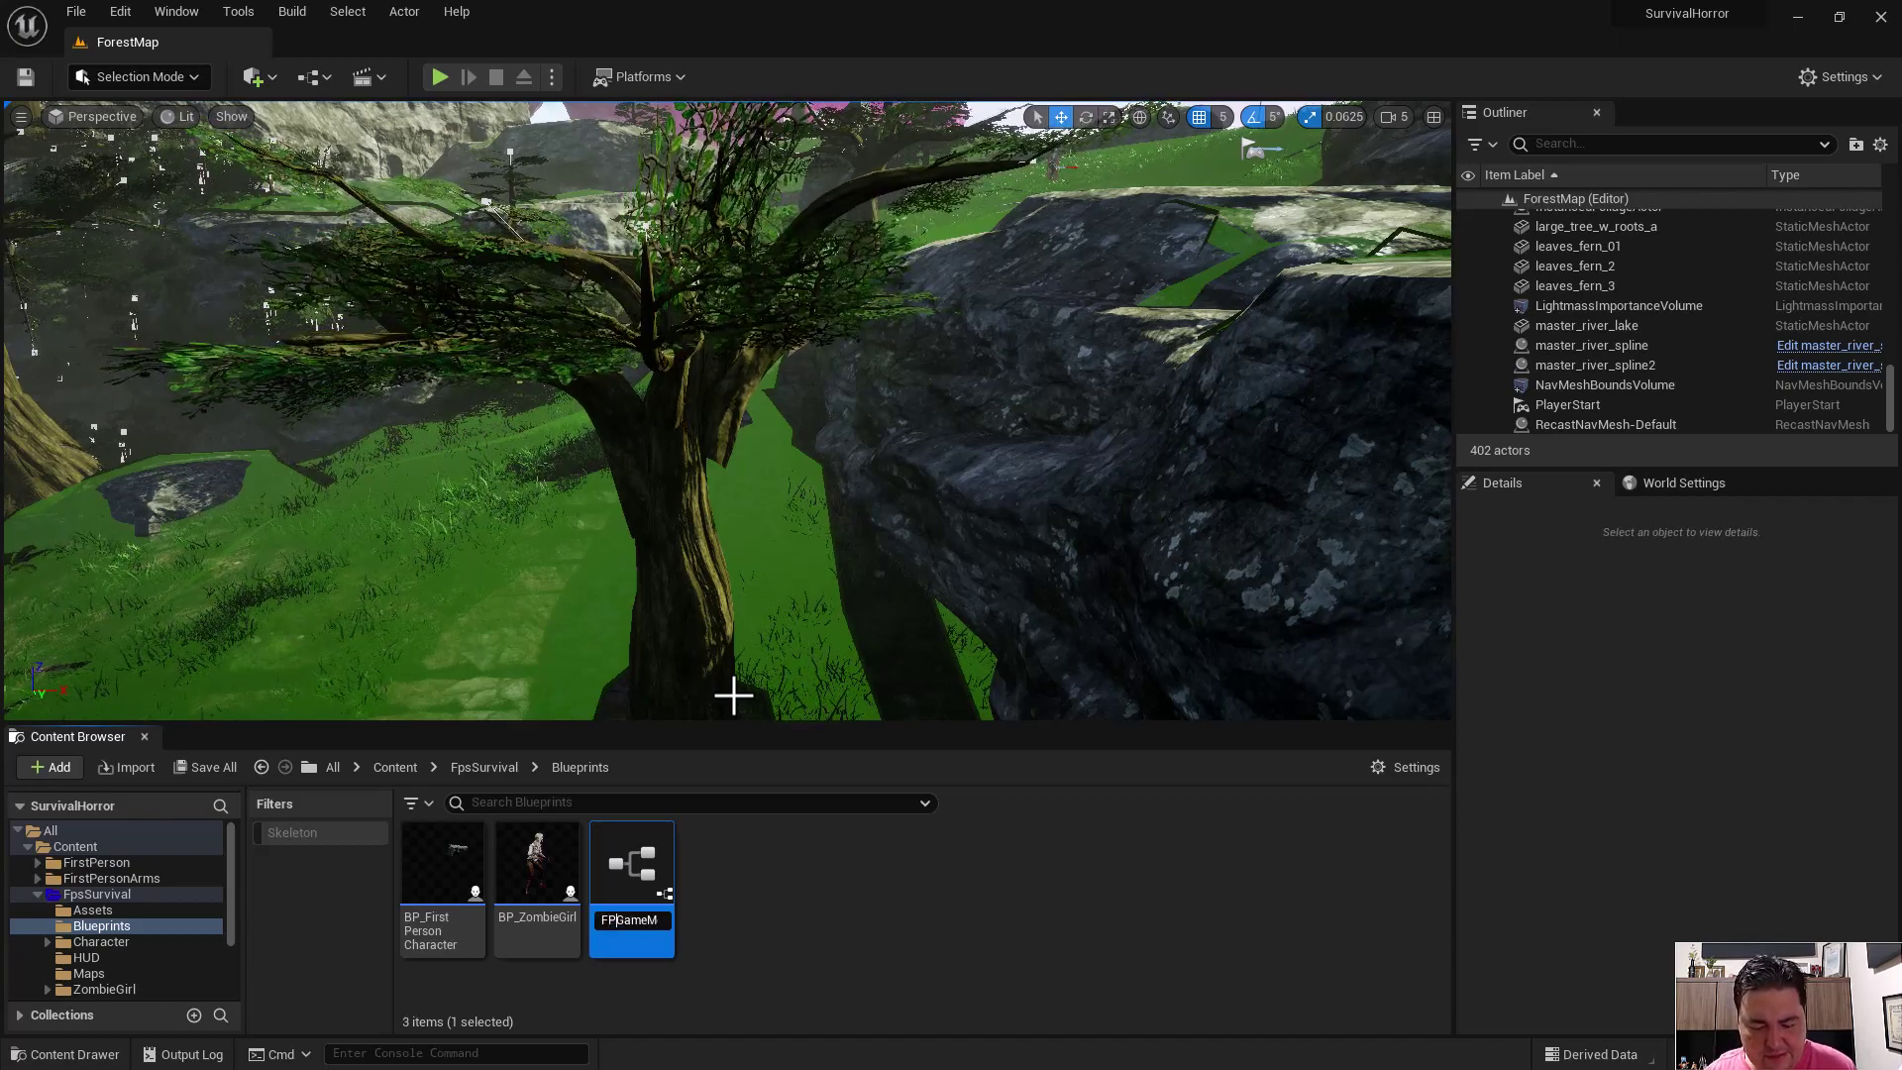
key(Return)
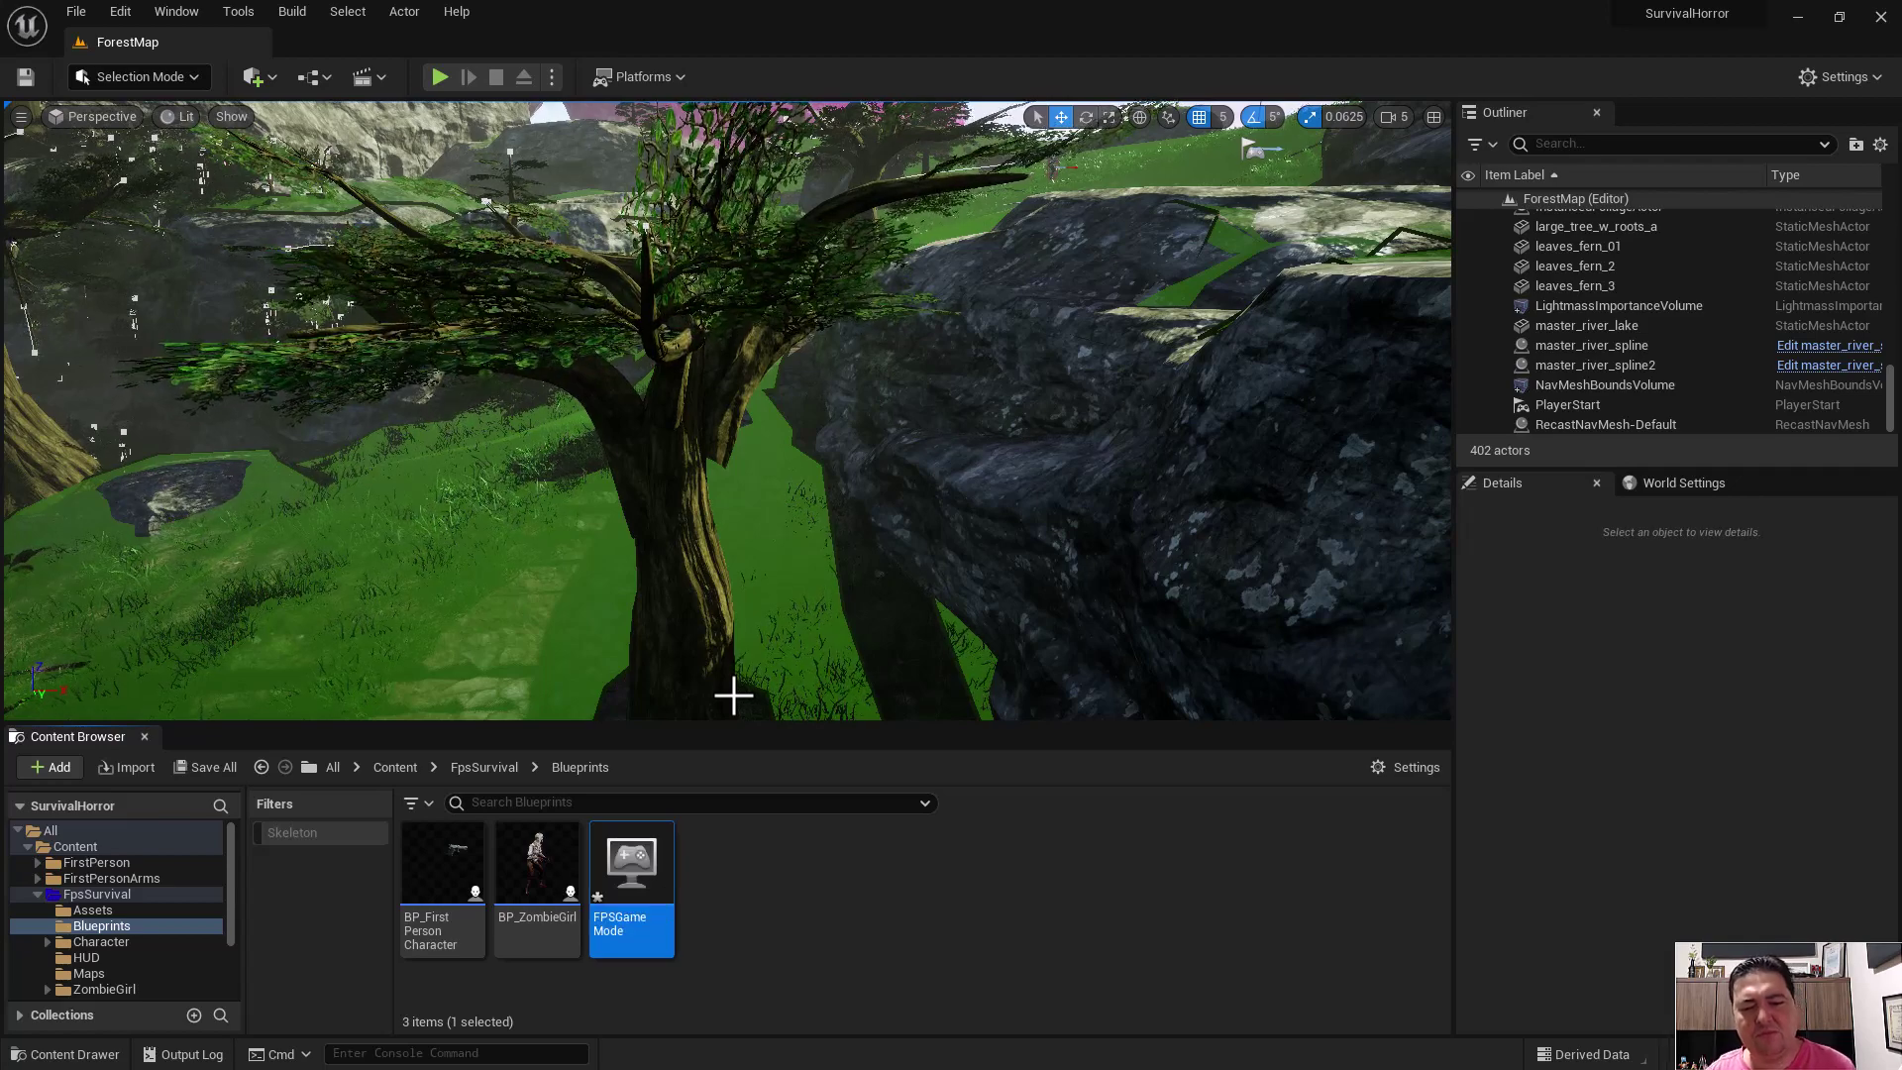
mouse_move(646, 888)
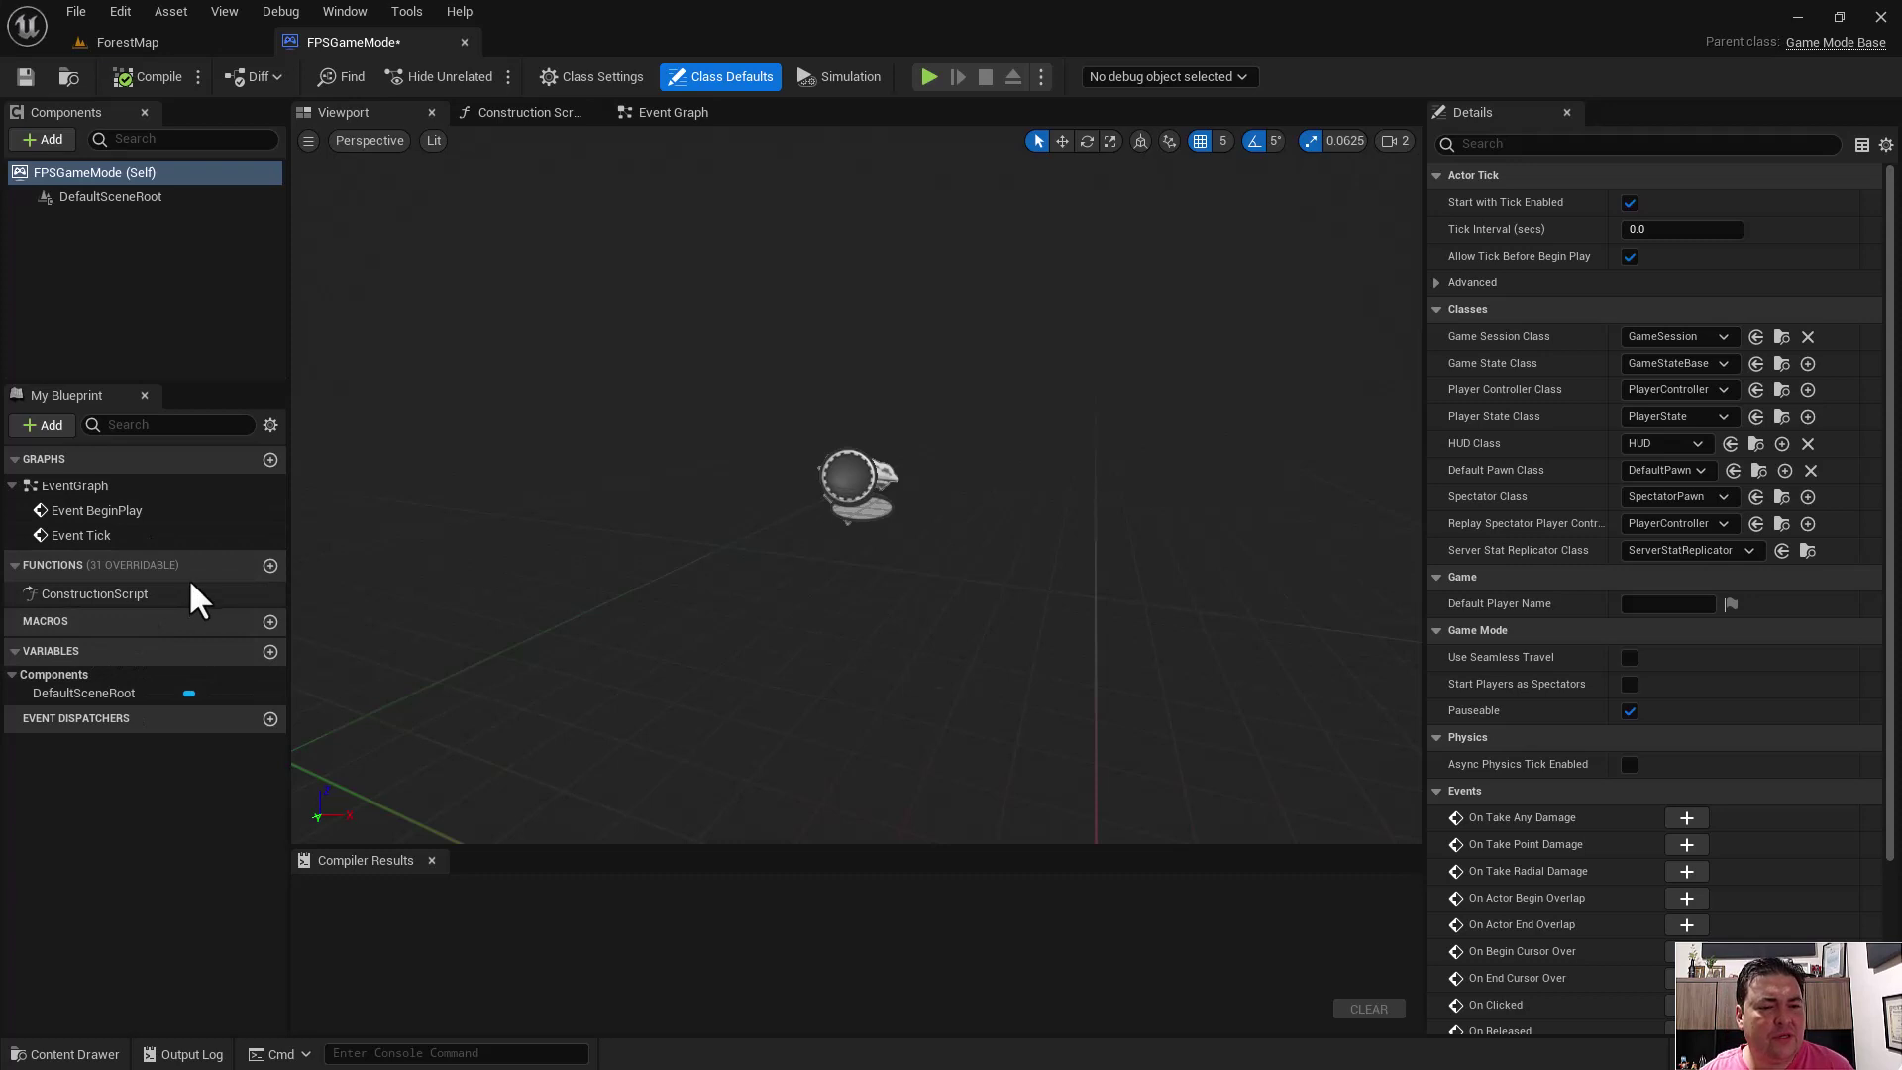
- Open FPSGameMode in the Blueprint Editor, keeping DefaultPawn as the pawn class
mouse_move(203, 569)
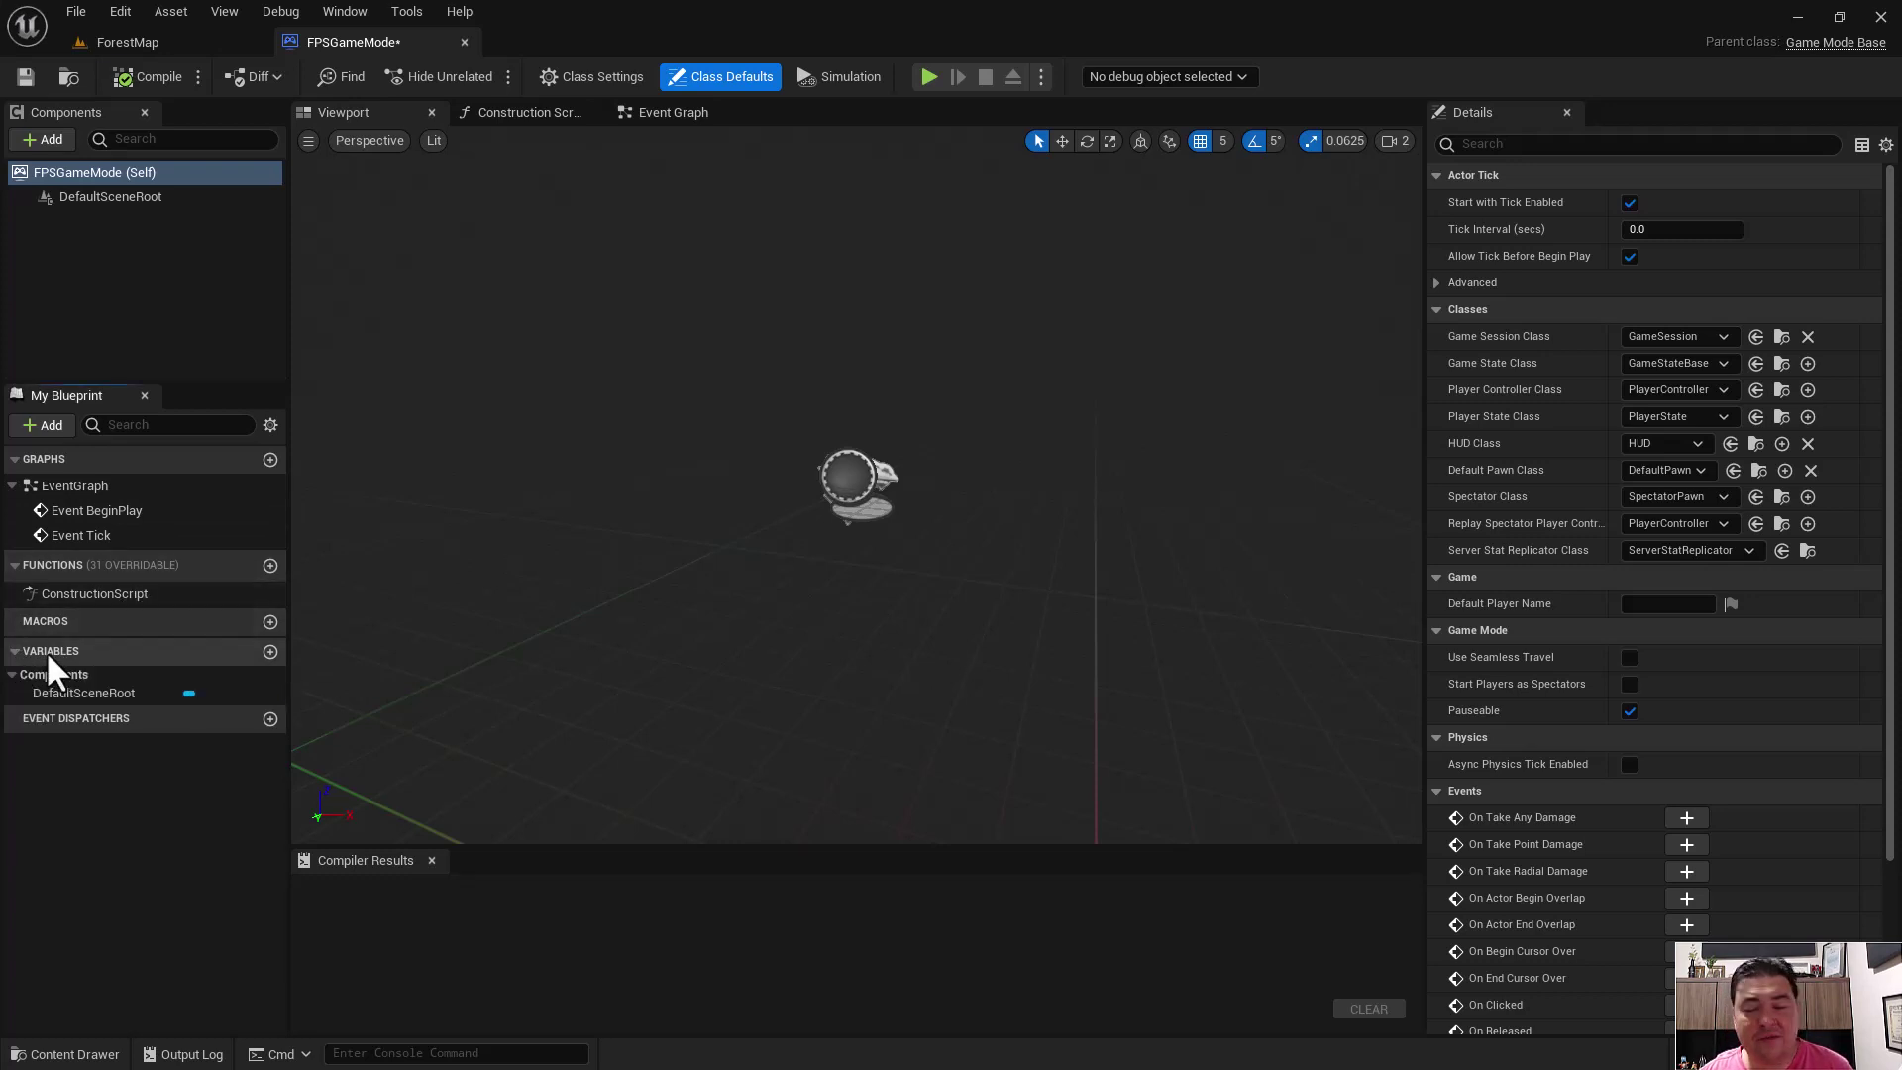
- Add an Integer variable named CurrentWaves to the FPSGameMode Blueprint
click(269, 652)
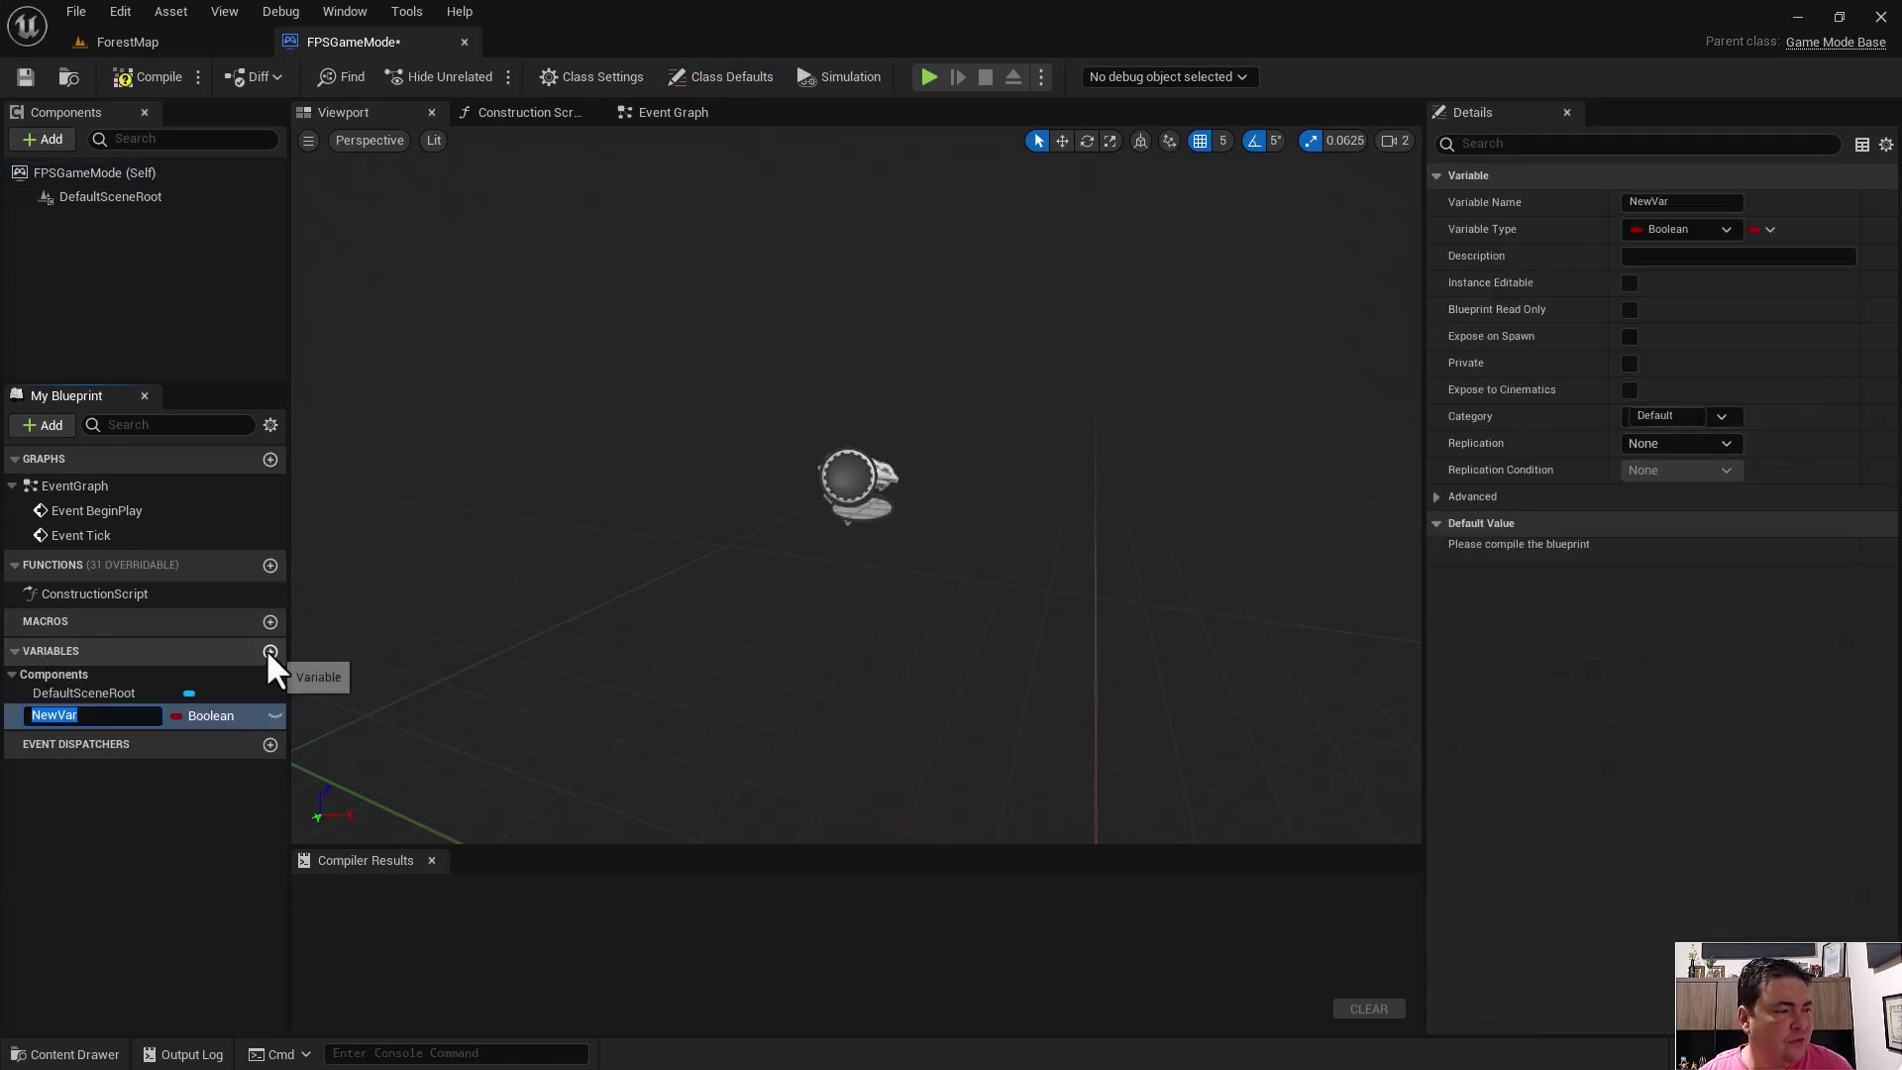
text(C)
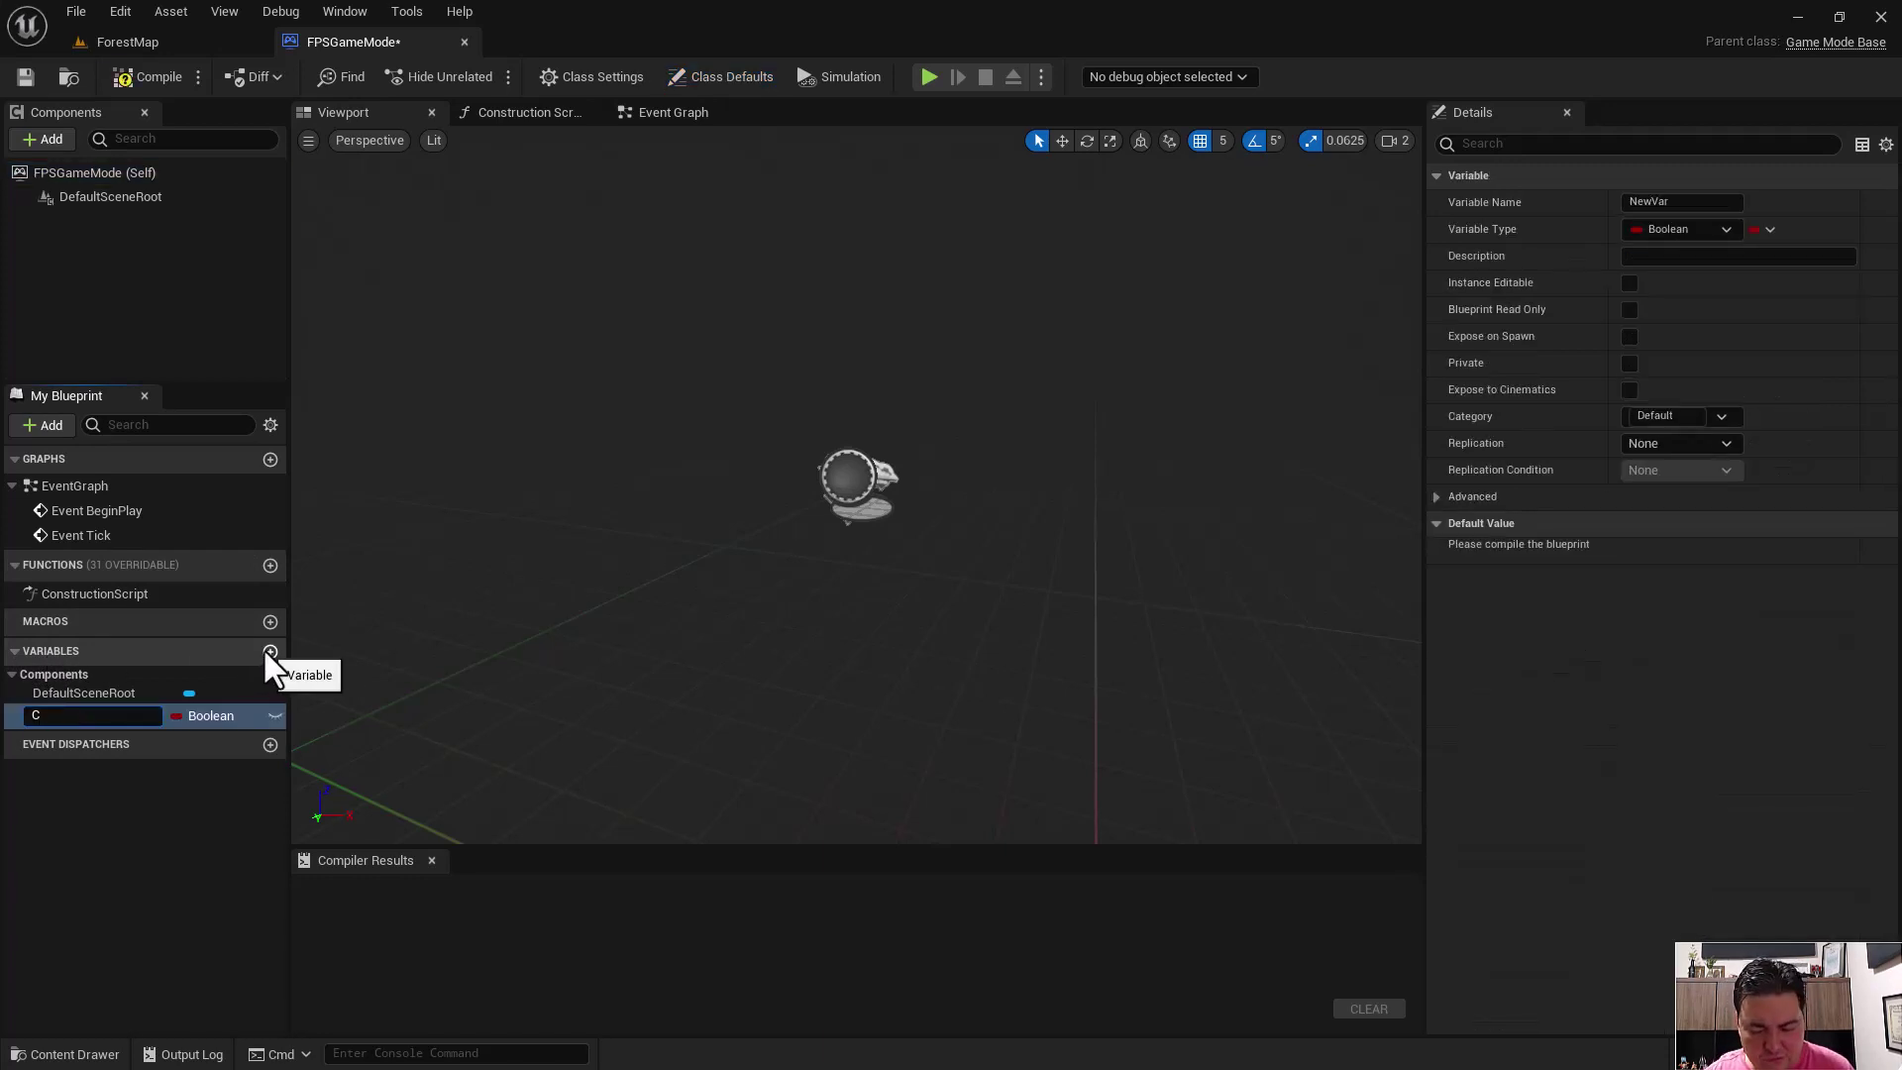
text(urrentWaves)
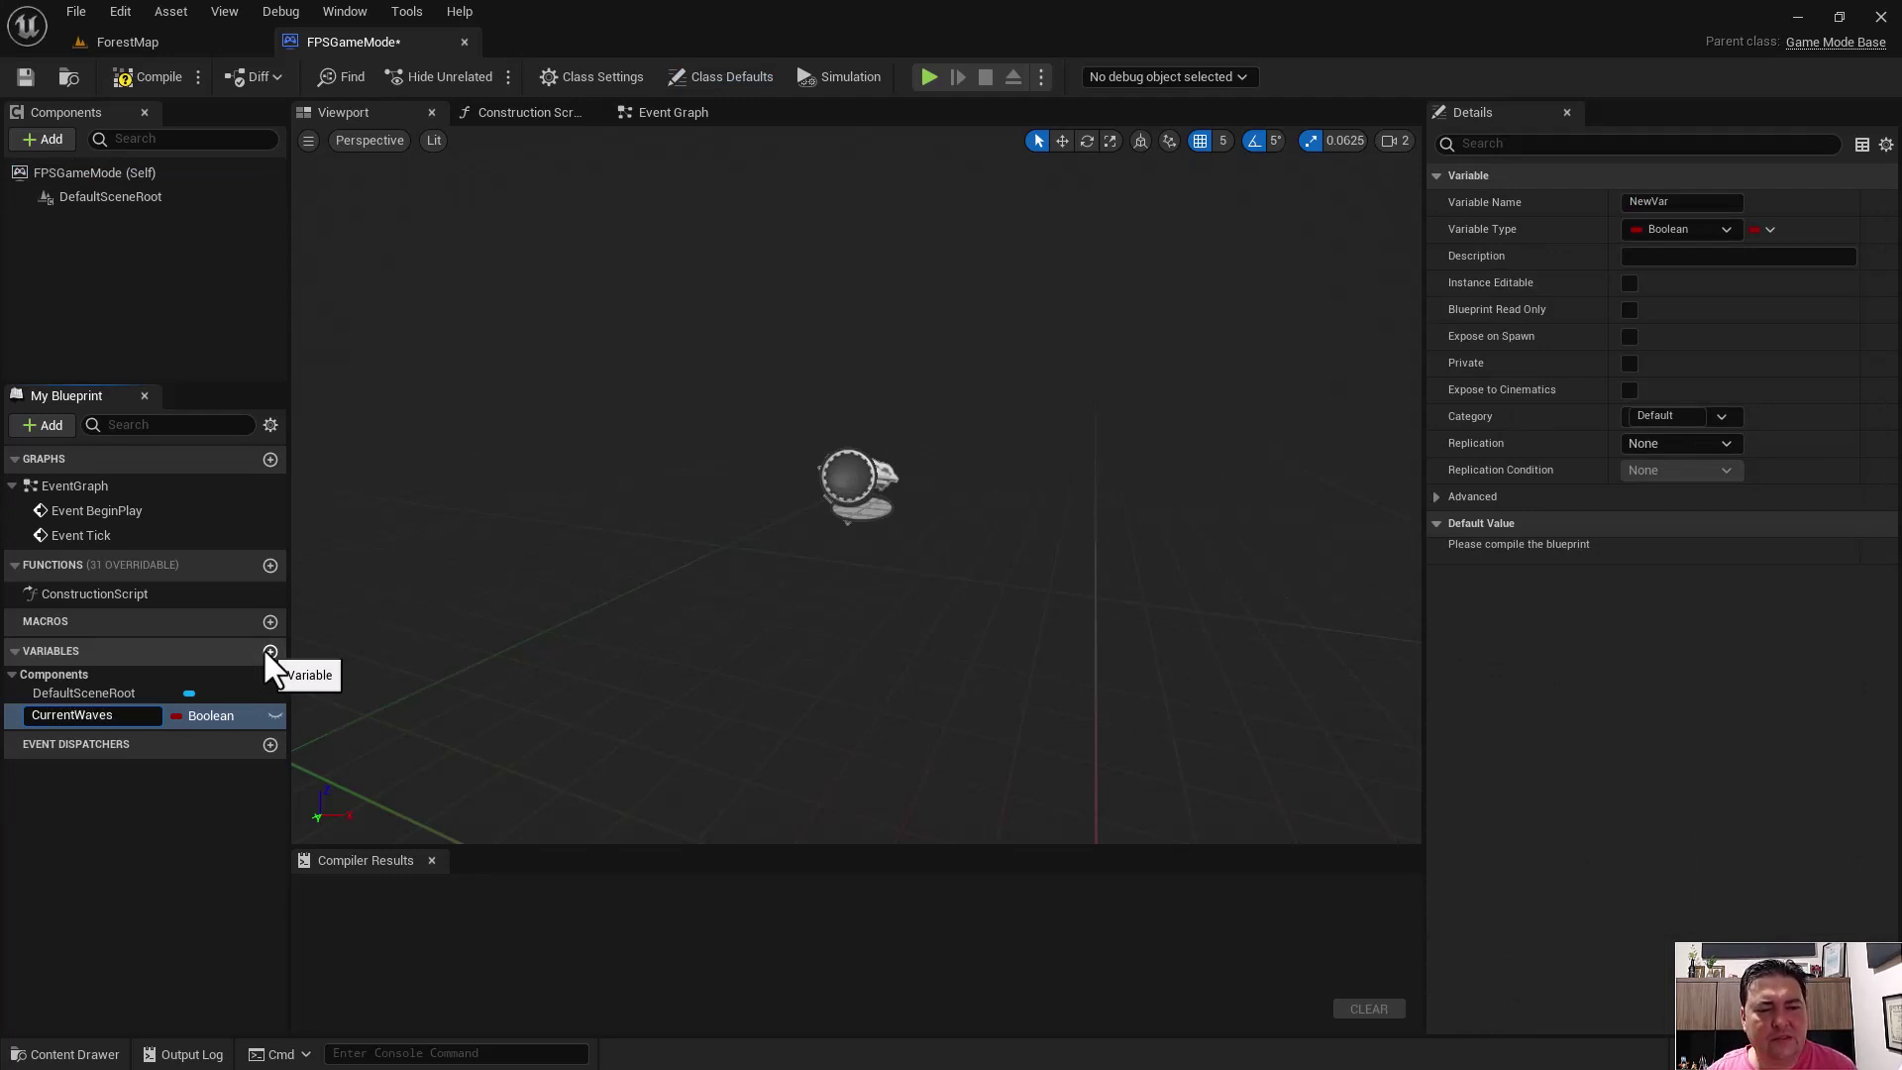
key(Return)
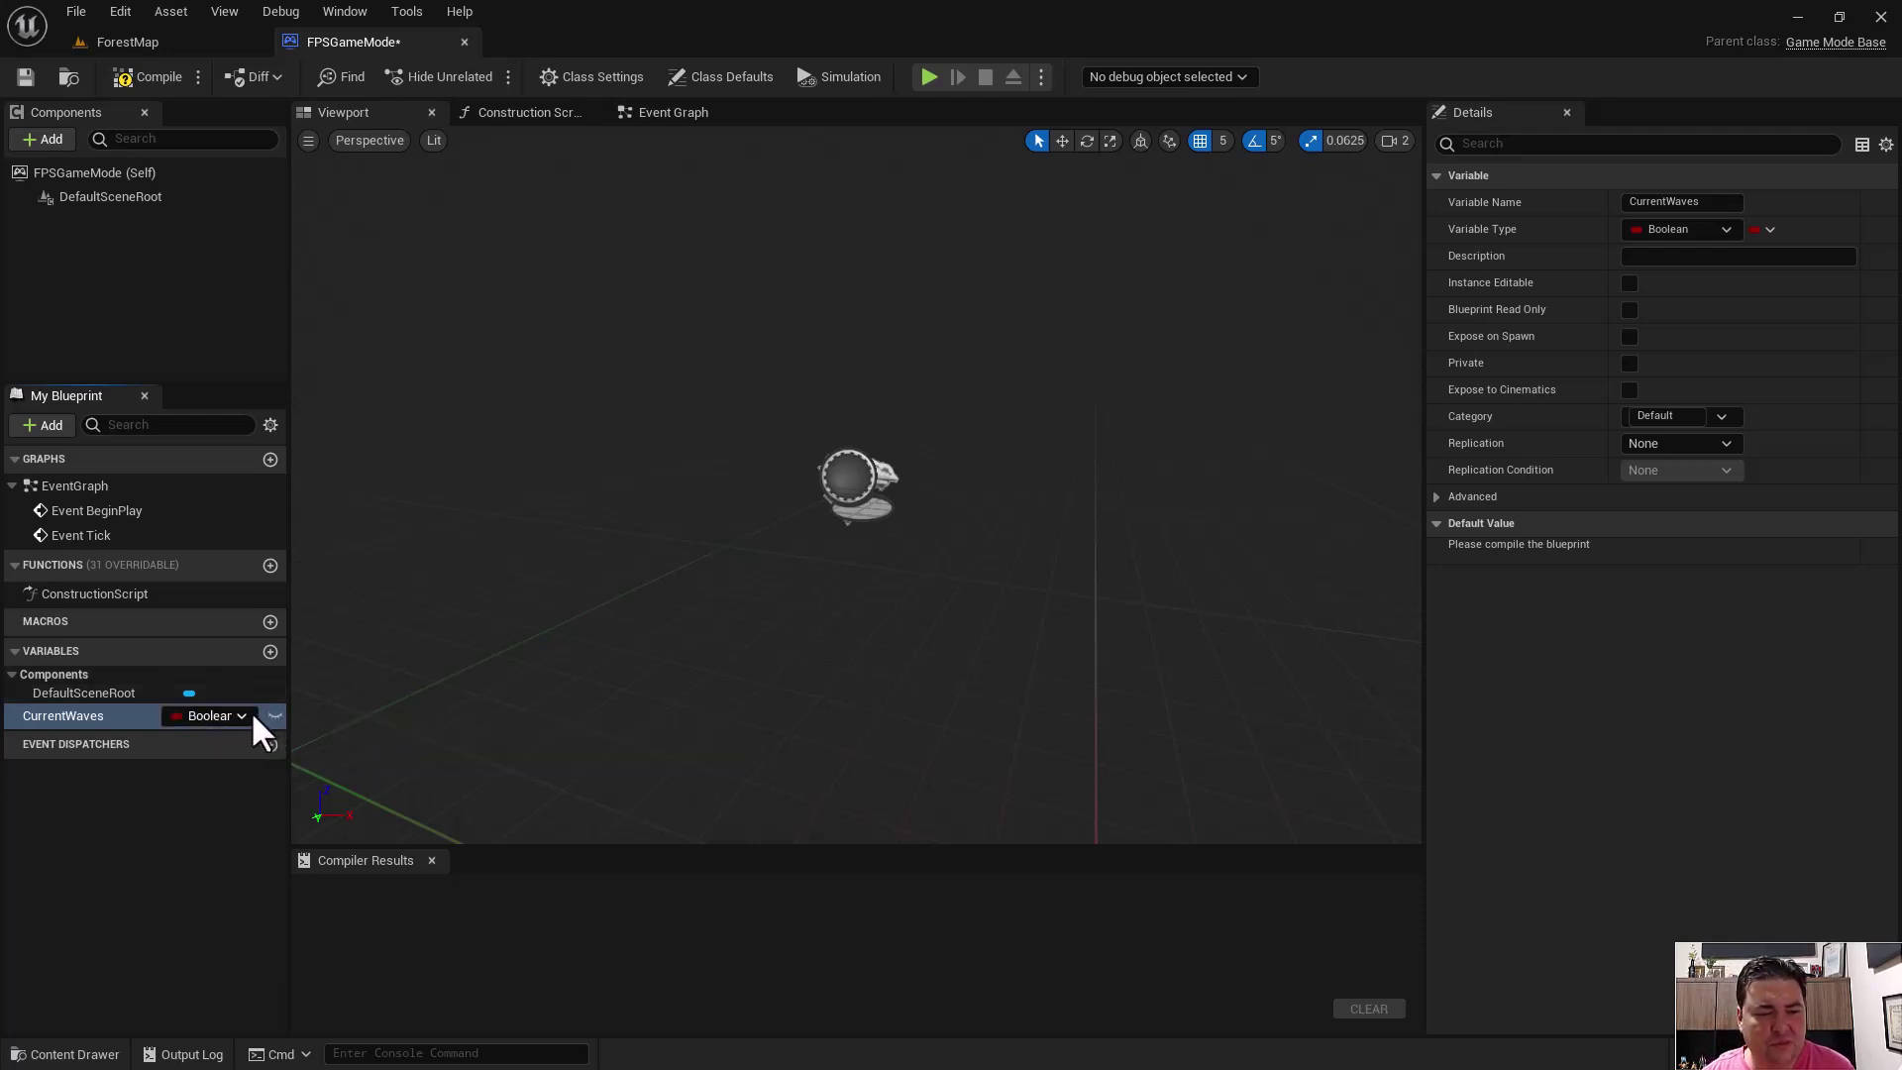
click(244, 712)
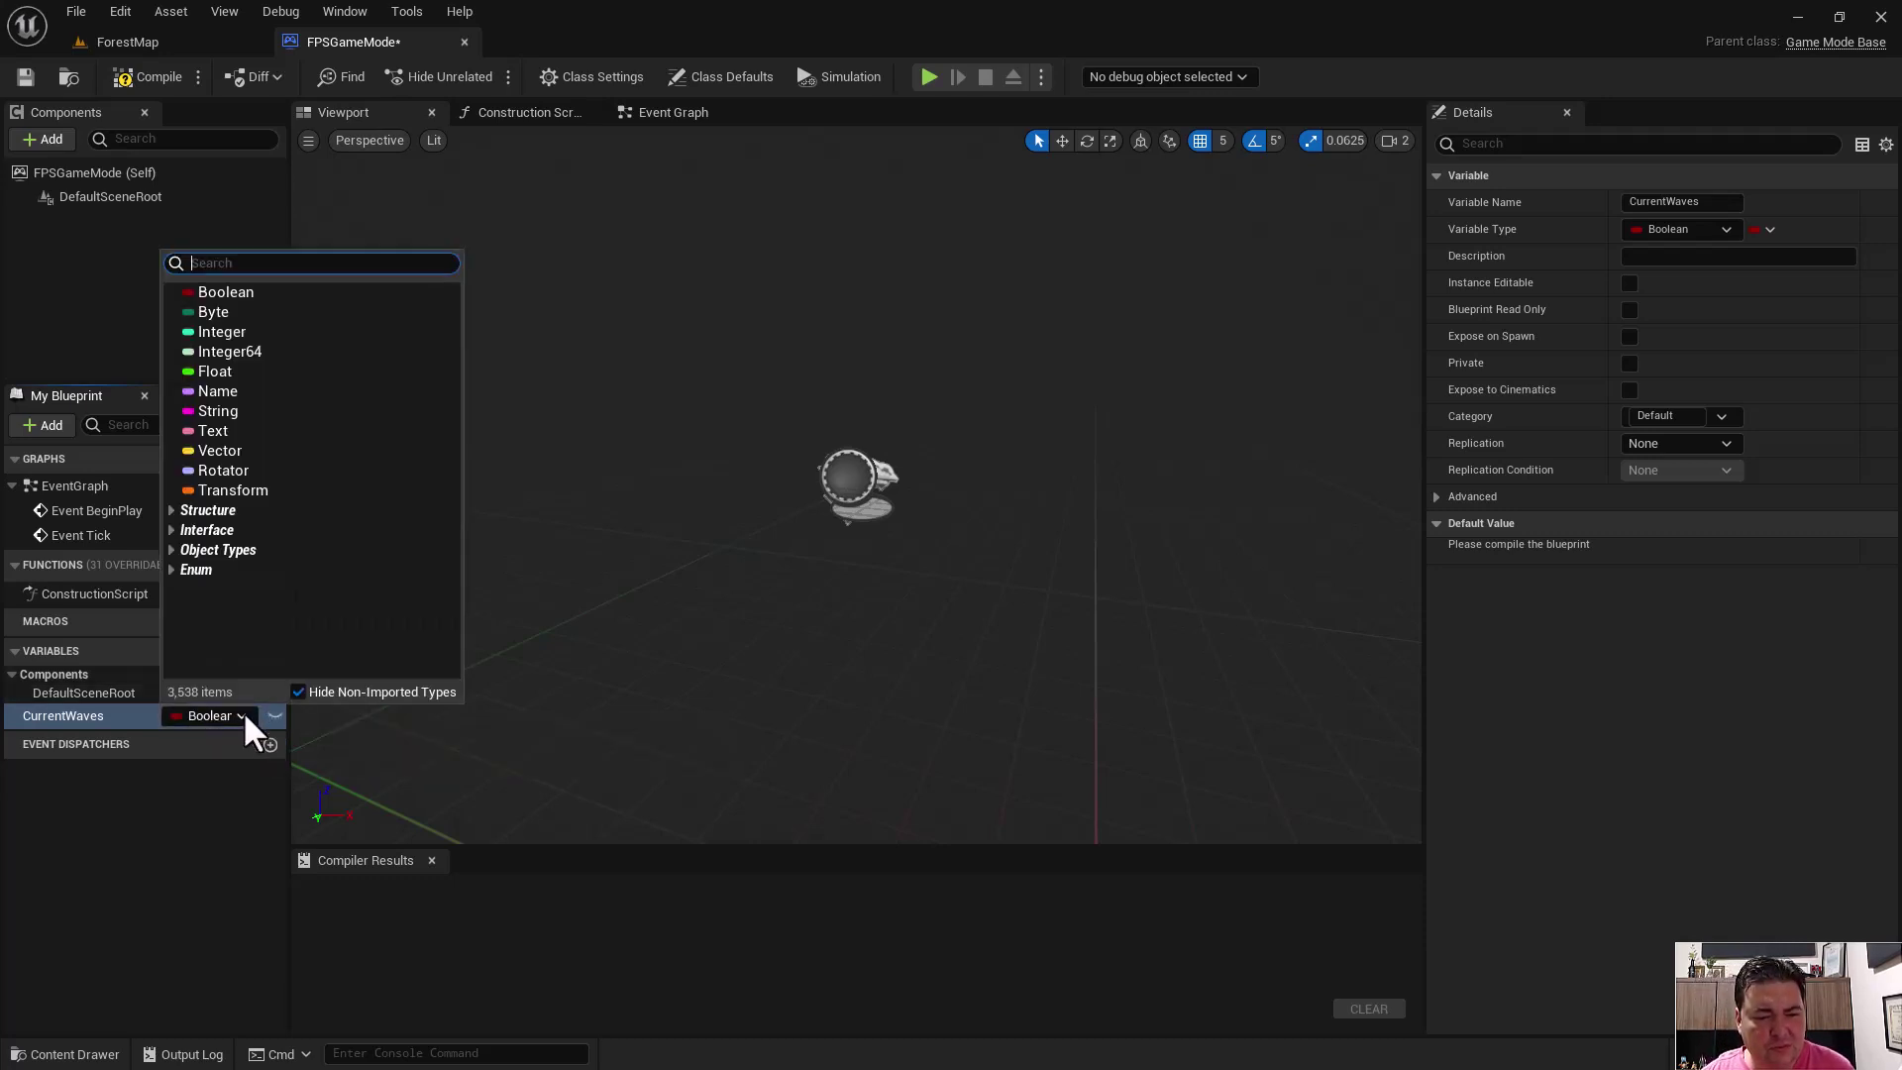
click(242, 332)
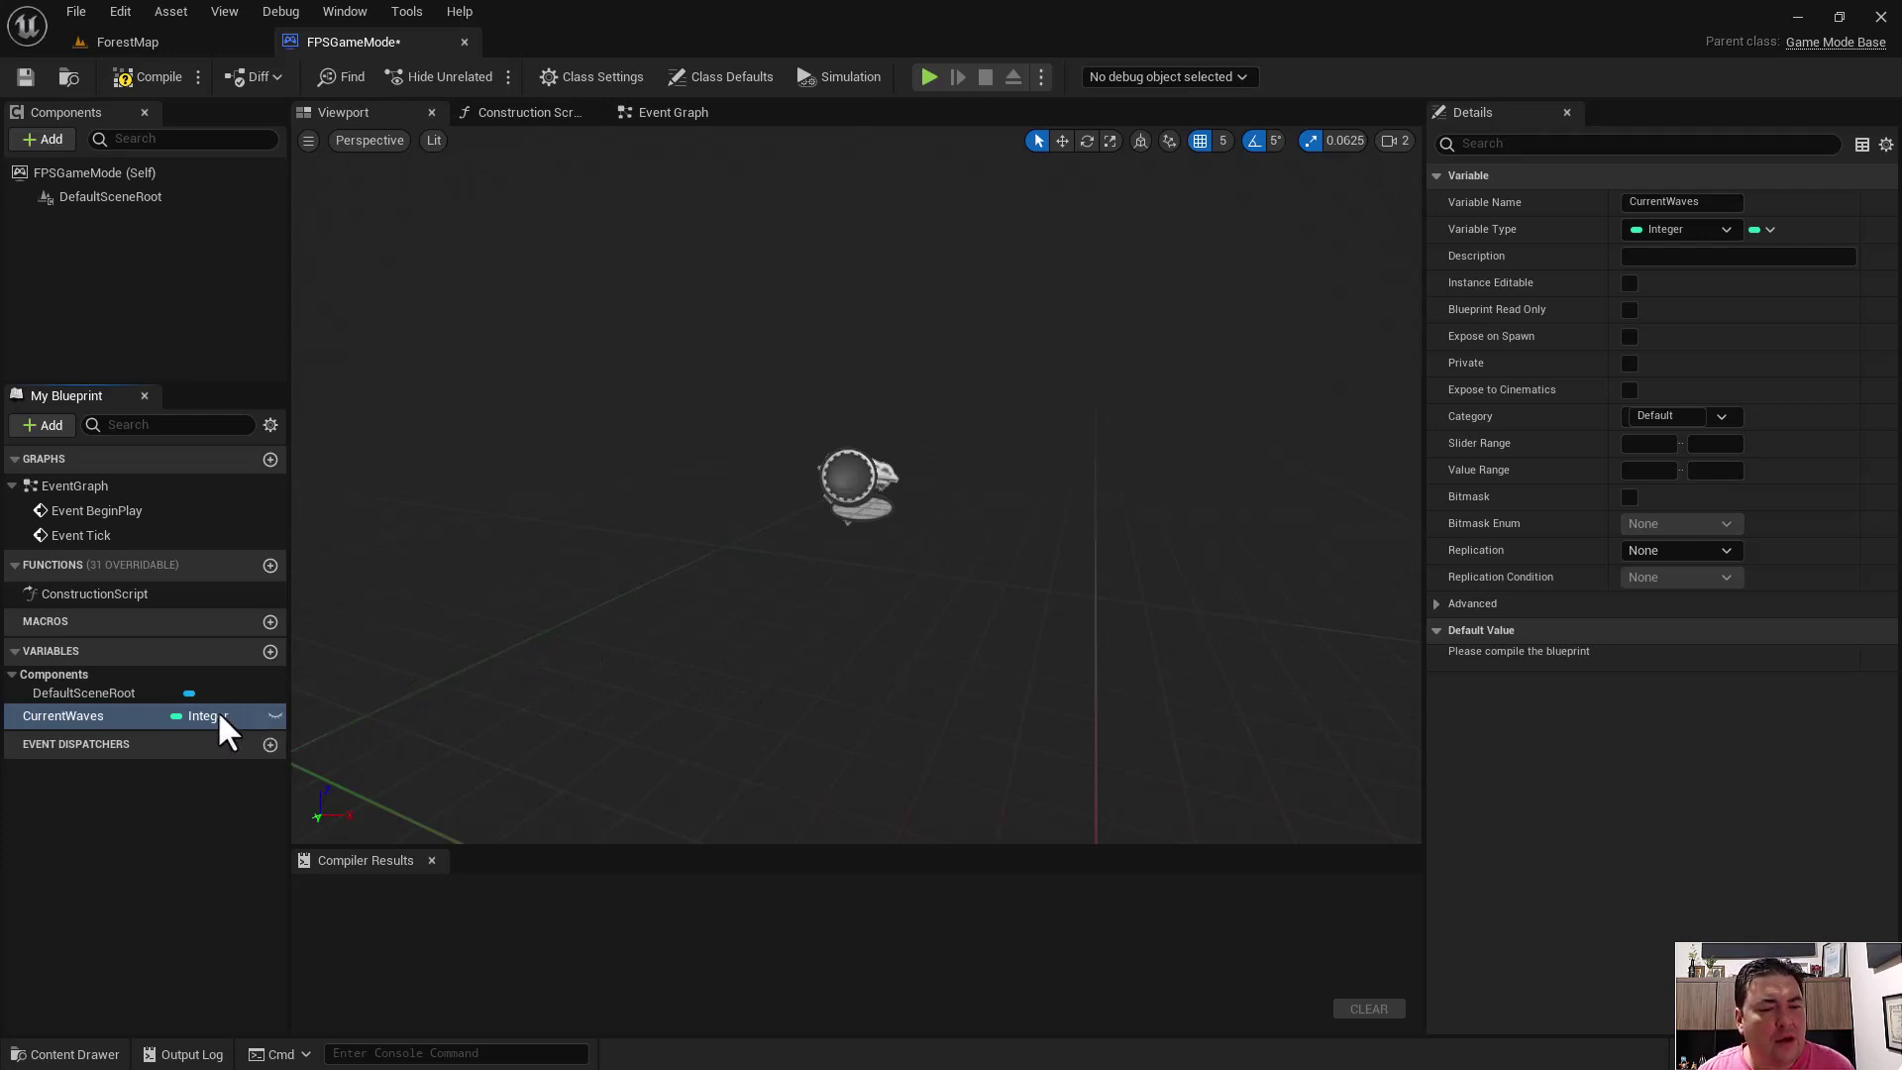
- Add two new variables named TotalEnemy and LeftEnemy
click(269, 652)
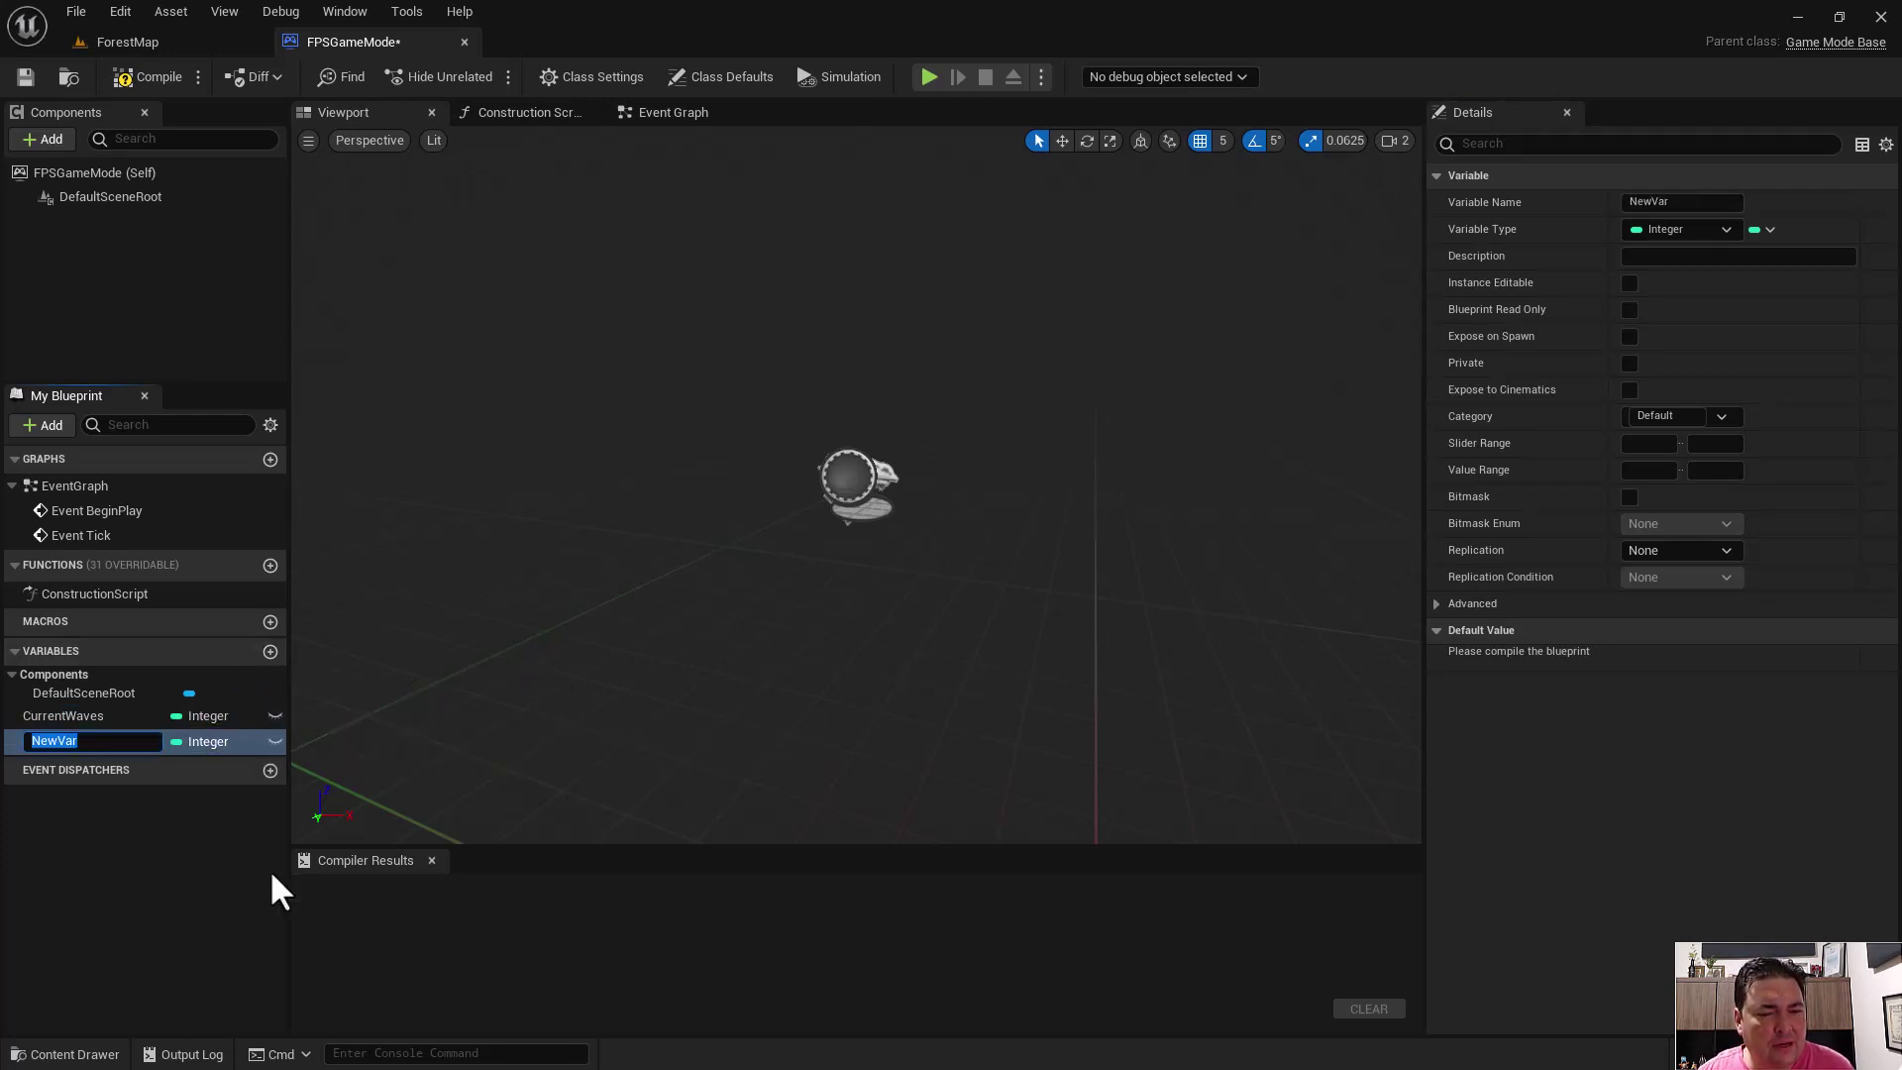
text(E)
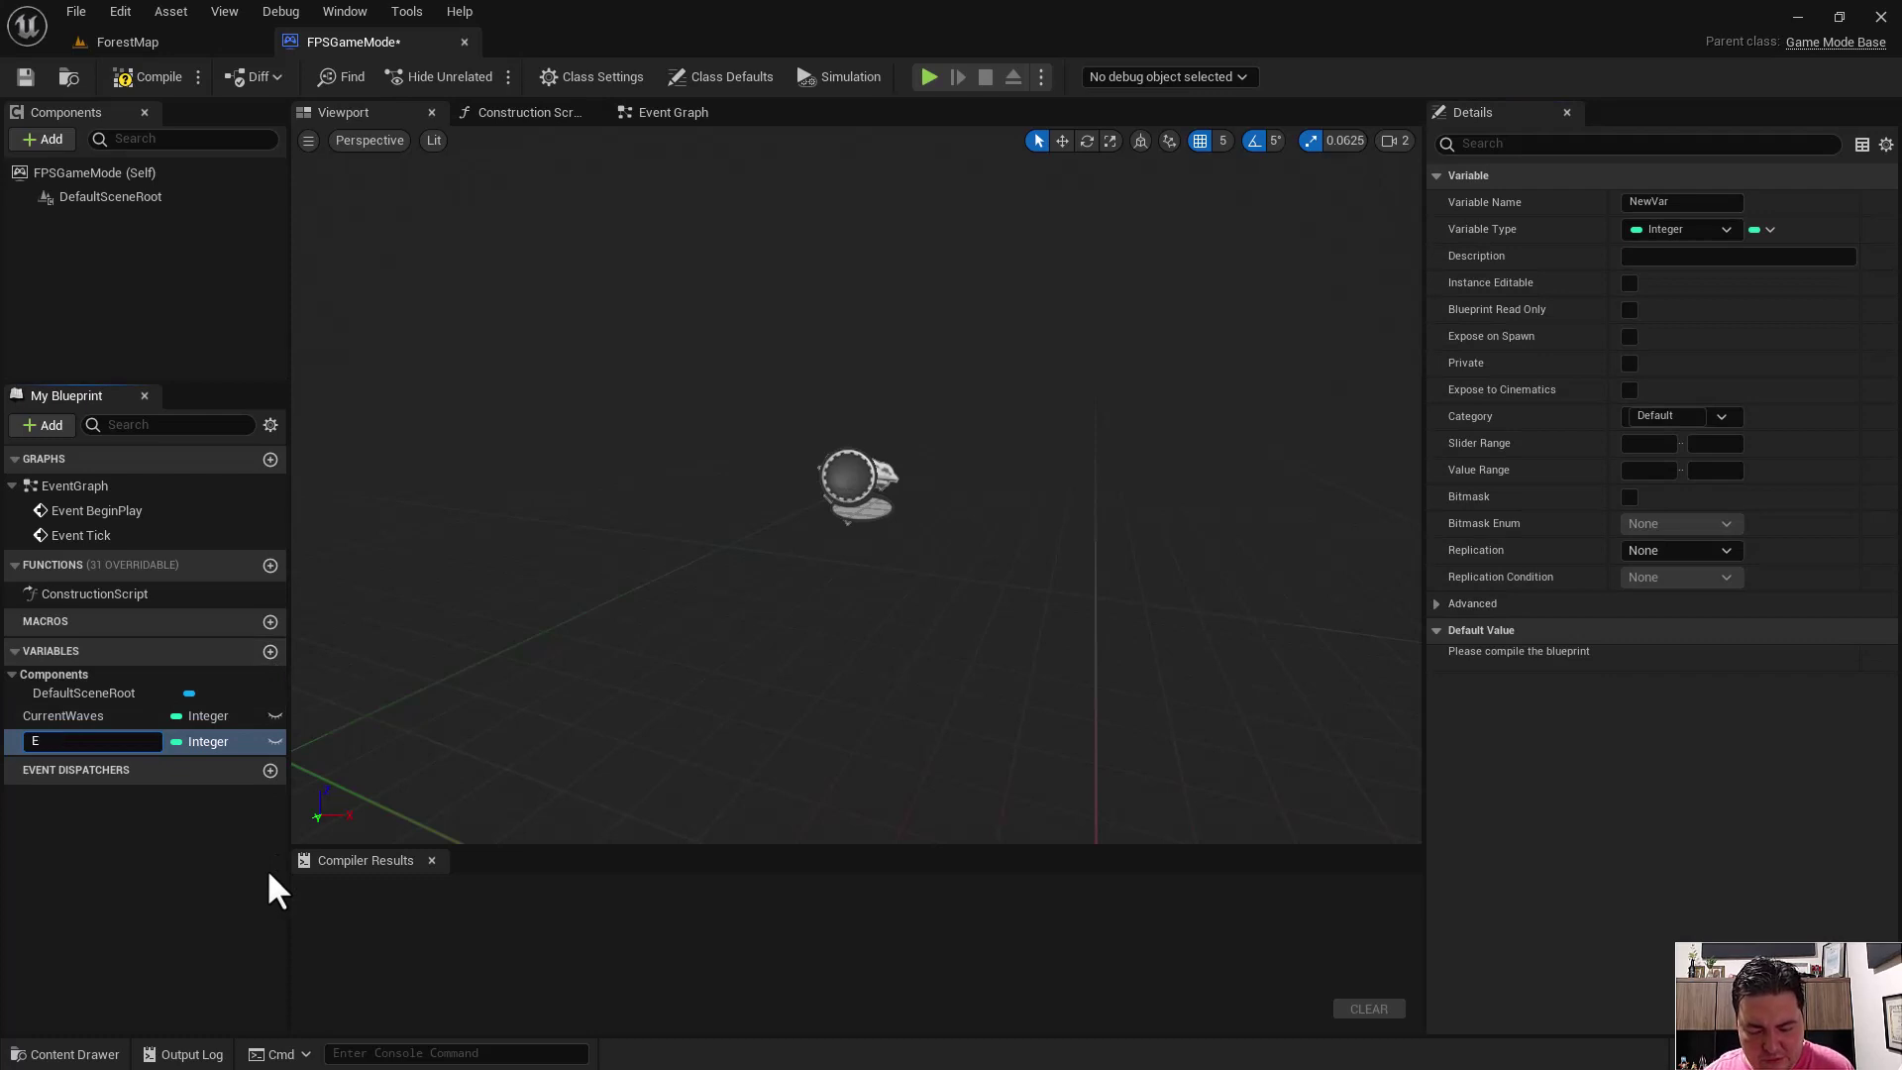
key(BackSpace)
text(Tot)
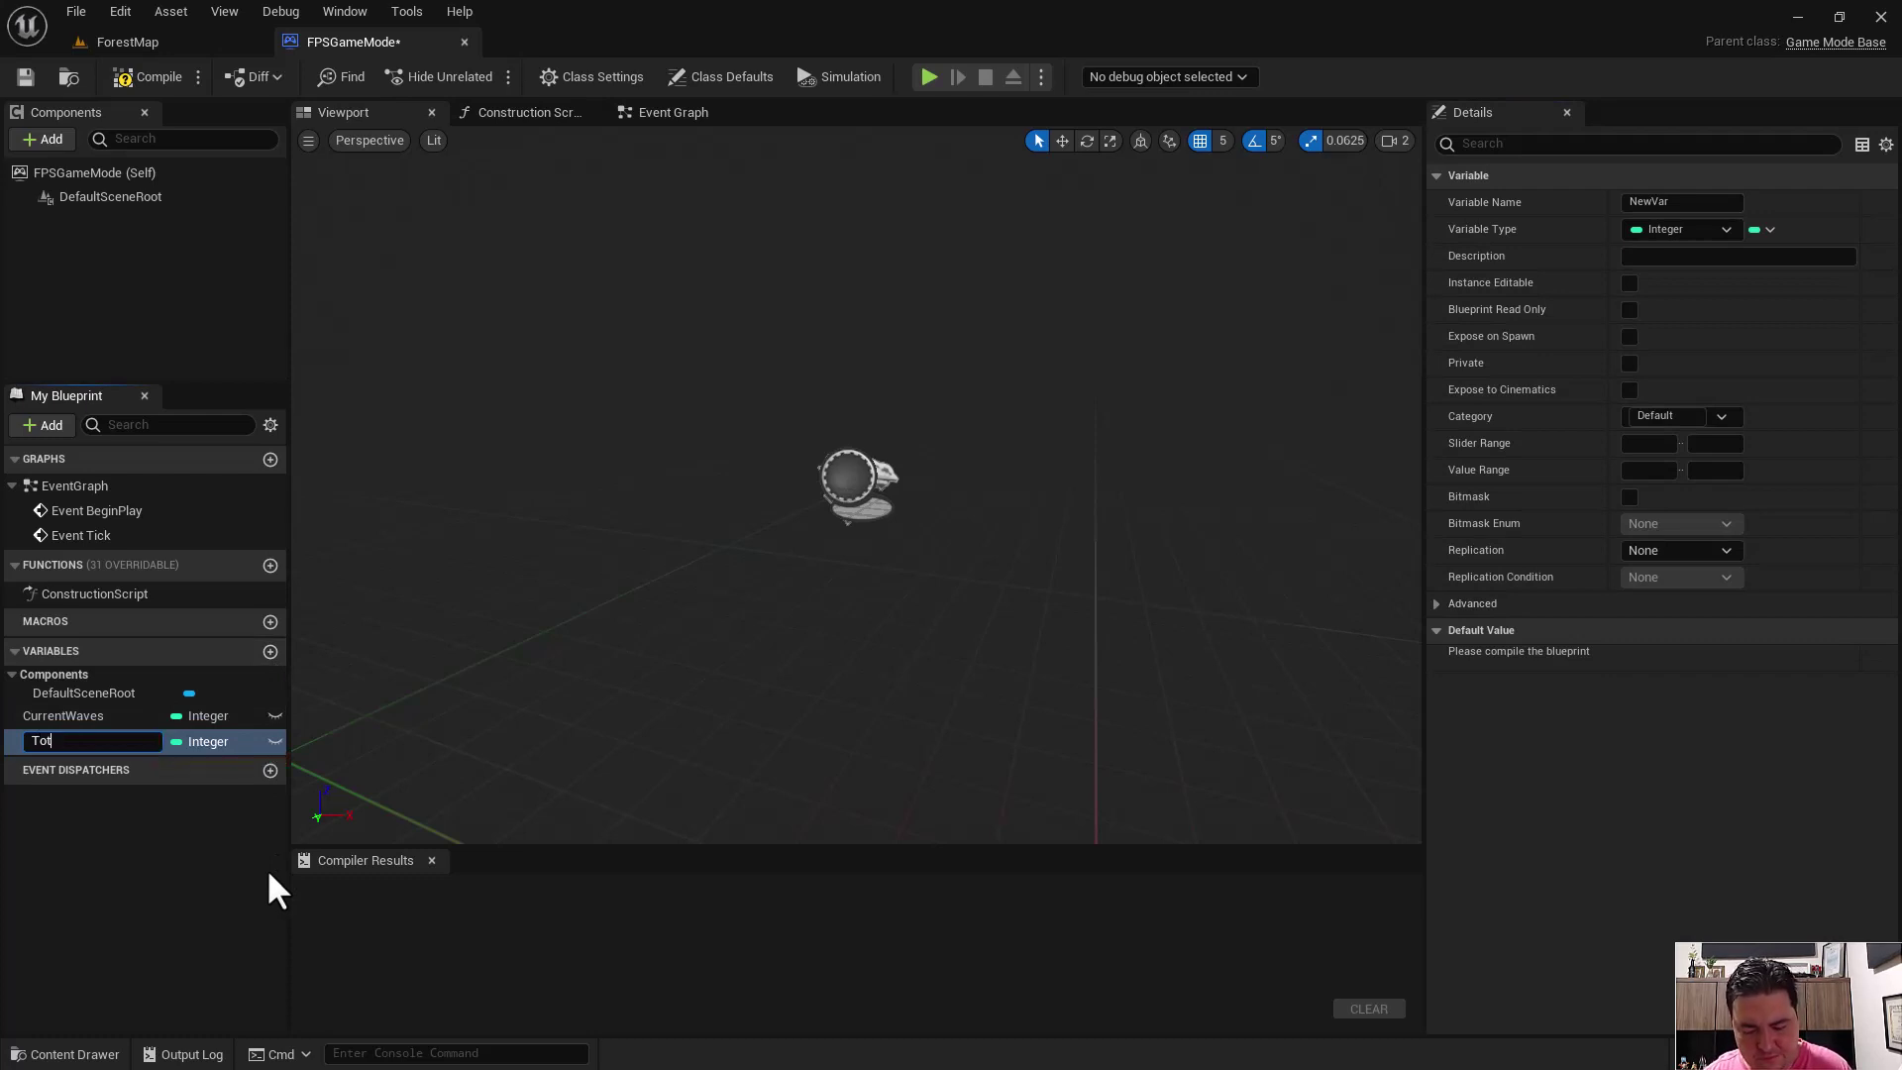
text(alEne)
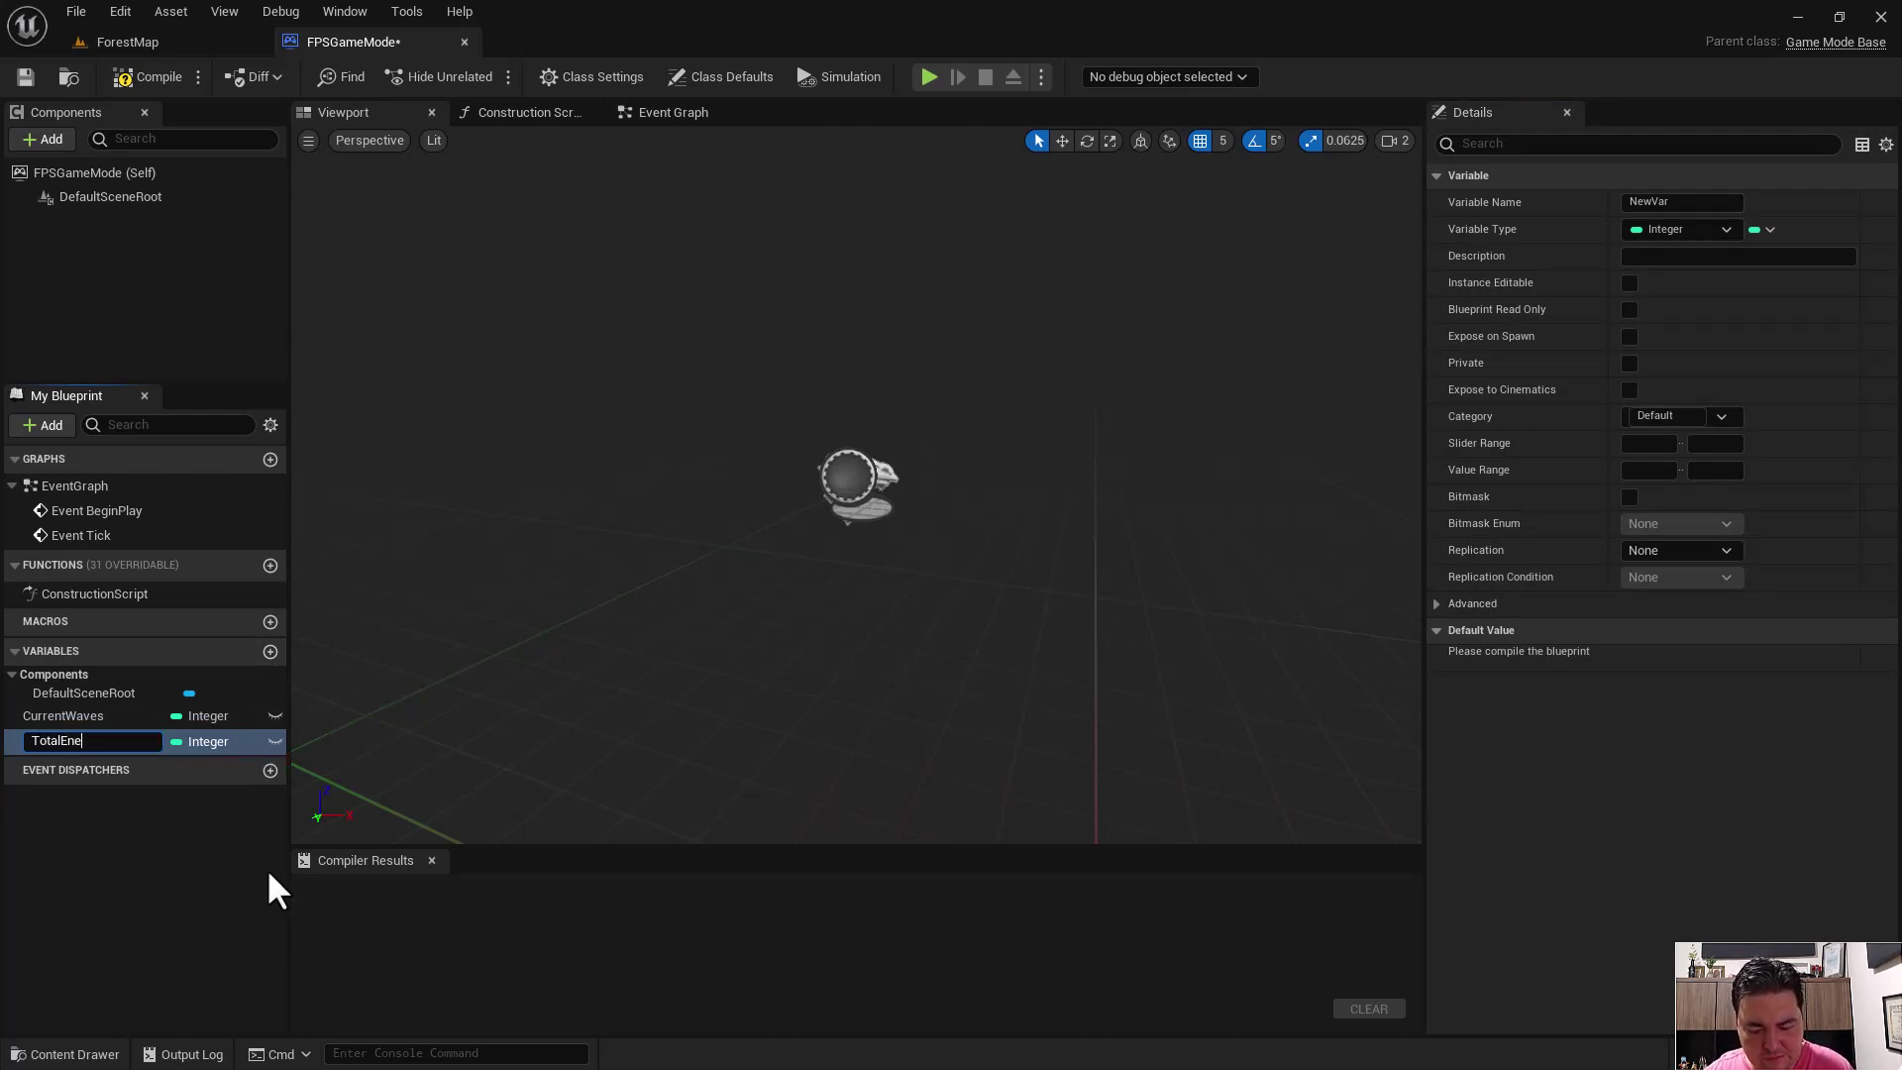
text(my)
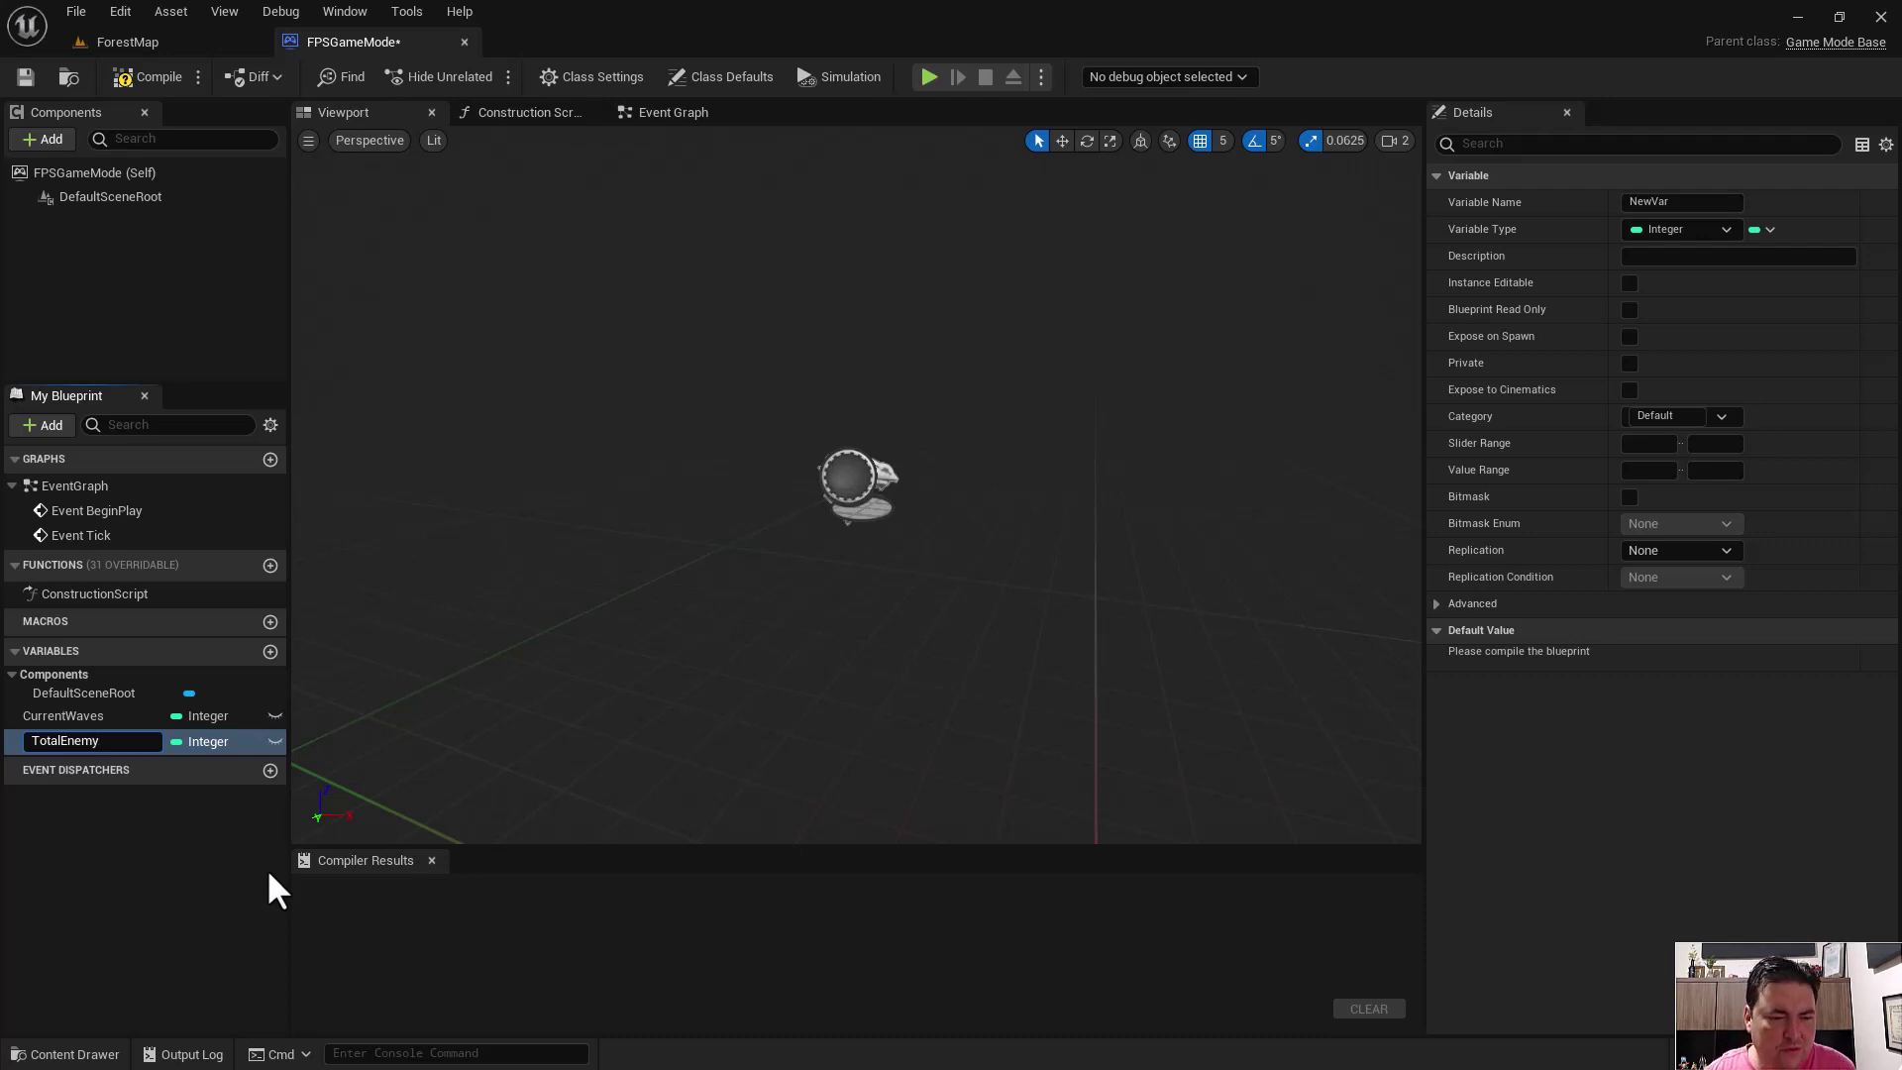
key(Return)
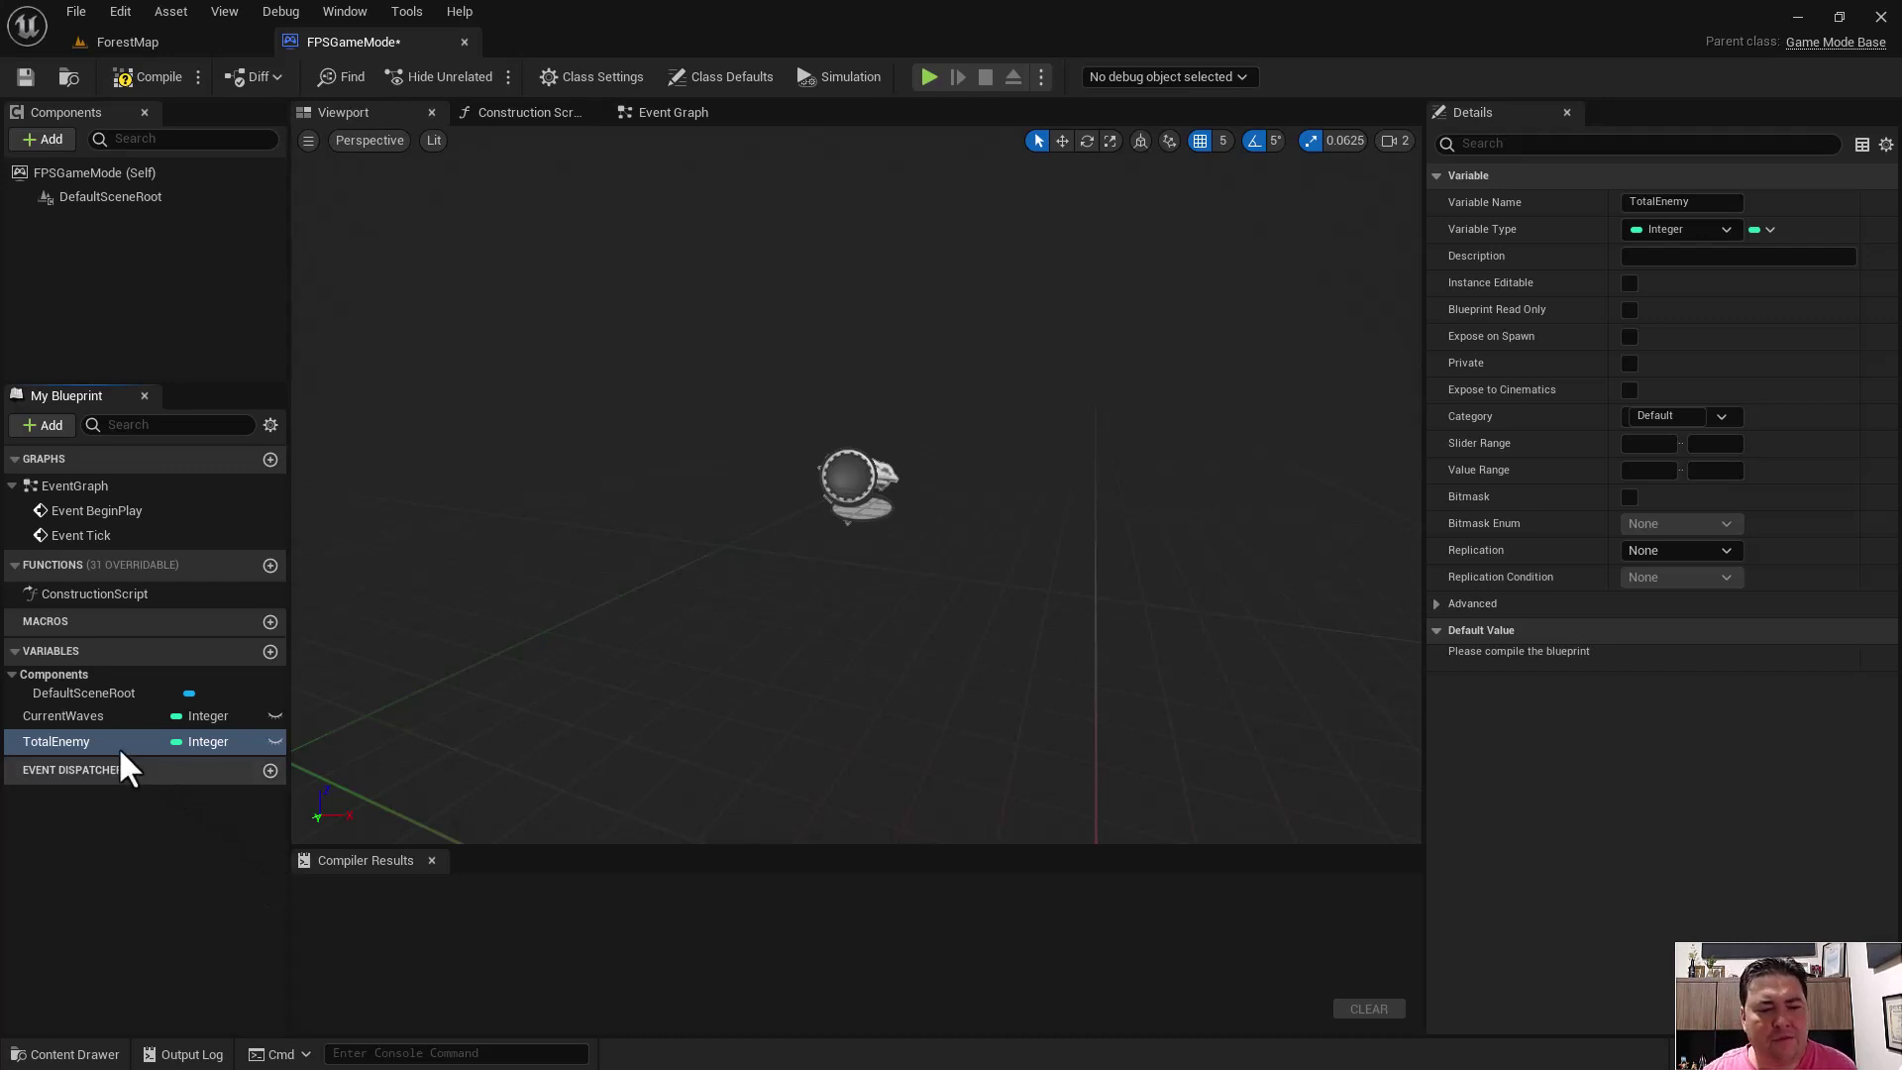
click(270, 652)
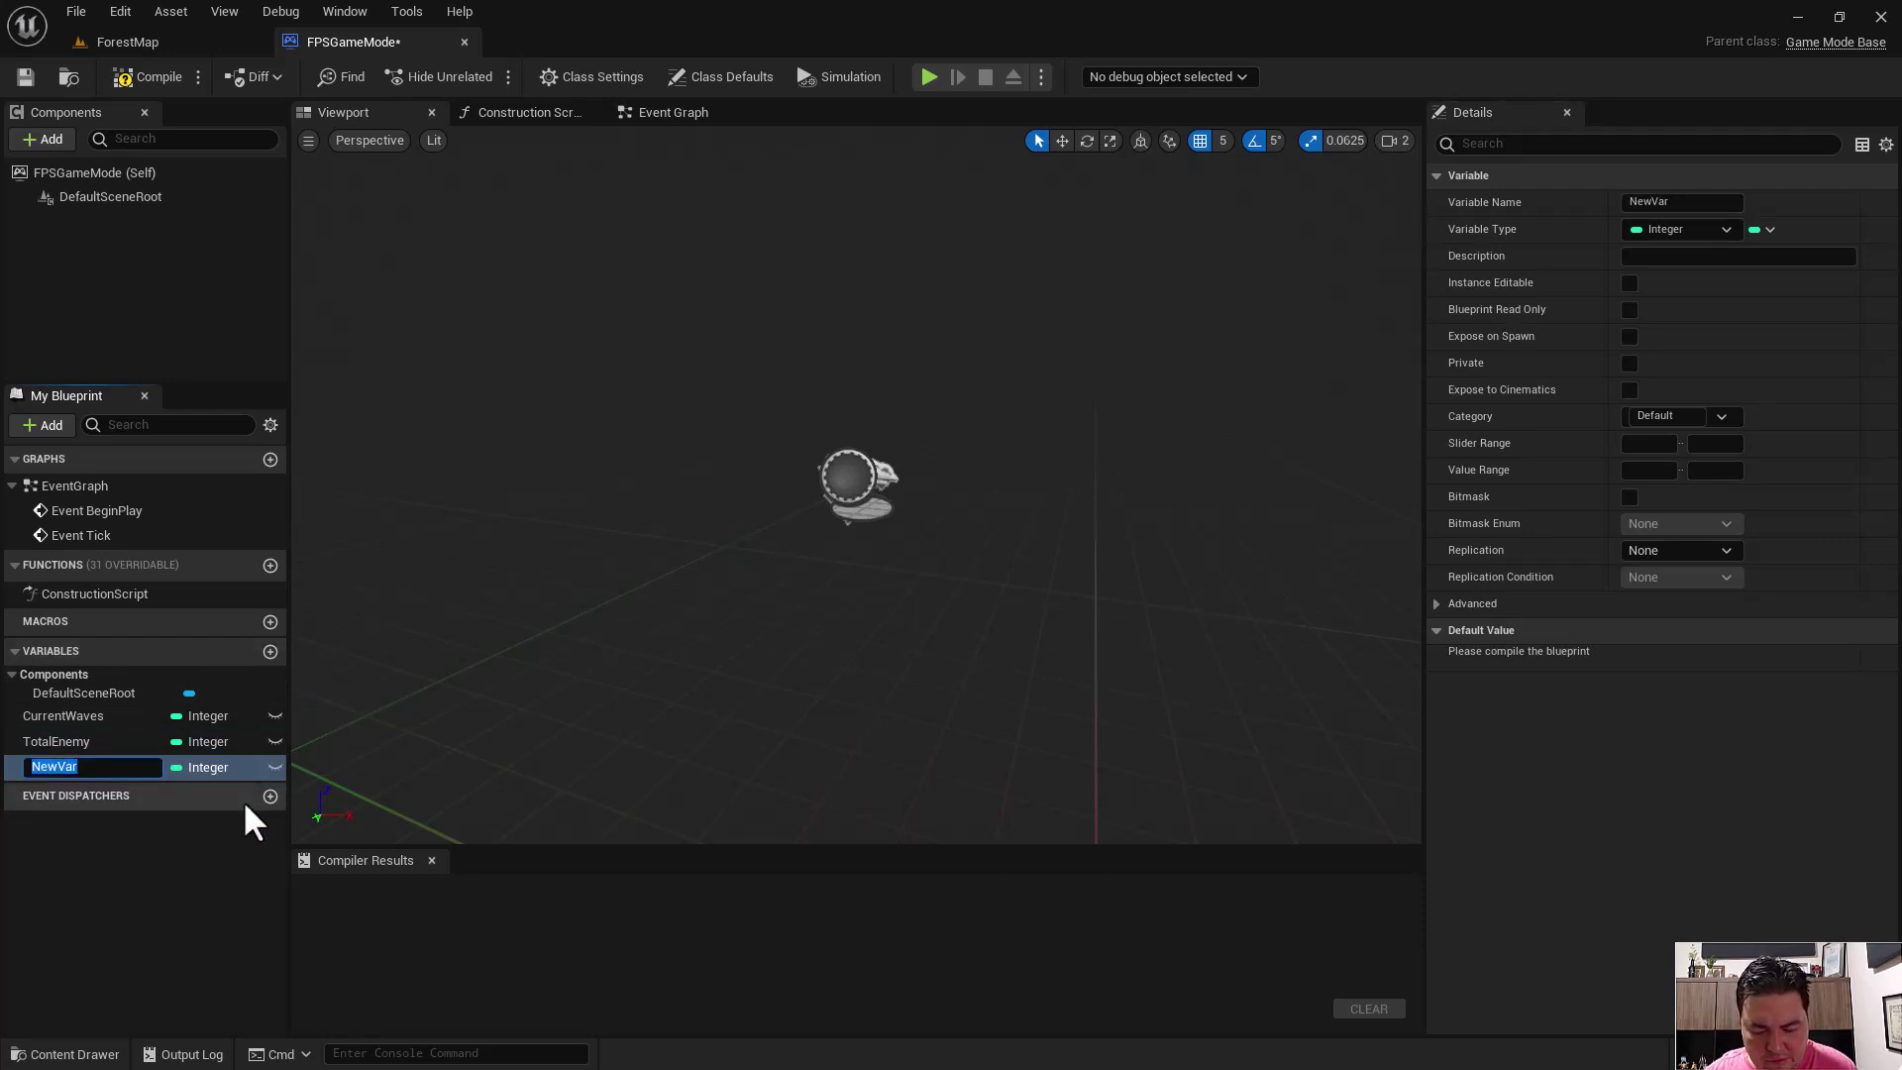
text(LeftEne)
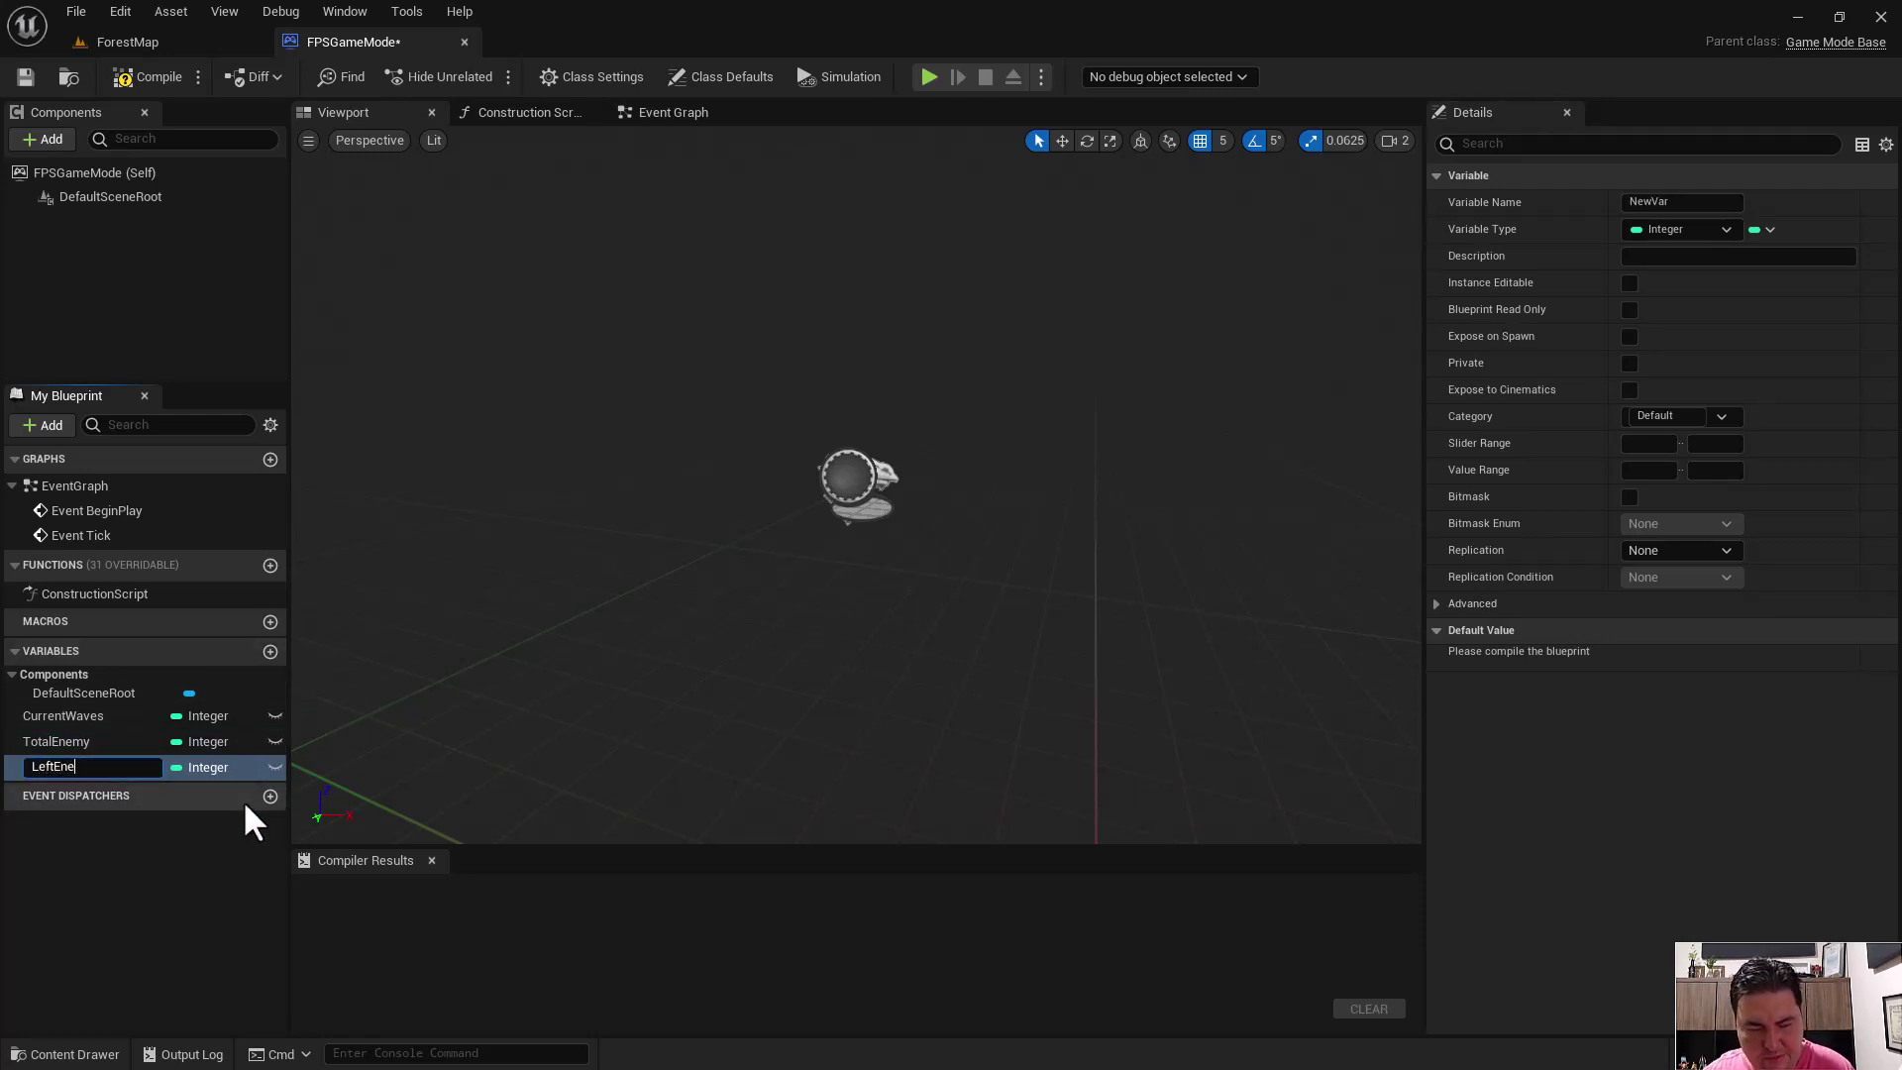
text(my)
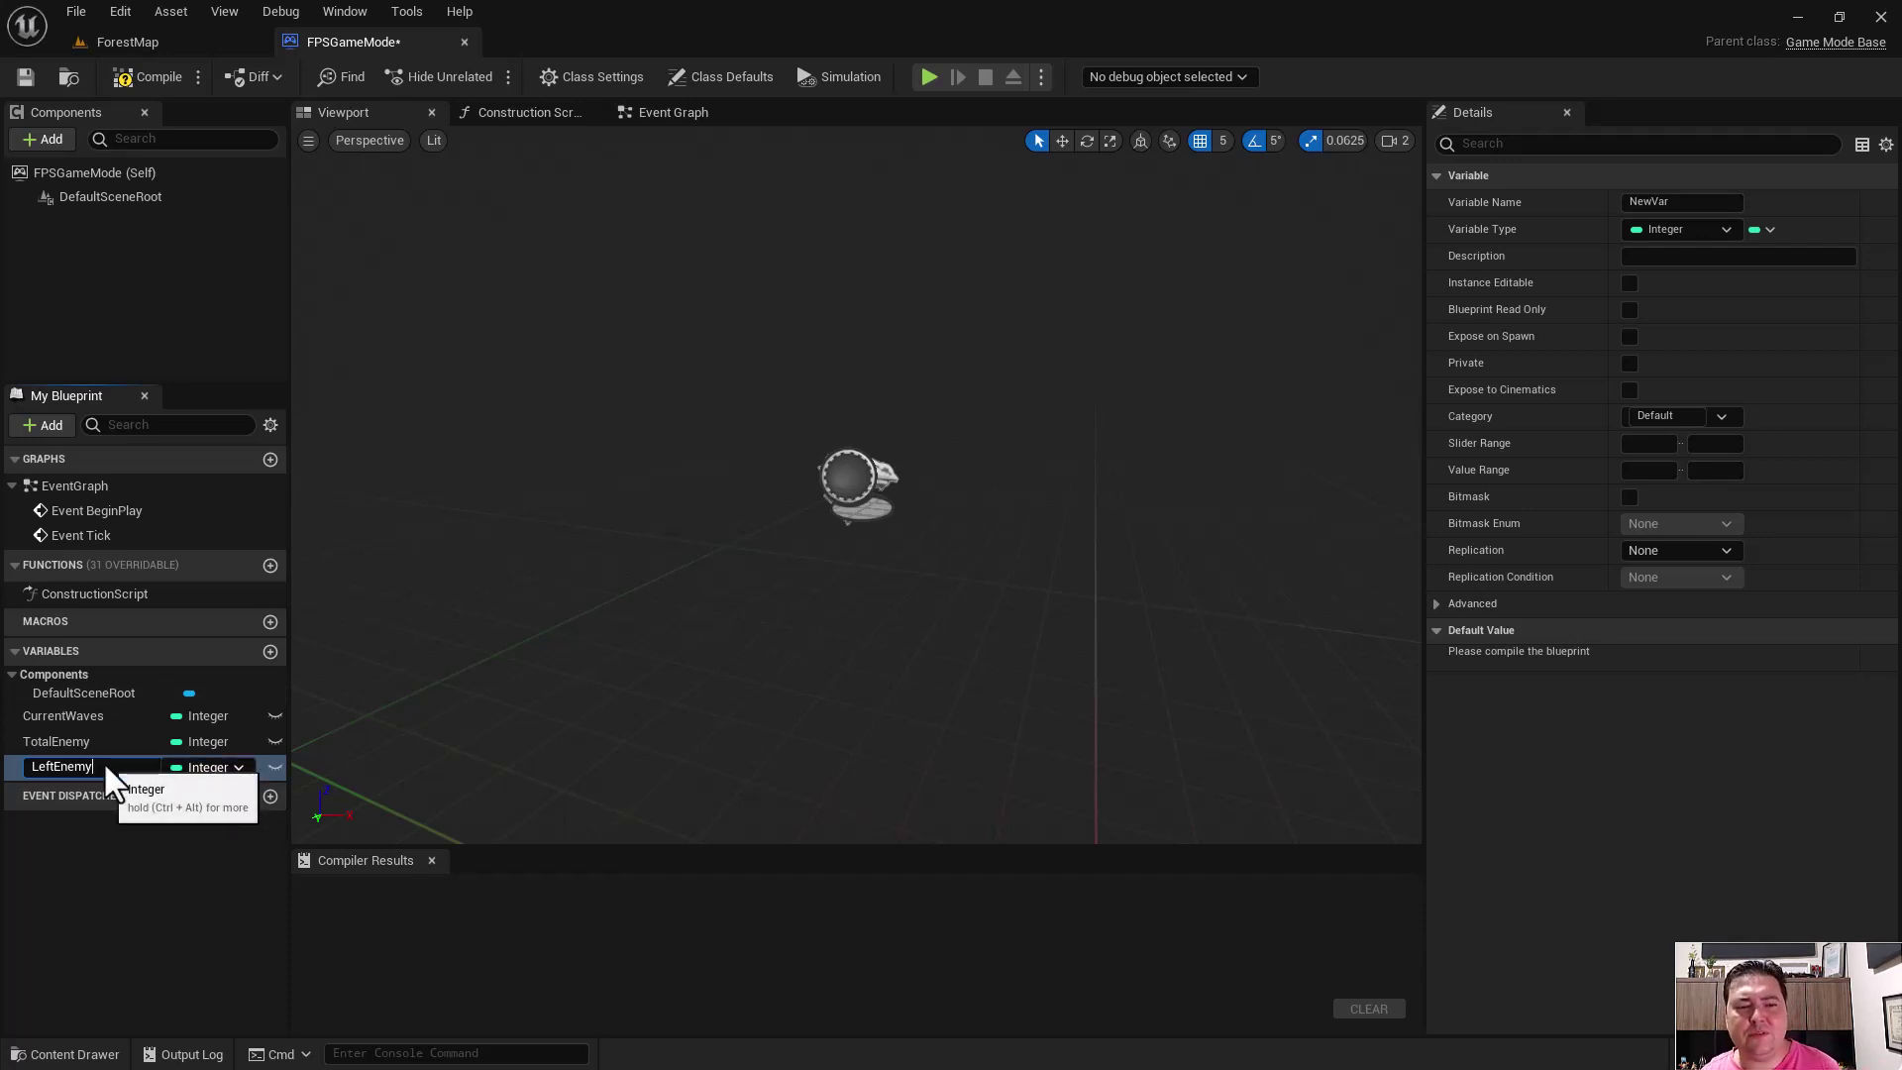
key(Return)
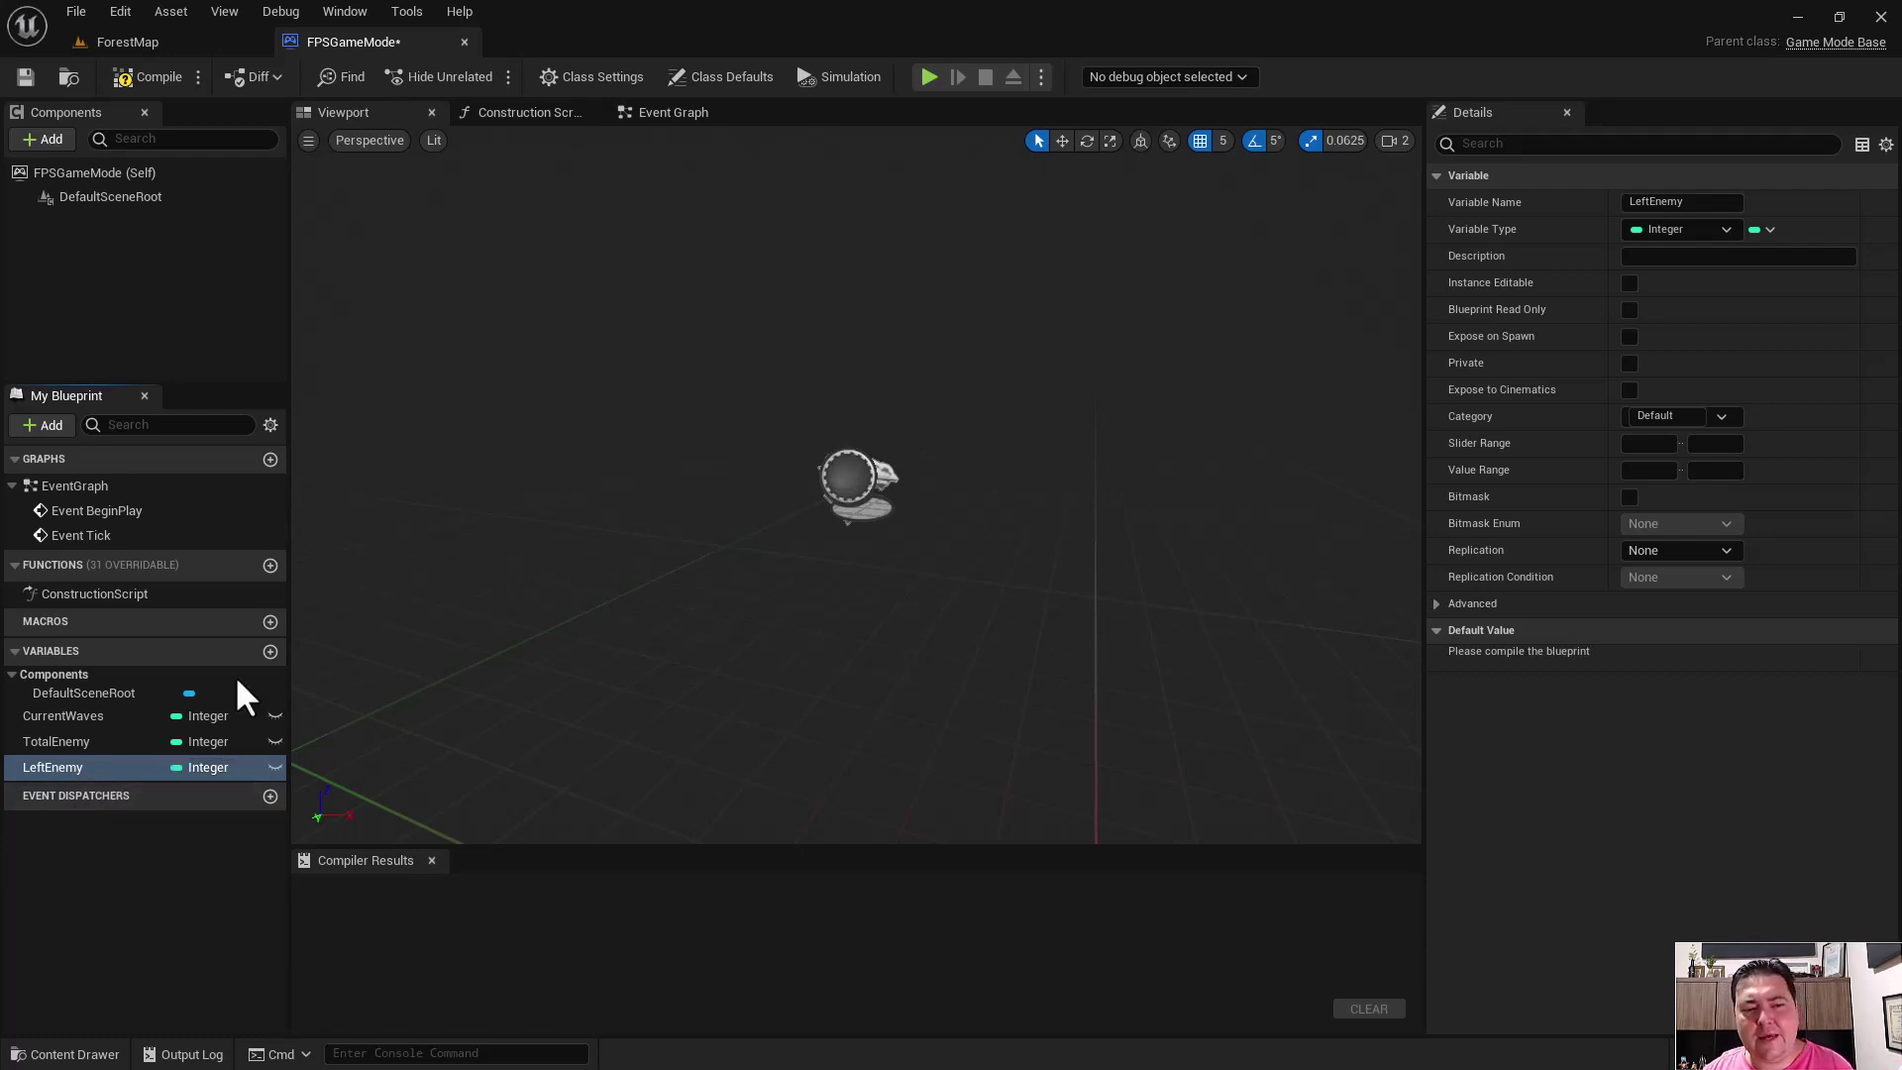
- Rename TotalEnemy to TotalEnemies and LeftEnemy to LeftEnemies in the Details panel
click(76, 741)
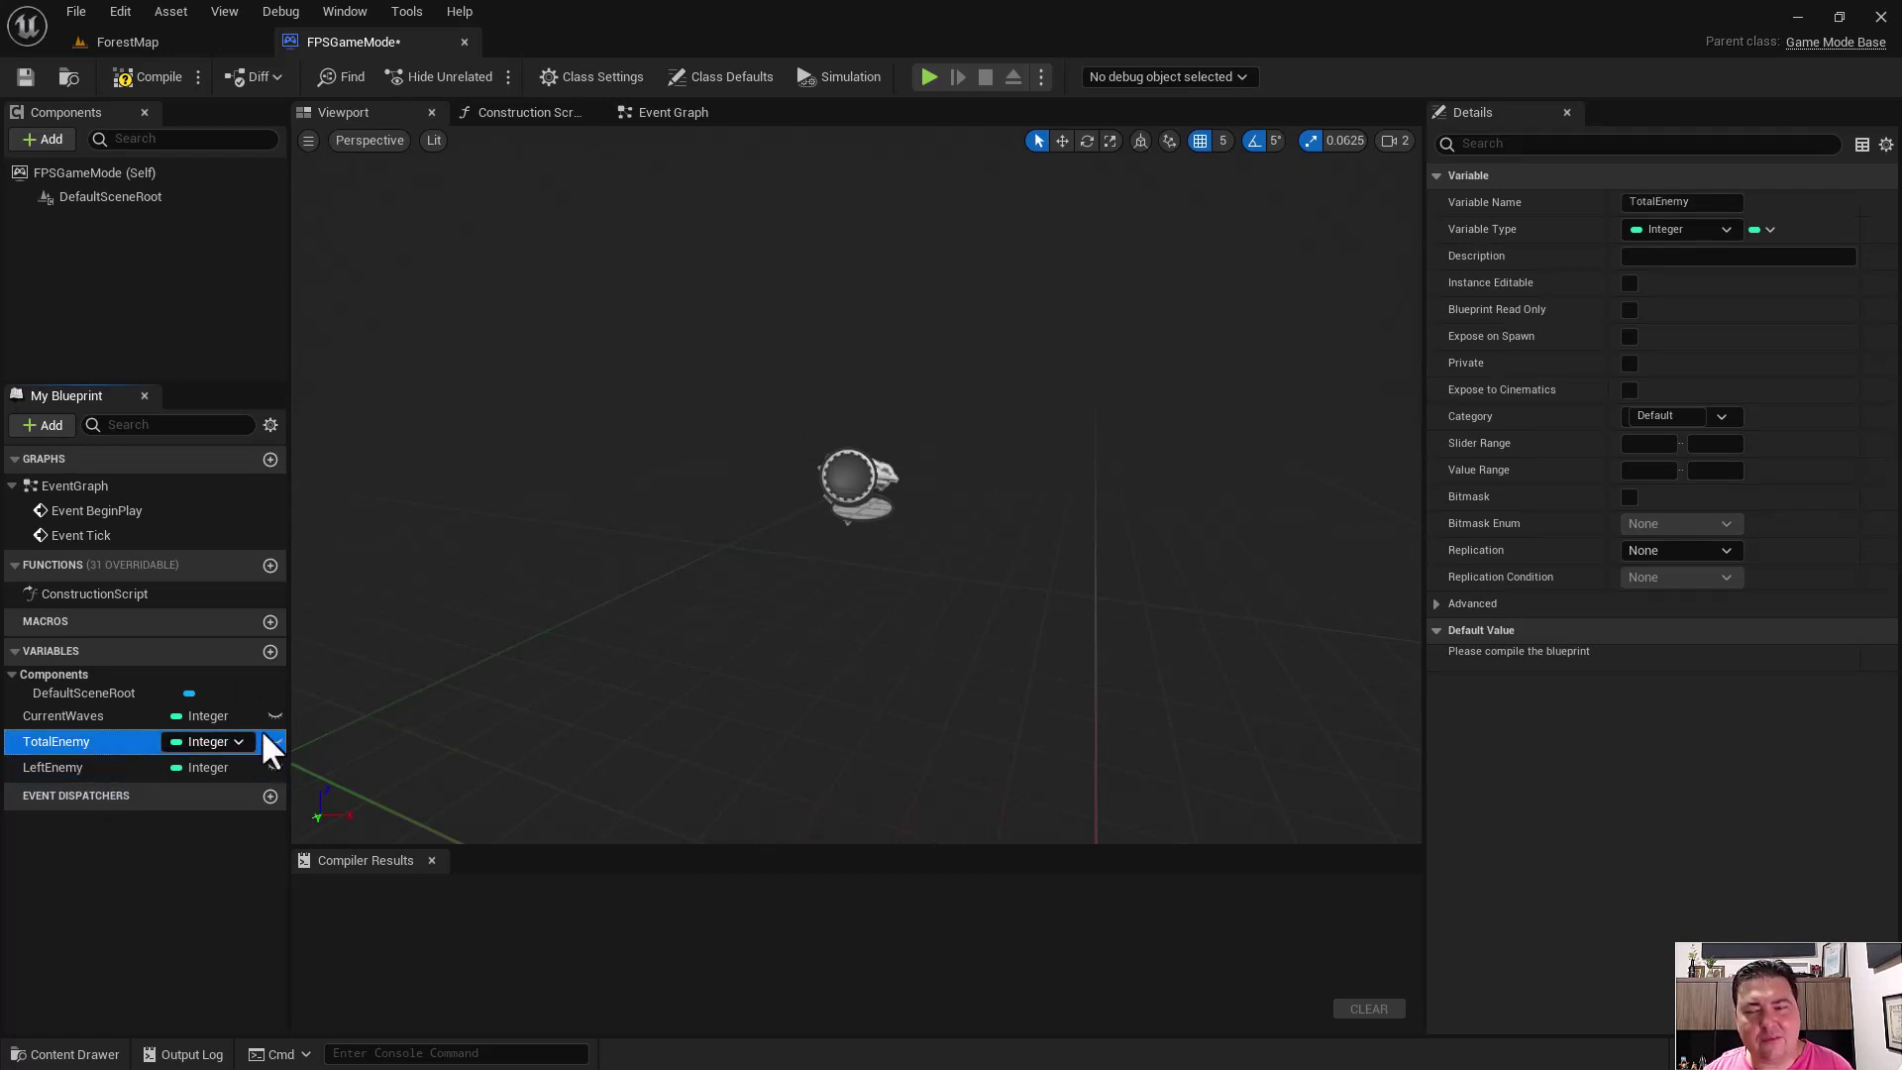
click(1725, 202)
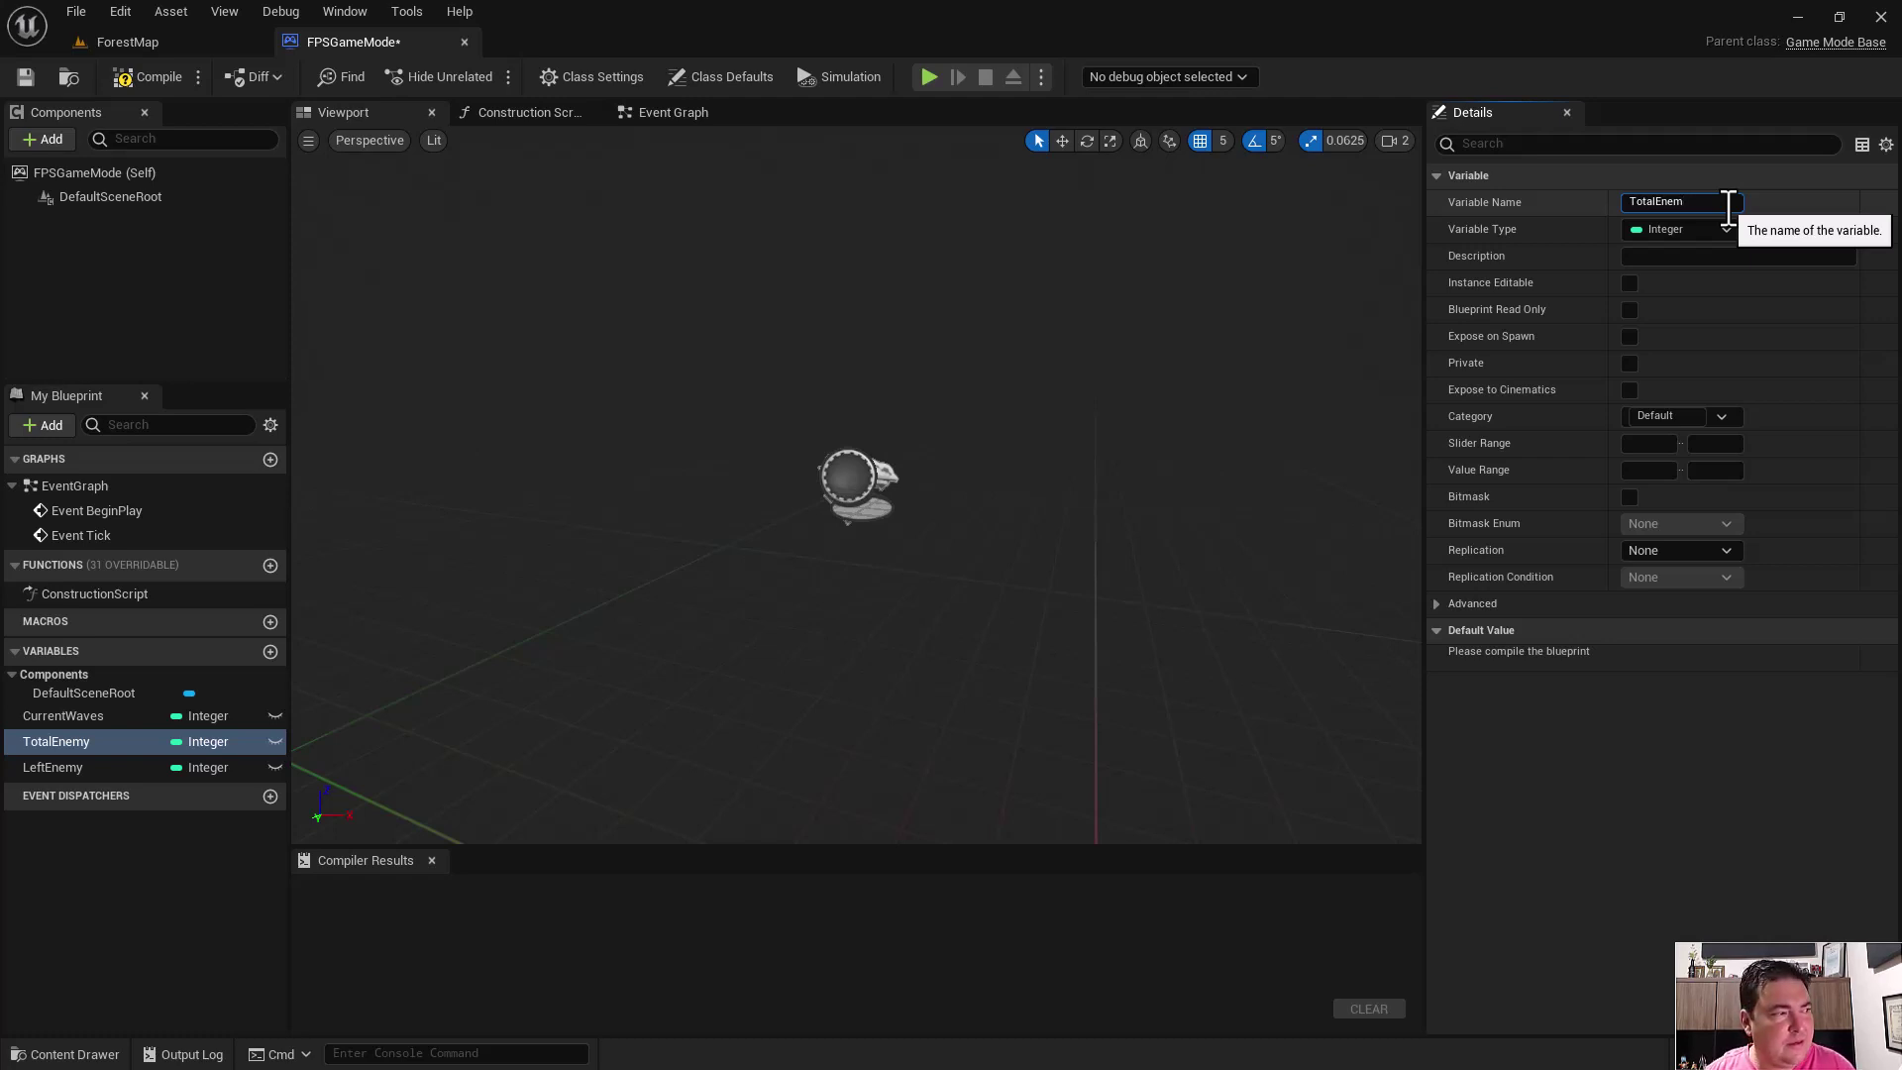
text(ies)
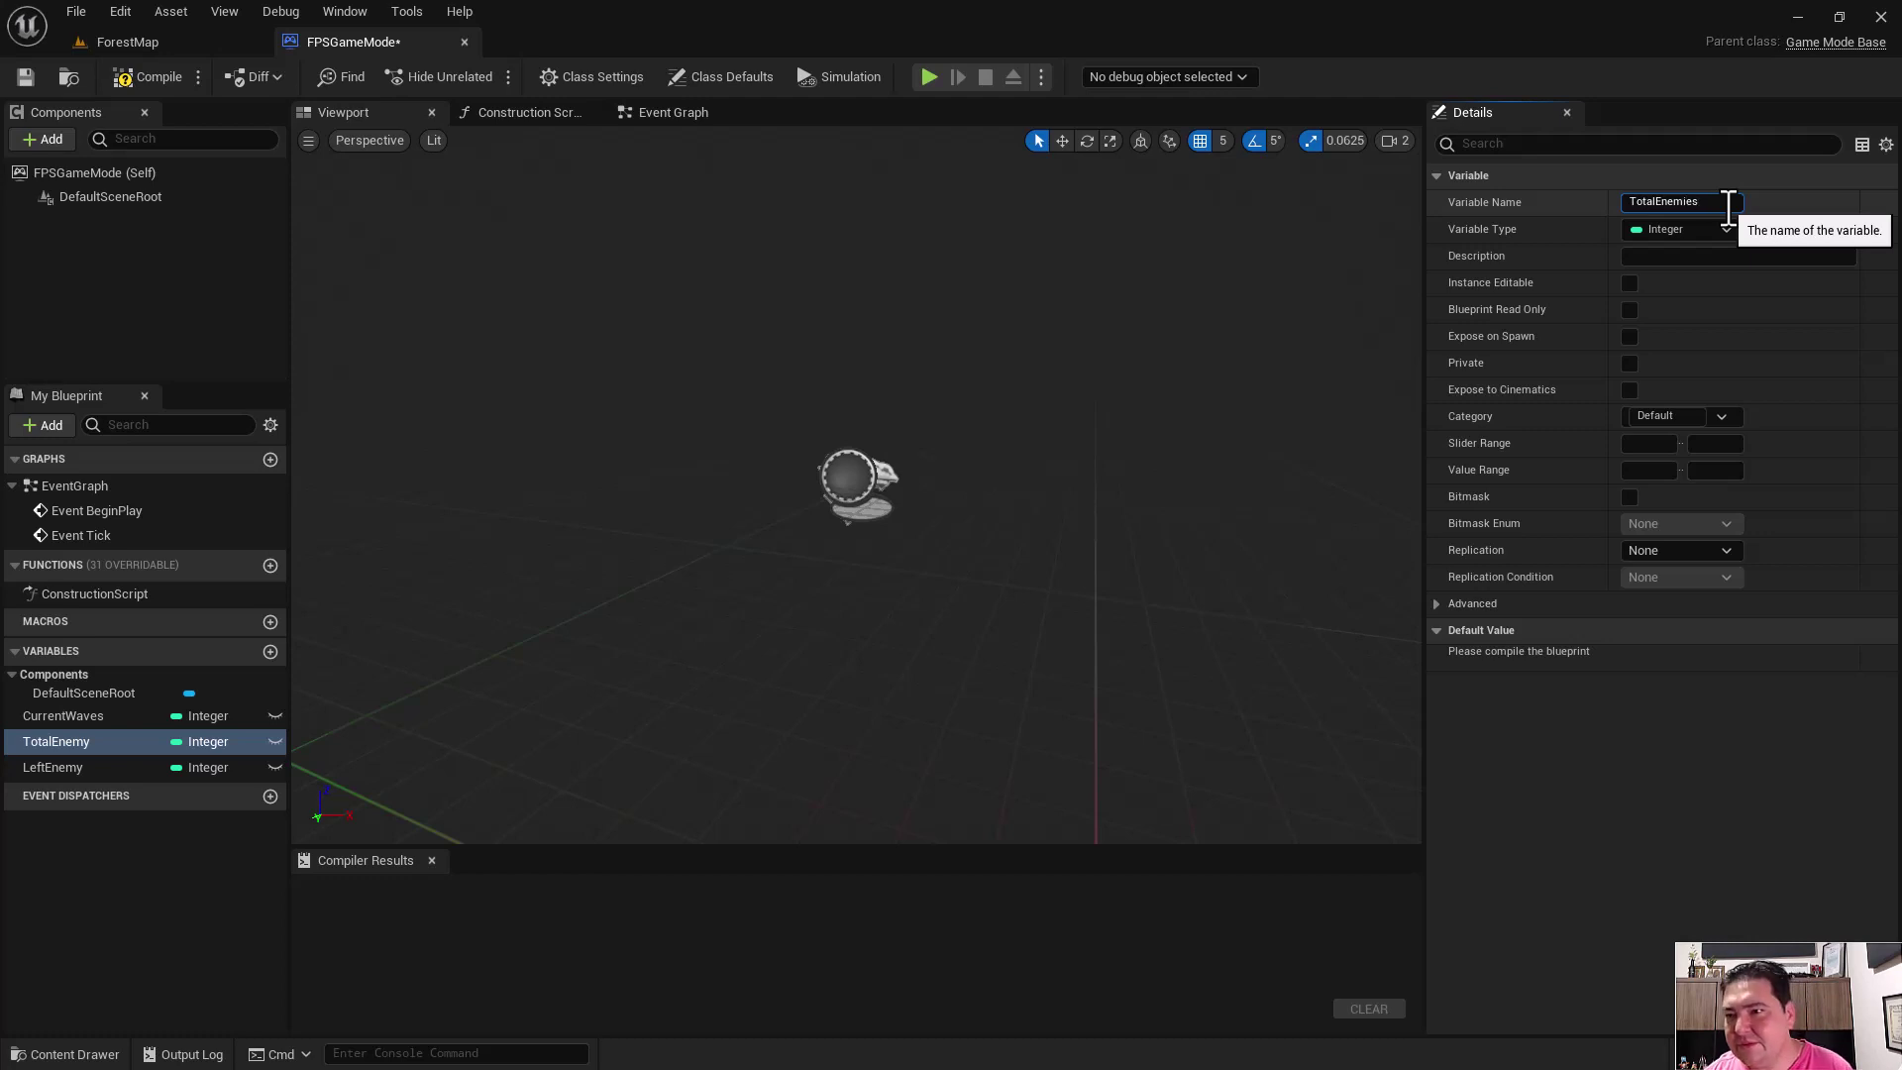
key(Return)
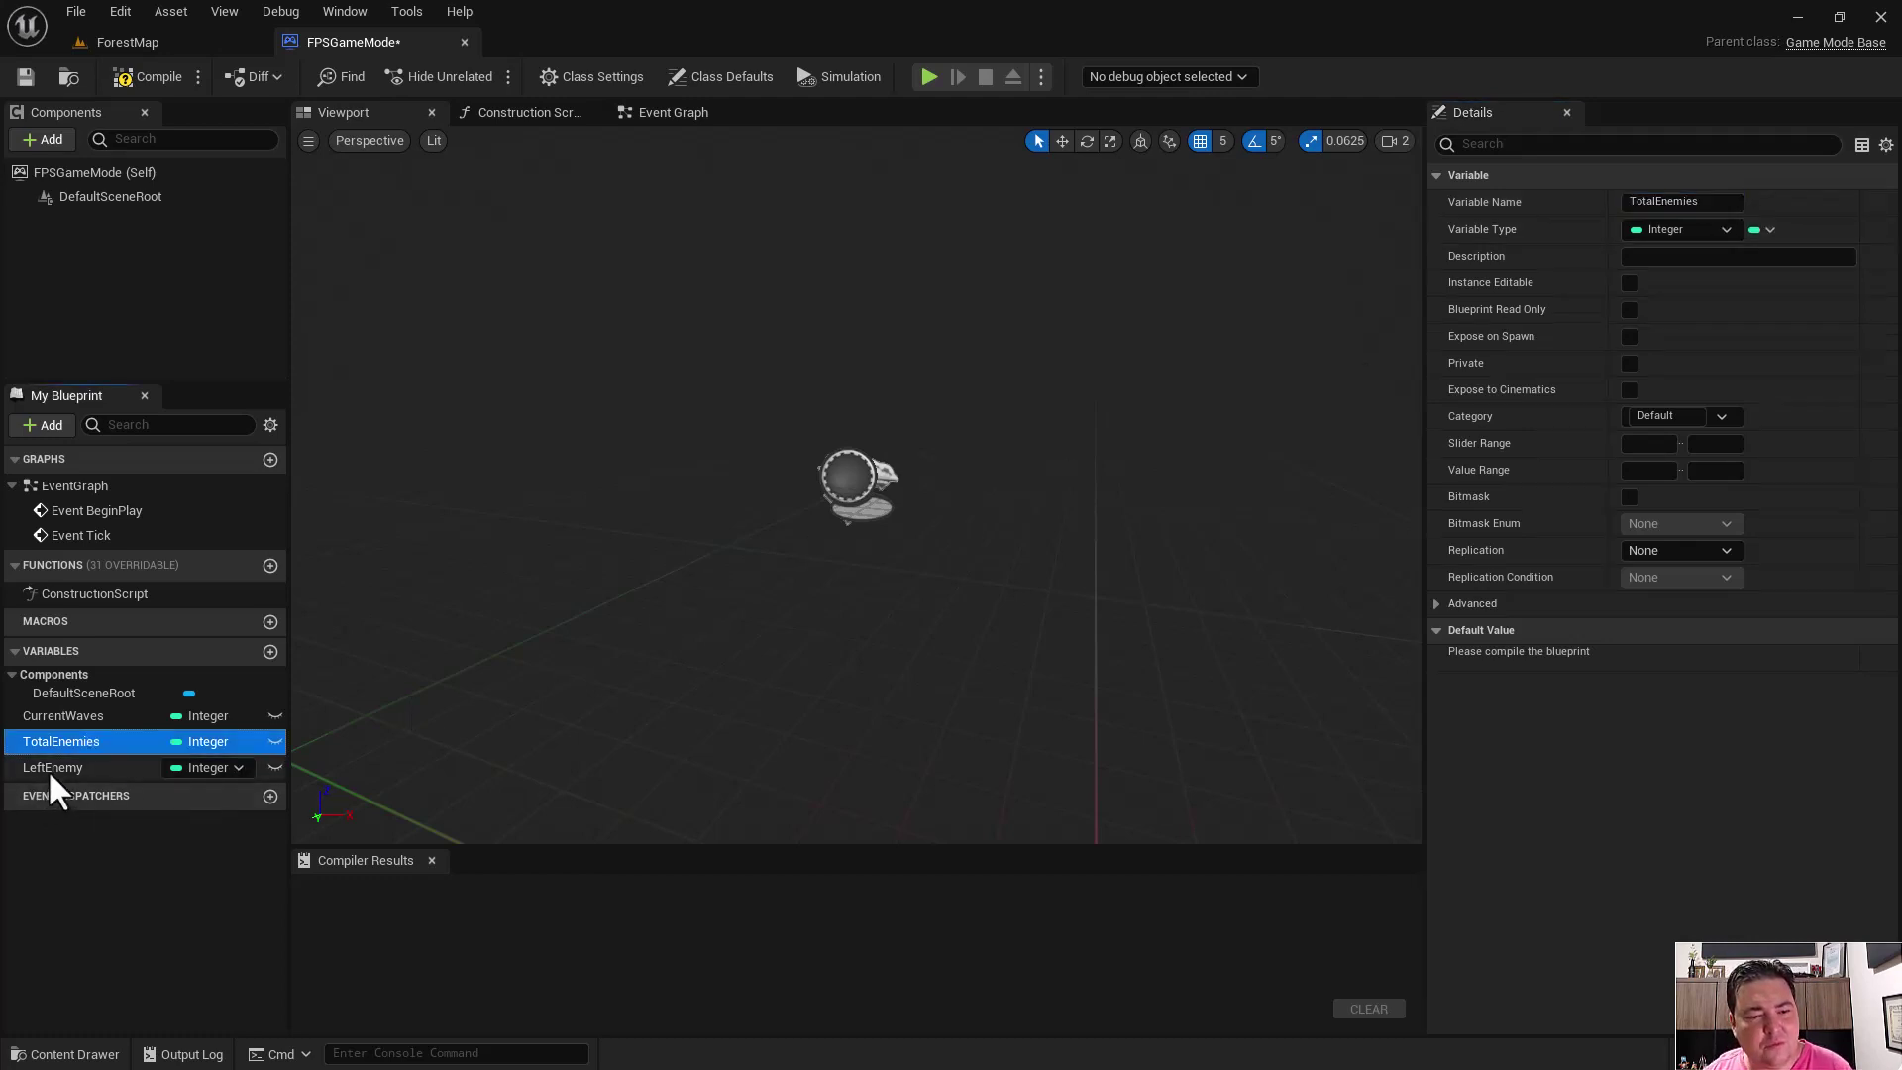
click(52, 769)
click(1695, 202)
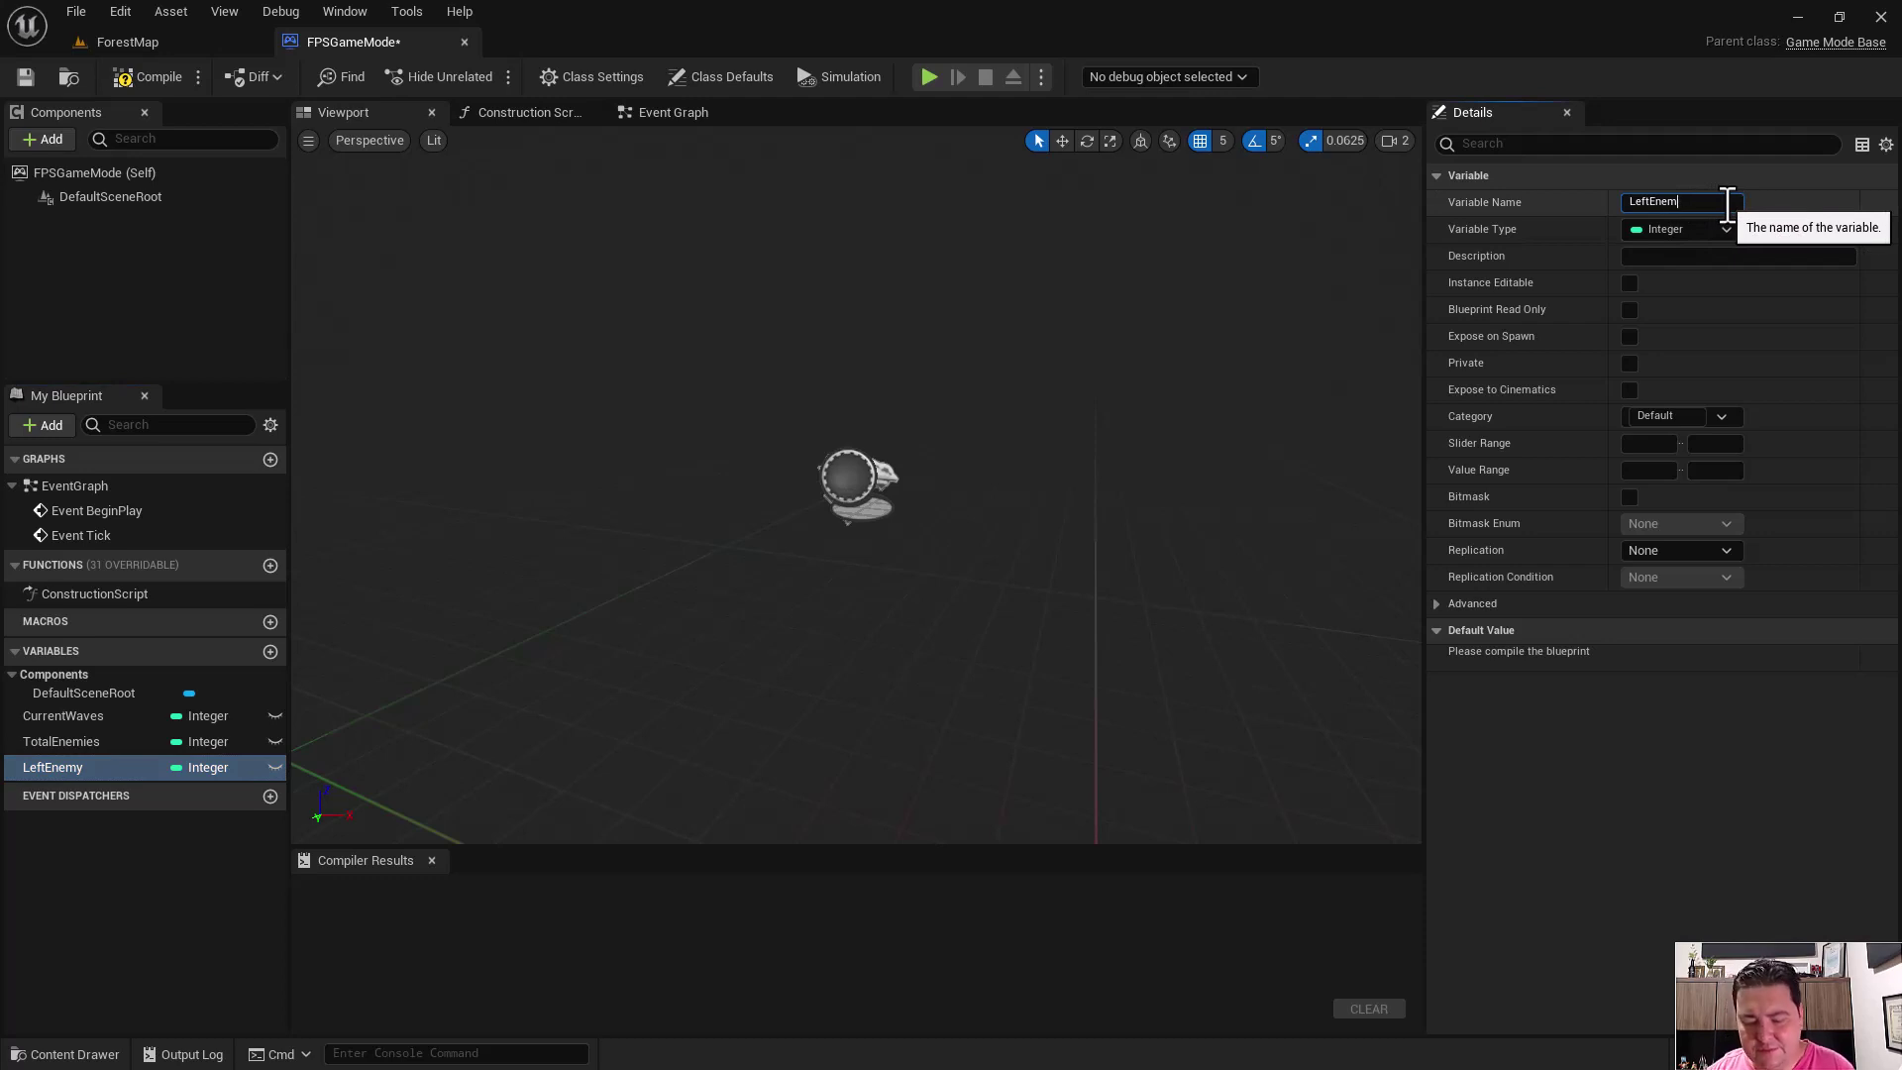
text(ies)
key(Return)
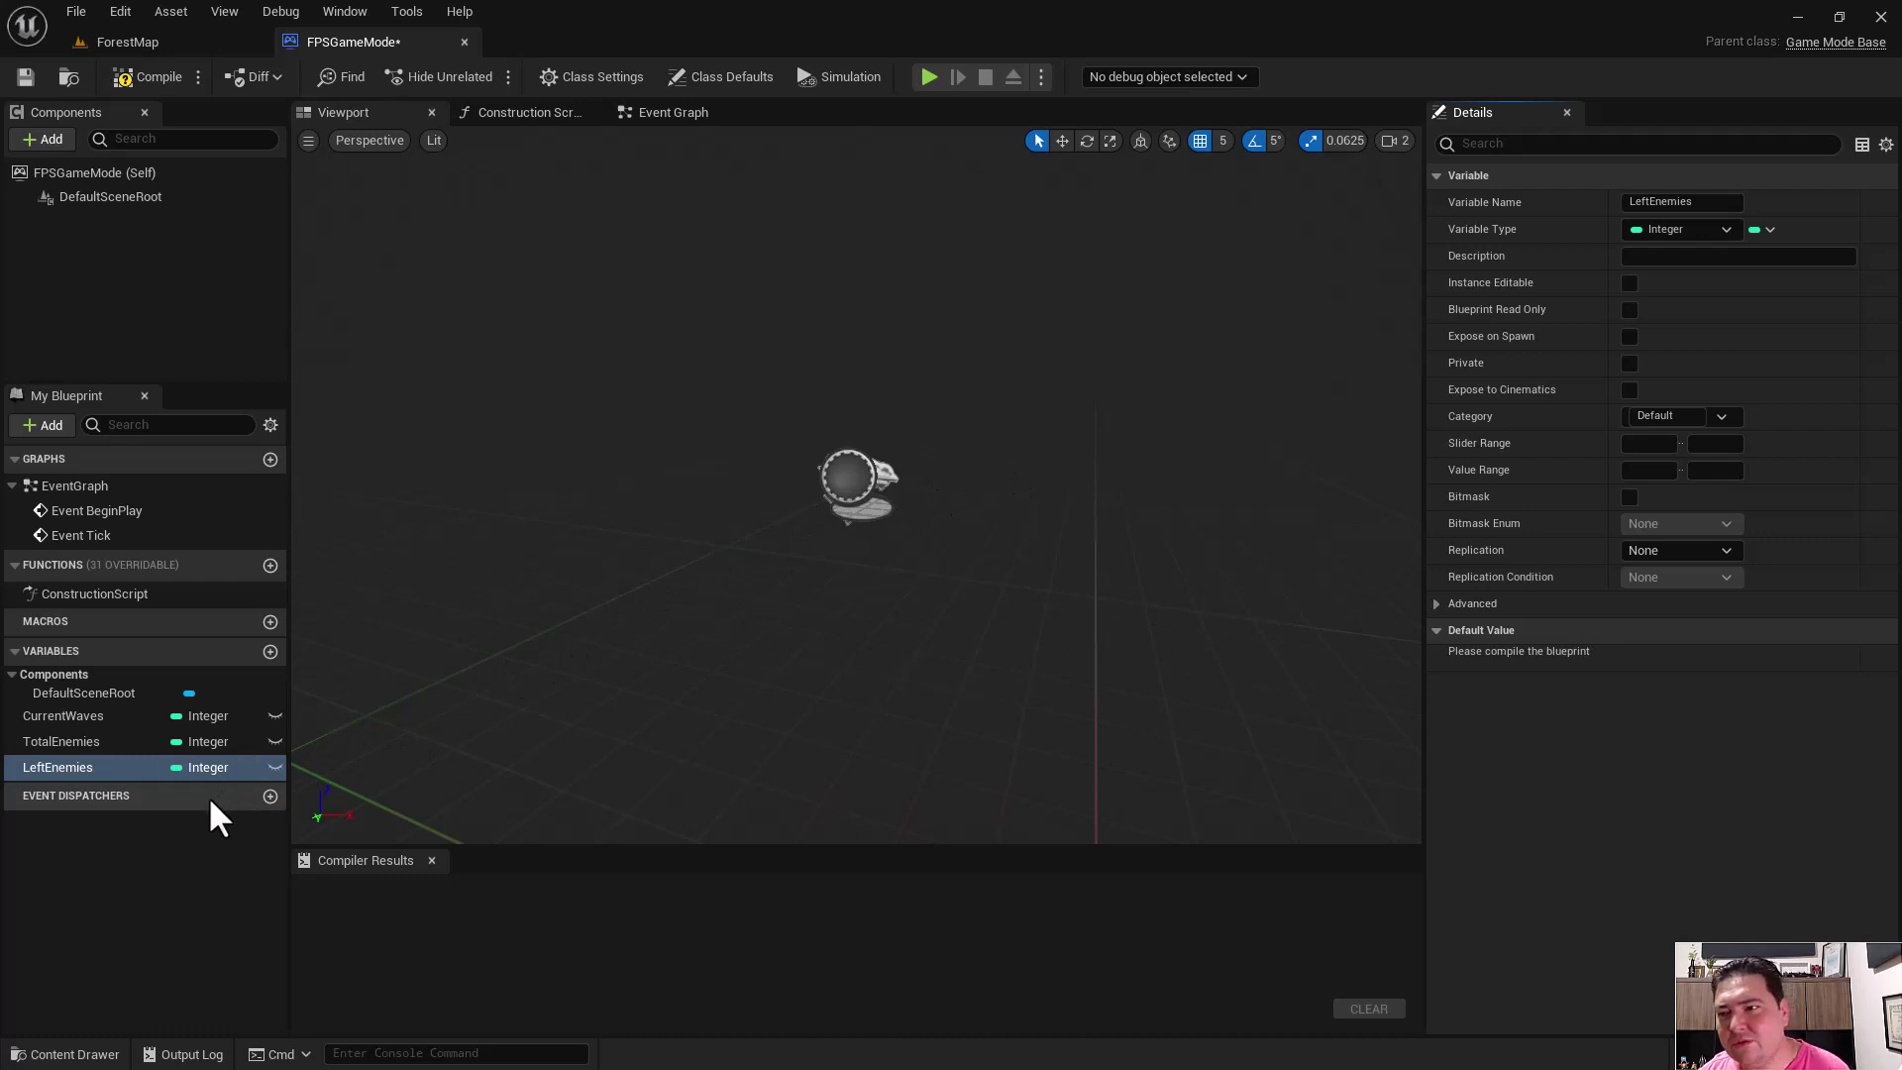
click(146, 928)
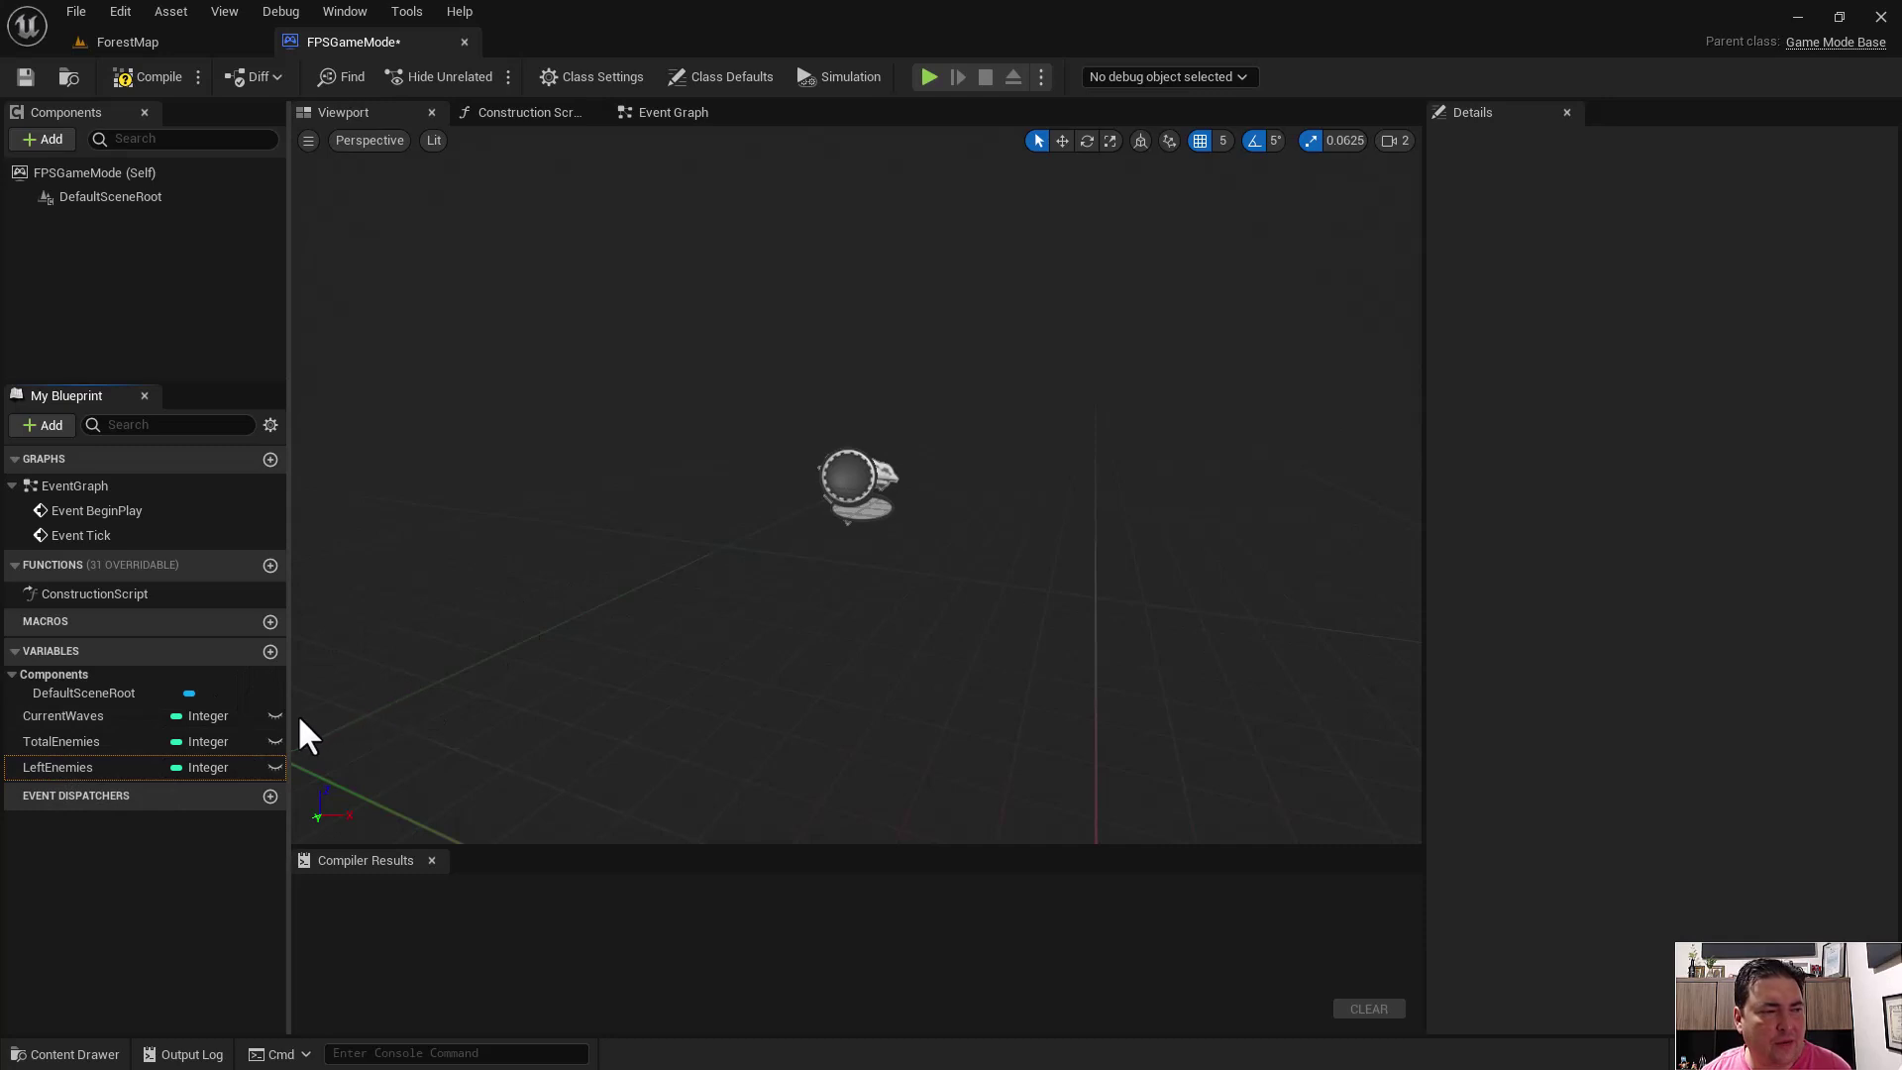
- Compile FPSGameMode and set CurrentWaves' default value to 1
click(148, 79)
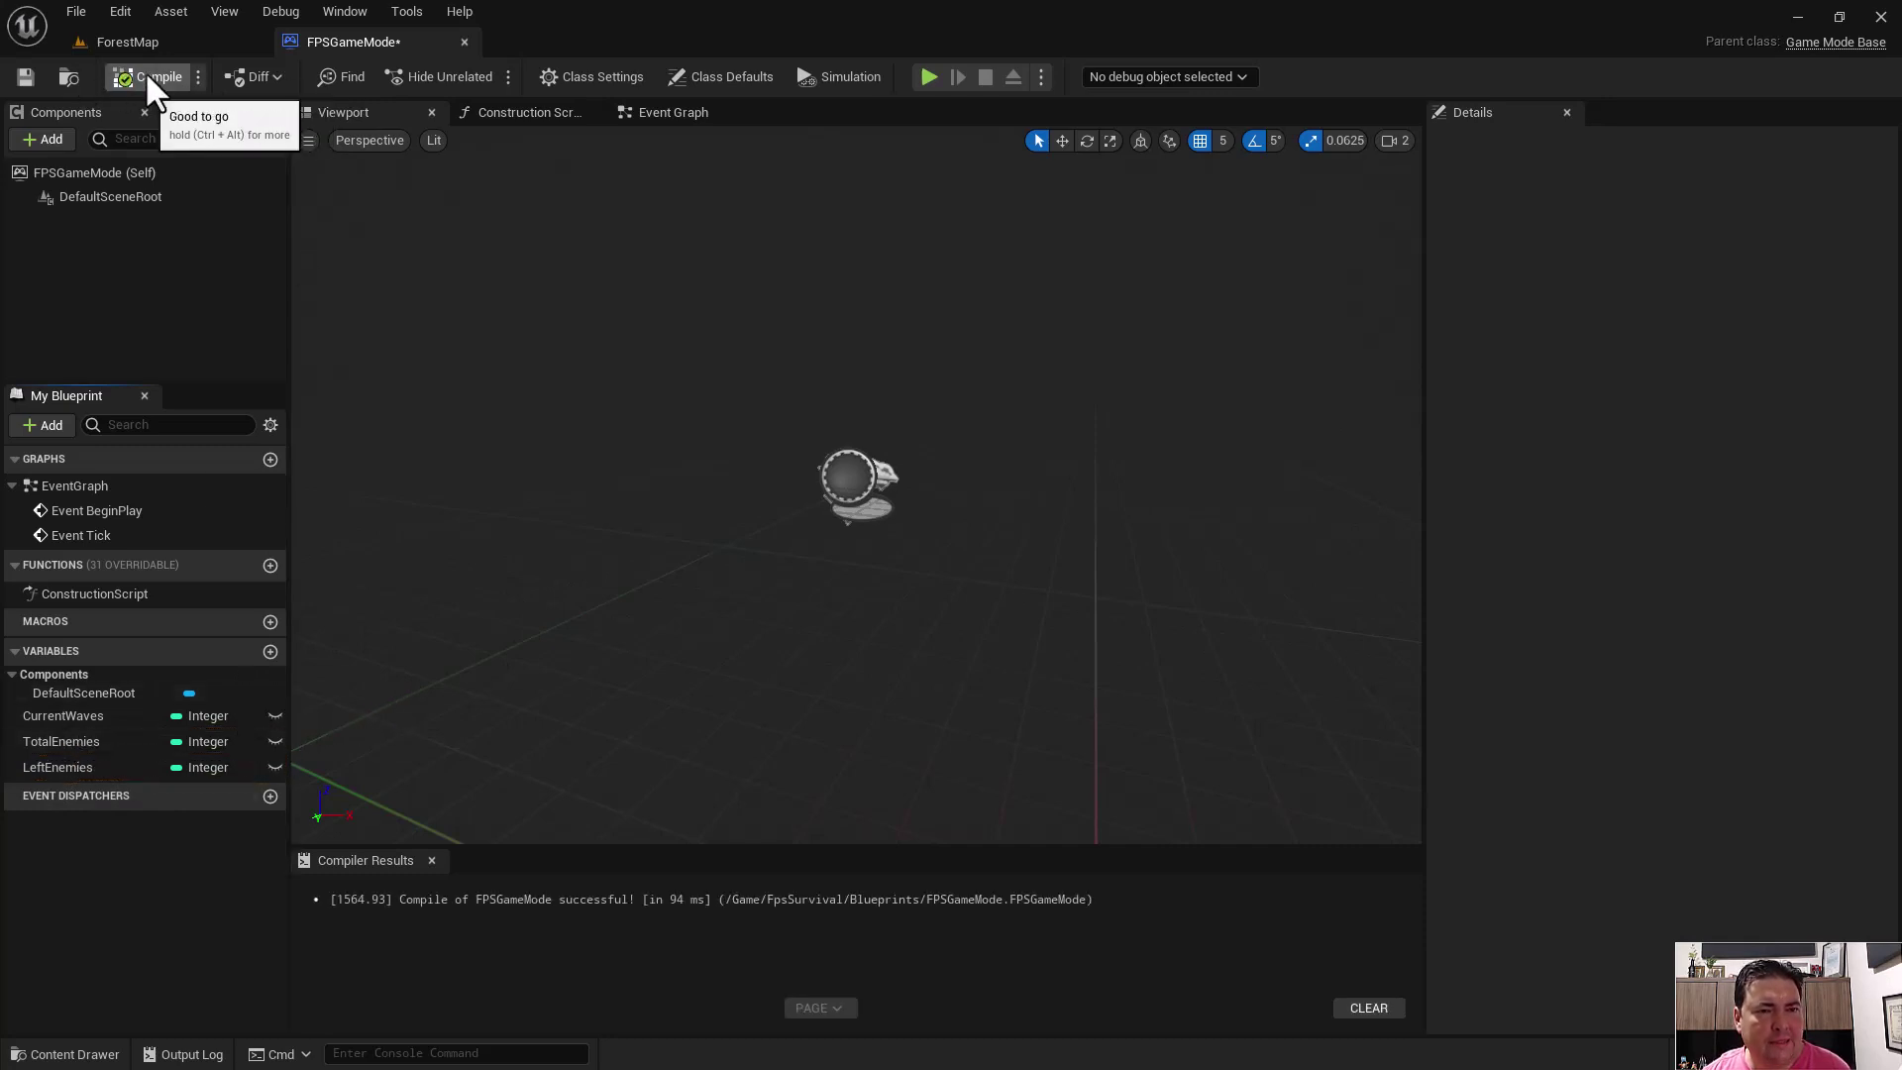
click(62, 713)
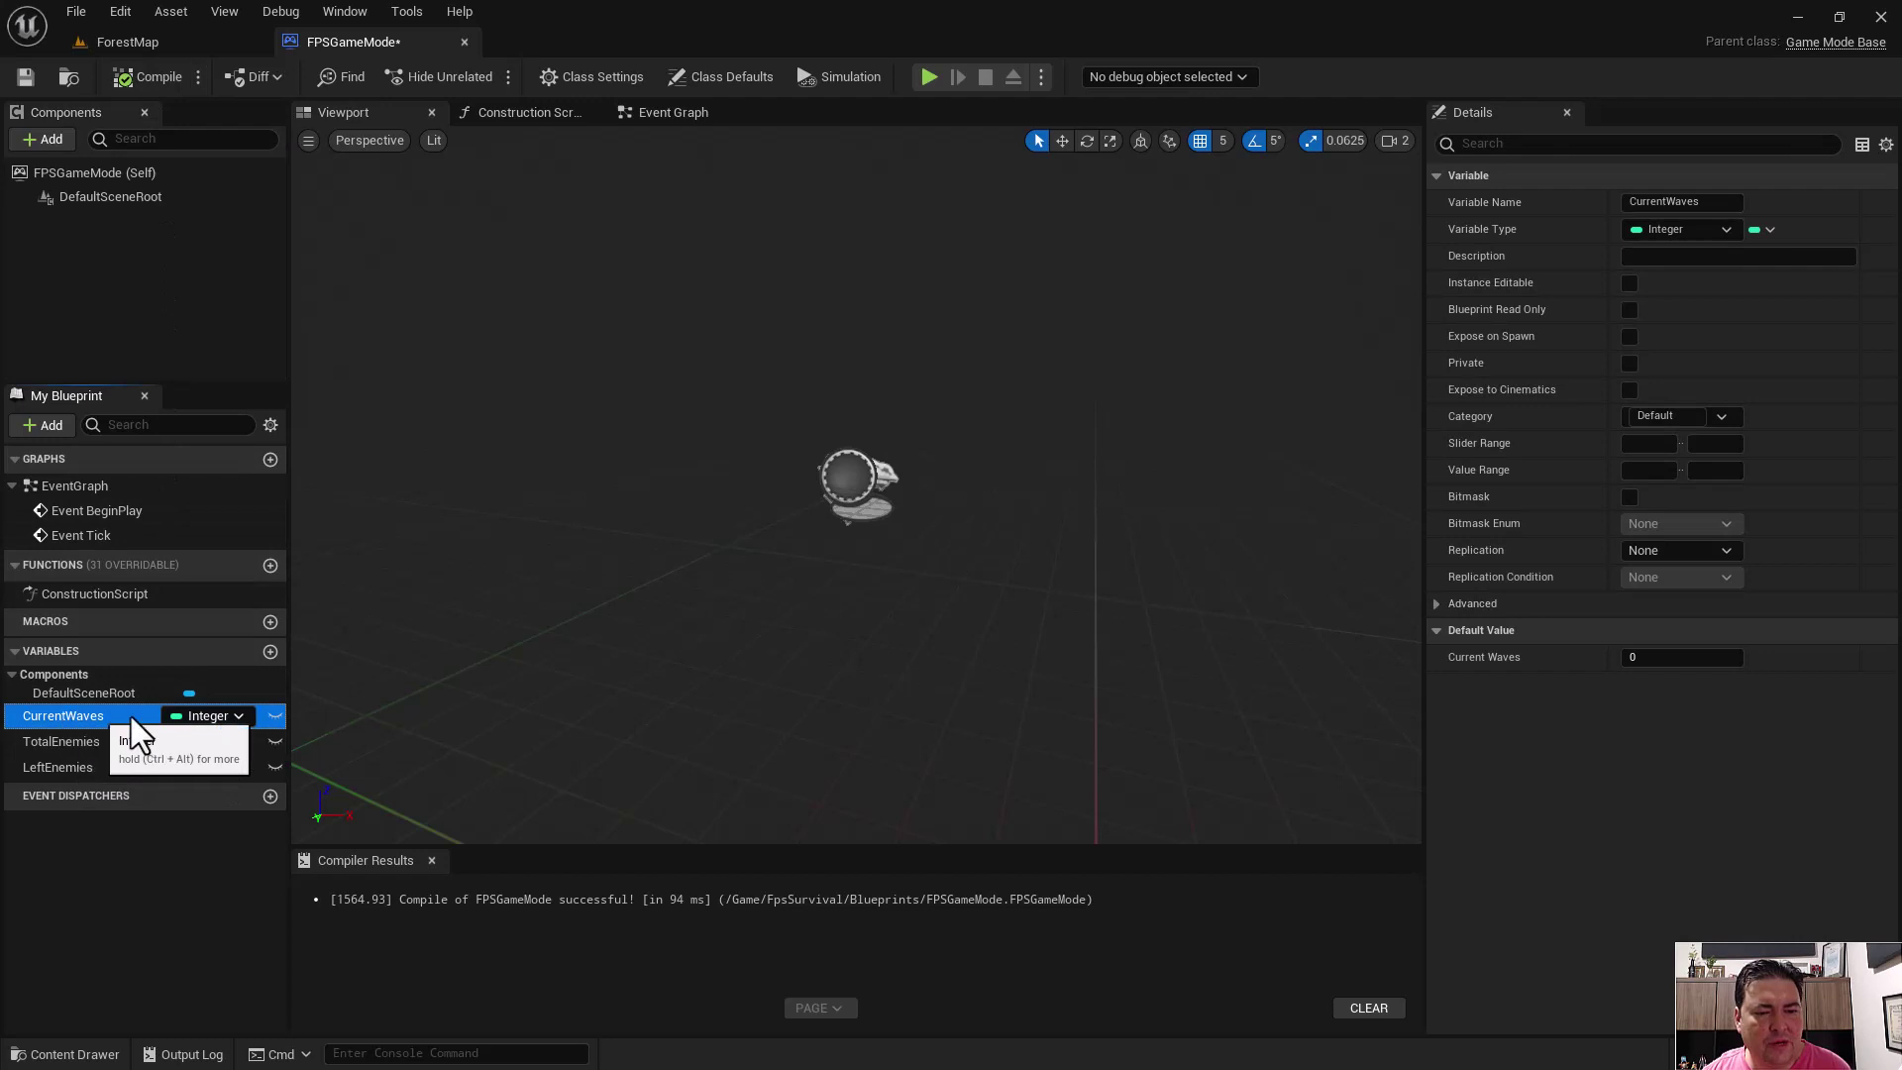
click(1644, 662)
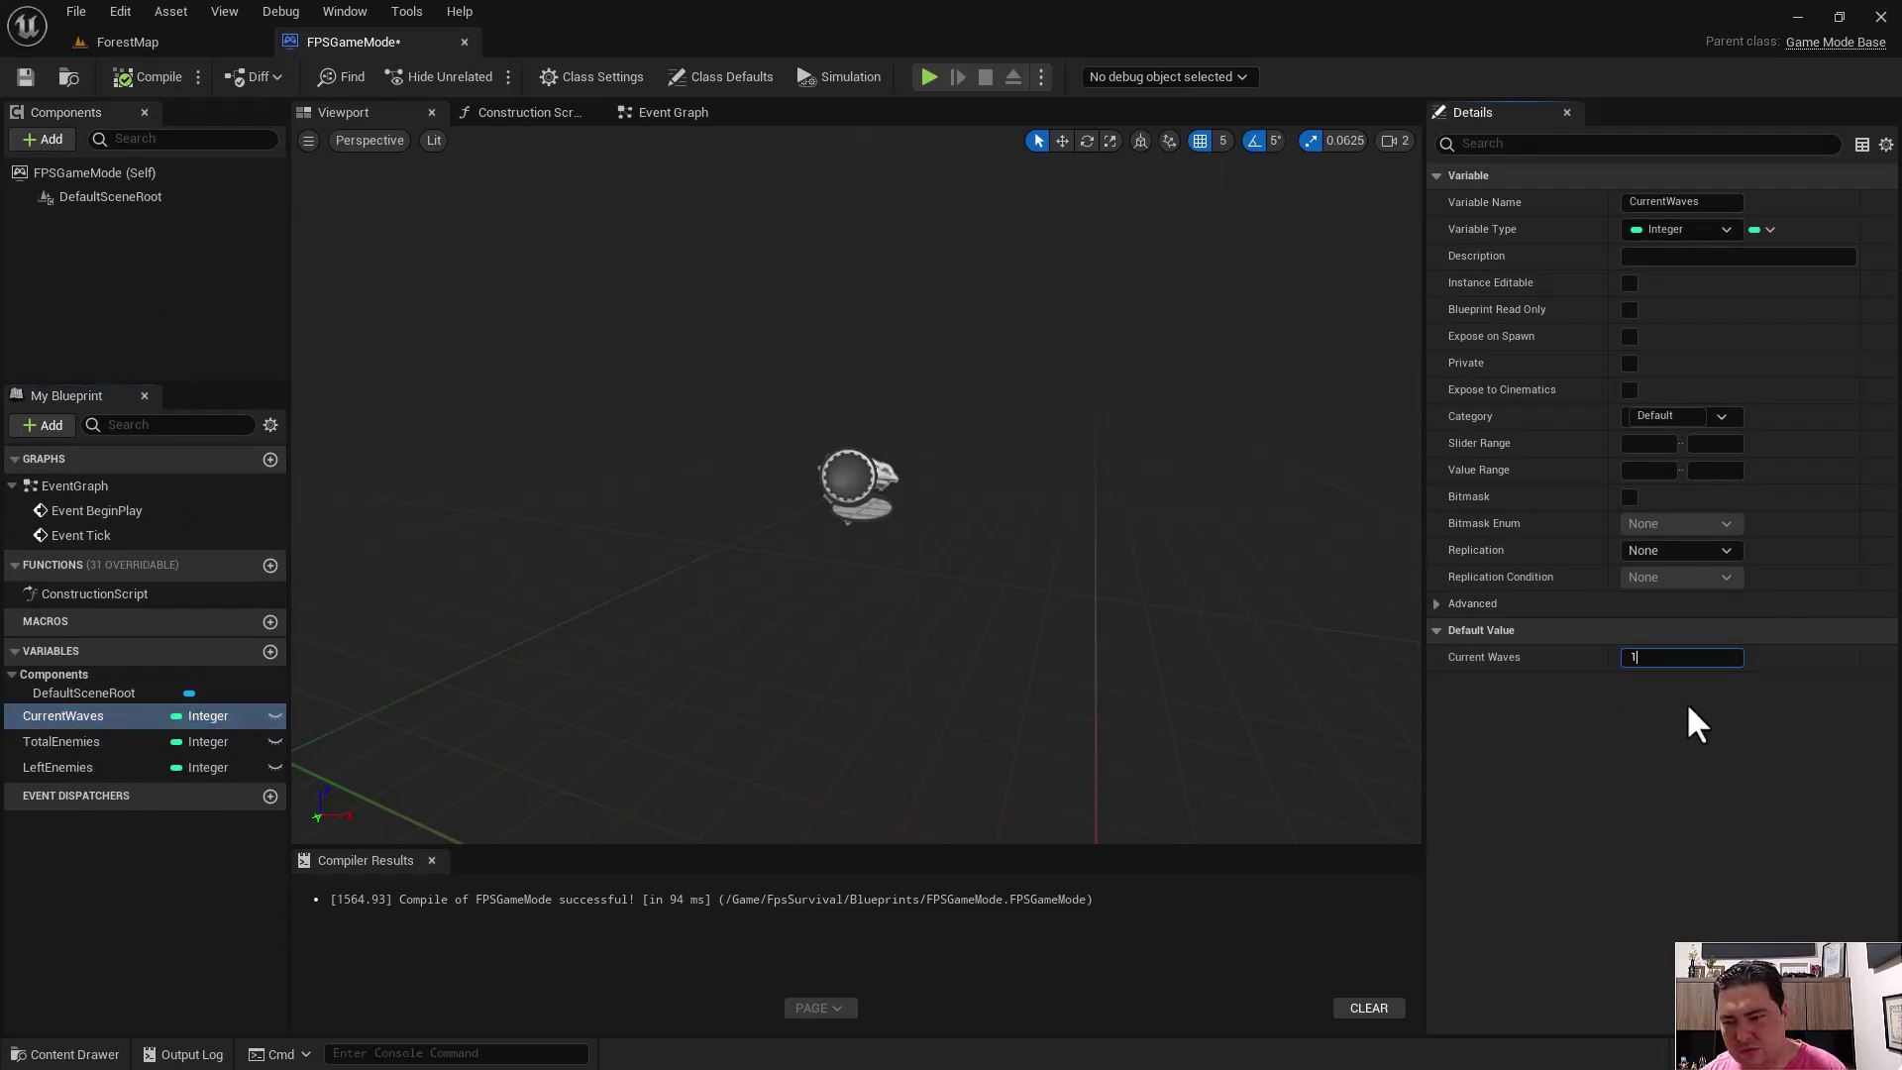
text(1)
key(Return)
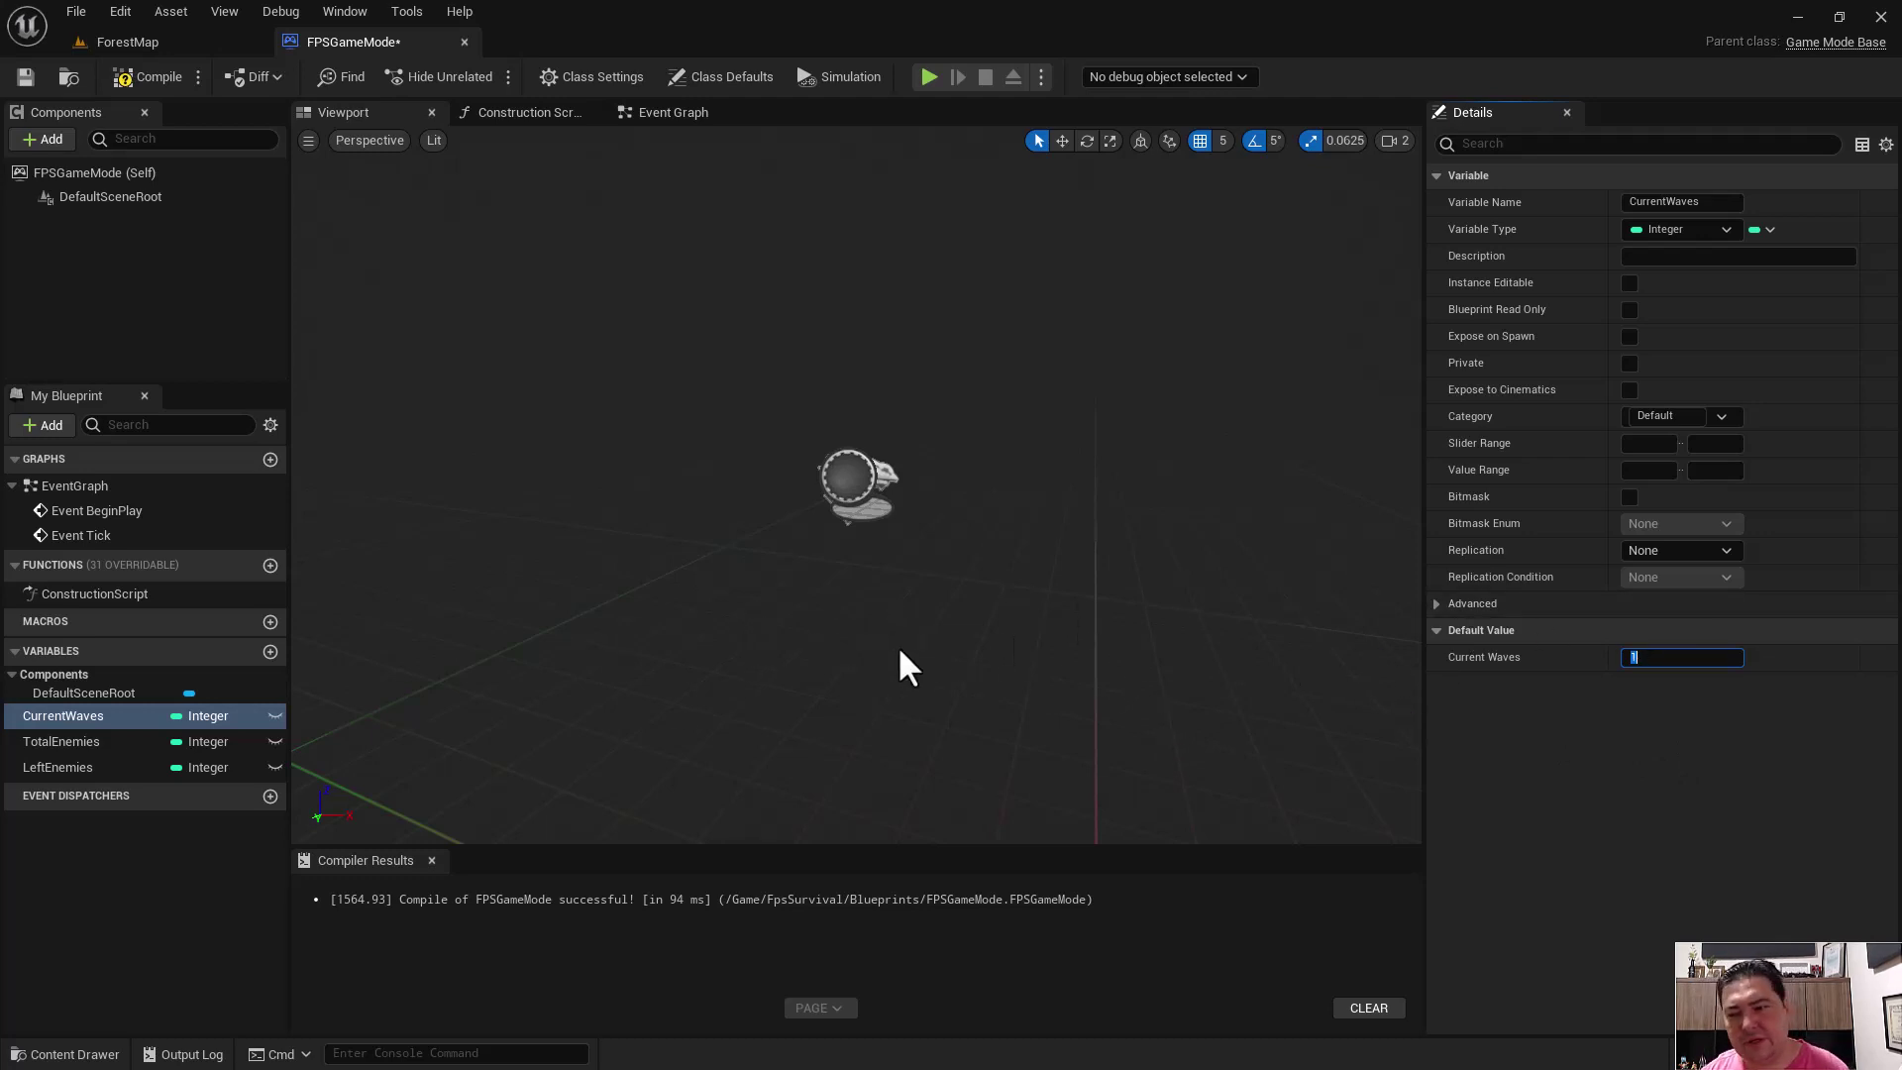
- In the Event Graph, move Event Tick above Event BeginPlay
click(642, 112)
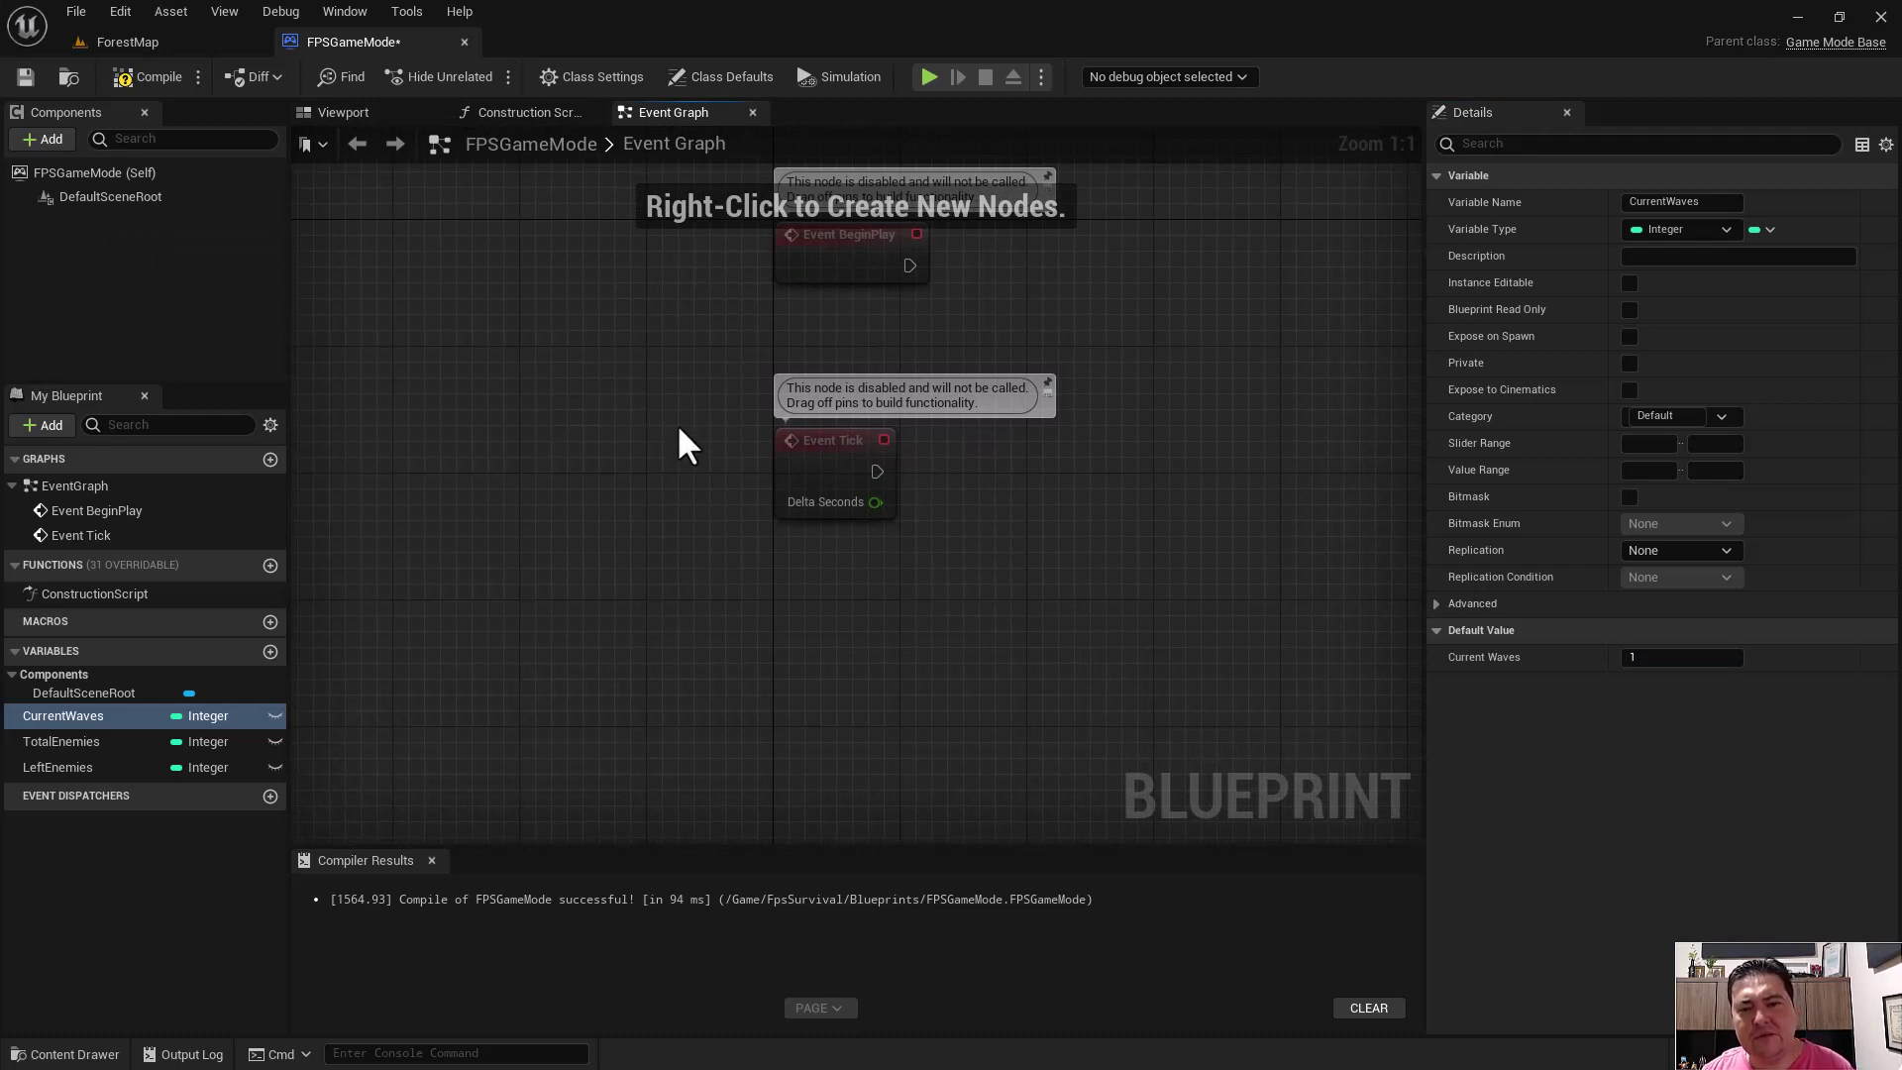
right_drag(1064, 288, 1032, 394)
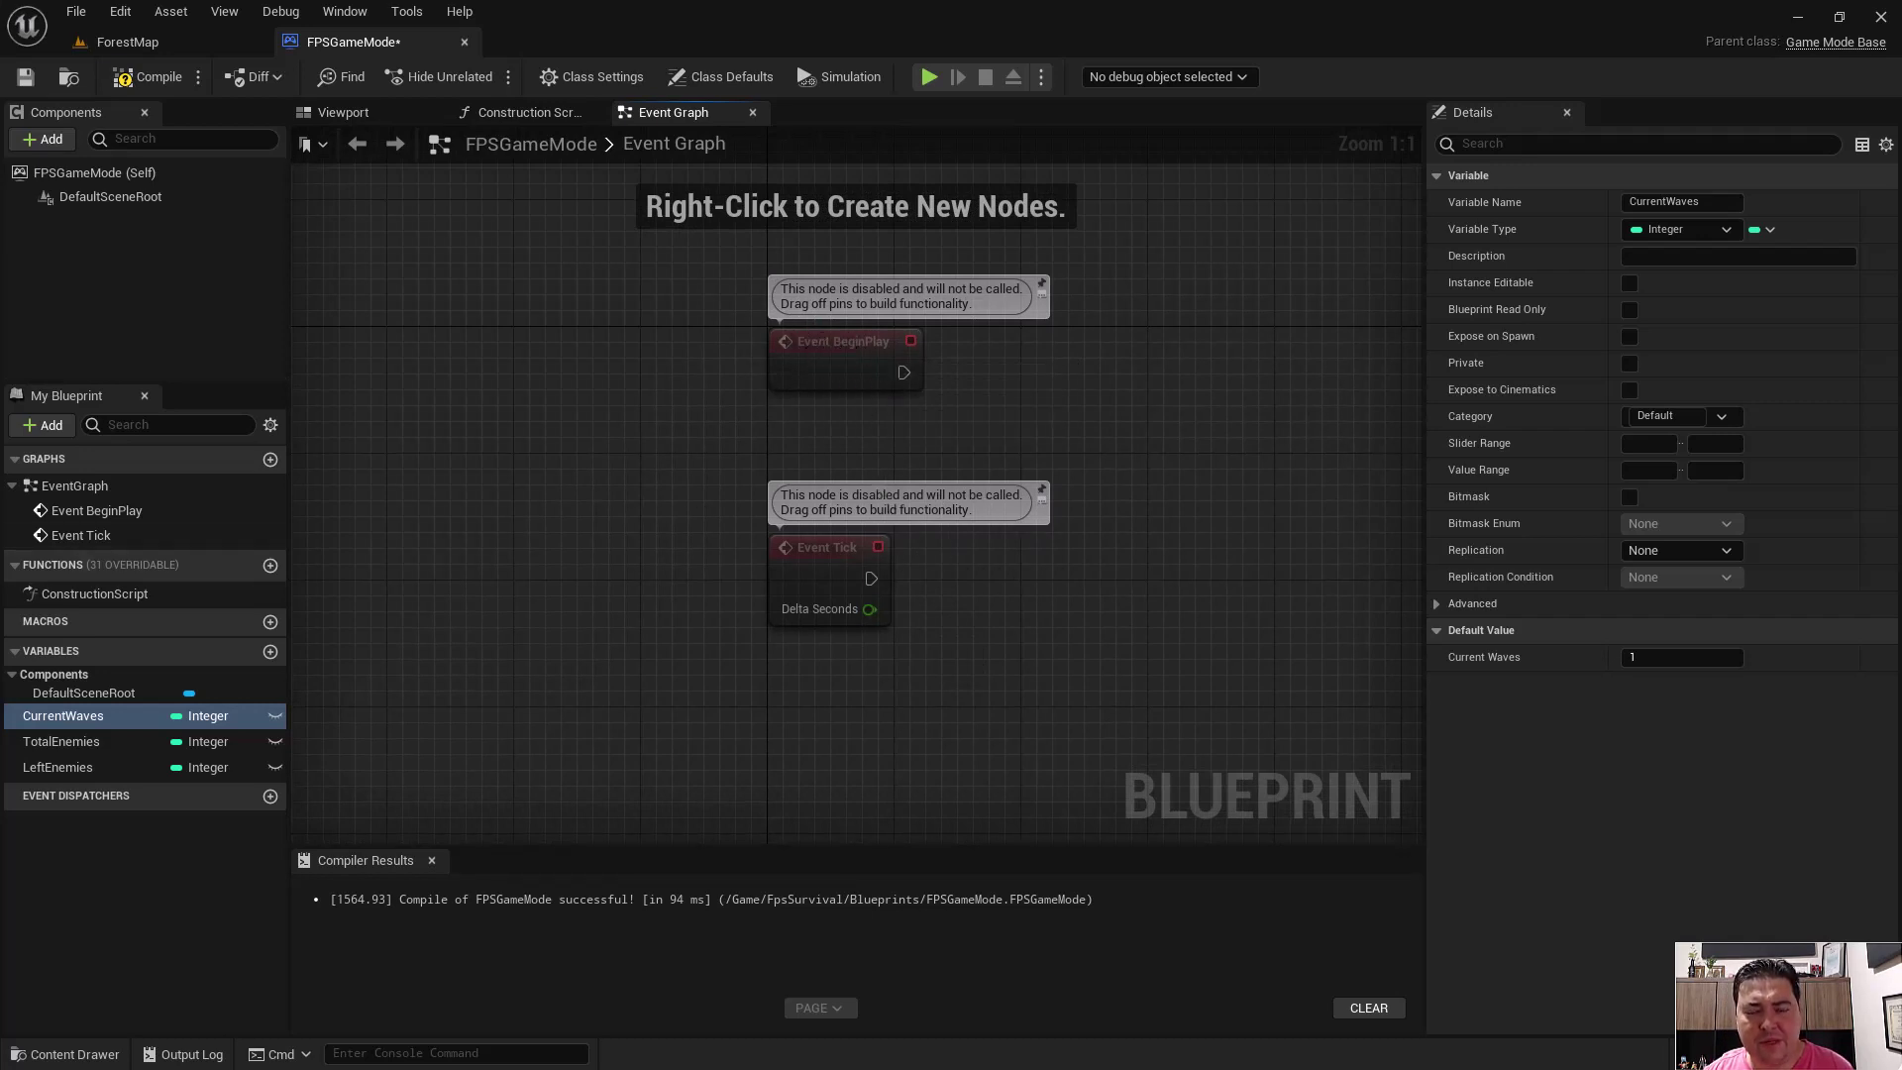
drag(1032, 663, 638, 475)
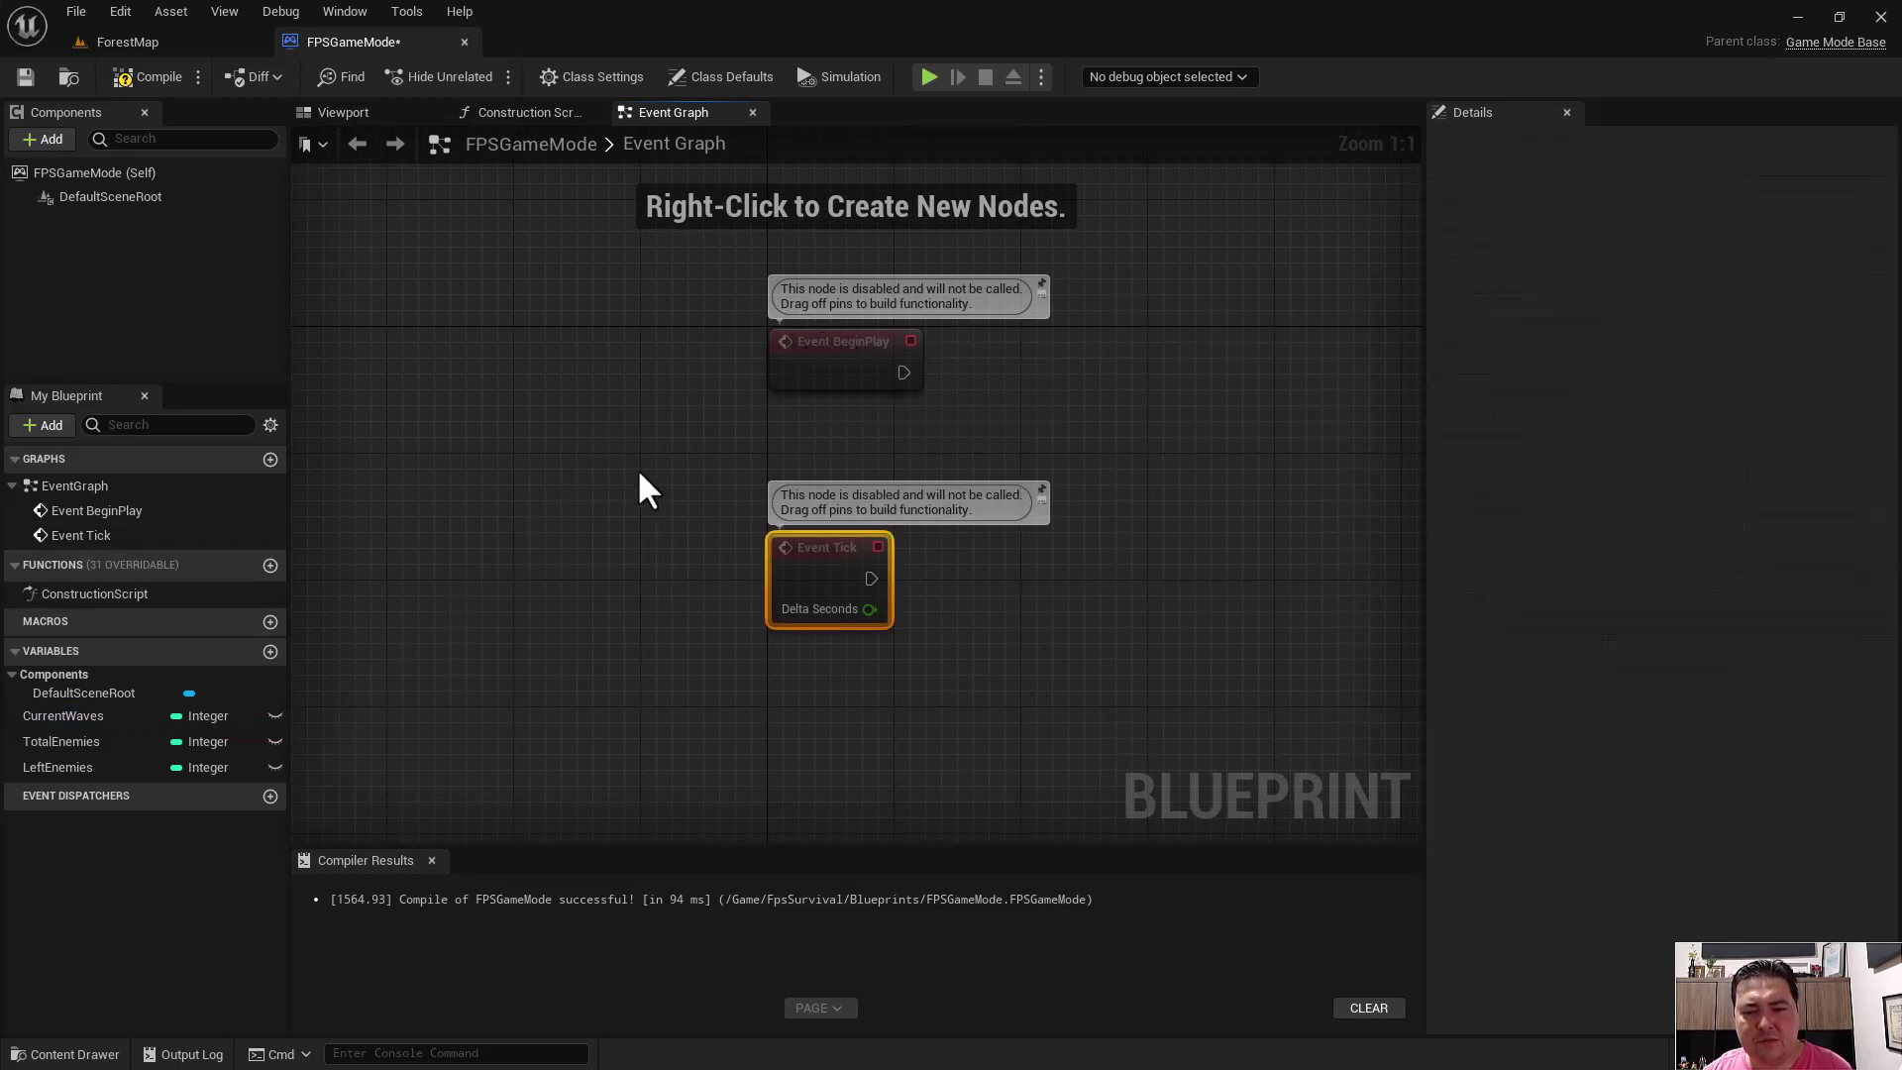
mouse_move(802, 552)
mouse_down()
mouse_move(1153, 317)
mouse_move(1191, 332)
mouse_up()
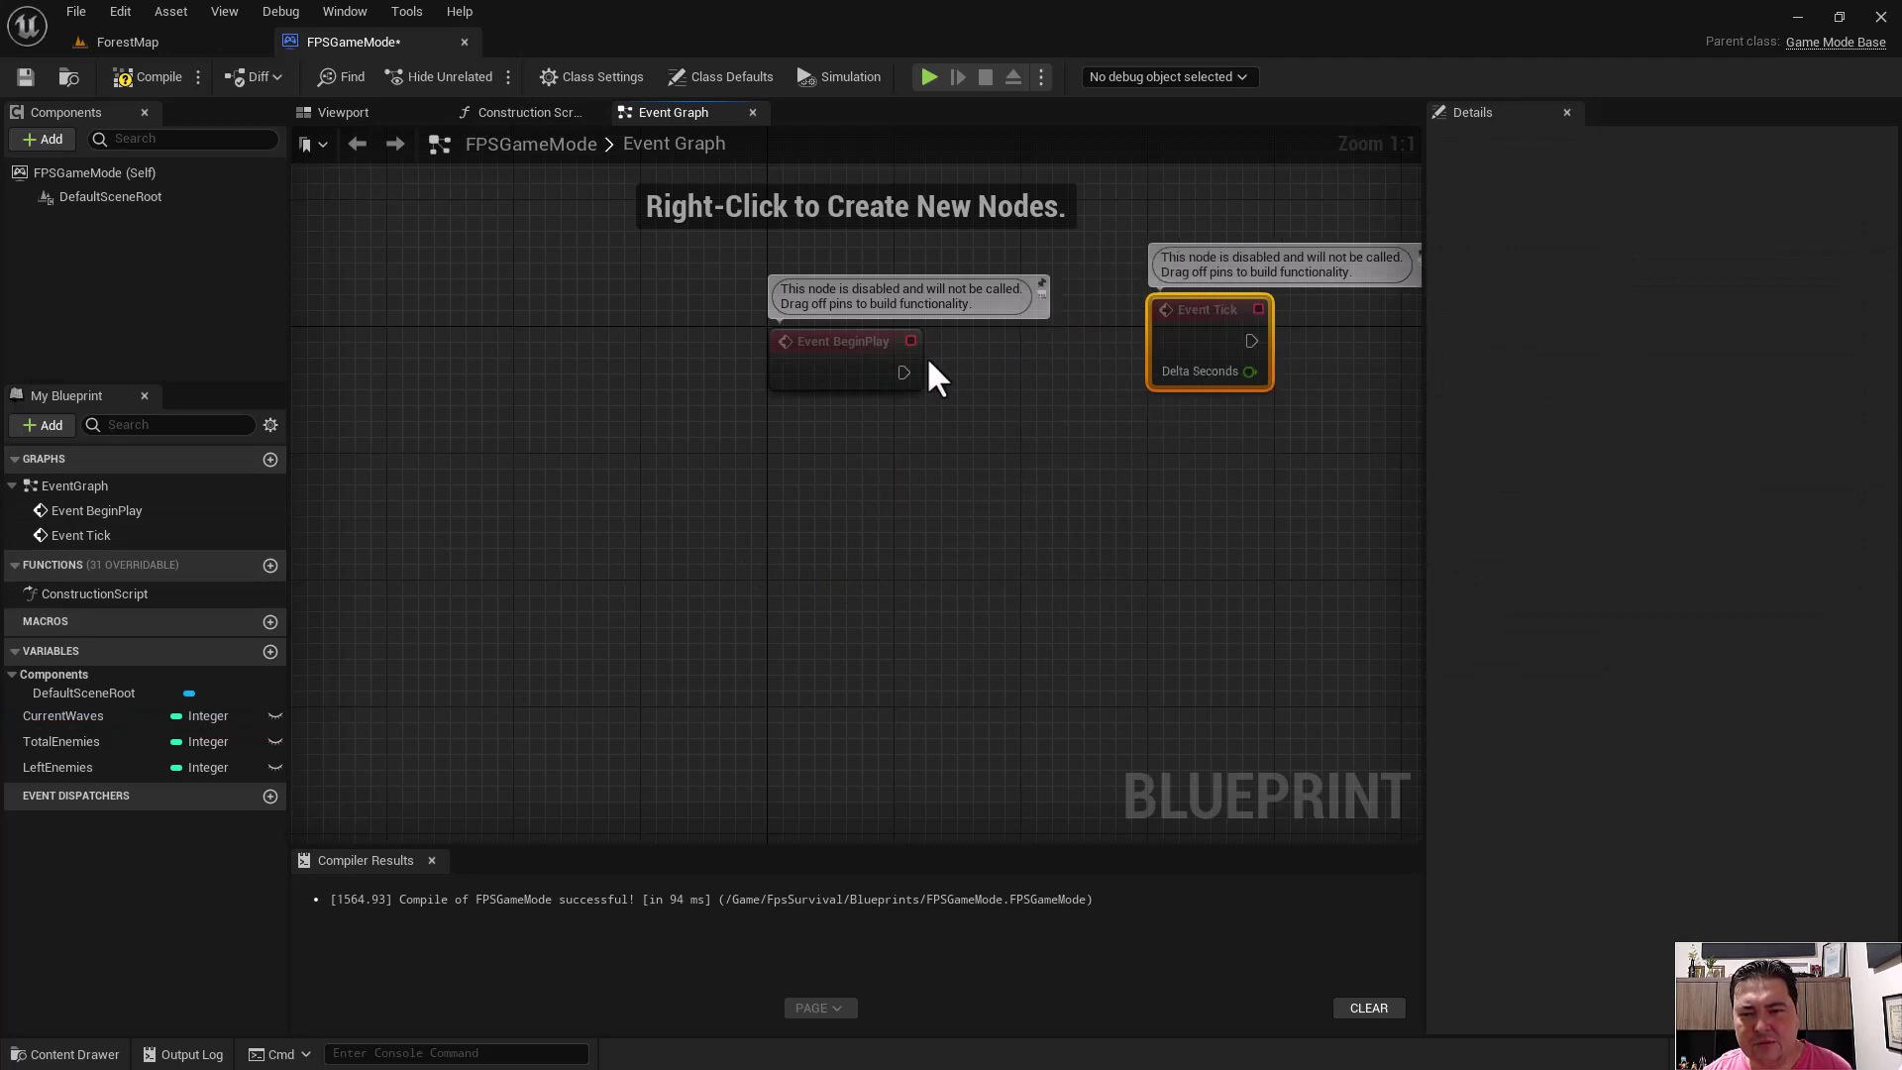
mouse_move(960, 416)
mouse_down()
mouse_move(794, 323)
mouse_move(768, 398)
mouse_move(616, 540)
mouse_up()
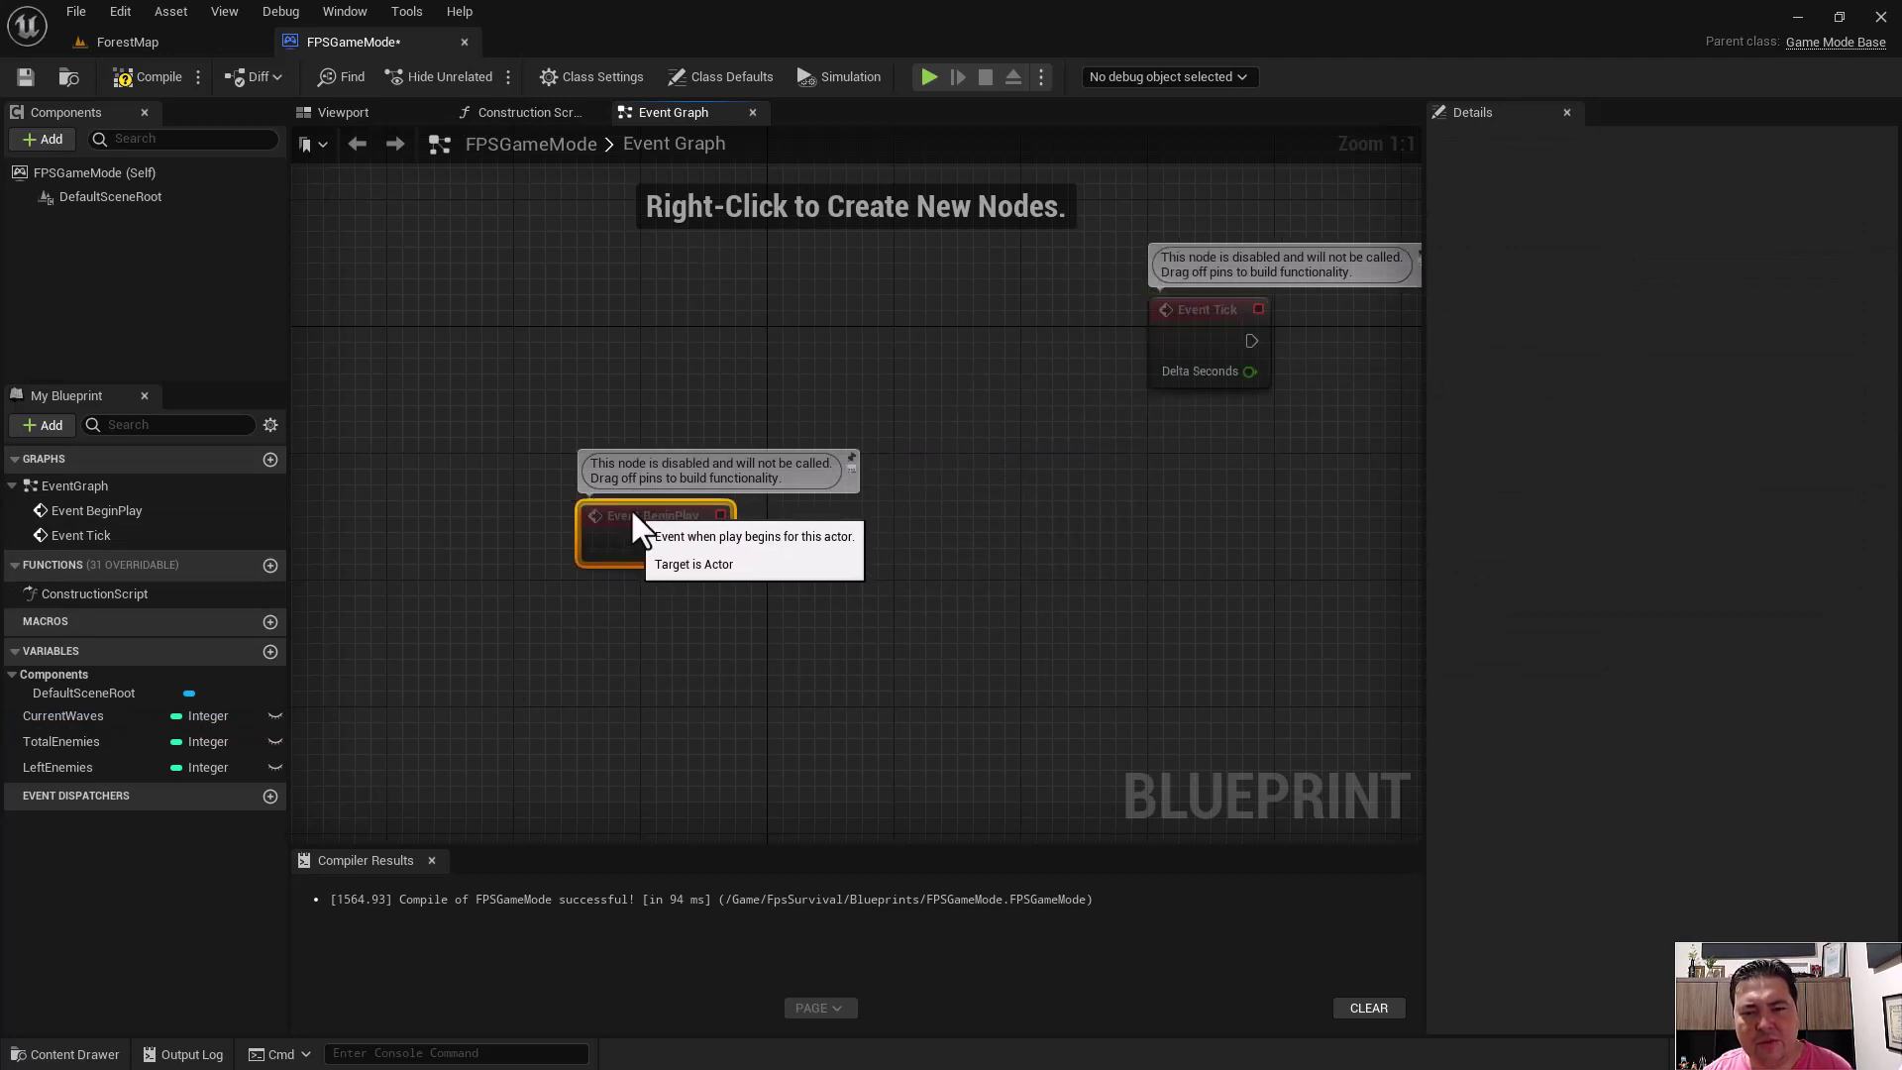
drag(1315, 444, 1132, 214)
drag(1183, 317, 611, 283)
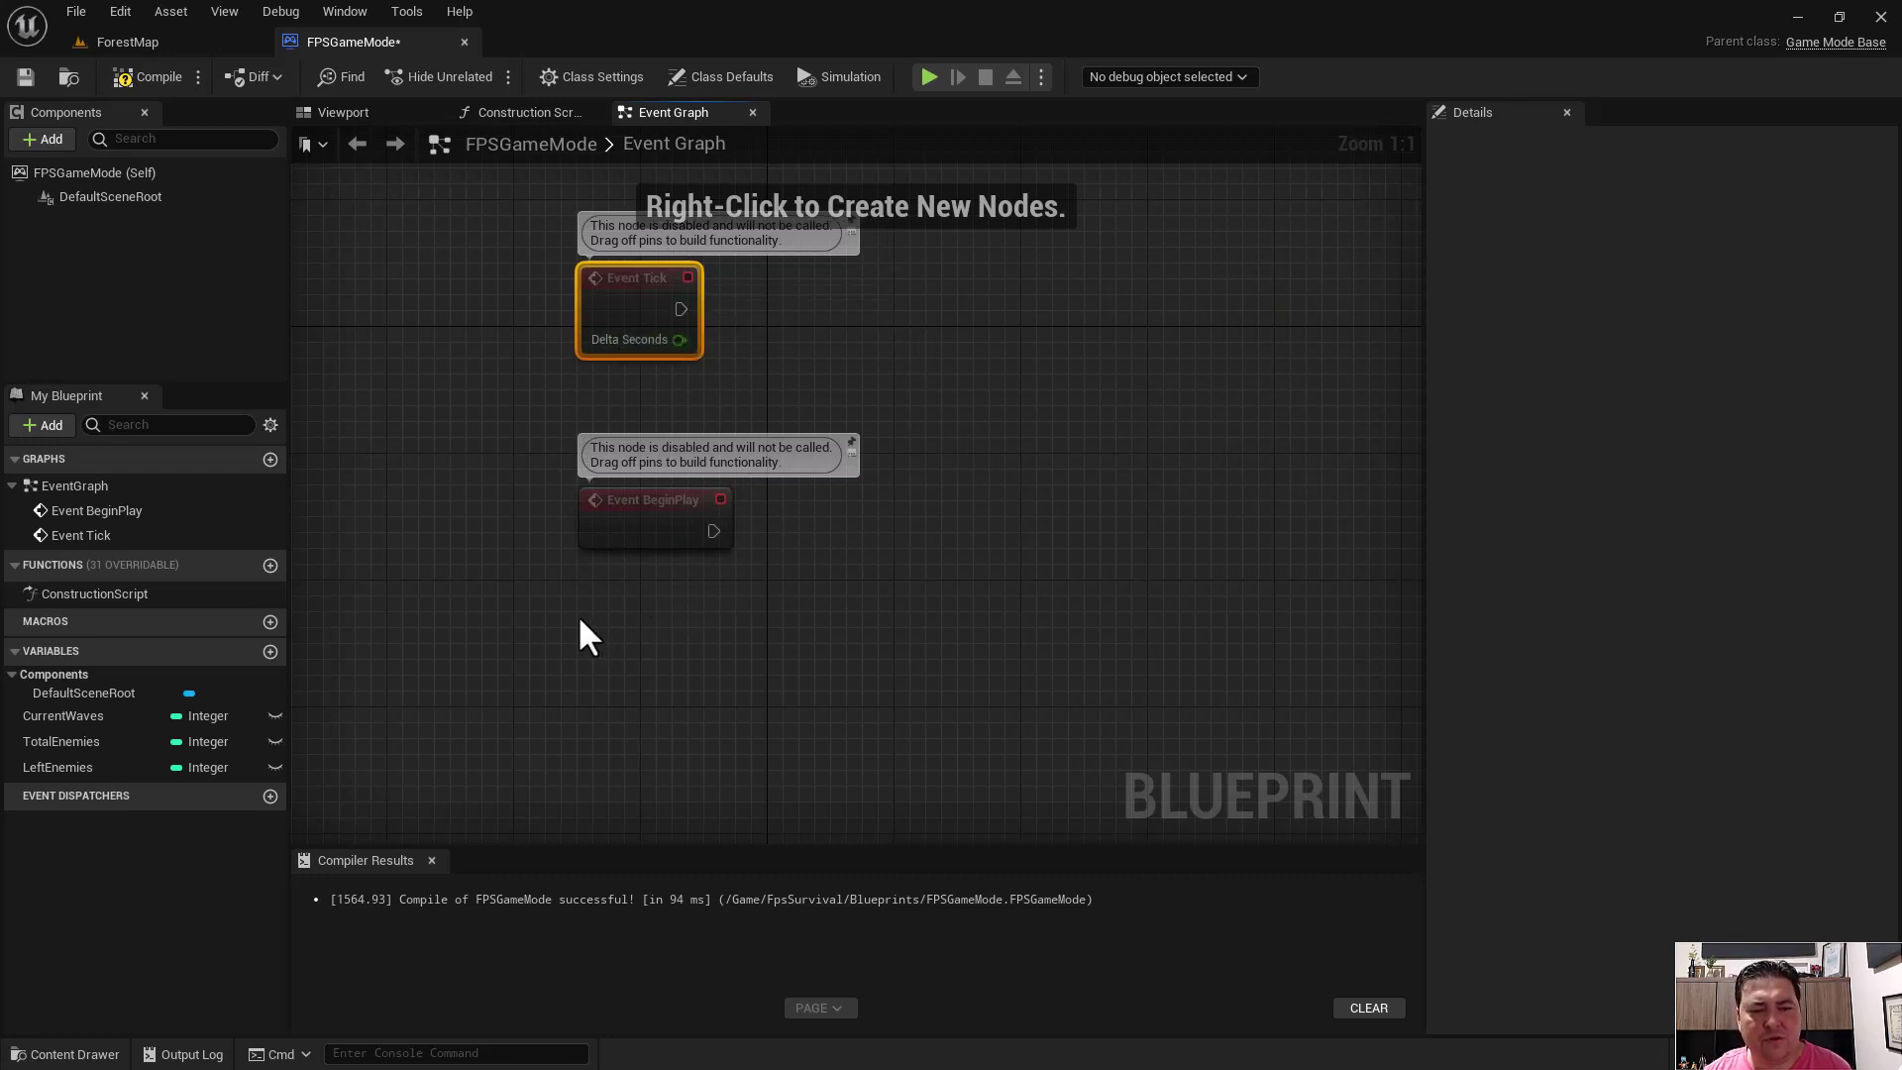
- Drag CurrentWaves into the graph as a Get node
drag(46, 724, 1005, 656)
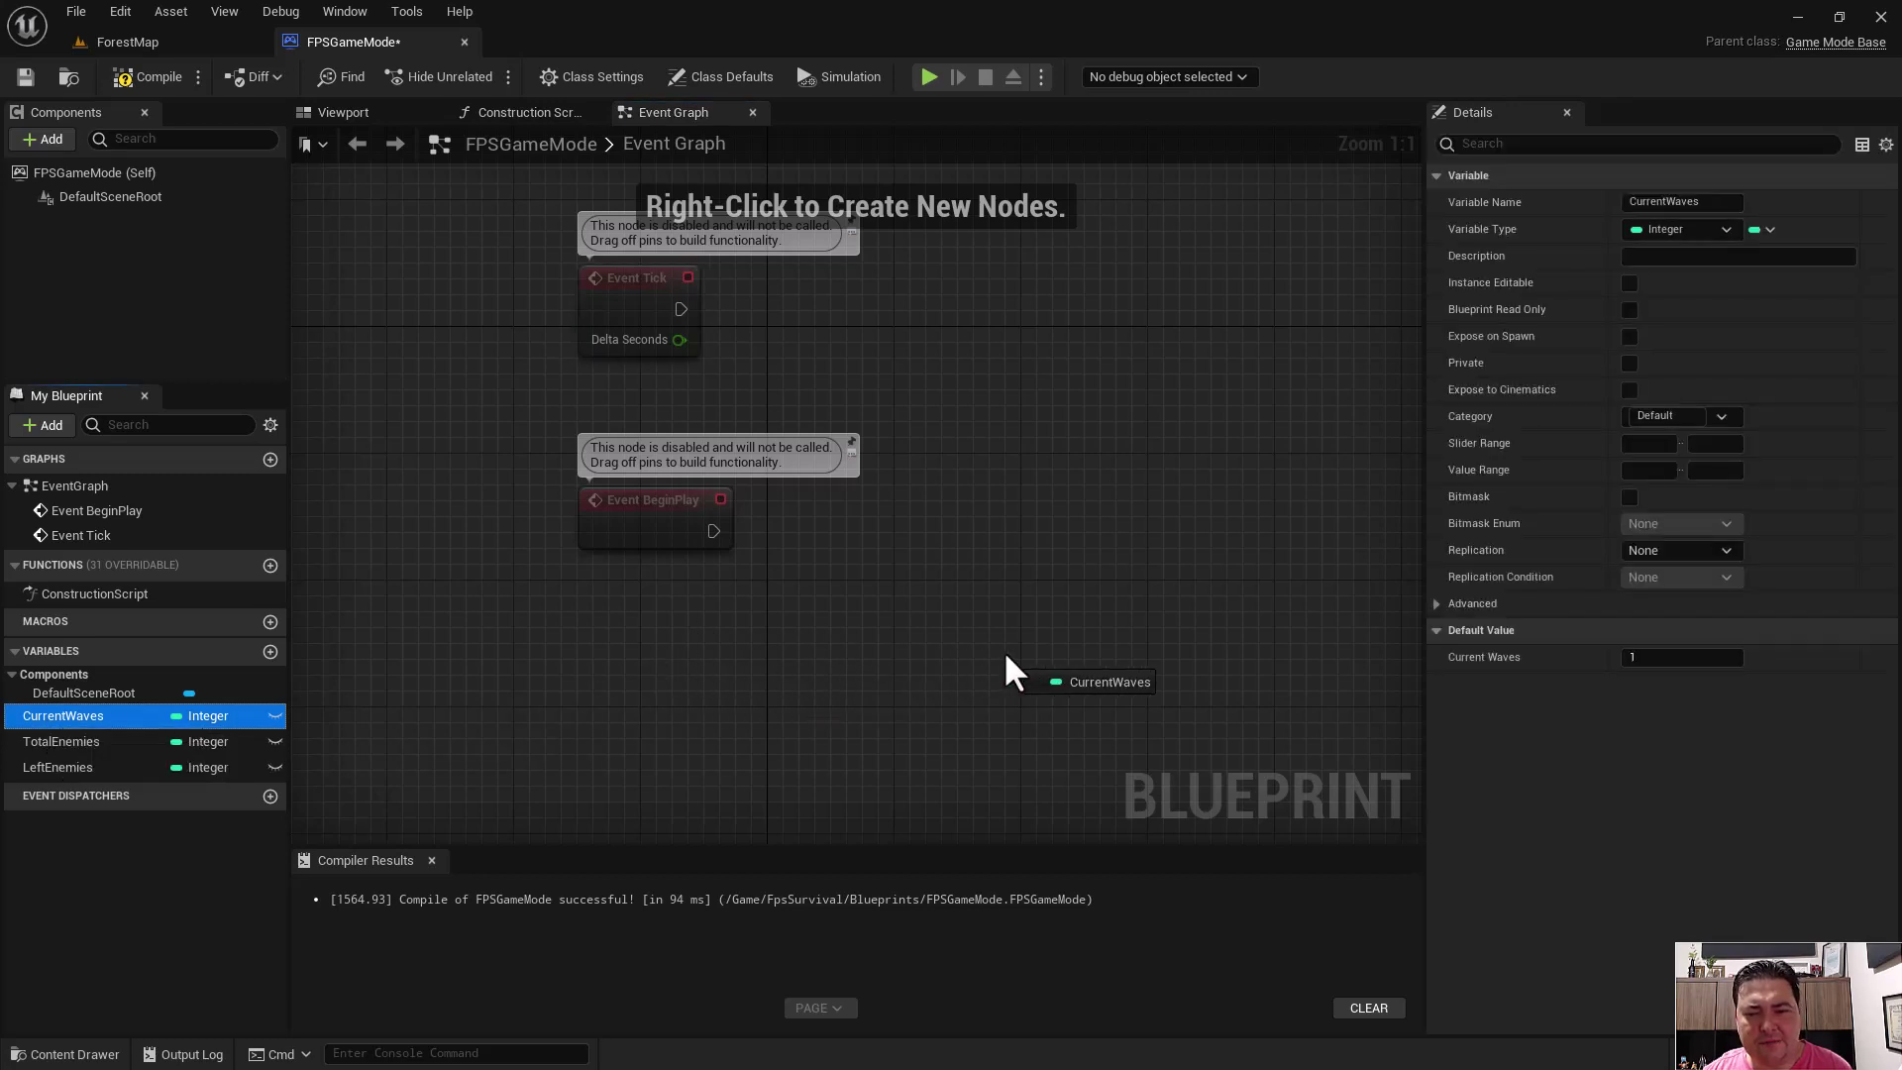
click(1030, 691)
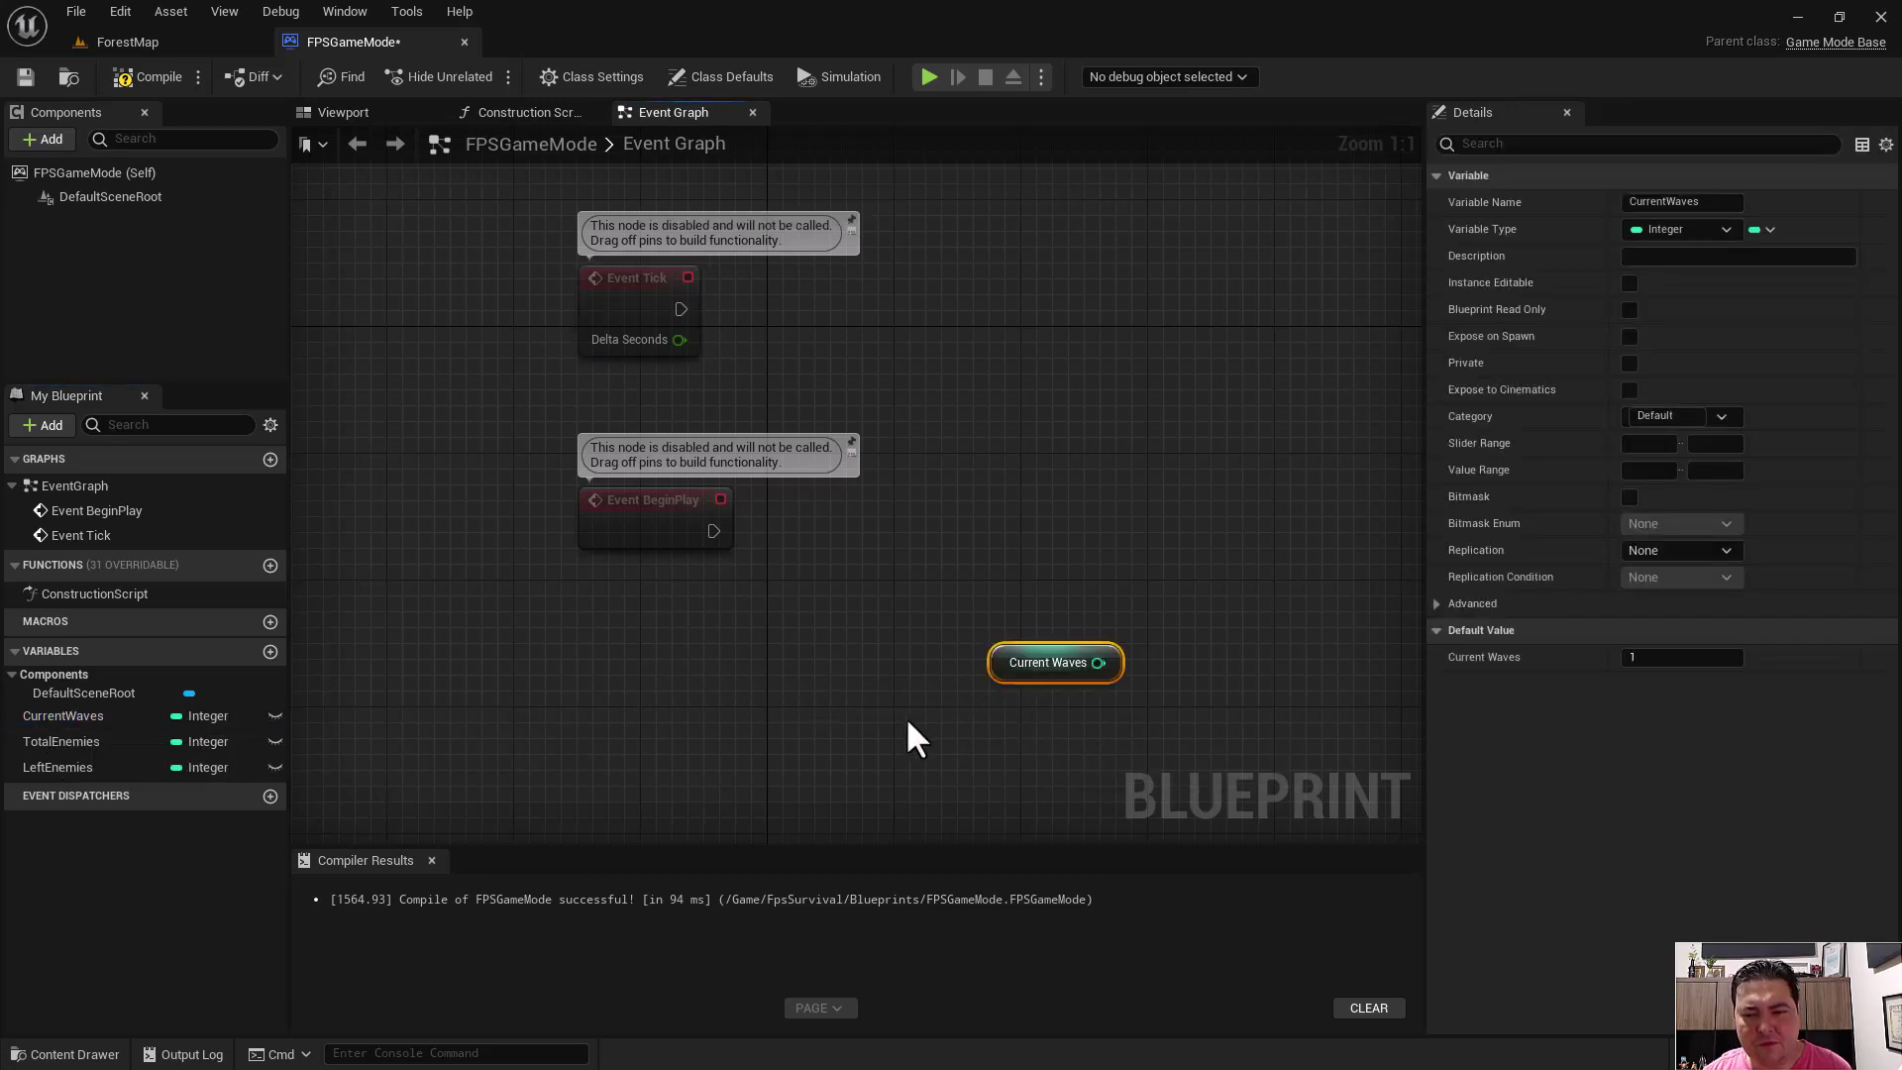
click(824, 642)
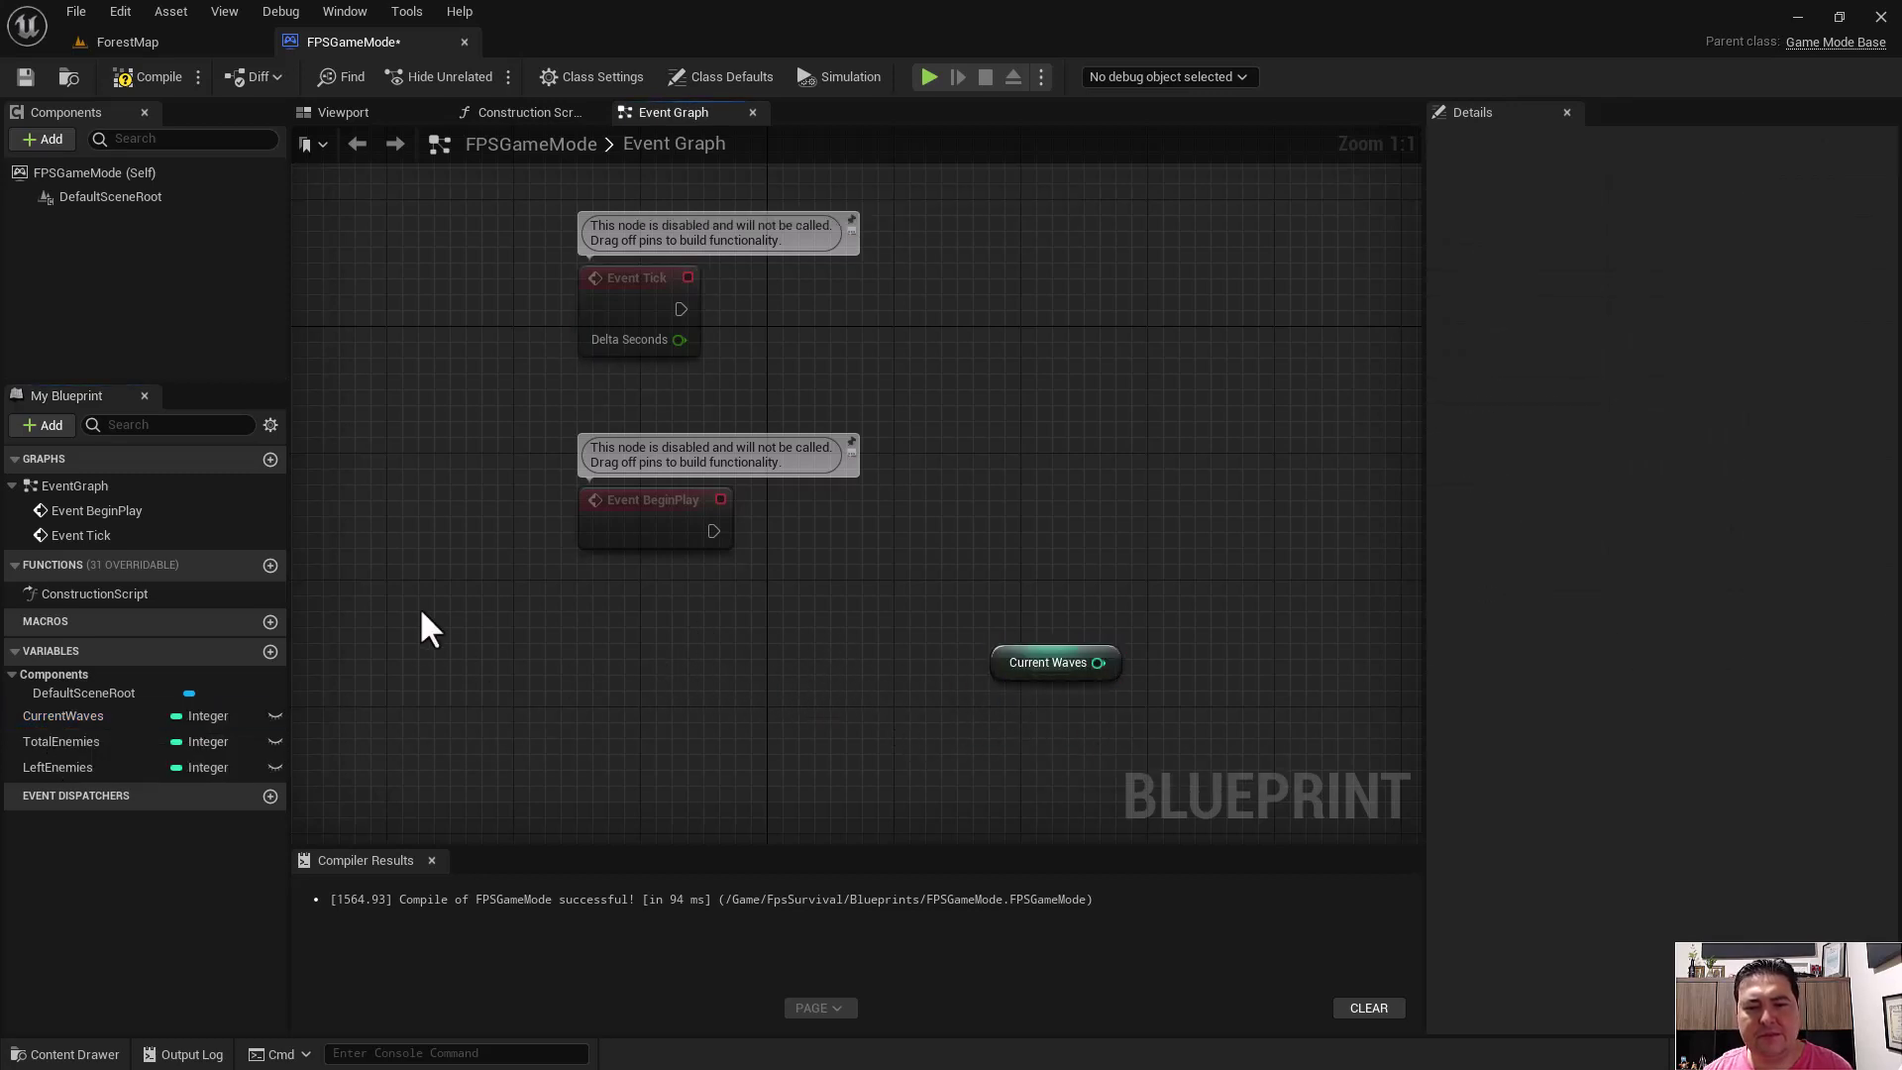
- Add a custom event named GameStart to the event graph and position it below BeginPlay
right_click(704, 573)
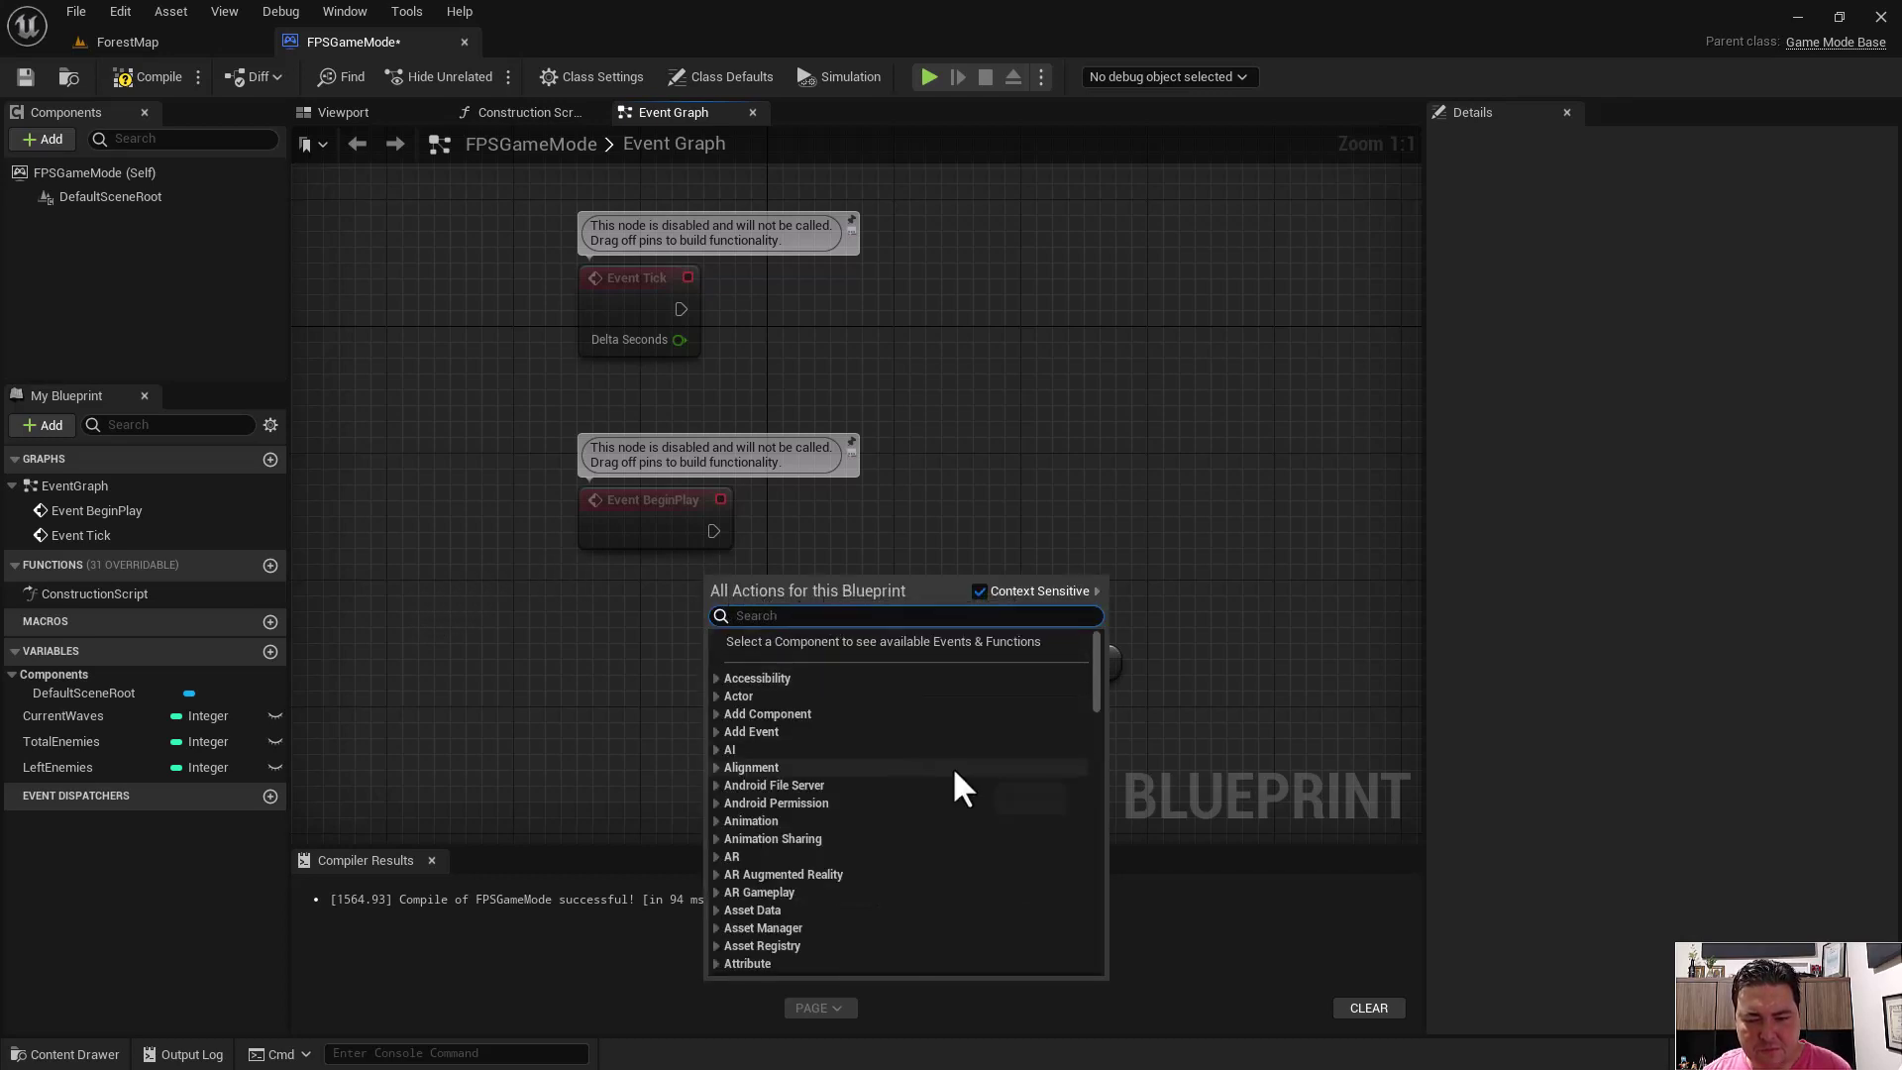
scroll(951, 769, down, 2)
scroll(951, 768, down, 3)
scroll(951, 769, down, 3)
scroll(951, 768, down, 3)
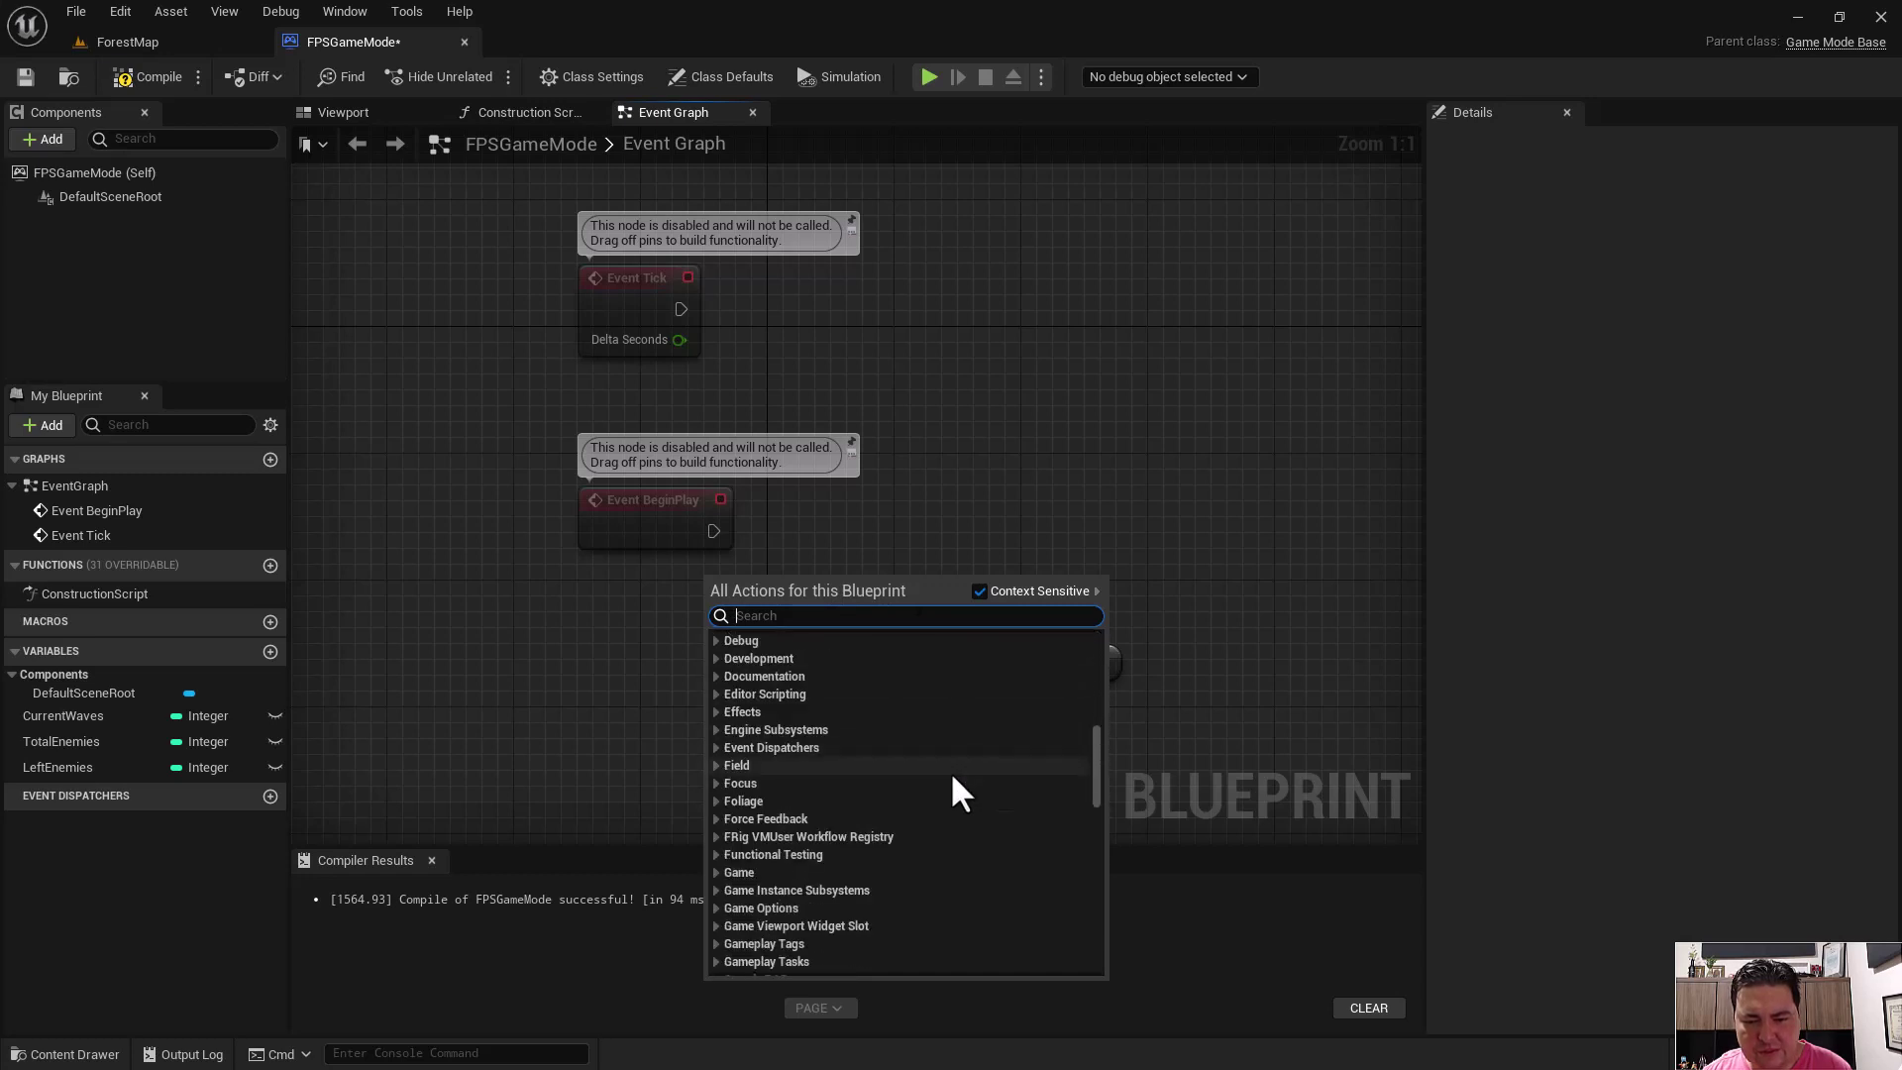
scroll(938, 753, up, 2)
text(event)
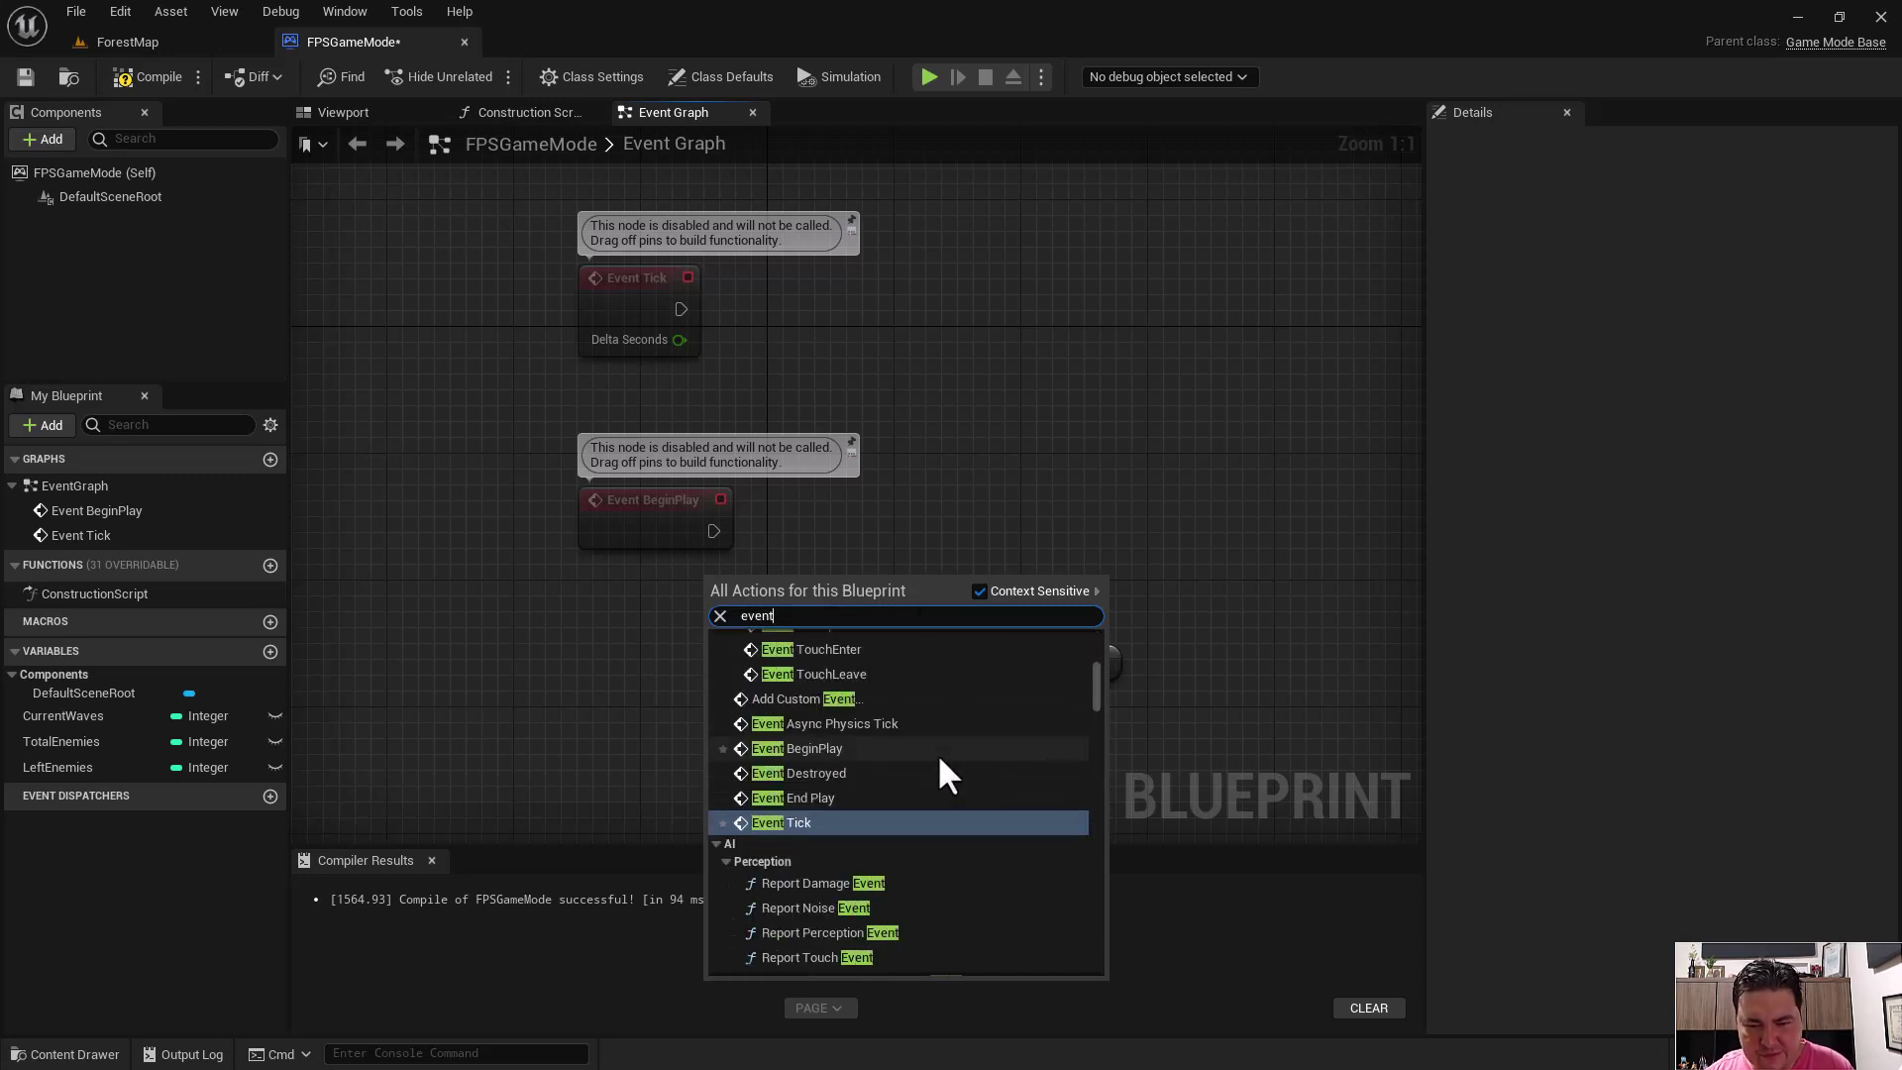
scroll(1050, 777, up, 2)
scroll(1050, 776, up, 2)
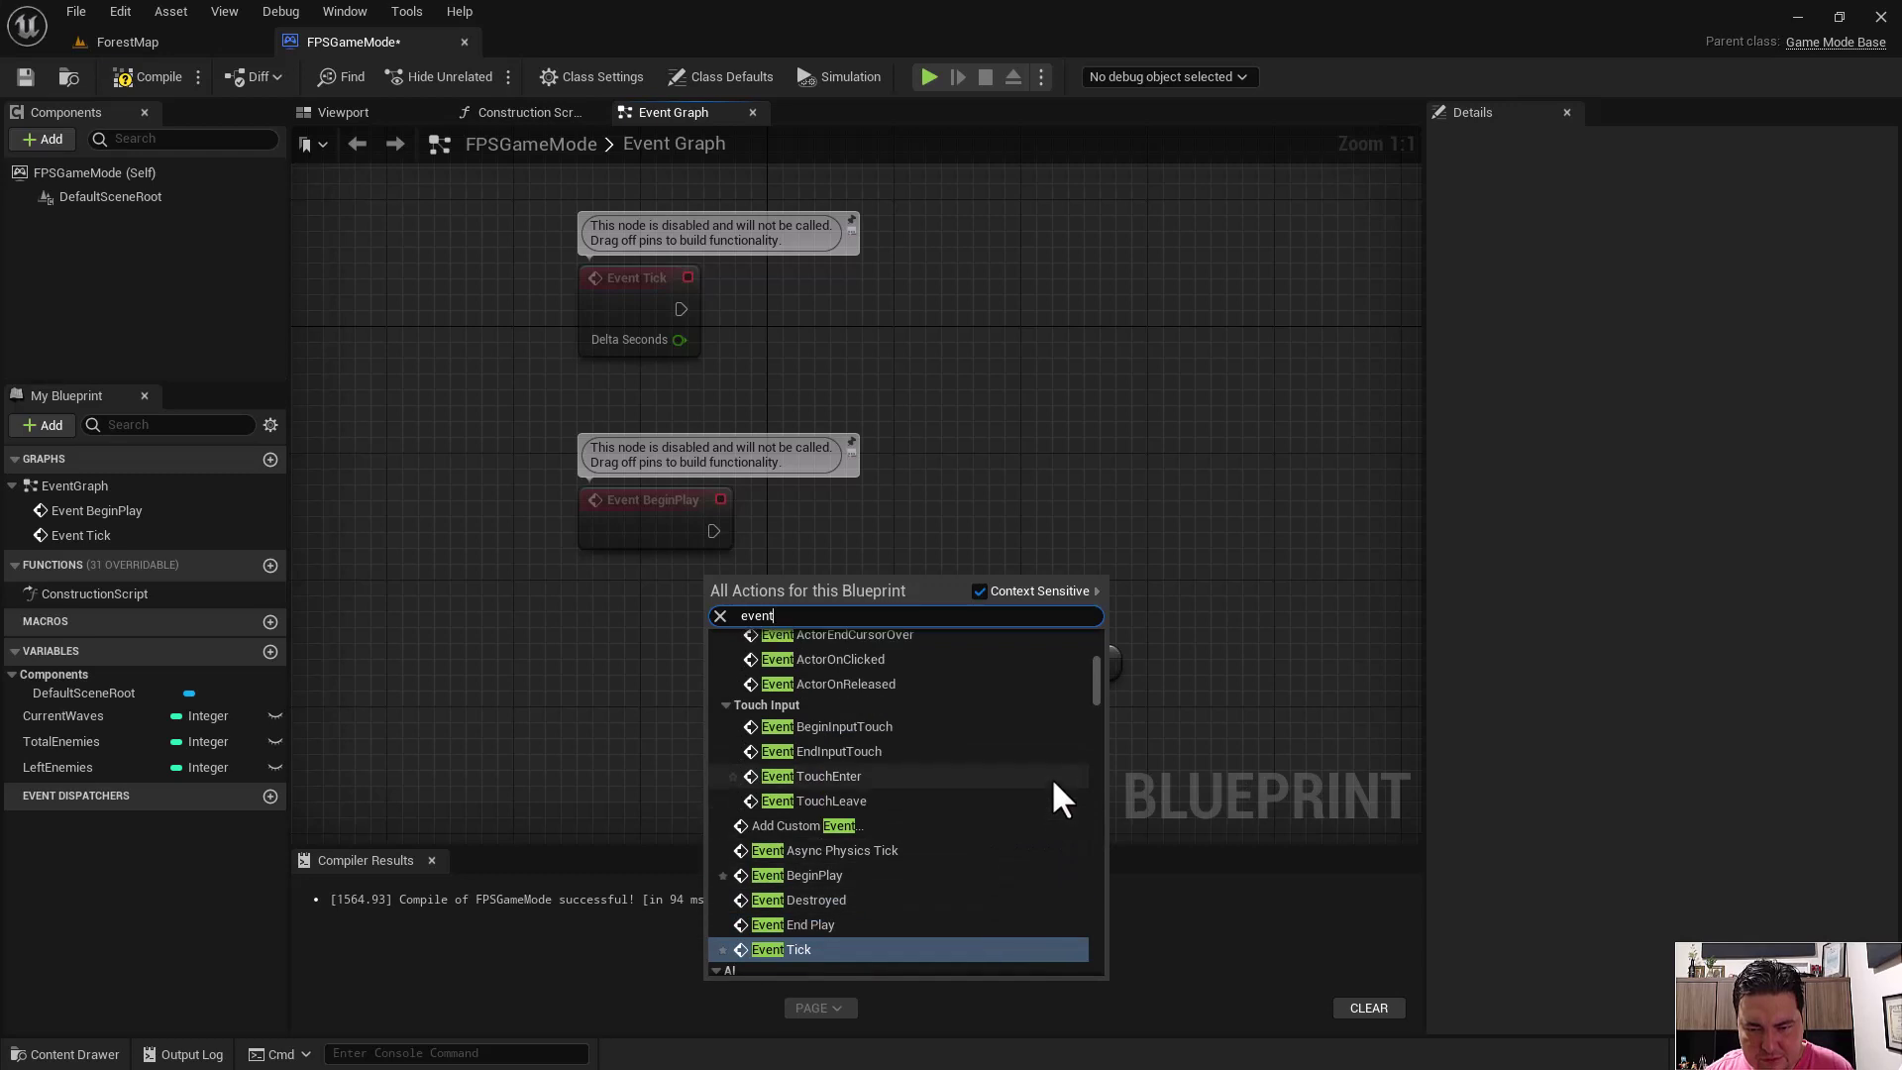
scroll(1050, 777, up, 2)
key(BackSpace)
key(BackSpace)
key(BackSpace)
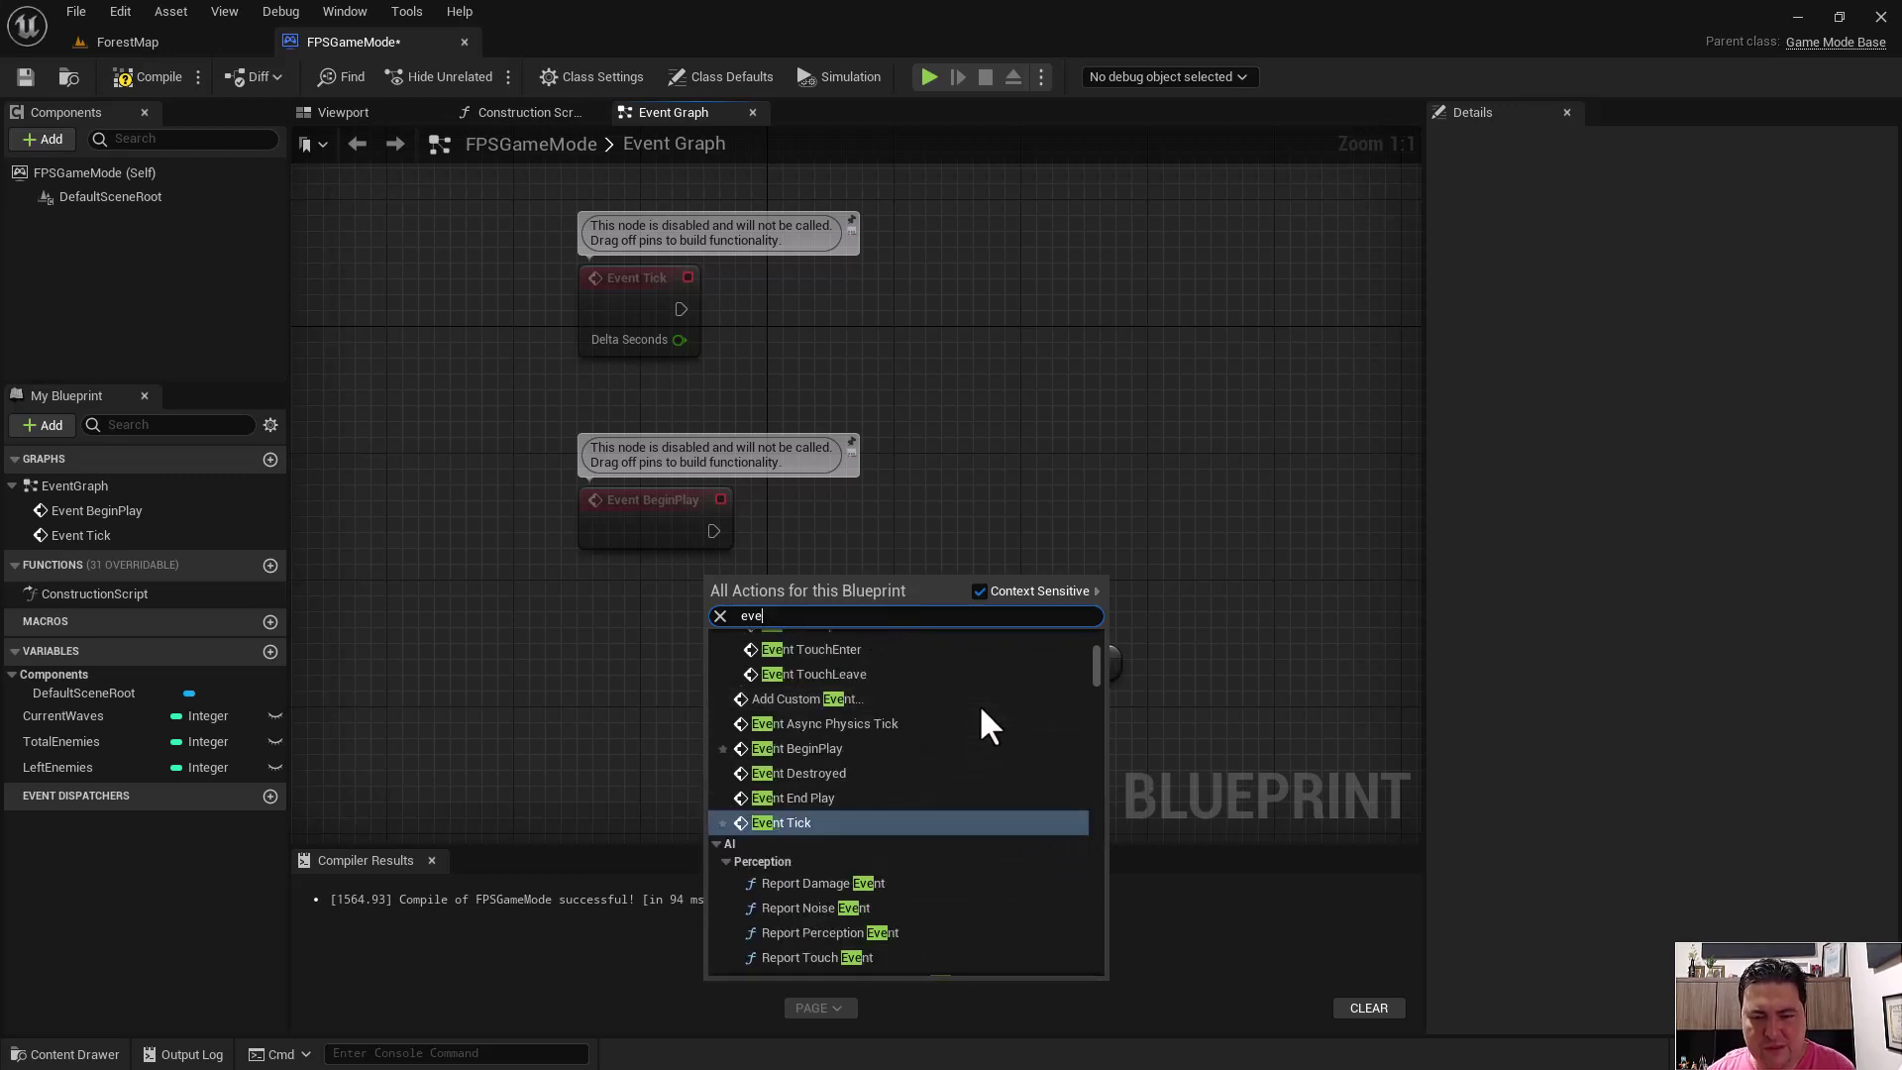
text(custo)
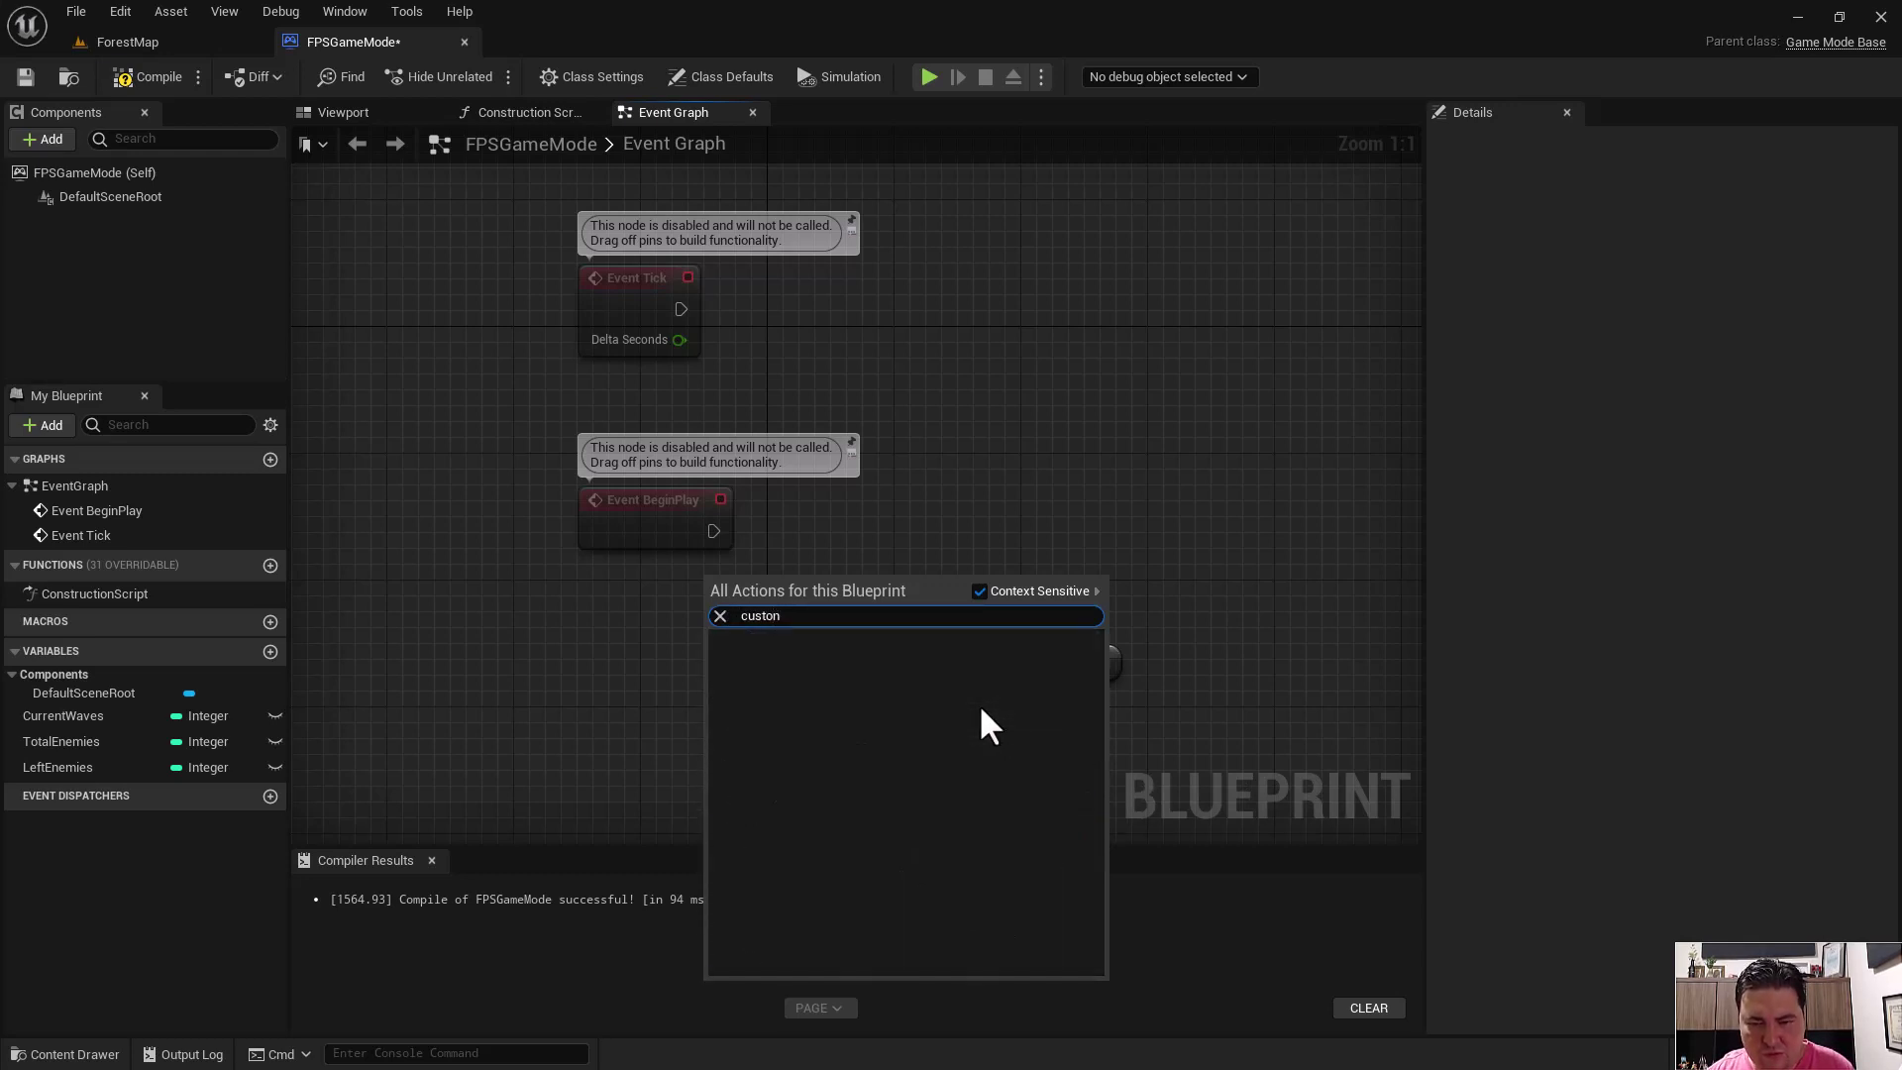
click(887, 661)
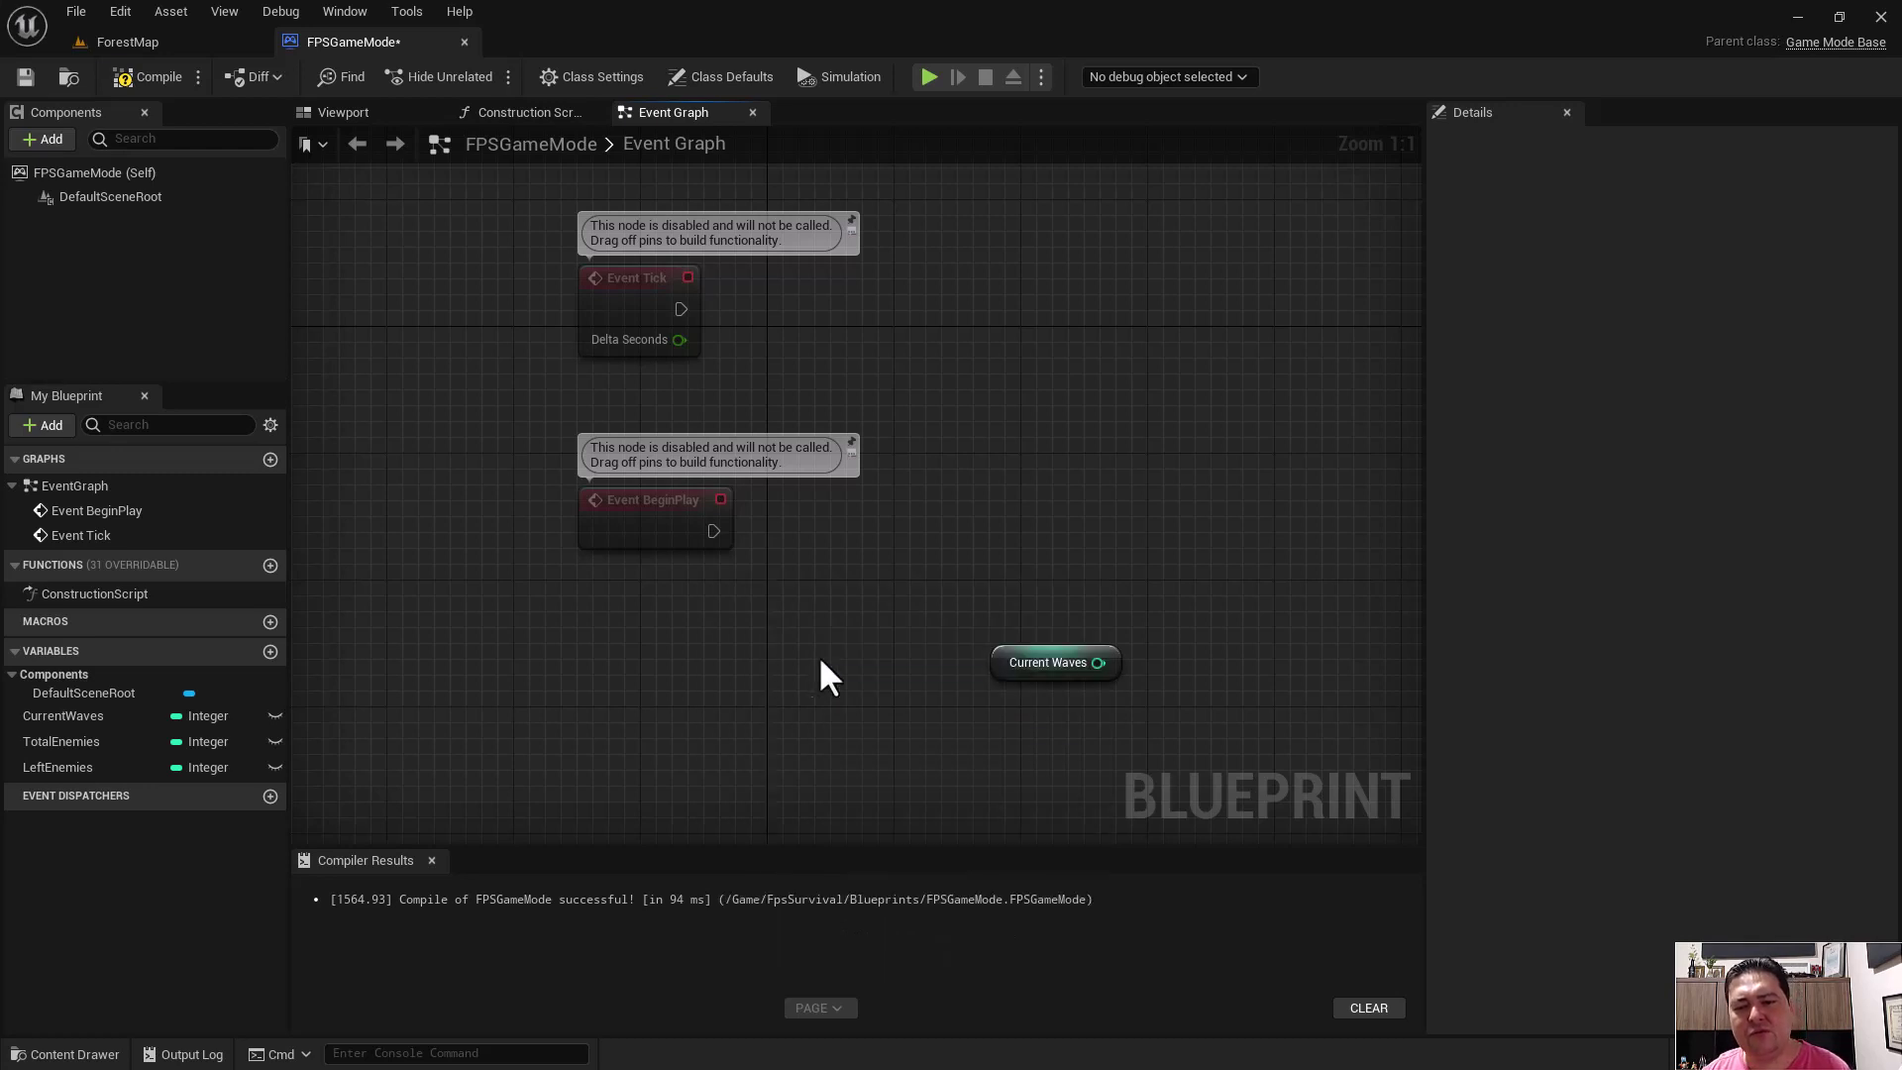
text(Game)
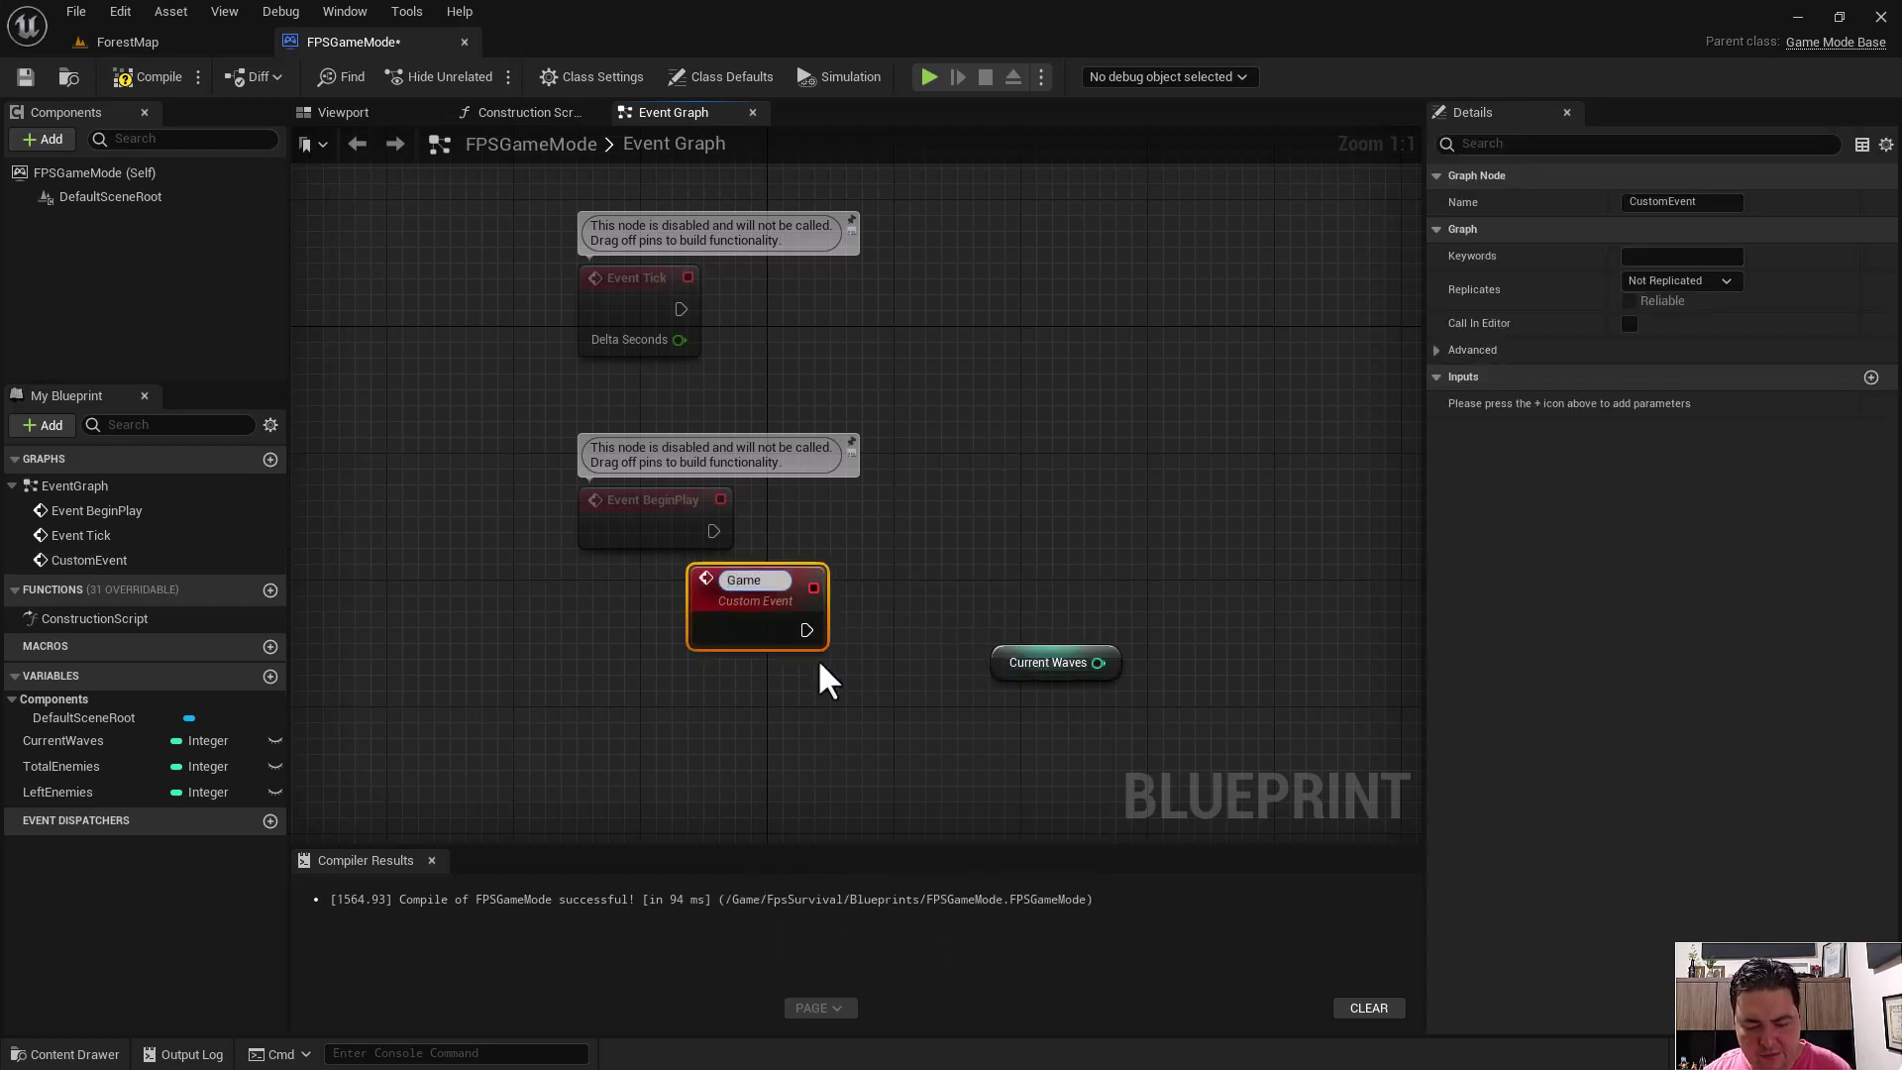
text(Star)
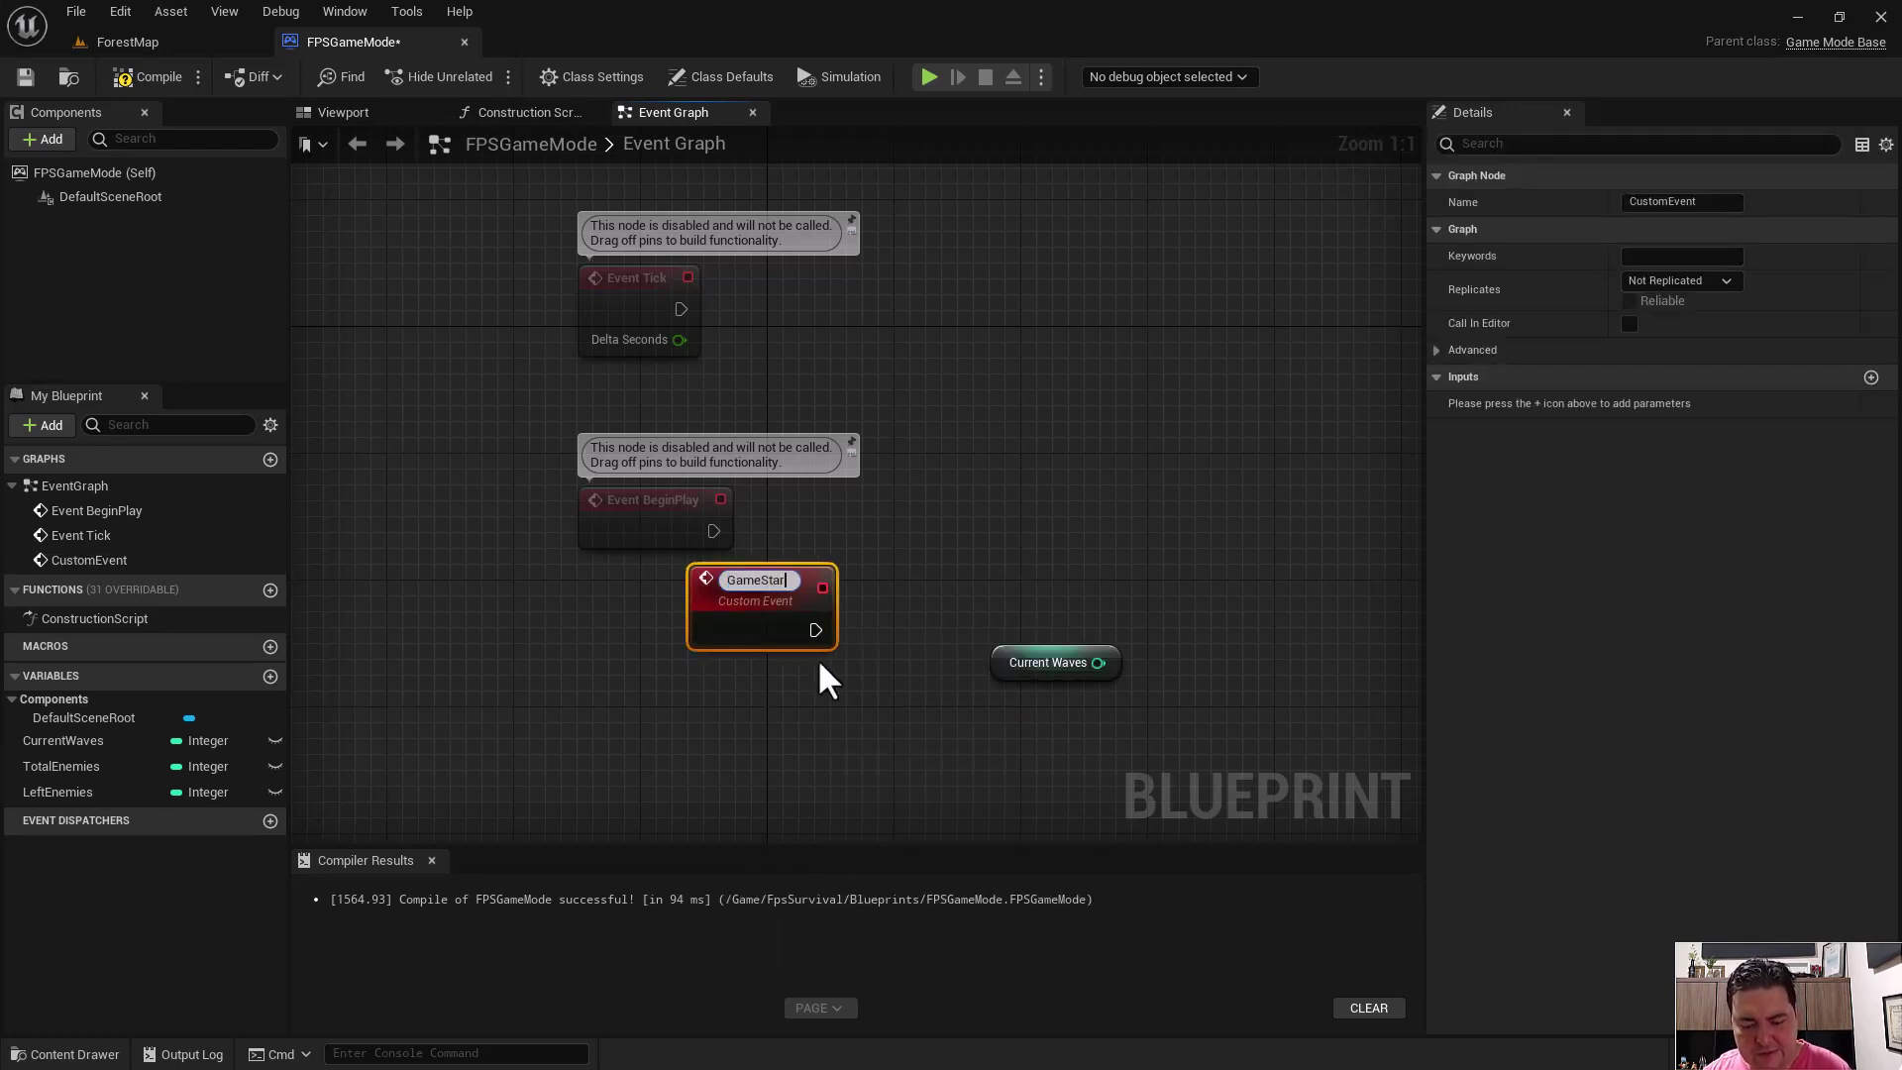
text(t)
key(Return)
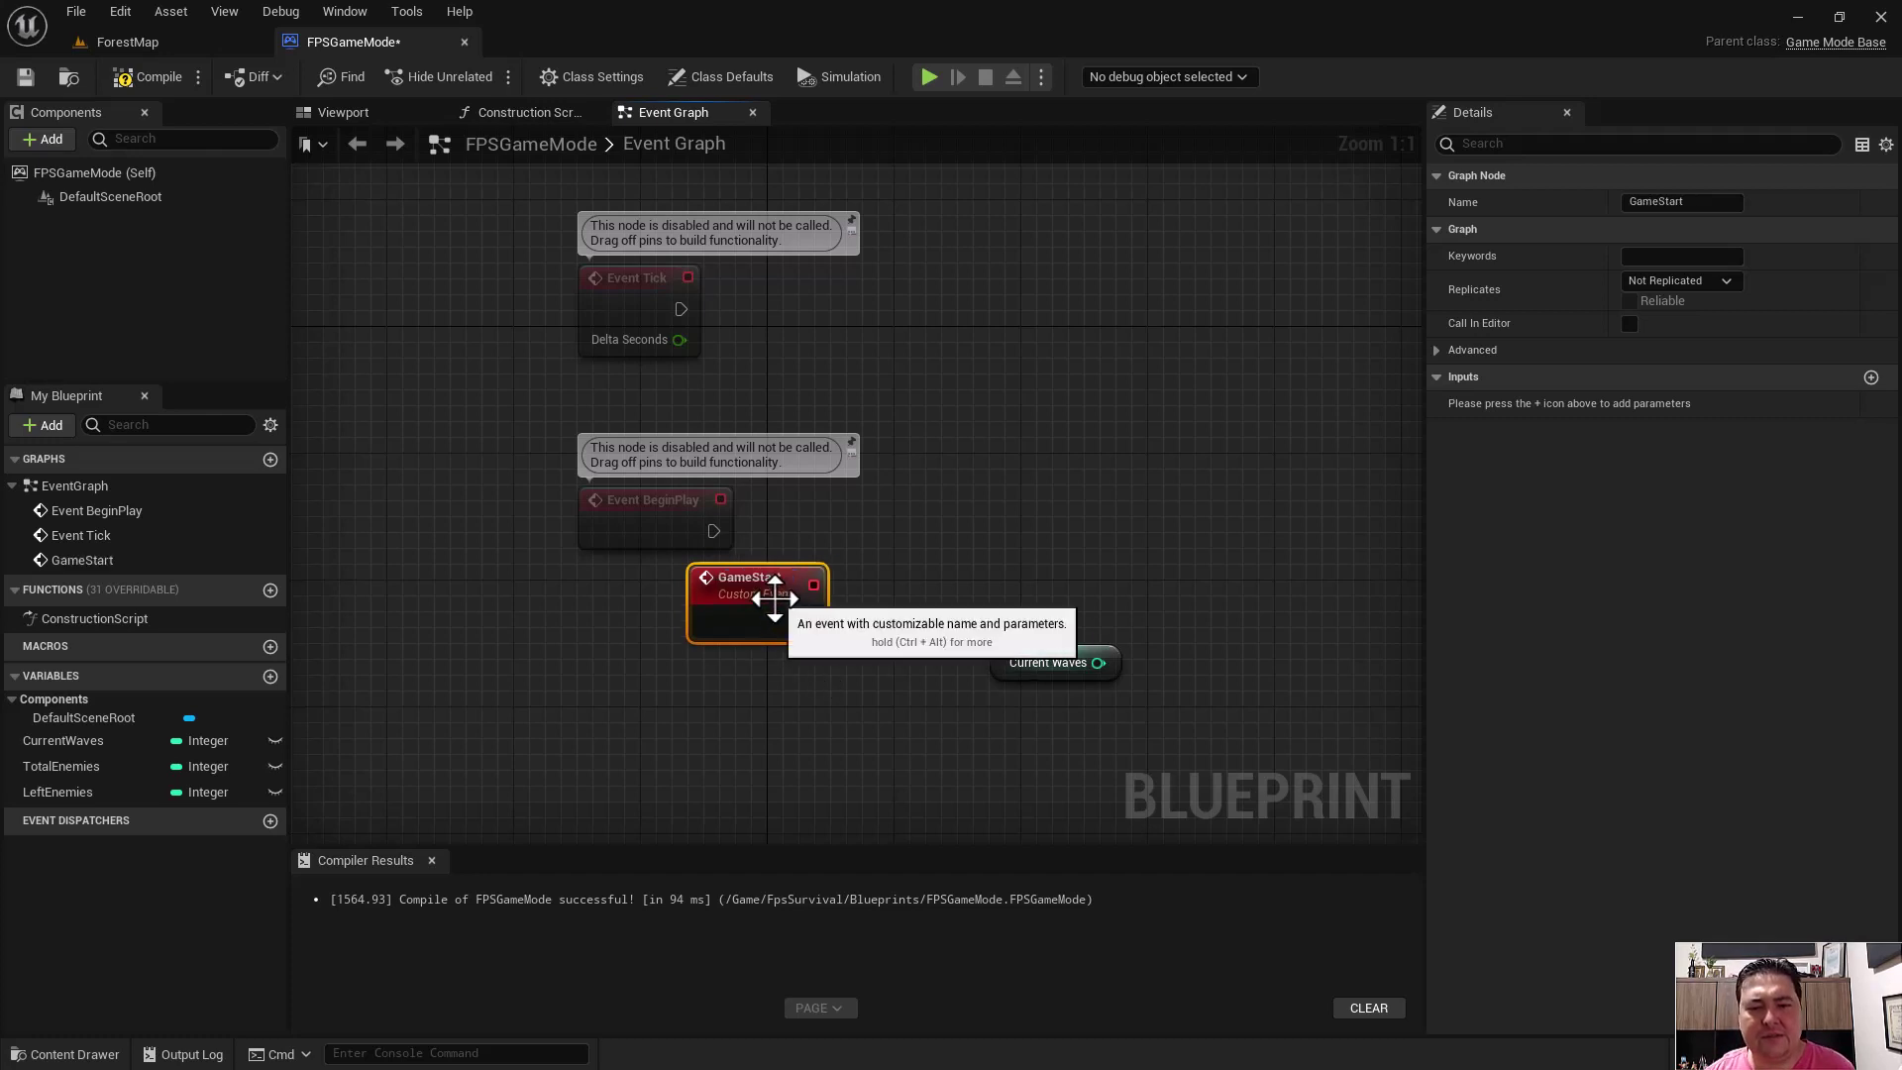
drag(770, 603, 639, 693)
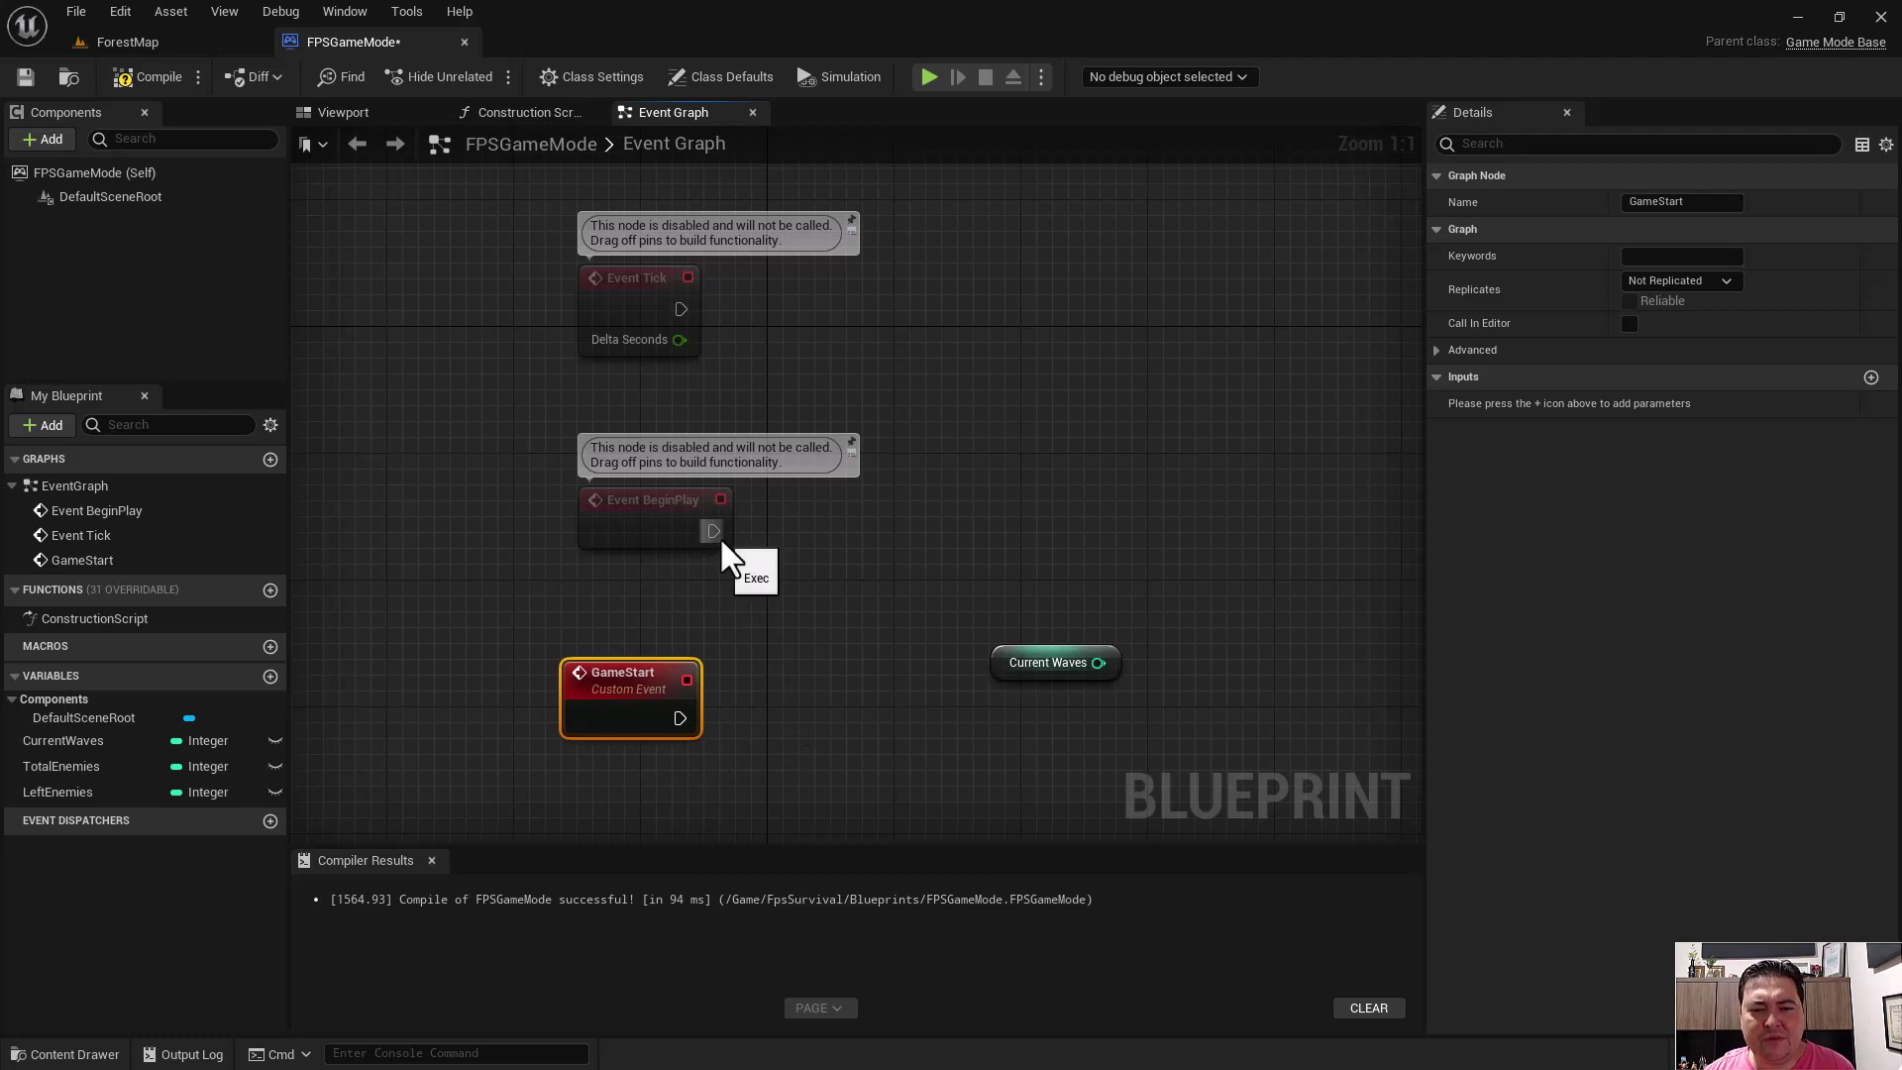
- Rename the GameStart event to StartGame through the Details Name field
drag(713, 531, 996, 548)
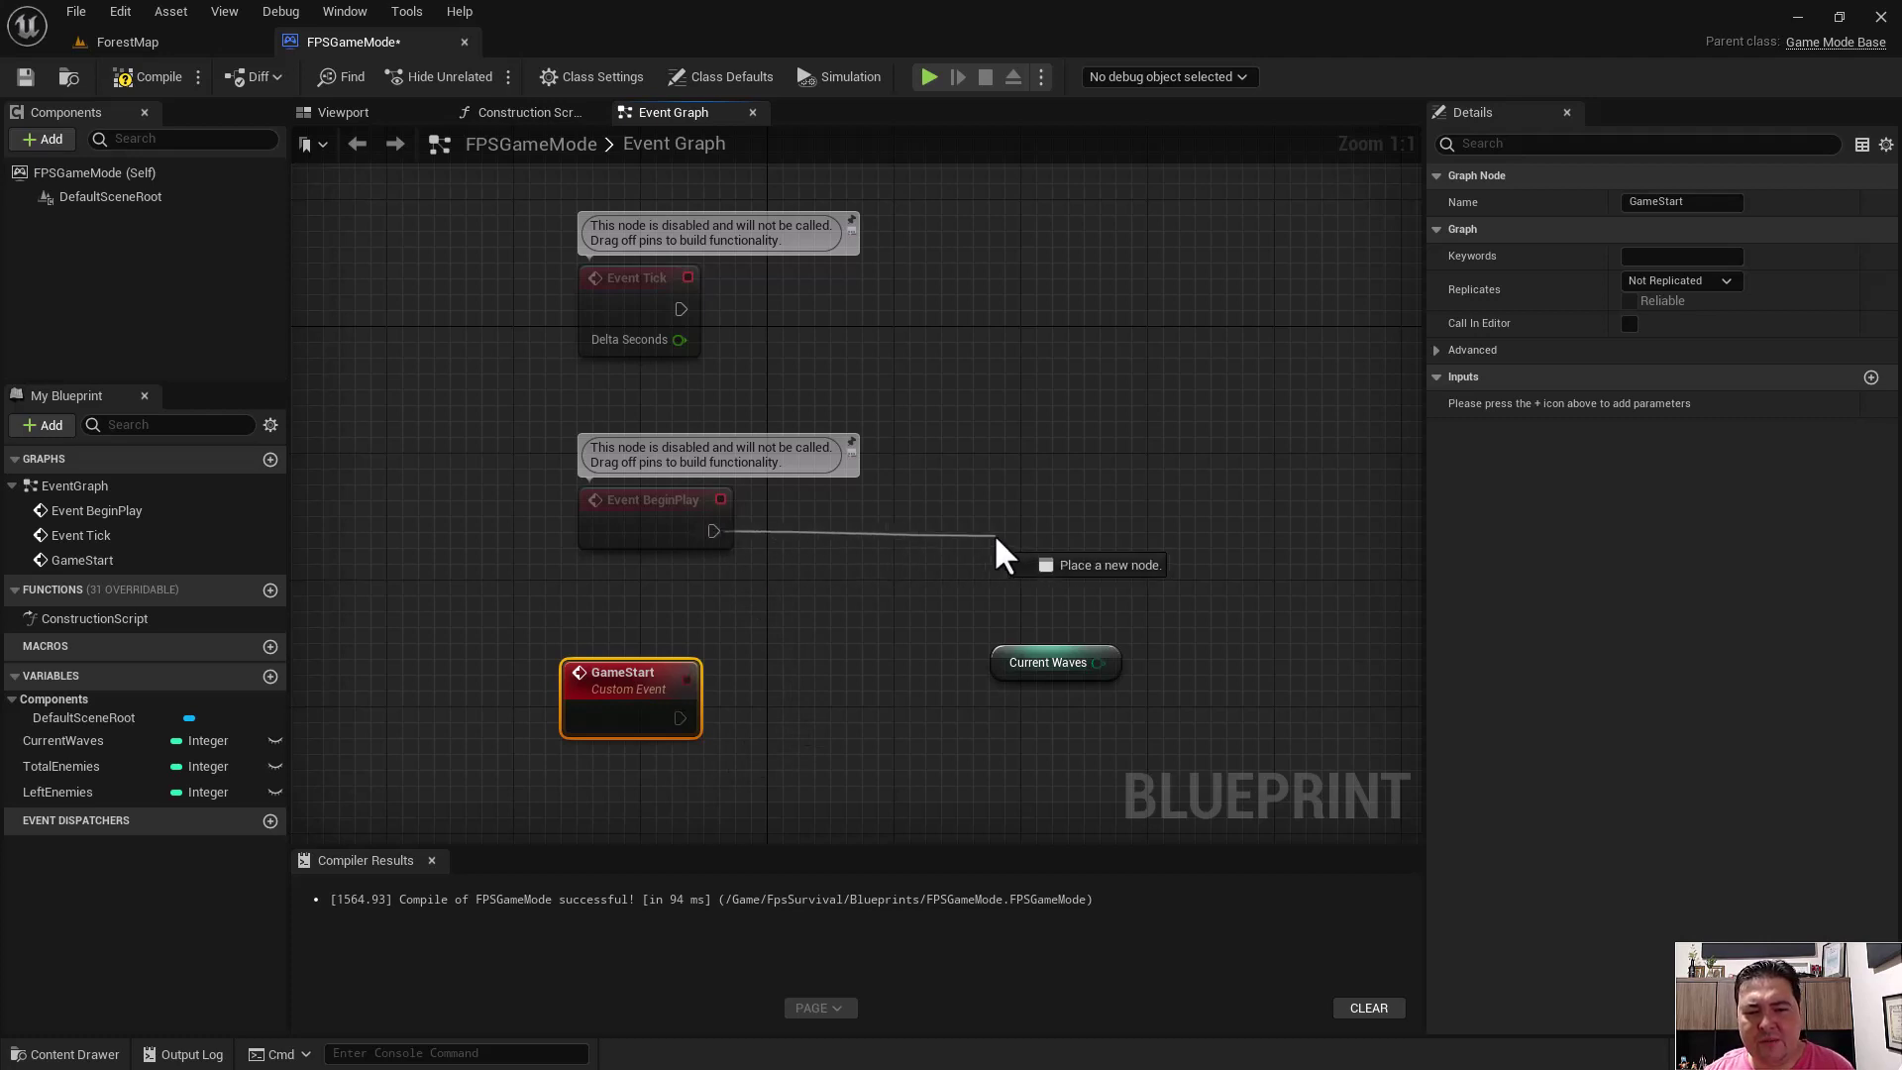
key(Escape)
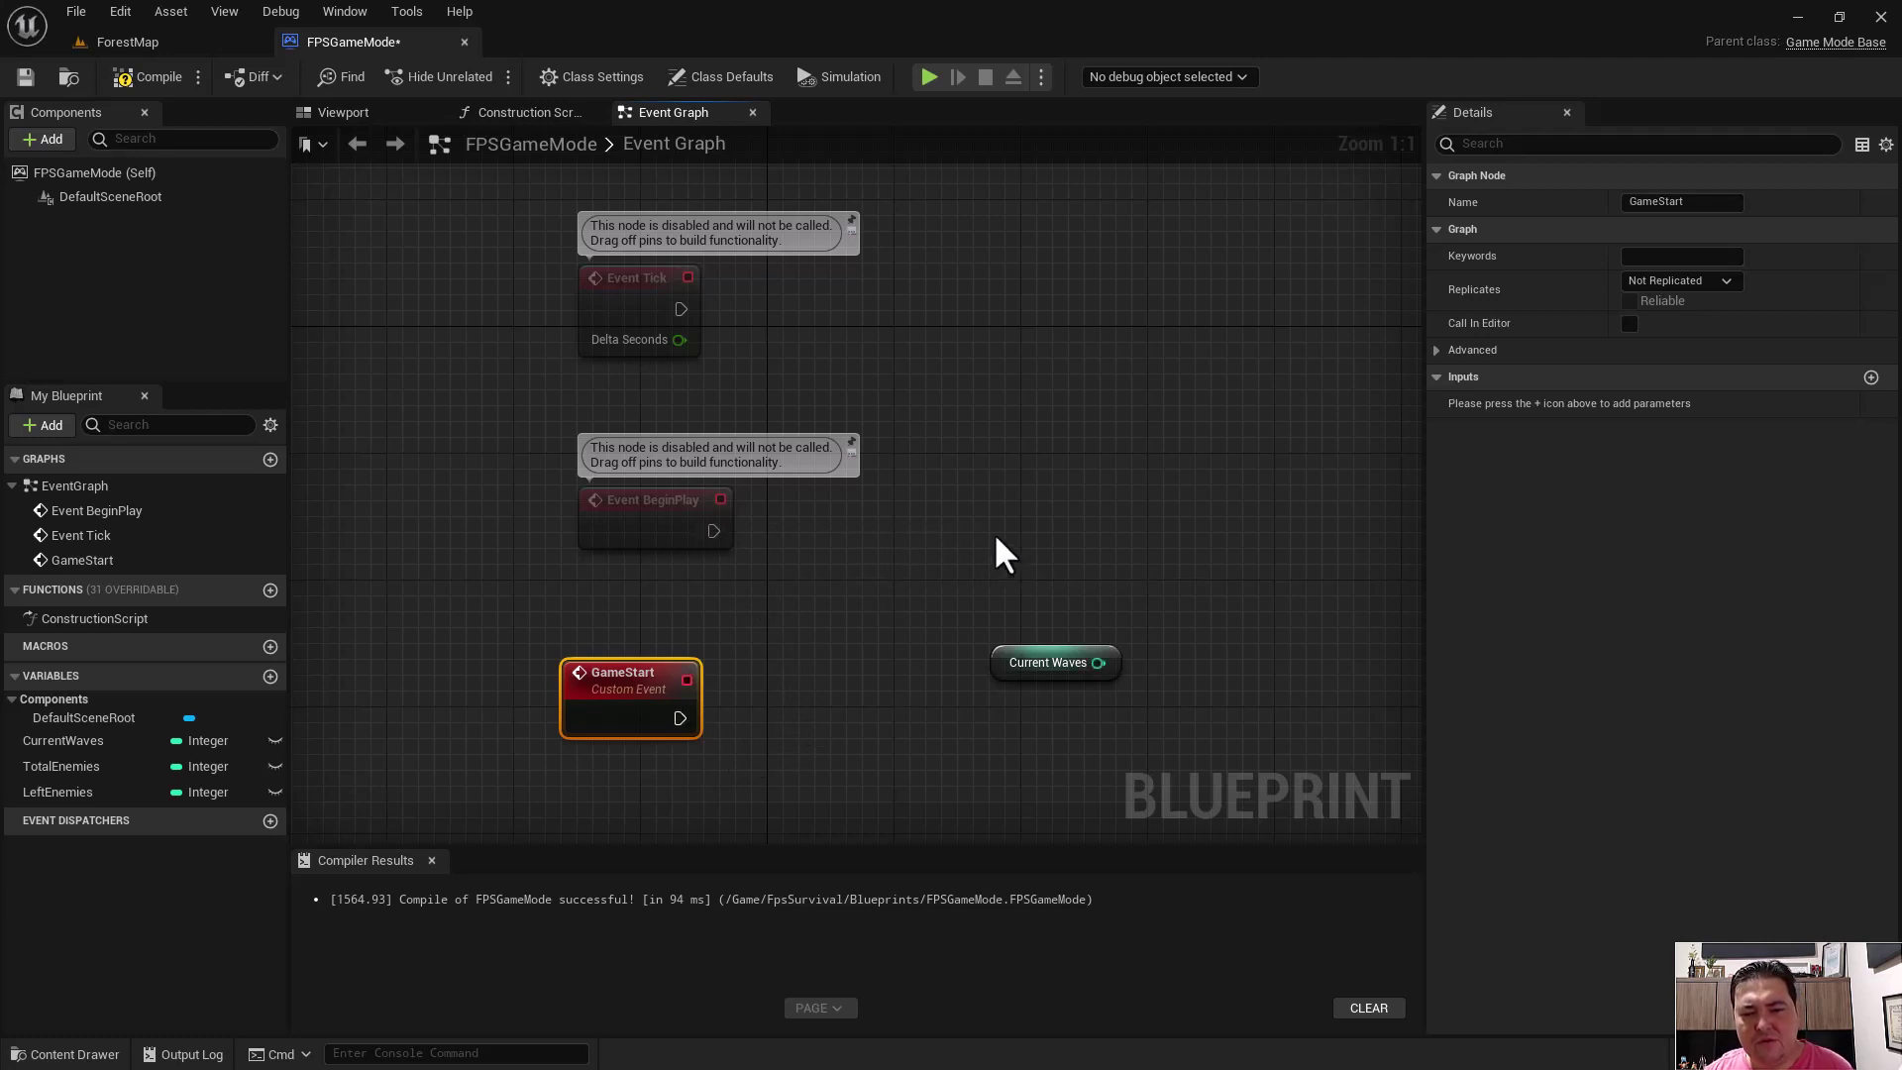
double_click(619, 672)
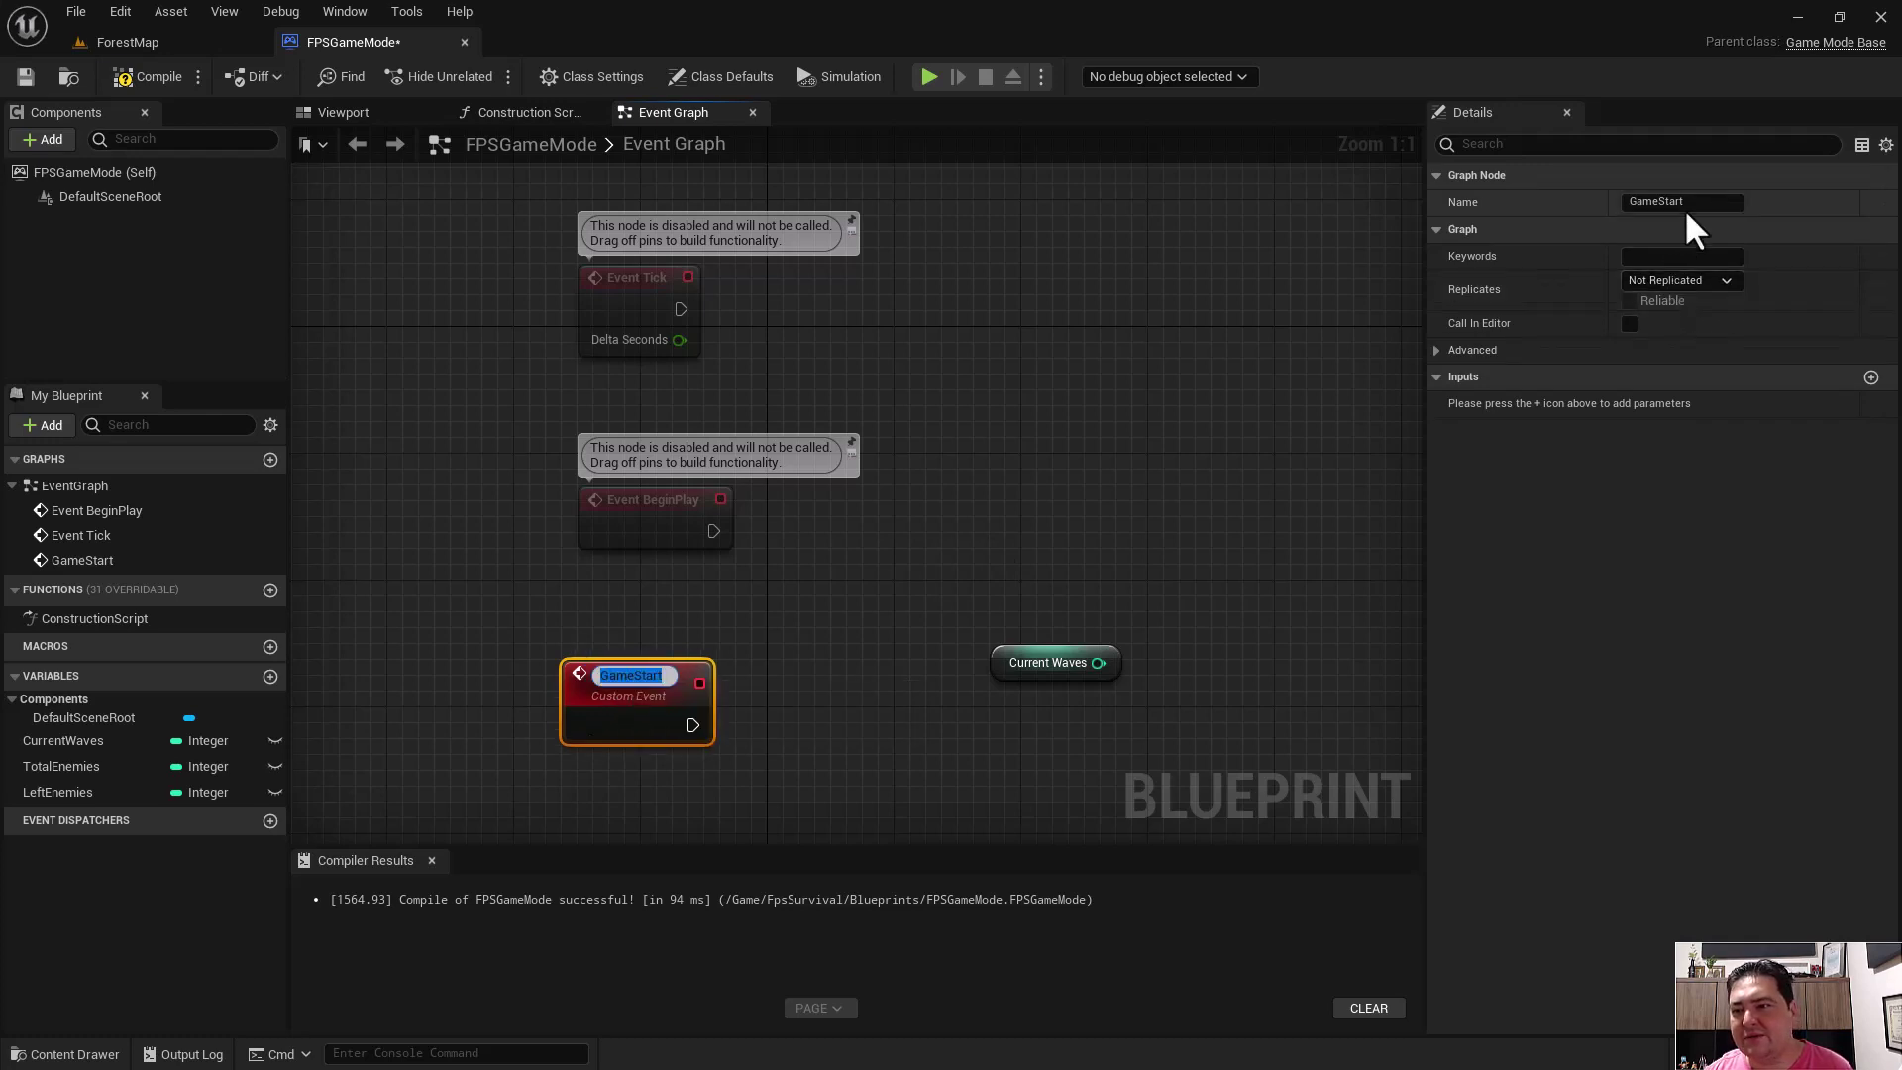
click(1563, 201)
click(1706, 201)
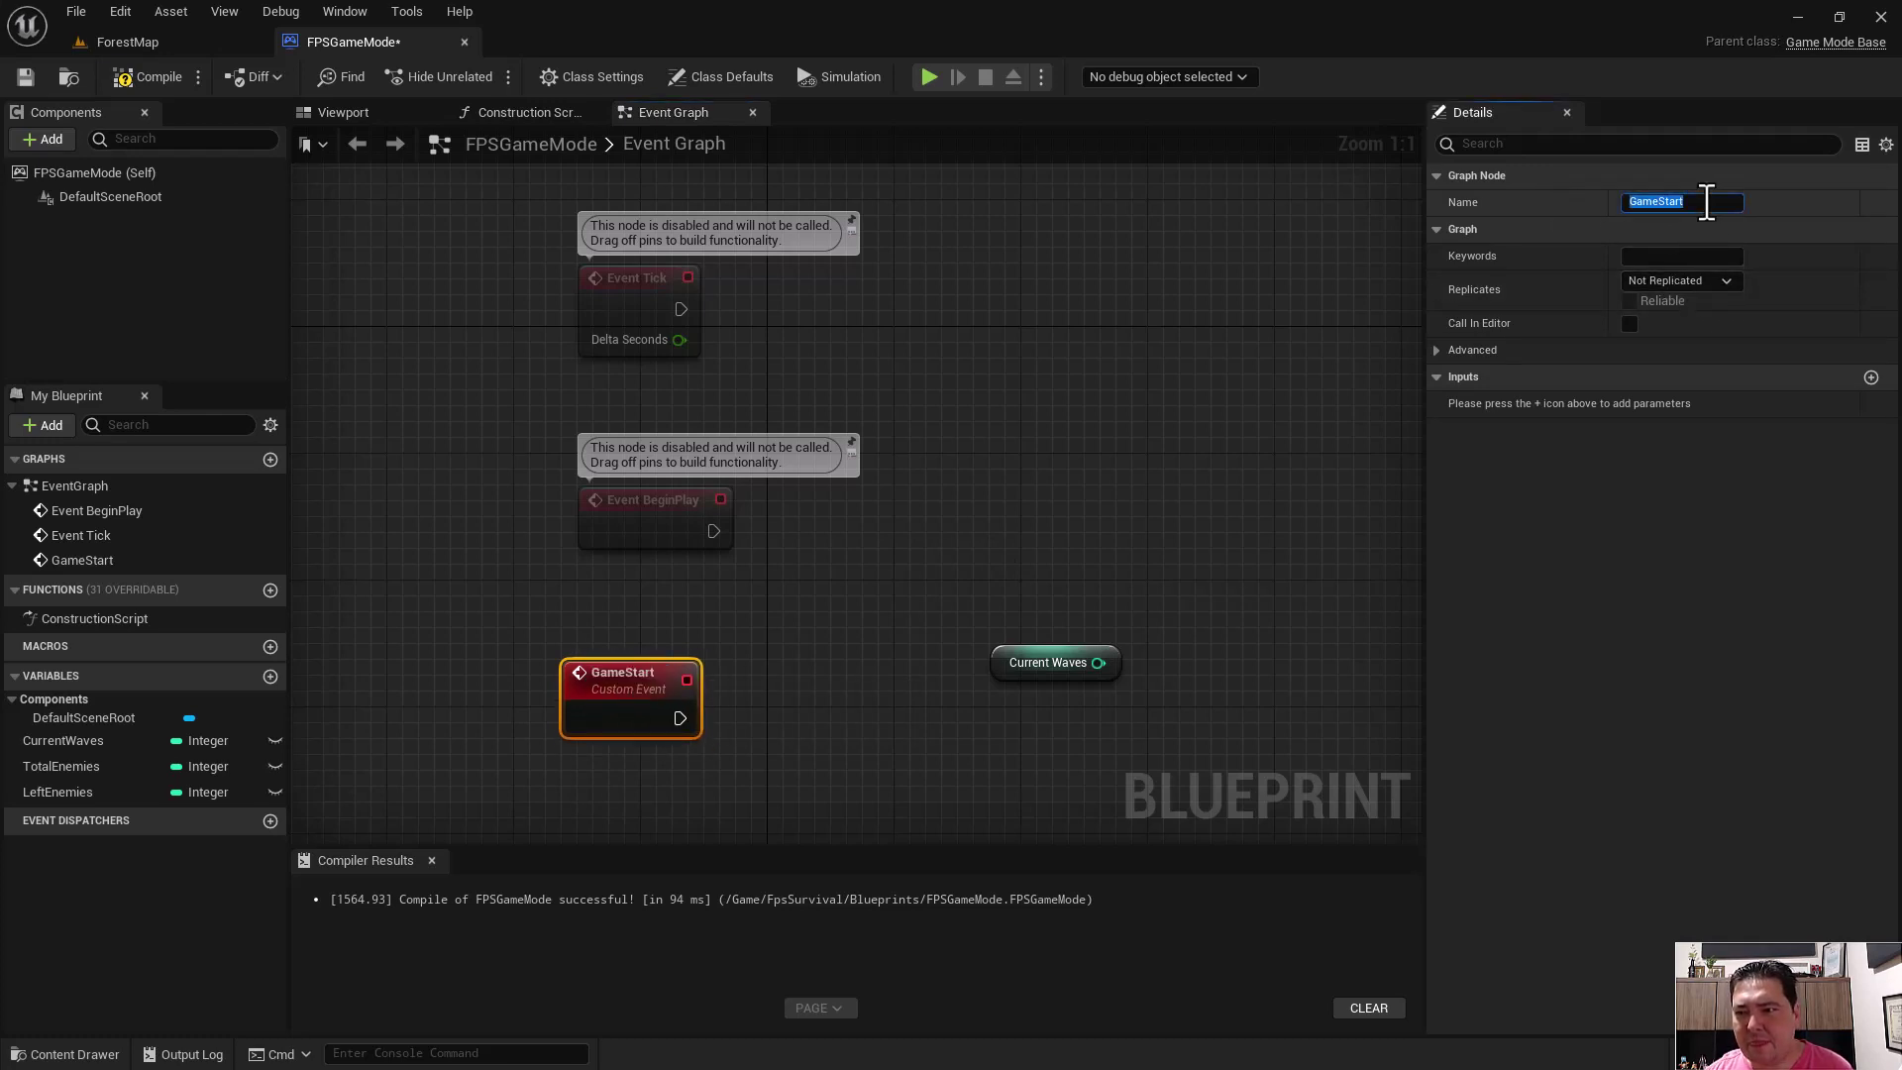
text(StartGame)
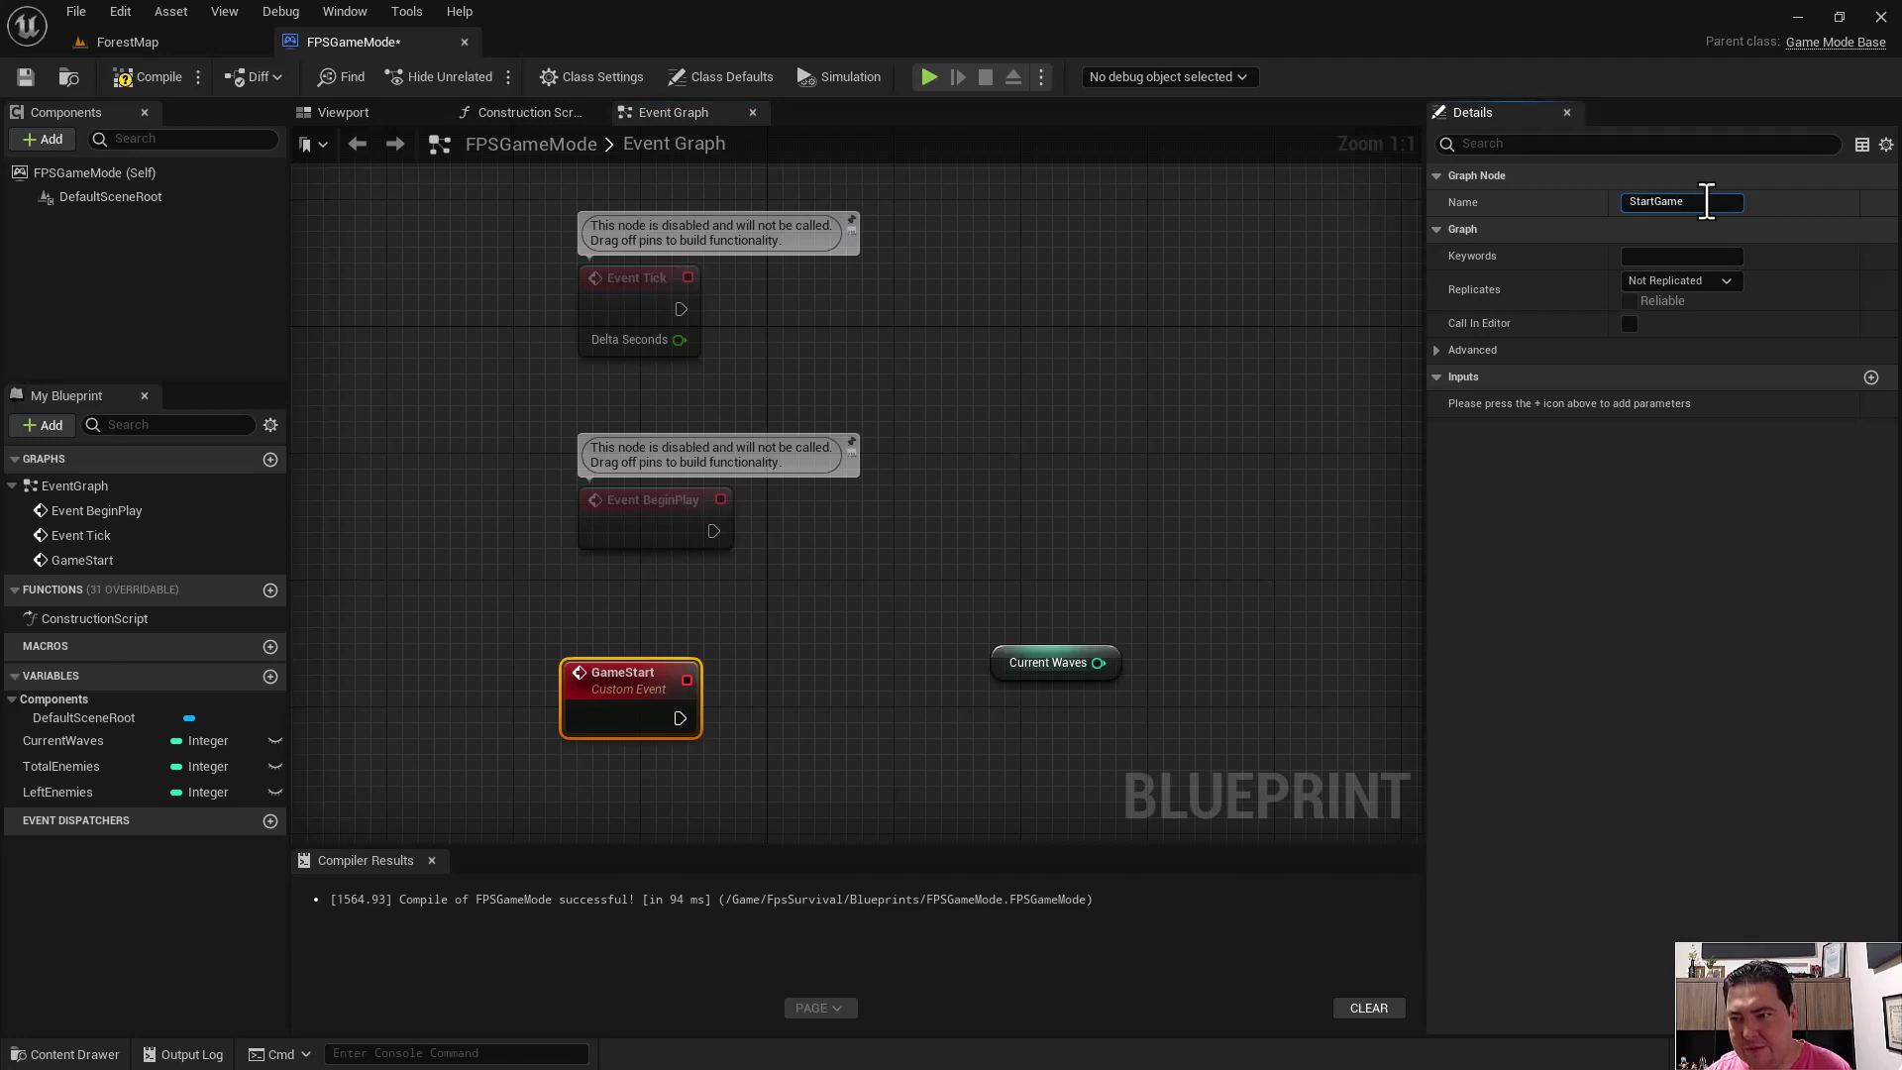
key(Return)
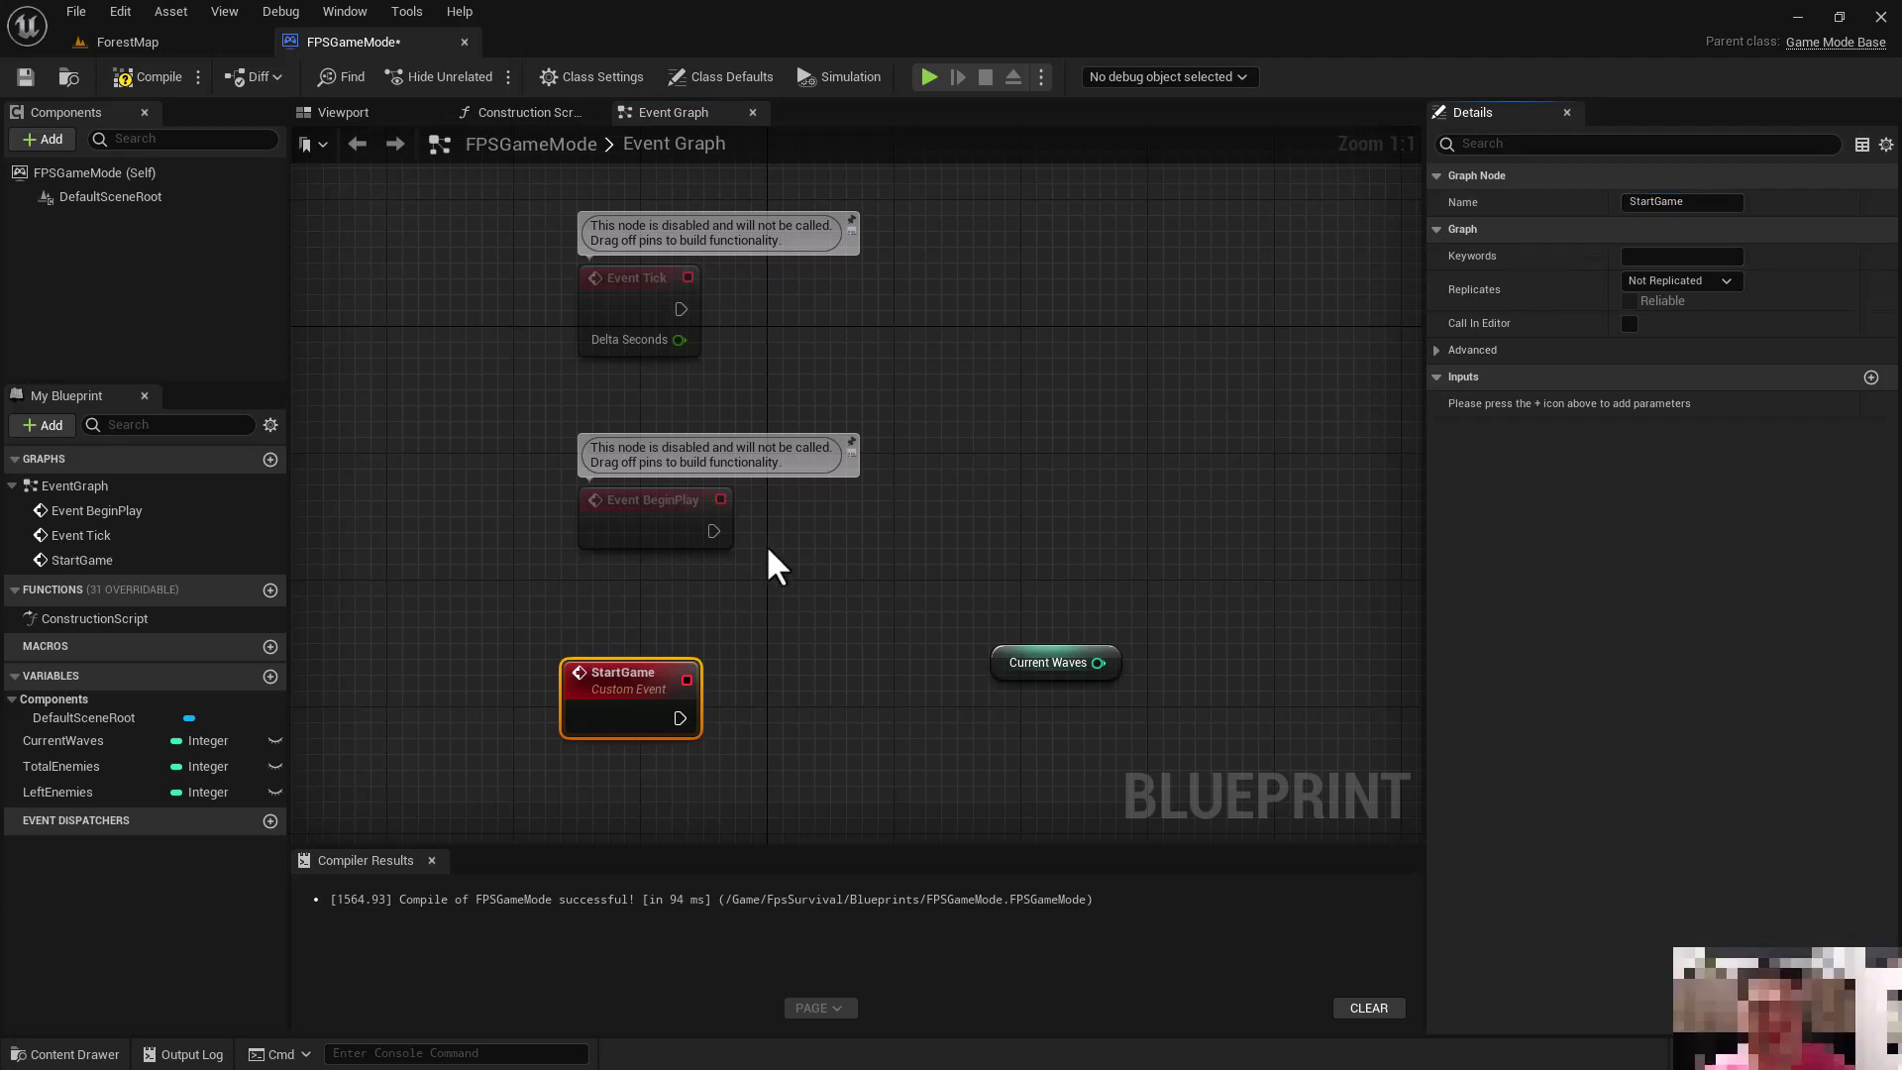
click(1351, 550)
- Wire Event BeginPlay into a new Start Game call node
drag(713, 531, 930, 533)
text(start)
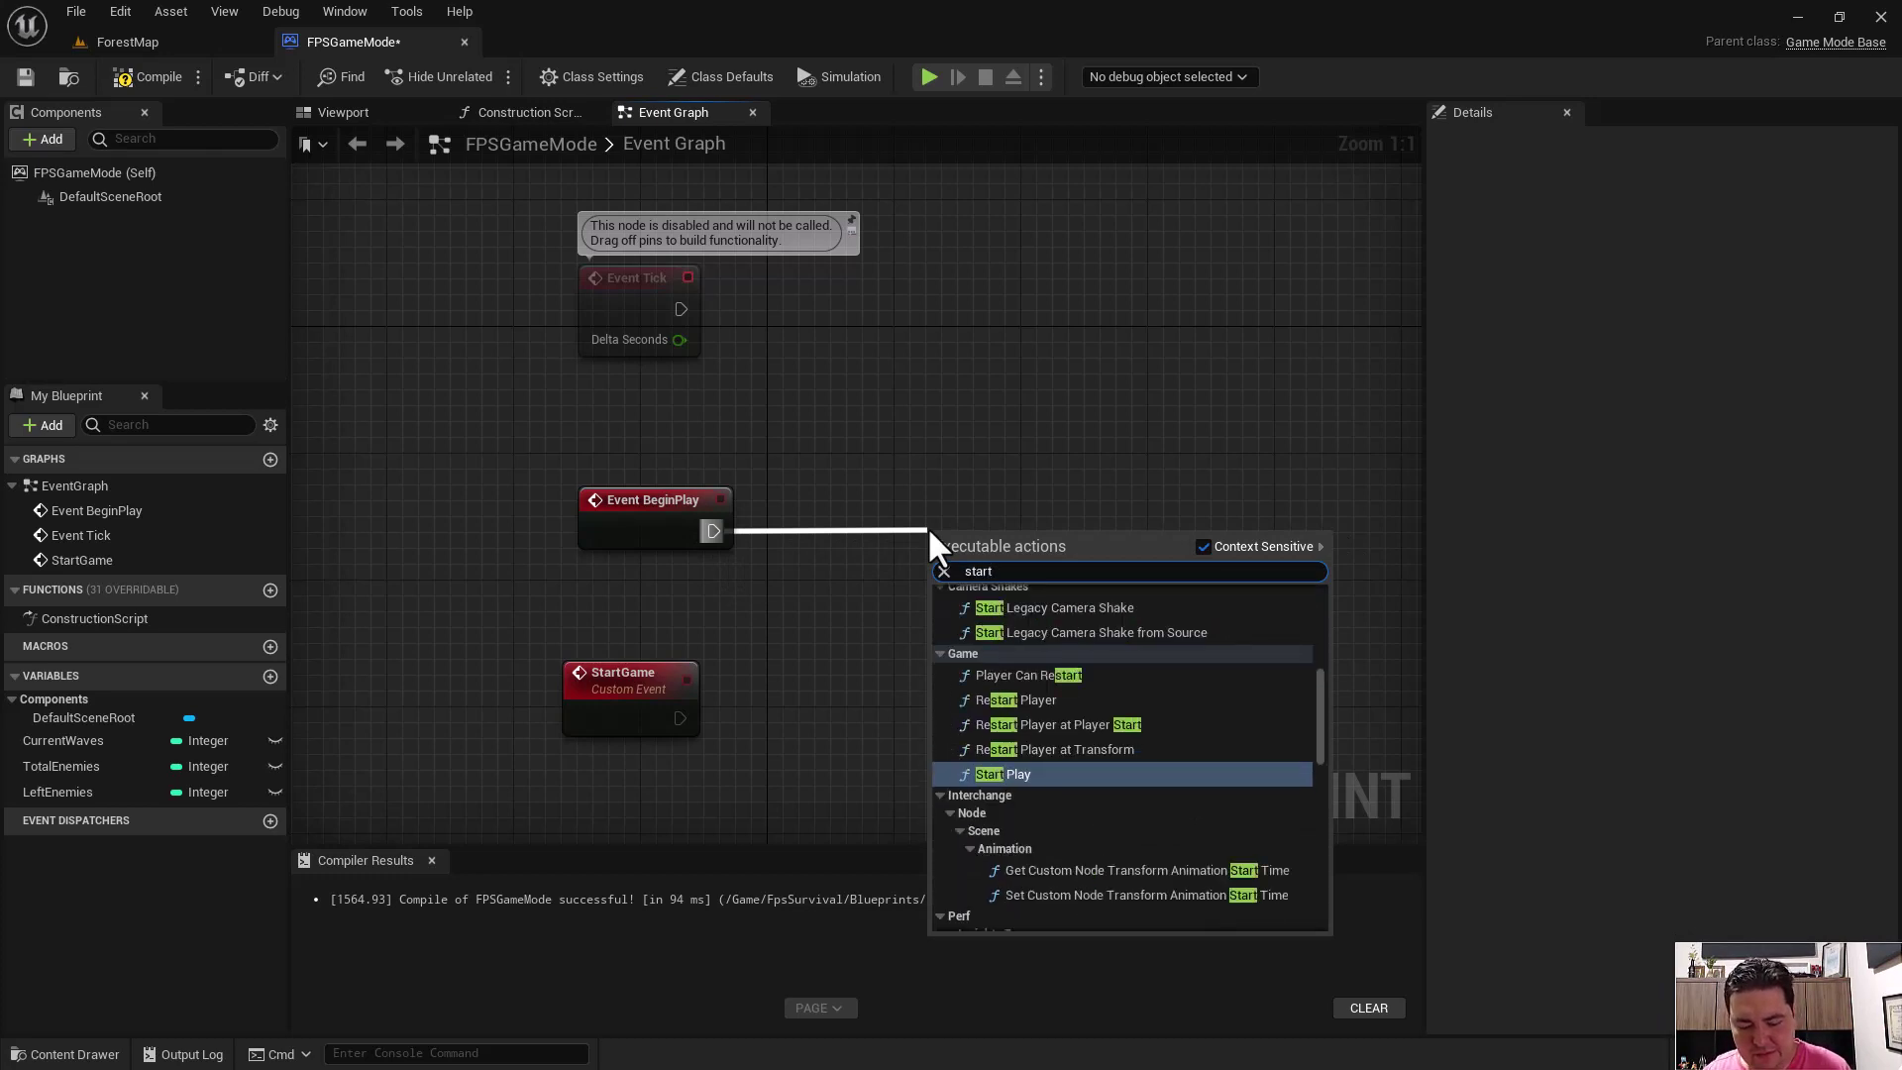
text( game)
key(Return)
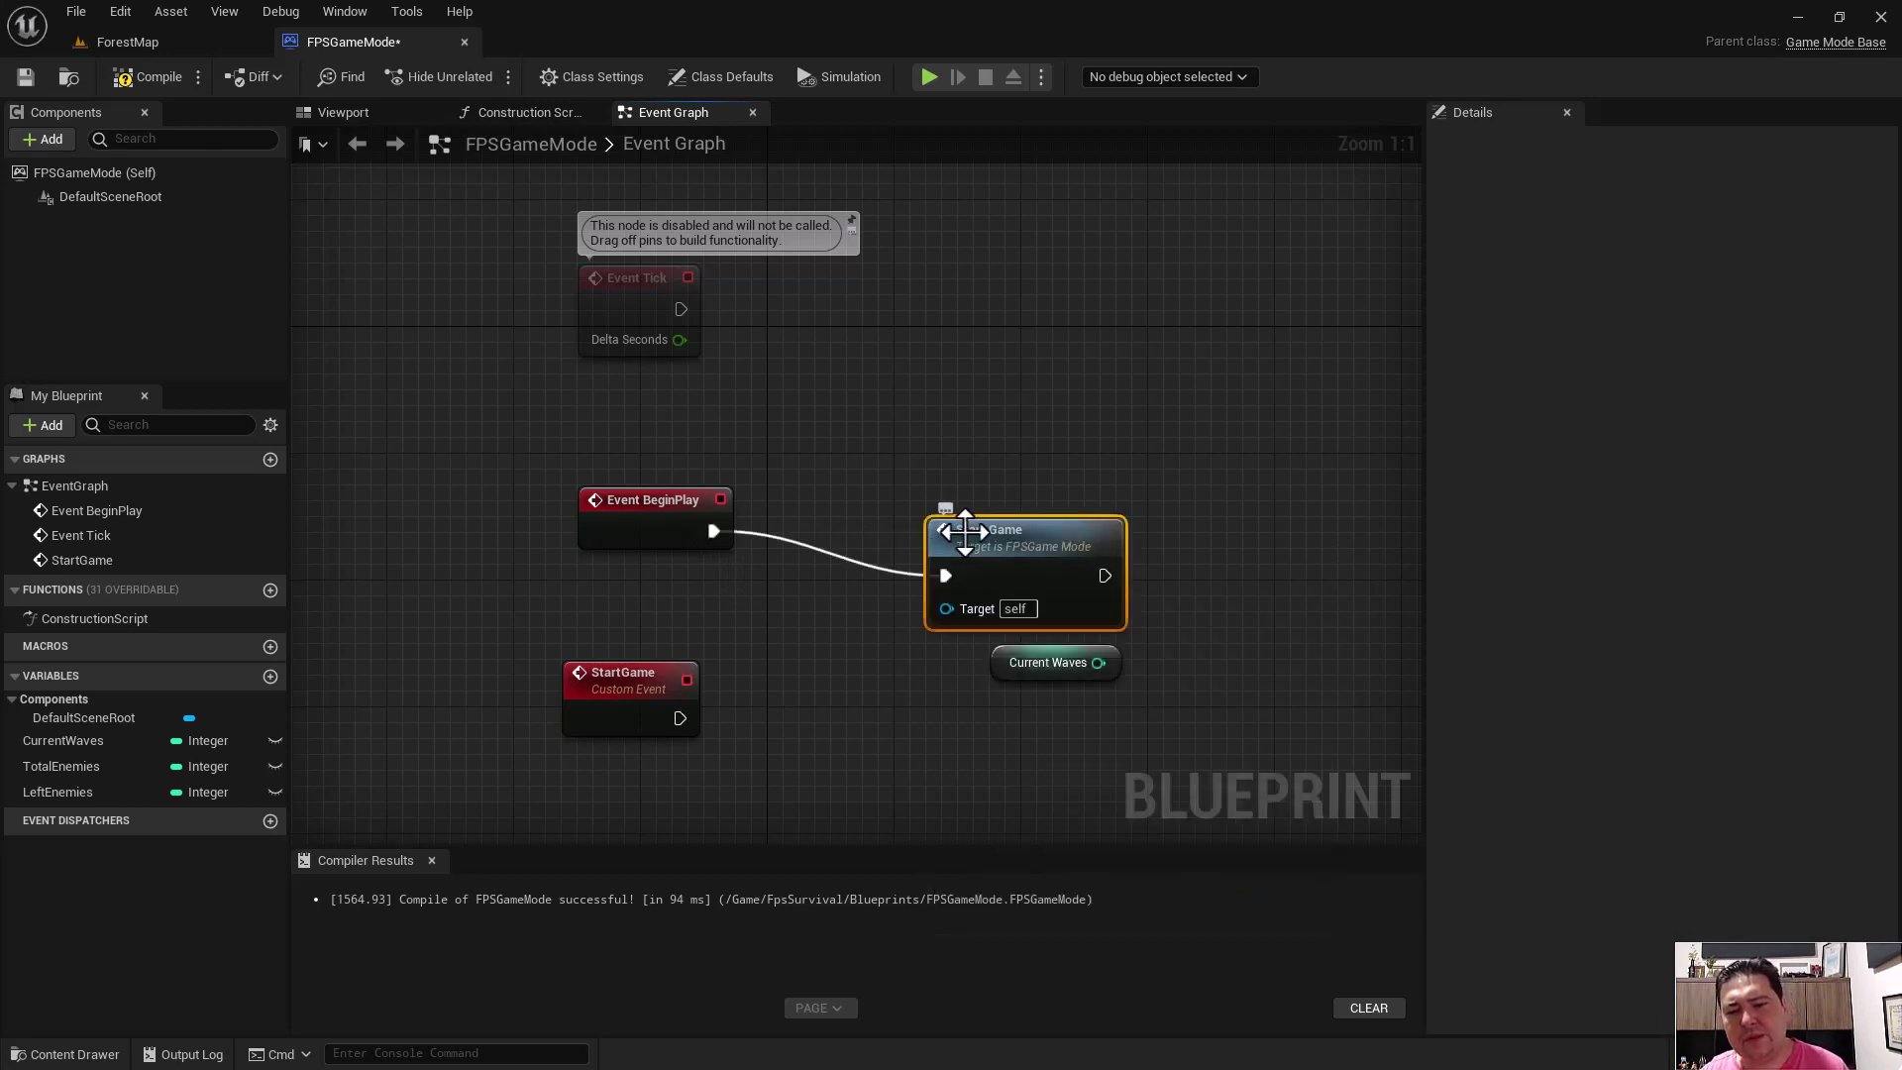
drag(941, 525, 926, 478)
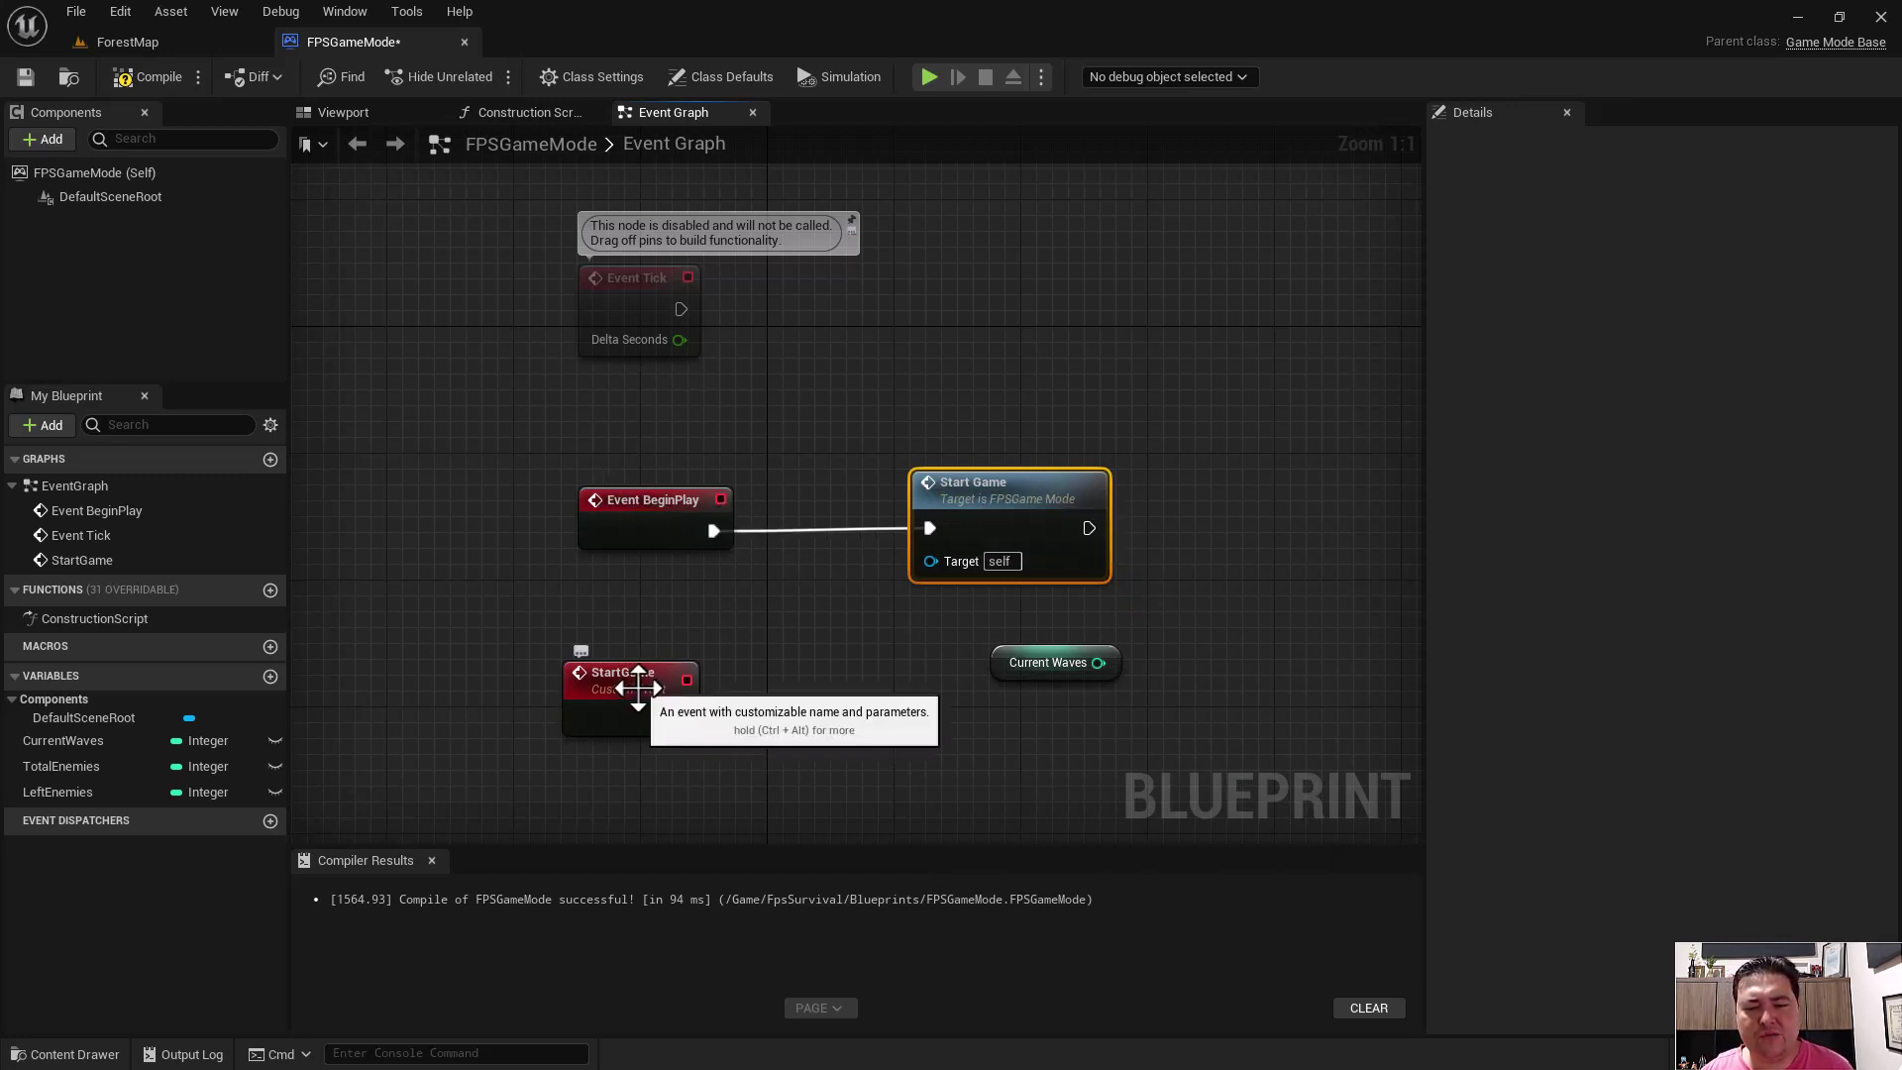
- Arrange the StartGame event with the Current Waves getter directly beneath it
drag(643, 690, 657, 736)
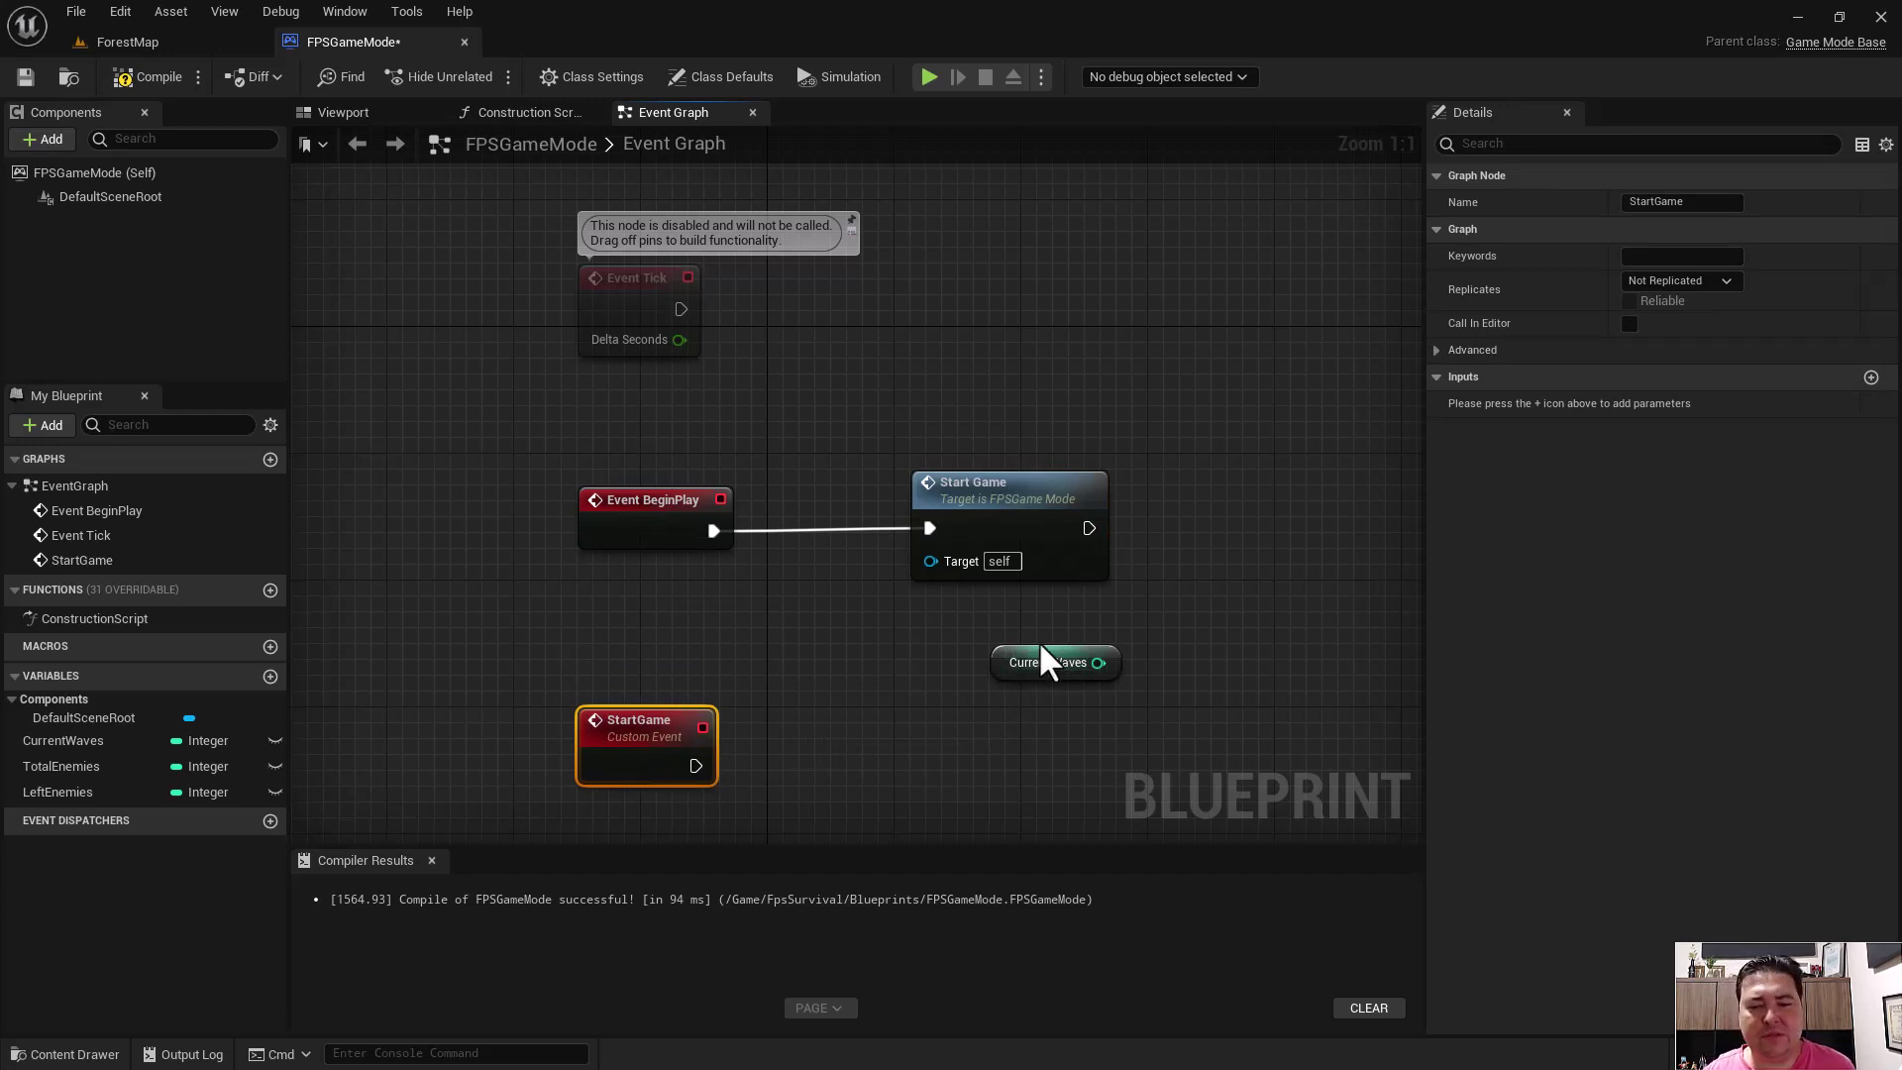
right_drag(925, 713, 926, 384)
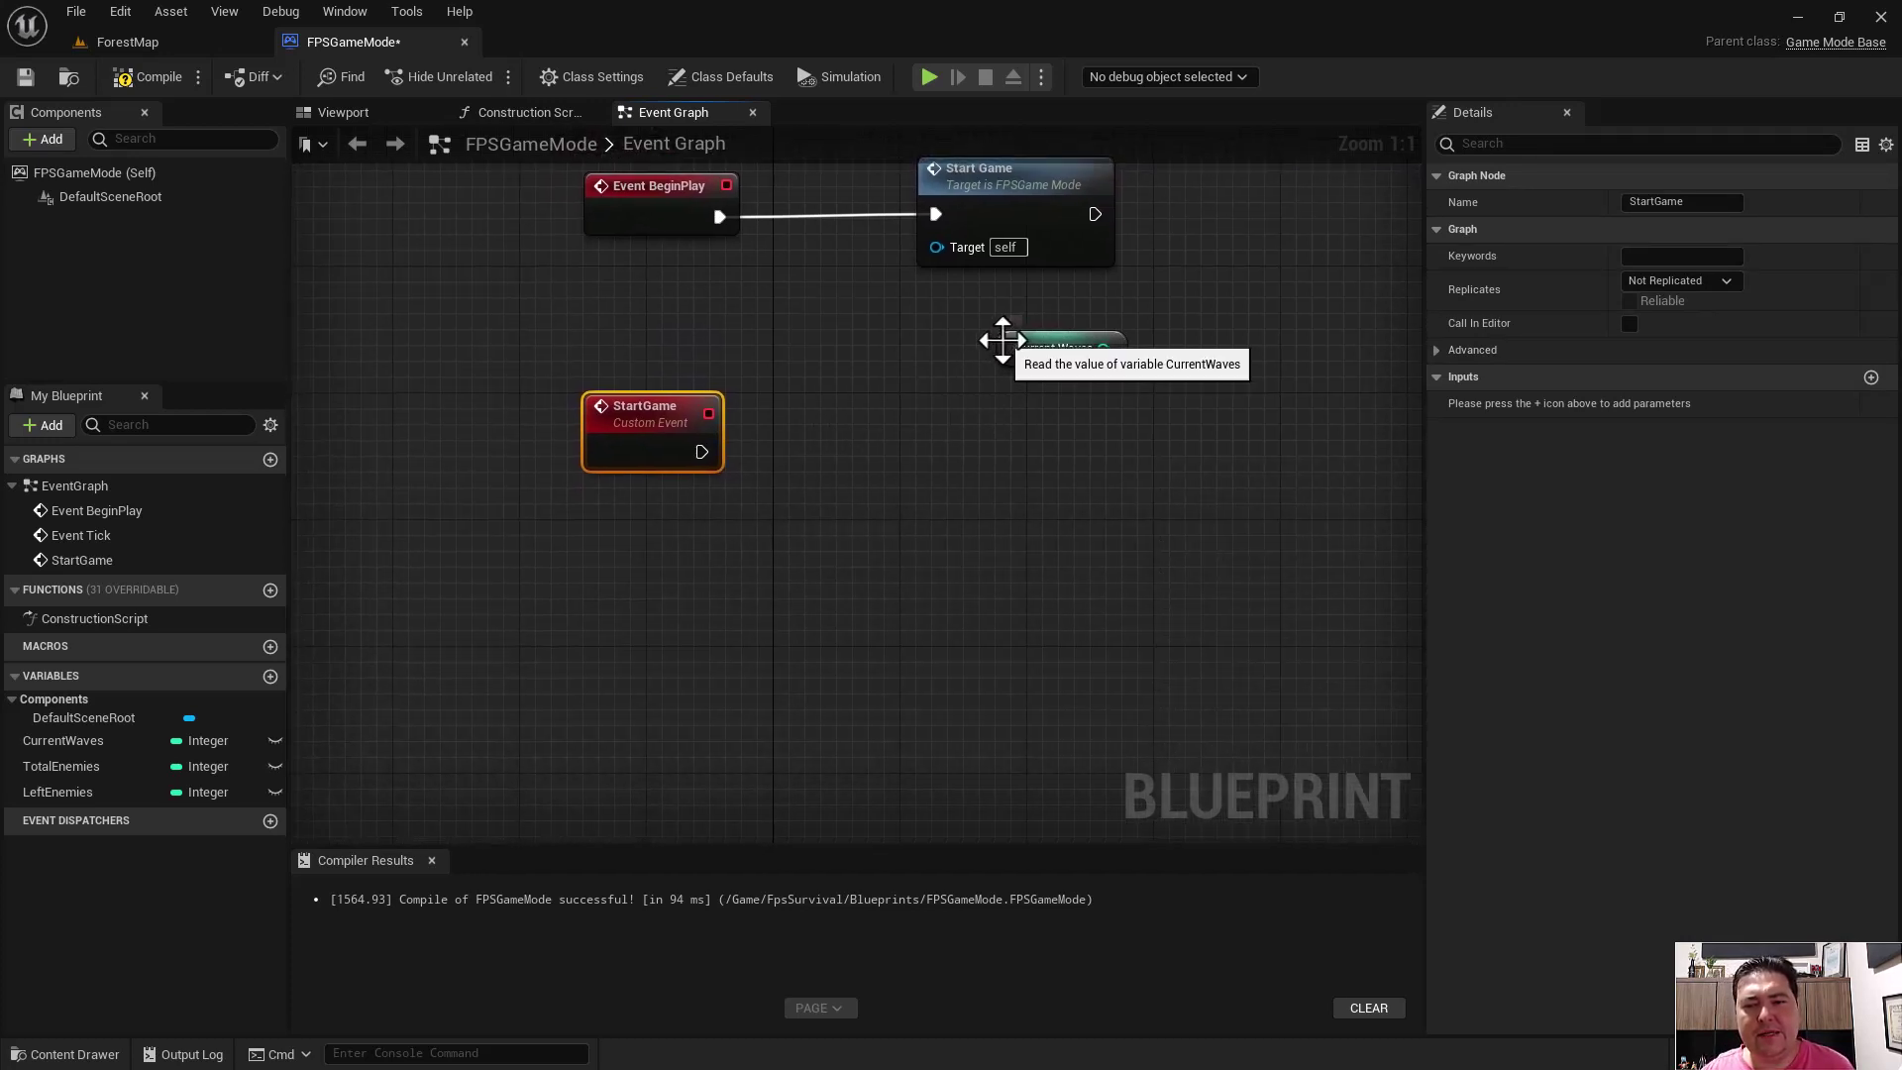
drag(1003, 347, 591, 617)
right_drag(837, 512, 844, 523)
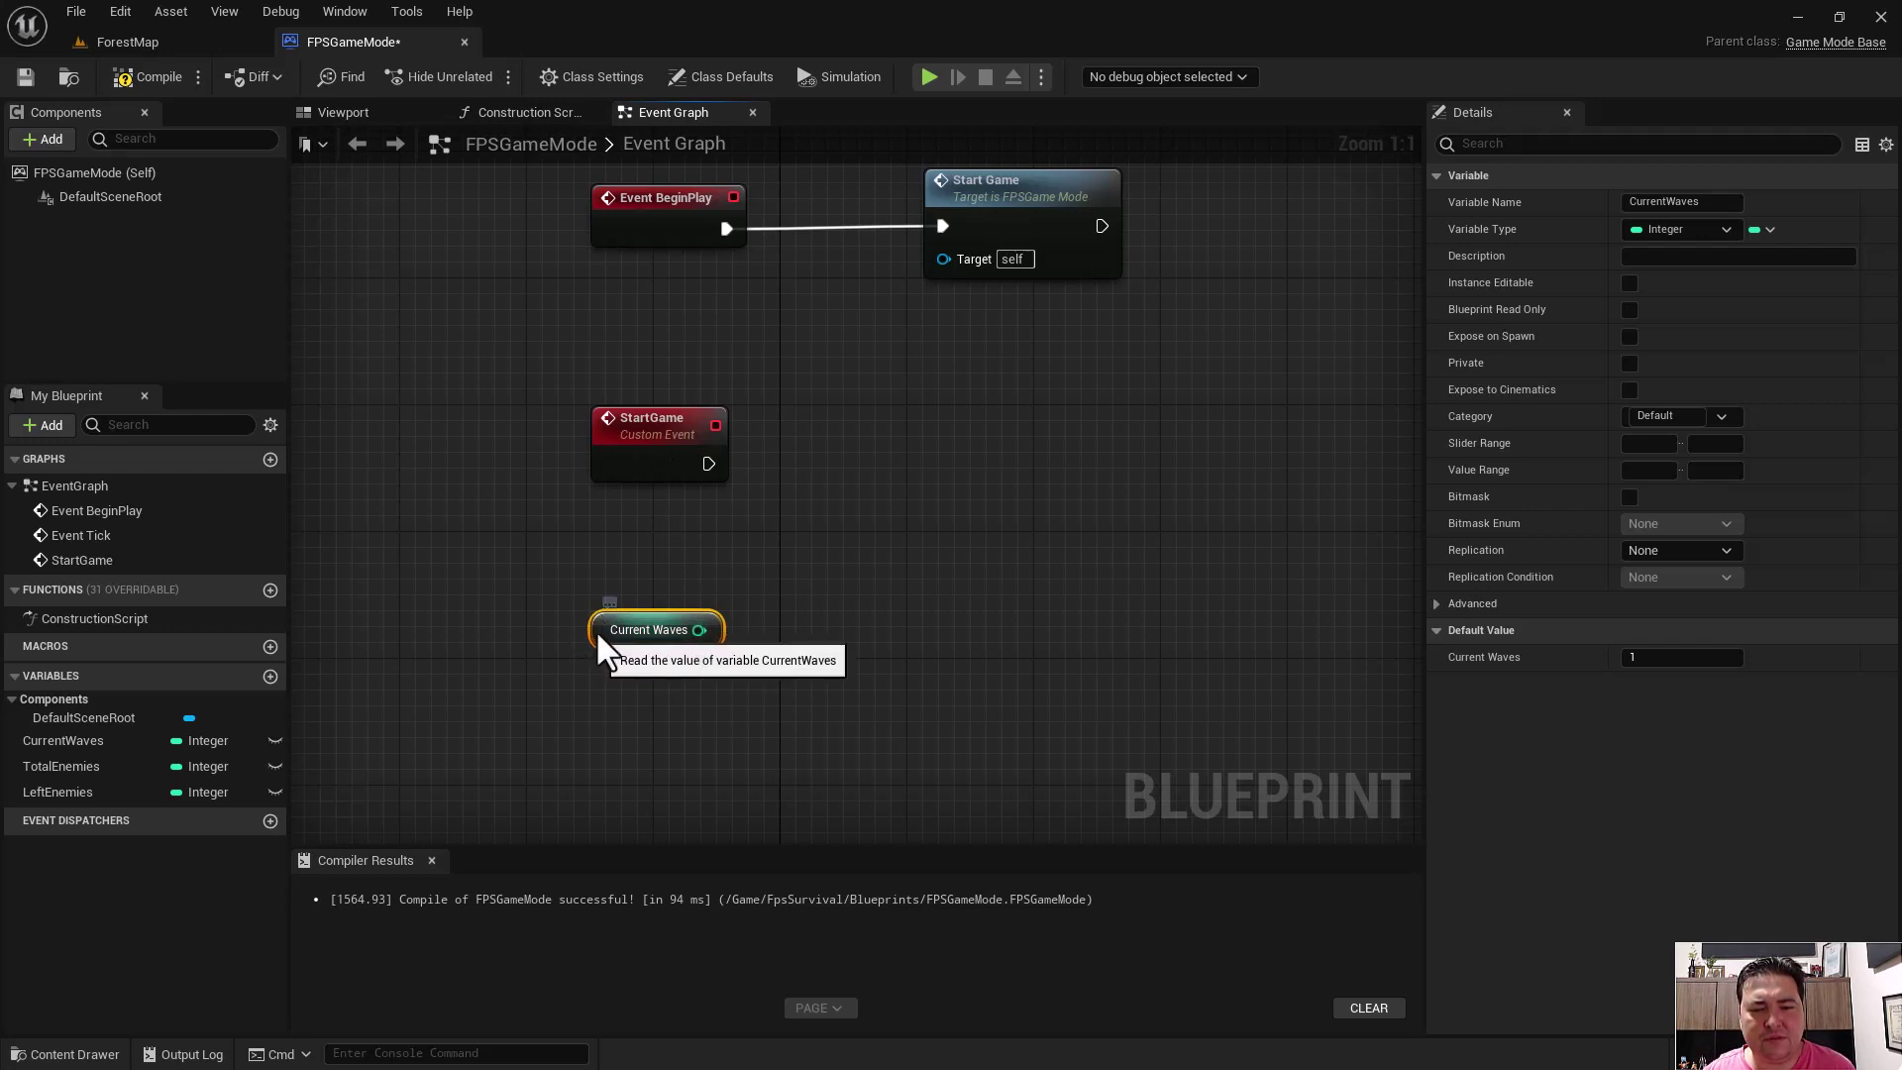
drag(596, 628, 595, 591)
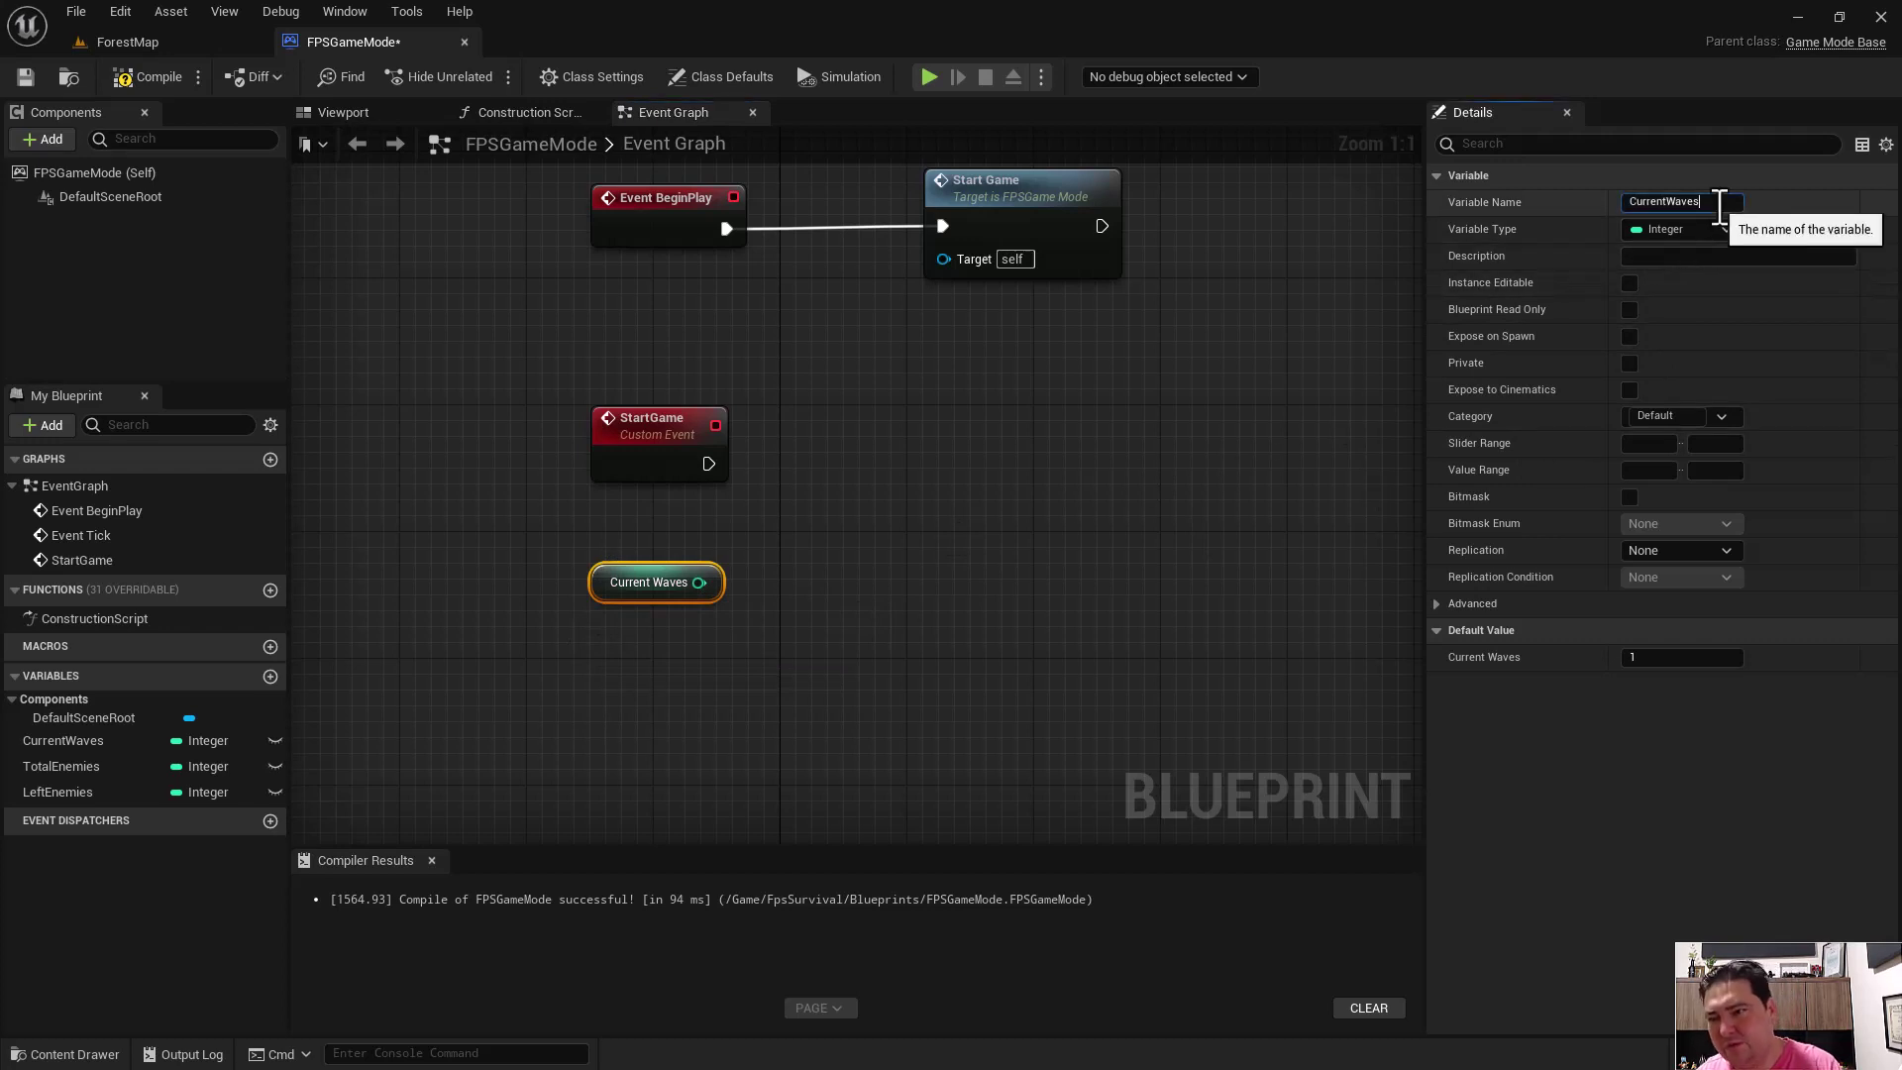
- Rename the variable to CurrentWave and feed its getter into a Multiply node with B set to 4
key(Return)
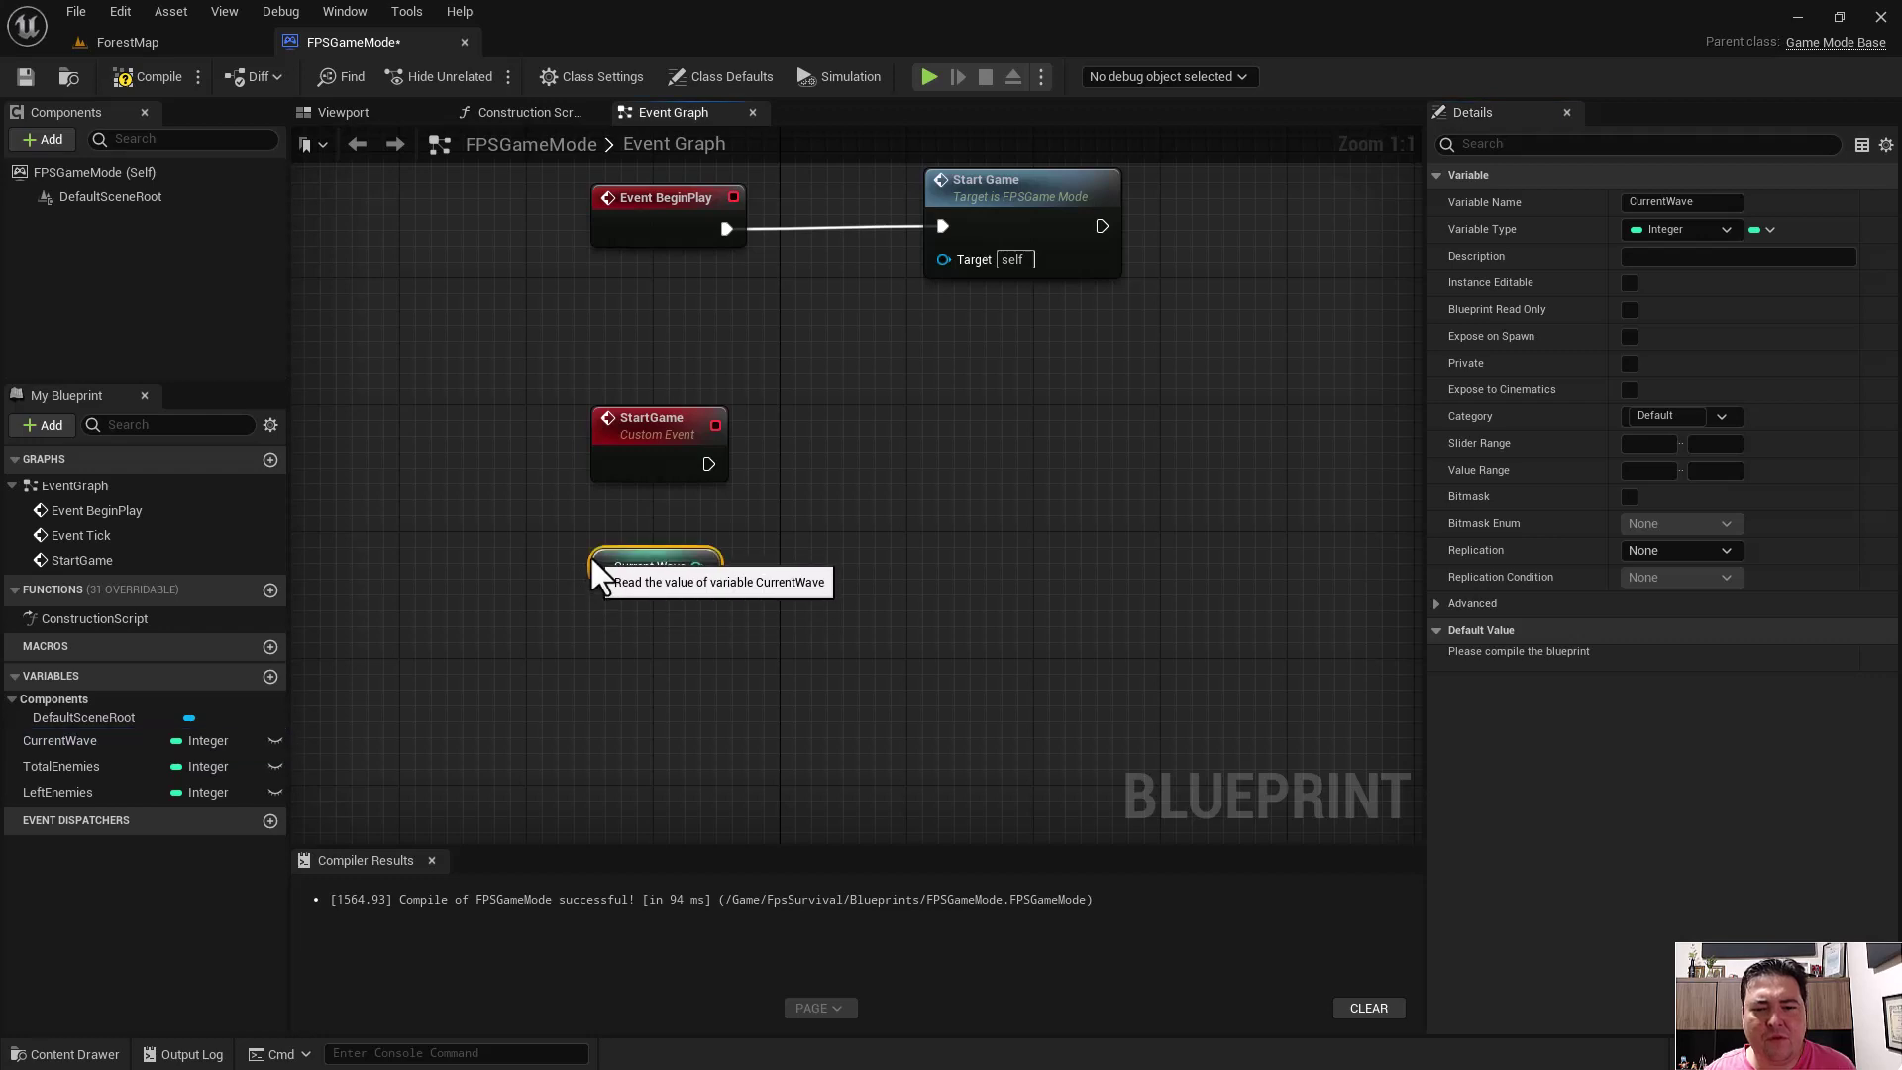
click(589, 579)
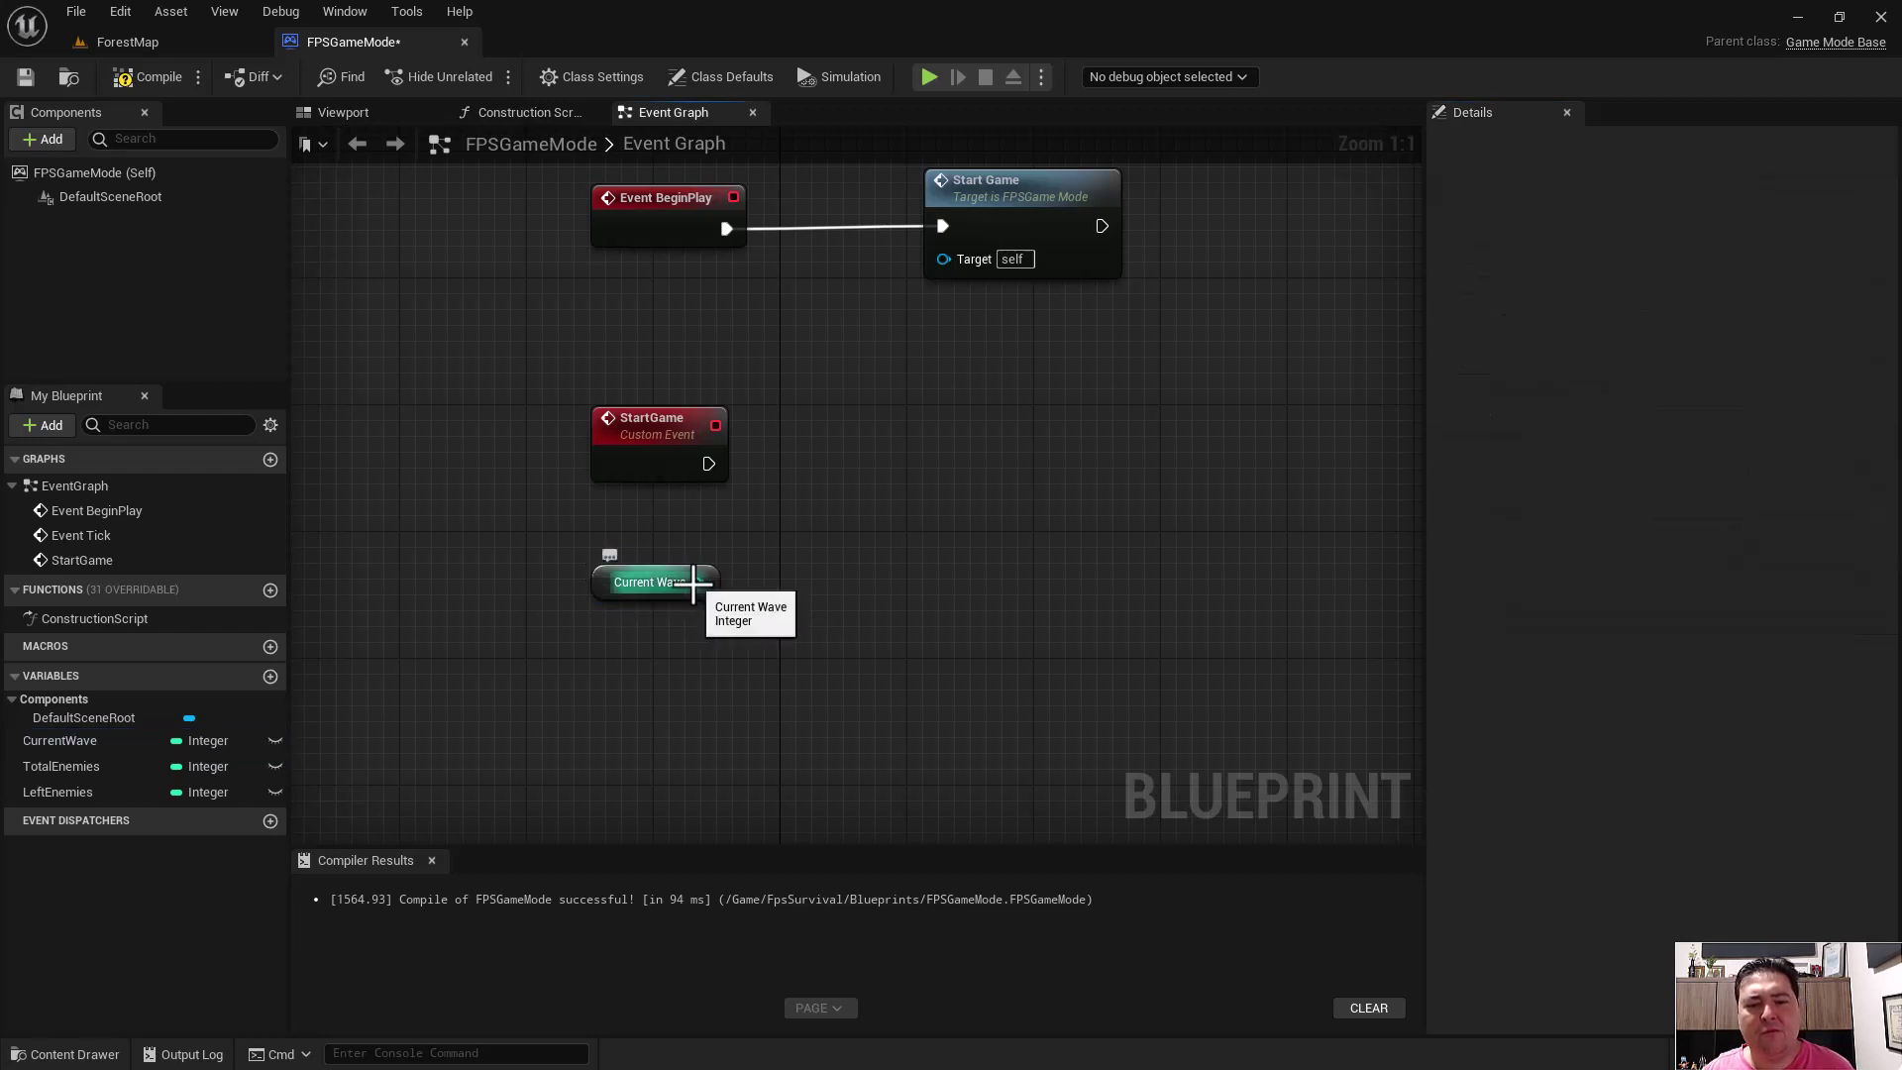
drag(697, 582, 924, 580)
text(*)
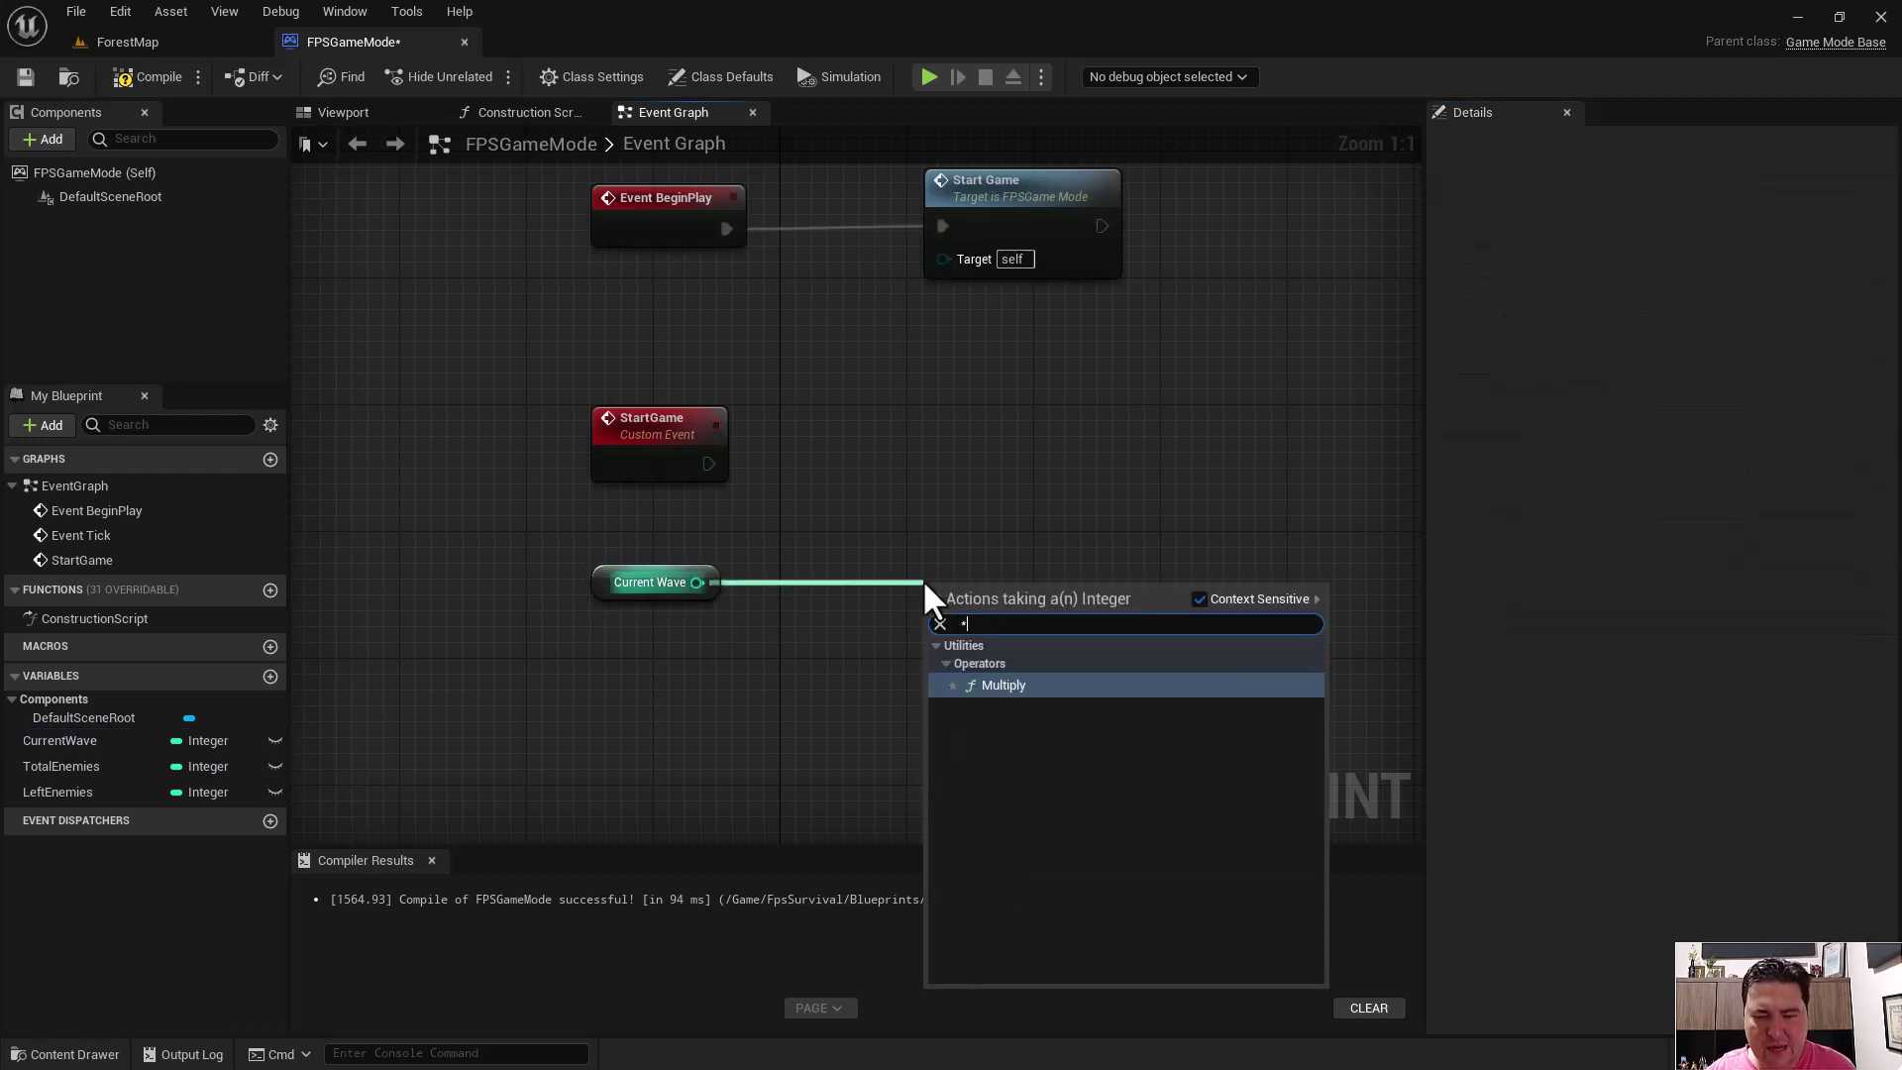
key(Return)
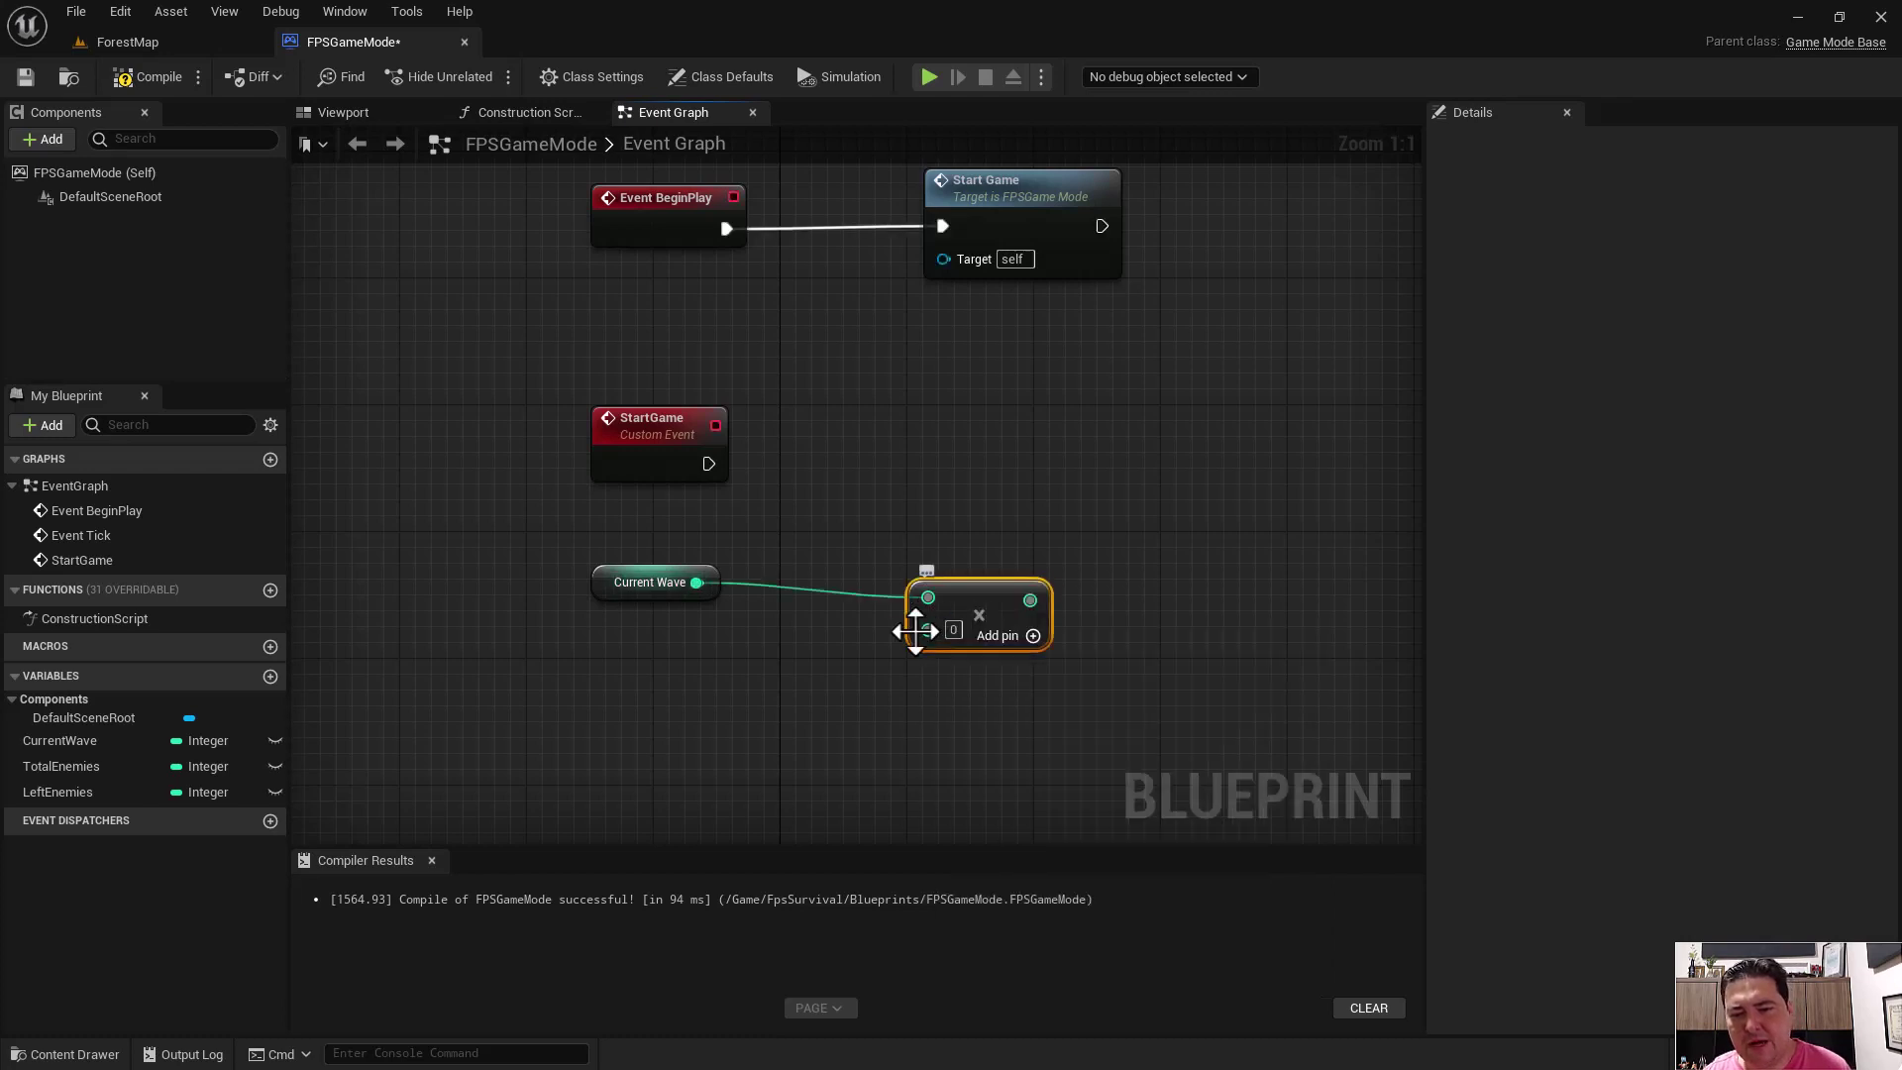
click(959, 632)
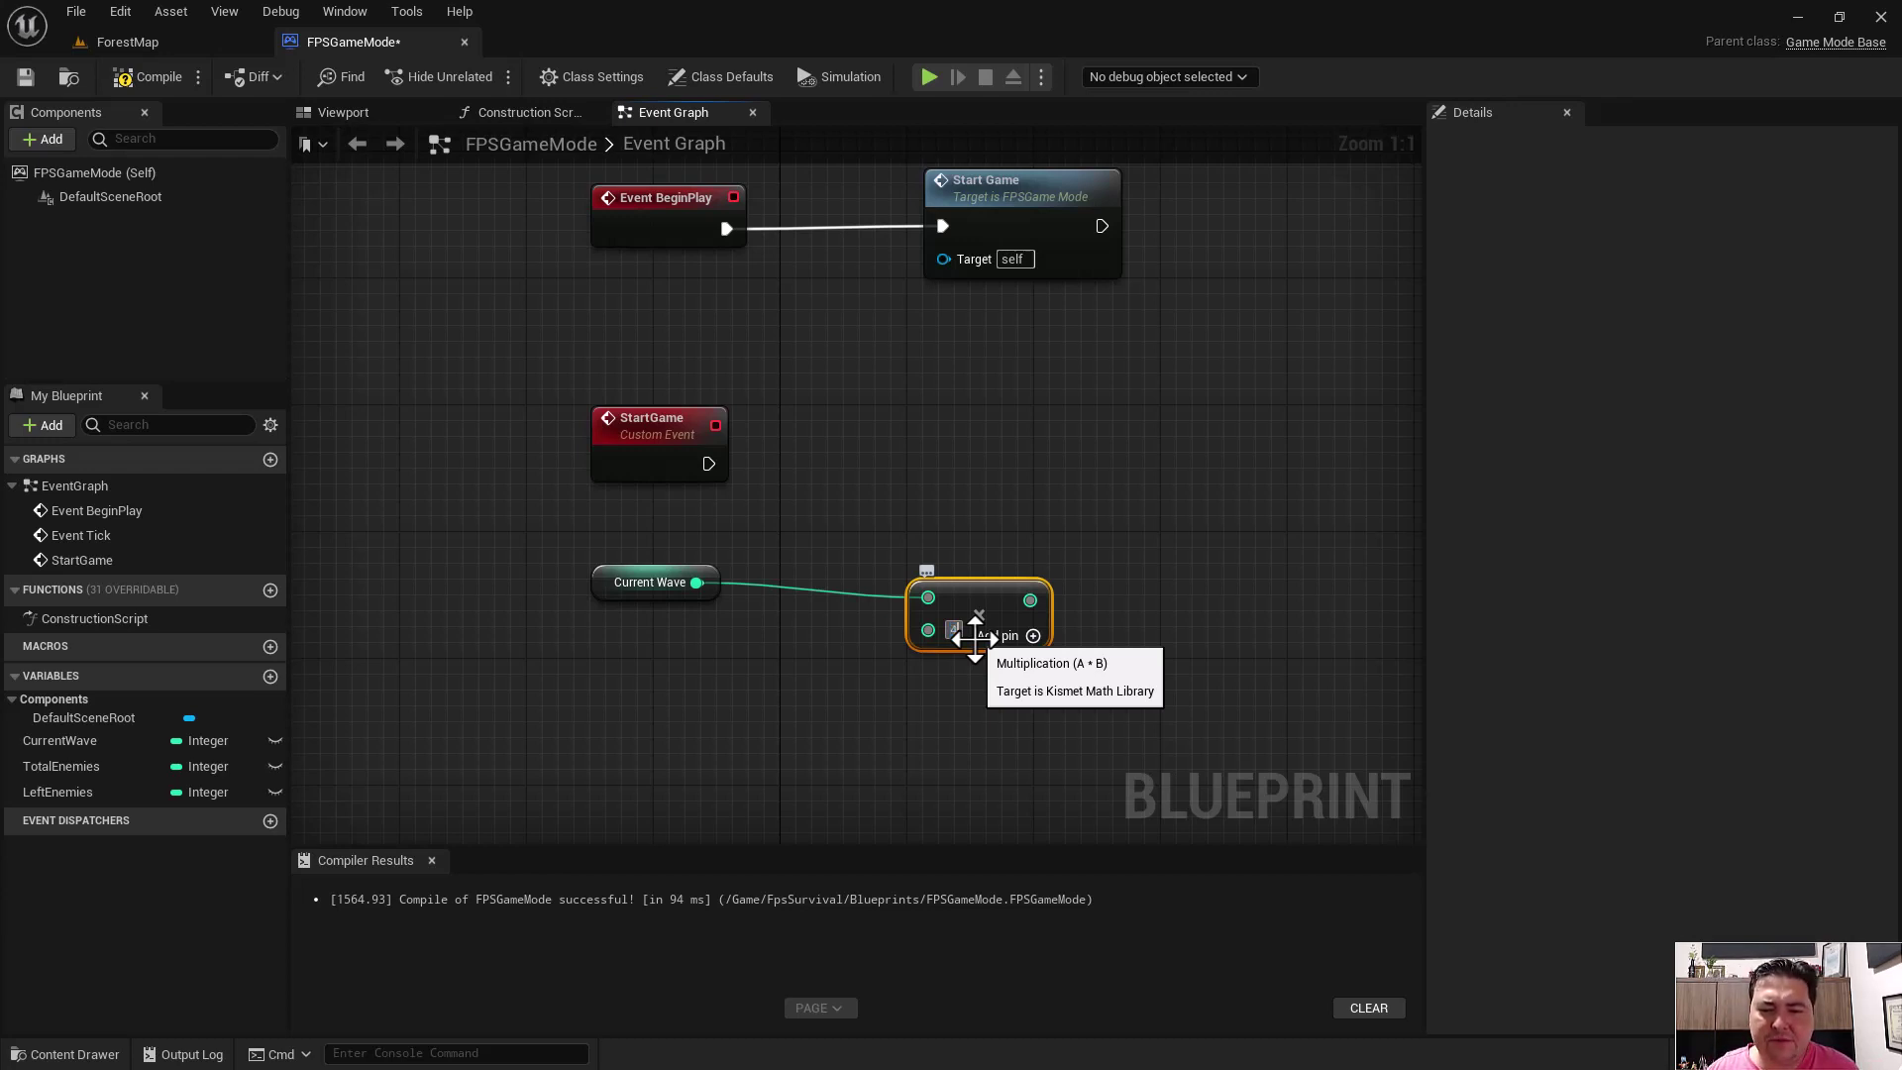
click(967, 539)
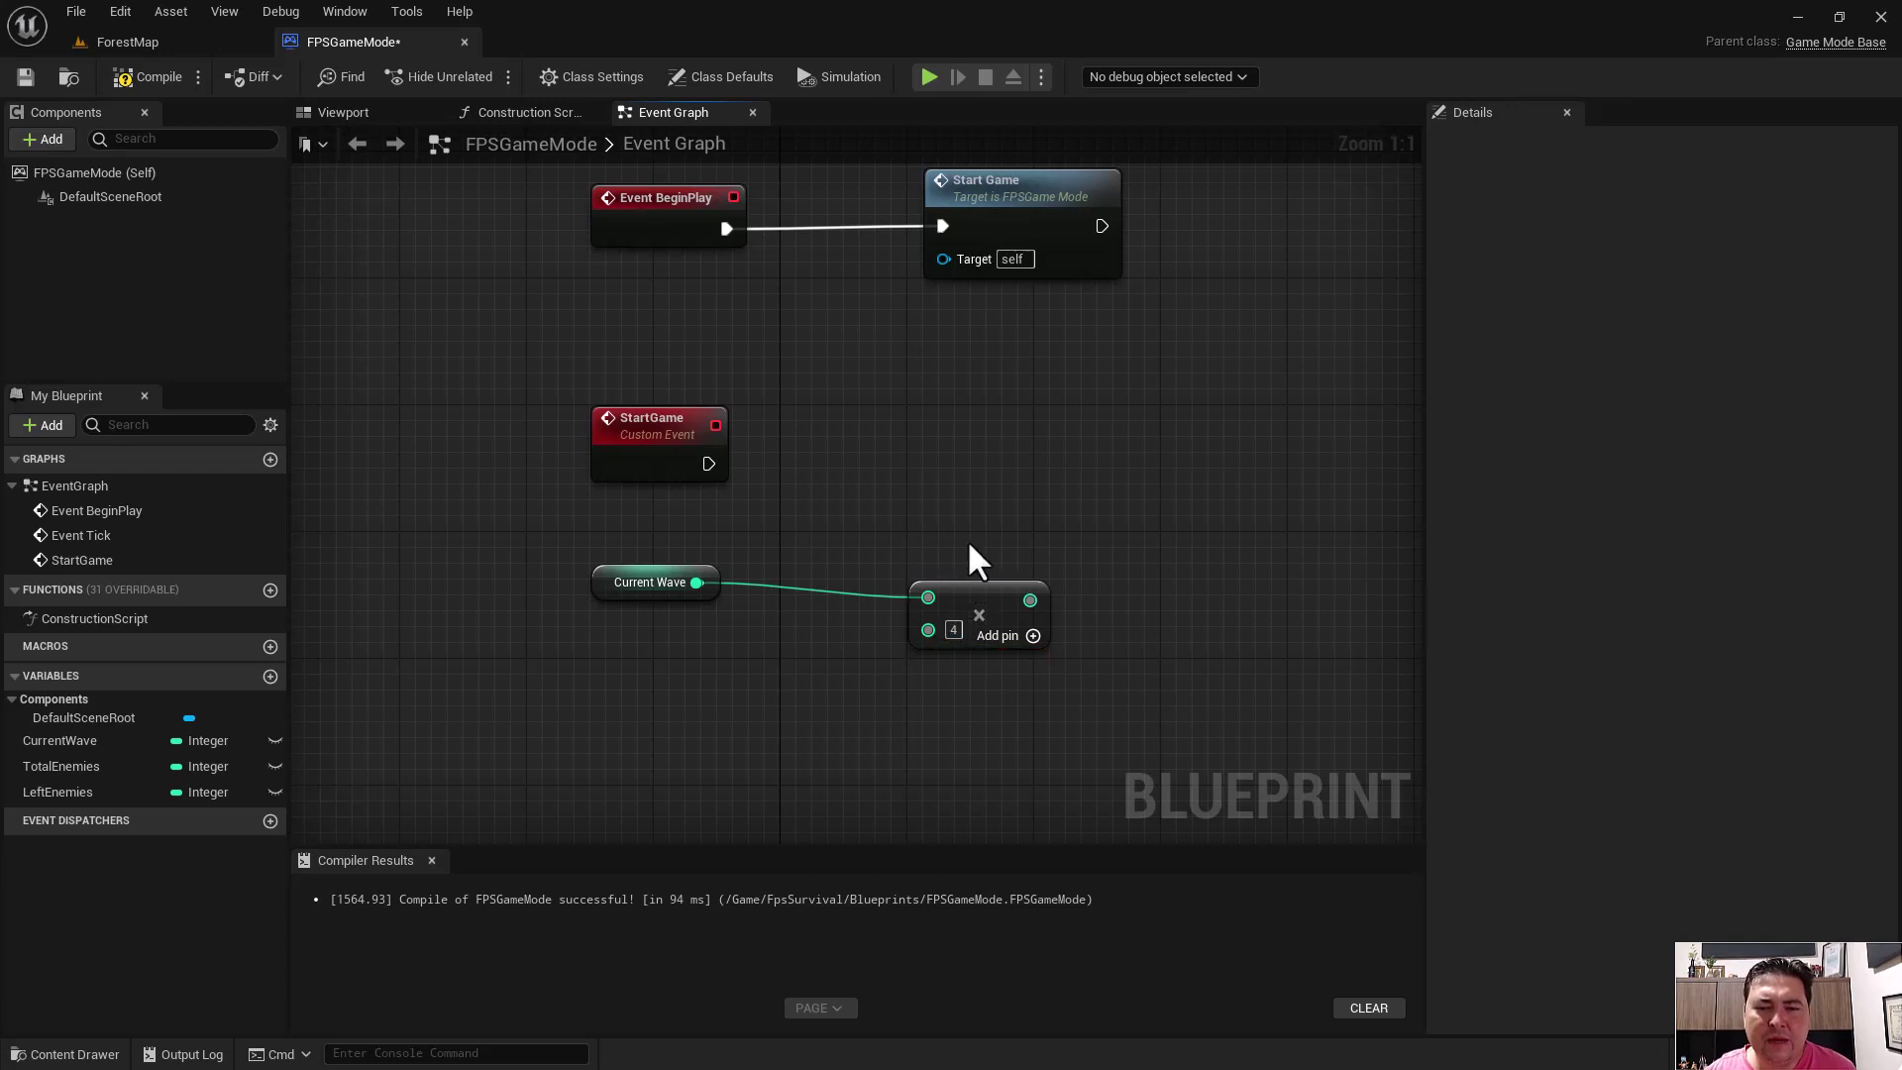
drag(955, 589, 950, 573)
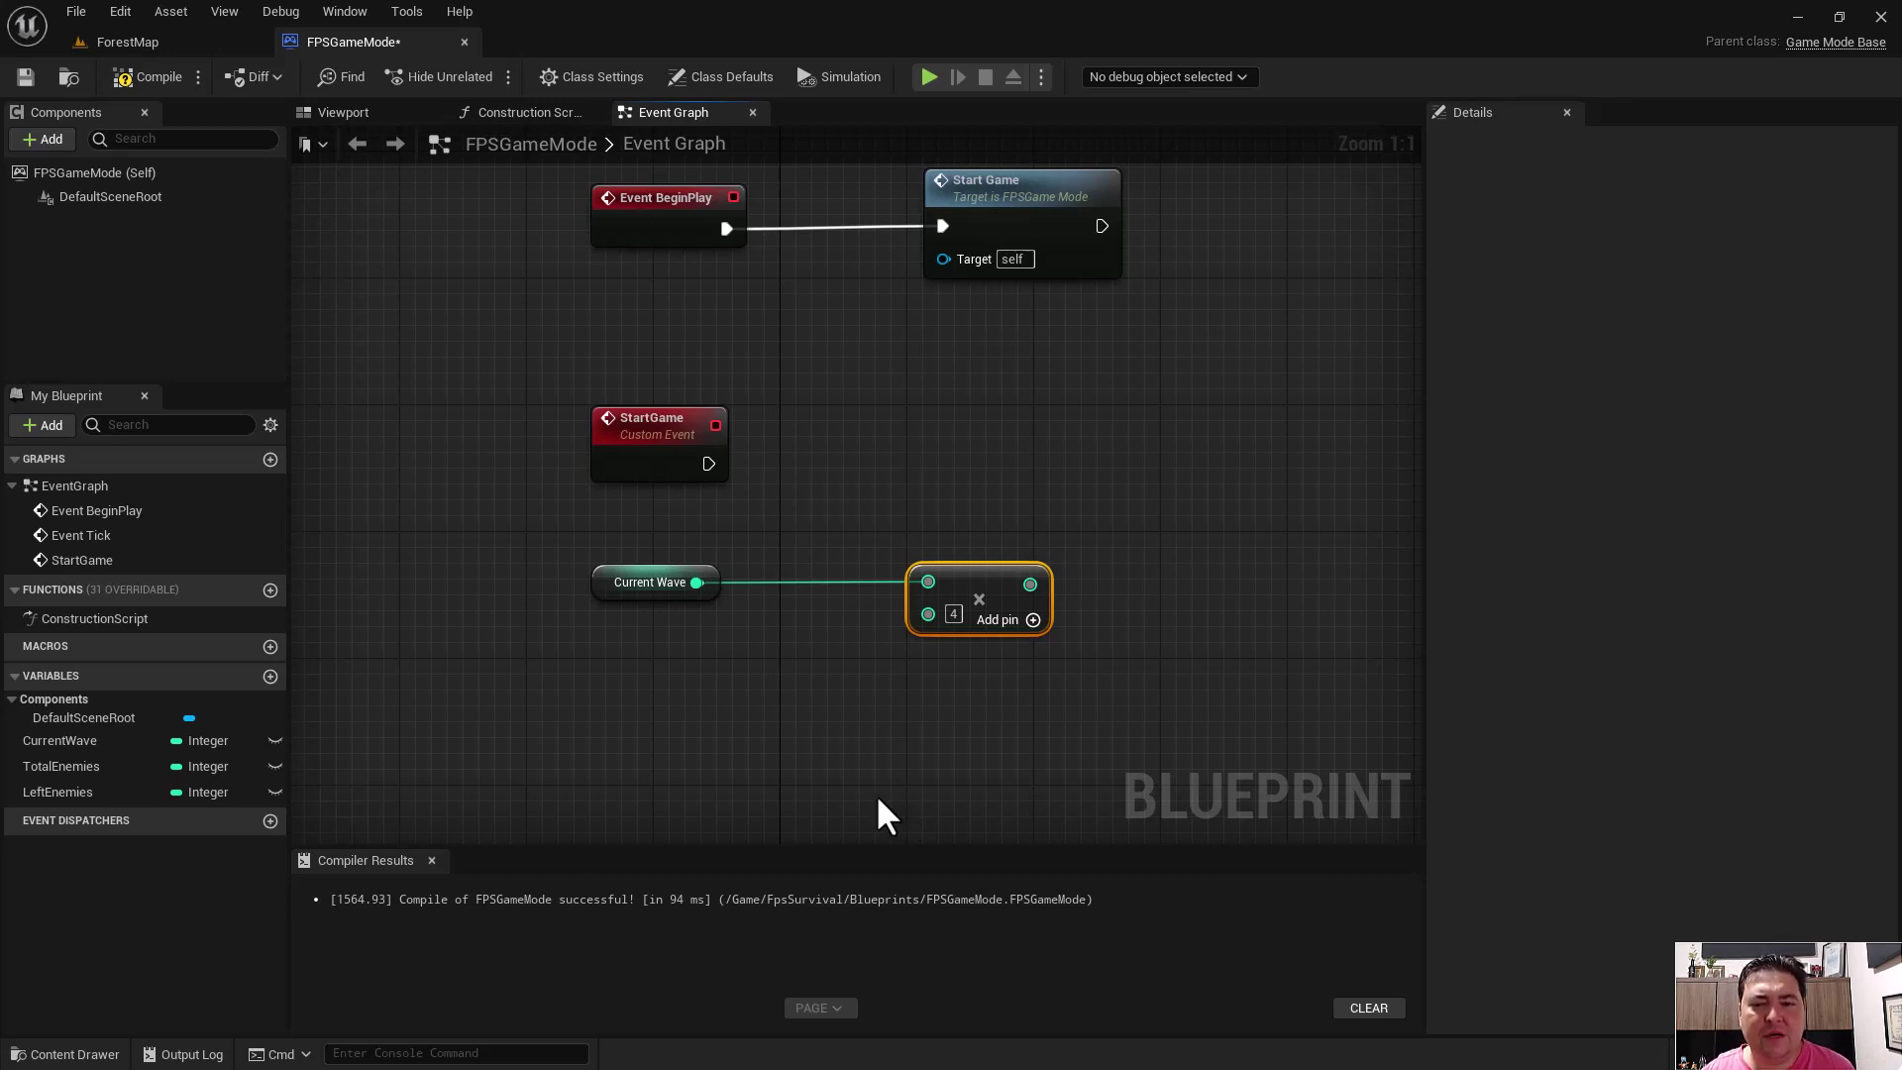
right_drag(878, 769, 800, 760)
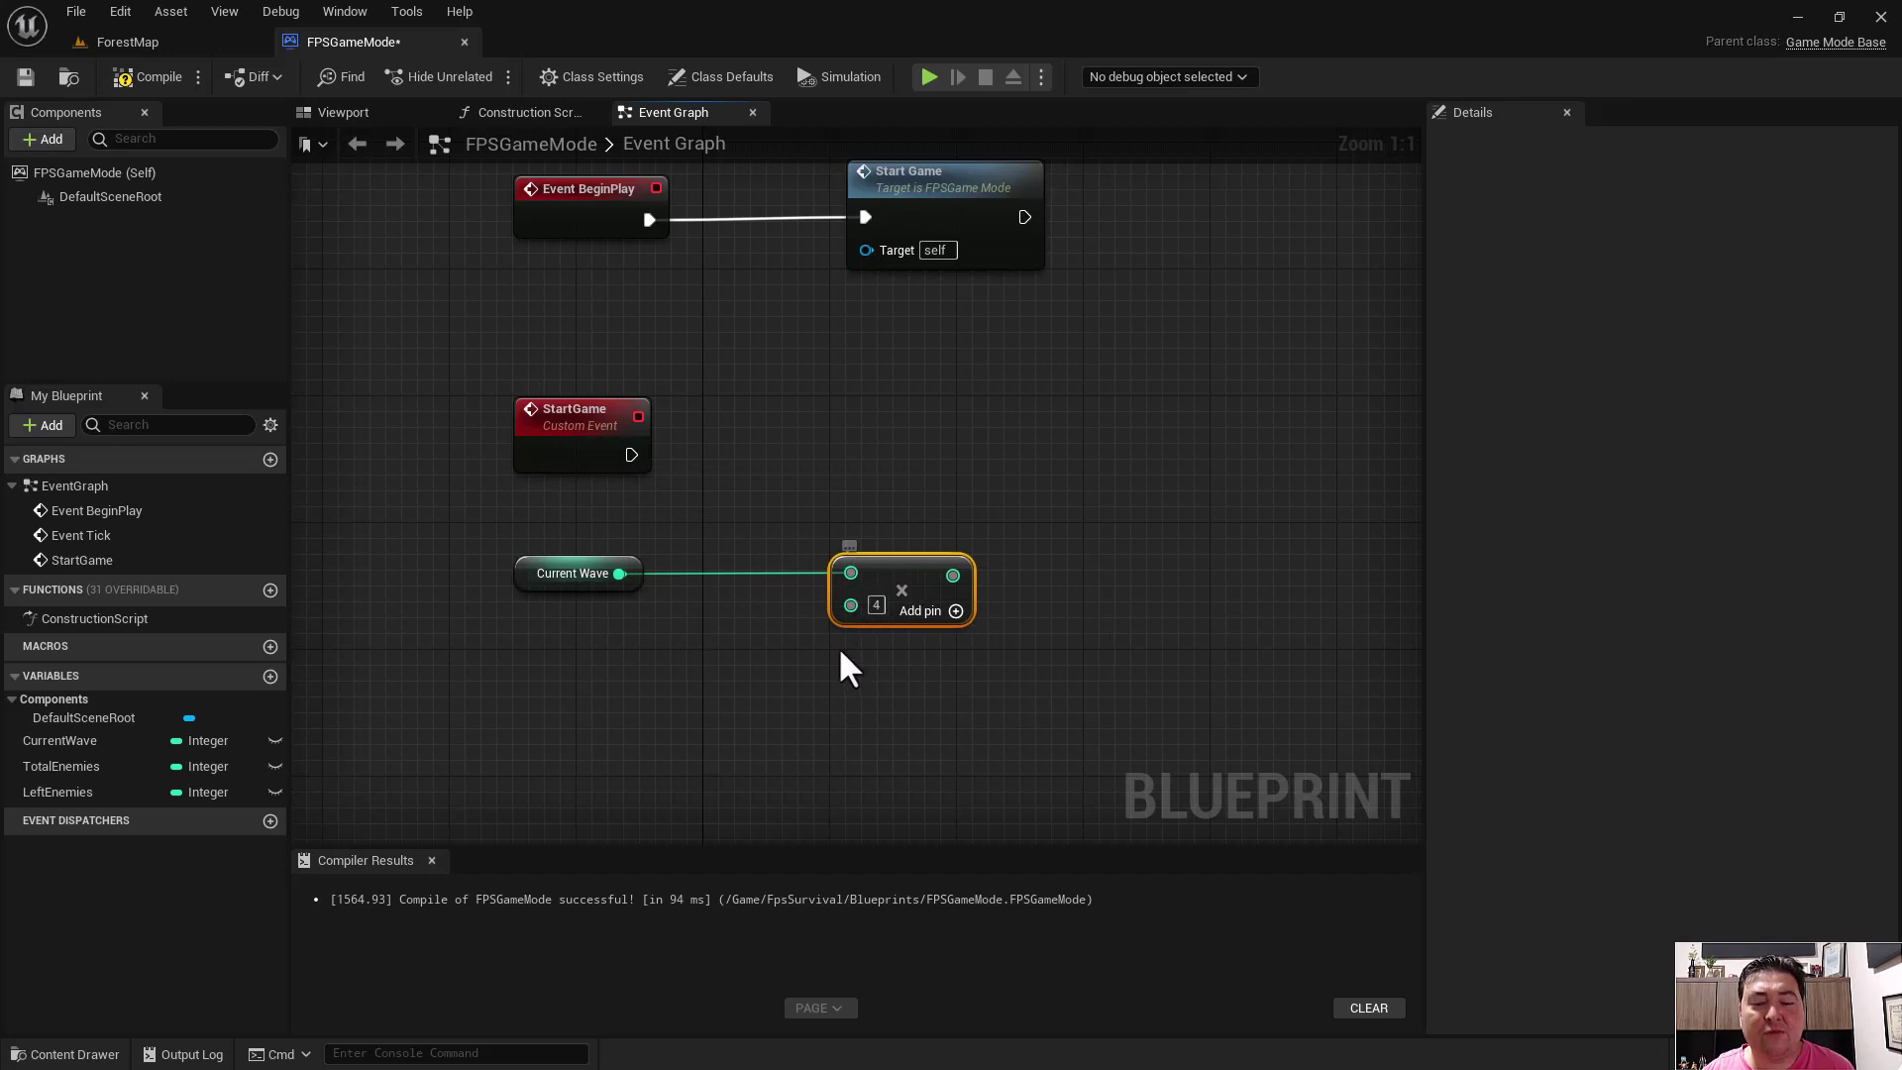
right_drag(814, 699, 777, 692)
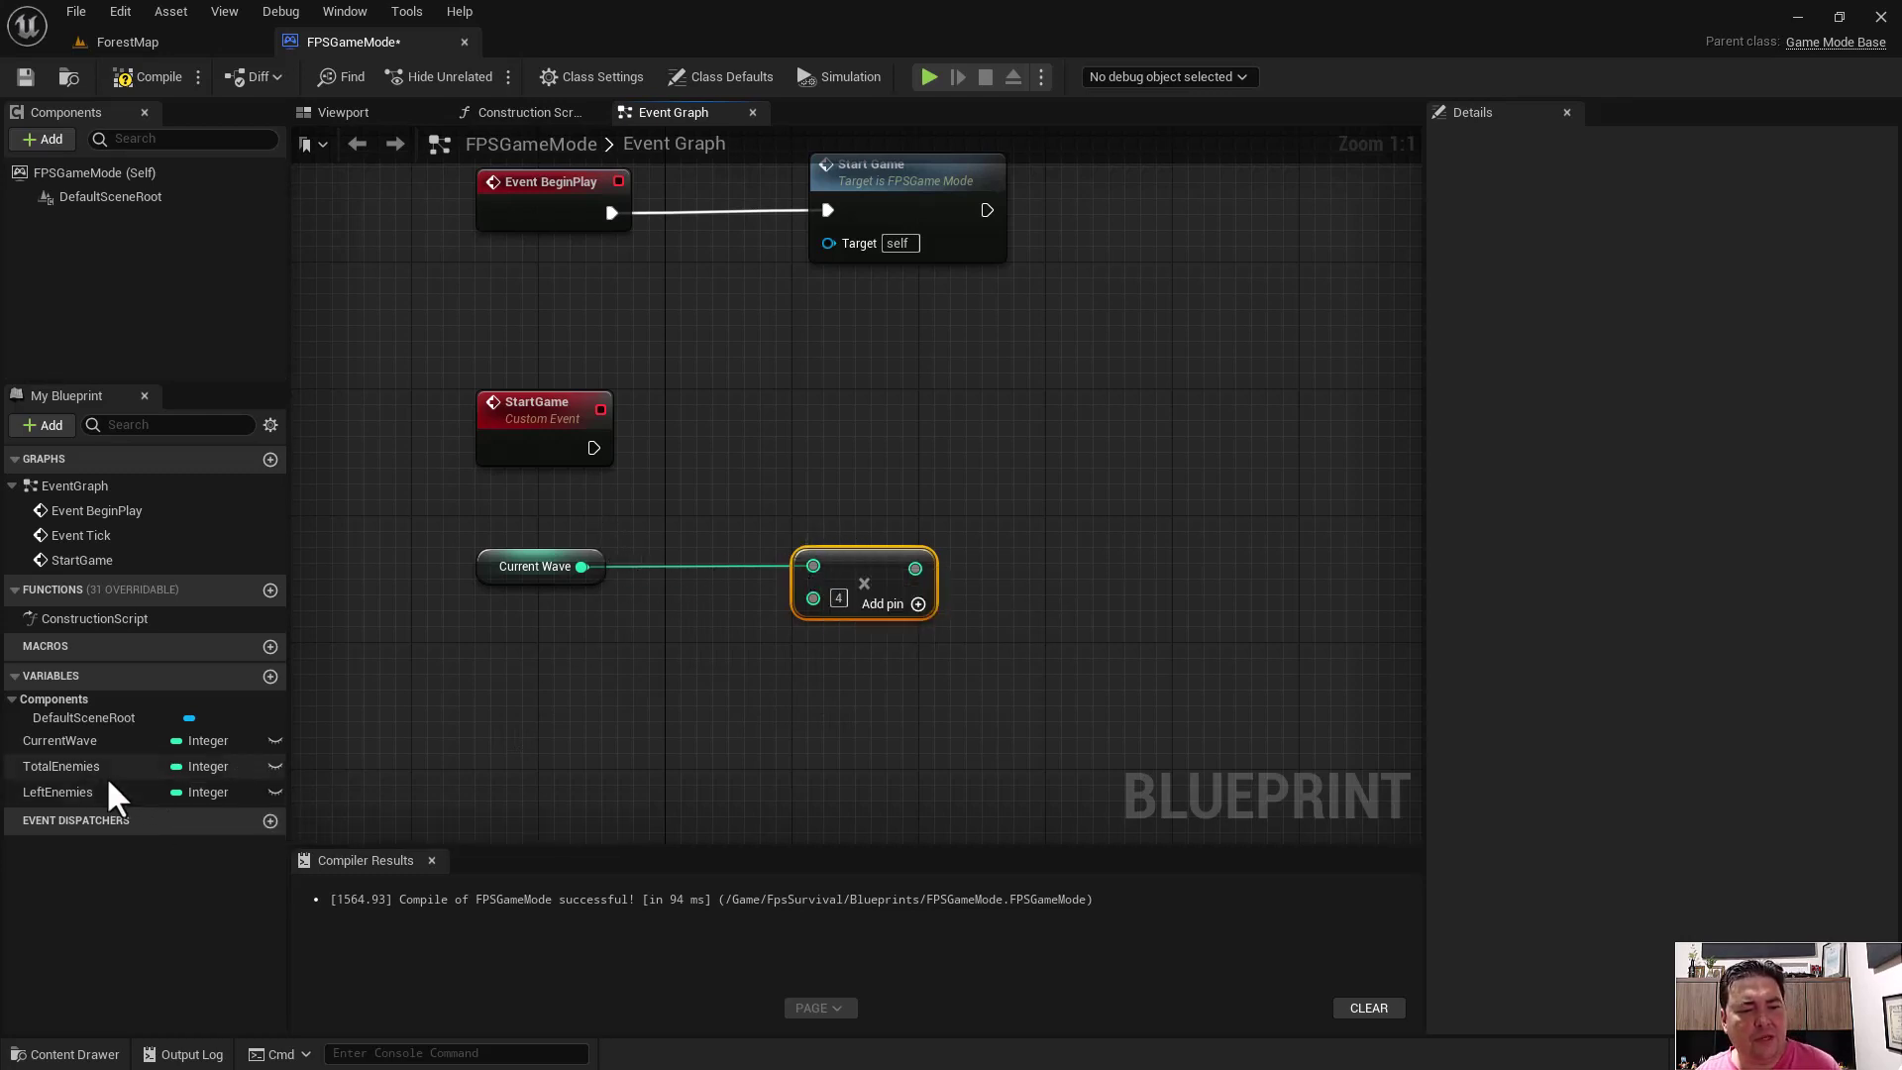
- Add a TotalEnemies setter run by StartGame, taking the CurrentWave × 4 result
drag(59, 762, 896, 458)
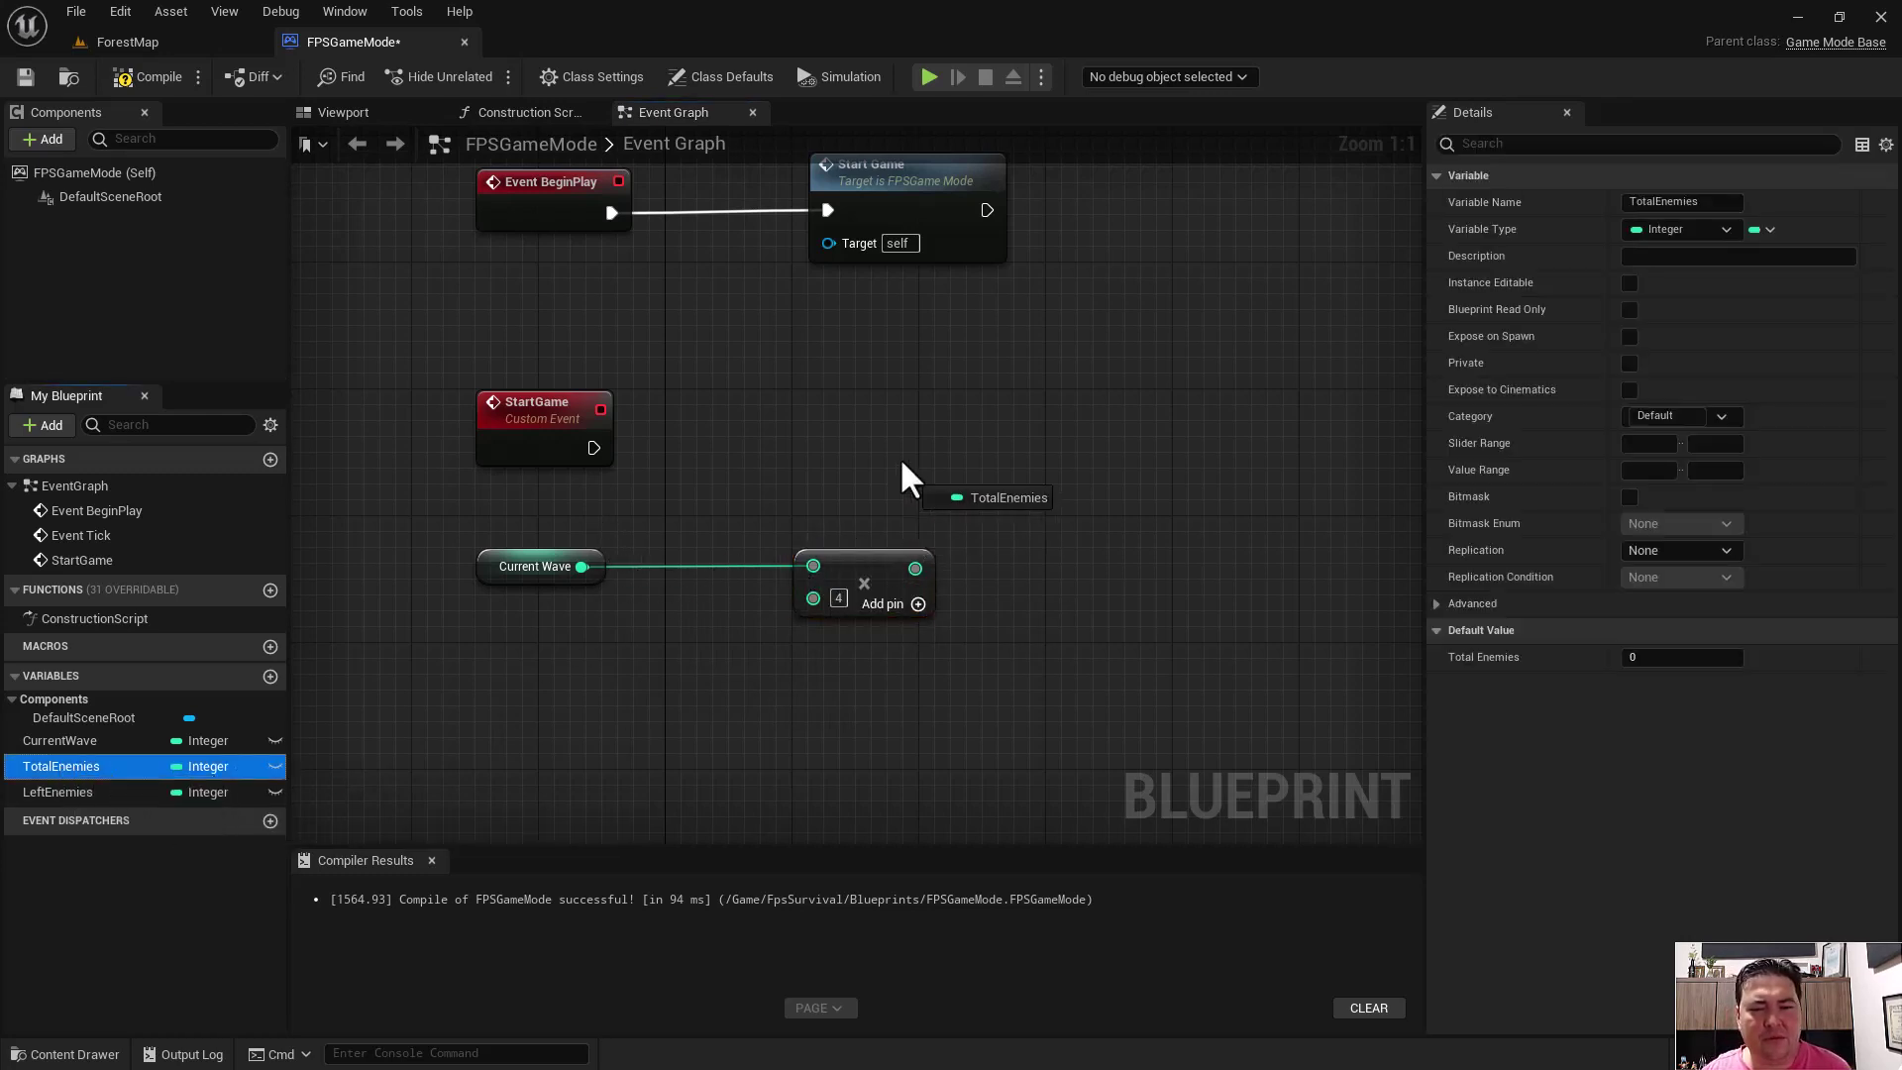
click(935, 491)
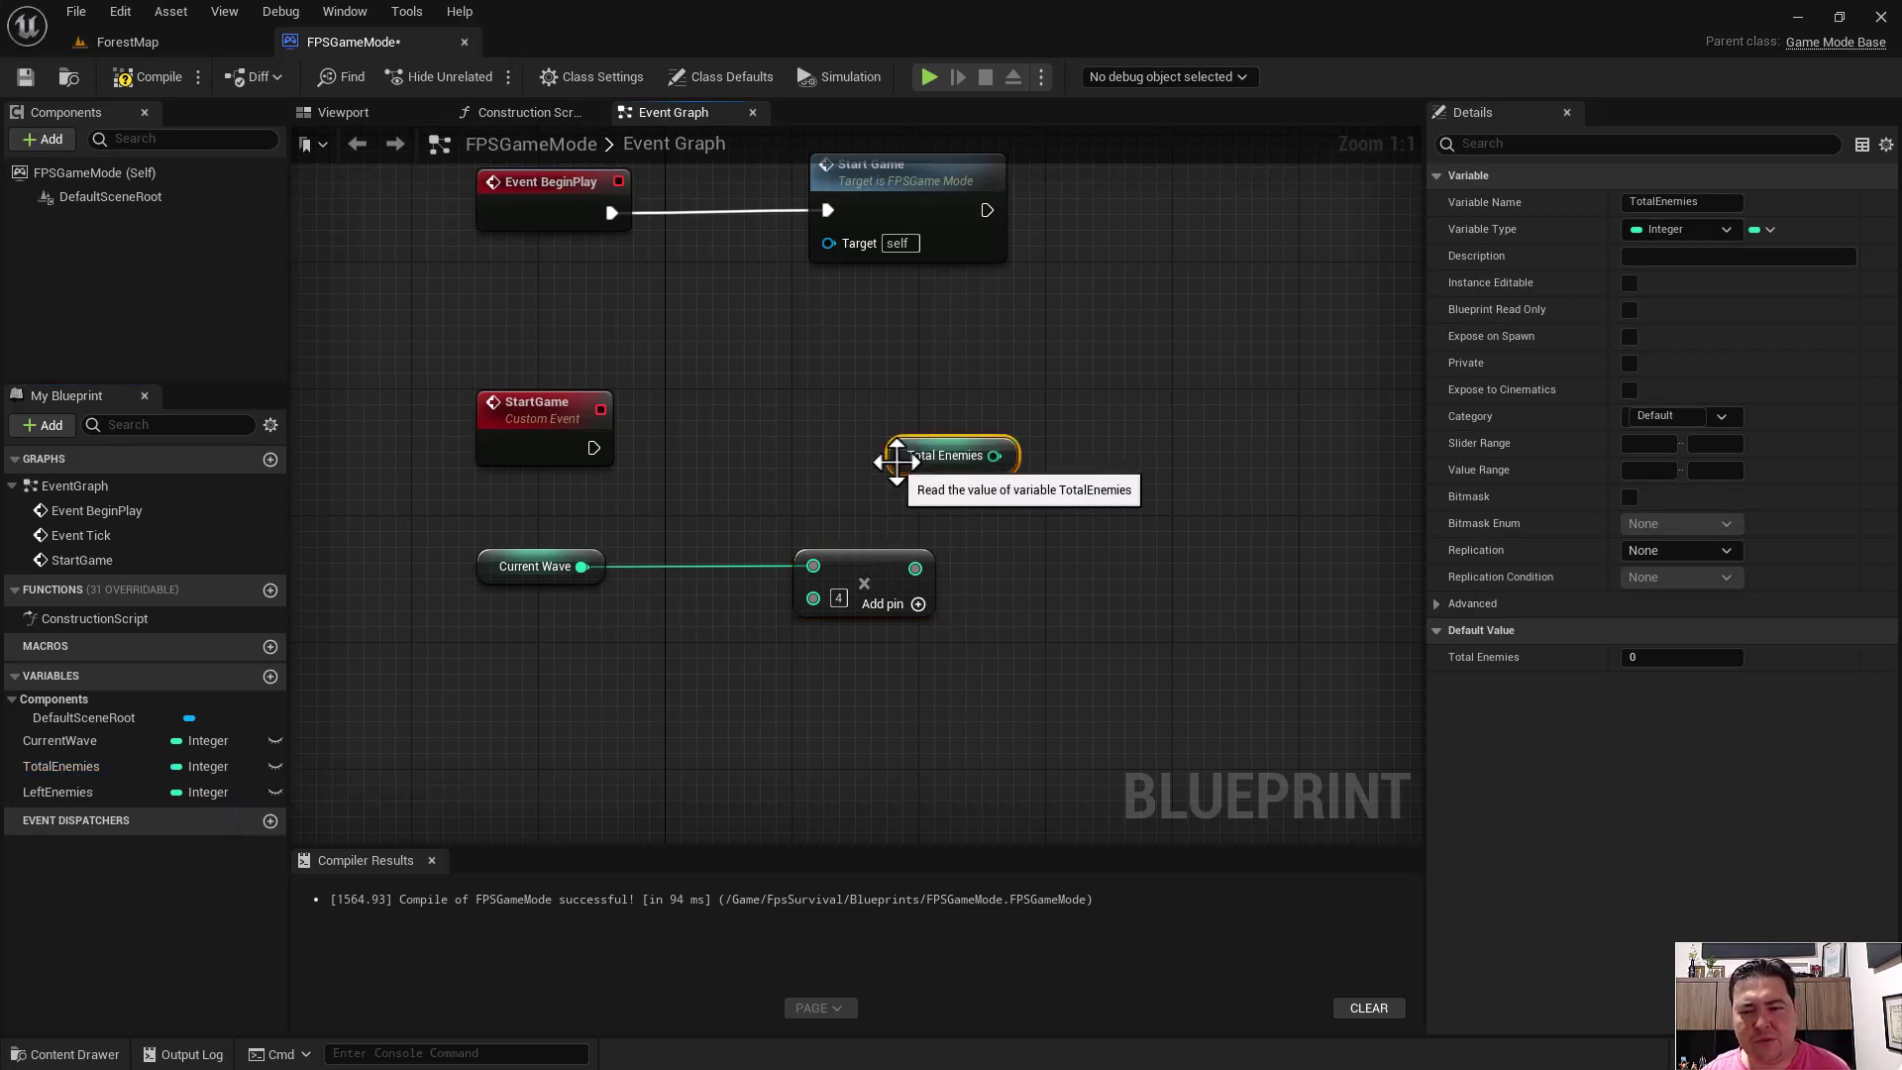
key(Delete)
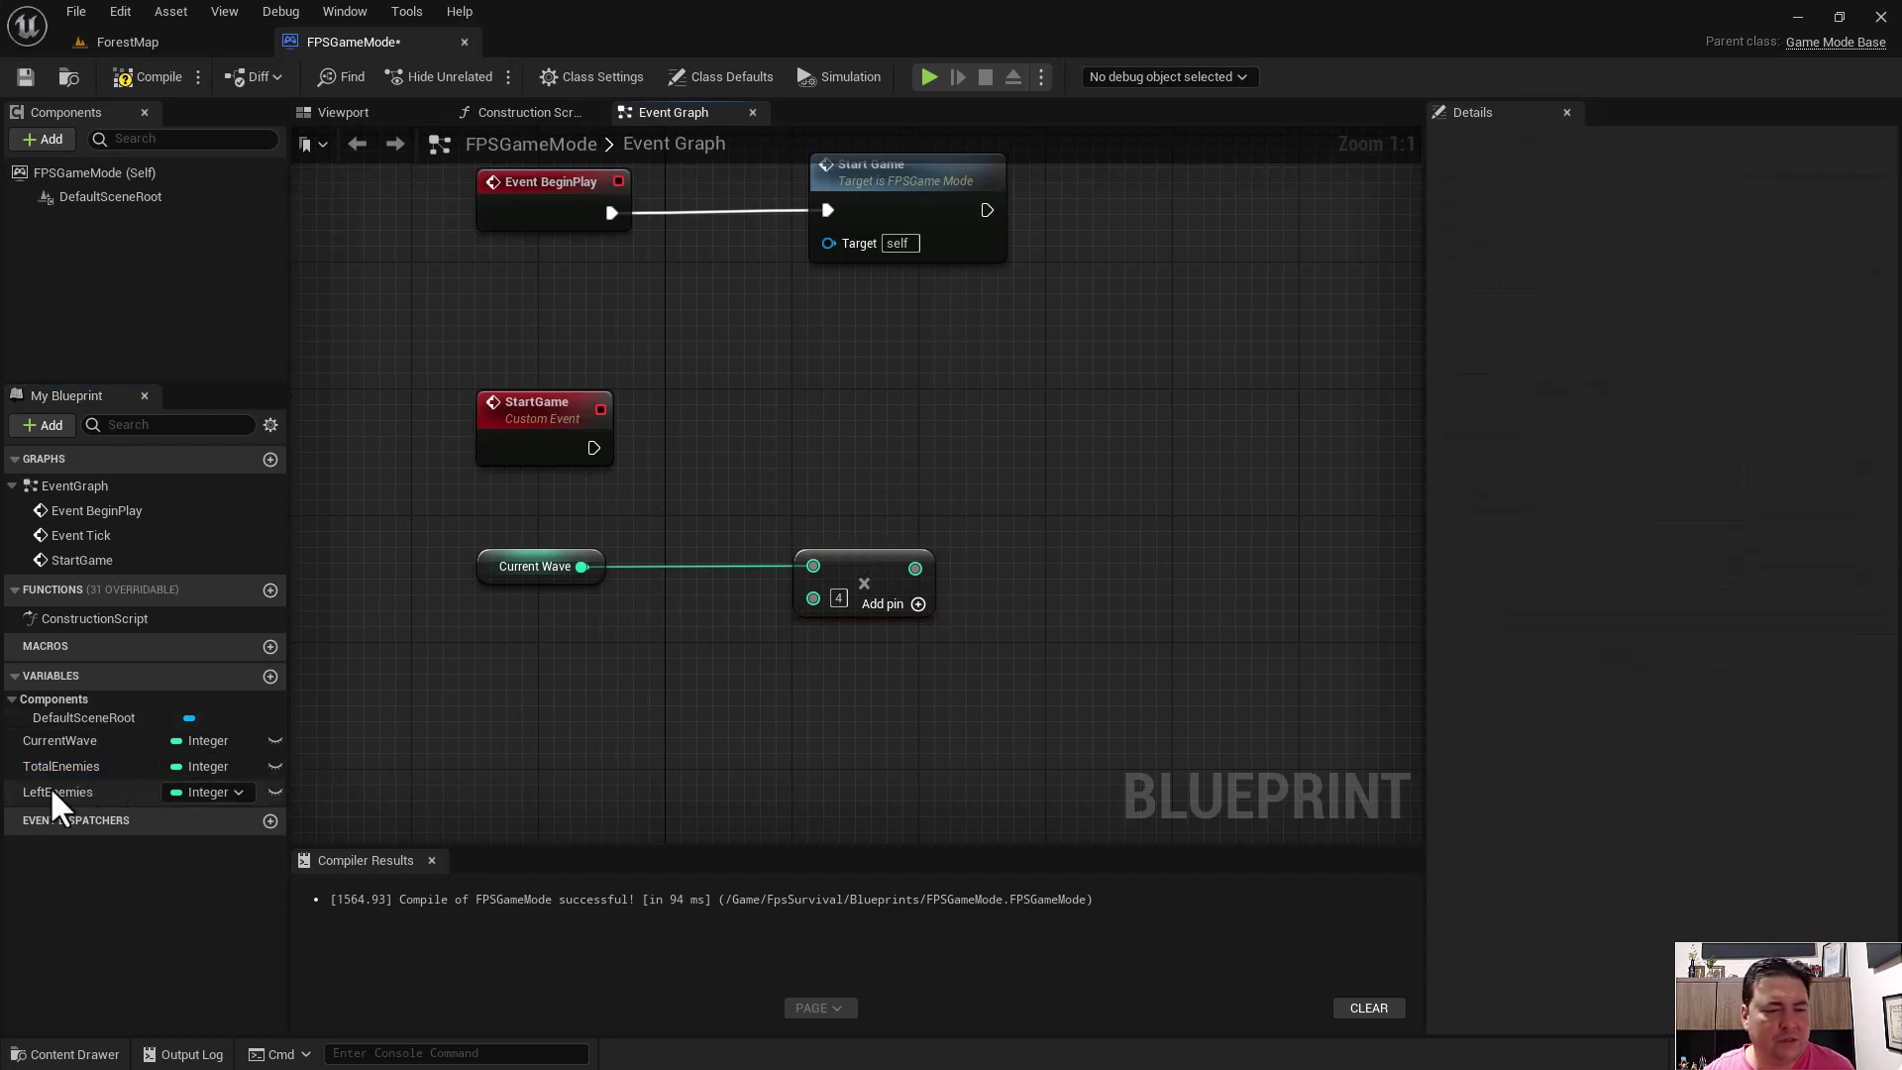
mouse_move(59, 766)
mouse_down()
mouse_move(709, 671)
mouse_move(901, 451)
mouse_up()
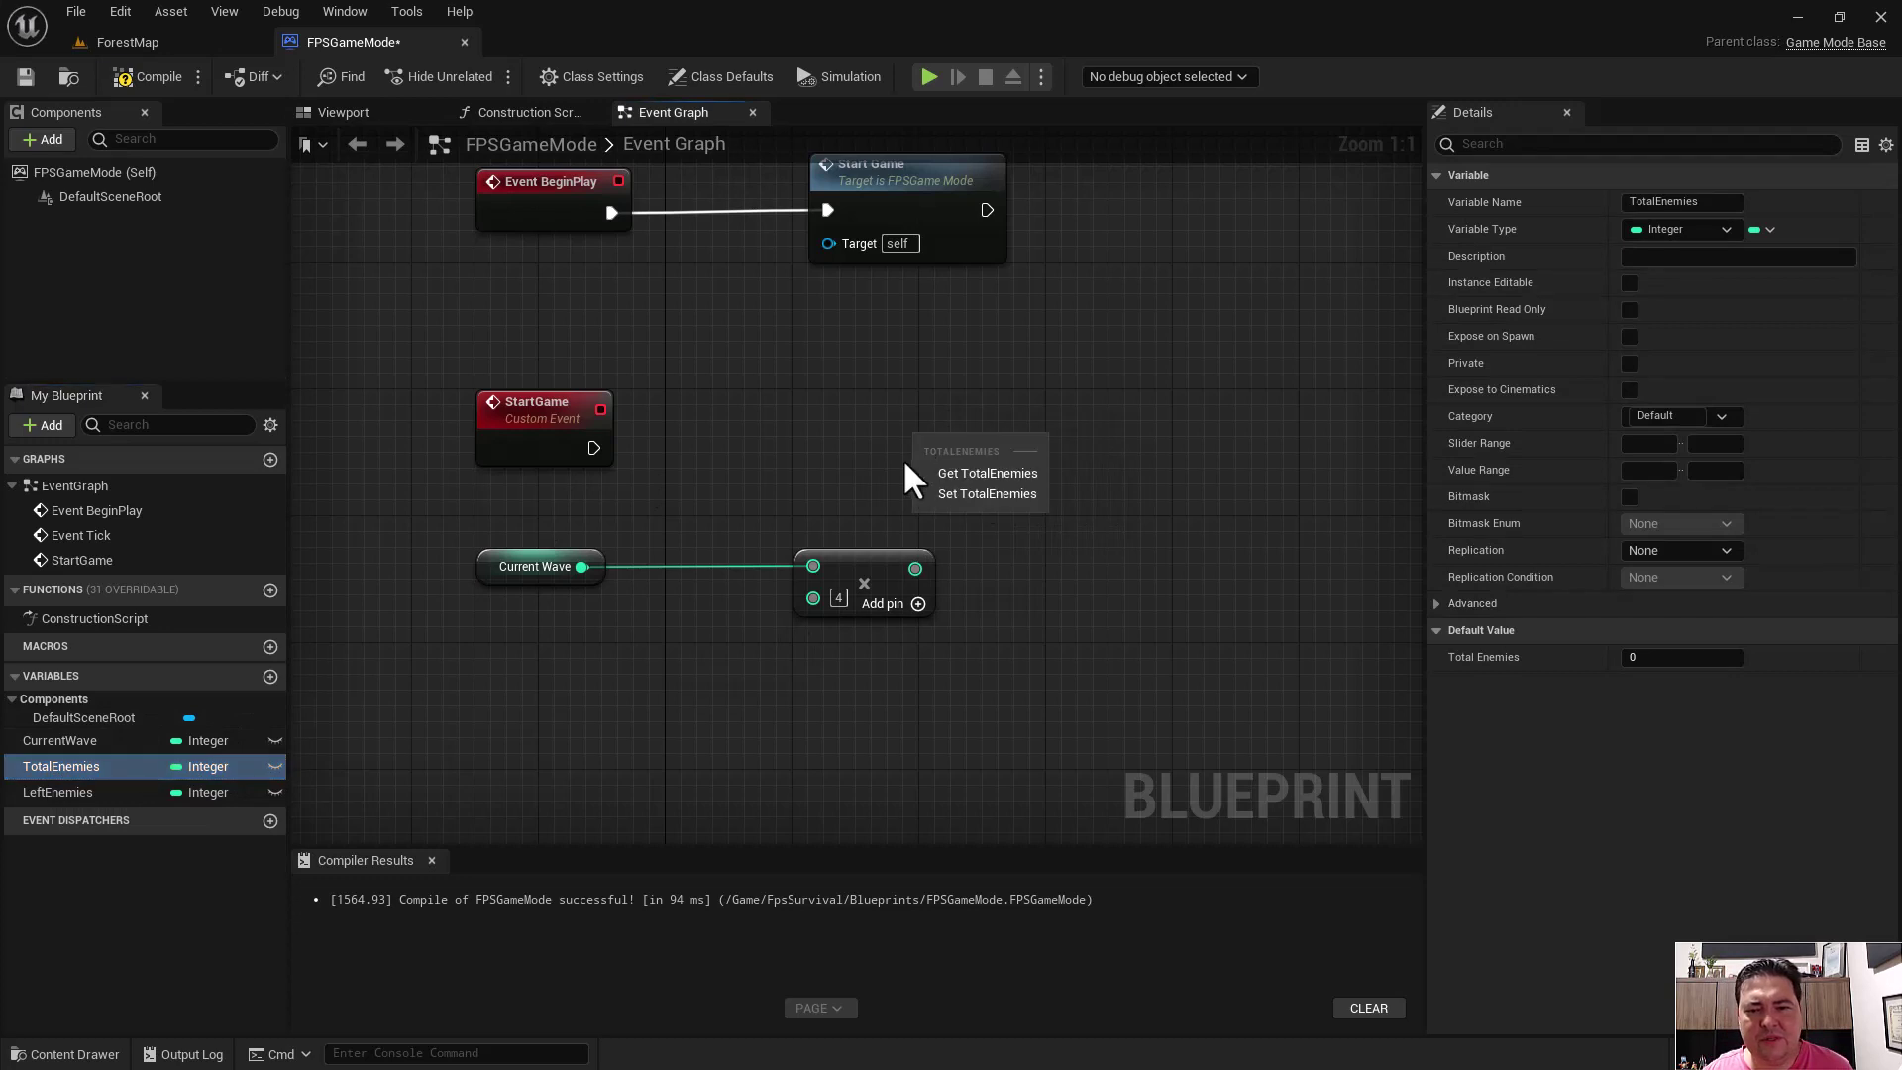
click(953, 495)
mouse_move(595, 448)
mouse_down()
mouse_move(910, 457)
mouse_move(932, 432)
mouse_up()
drag(913, 568, 893, 480)
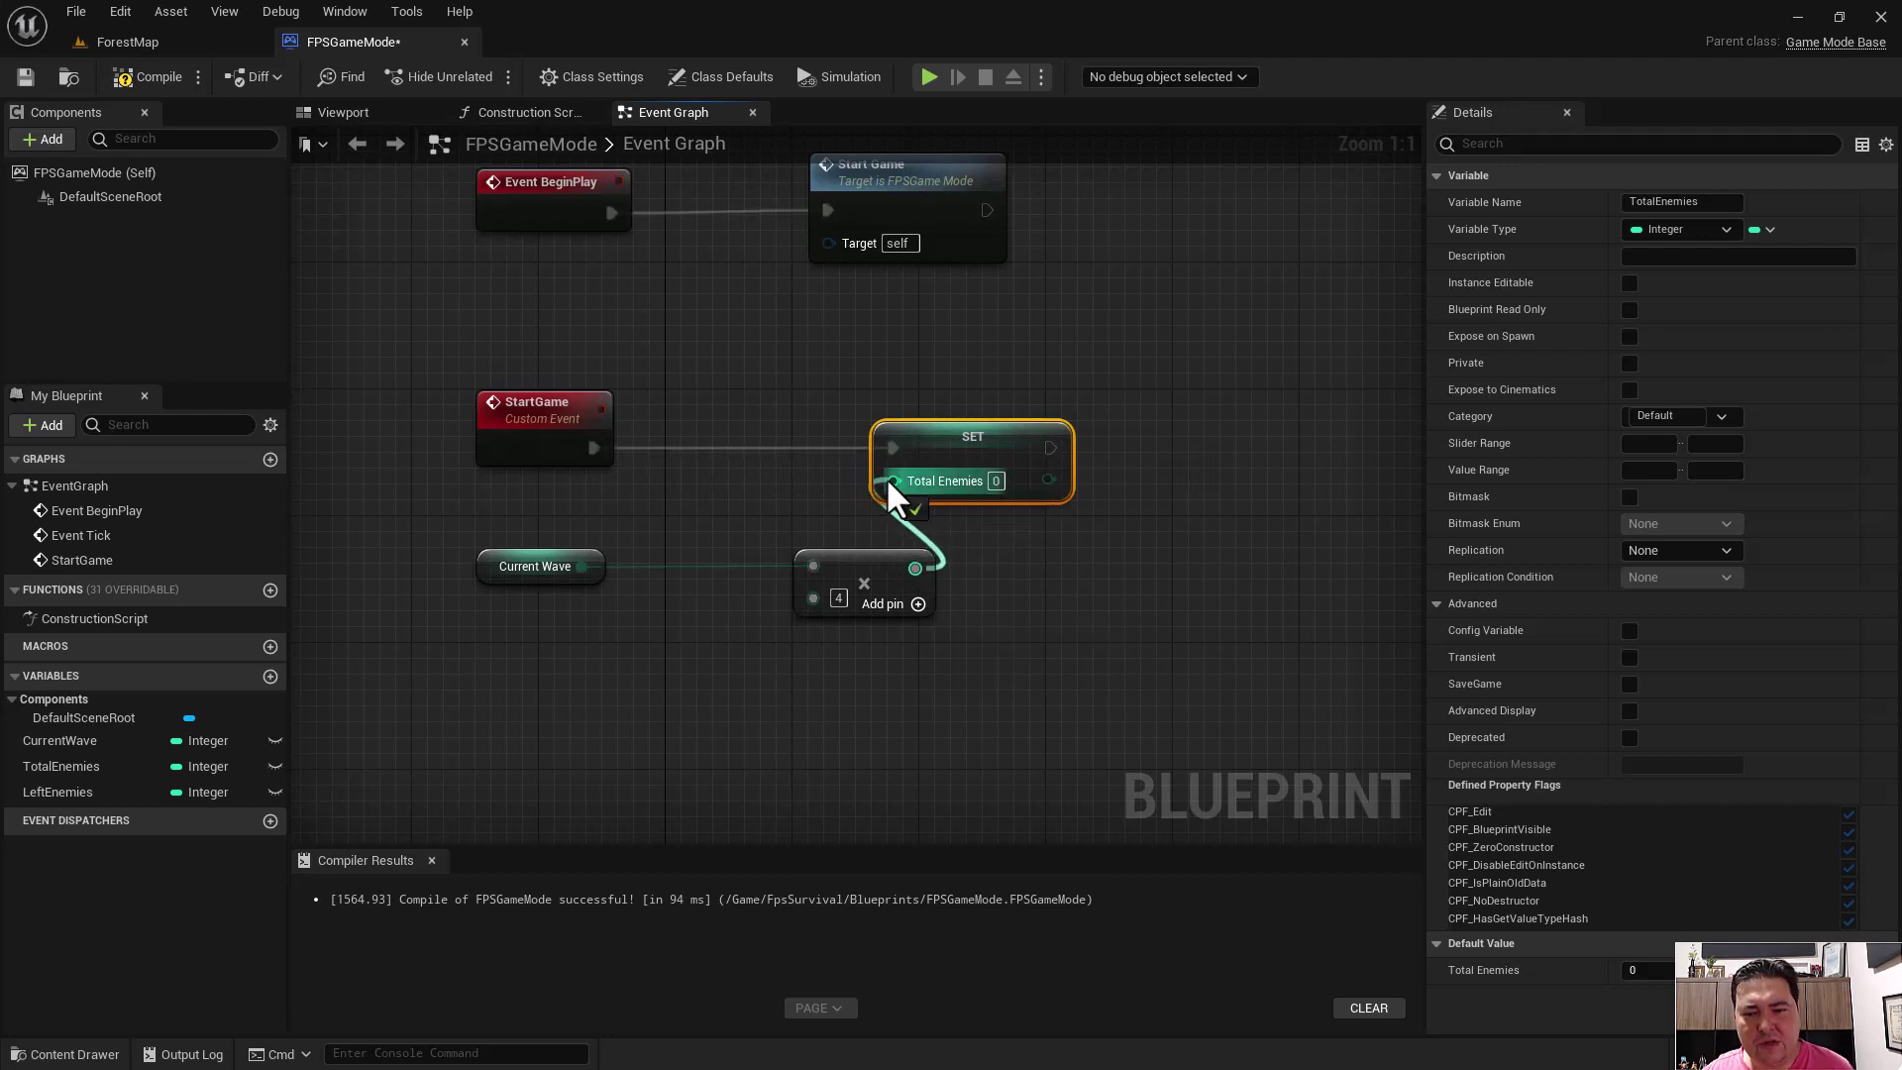
drag(888, 573, 789, 561)
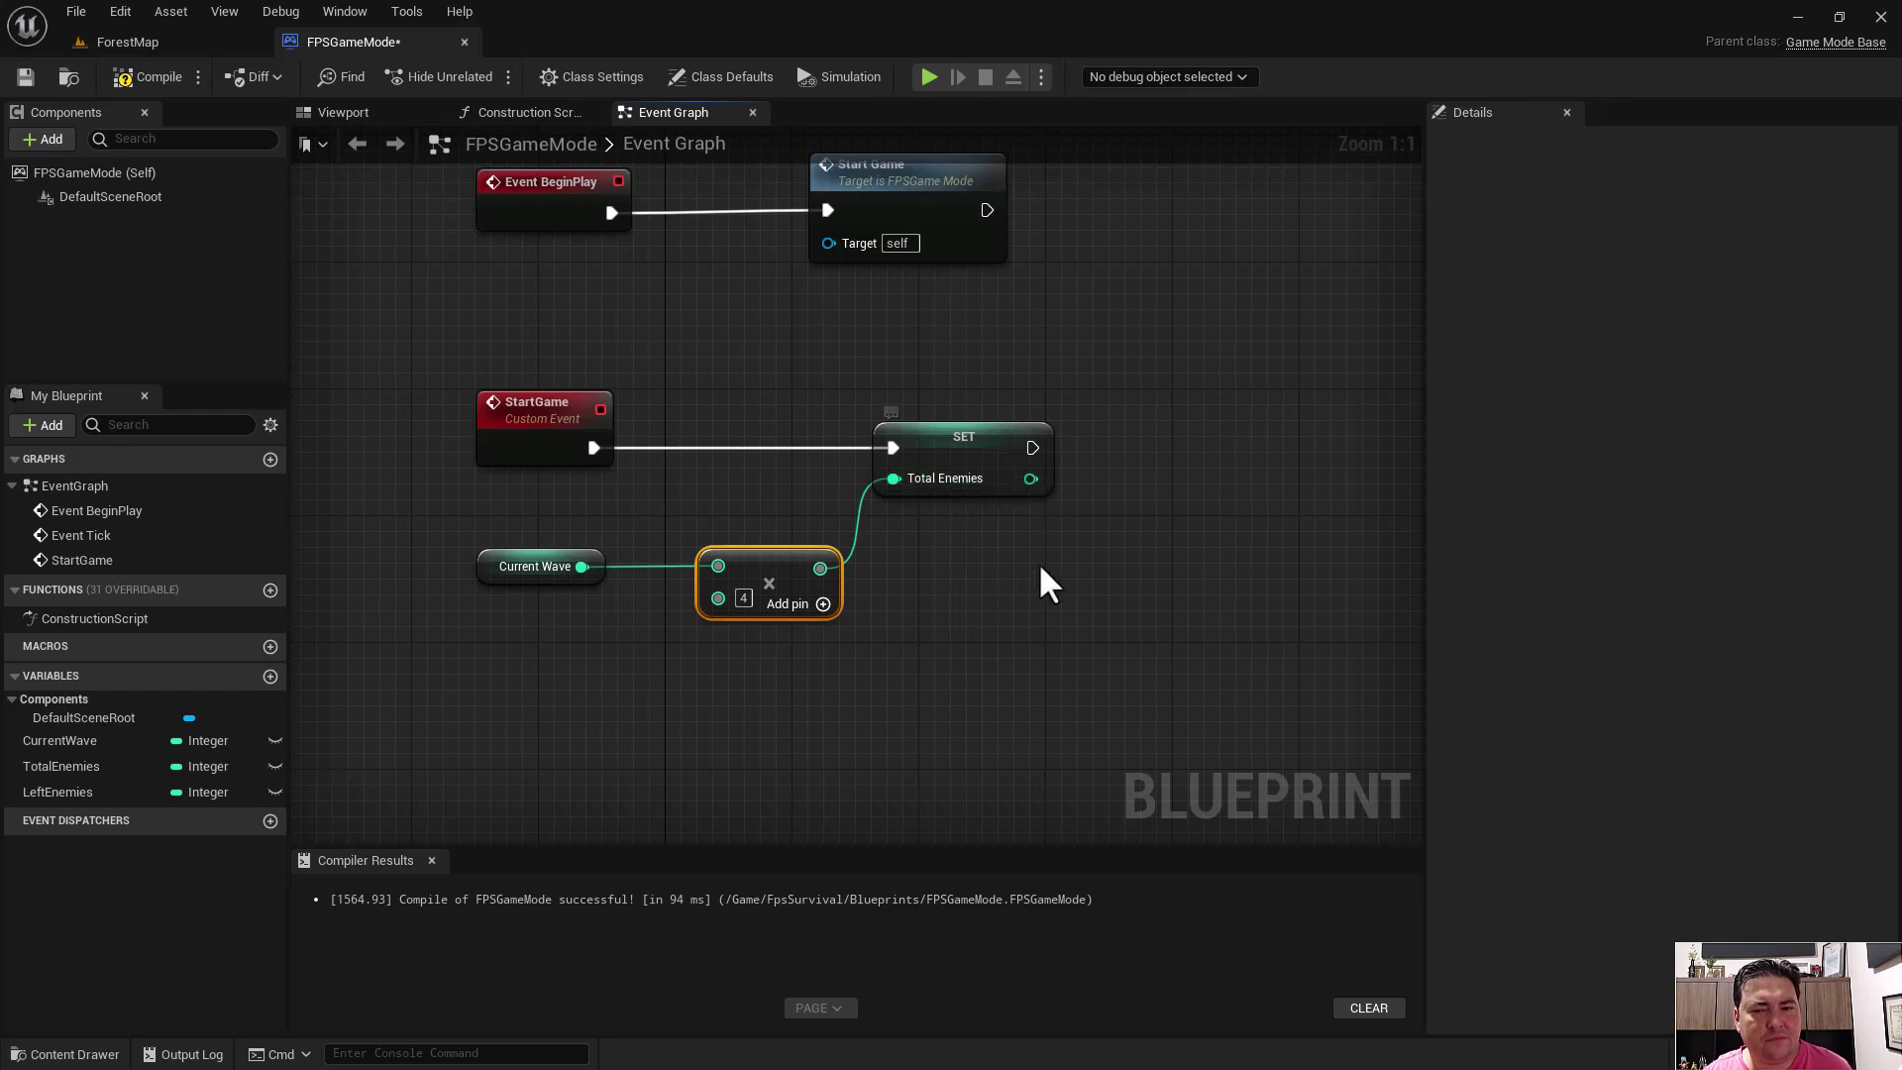
right_drag(1072, 611, 998, 608)
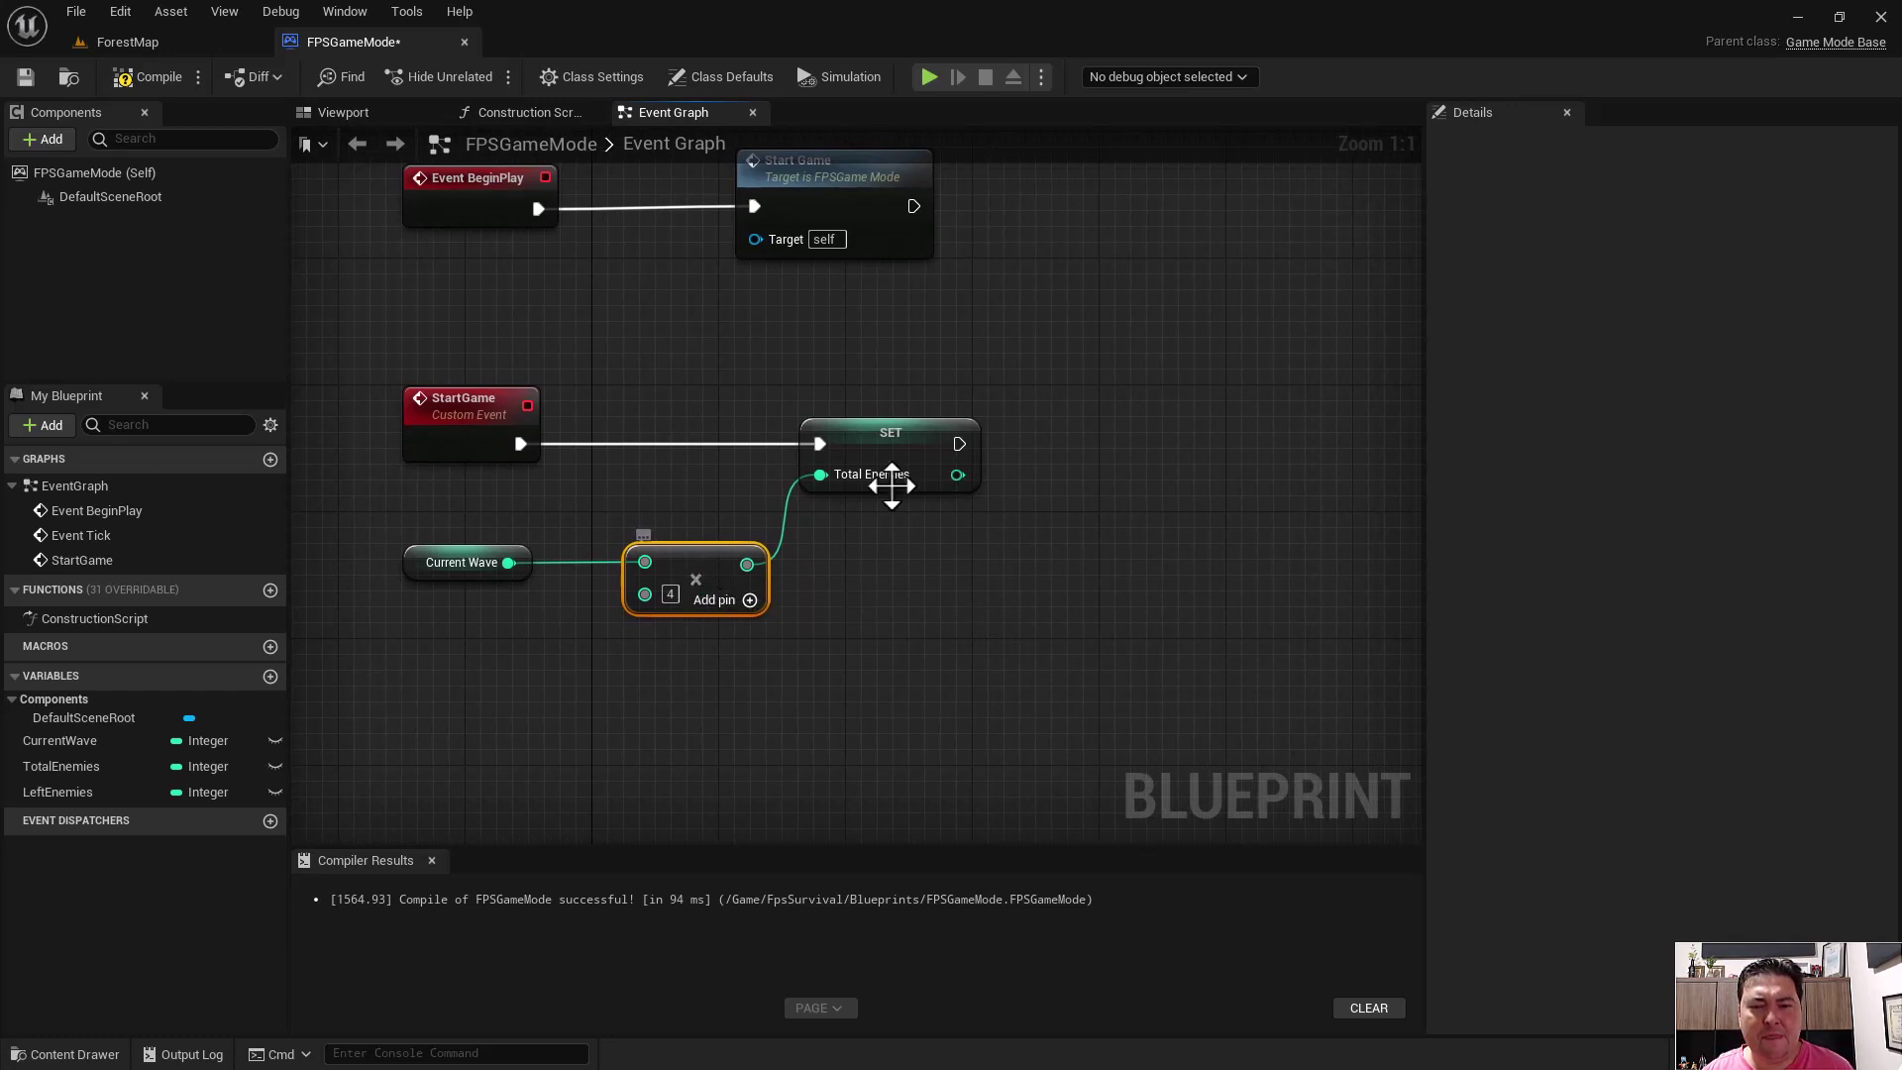
- Set LeftEnemies after TotalEnemies, using Total Enemies divided by 2
mouse_move(67, 793)
mouse_down()
mouse_move(903, 515)
mouse_move(1102, 419)
mouse_up()
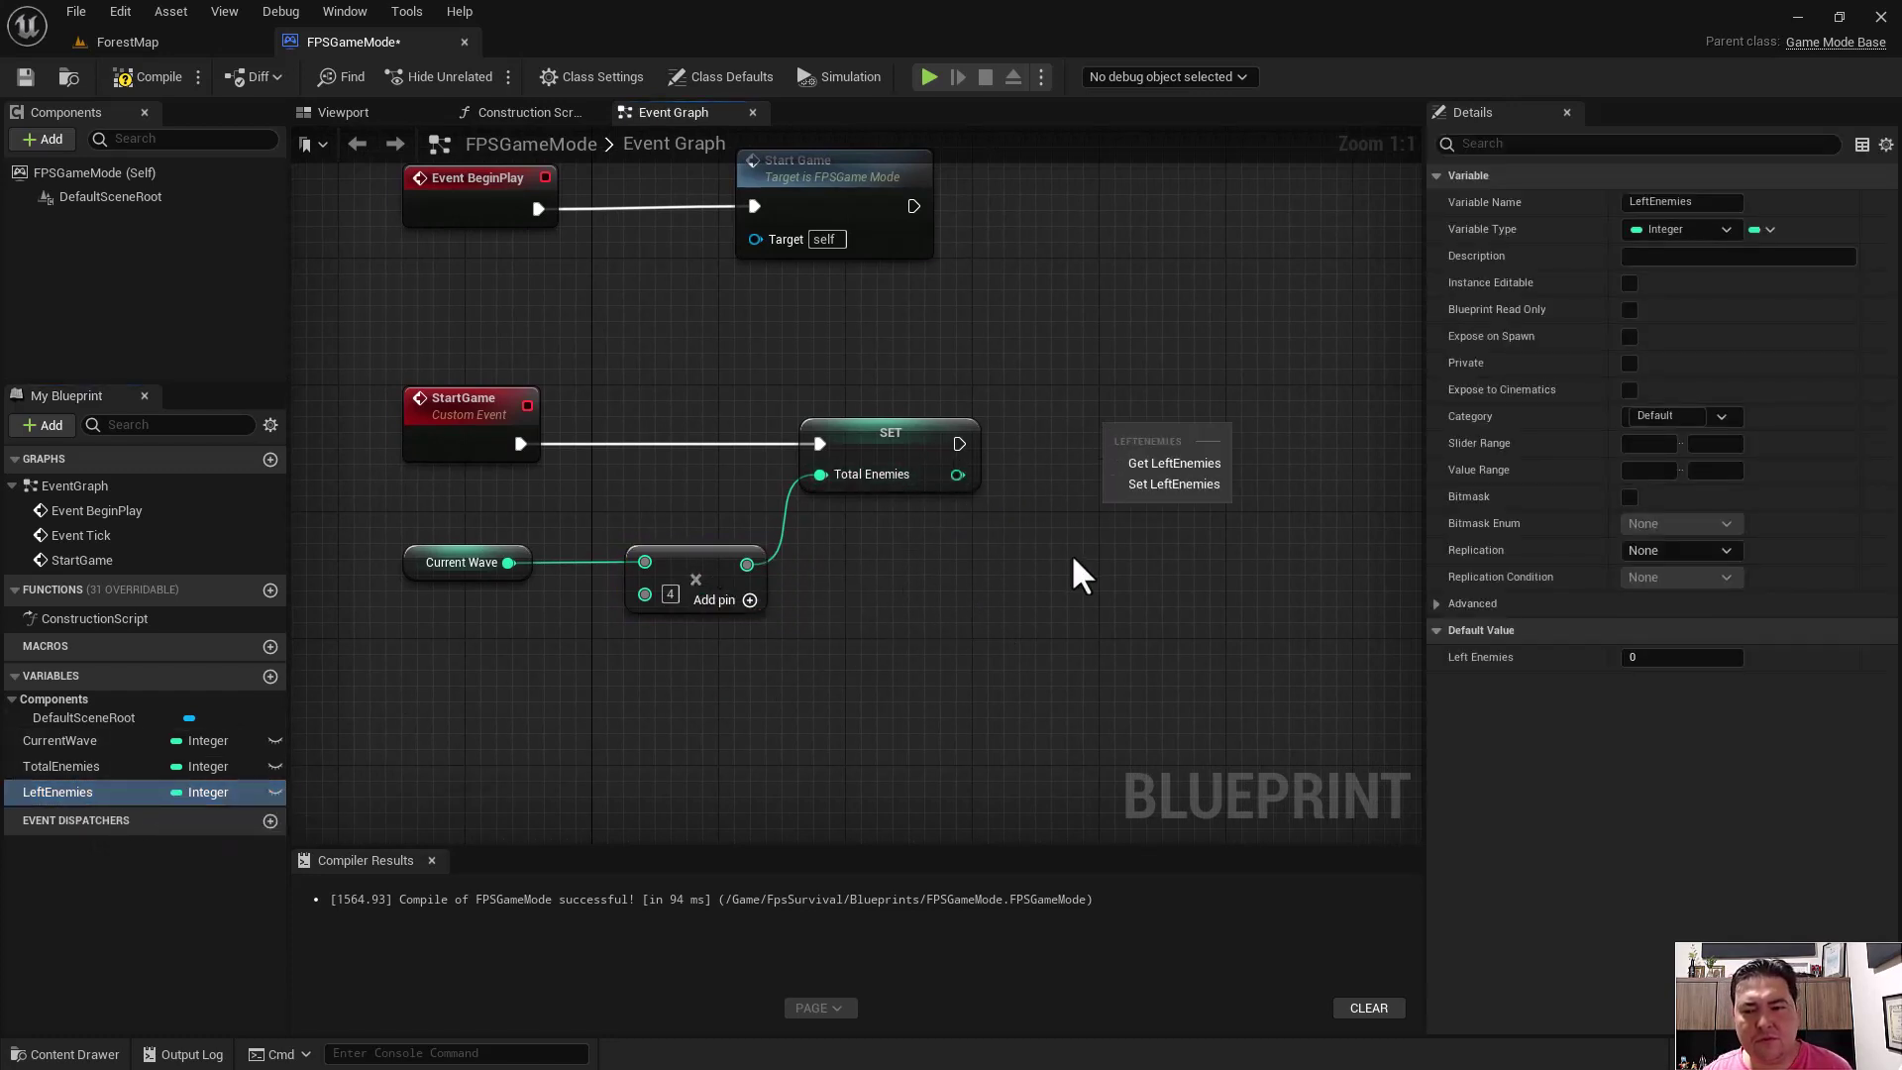
click(1164, 484)
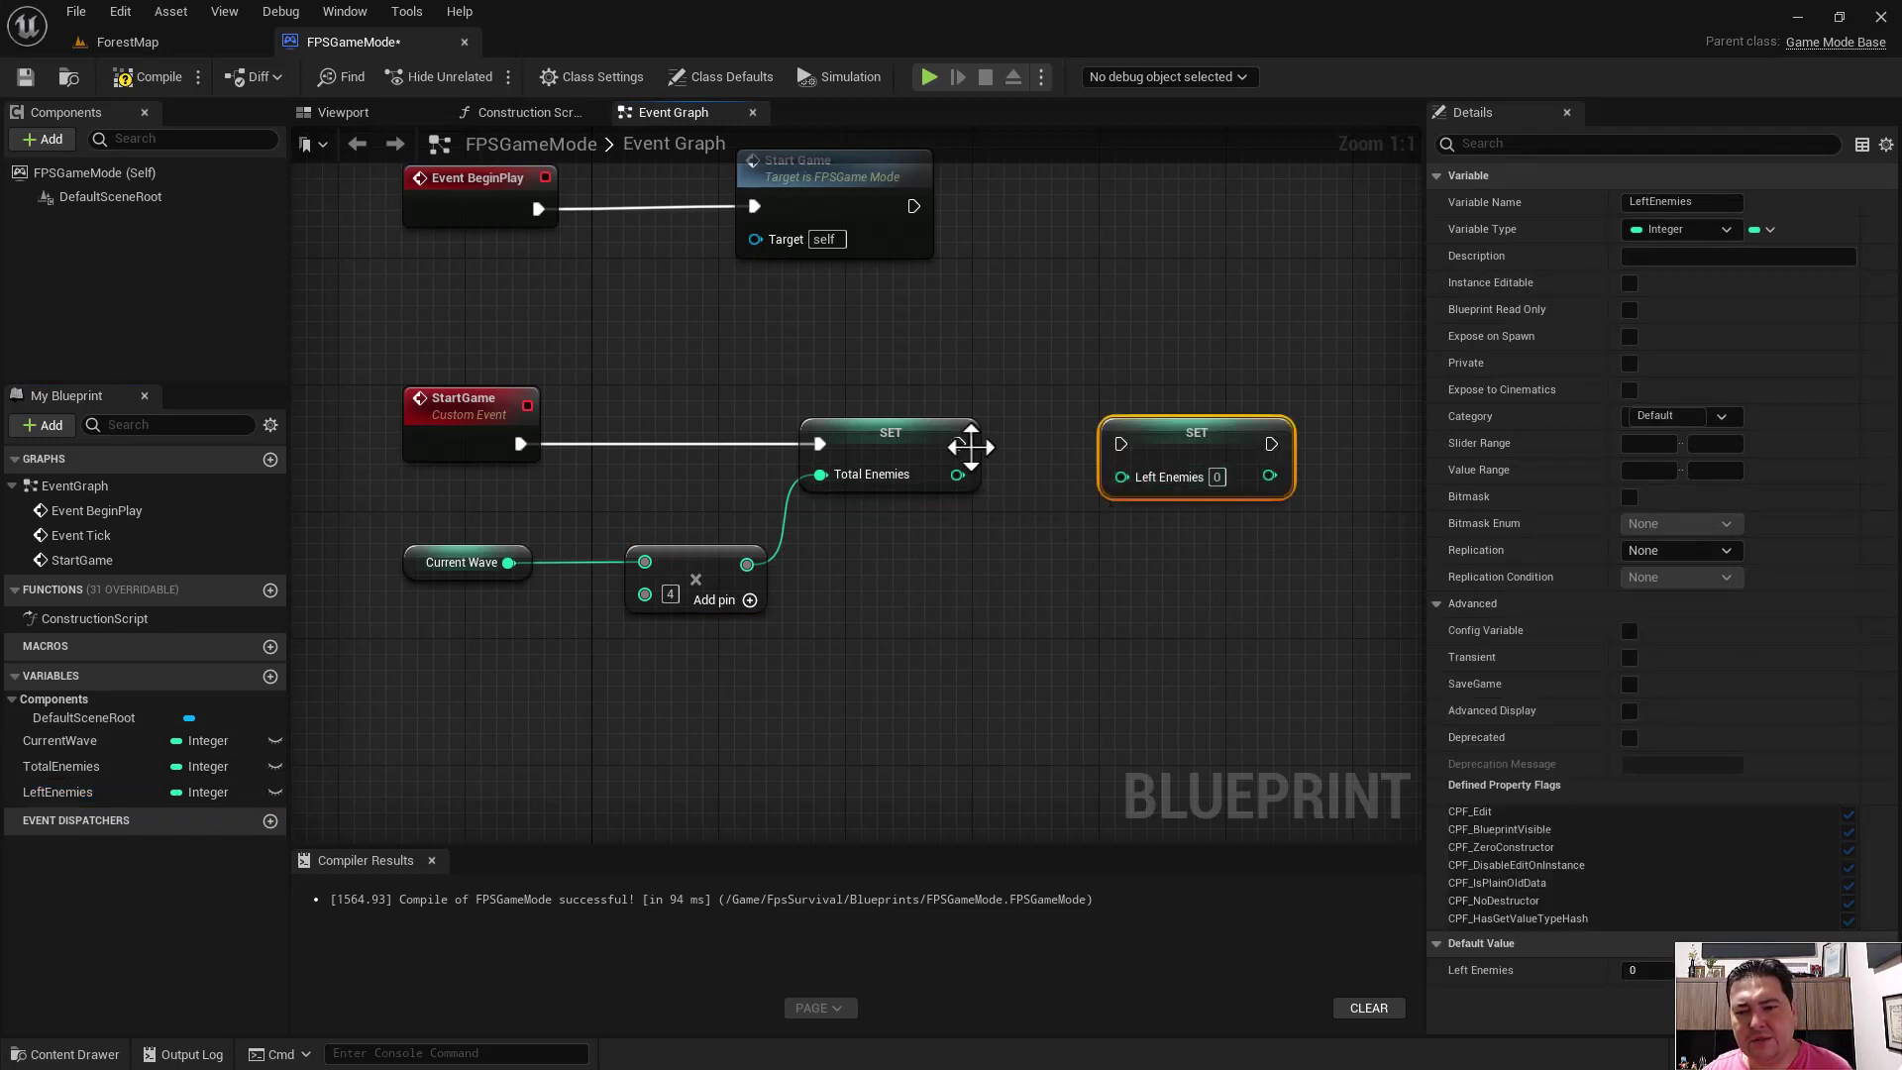
drag(959, 443, 1128, 442)
drag(957, 474, 1122, 474)
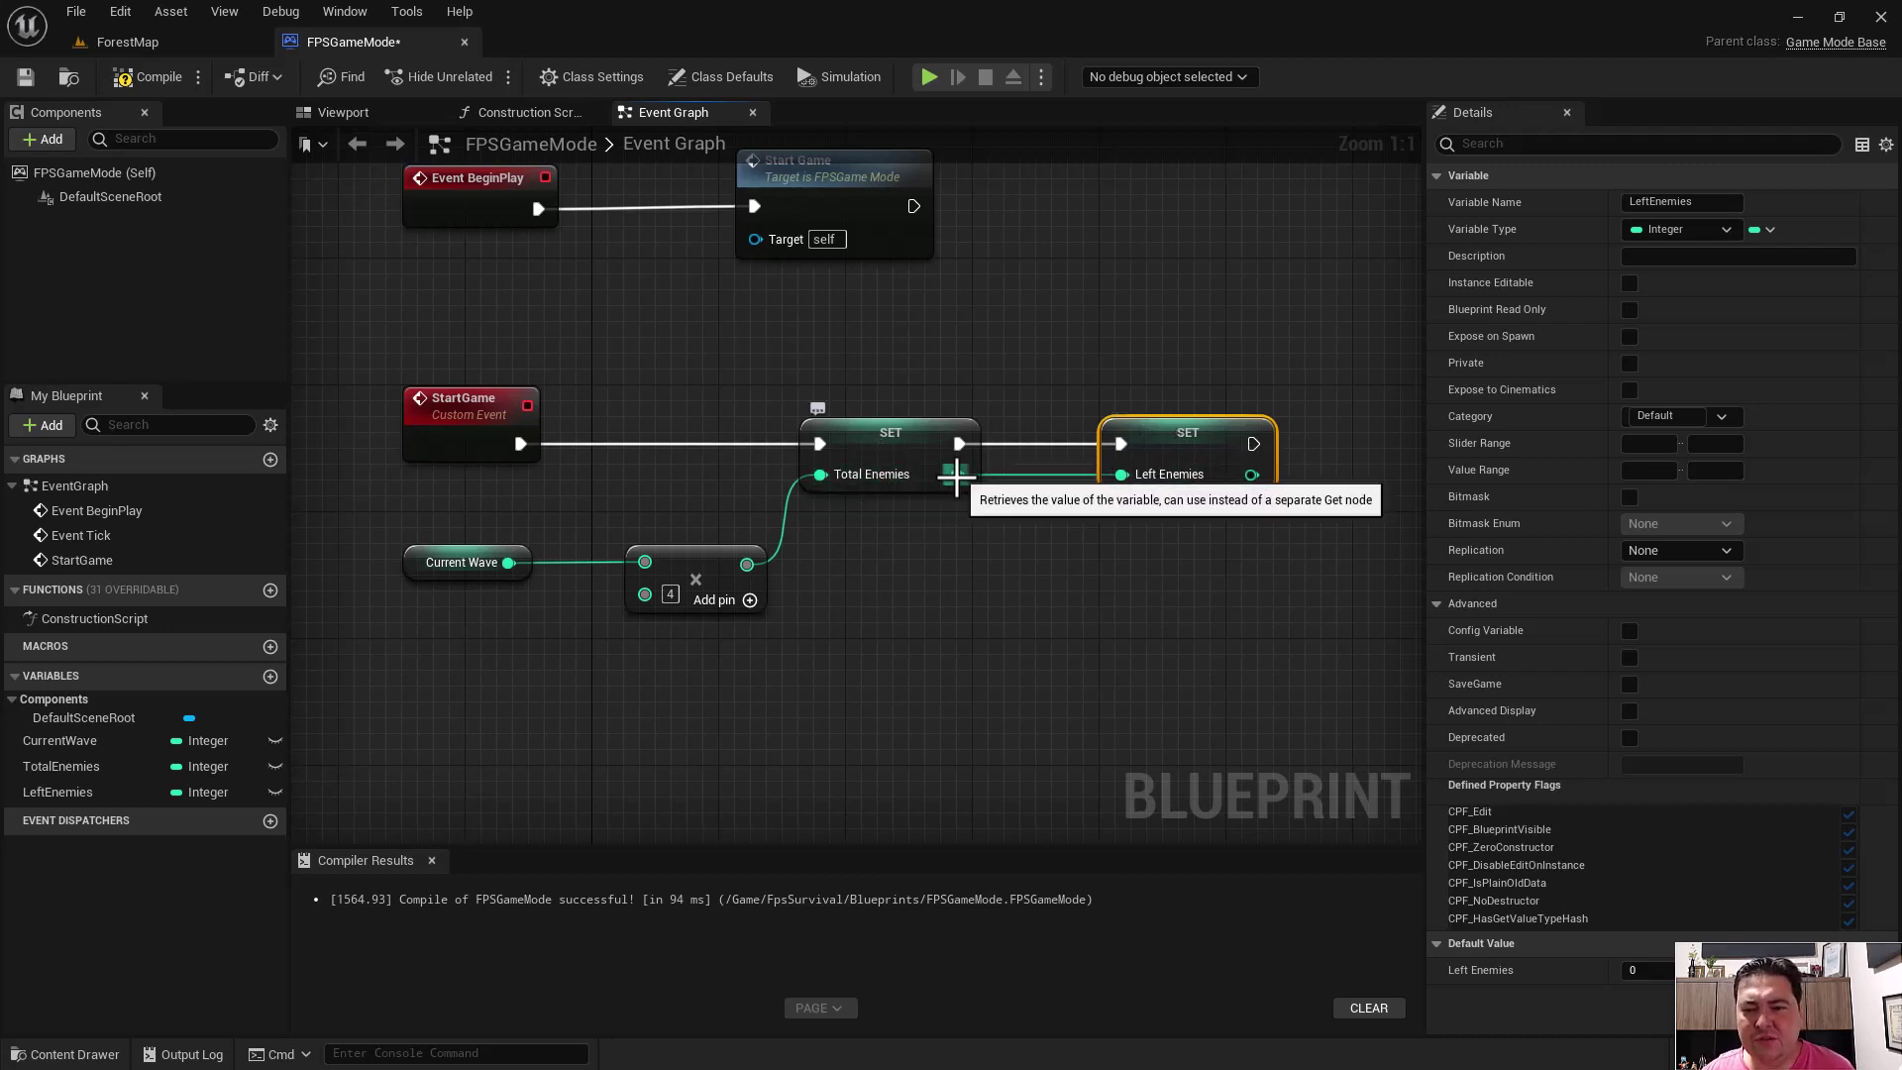
drag(955, 476, 949, 621)
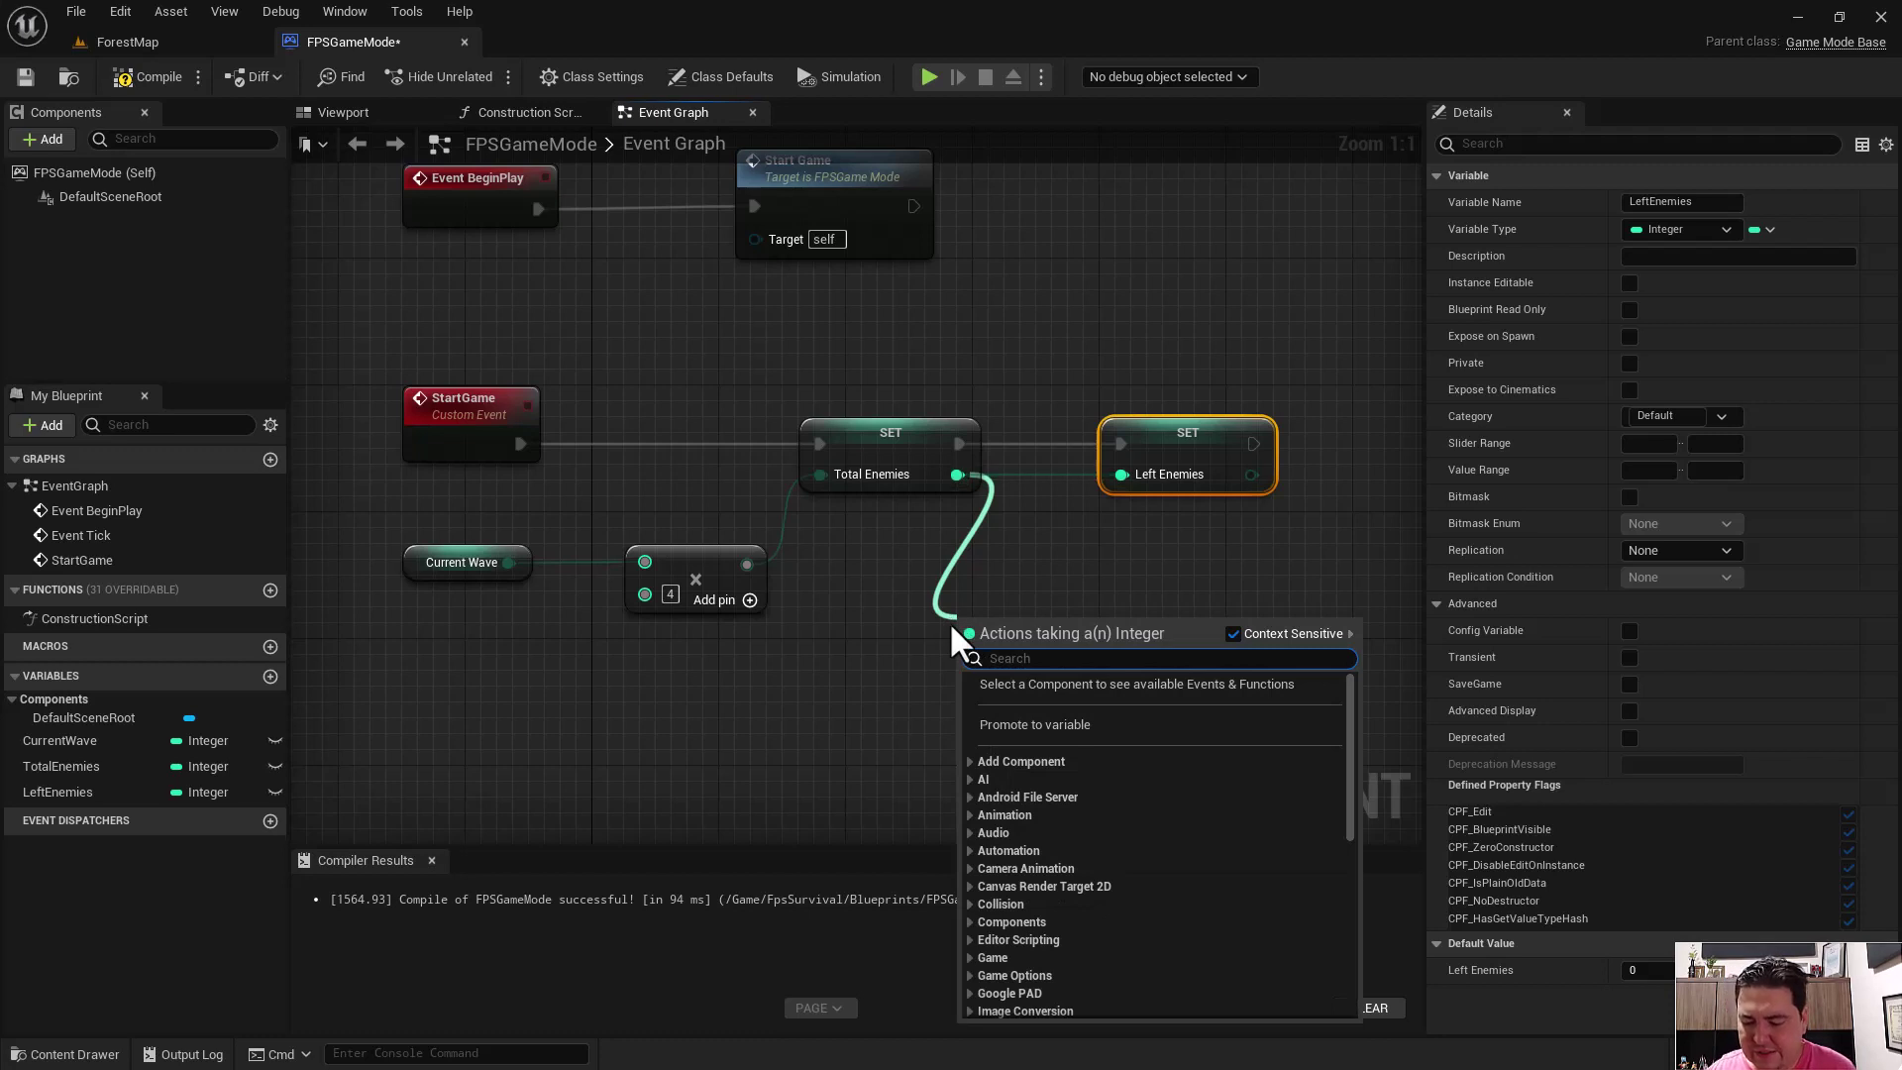
text(divide)
key(Return)
click(986, 656)
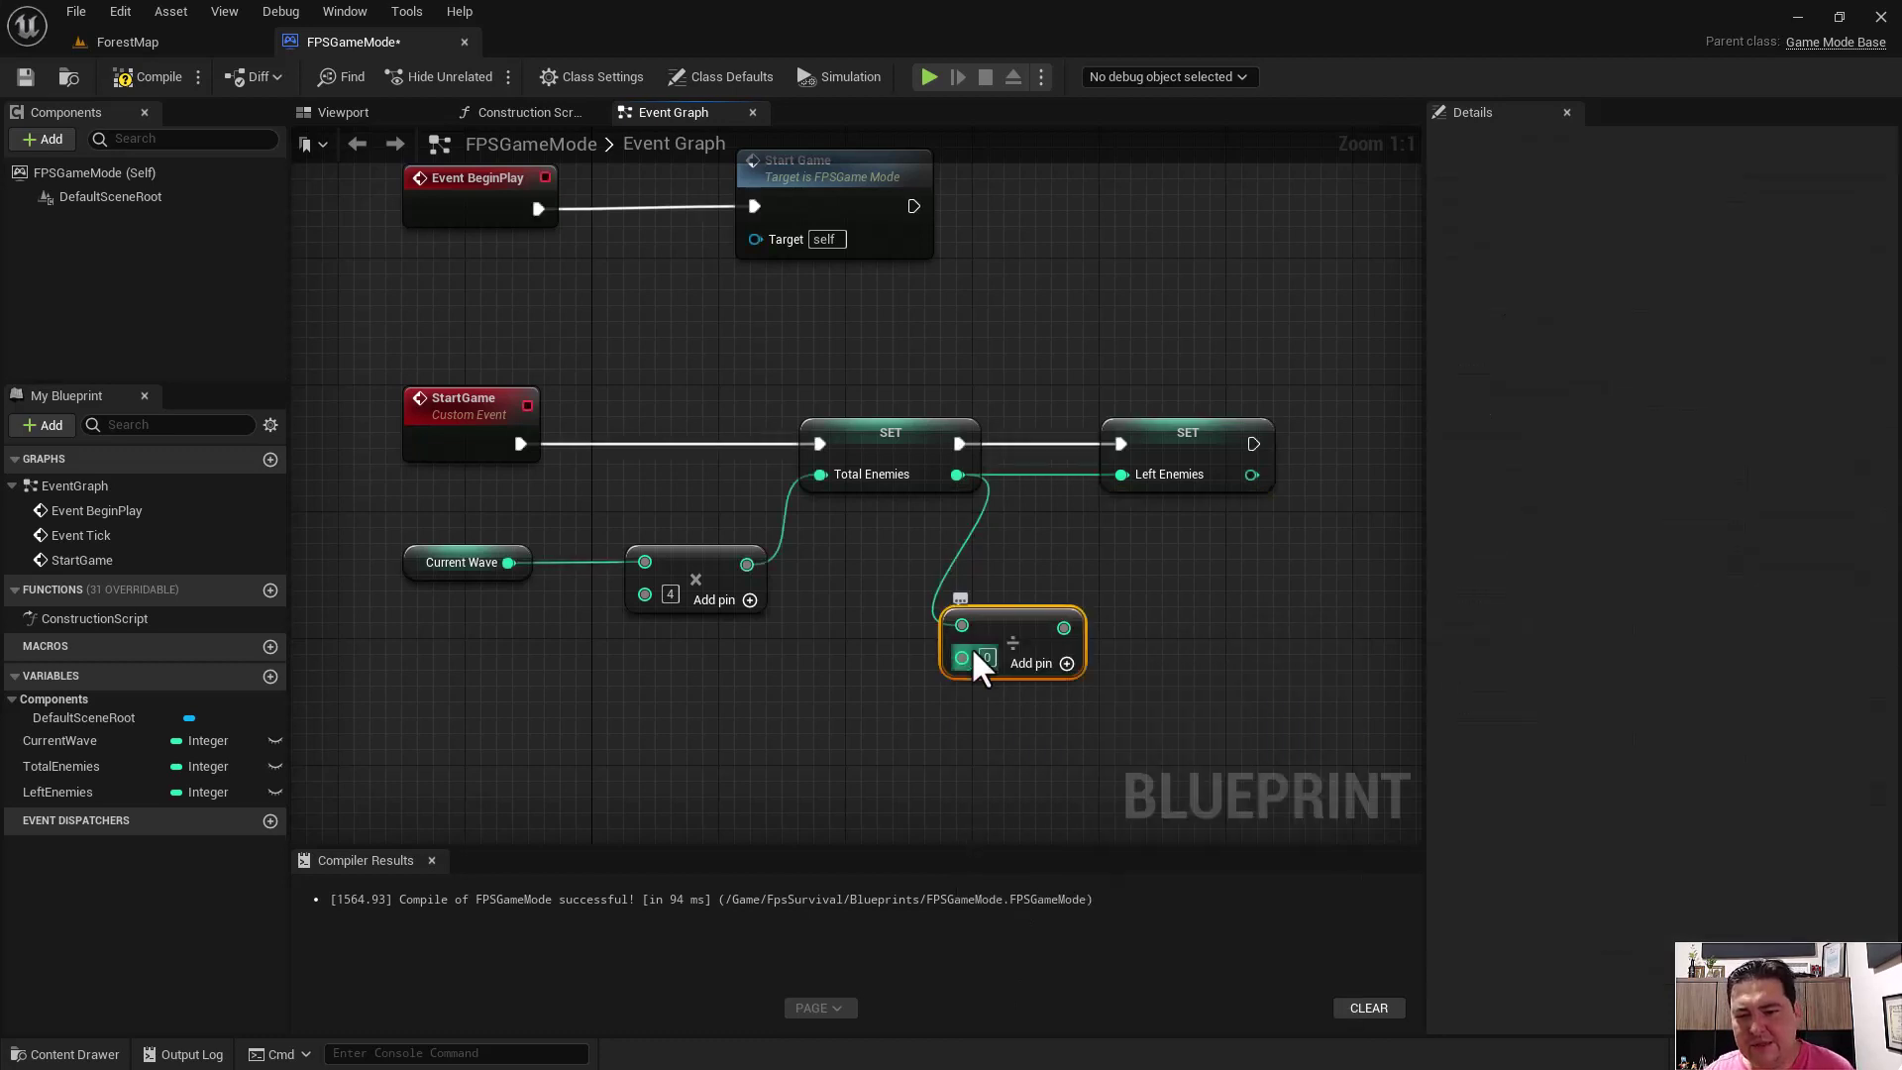
text(2)
key(Return)
click(1052, 705)
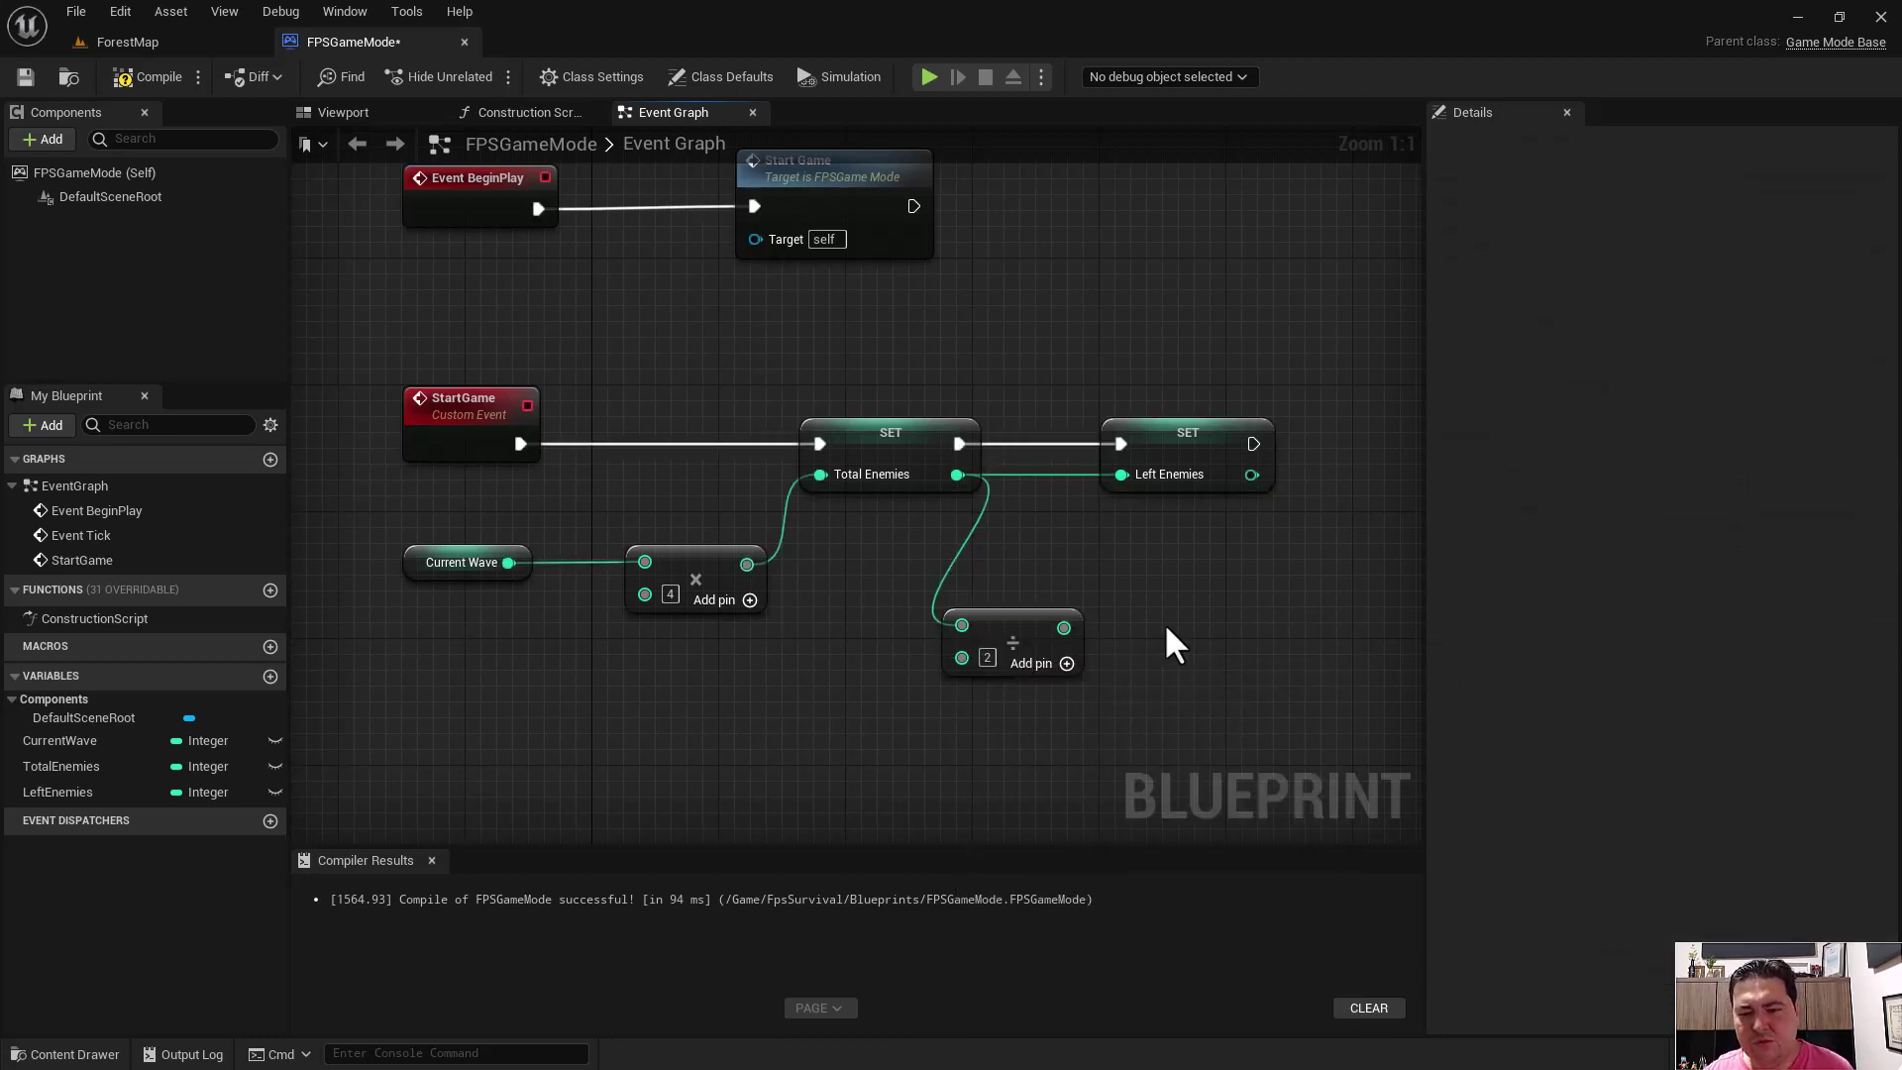
drag(1064, 627, 1122, 477)
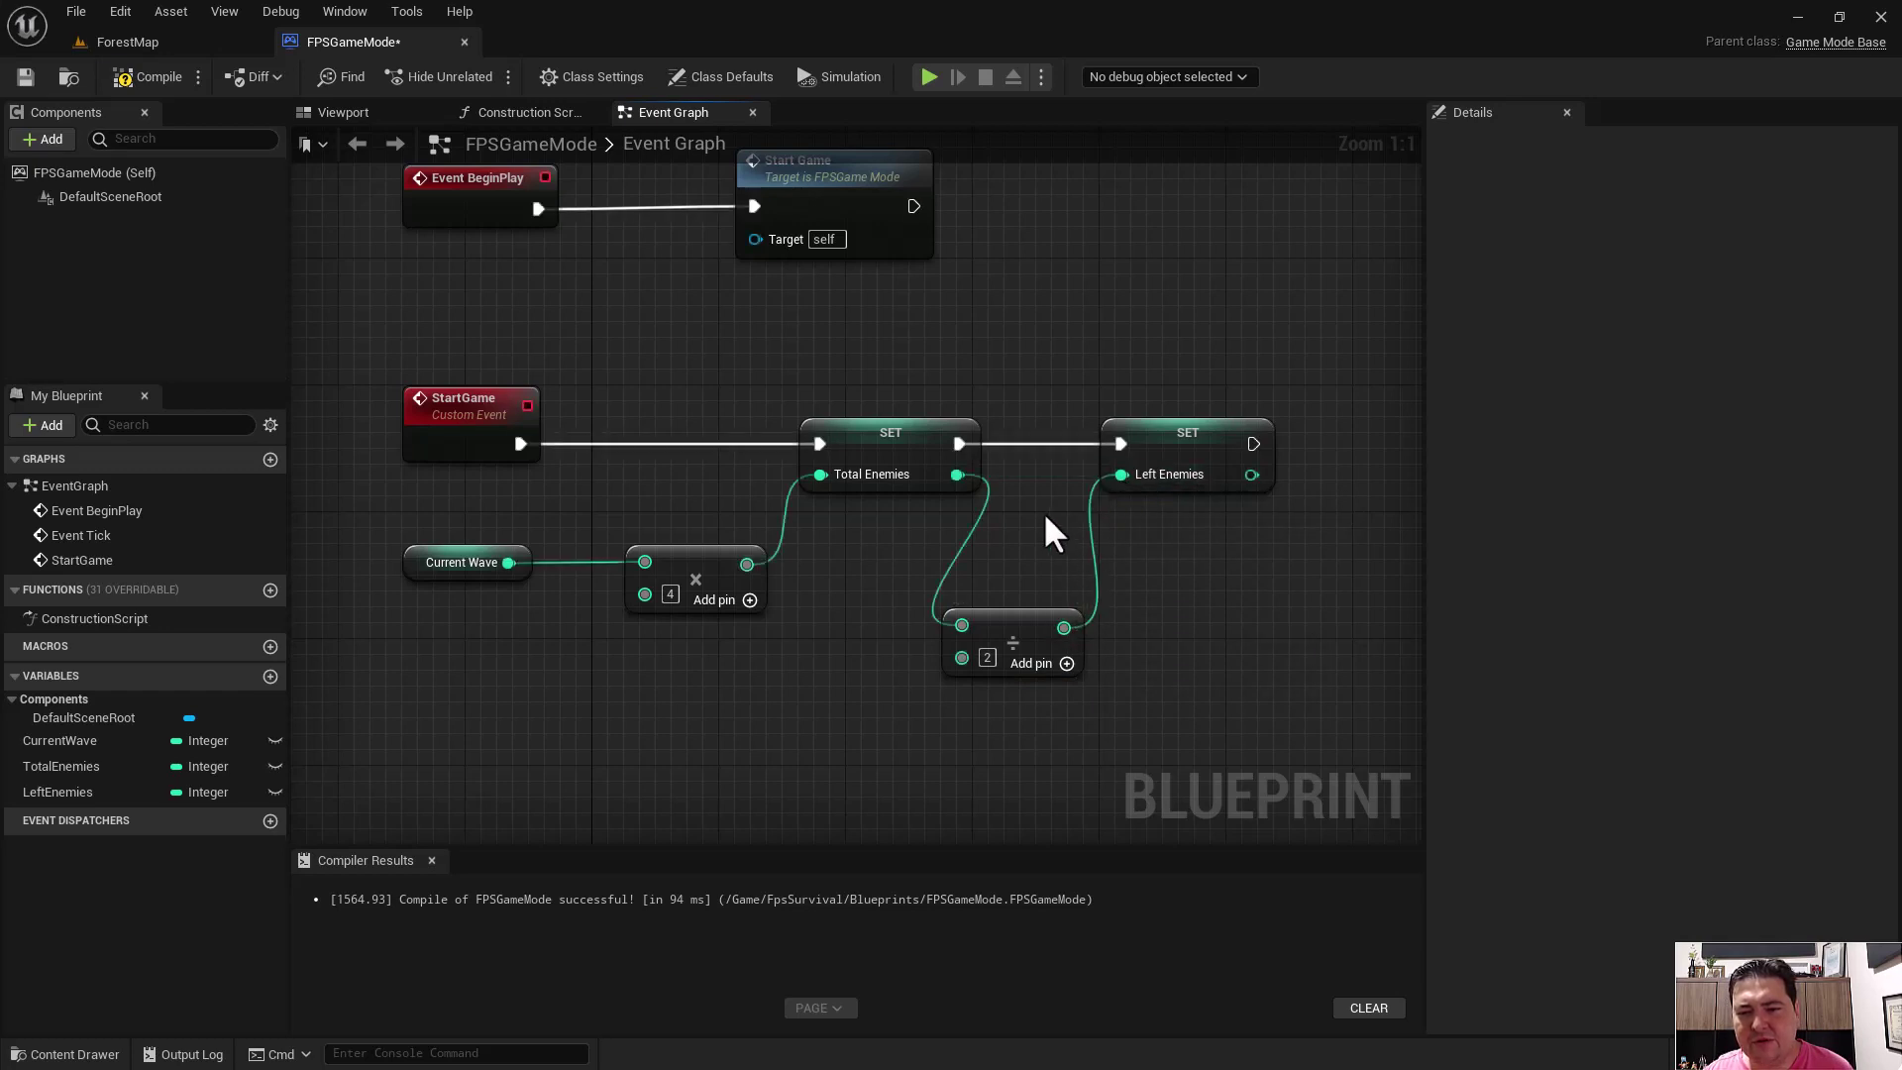
- Rearrange the Multiply, Divide and both setter nodes into a tidy row
drag(997, 622, 1025, 555)
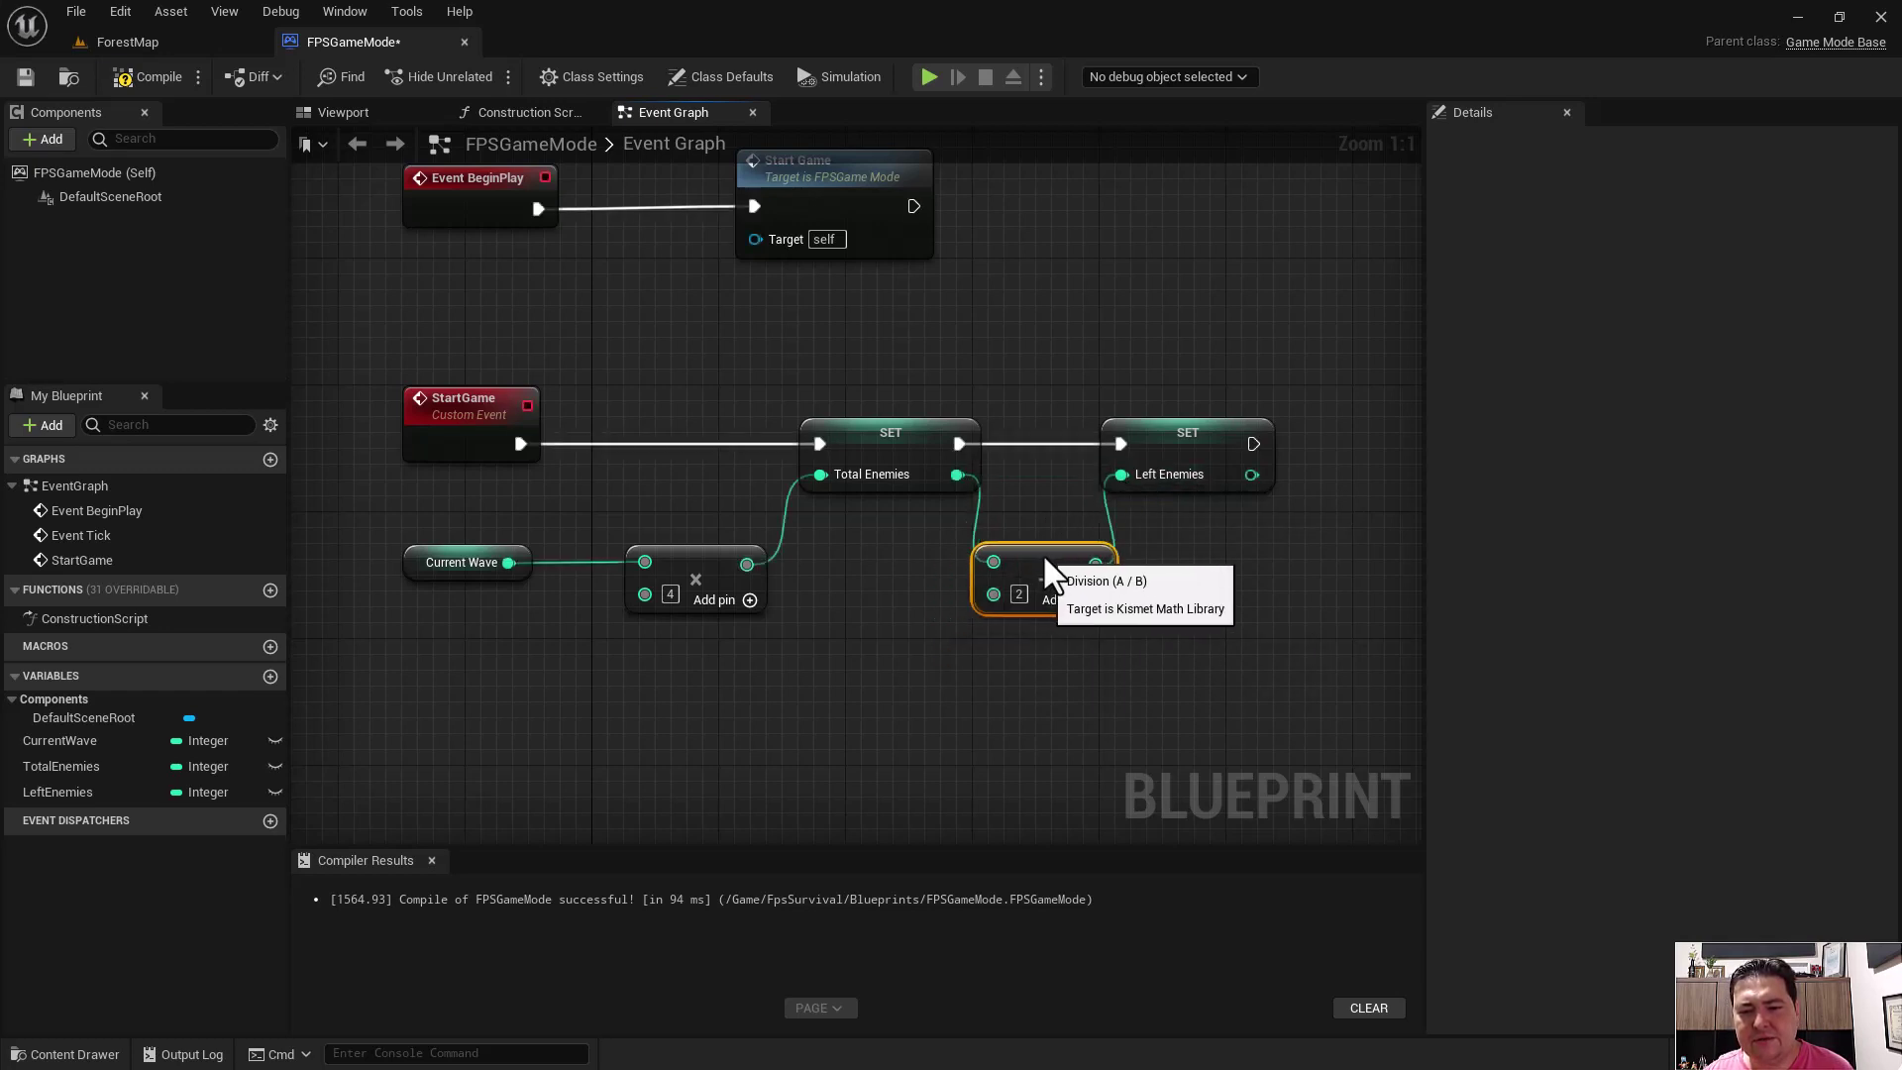
drag(674, 567, 627, 567)
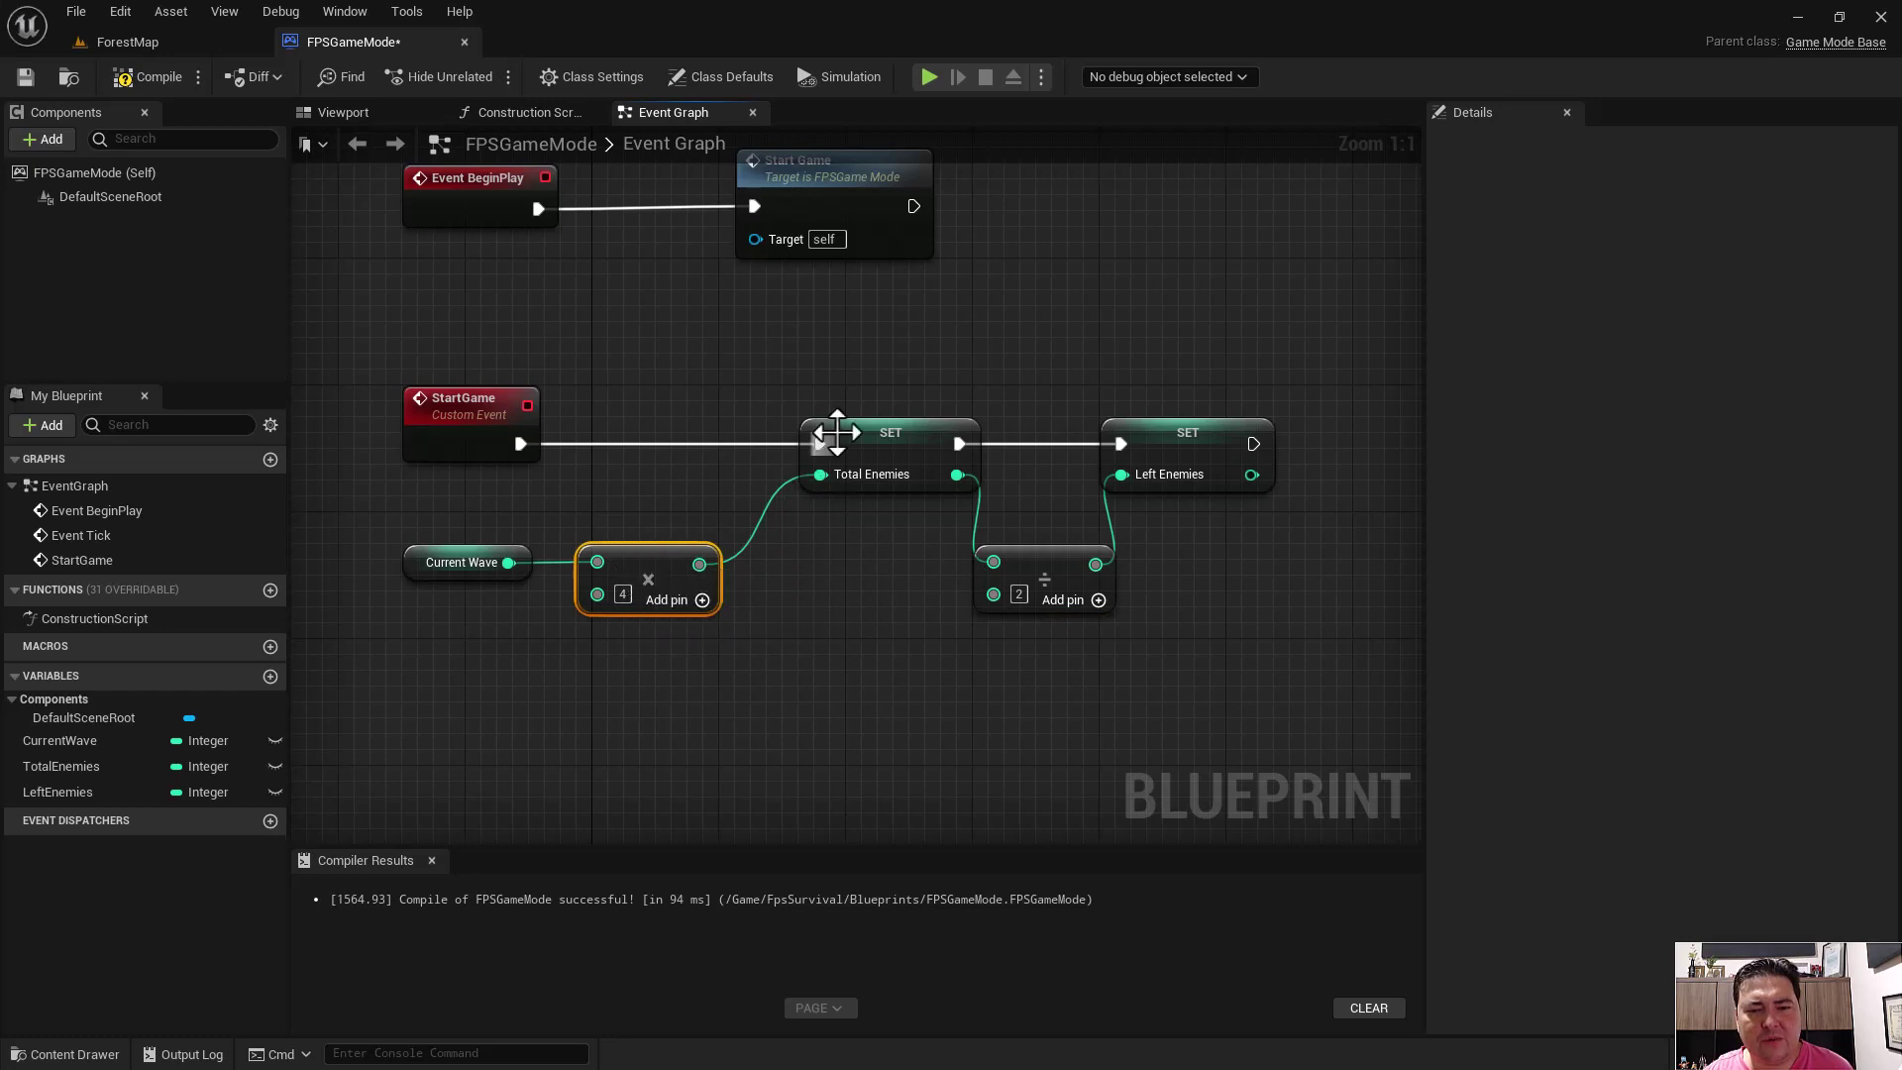
drag(872, 432, 658, 426)
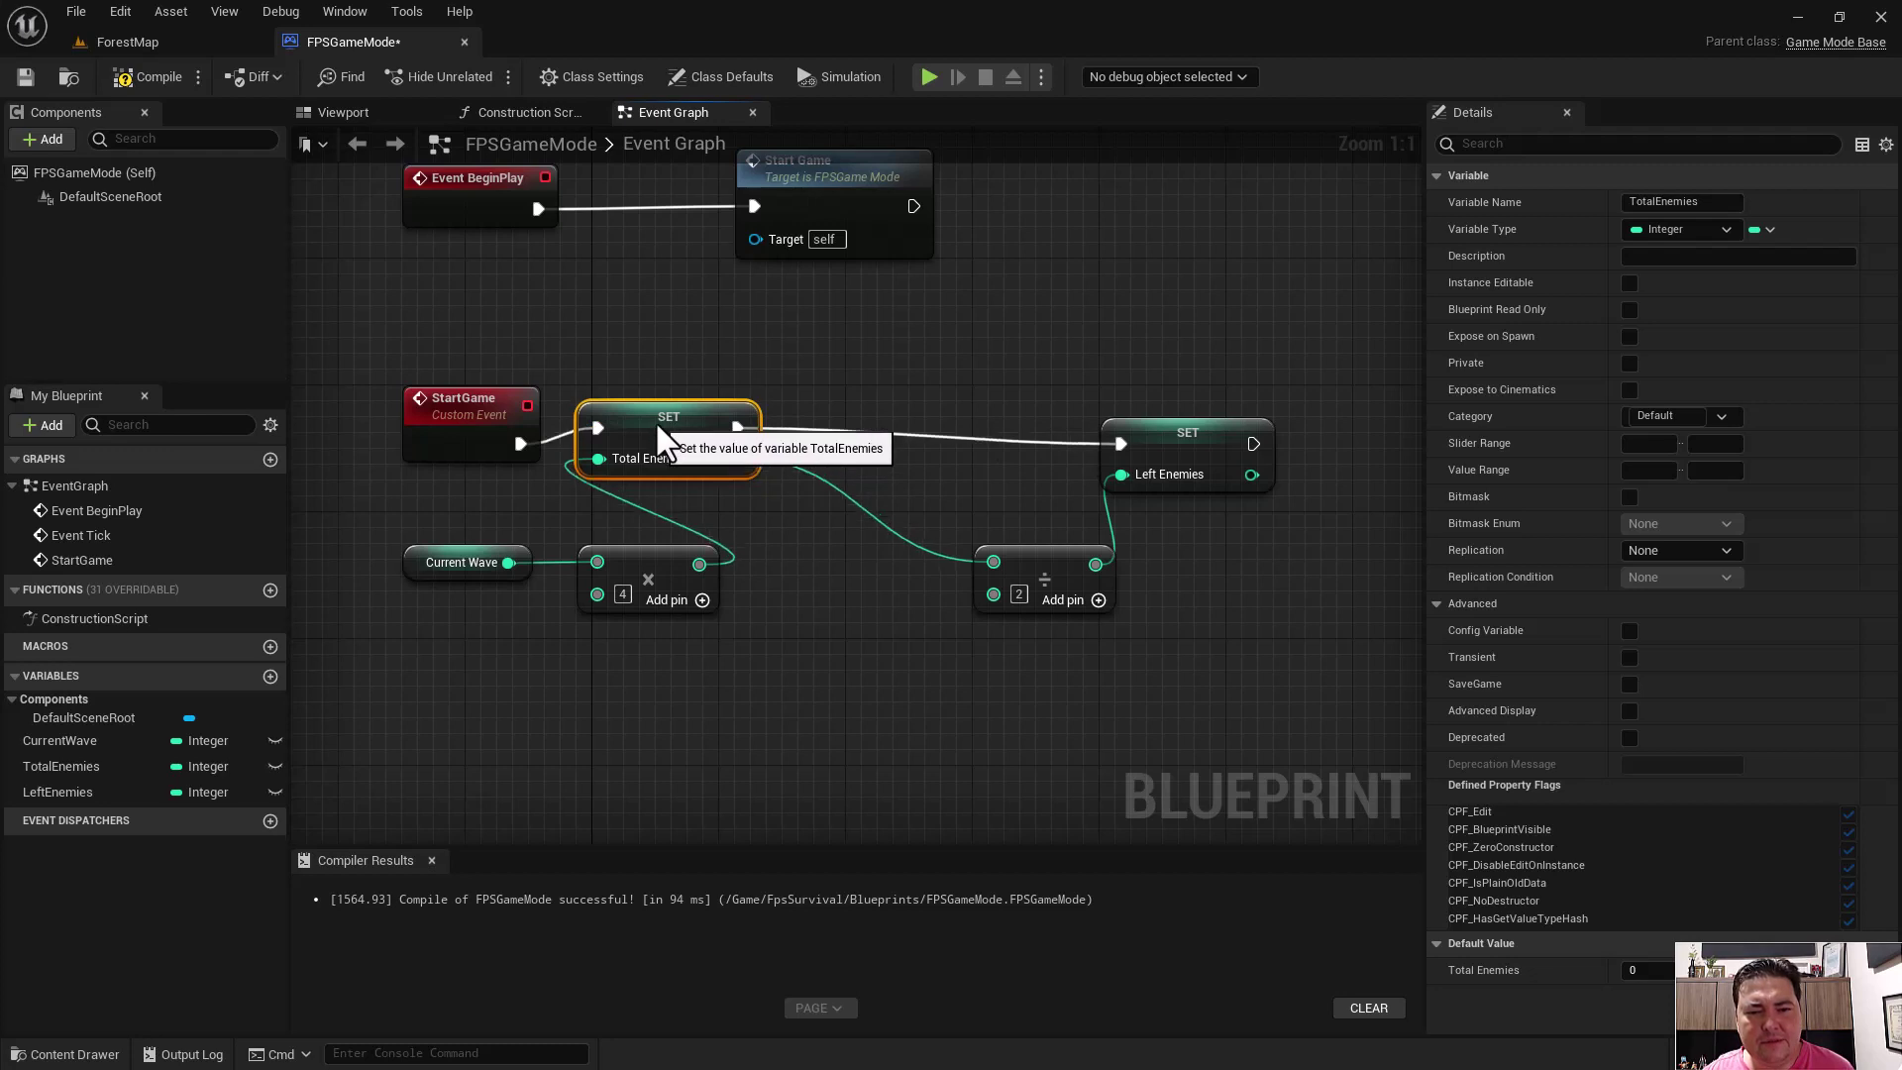
mouse_move(1164, 433)
mouse_down()
mouse_move(877, 433)
mouse_move(883, 413)
mouse_up()
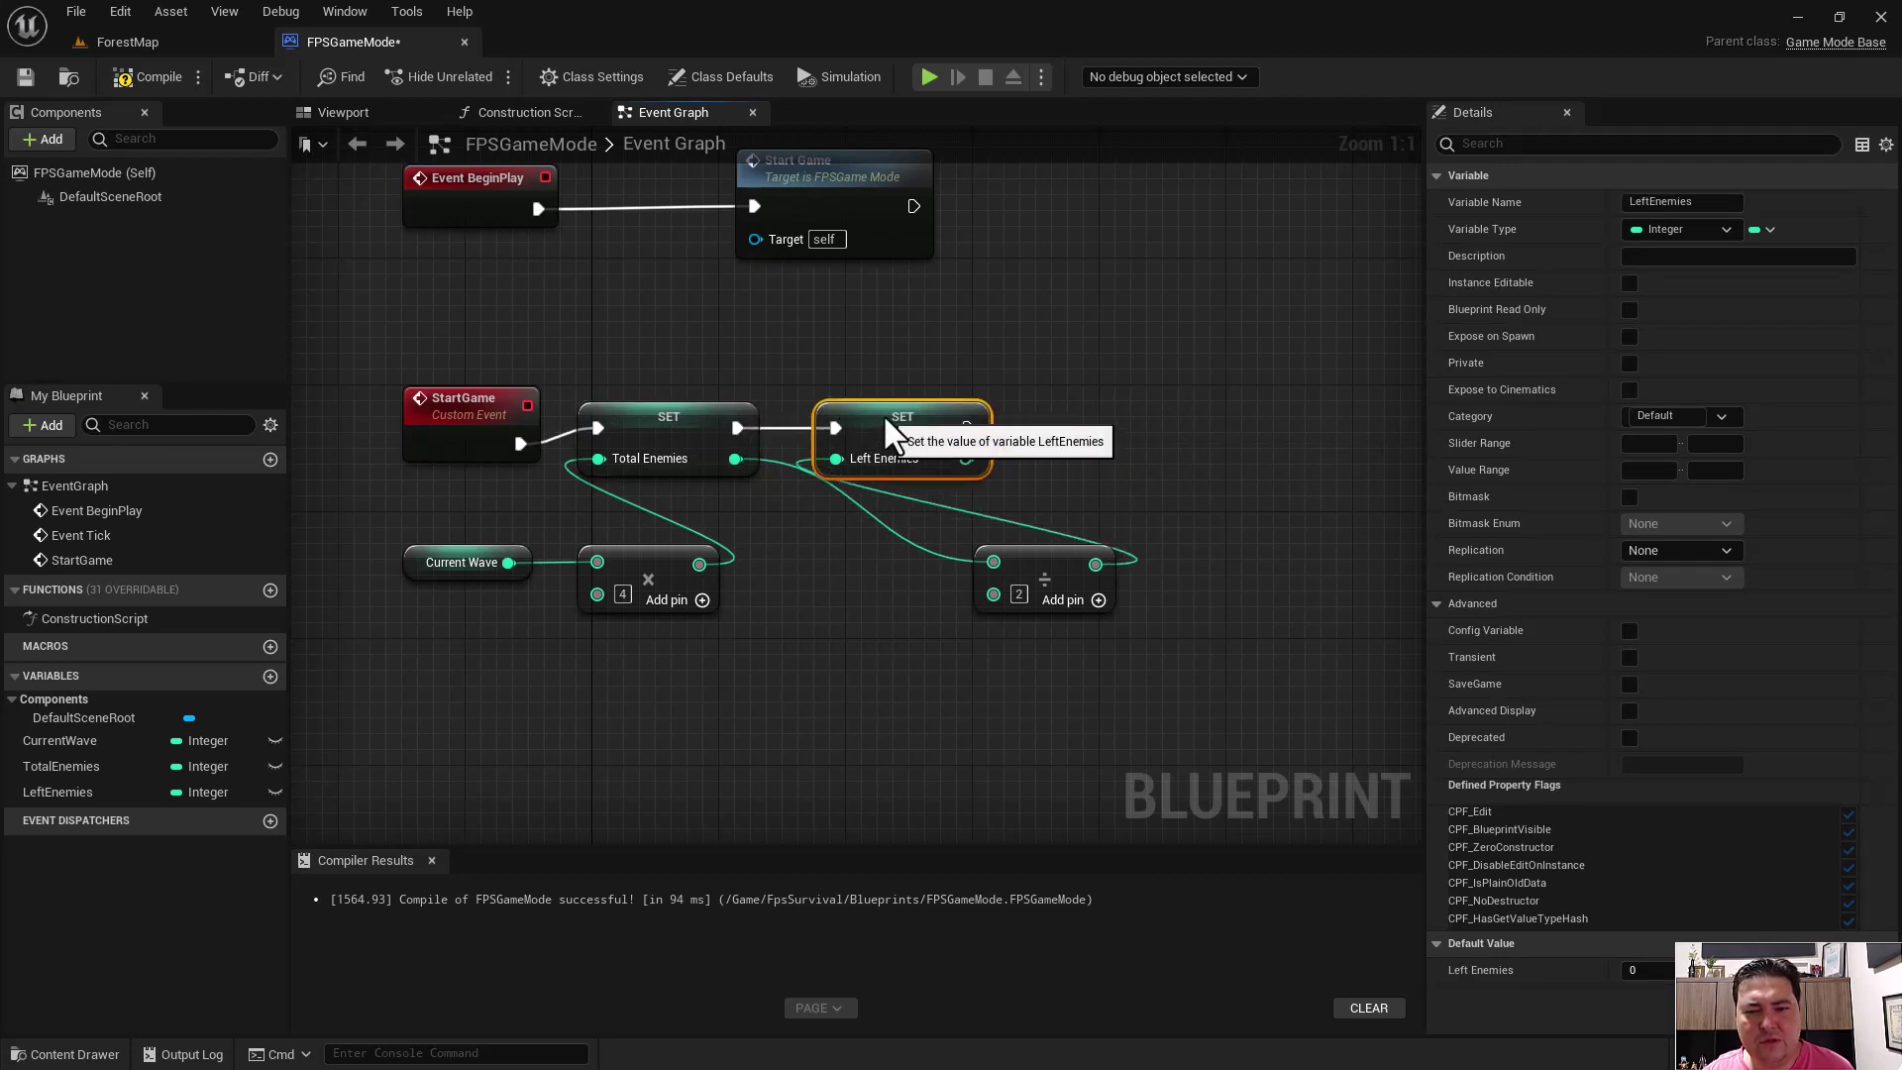
drag(1019, 550, 818, 545)
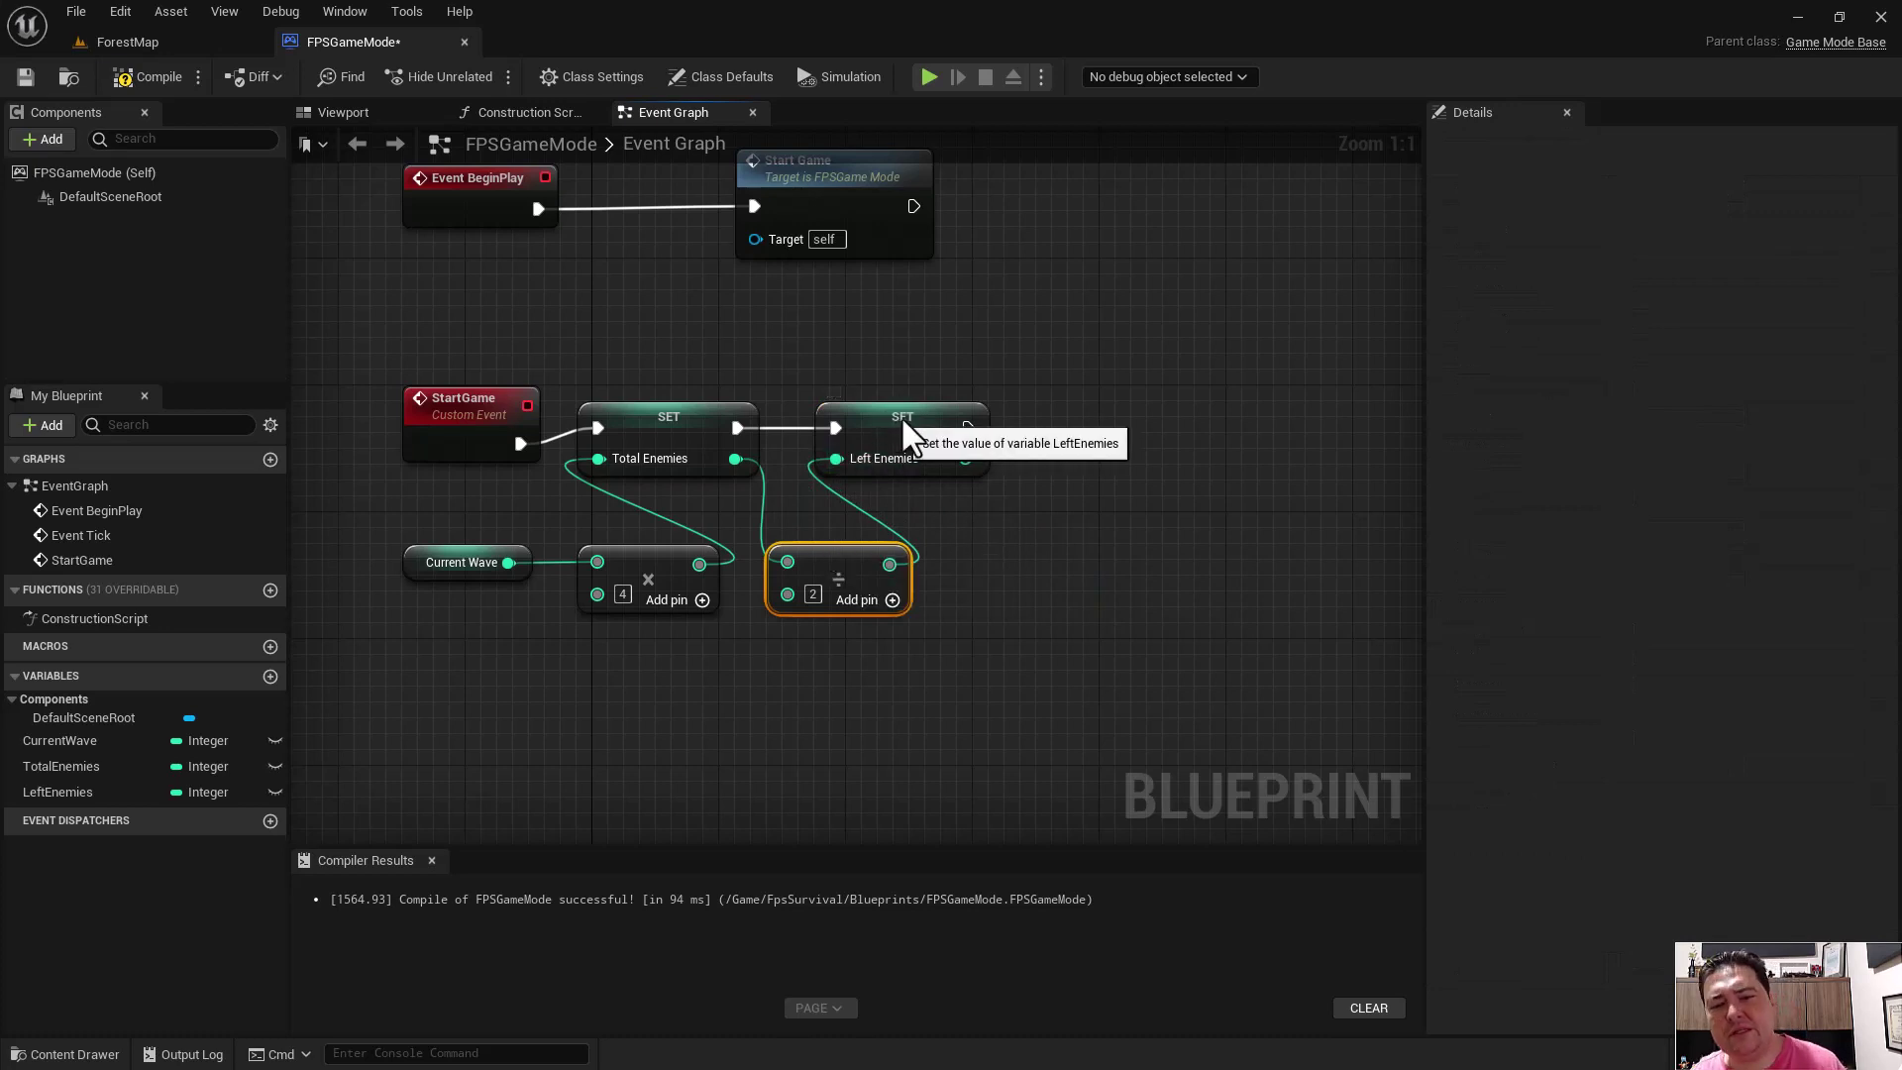
drag(900, 426, 994, 426)
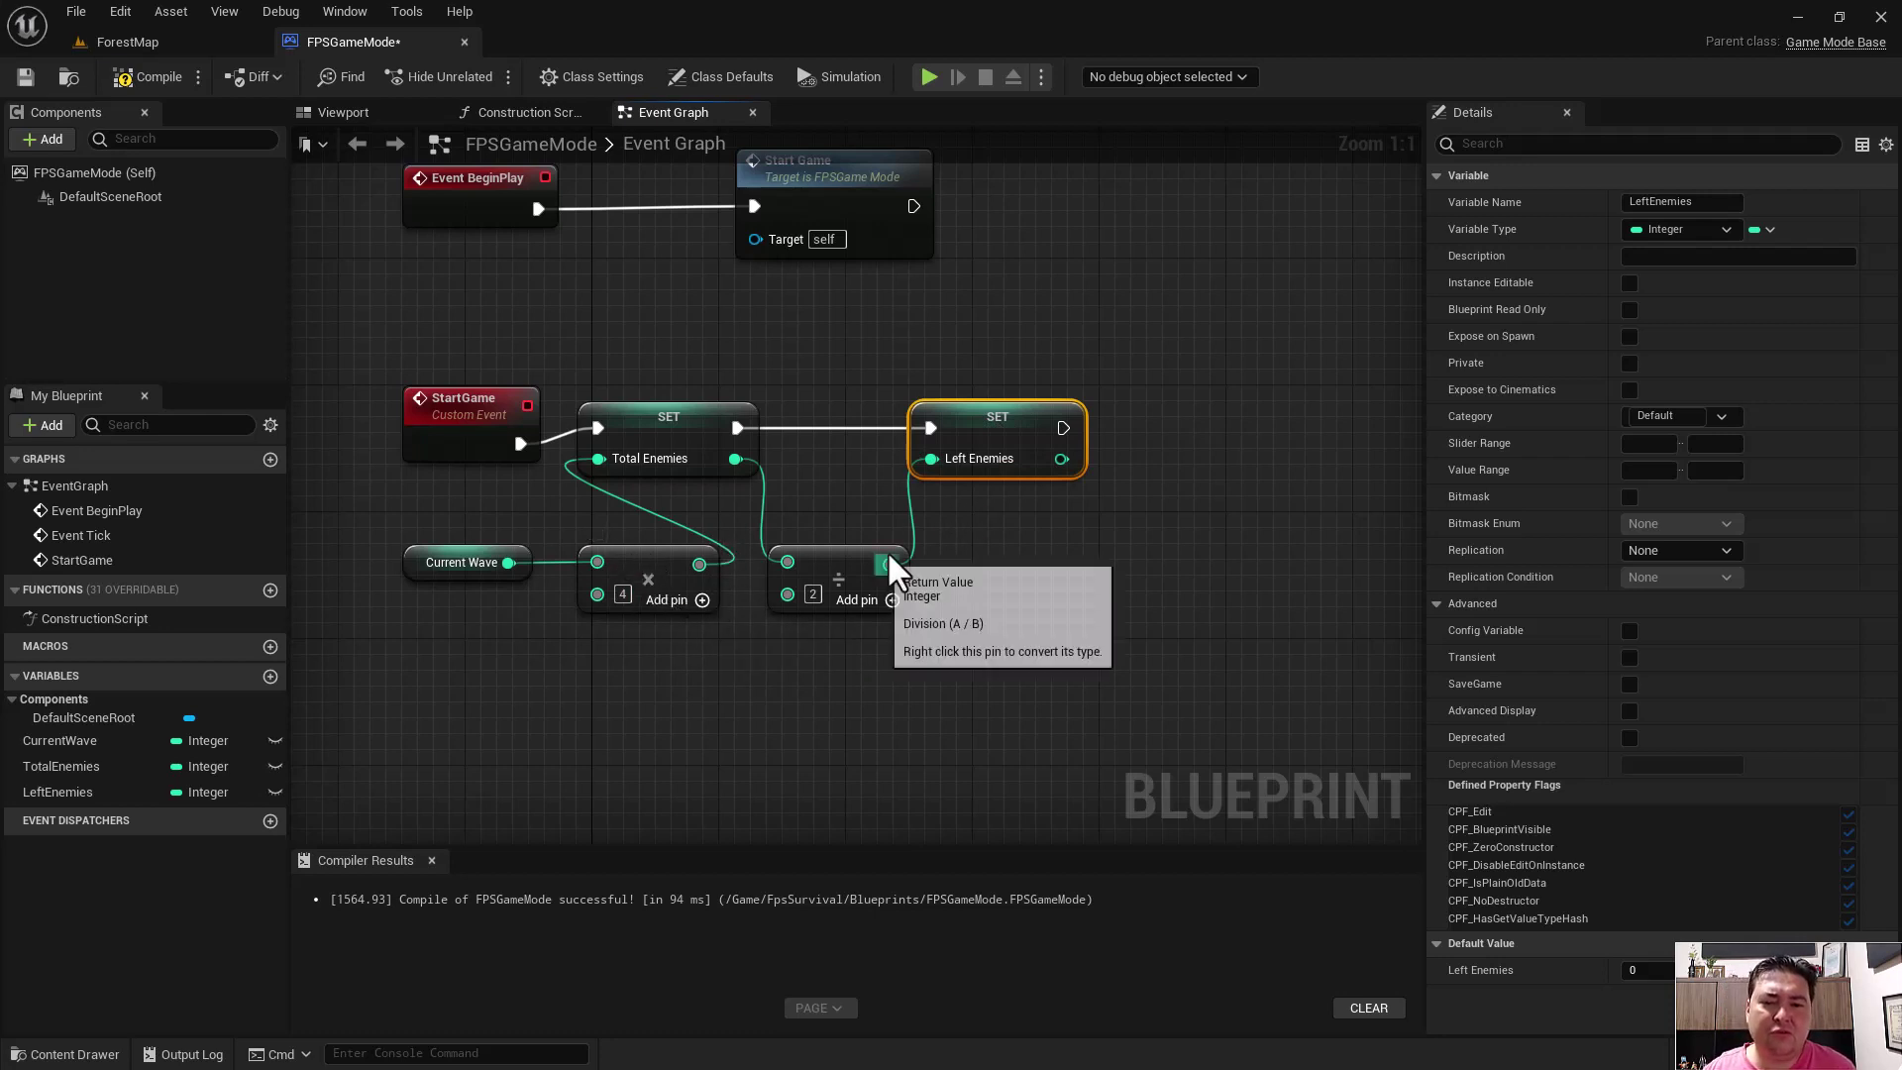
drag(964, 420, 1042, 419)
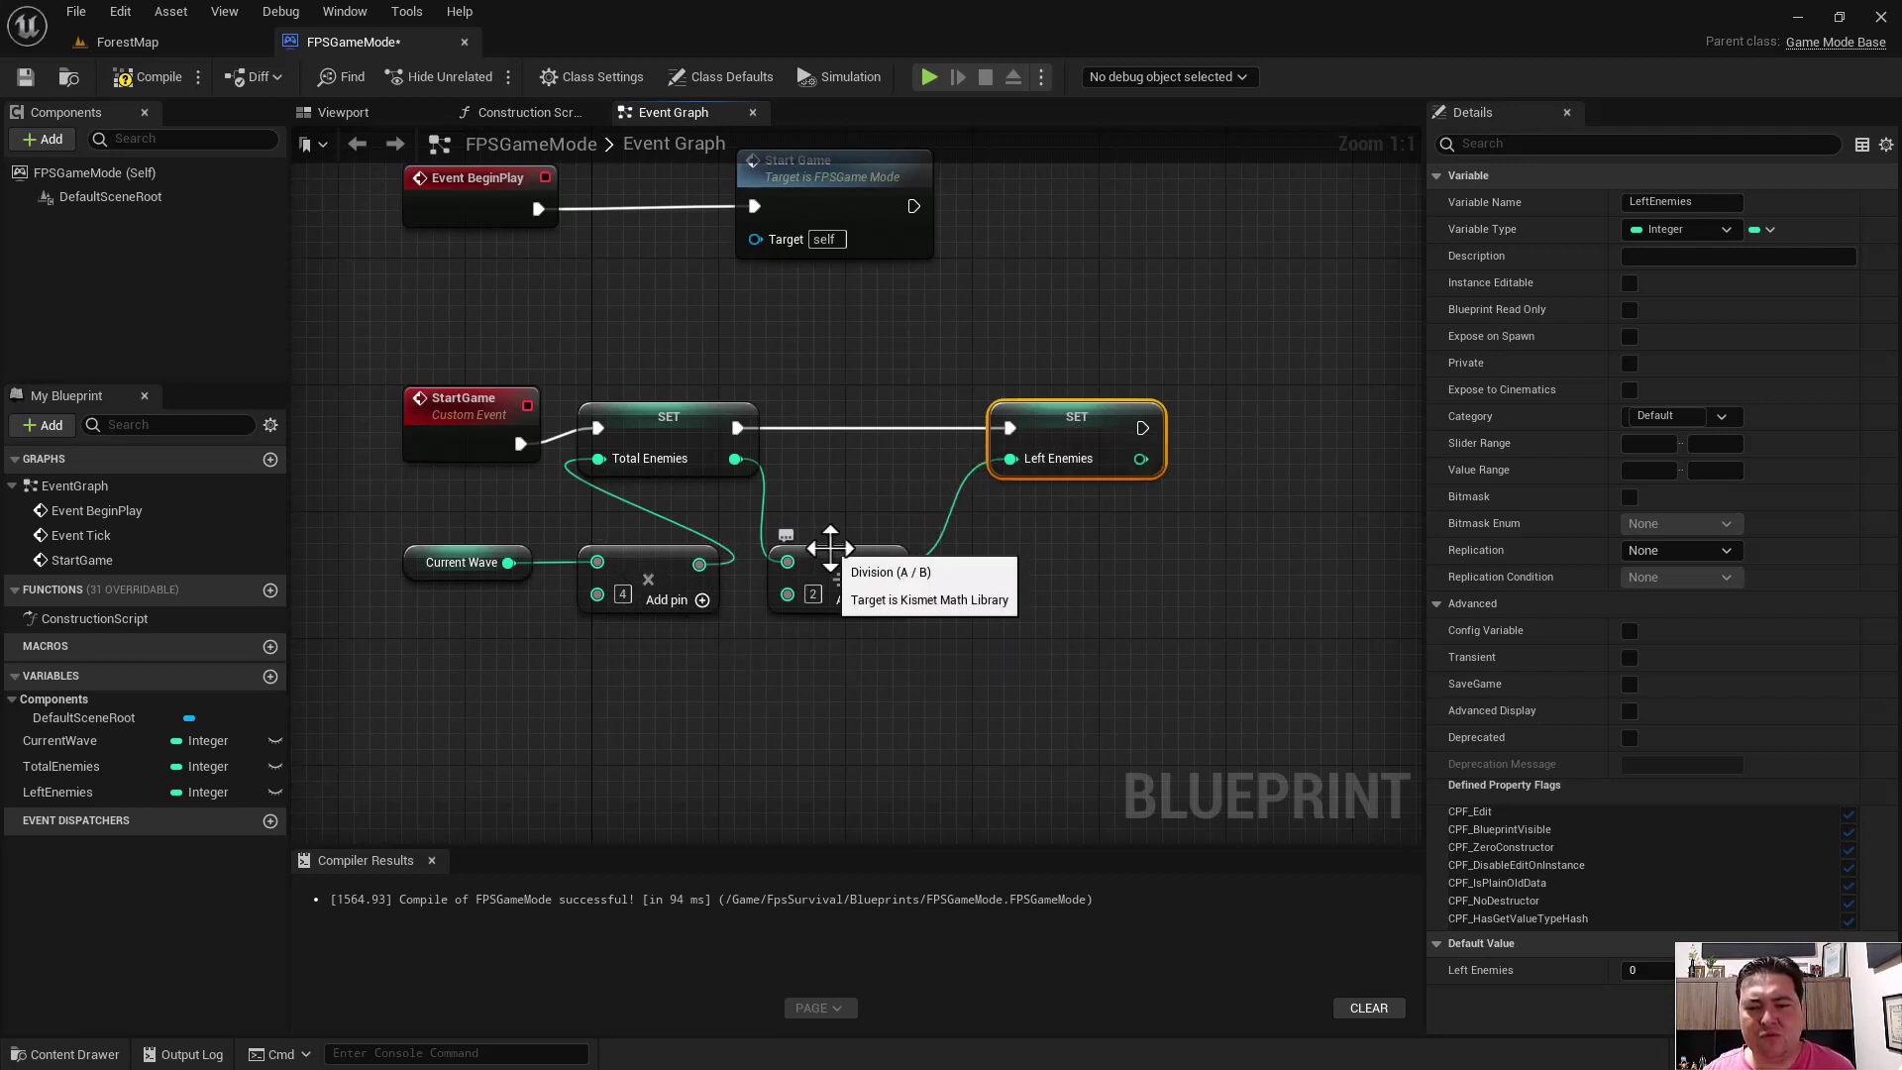
drag(829, 557, 907, 556)
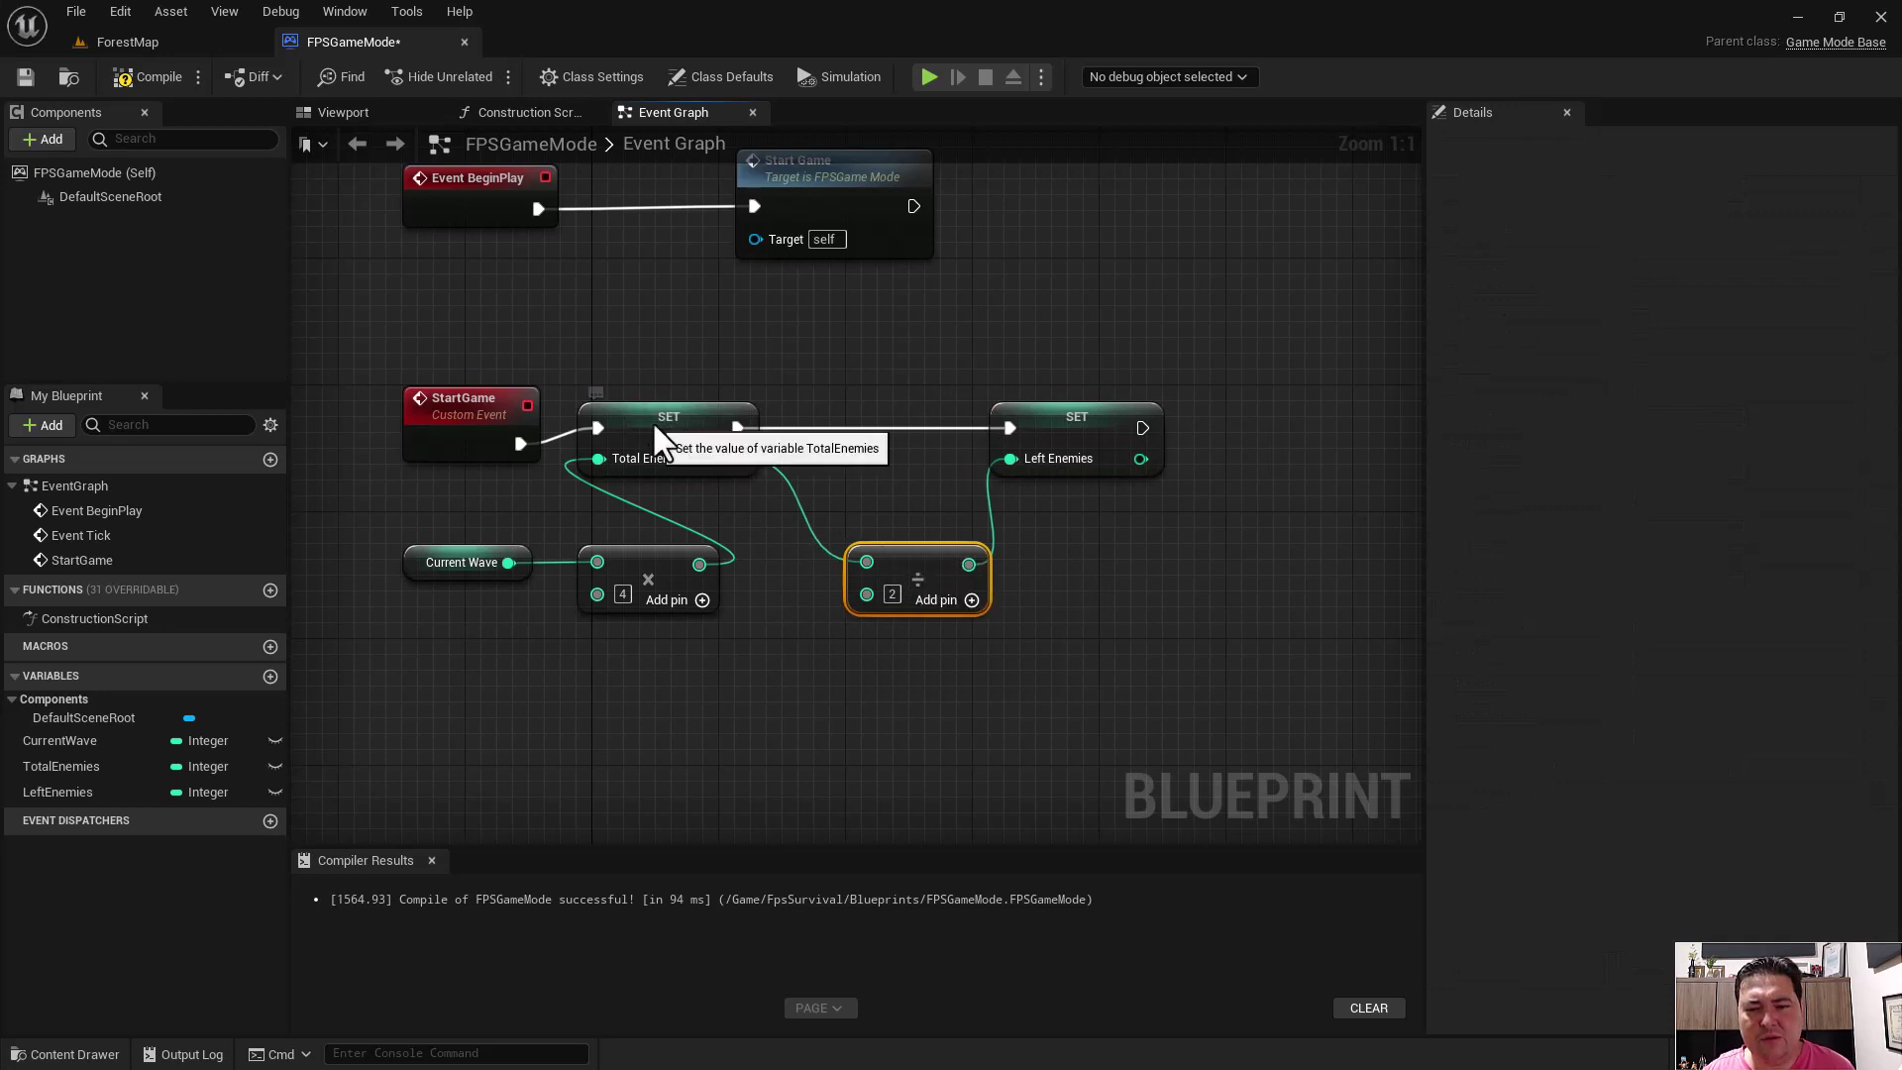
drag(661, 422, 753, 424)
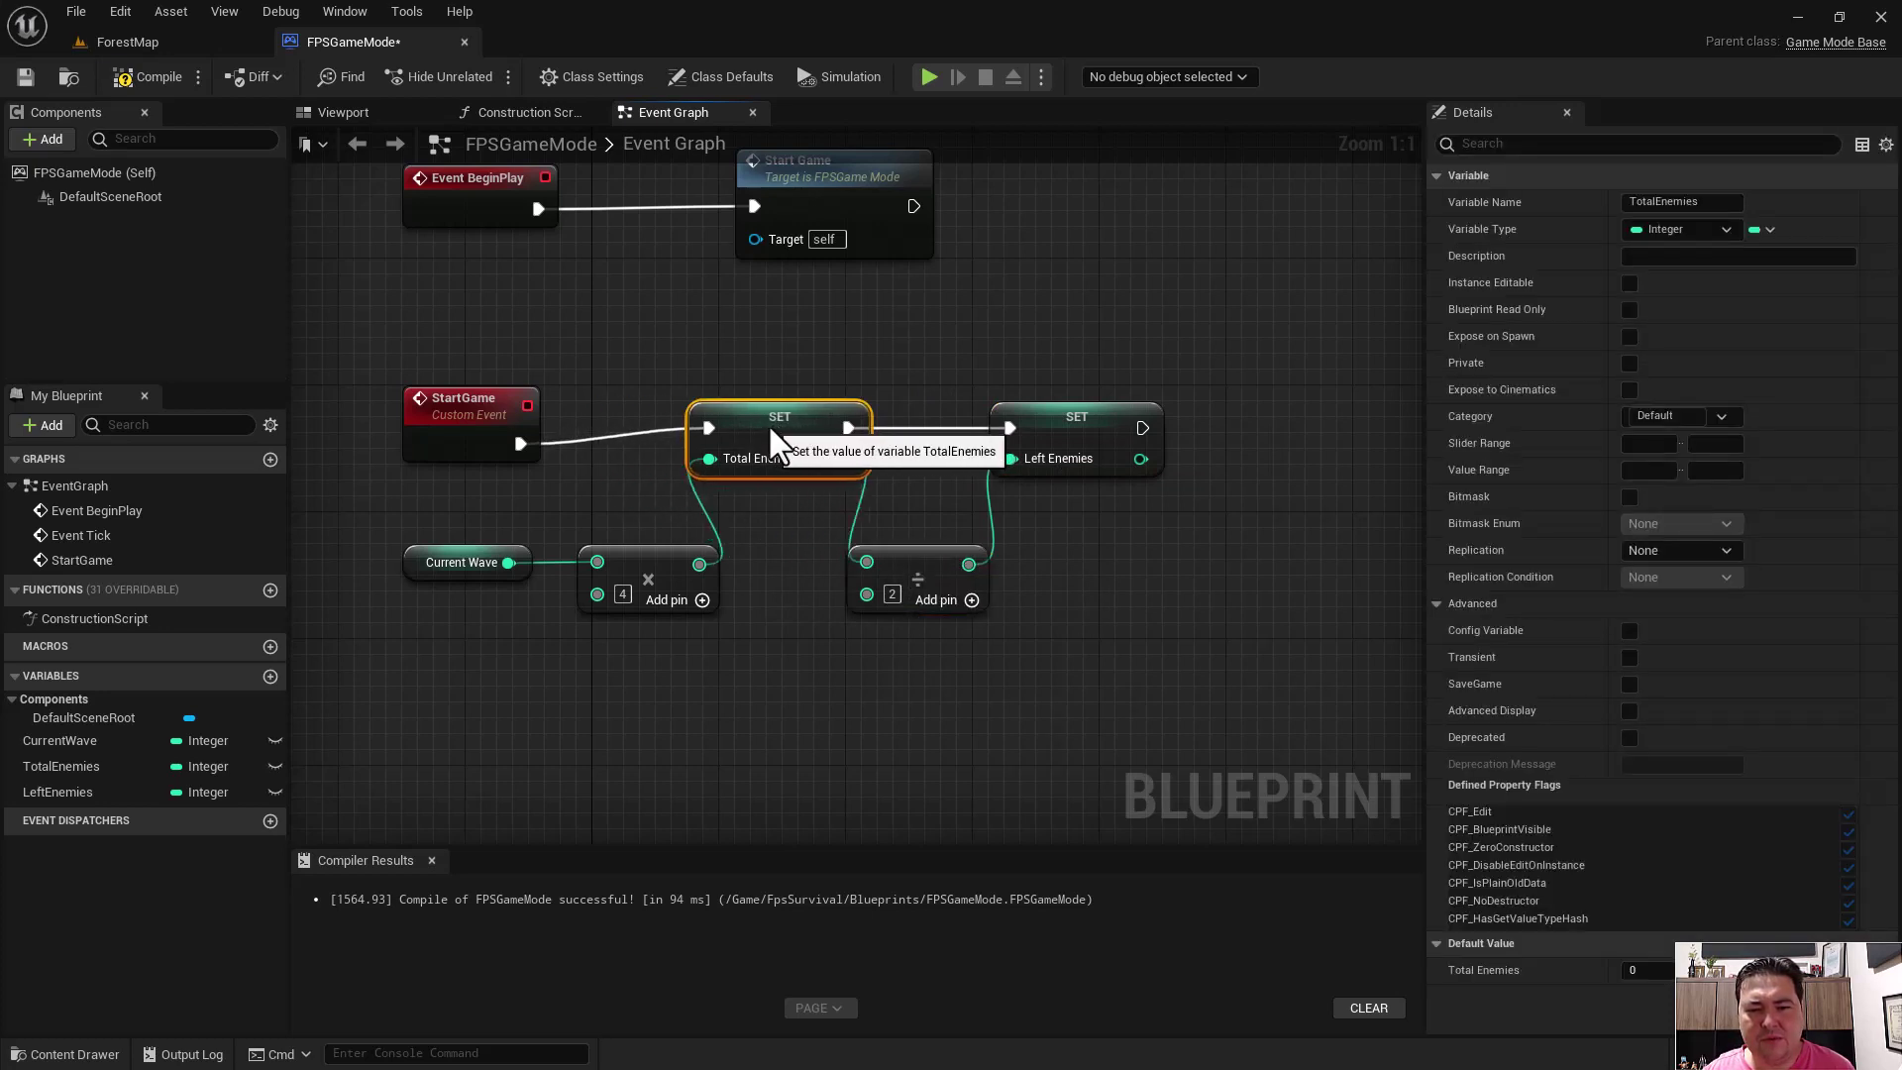
click(986, 693)
right_drag(1129, 690, 711, 707)
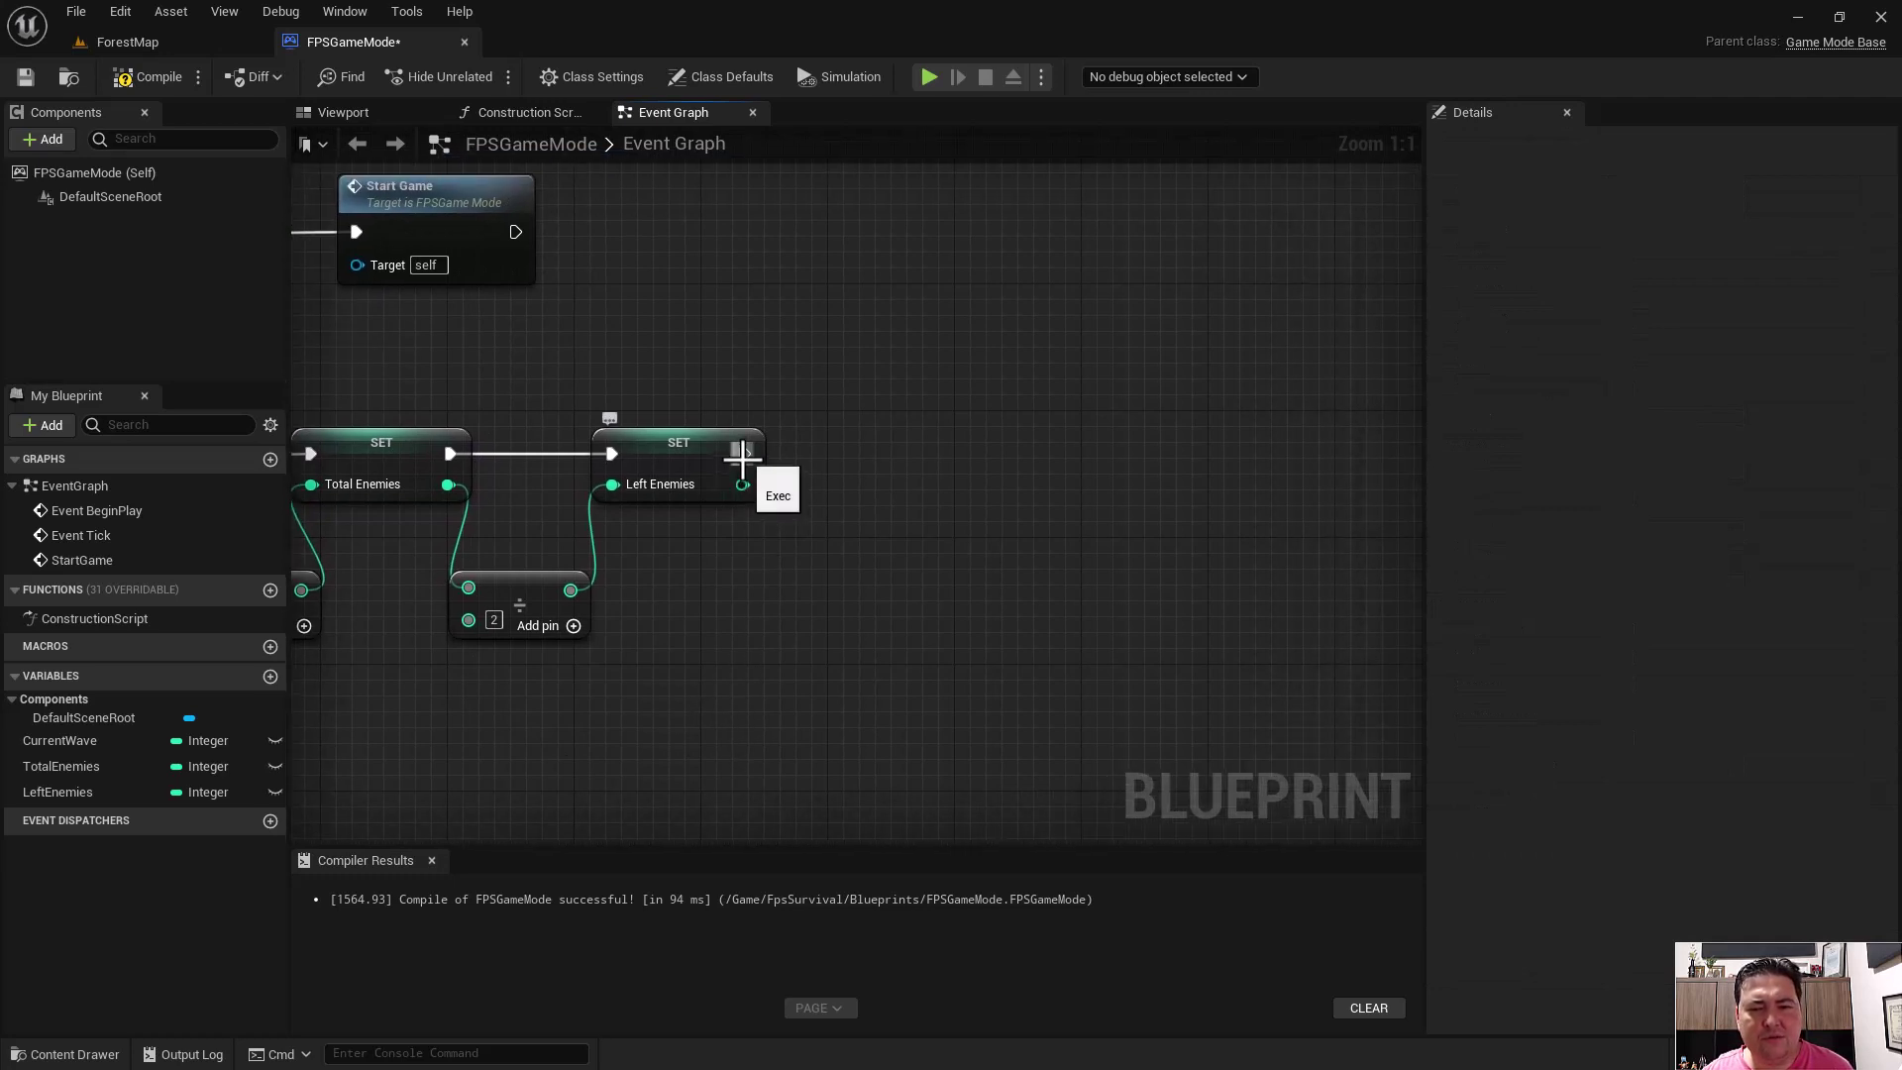
- Delete the mistaken For Each Loop with Break nodes and search 'for loop' again from the Left Enemies SET
drag(744, 454, 921, 454)
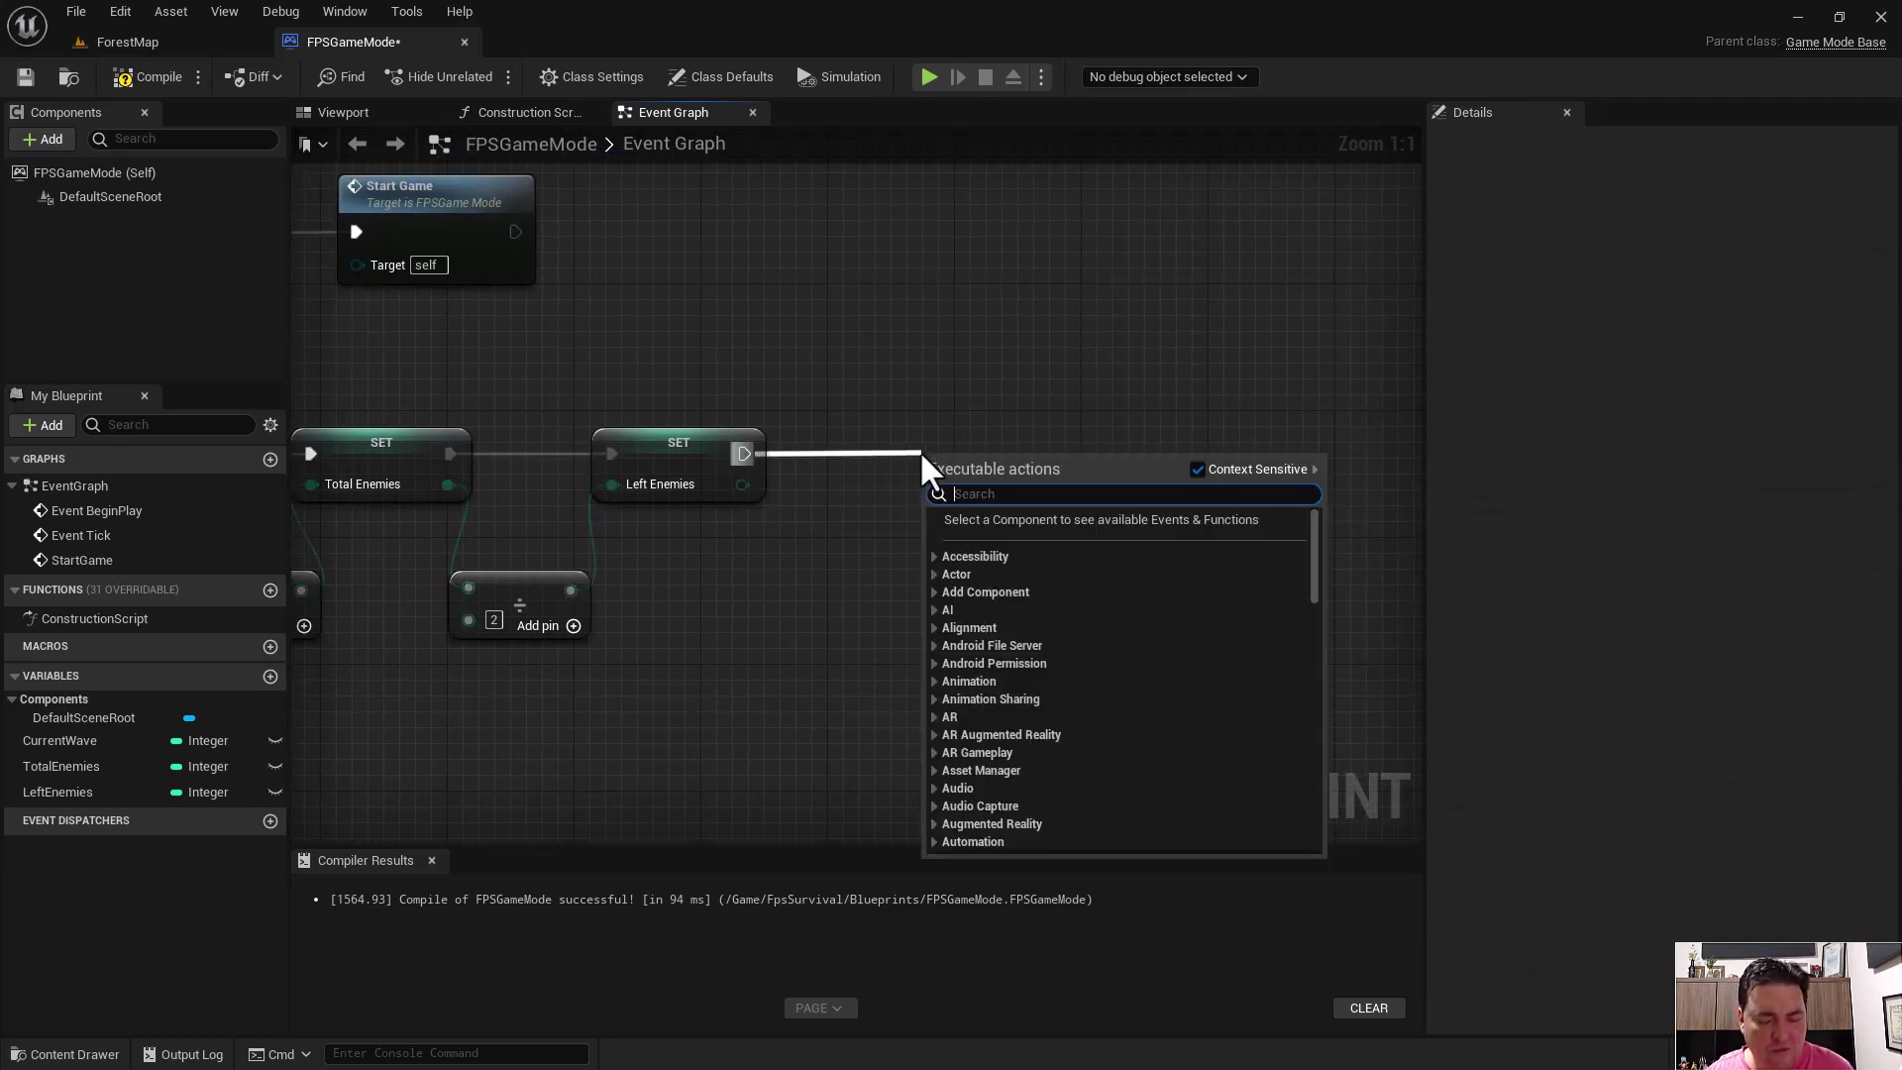
text(for loop)
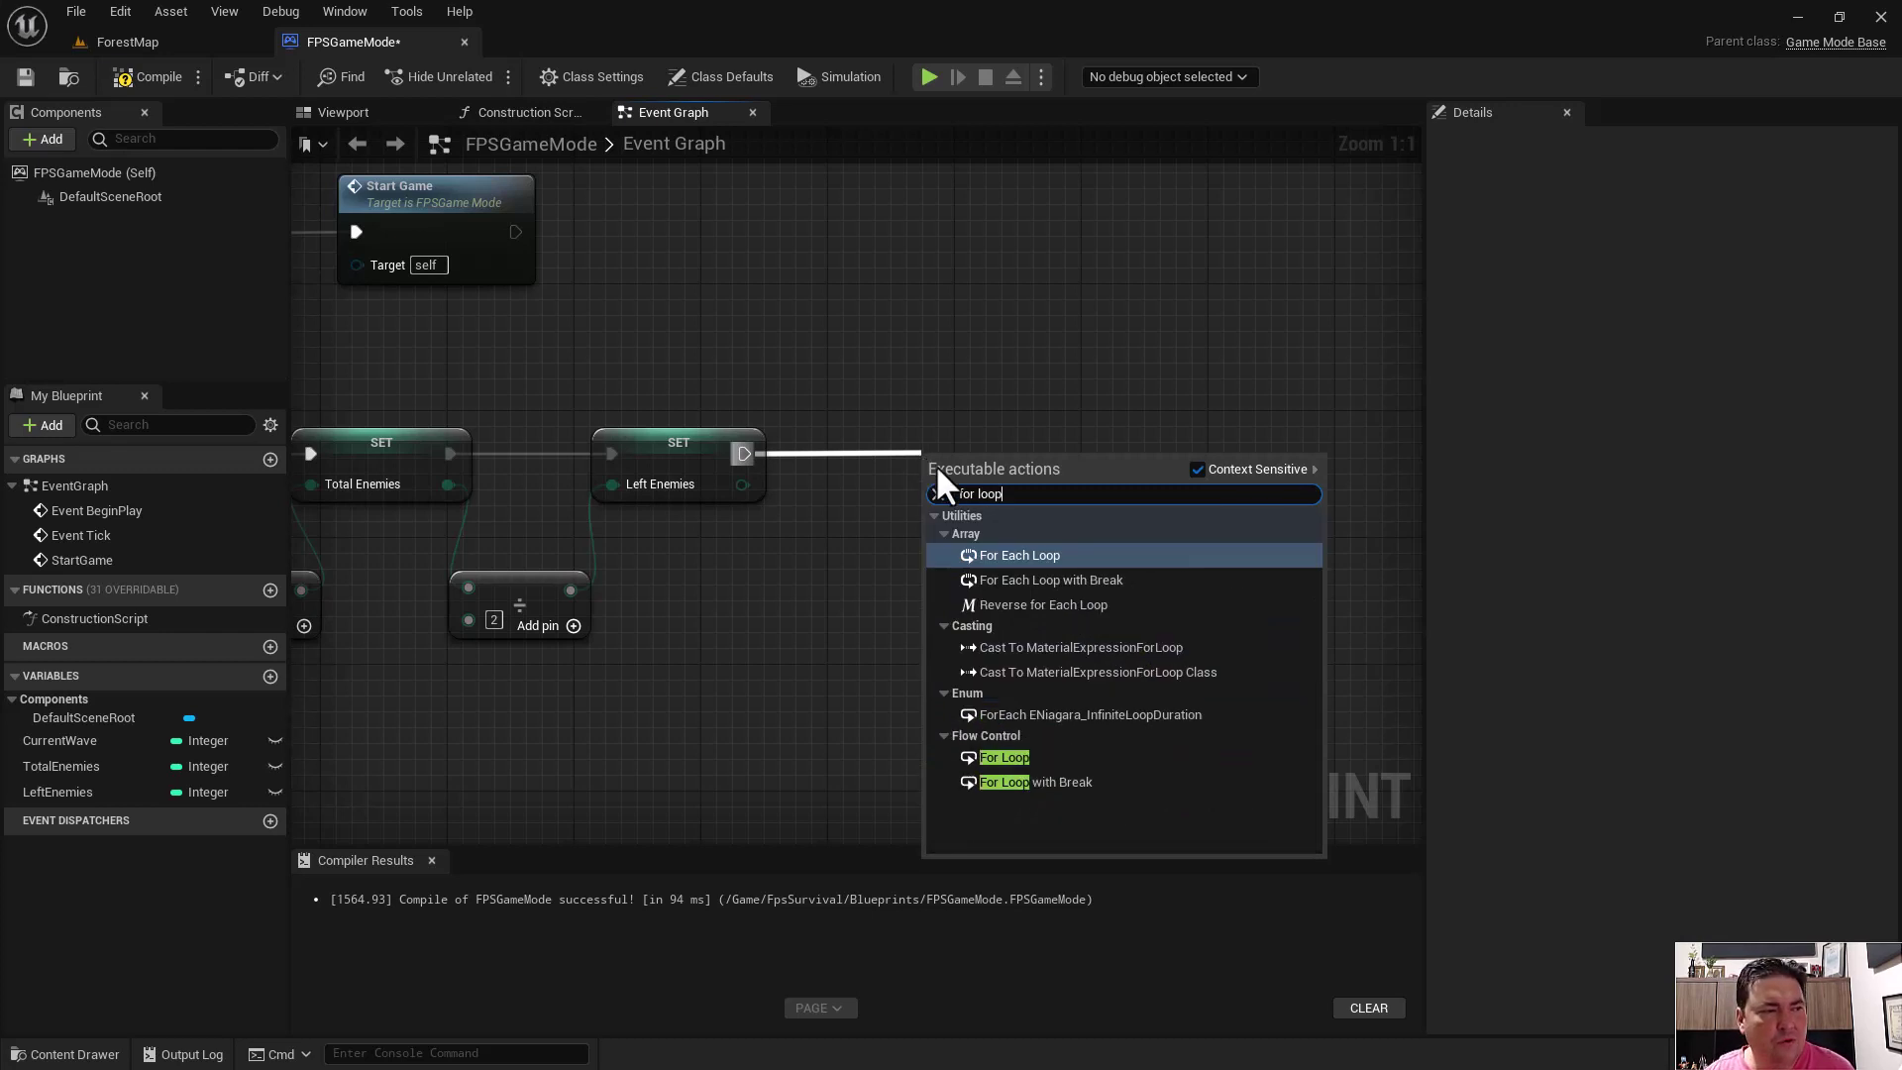
click(1025, 581)
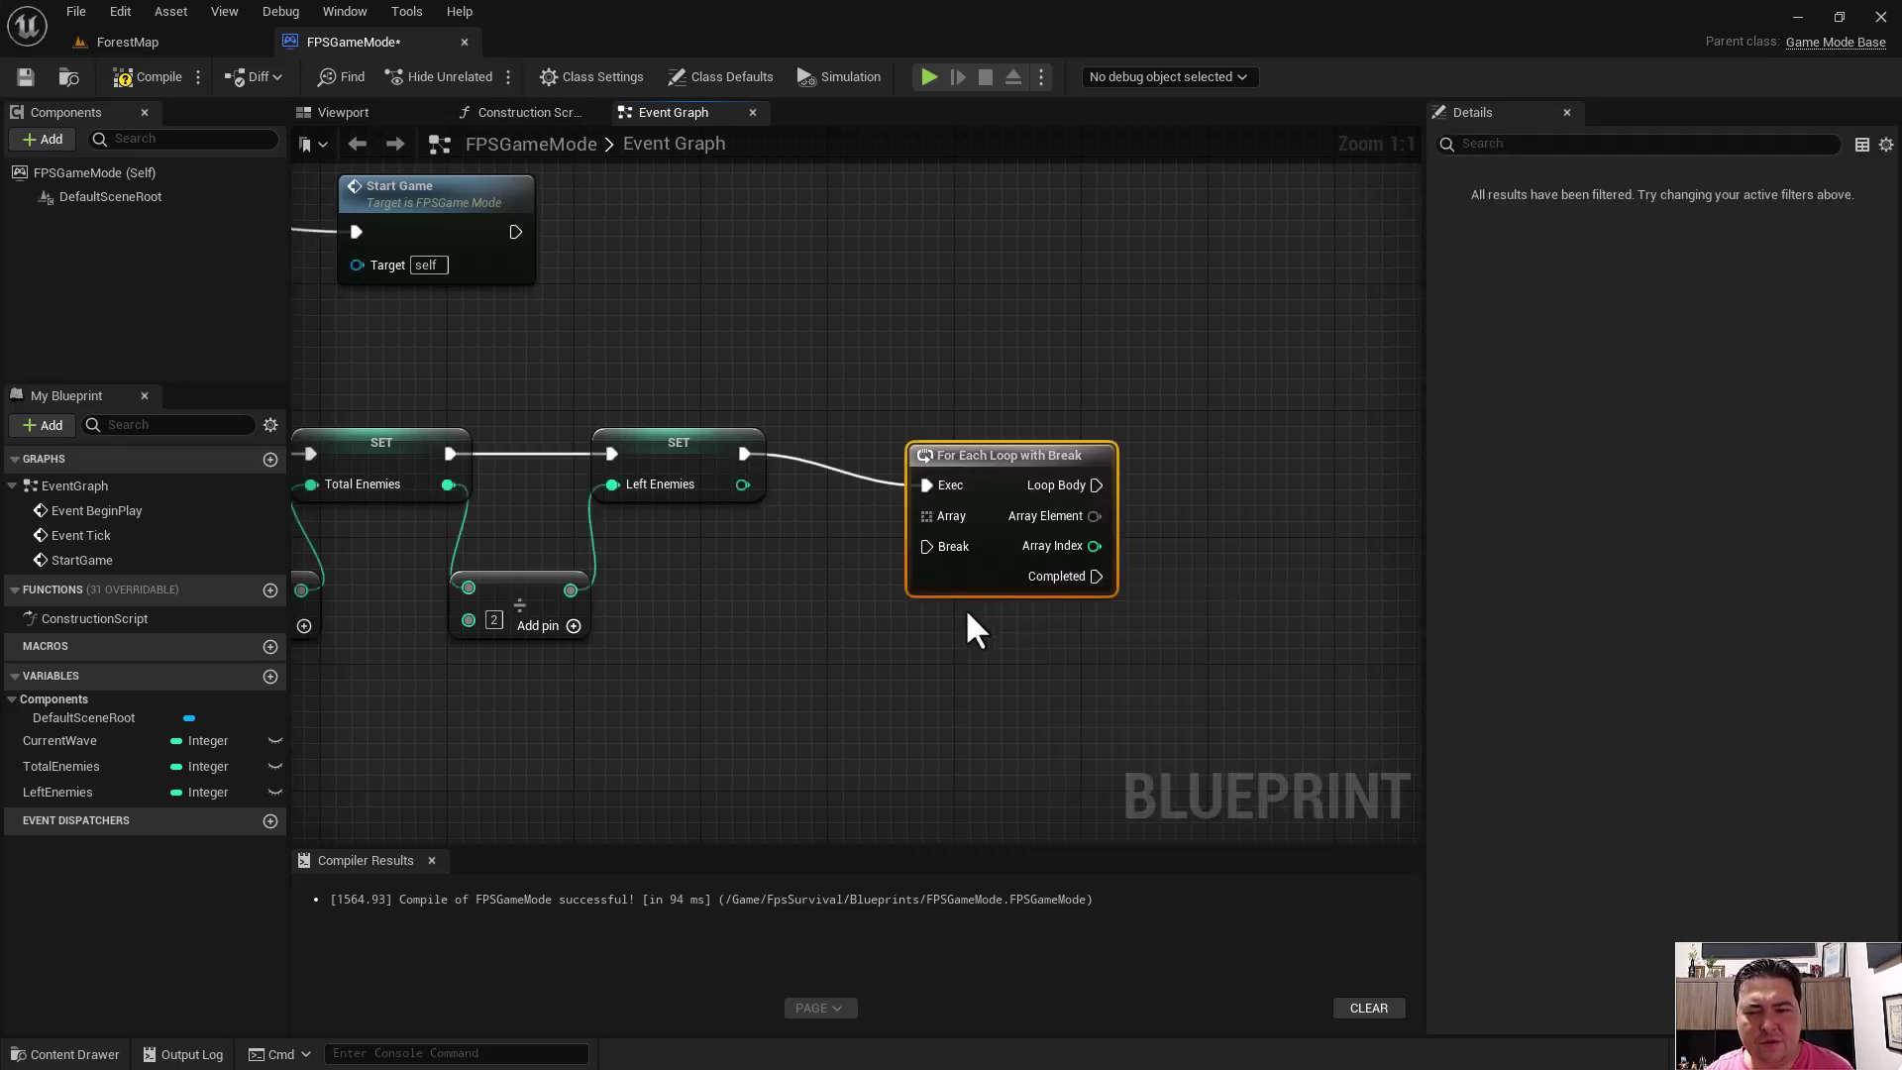
drag(973, 452, 971, 436)
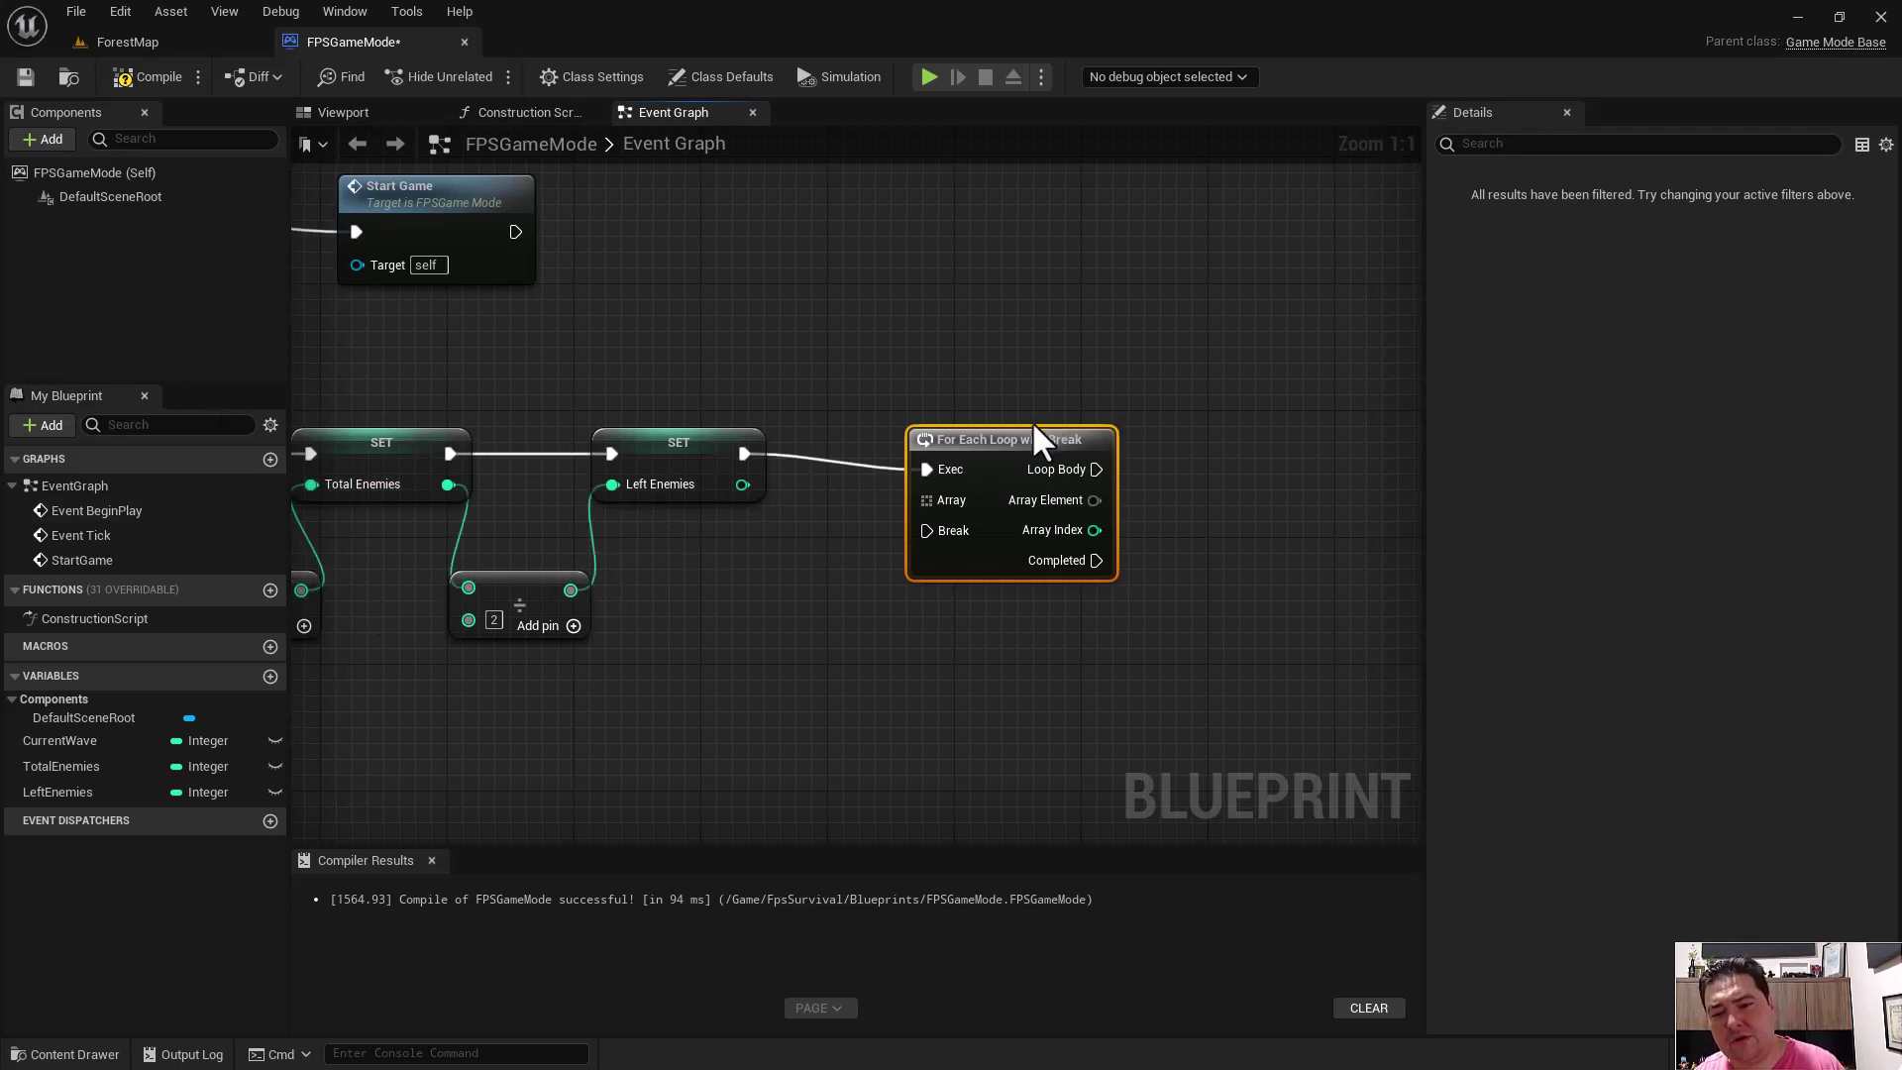
key(Delete)
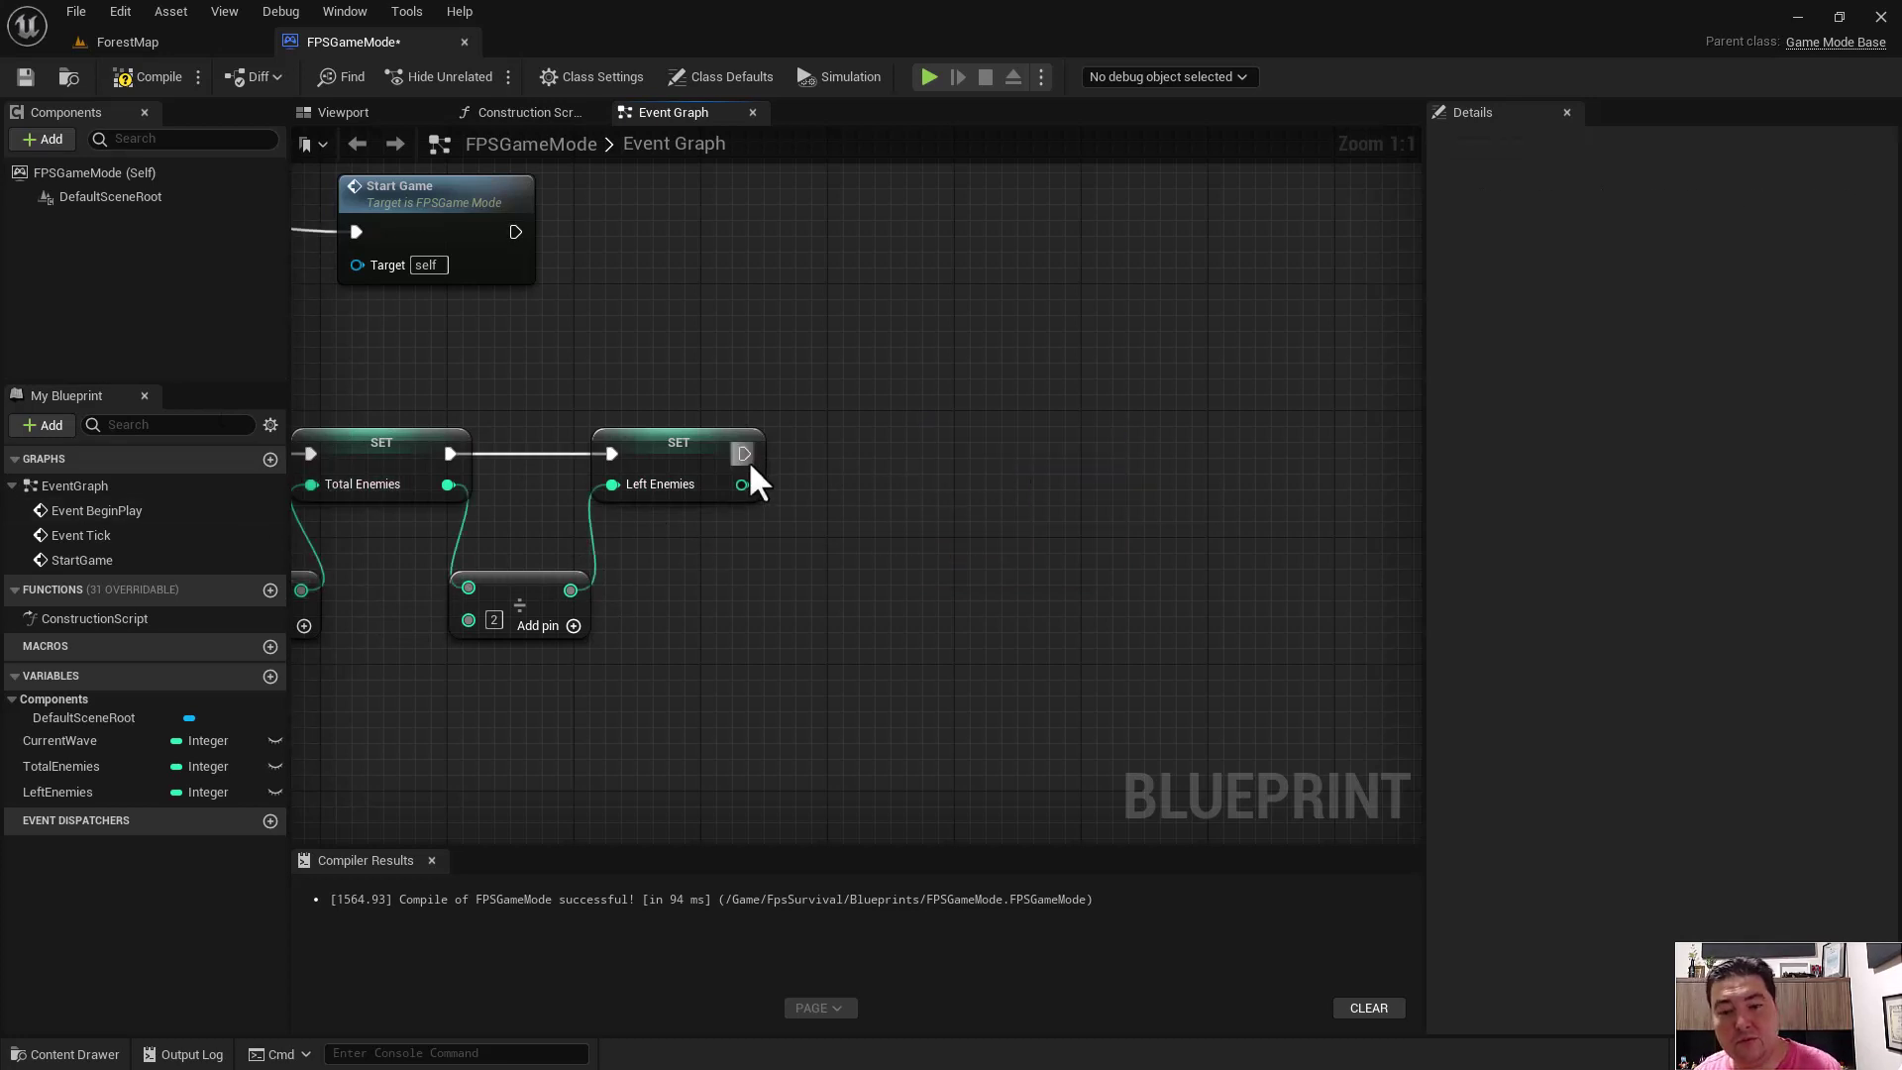
drag(743, 454, 906, 448)
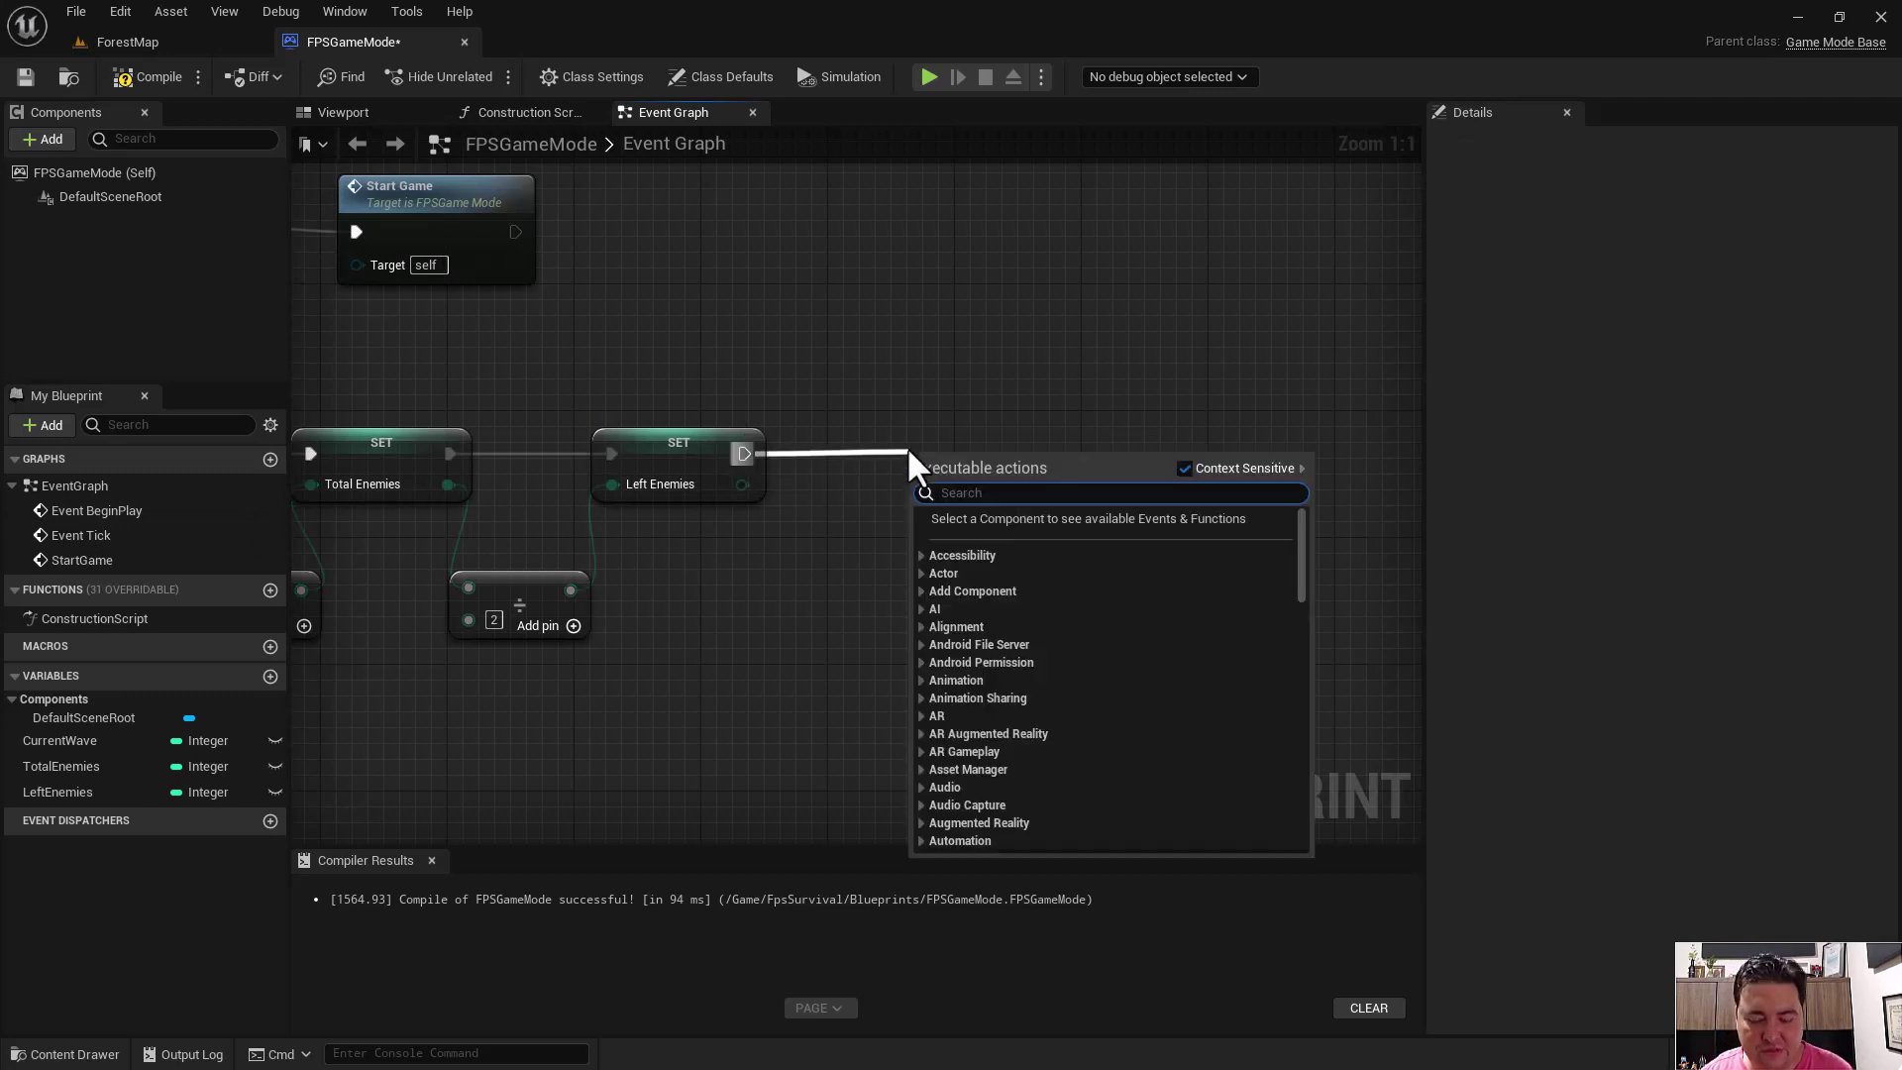
text(l)
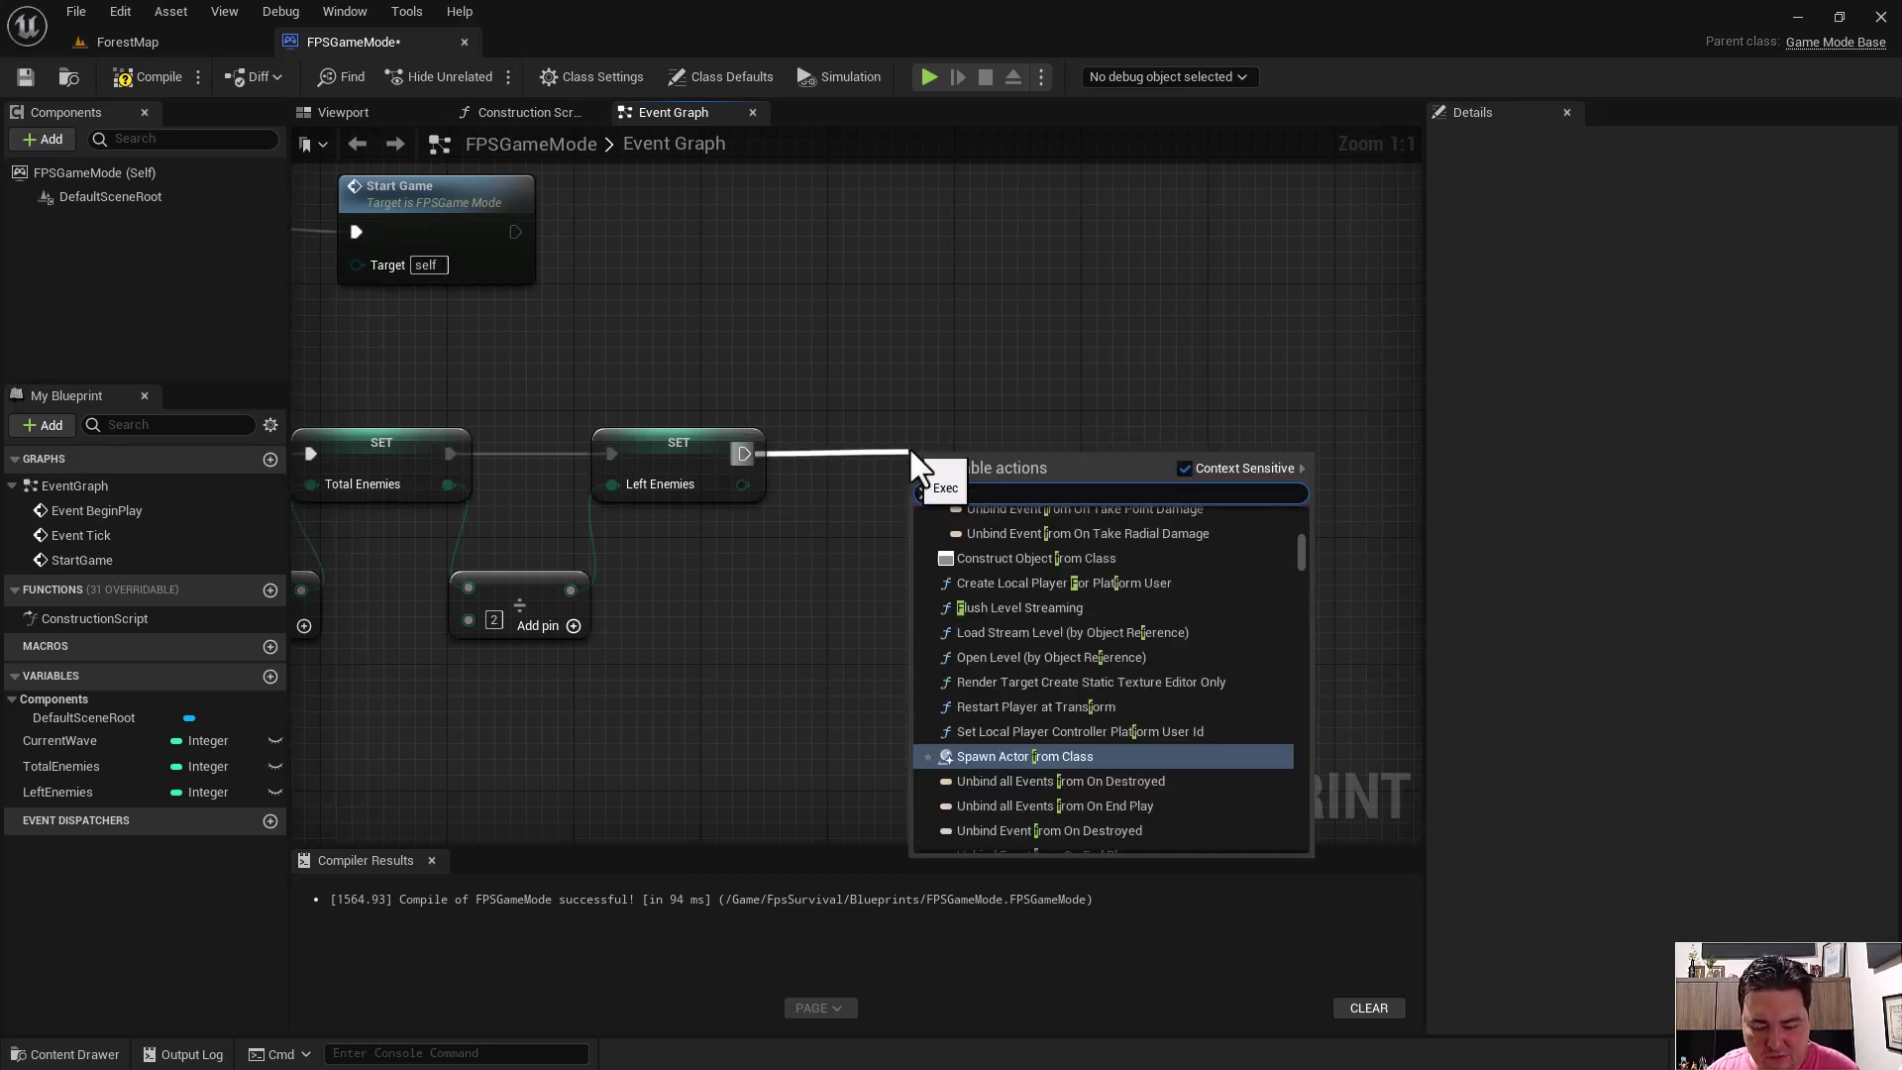
text(oo)
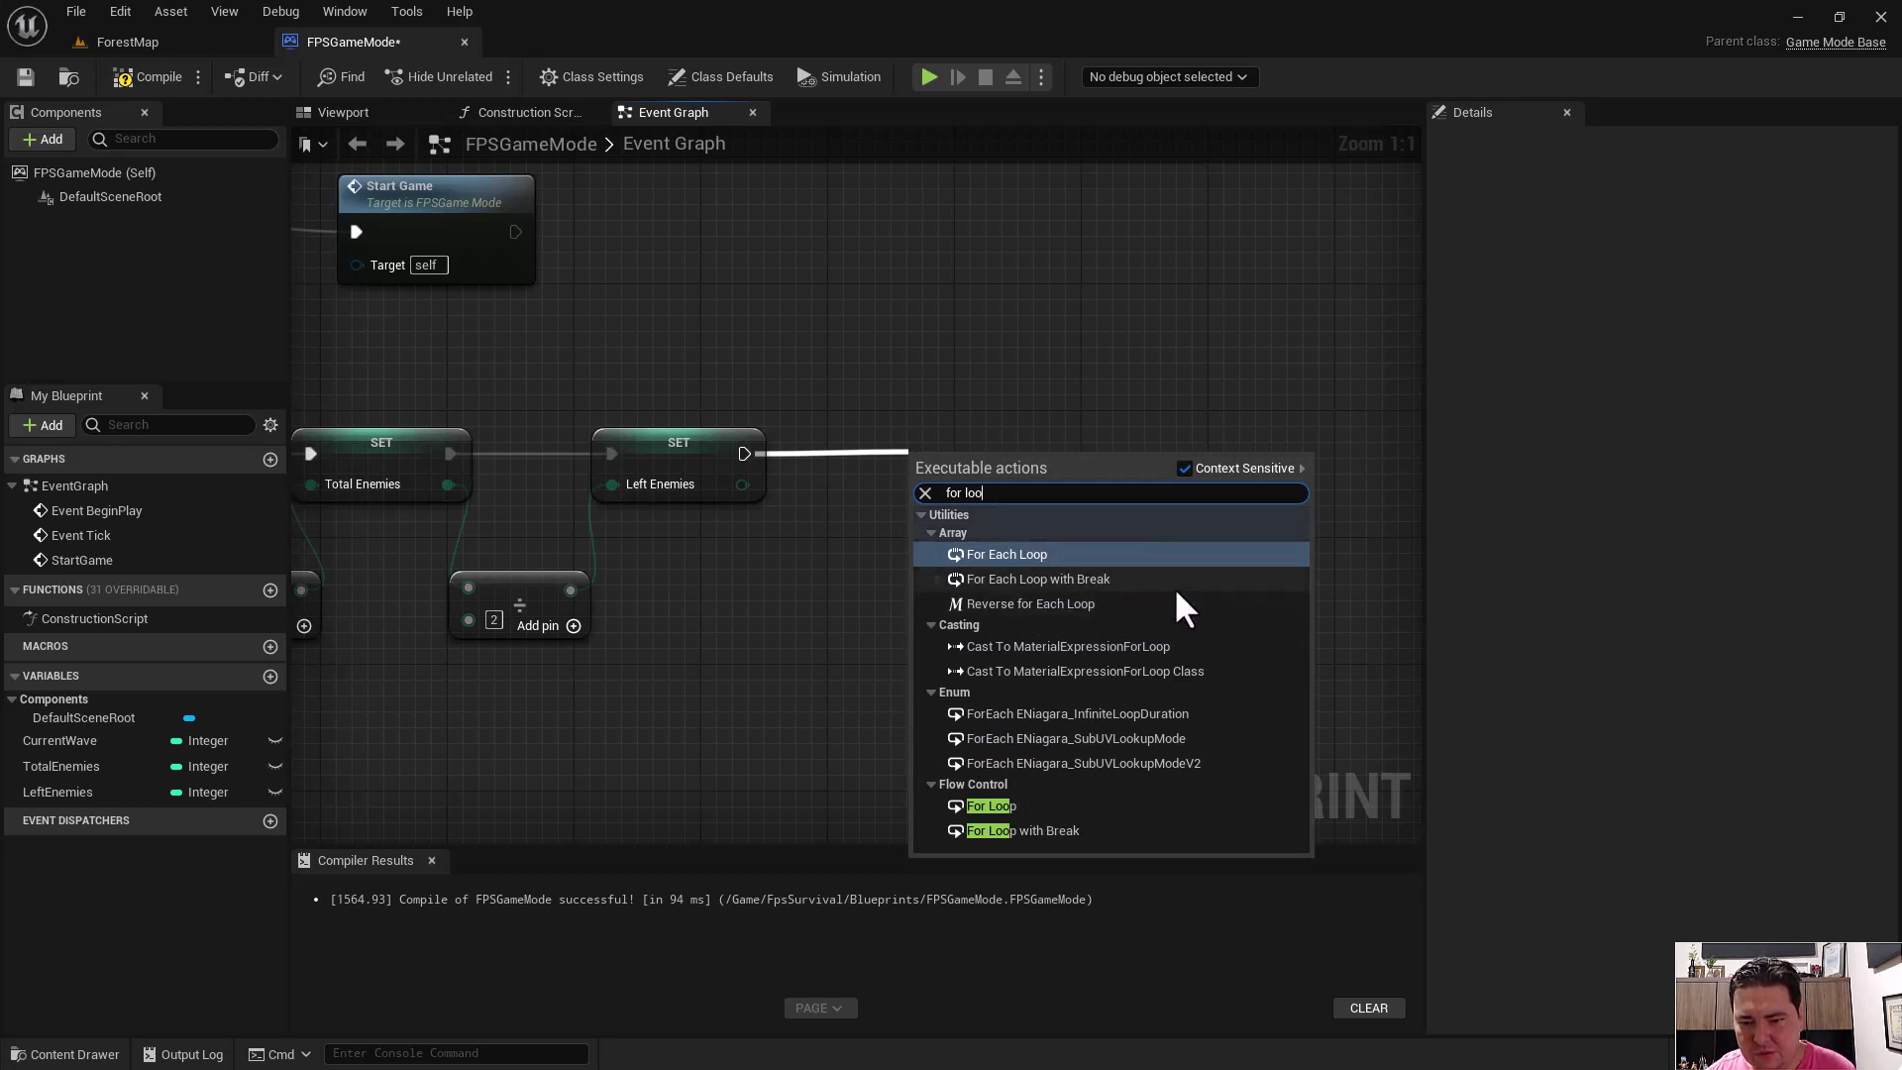
click(1090, 580)
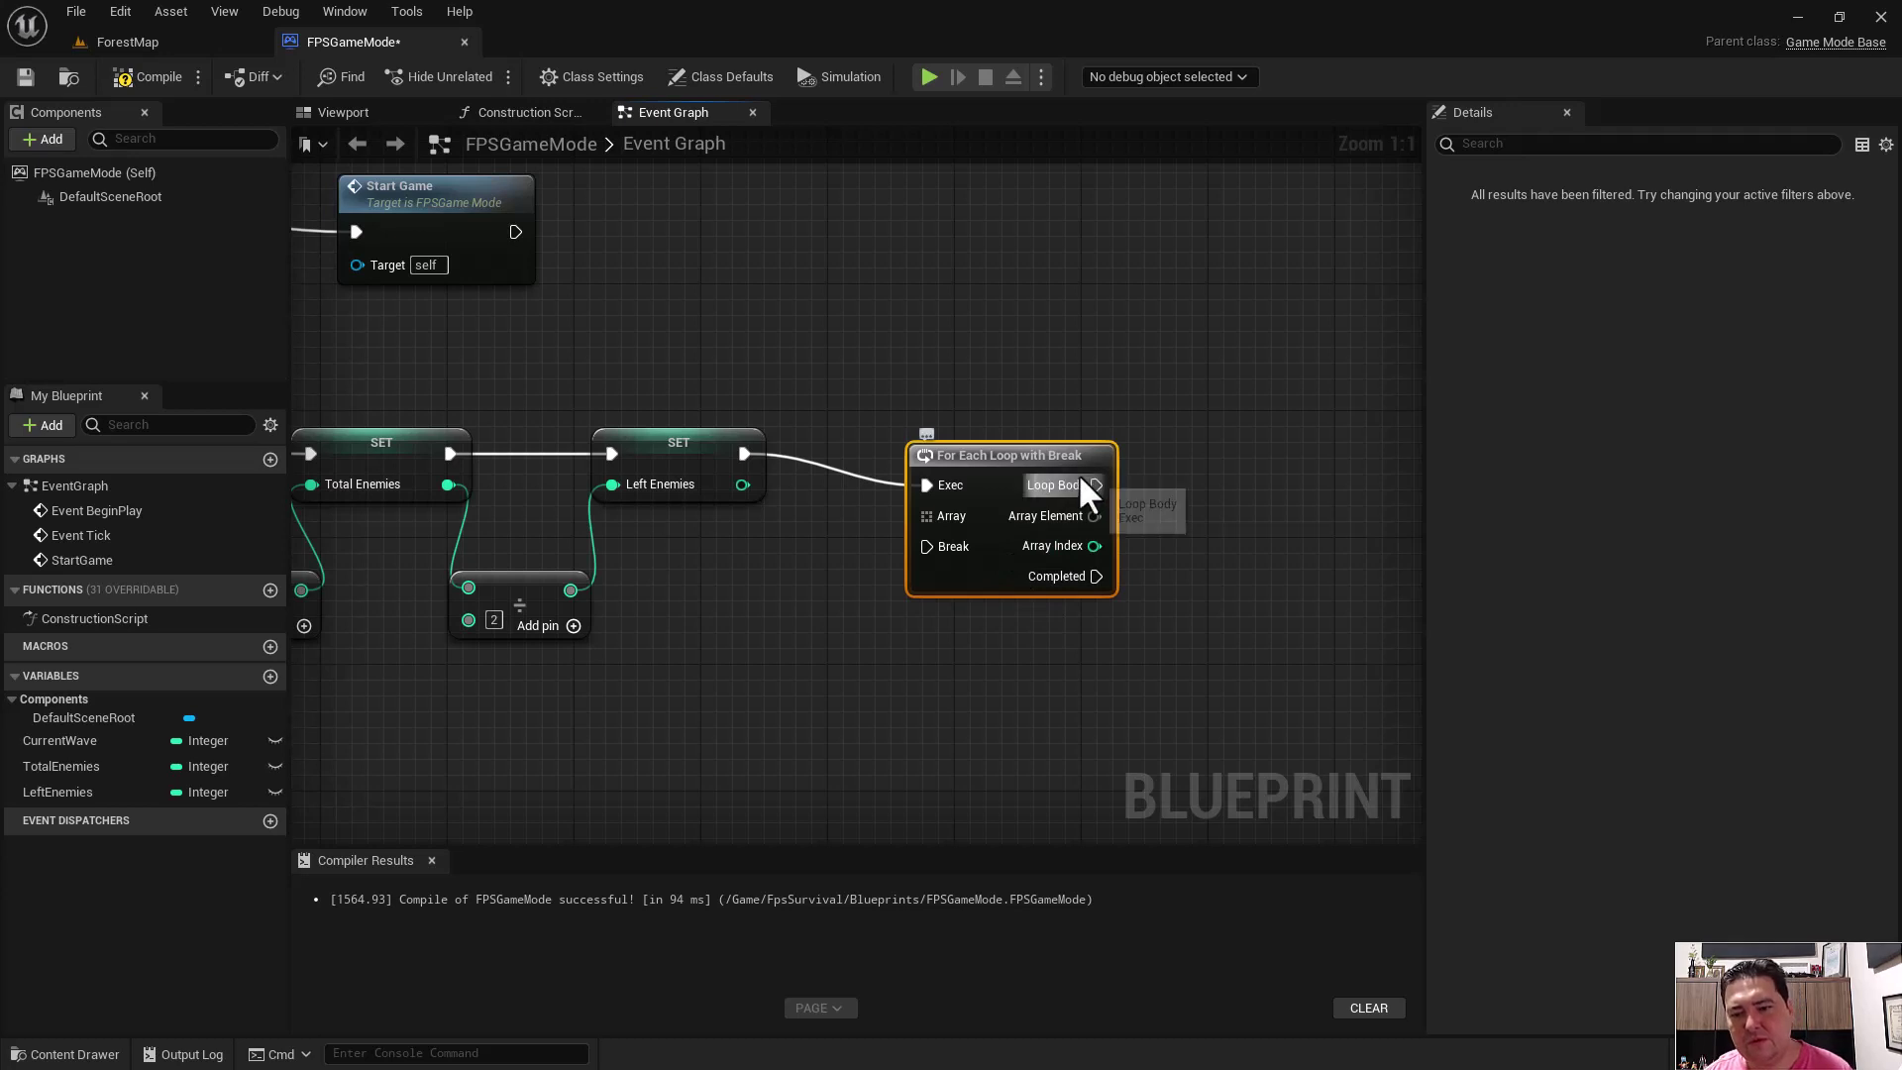
key(Delete)
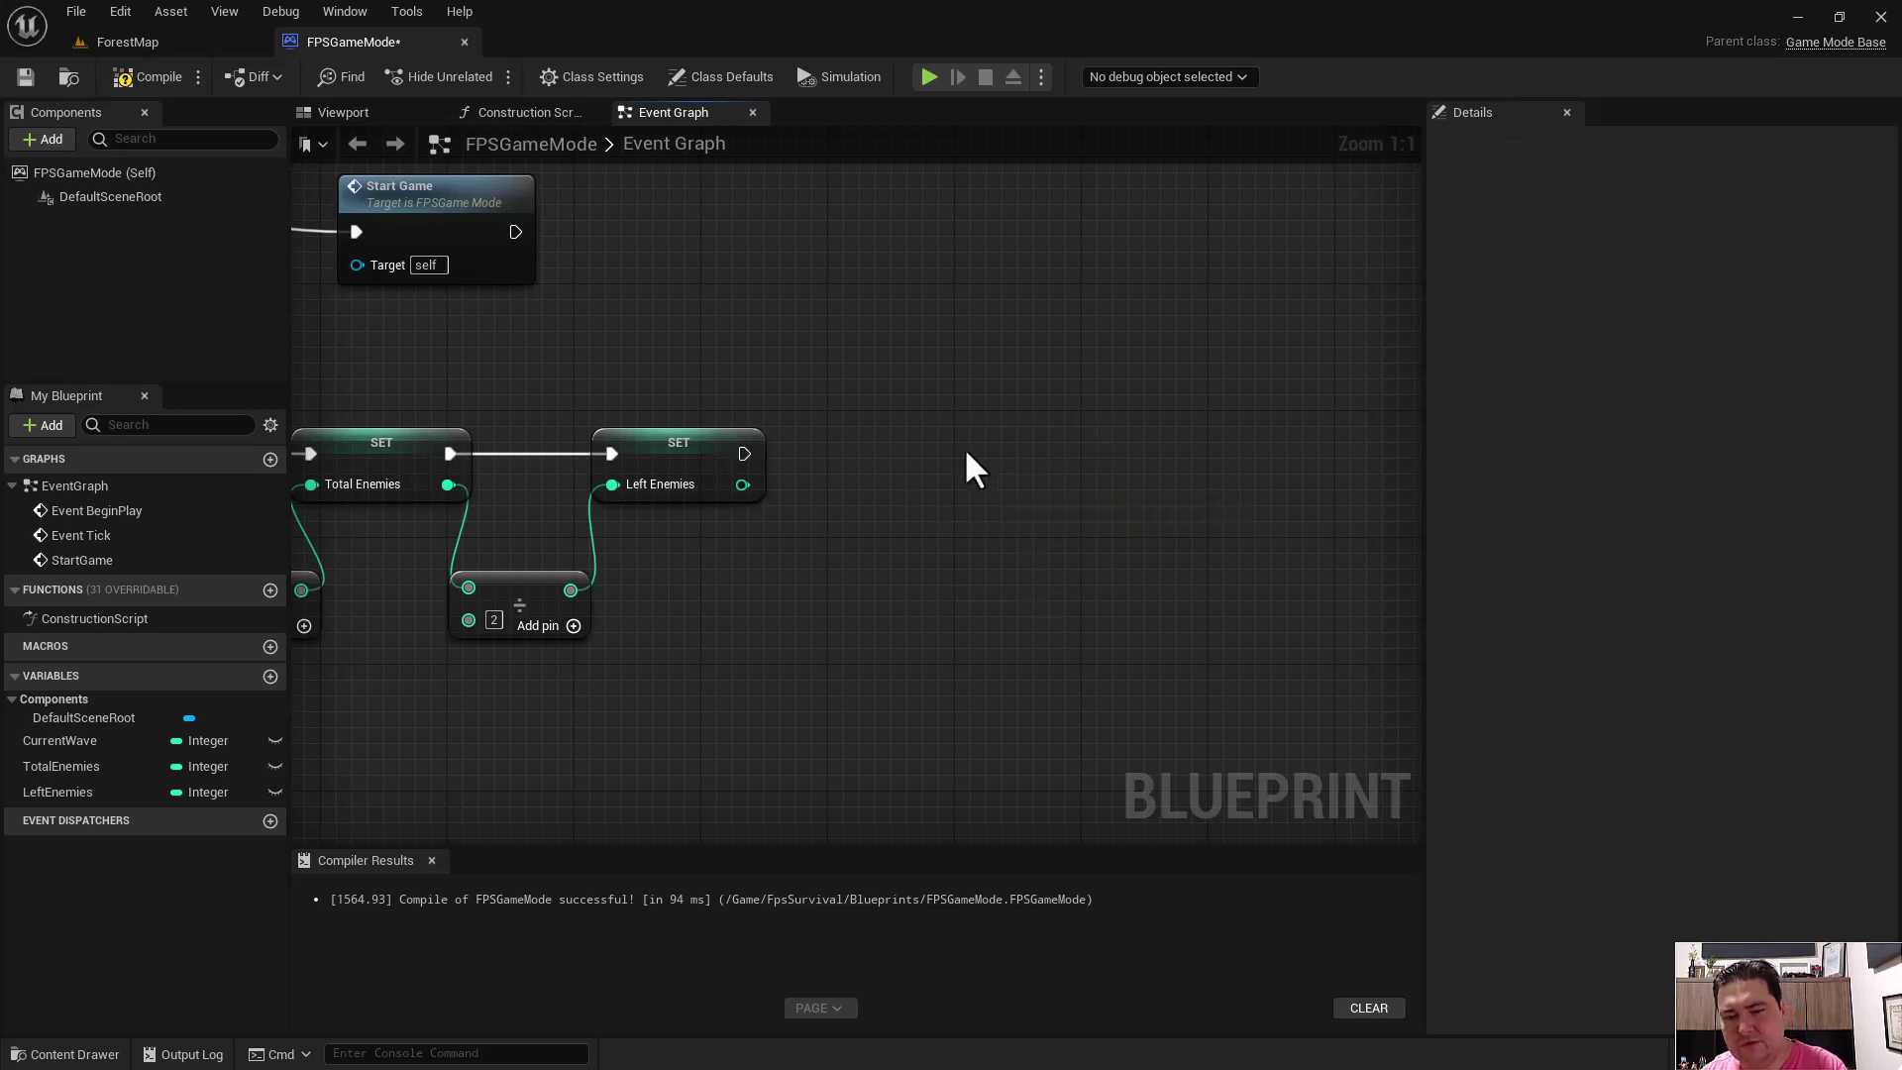
drag(742, 454, 919, 449)
text(for)
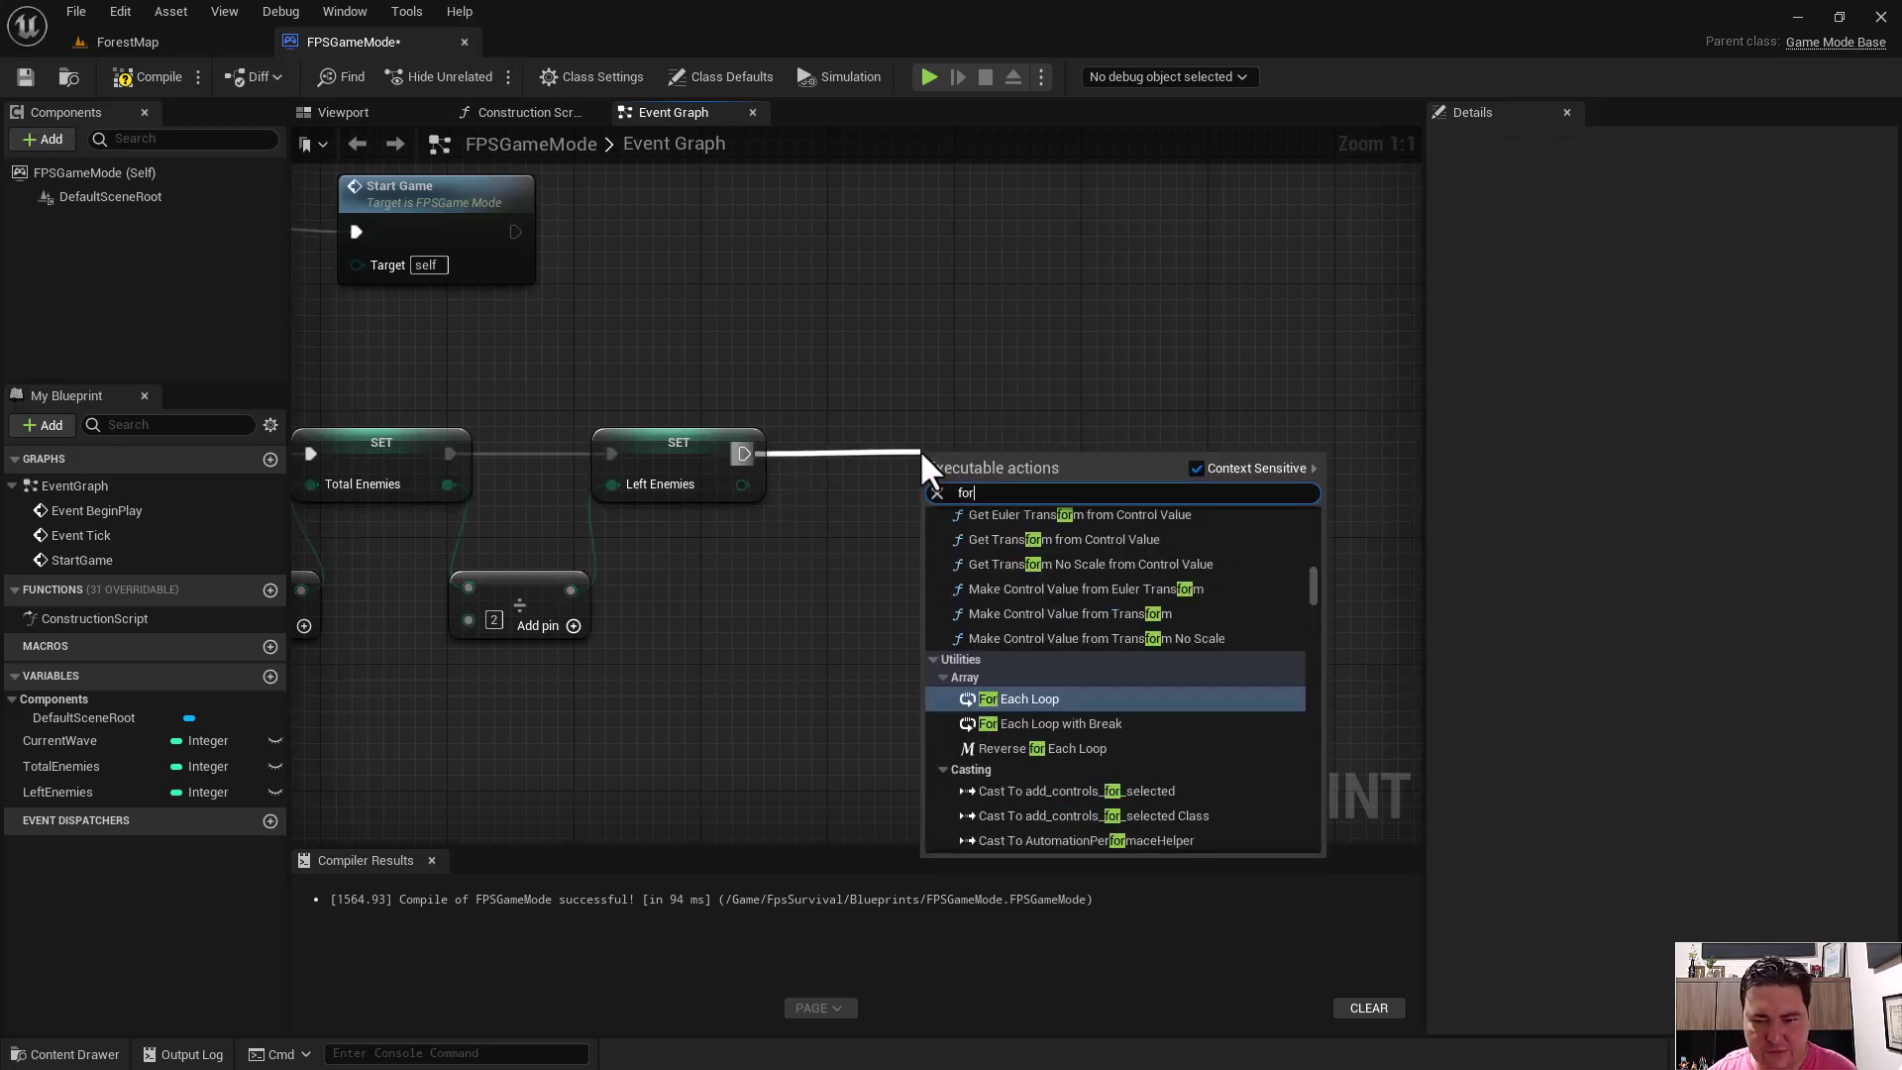
text( loop)
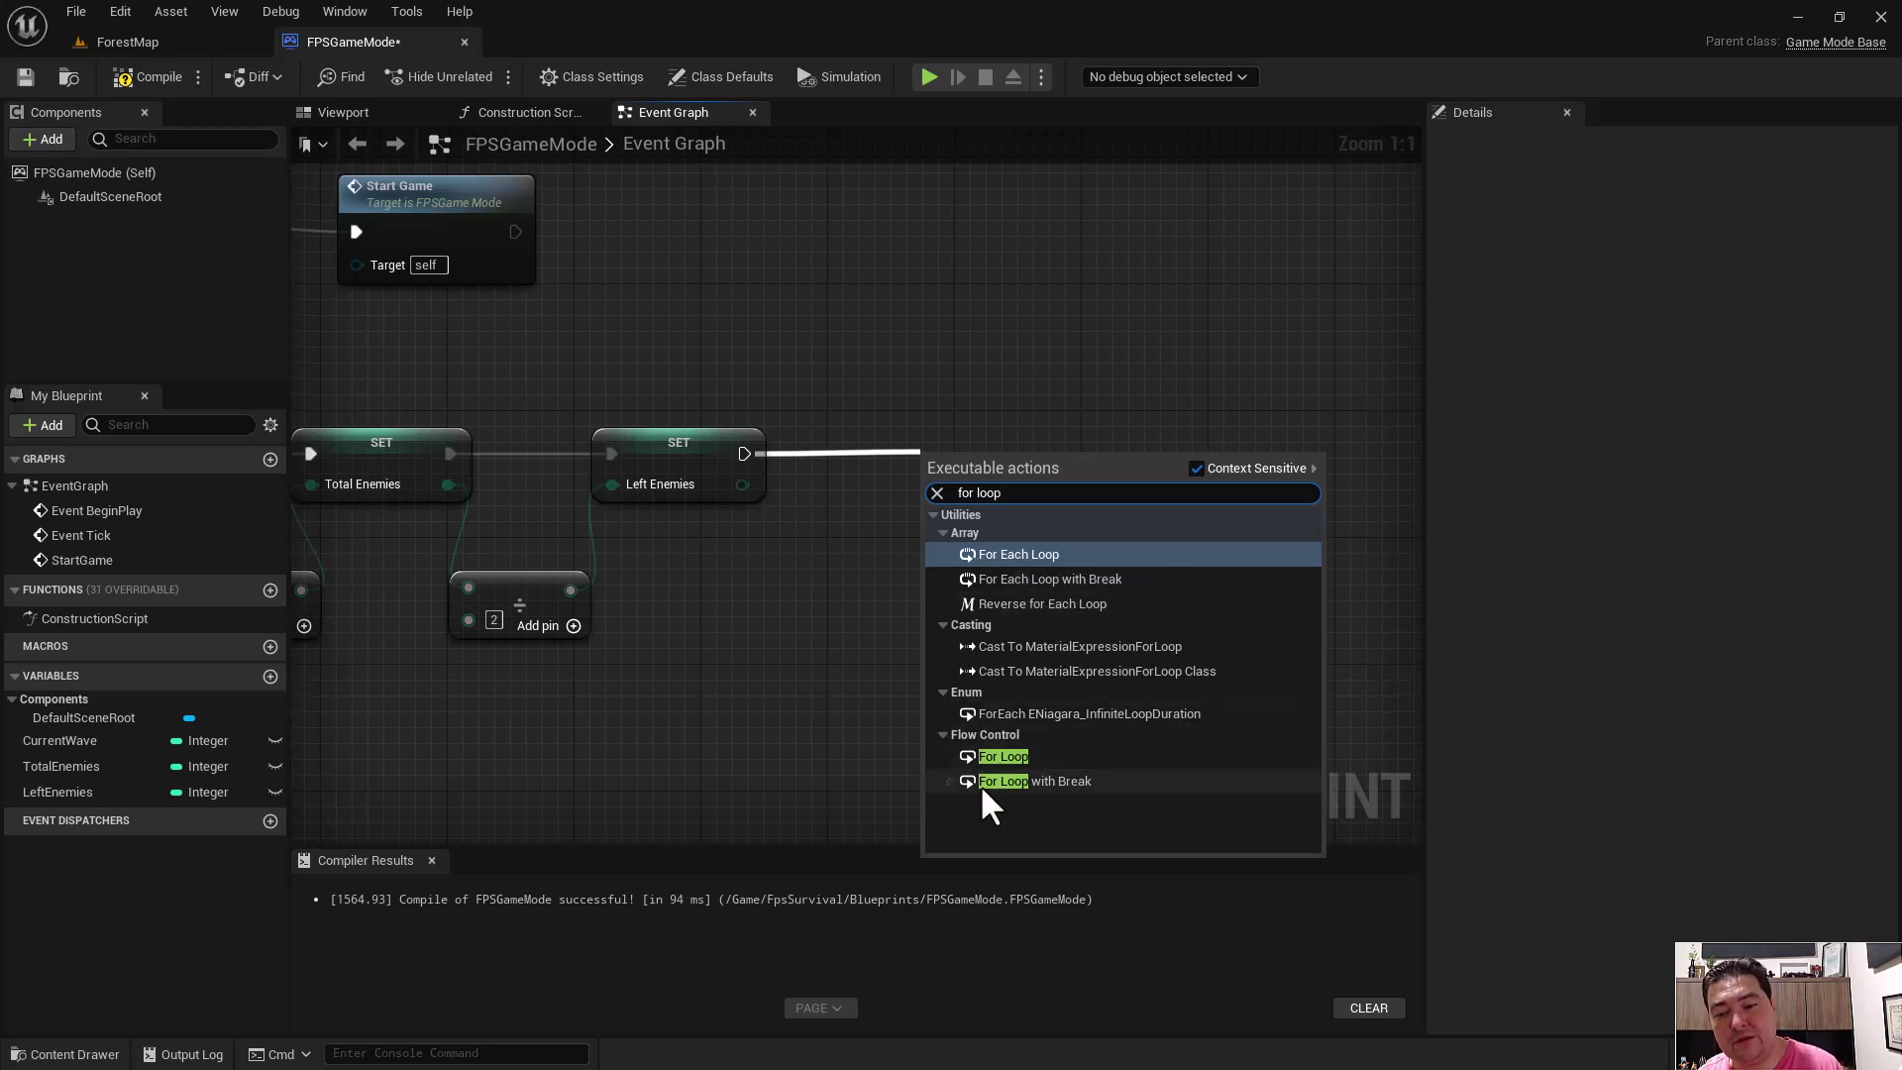
- Add a For Loop with Break after the Left Enemies setter, with Left Enemies feeding Last Index
click(1034, 779)
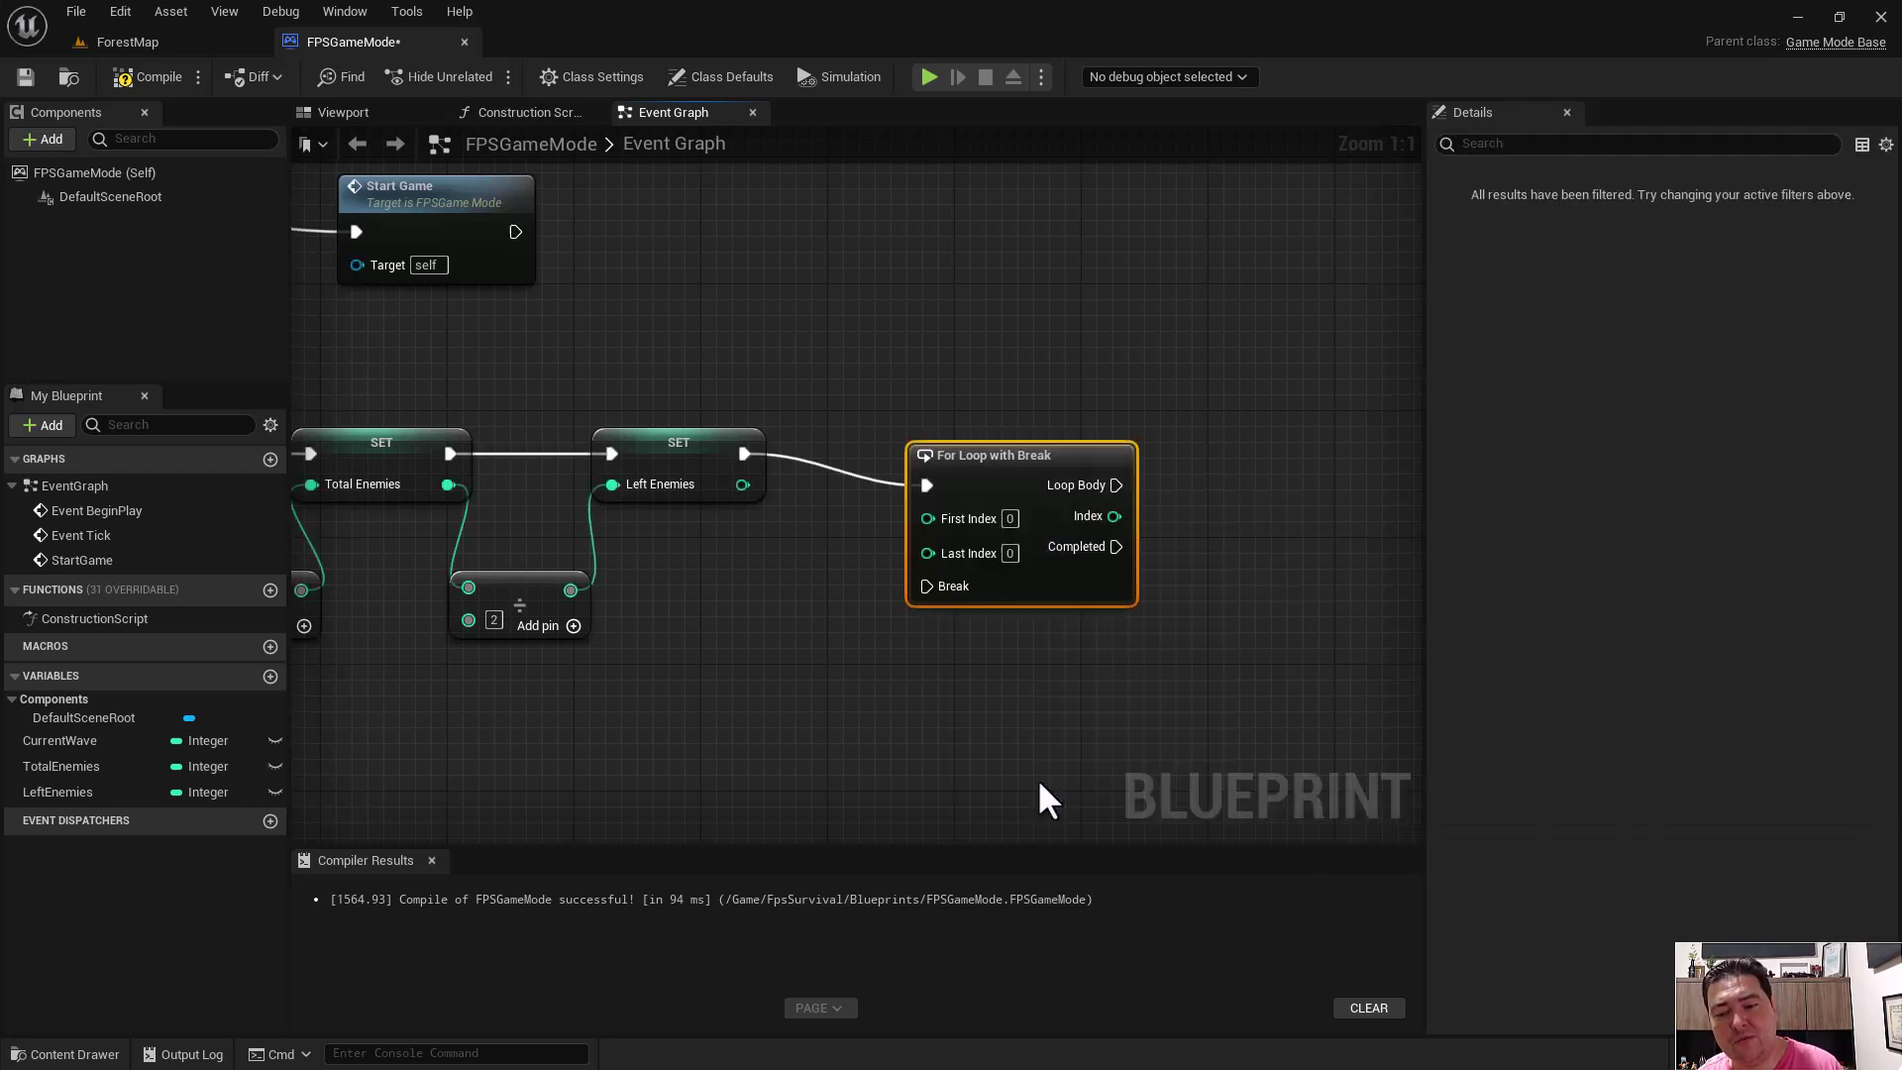
drag(984, 455, 952, 423)
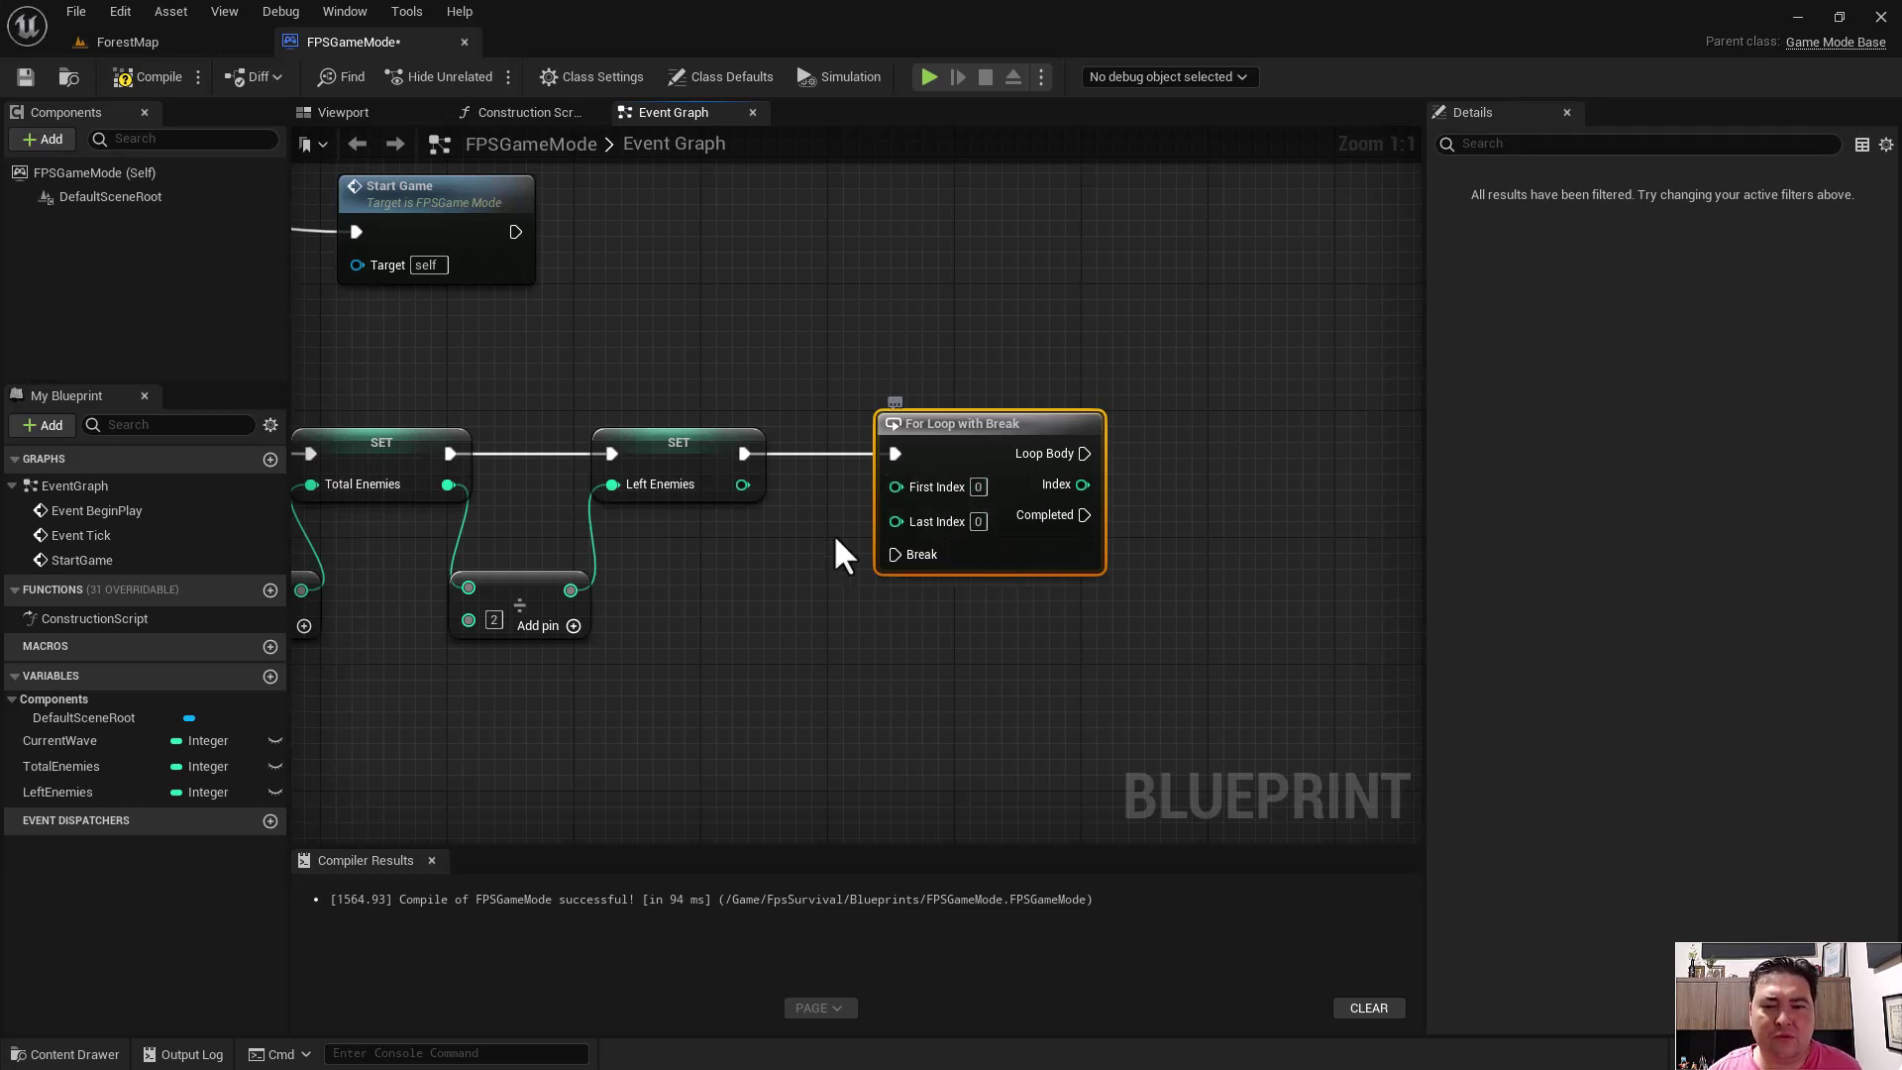
mouse_move(779, 569)
right_down()
mouse_move(903, 557)
mouse_move(865, 557)
right_up()
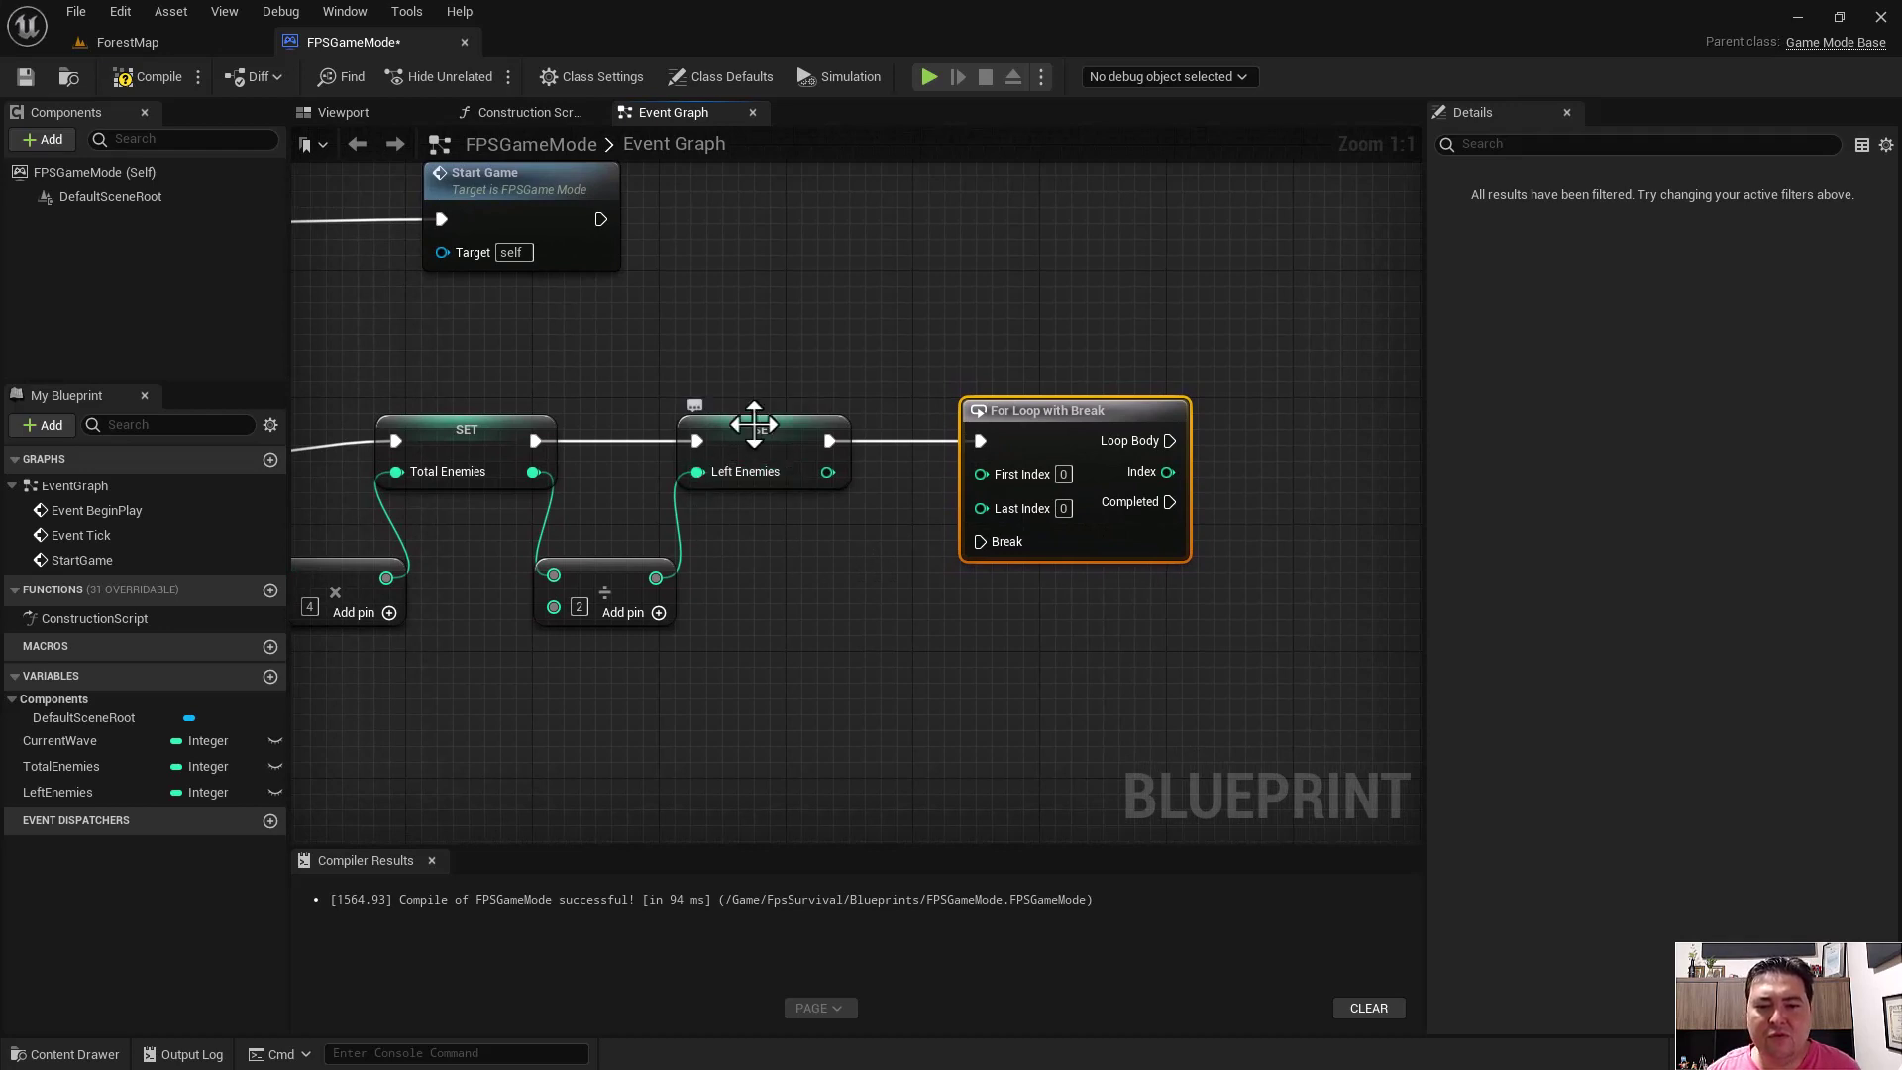
drag(829, 473, 983, 508)
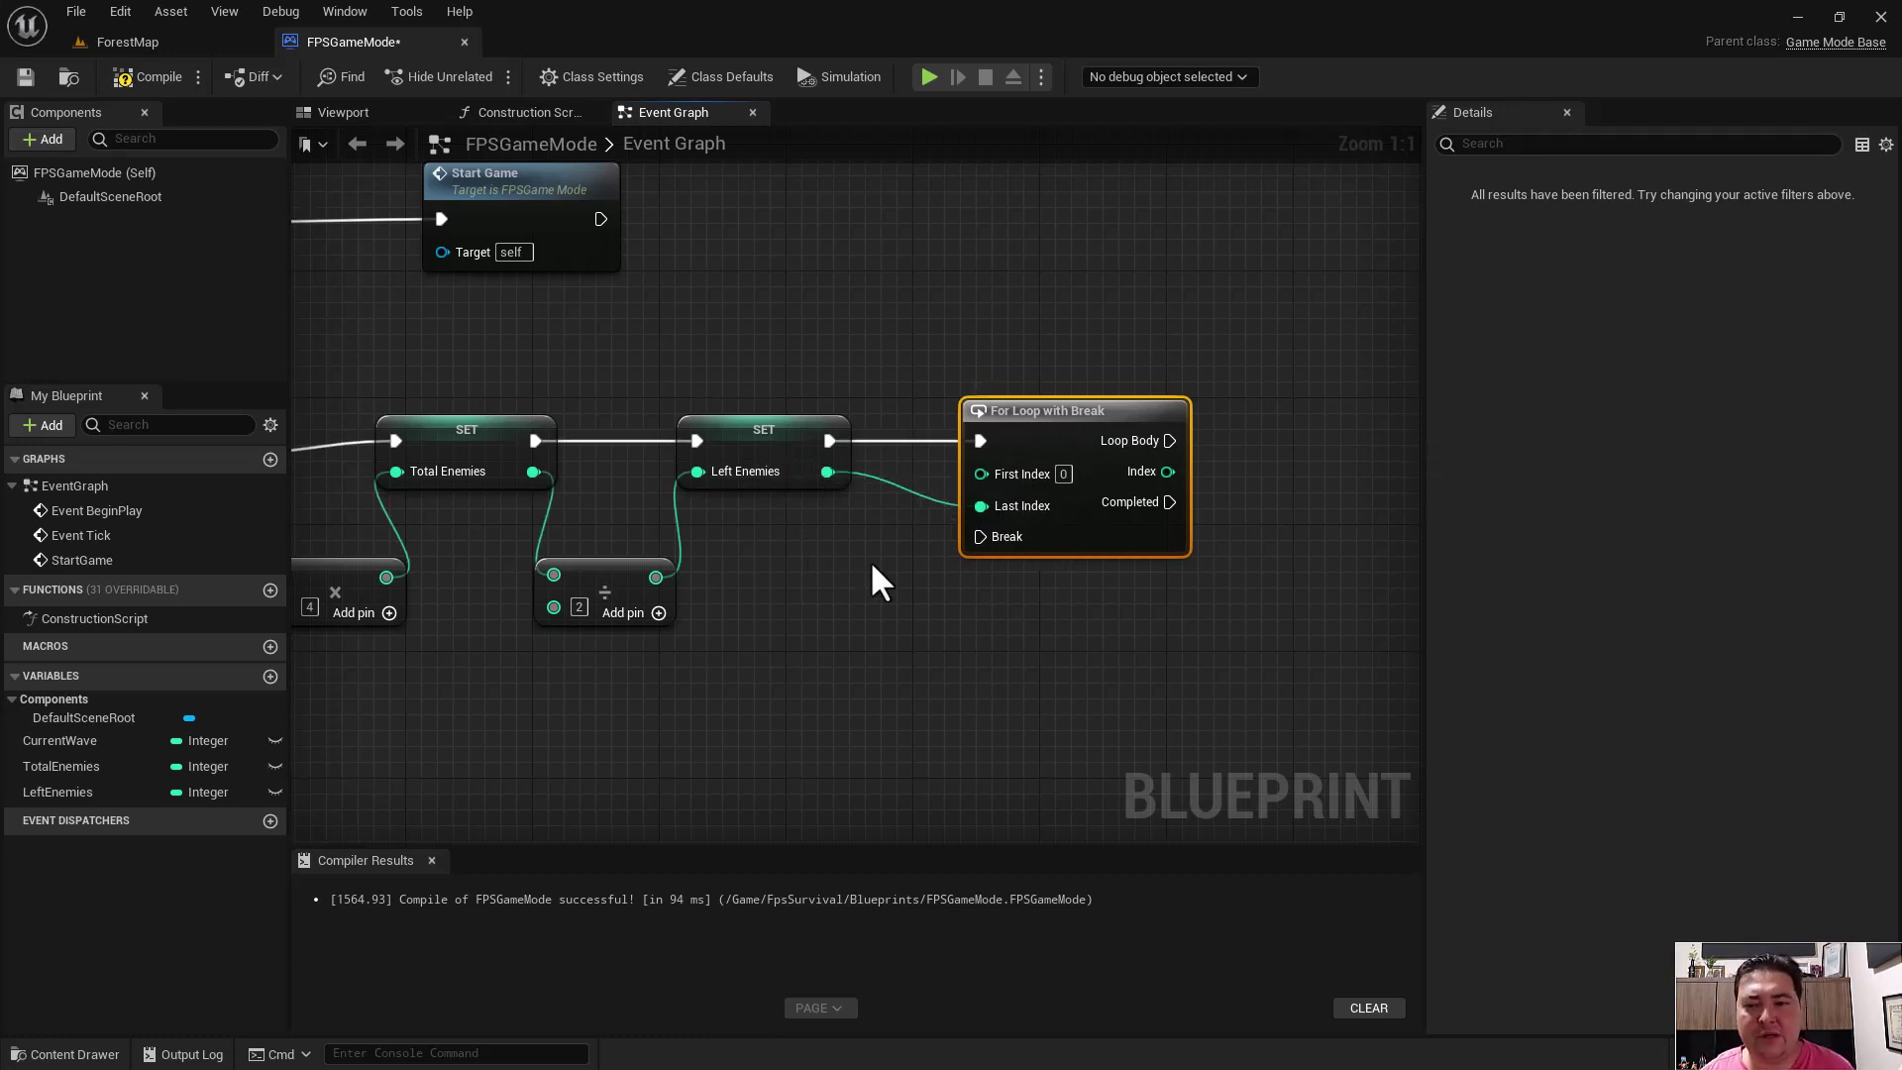
right_drag(888, 576, 688, 580)
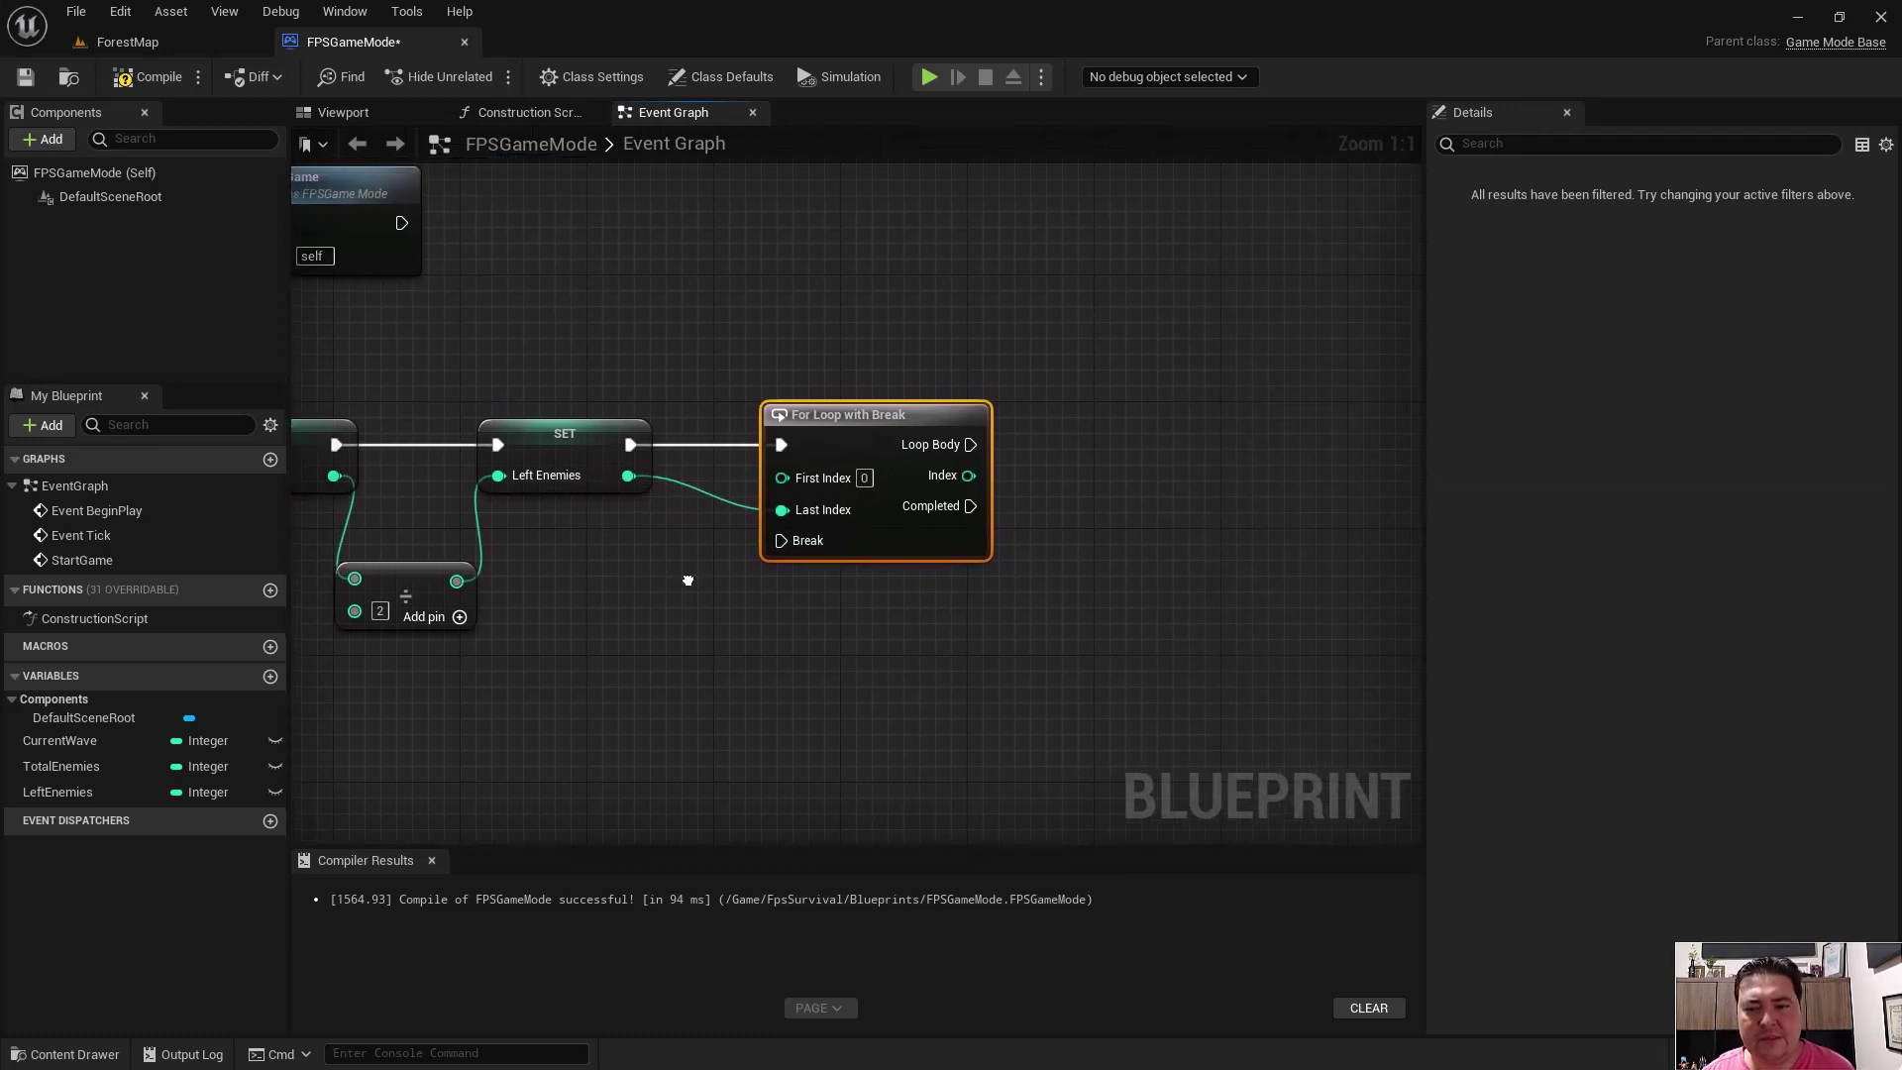
right_drag(884, 585, 744, 618)
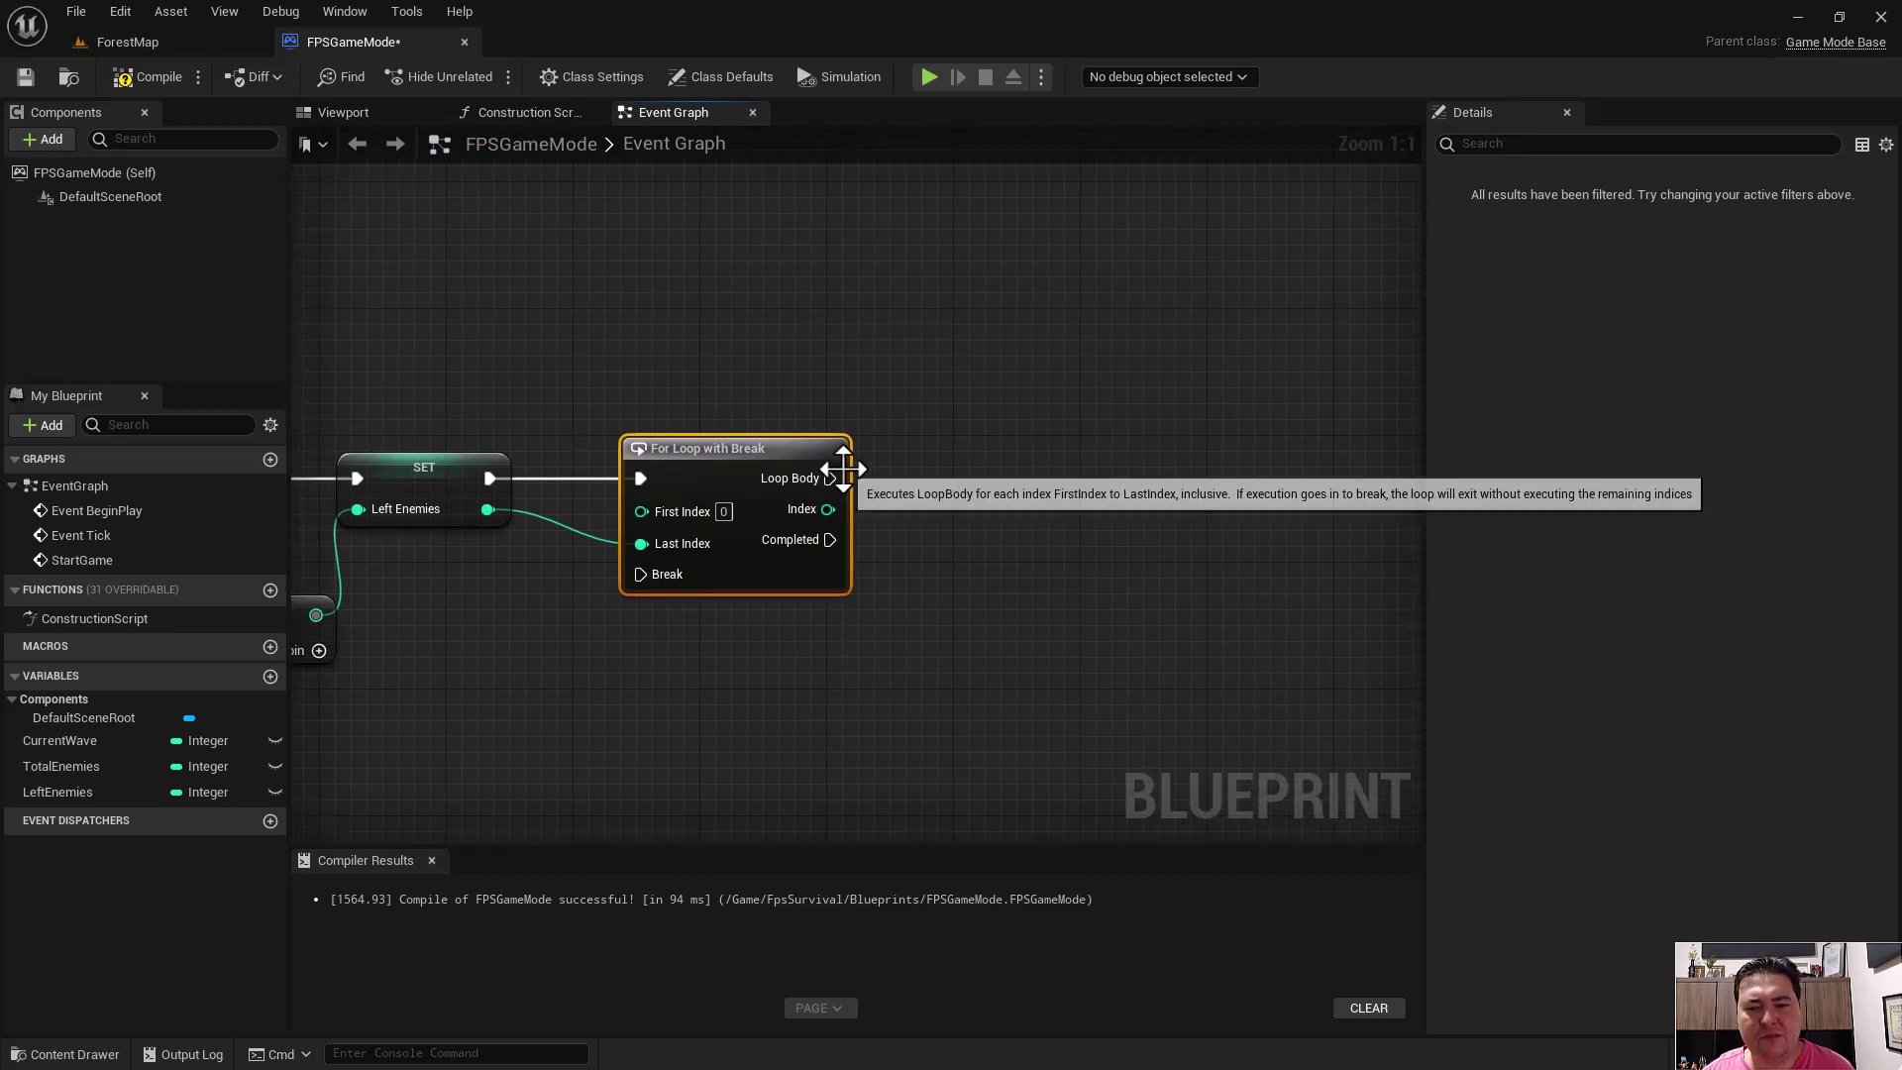
mouse_move(829, 479)
mouse_down()
mouse_move(981, 476)
mouse_move(963, 479)
mouse_up()
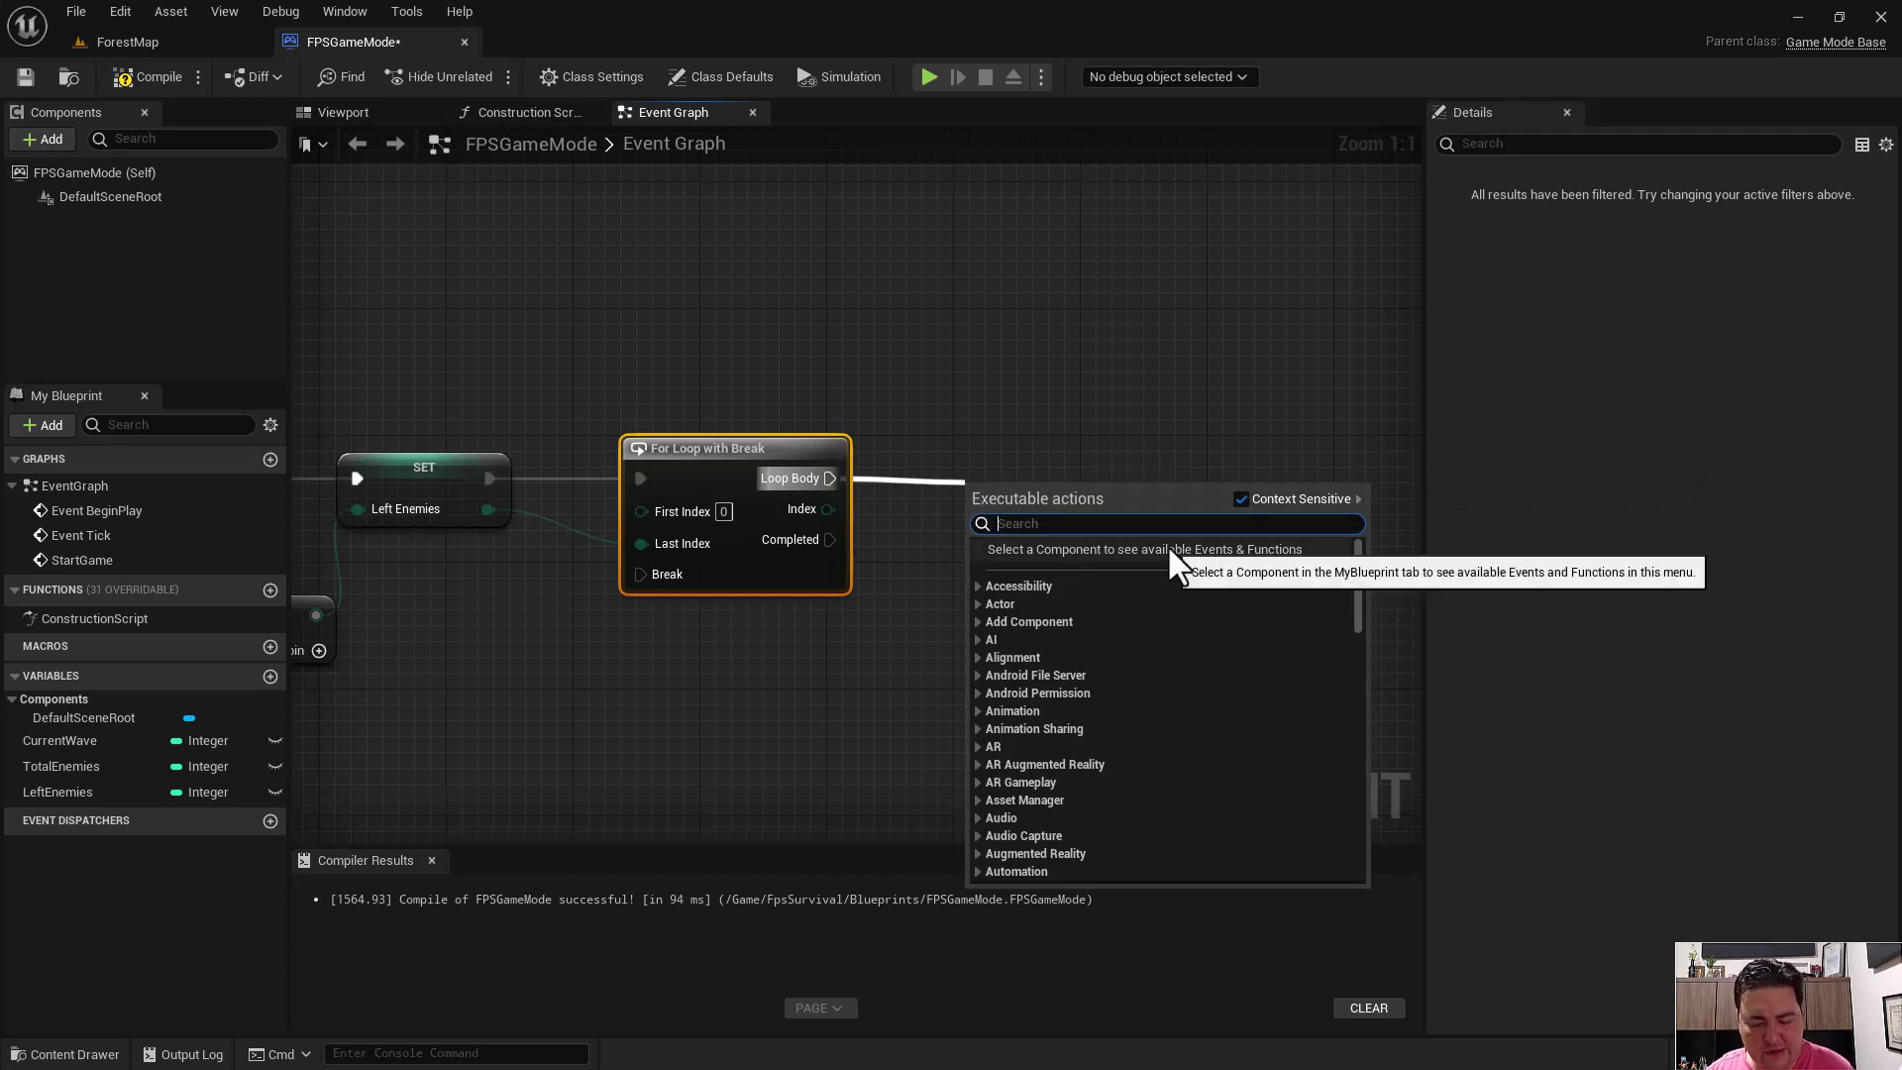
- Add a Spawn Actor from Class node on the loop's Loop Body, found by searching 'create cla'
text(create cla)
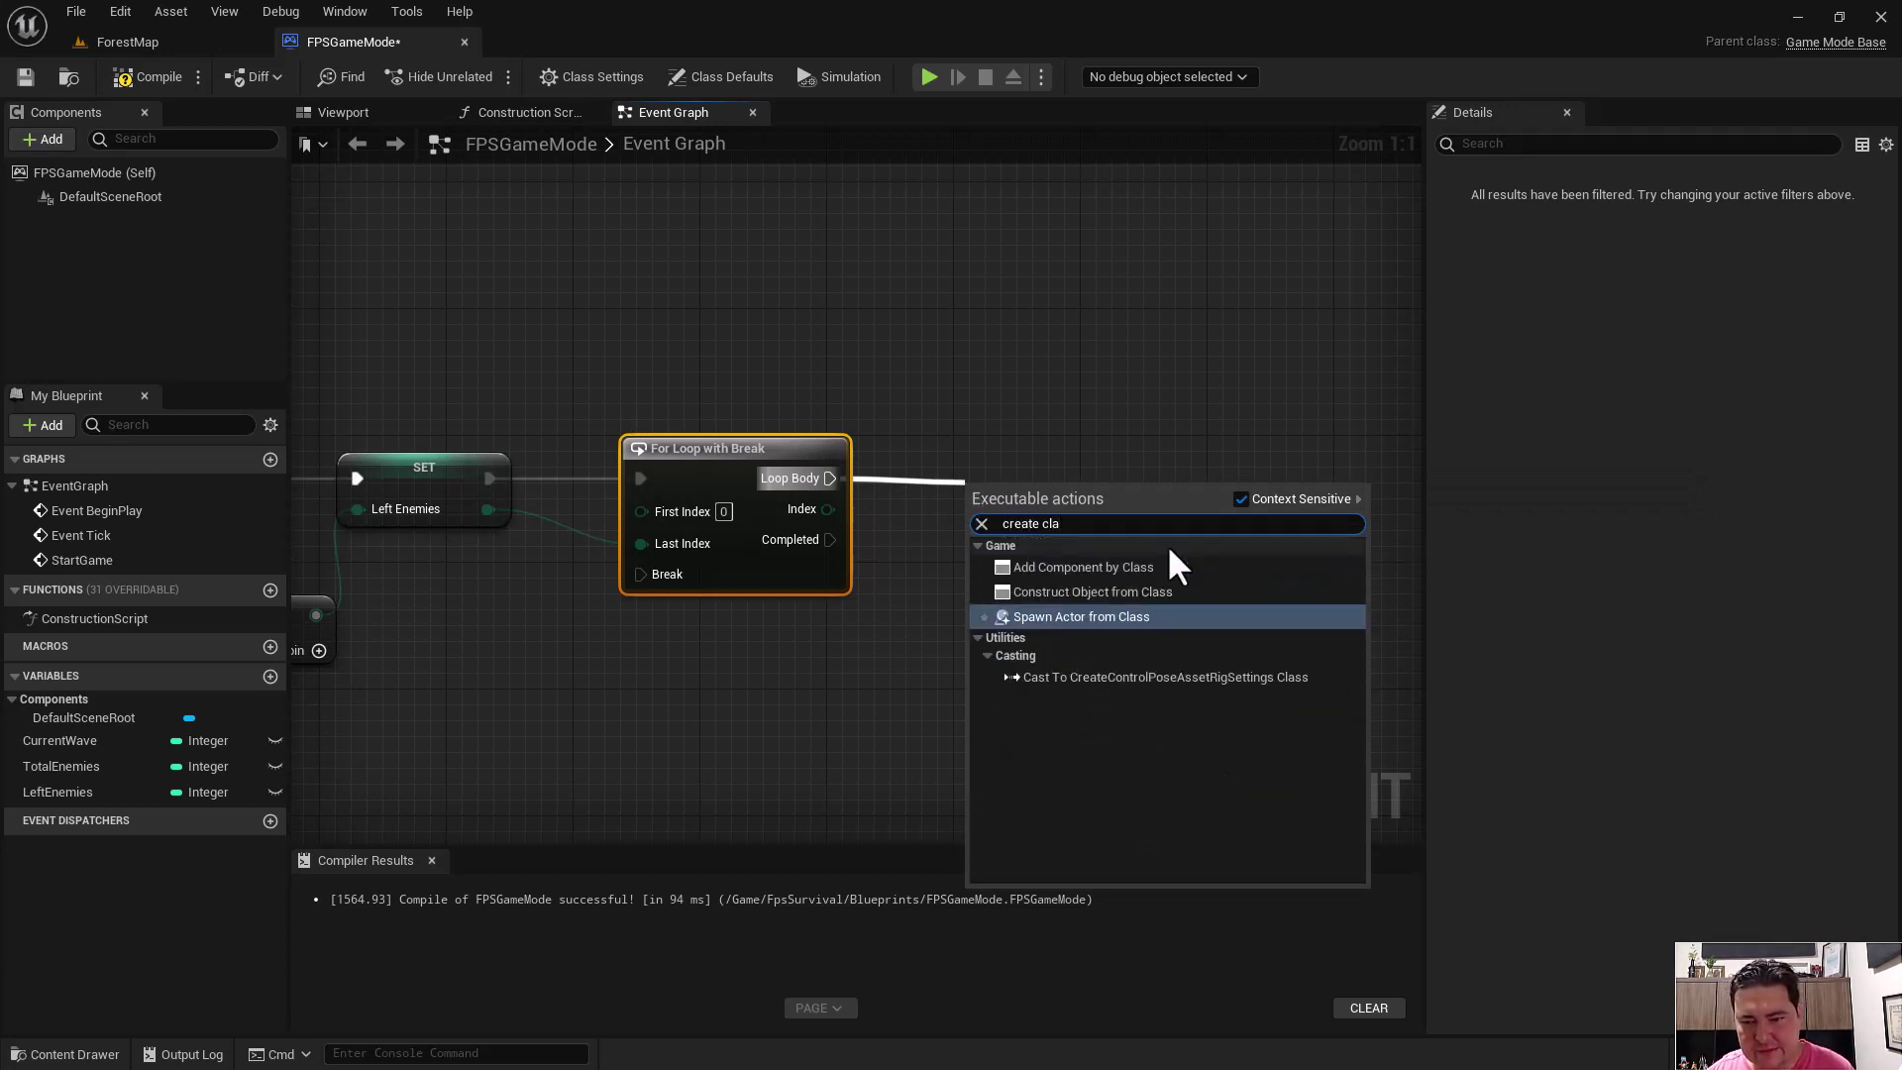
click(1088, 618)
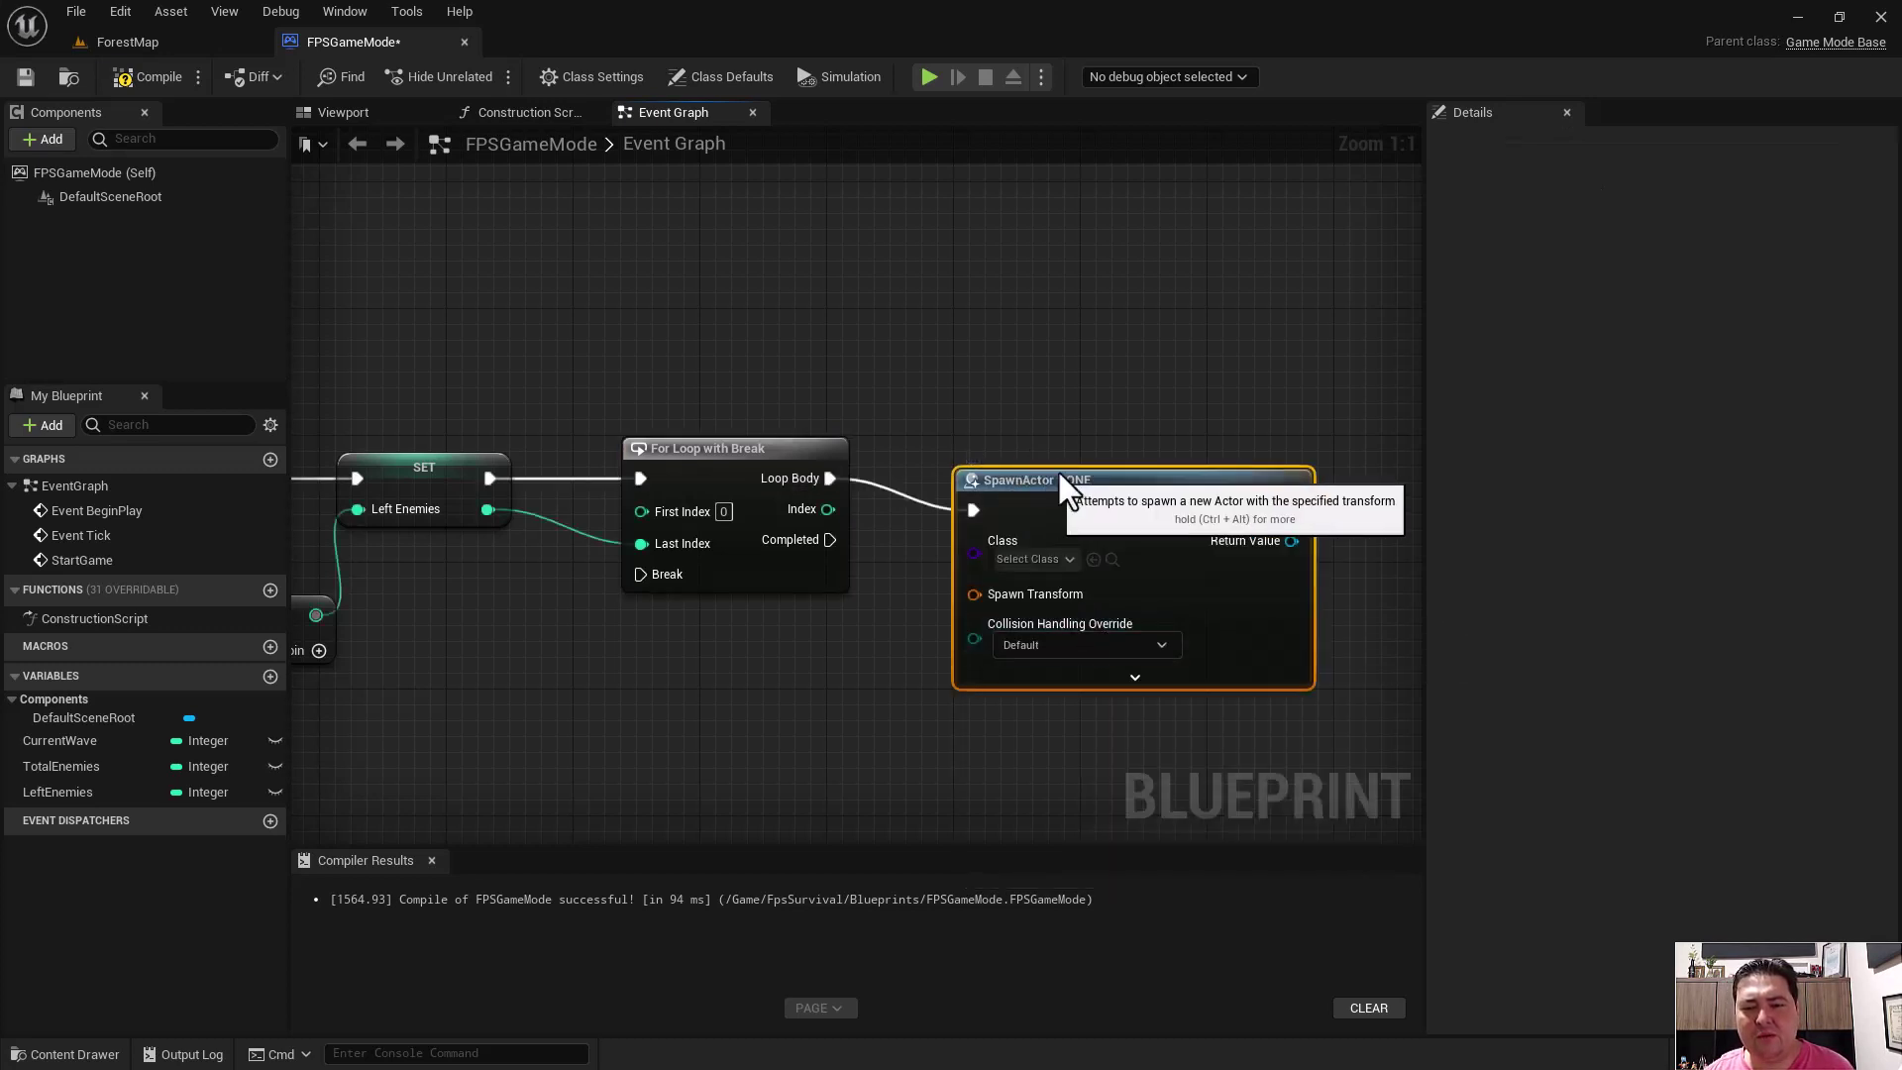
drag(1040, 476, 1104, 460)
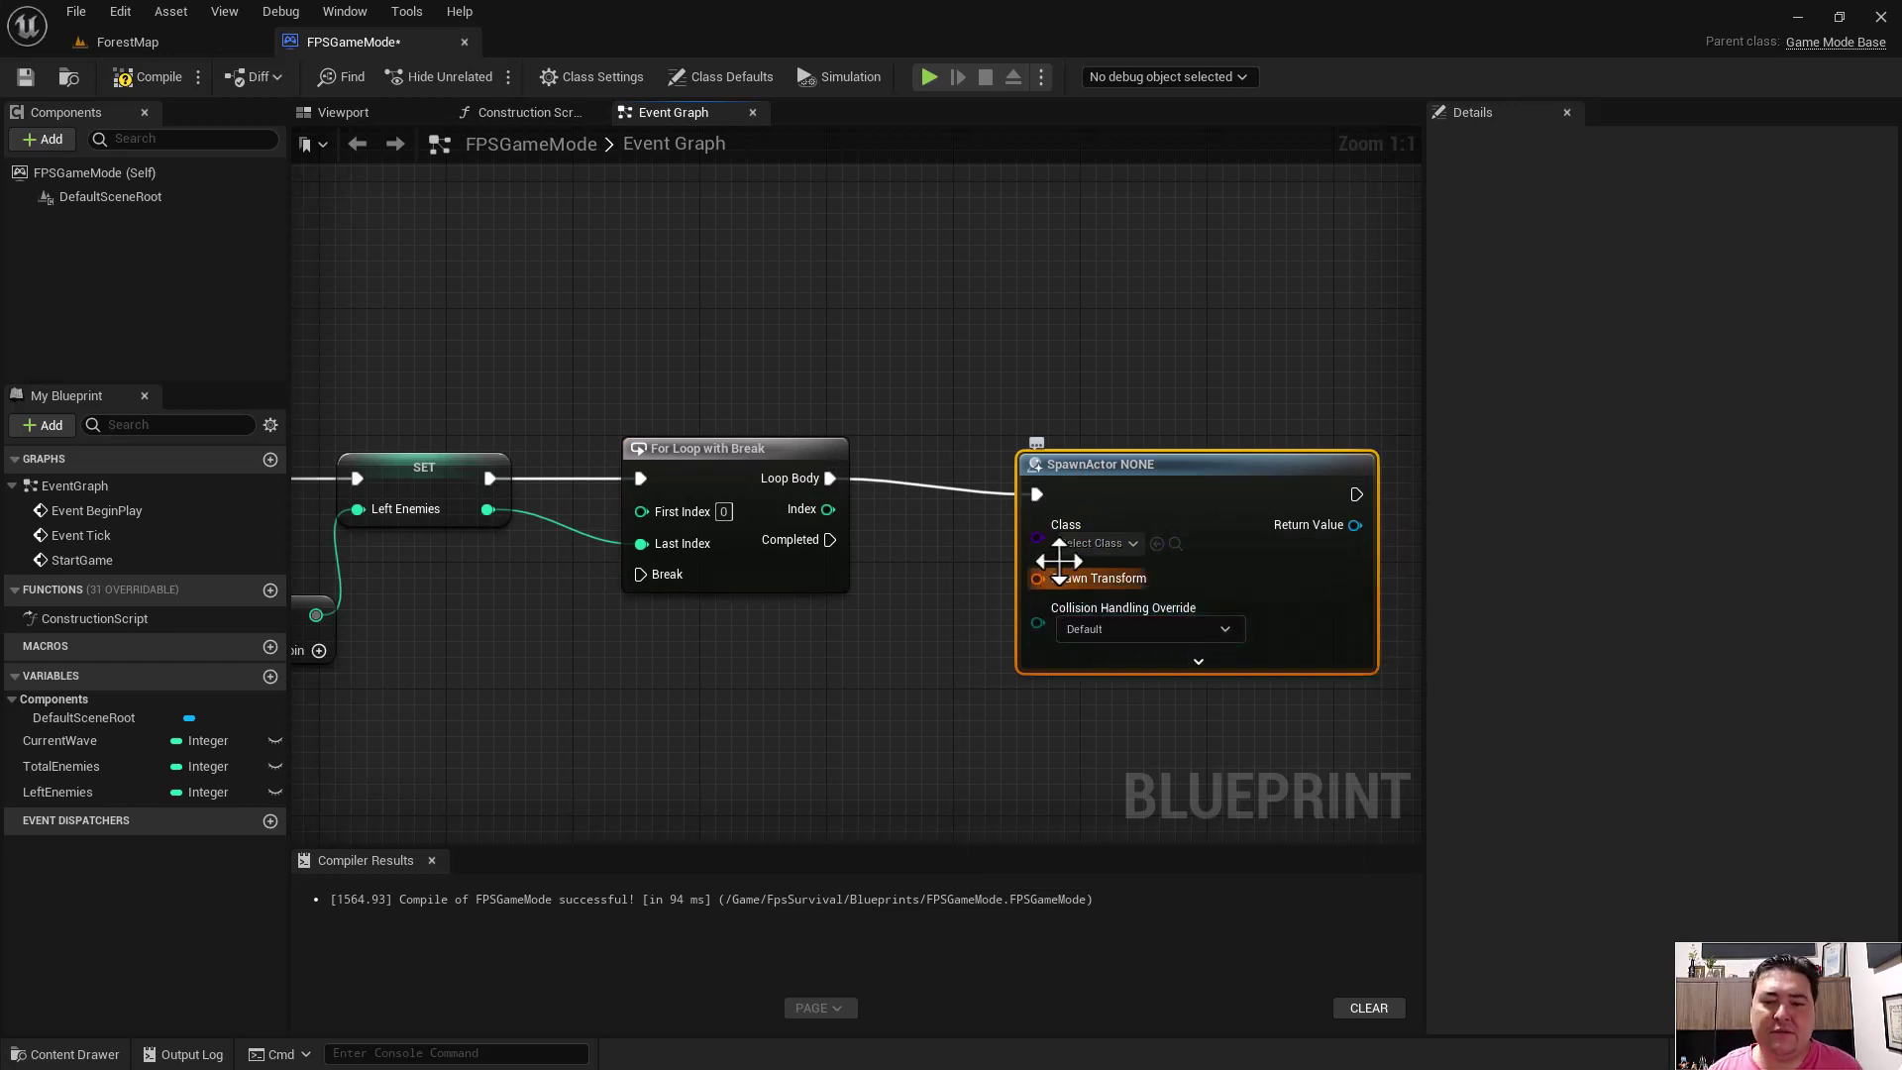
- Set the Spawn Actor node's class to BP_ZombieGirl and straighten its wire
click(1096, 543)
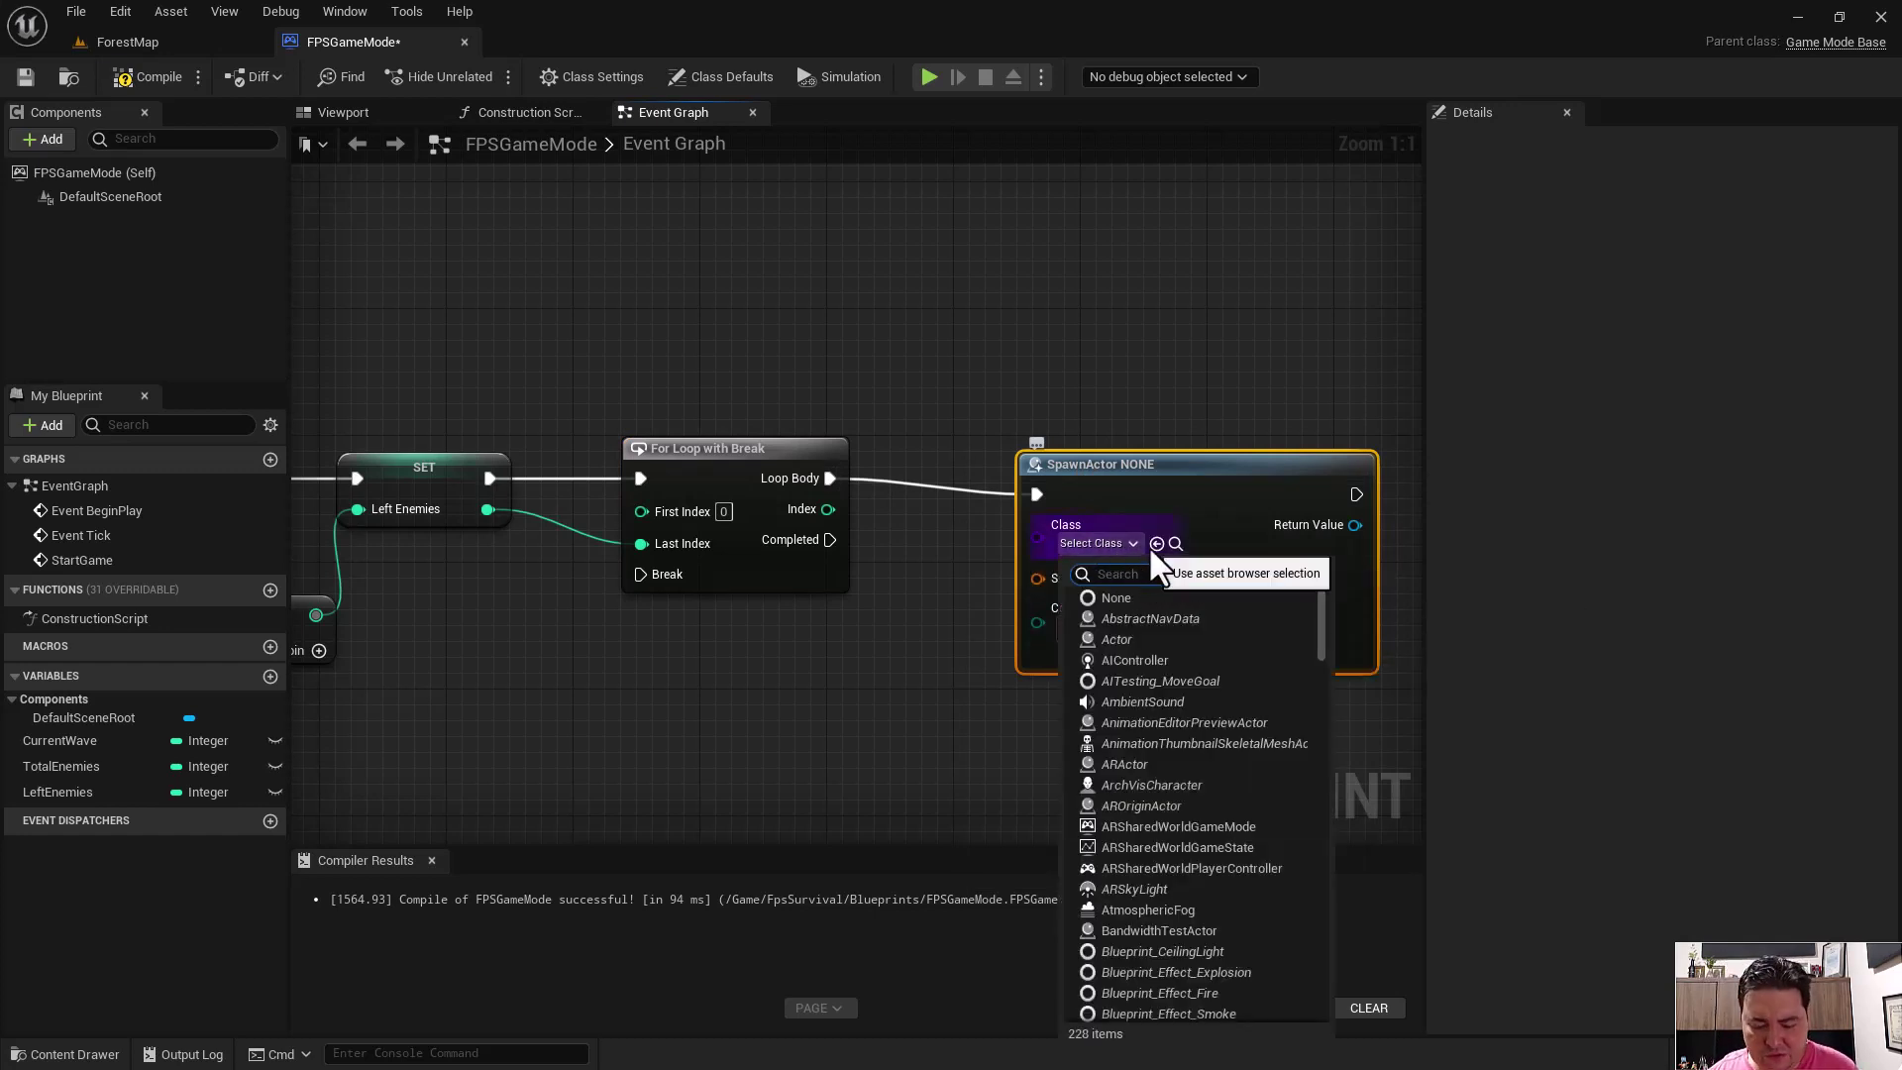
text(ene)
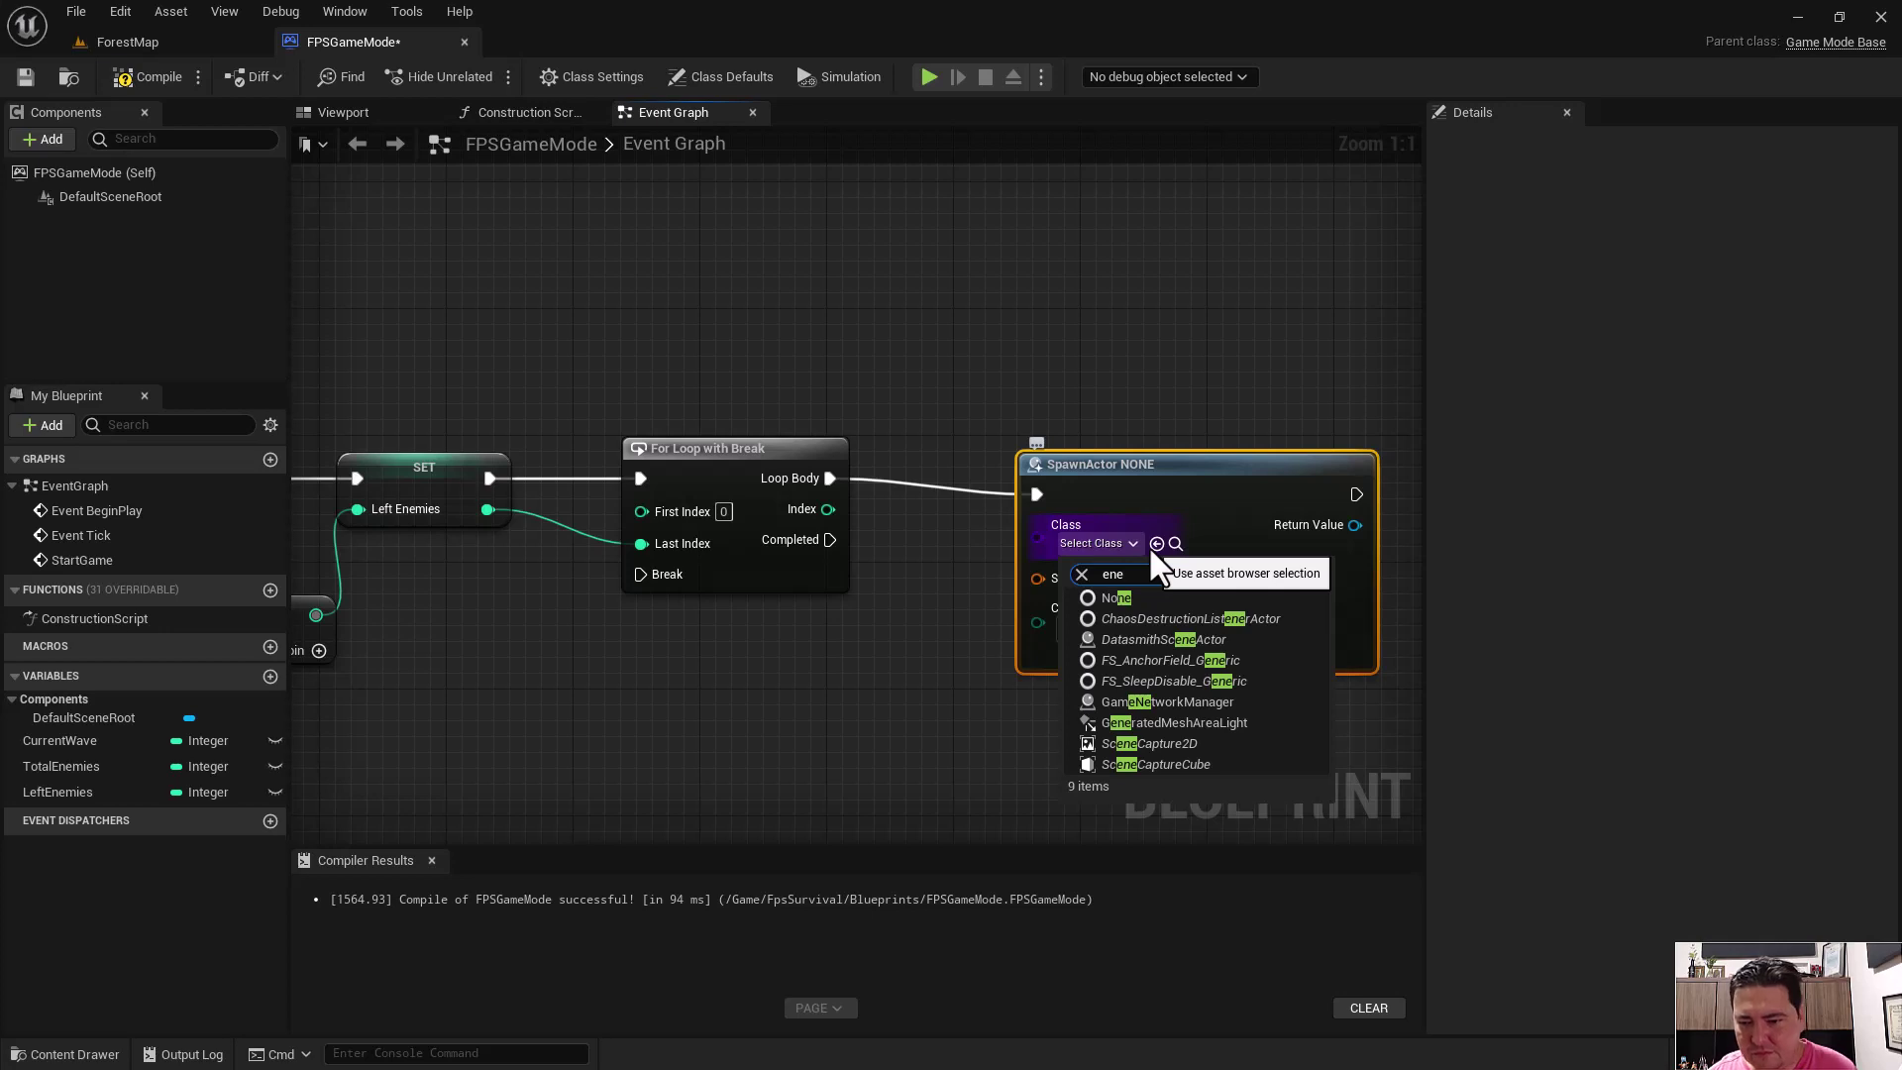
key(BackSpace)
key(BackSpace)
key(BackSpace)
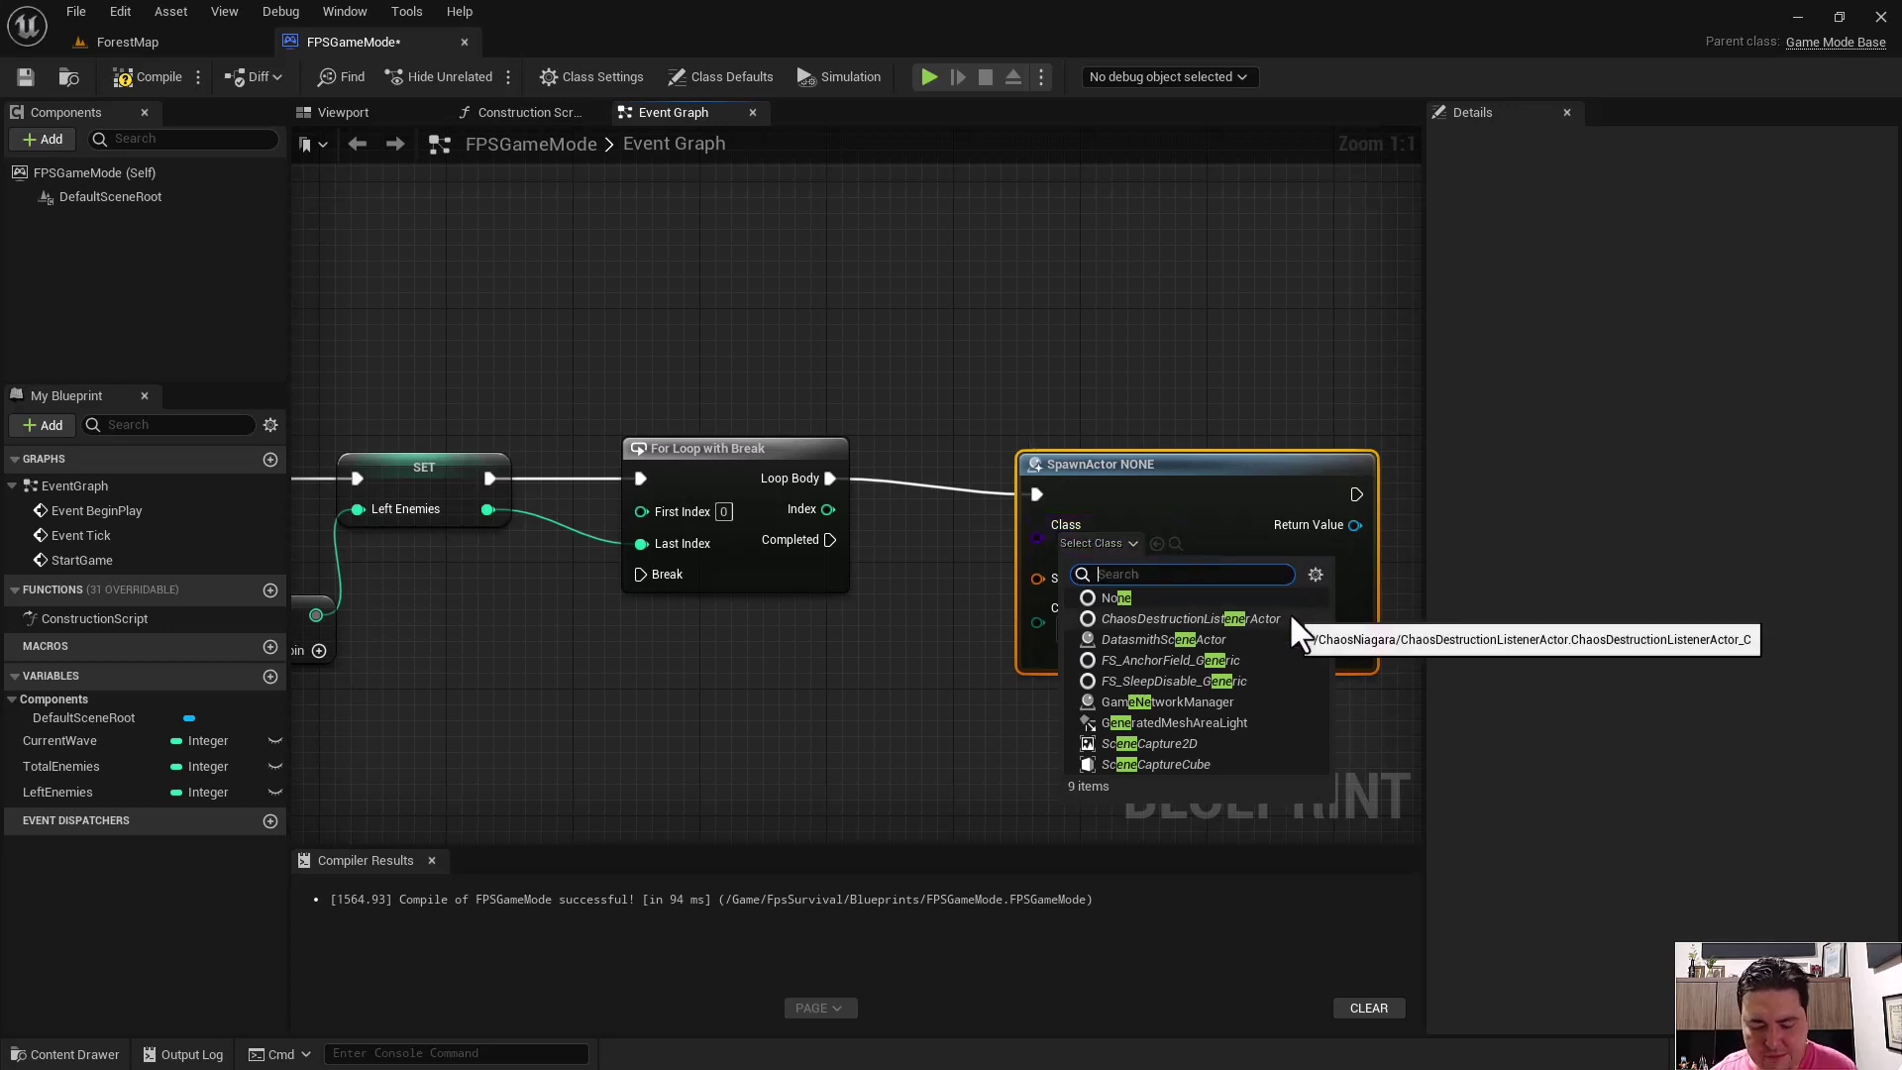
text(BP)
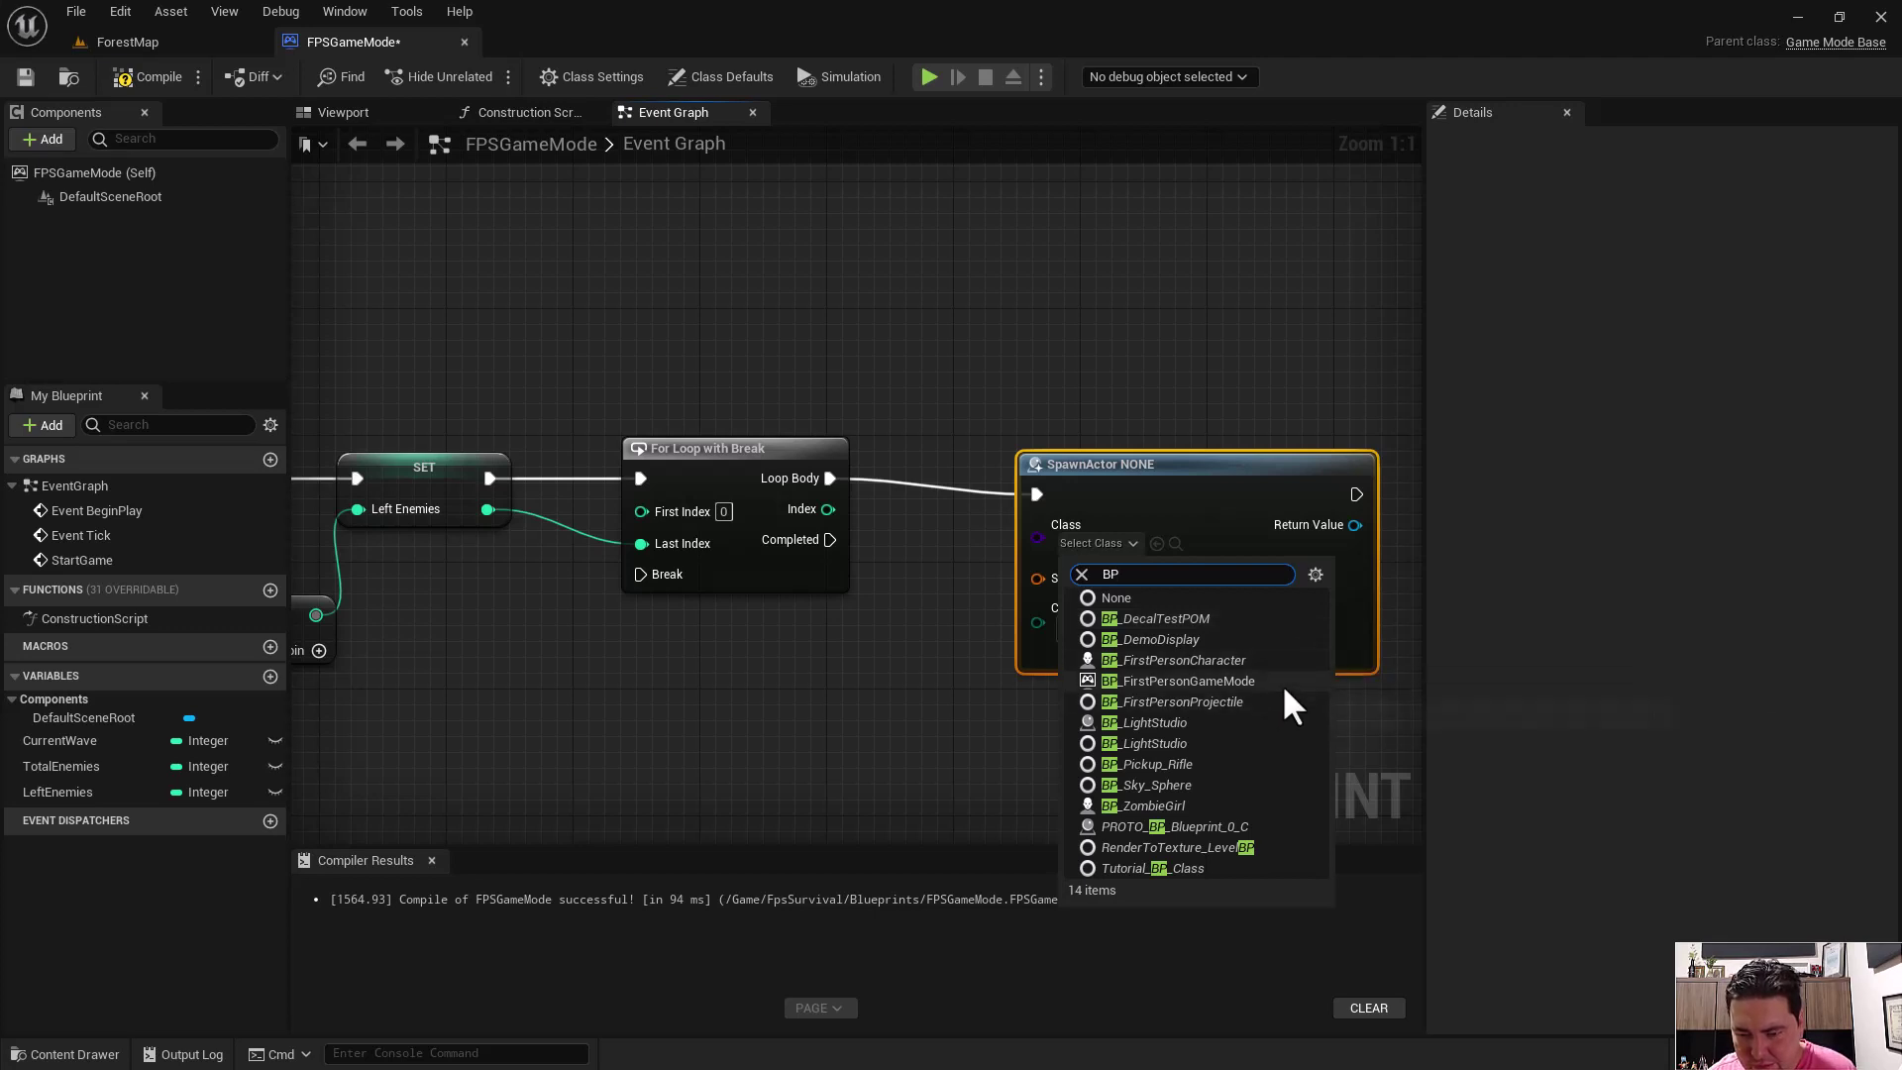
text(_Li)
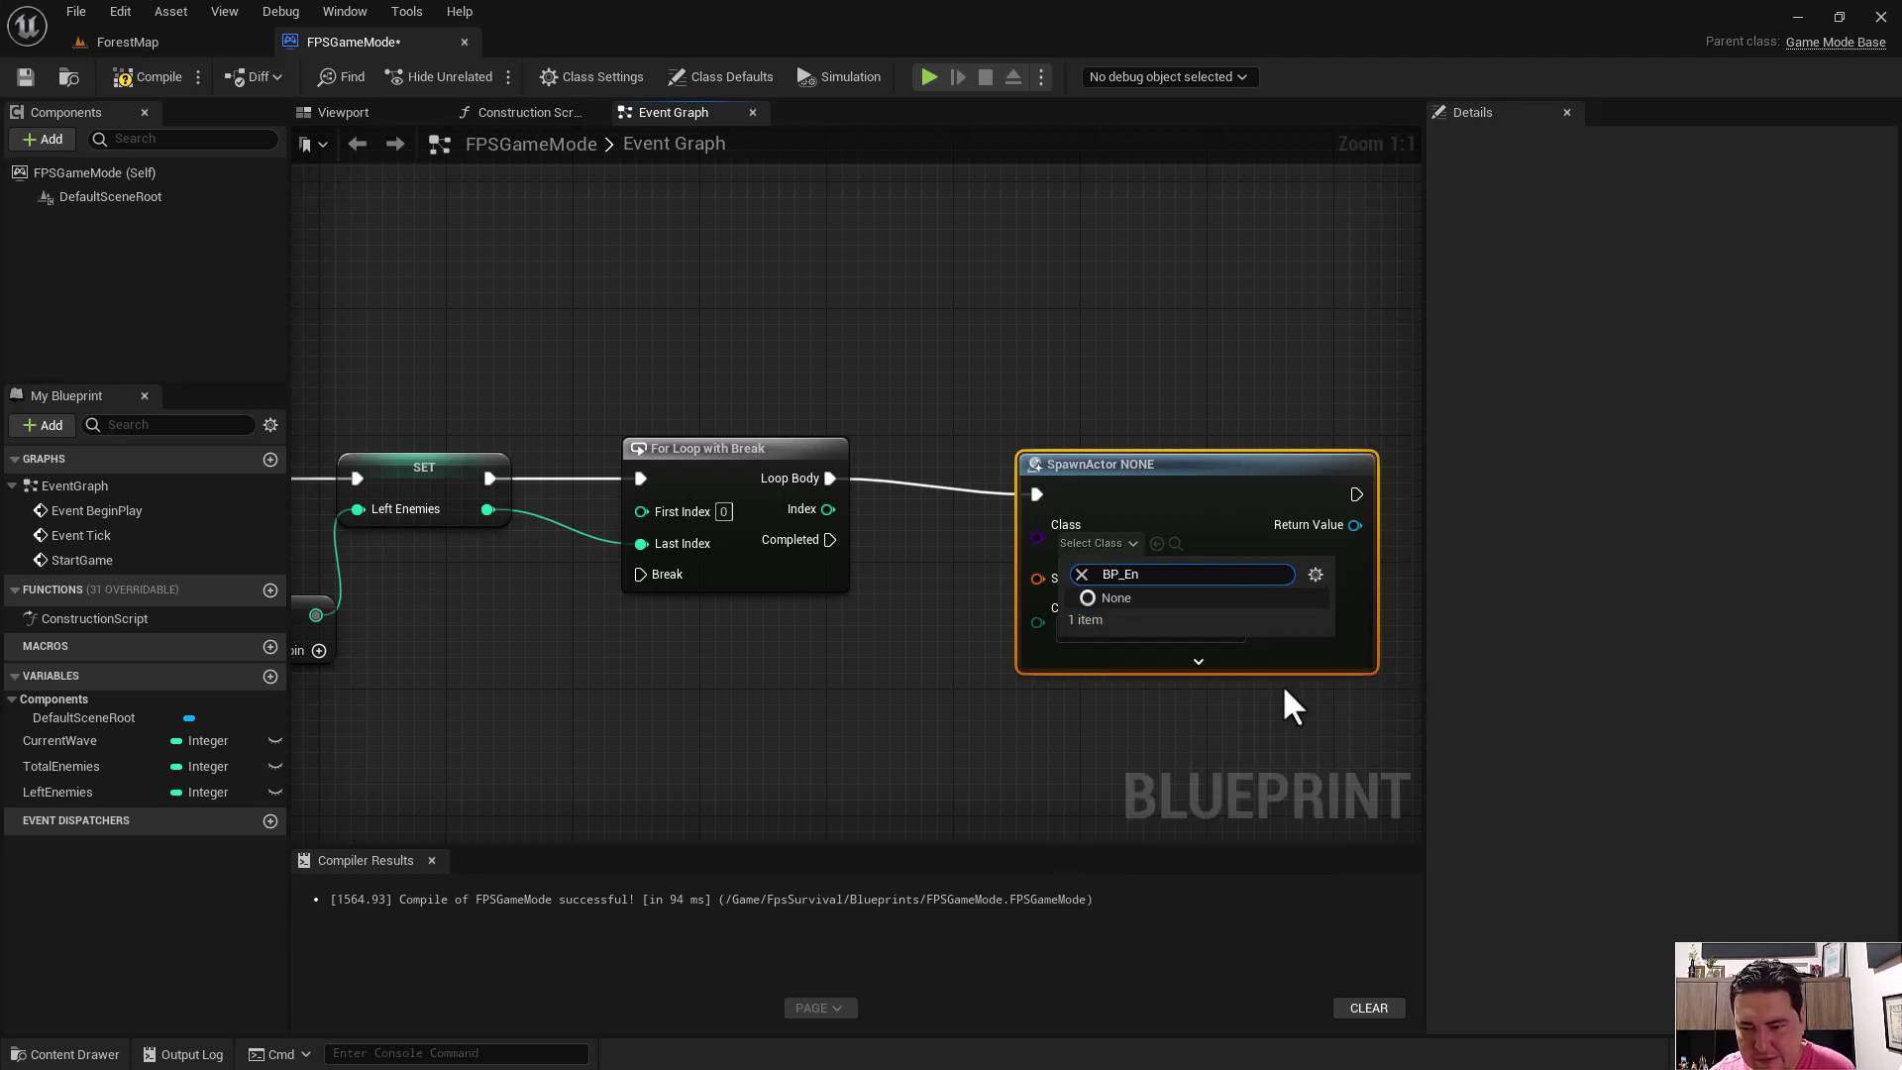
key(BackSpace)
key(BackSpace)
text(Z)
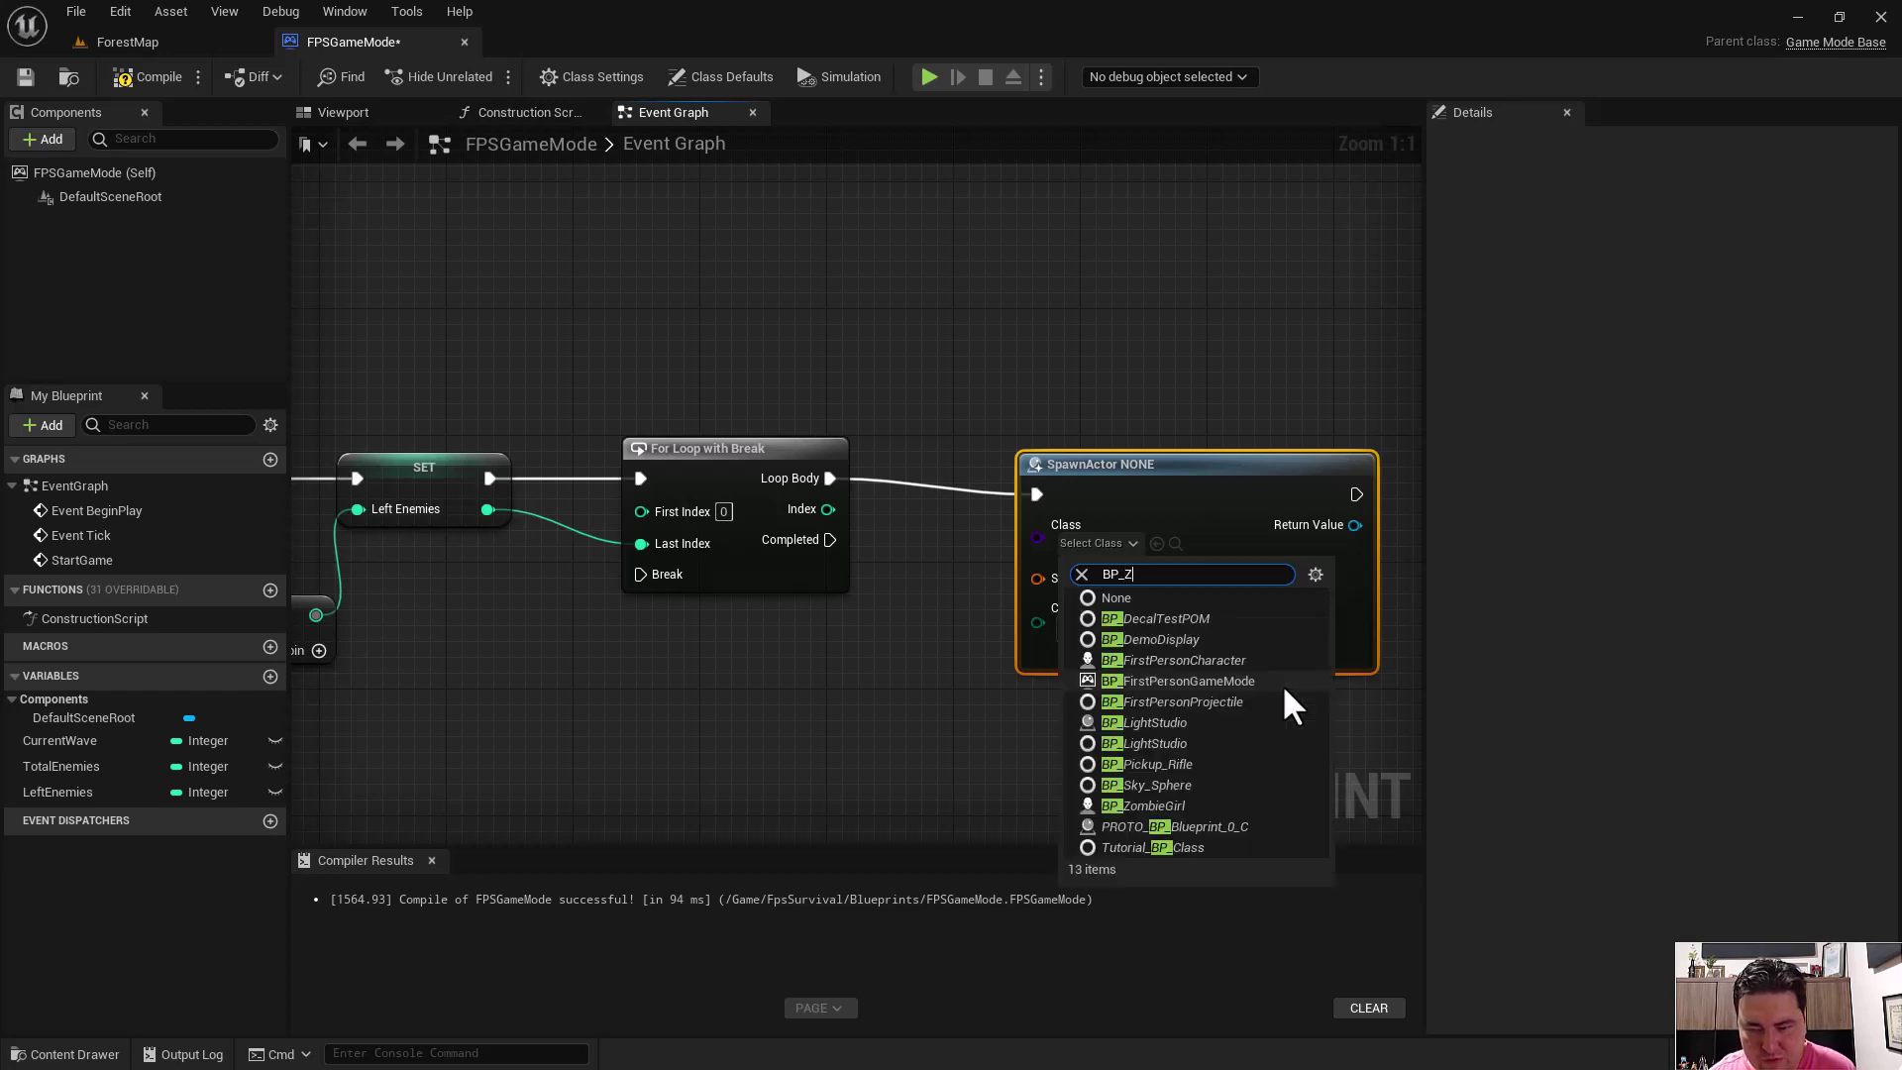
text(o)
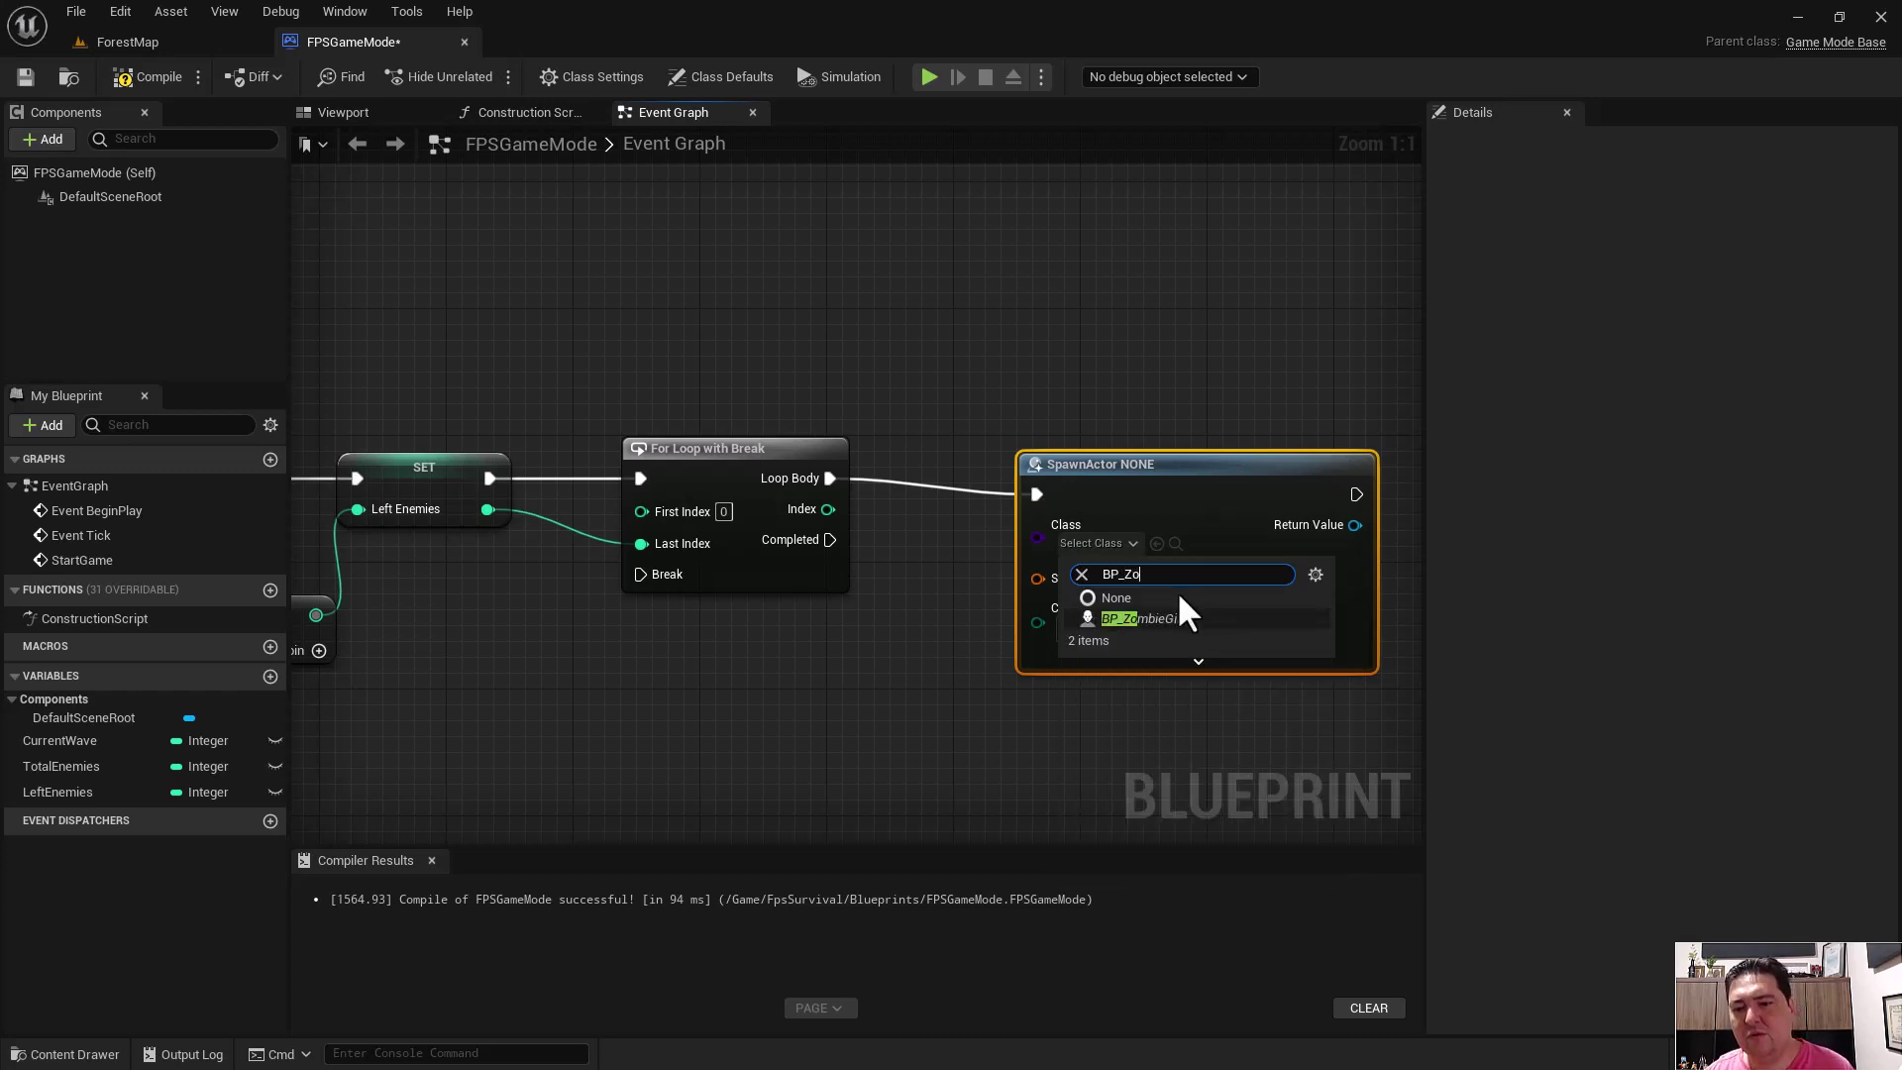
click(1141, 619)
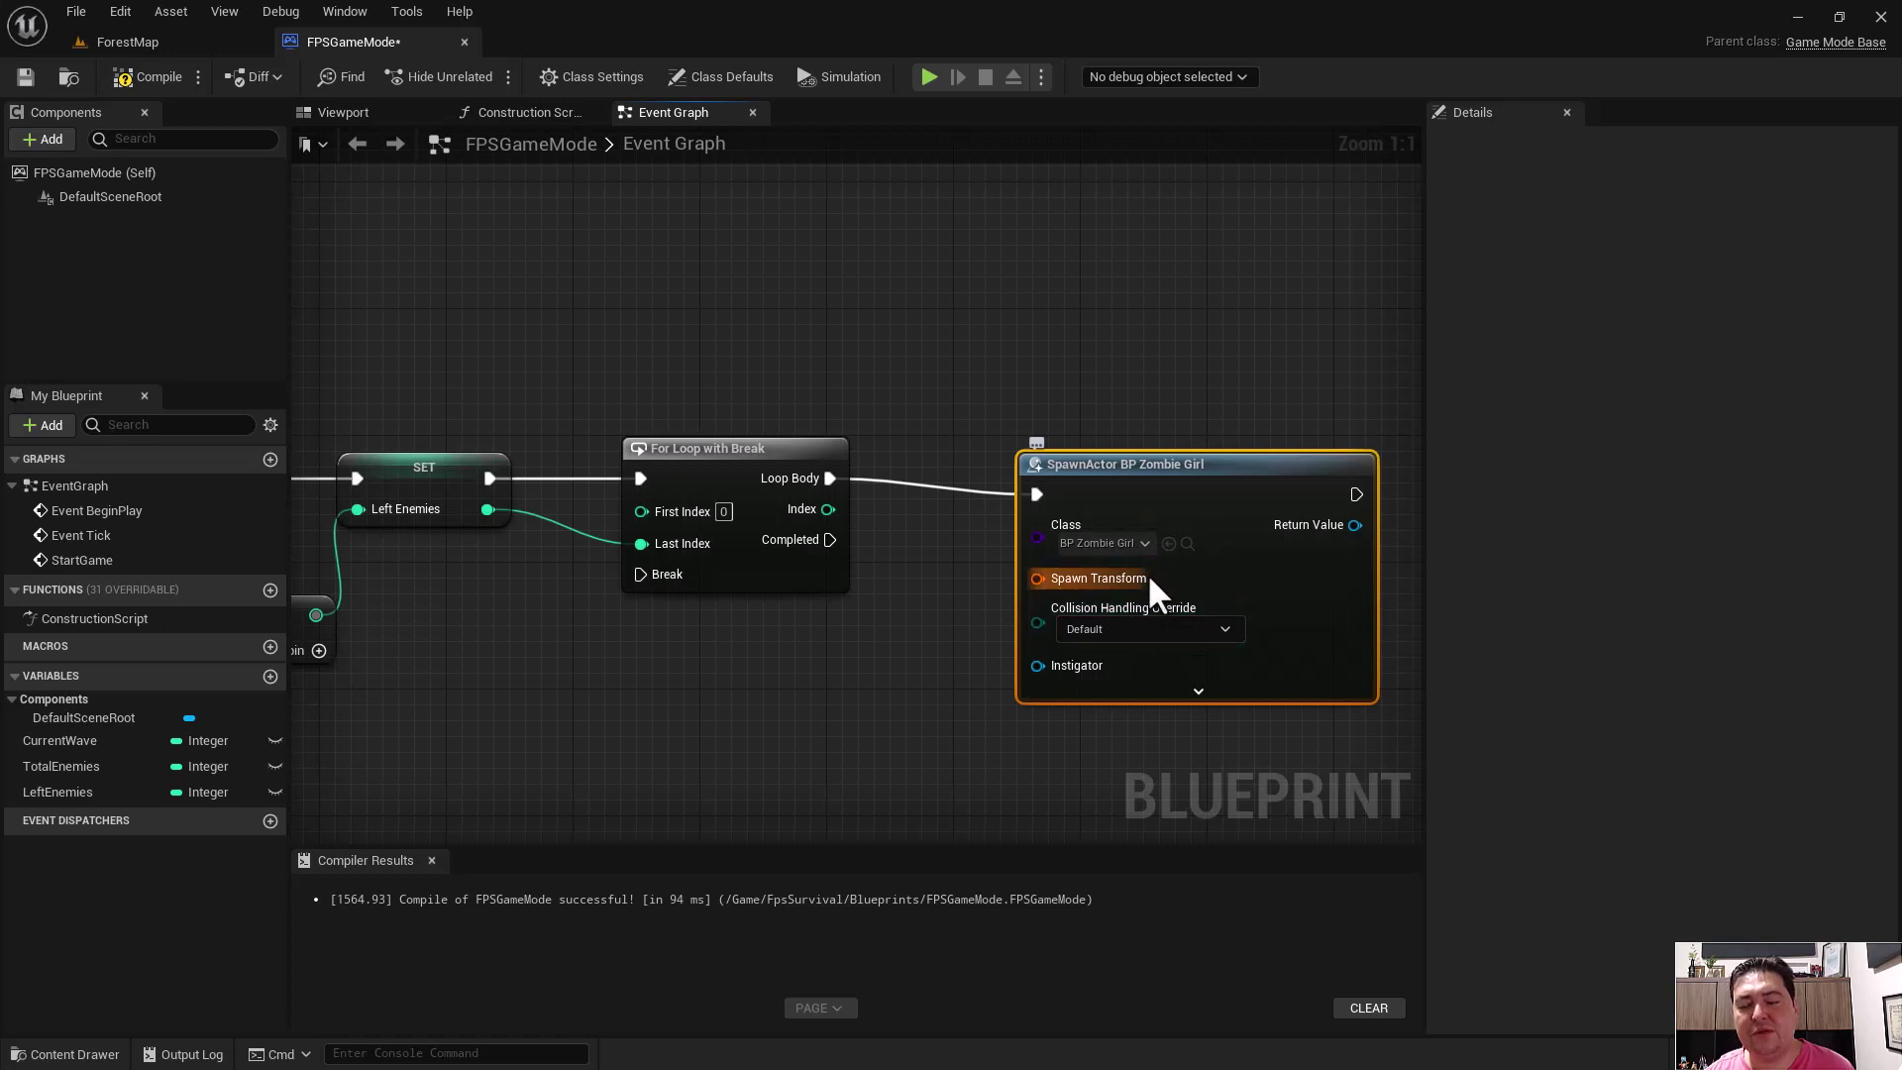
drag(1161, 469, 1165, 453)
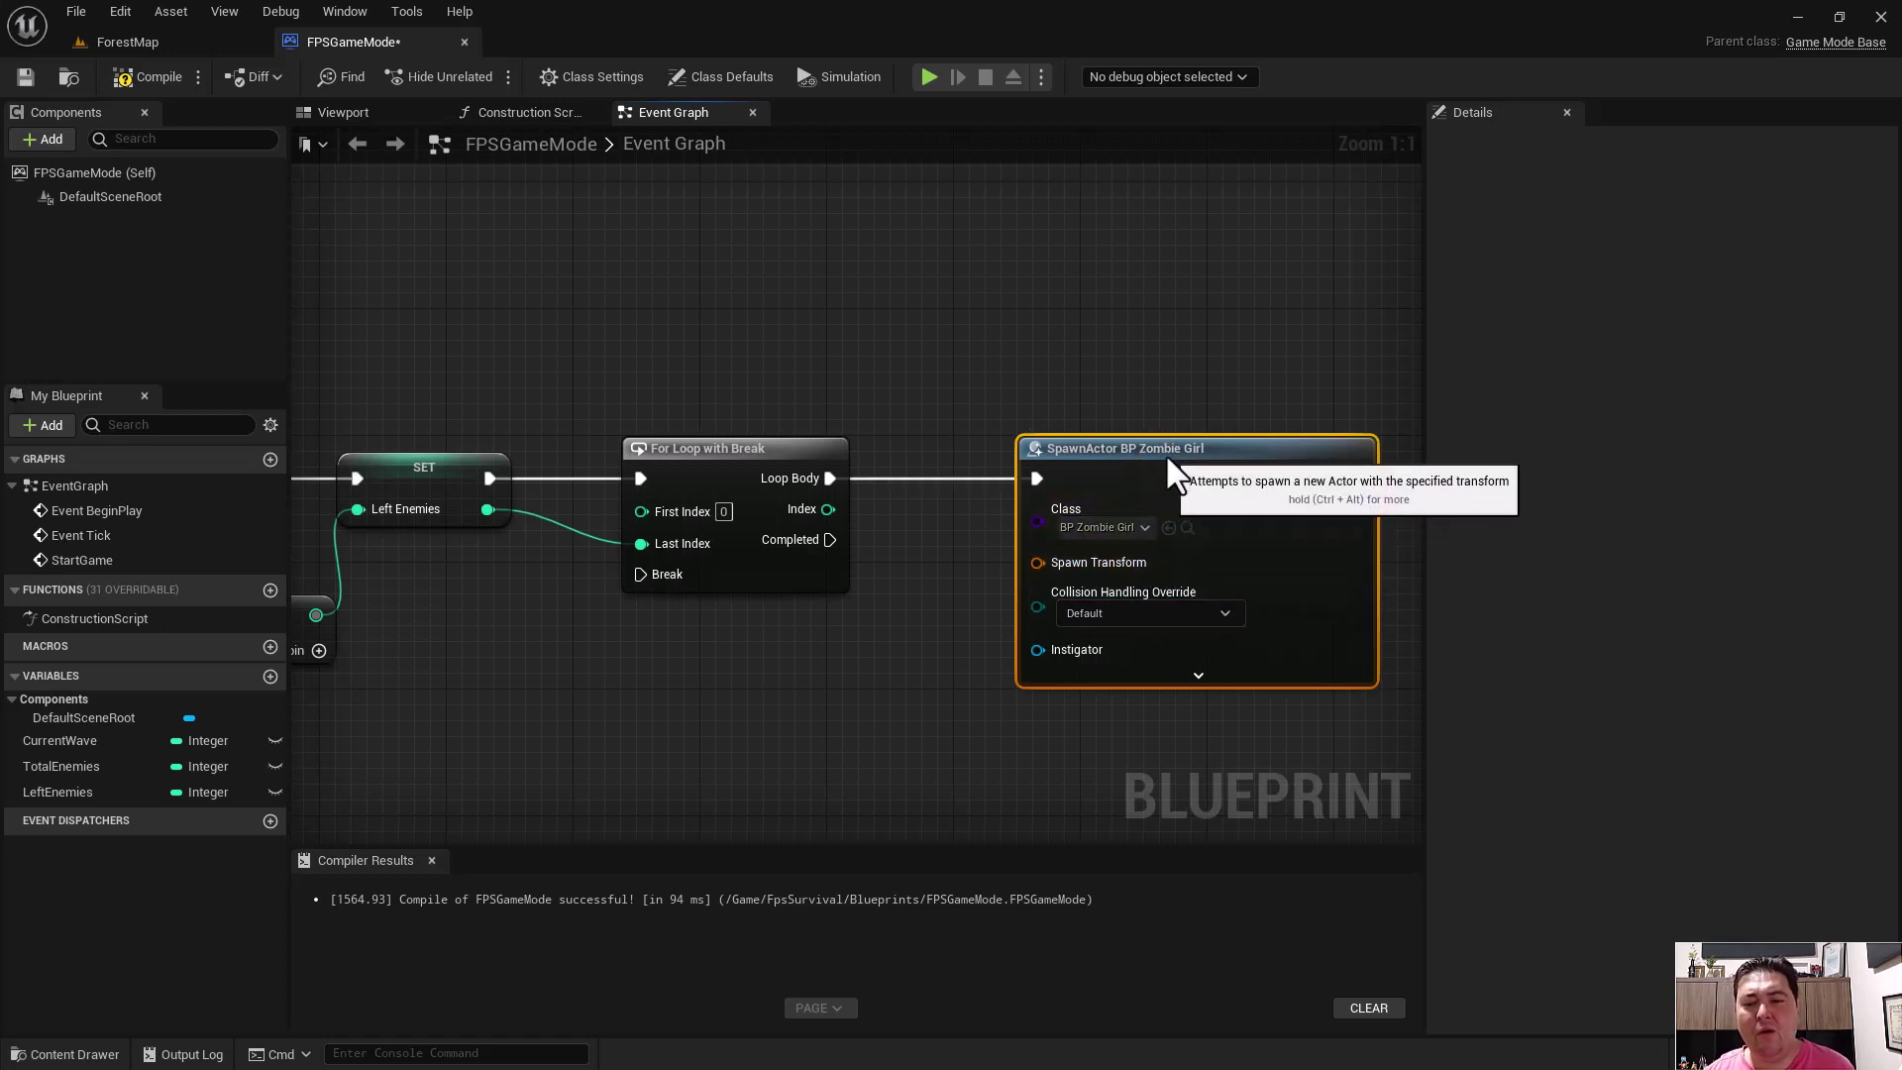
- Promote the Spawn Transform input to a new variable named SpawnPoint1
right_click(1037, 562)
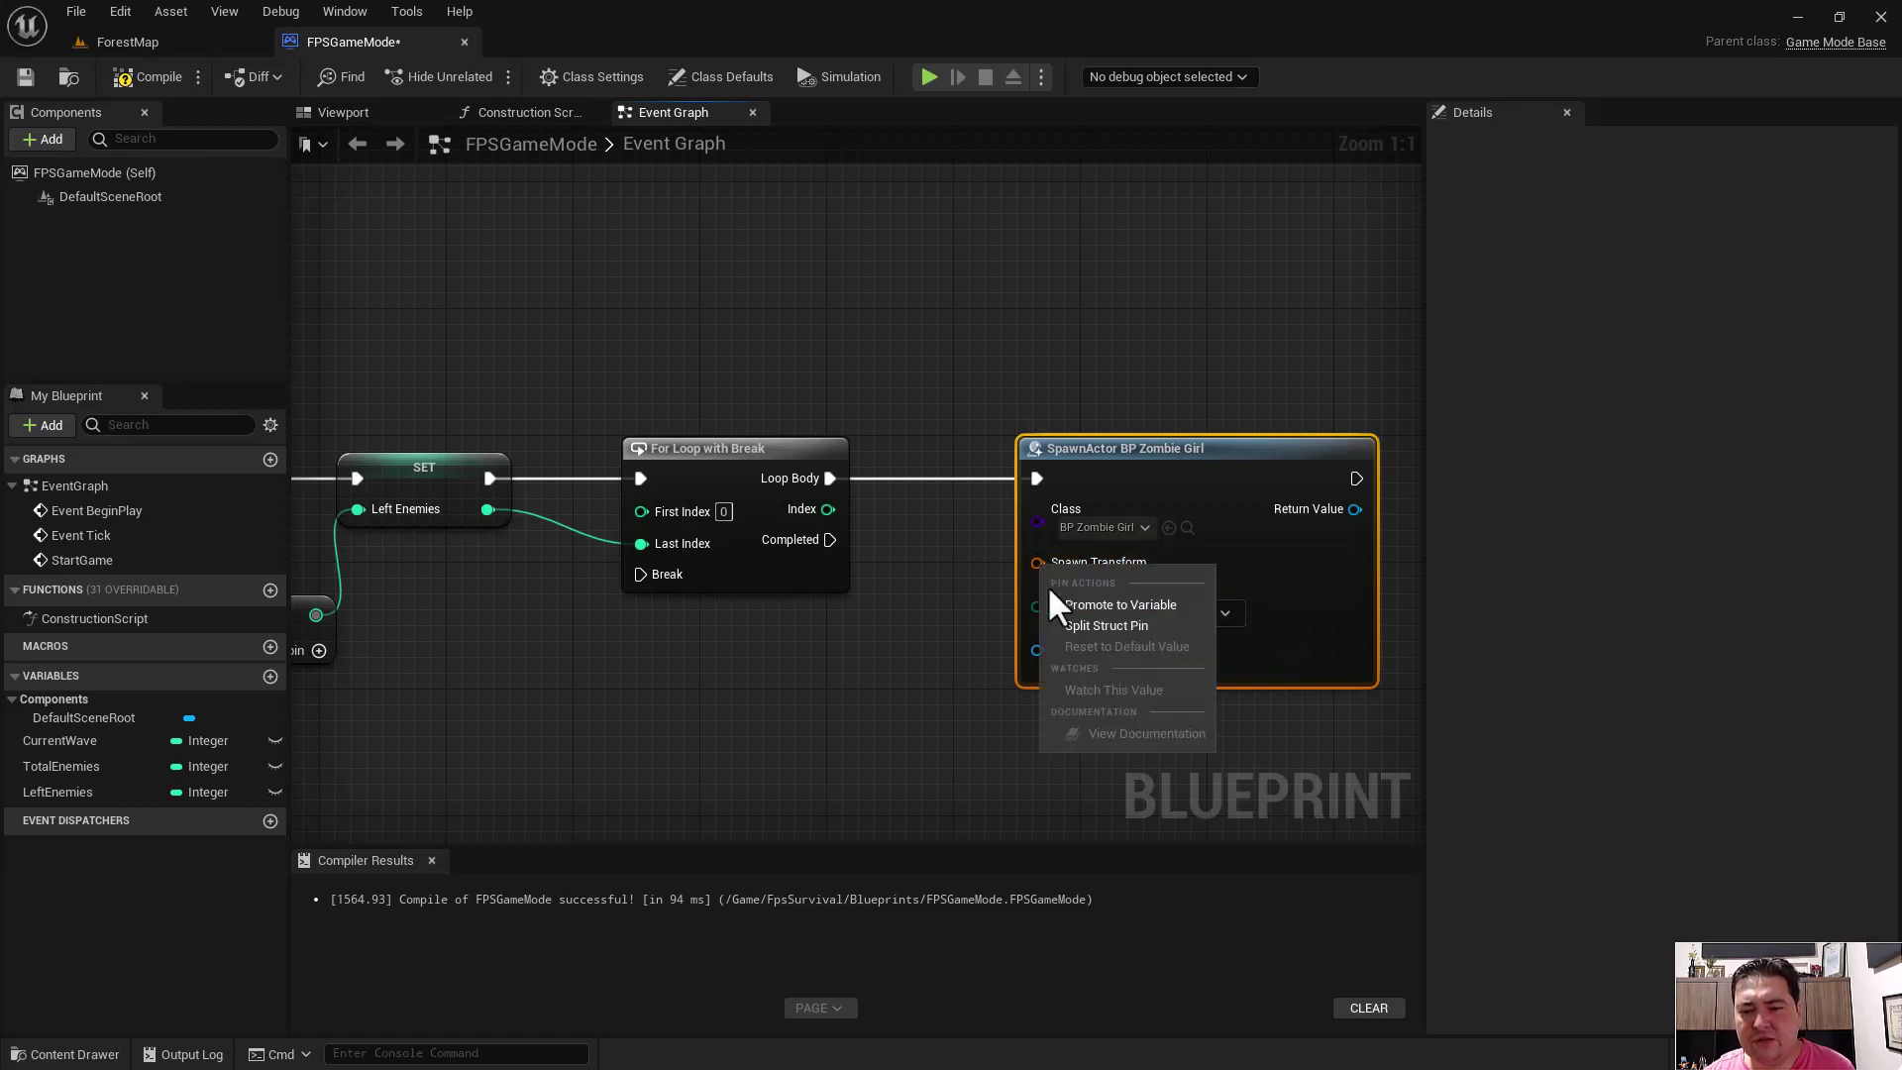
click(1103, 602)
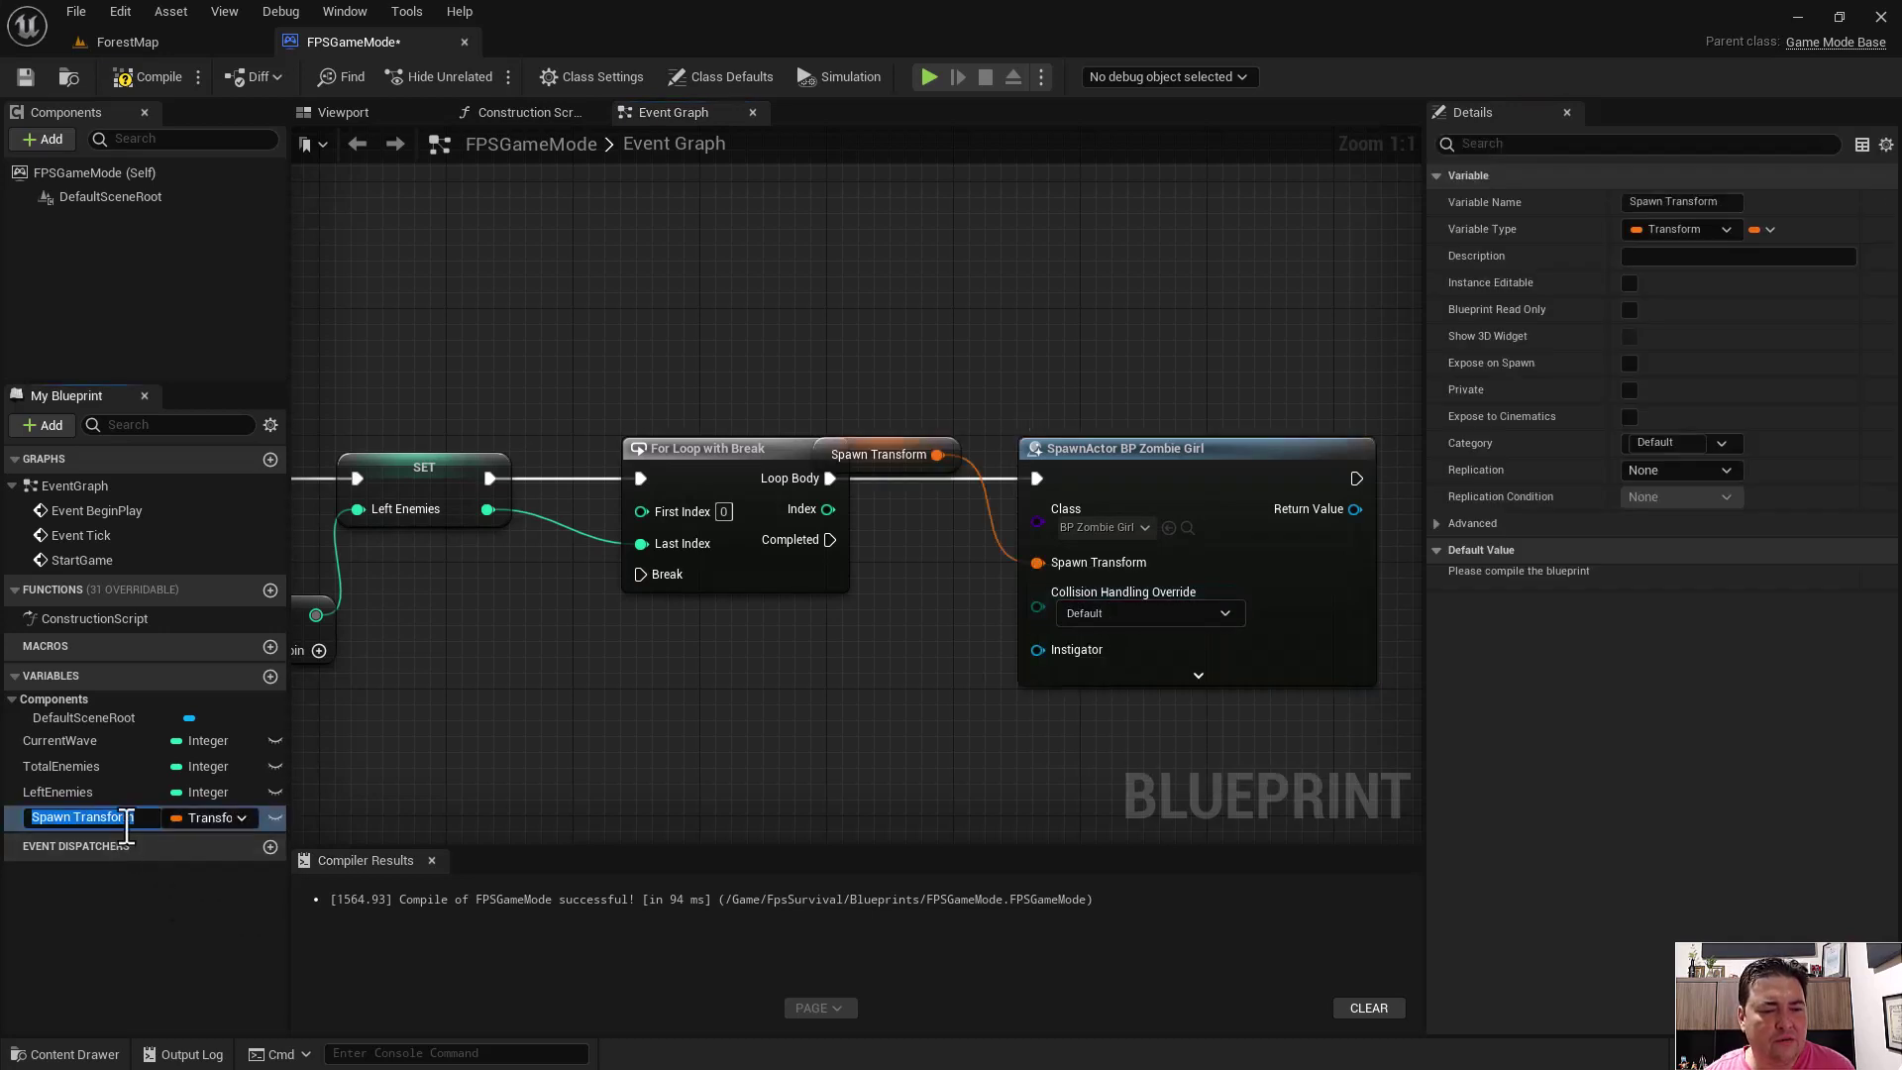
click(135, 817)
key(BackSpace)
key(BackSpace)
key(BackSpace)
key(BackSpace)
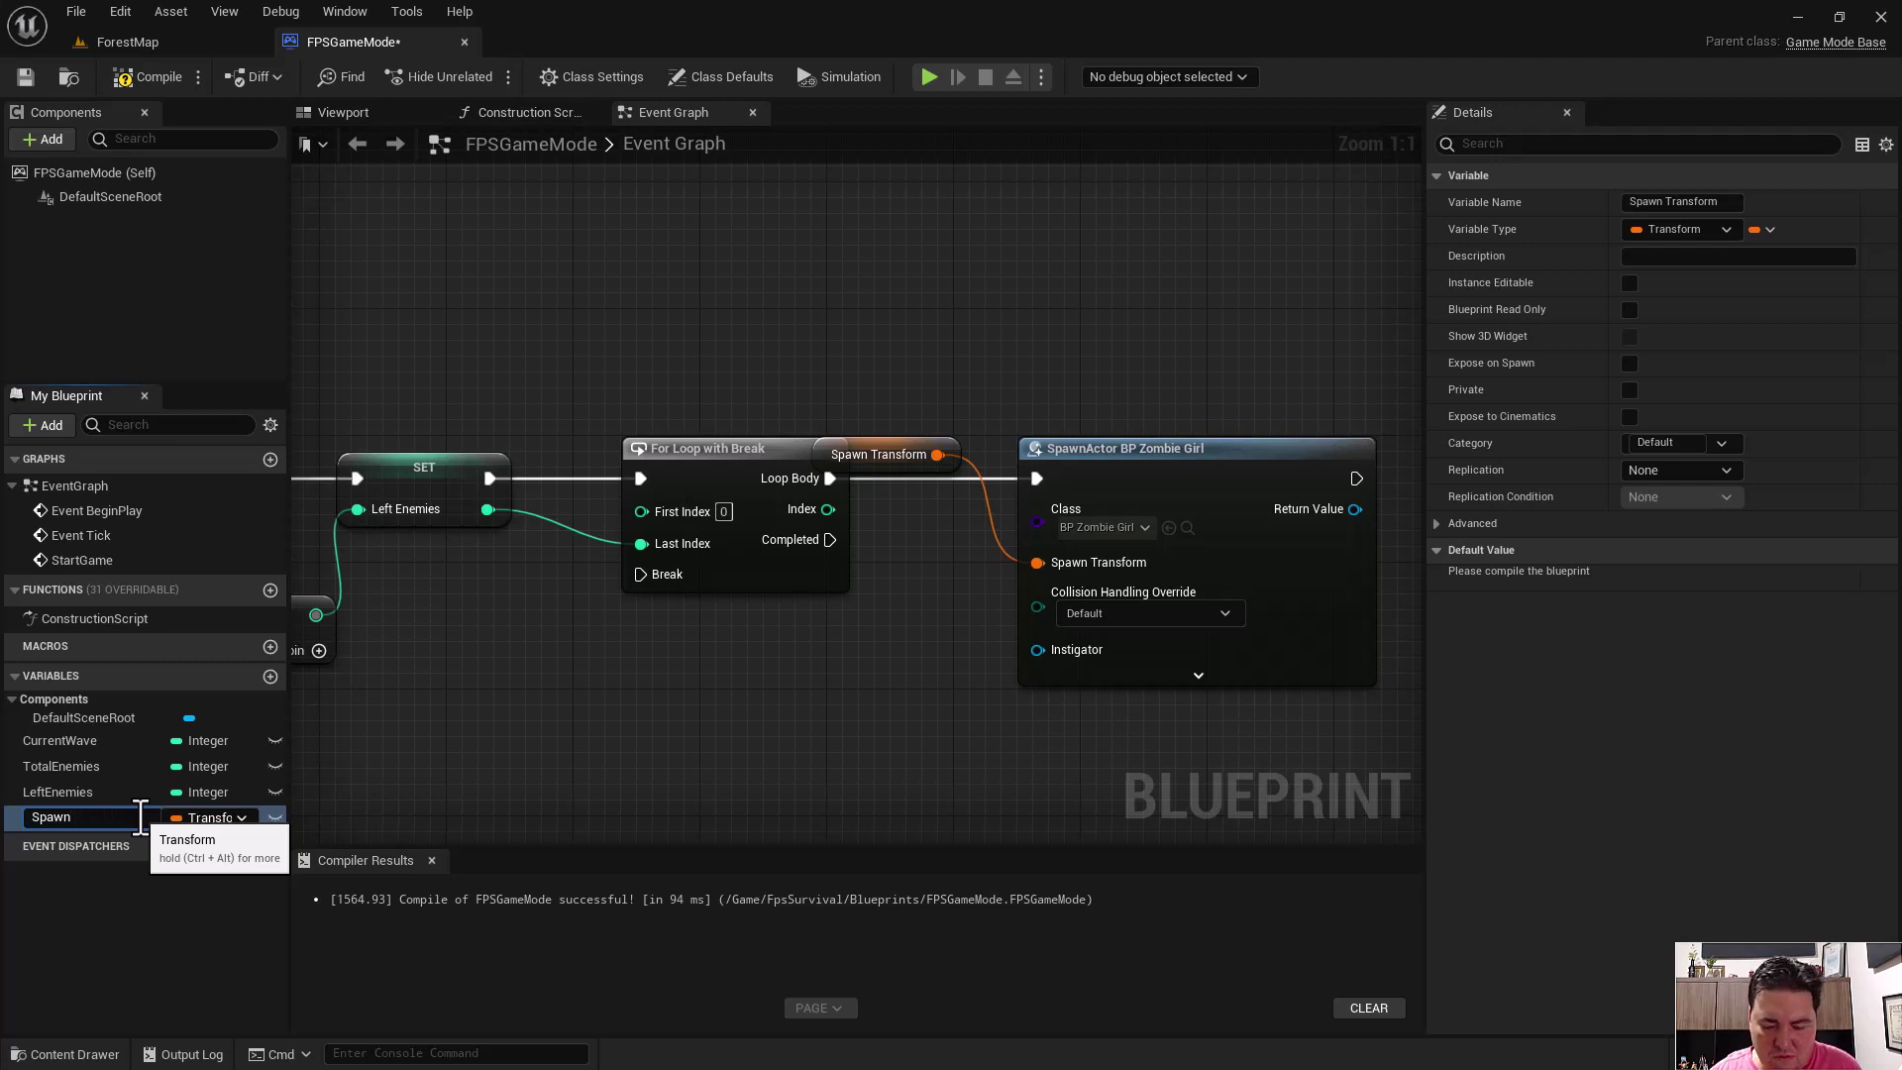
text(Point1)
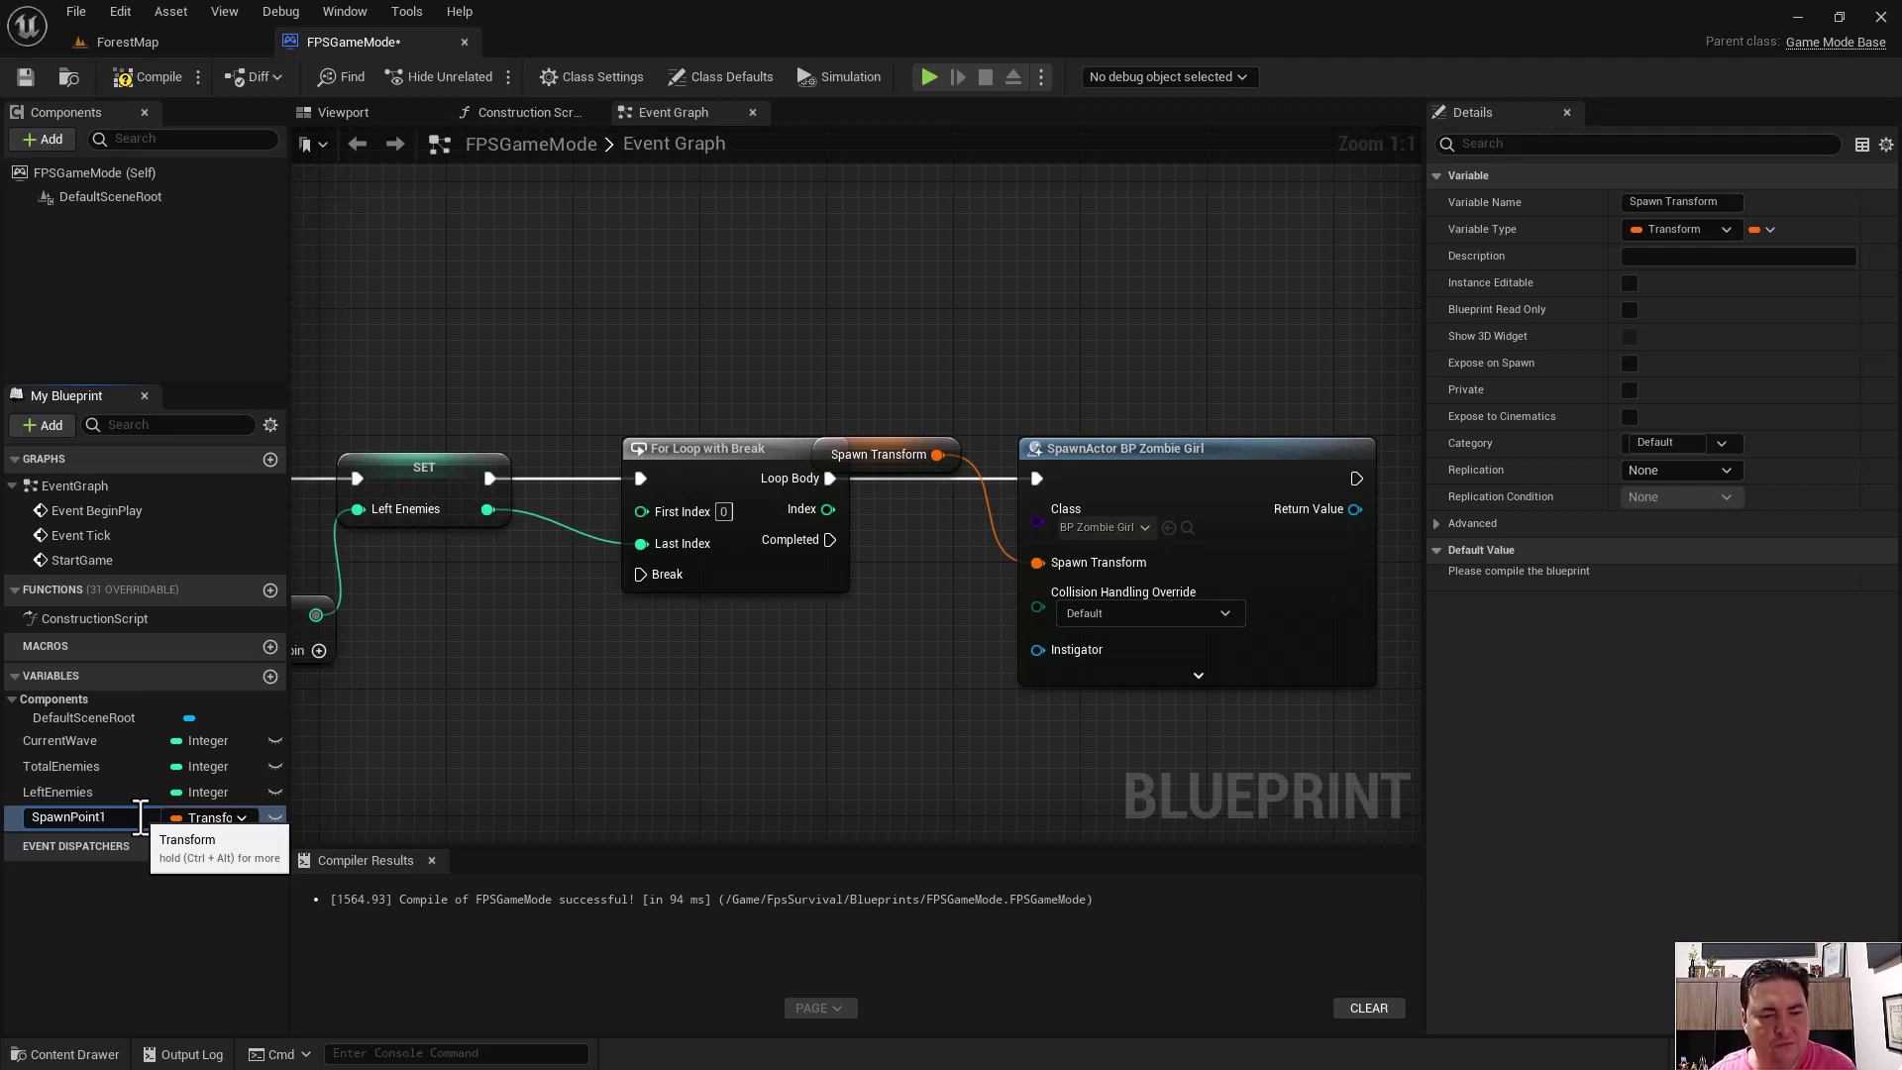
key(Return)
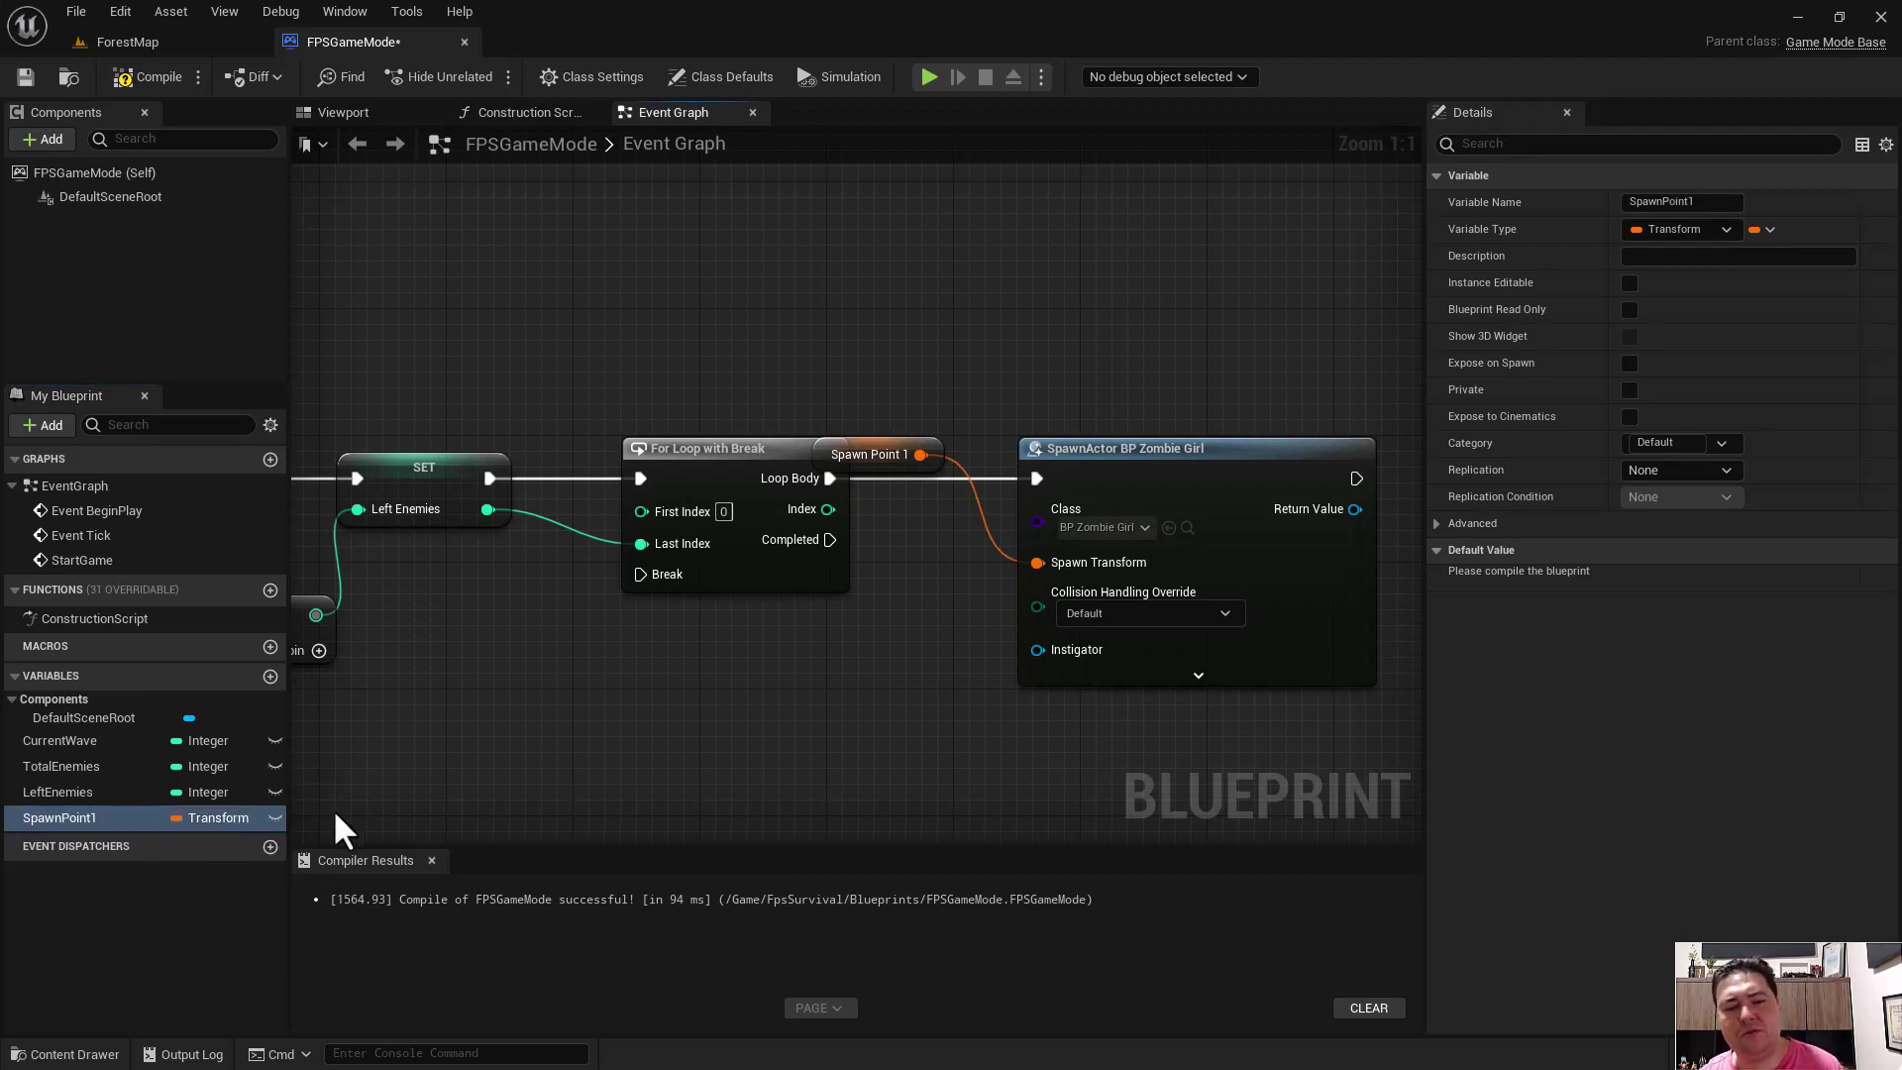
- Duplicate SpawnPoint1 as SpawnPoint2 and compile the blueprint
right_click(103, 838)
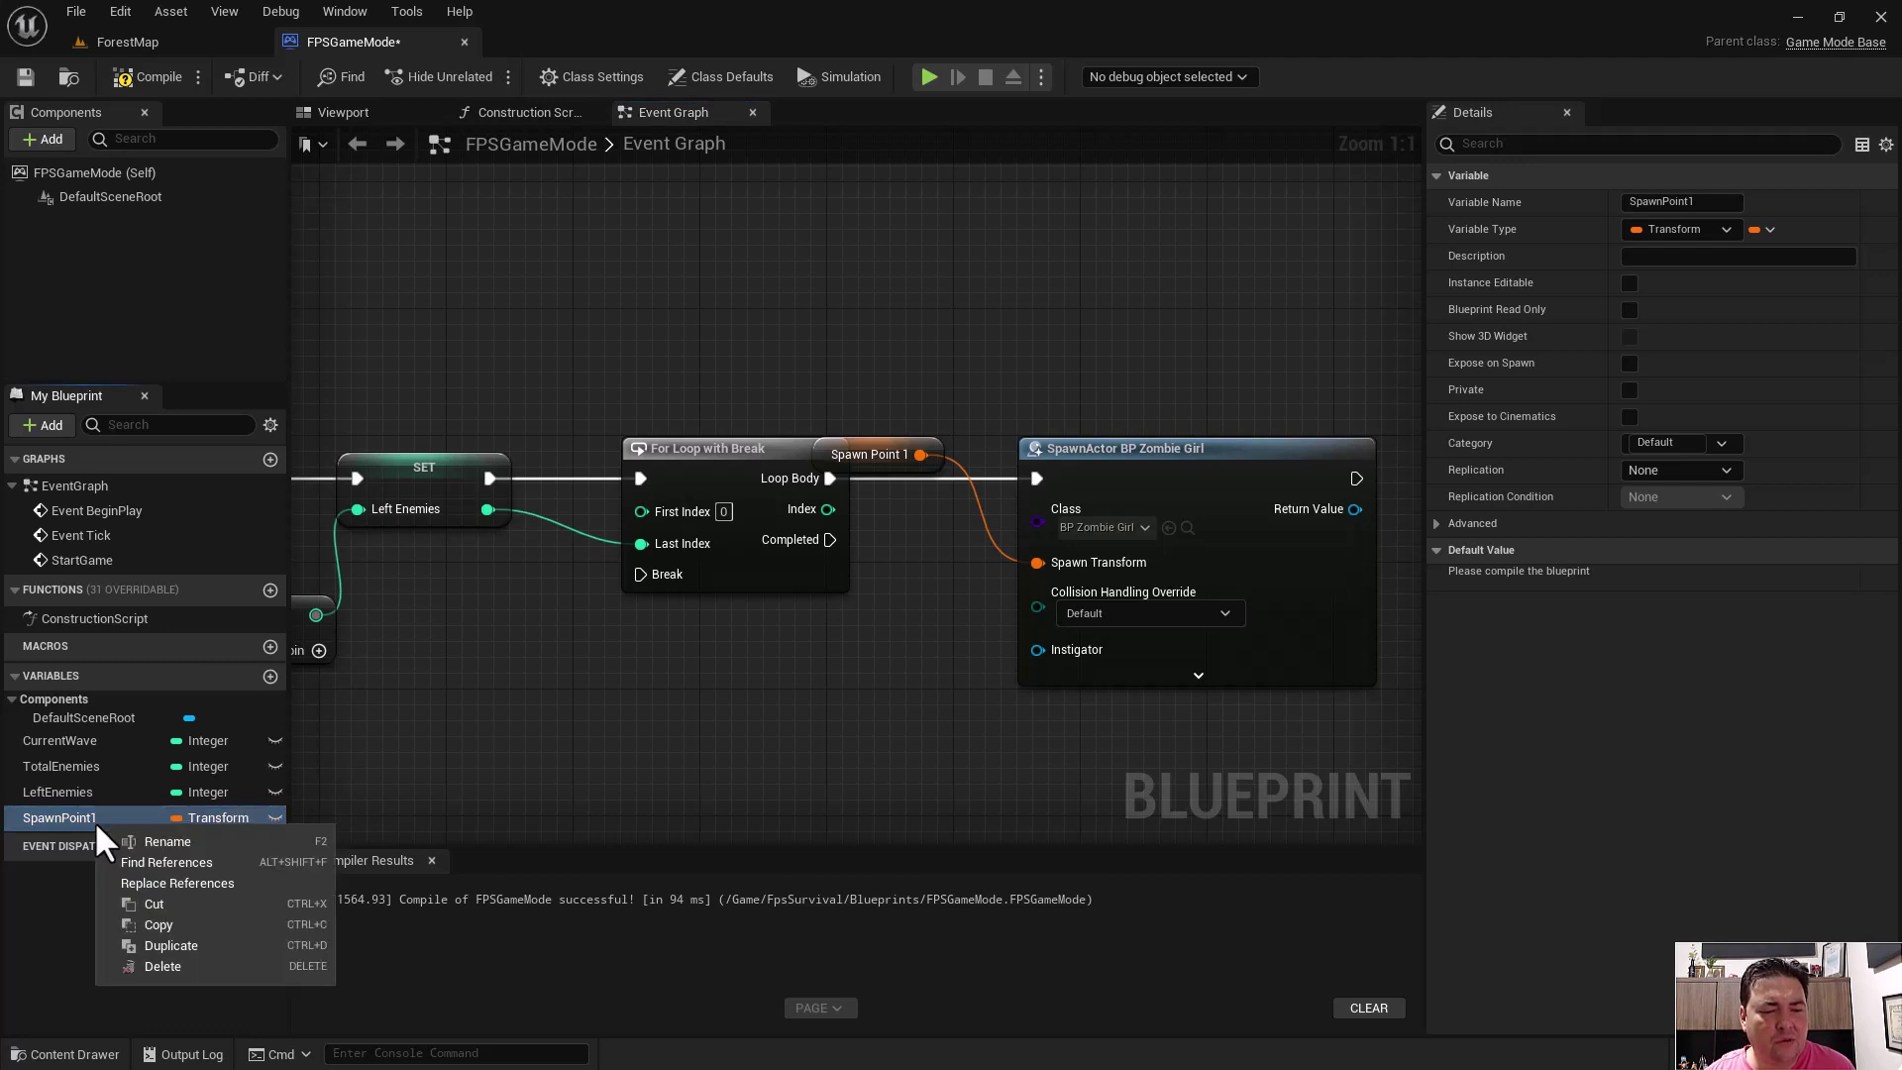
click(175, 943)
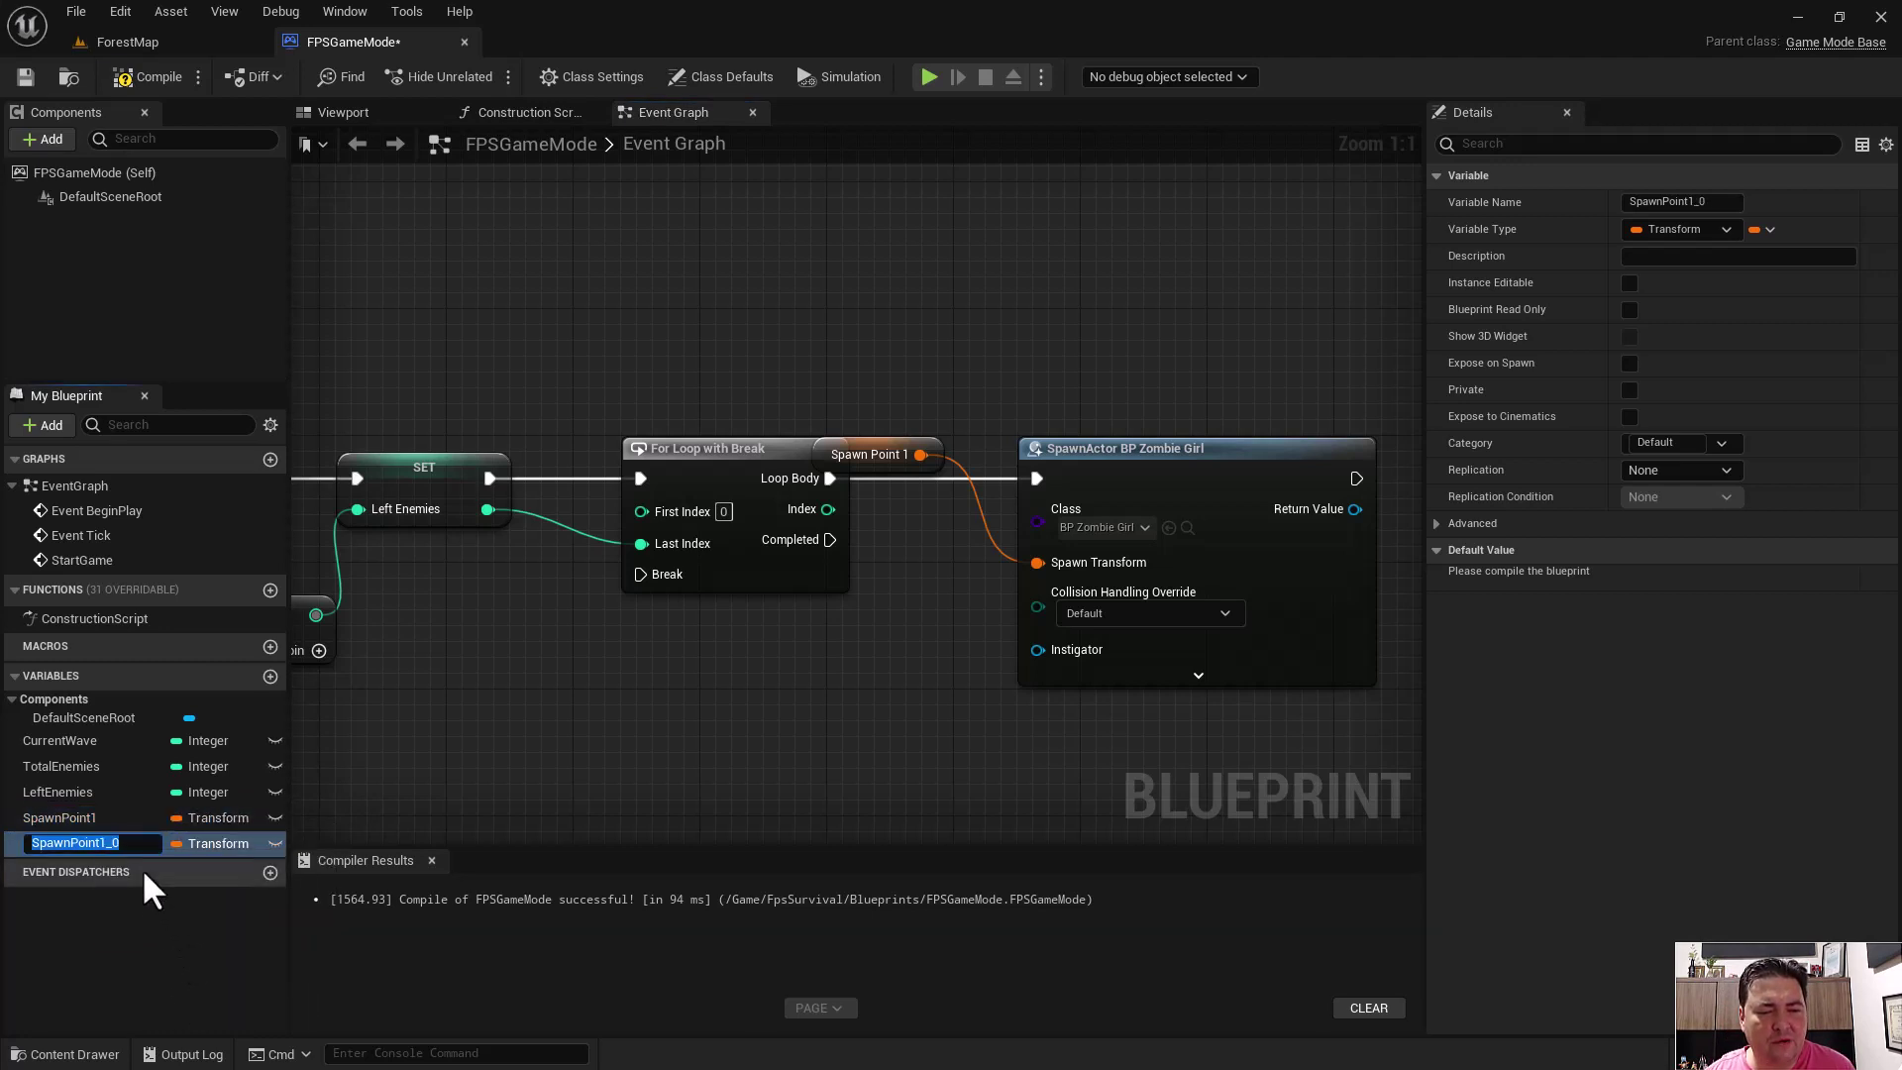
key(End)
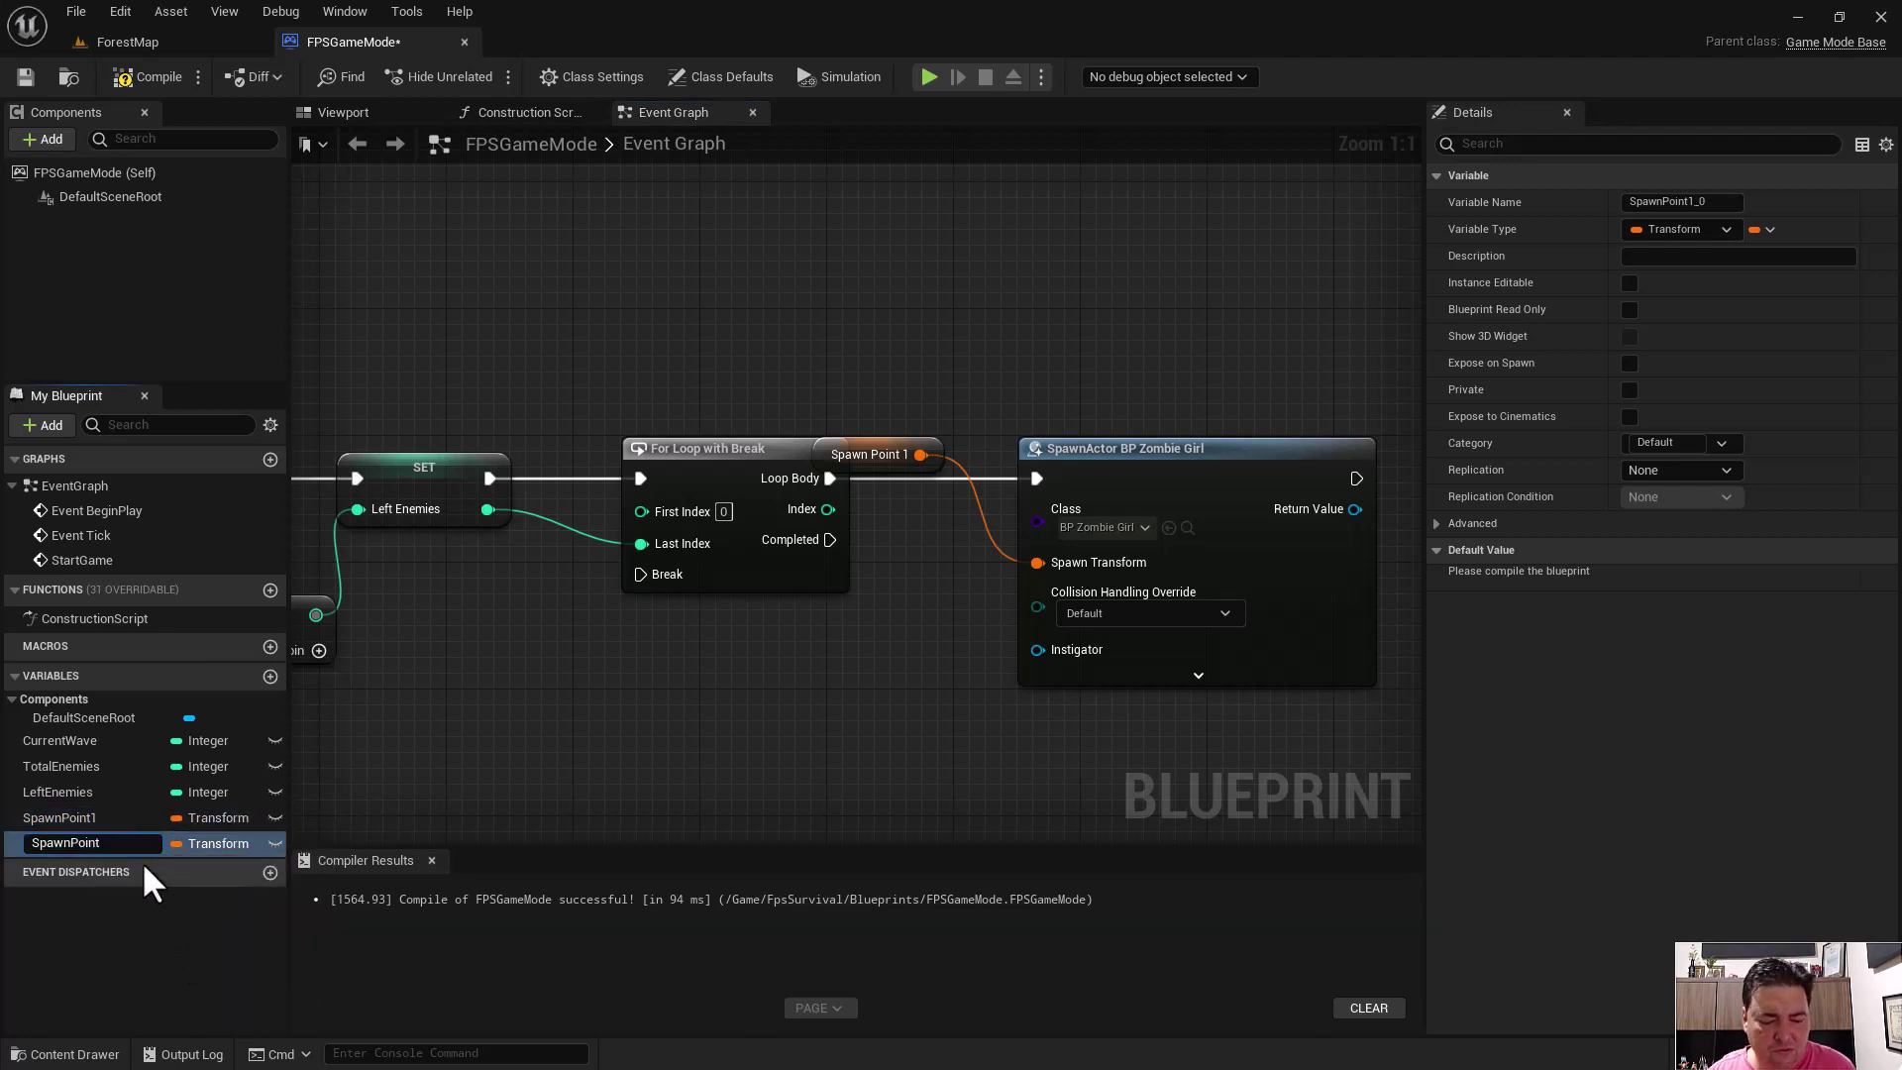
text(2)
key(Return)
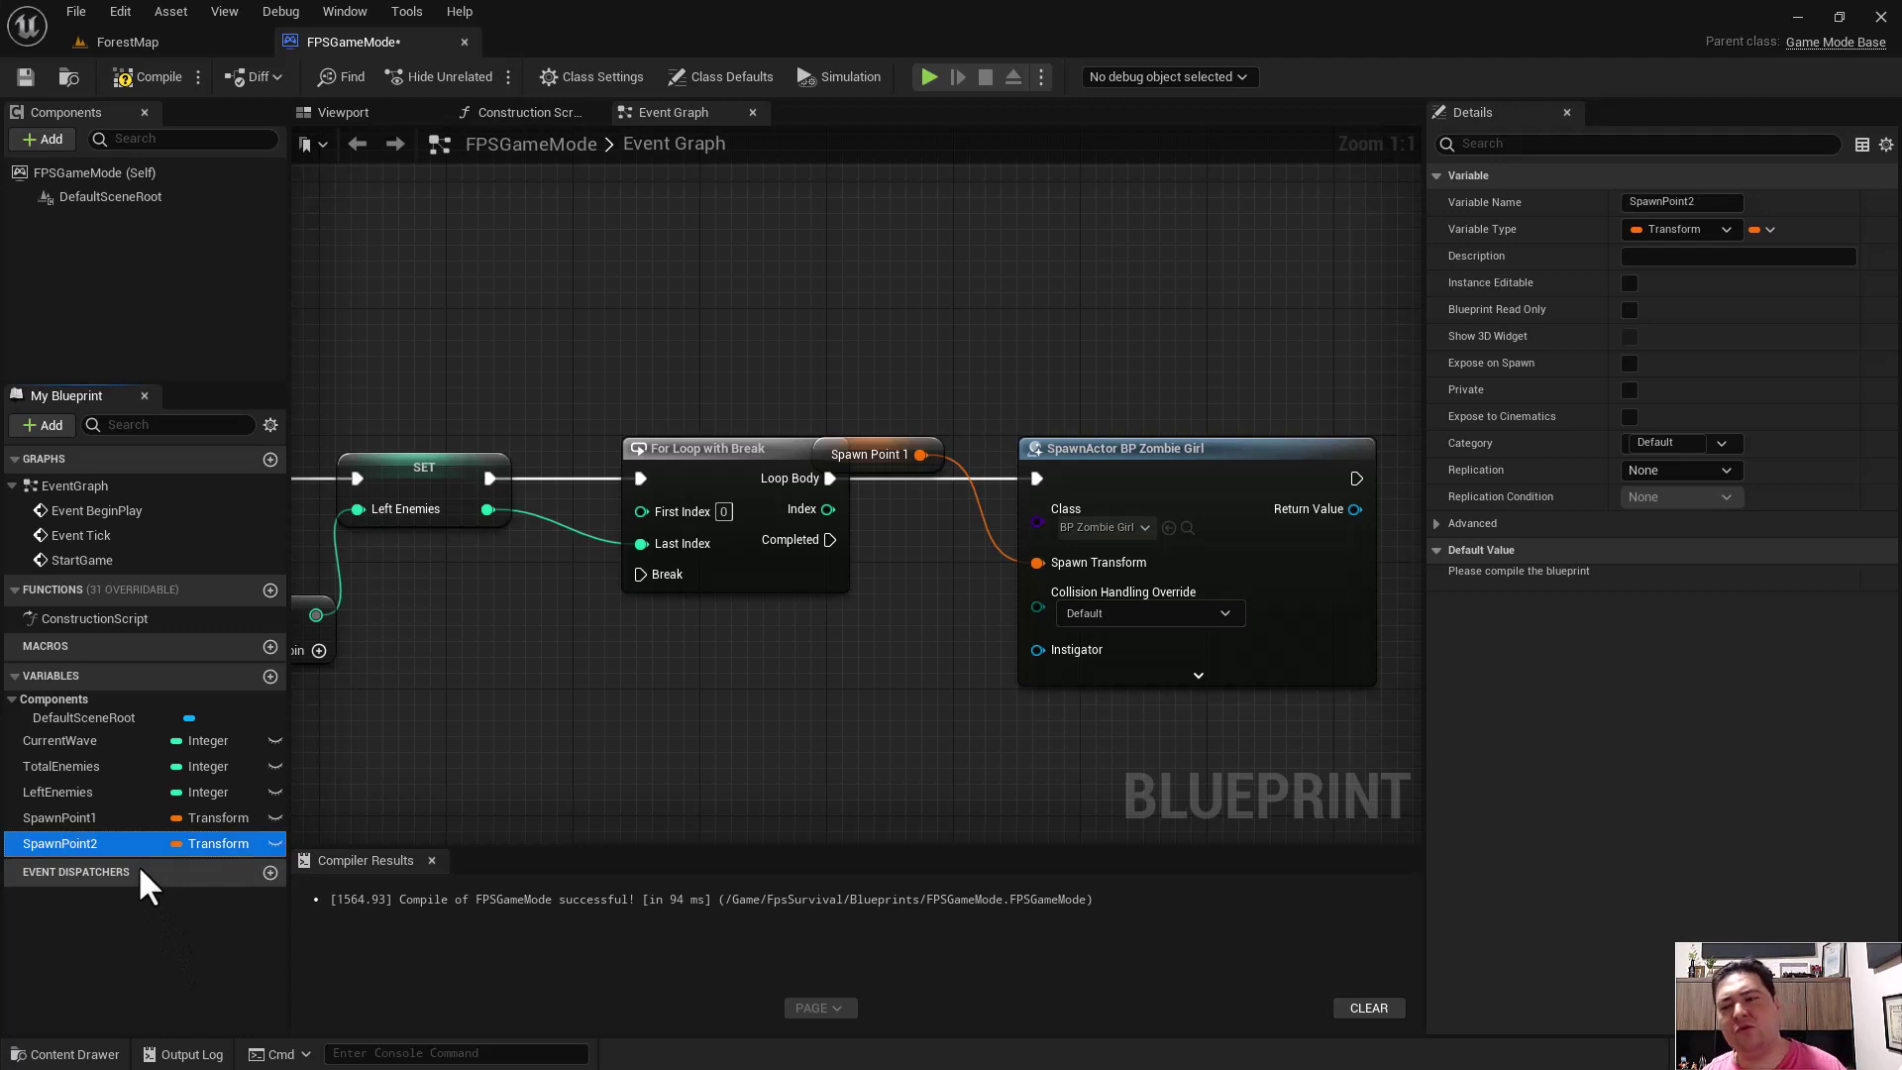
click(138, 70)
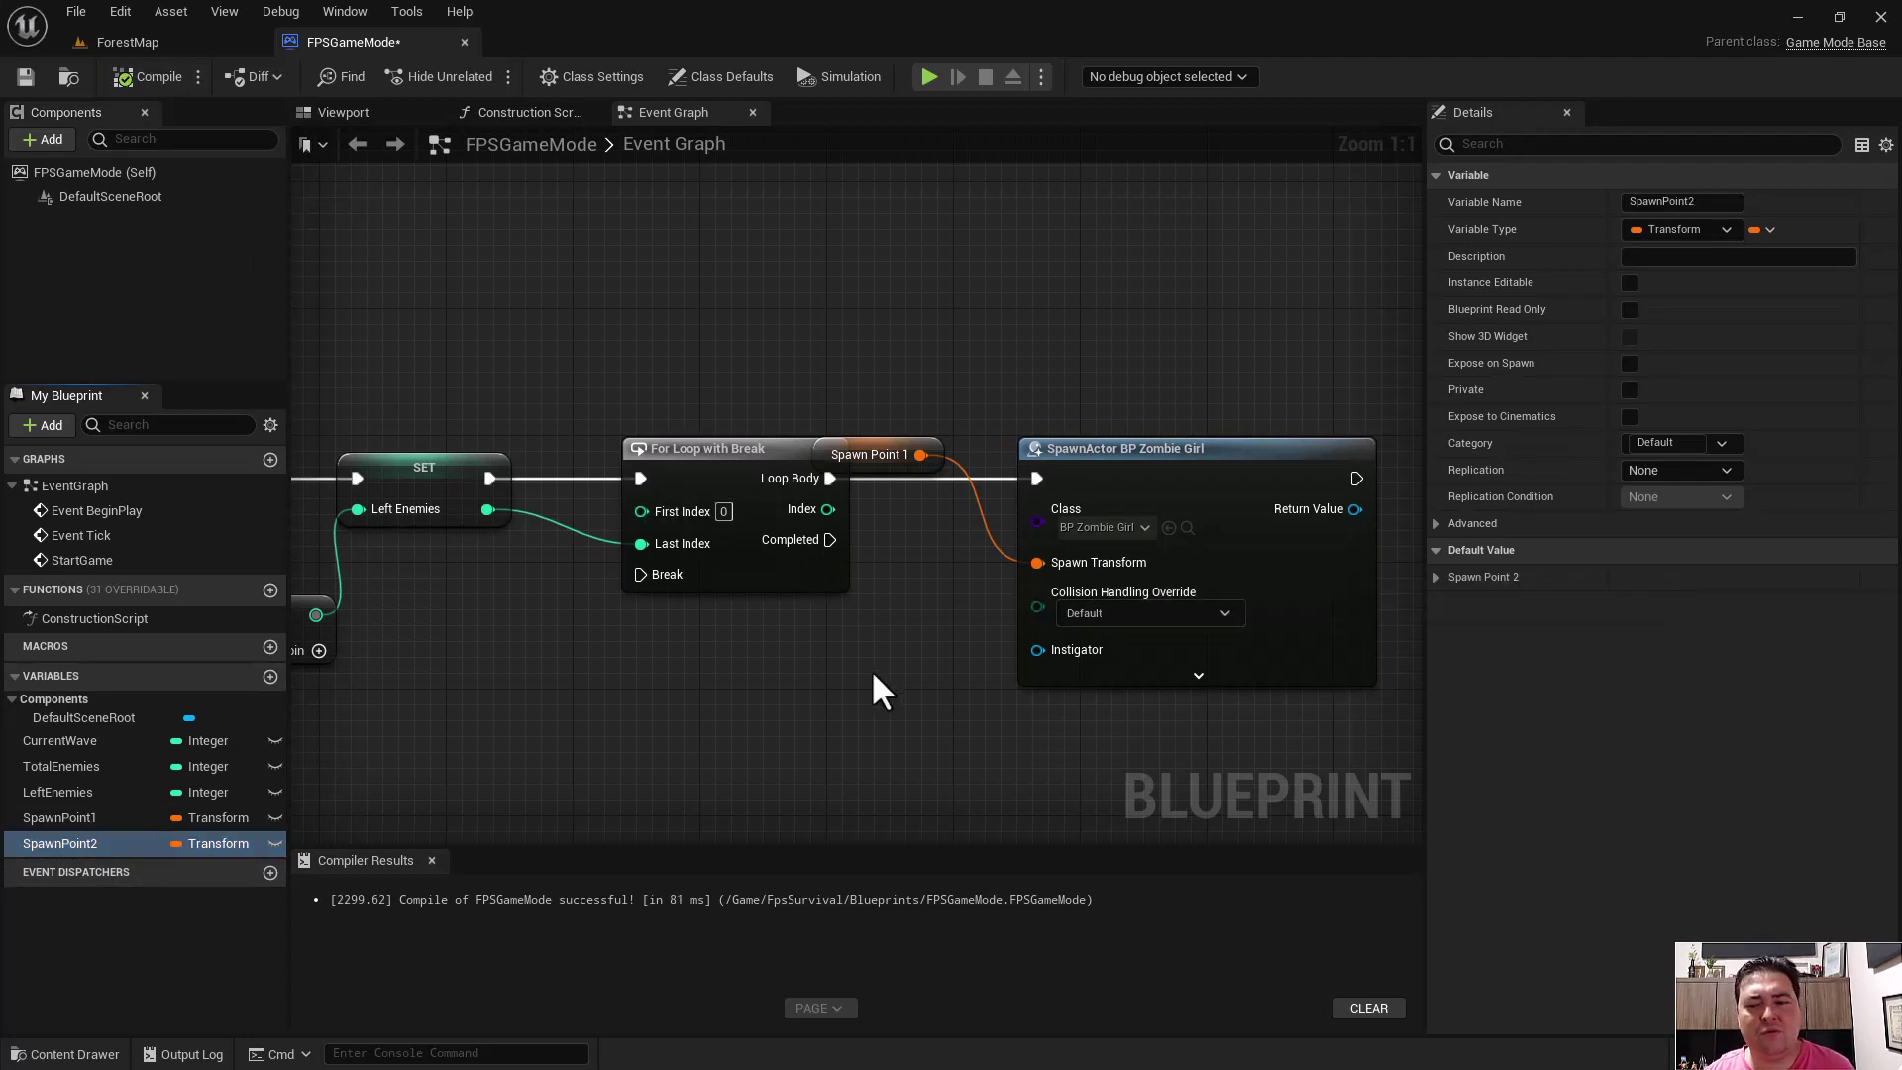
- Place the Spawn Point 1 getter below the For Loop and check SpawnPoint1's all-zero default transform
drag(872, 456, 771, 661)
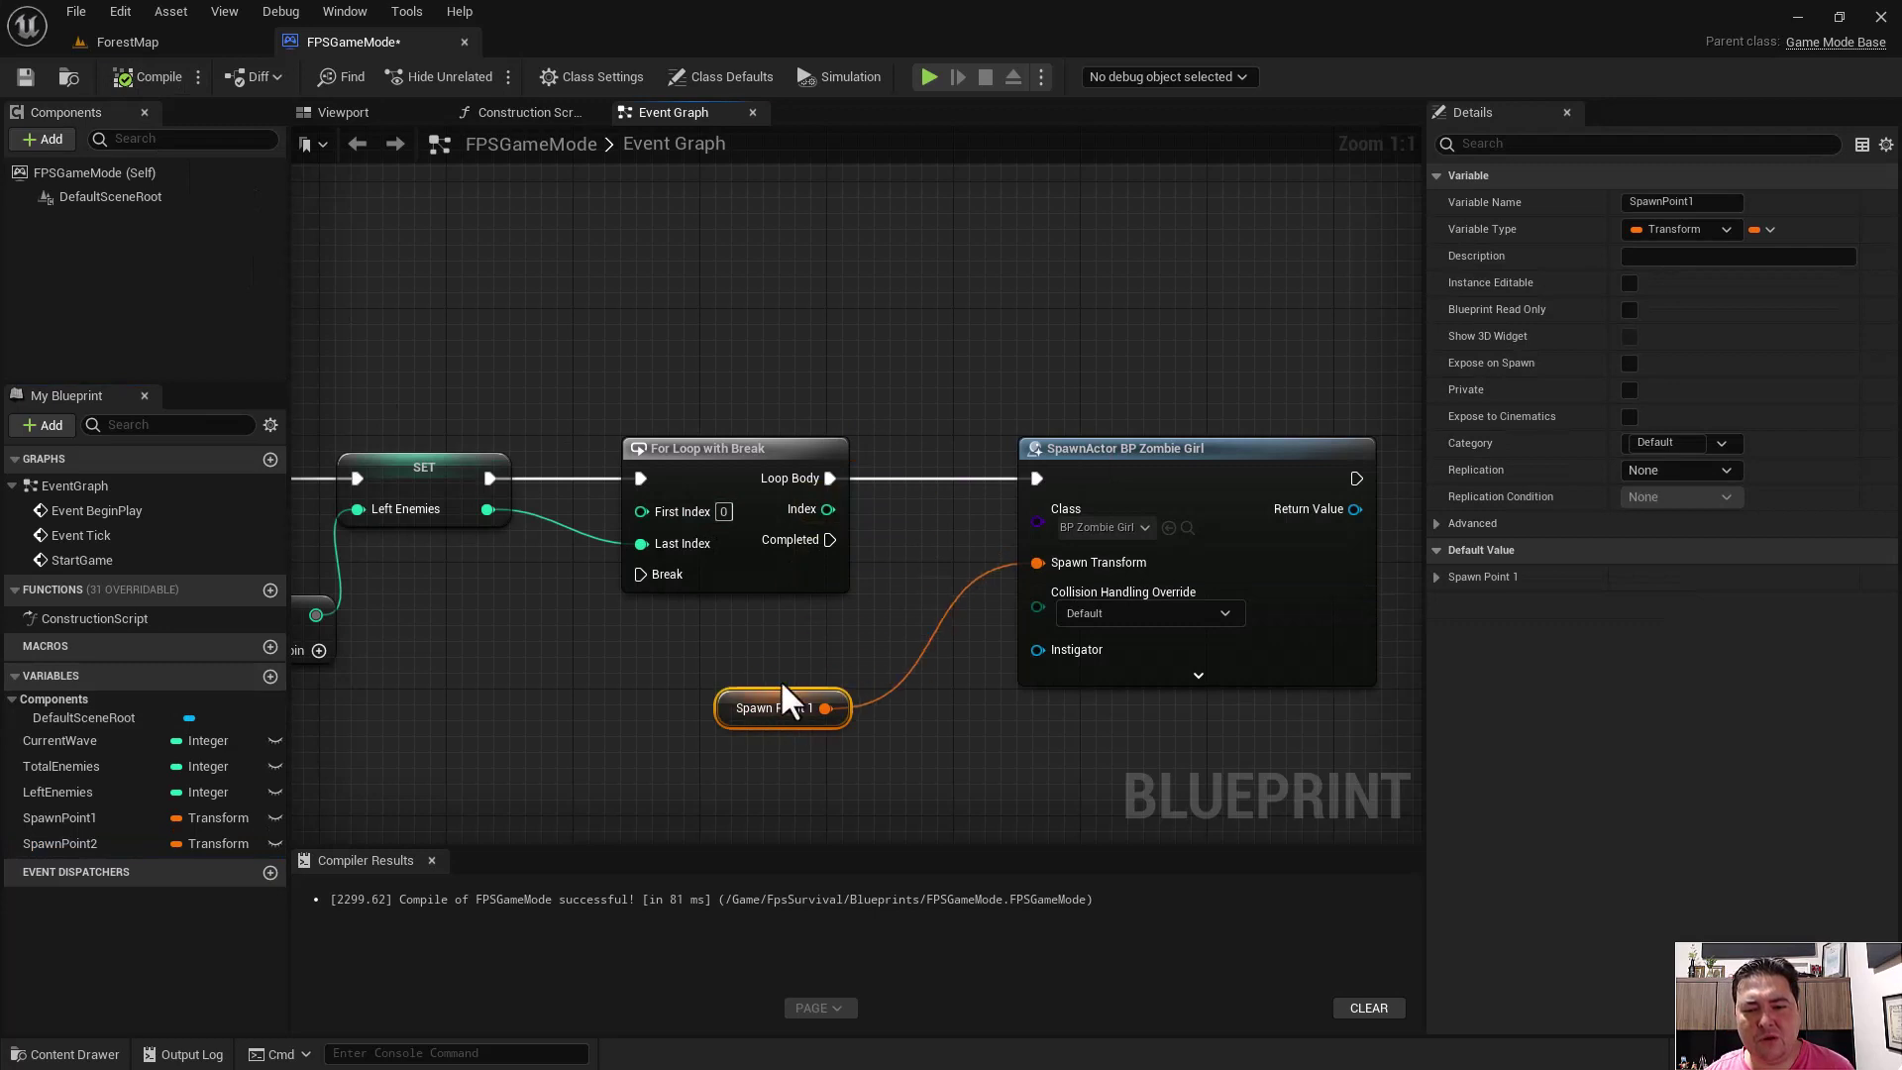
right_drag(870, 697, 854, 531)
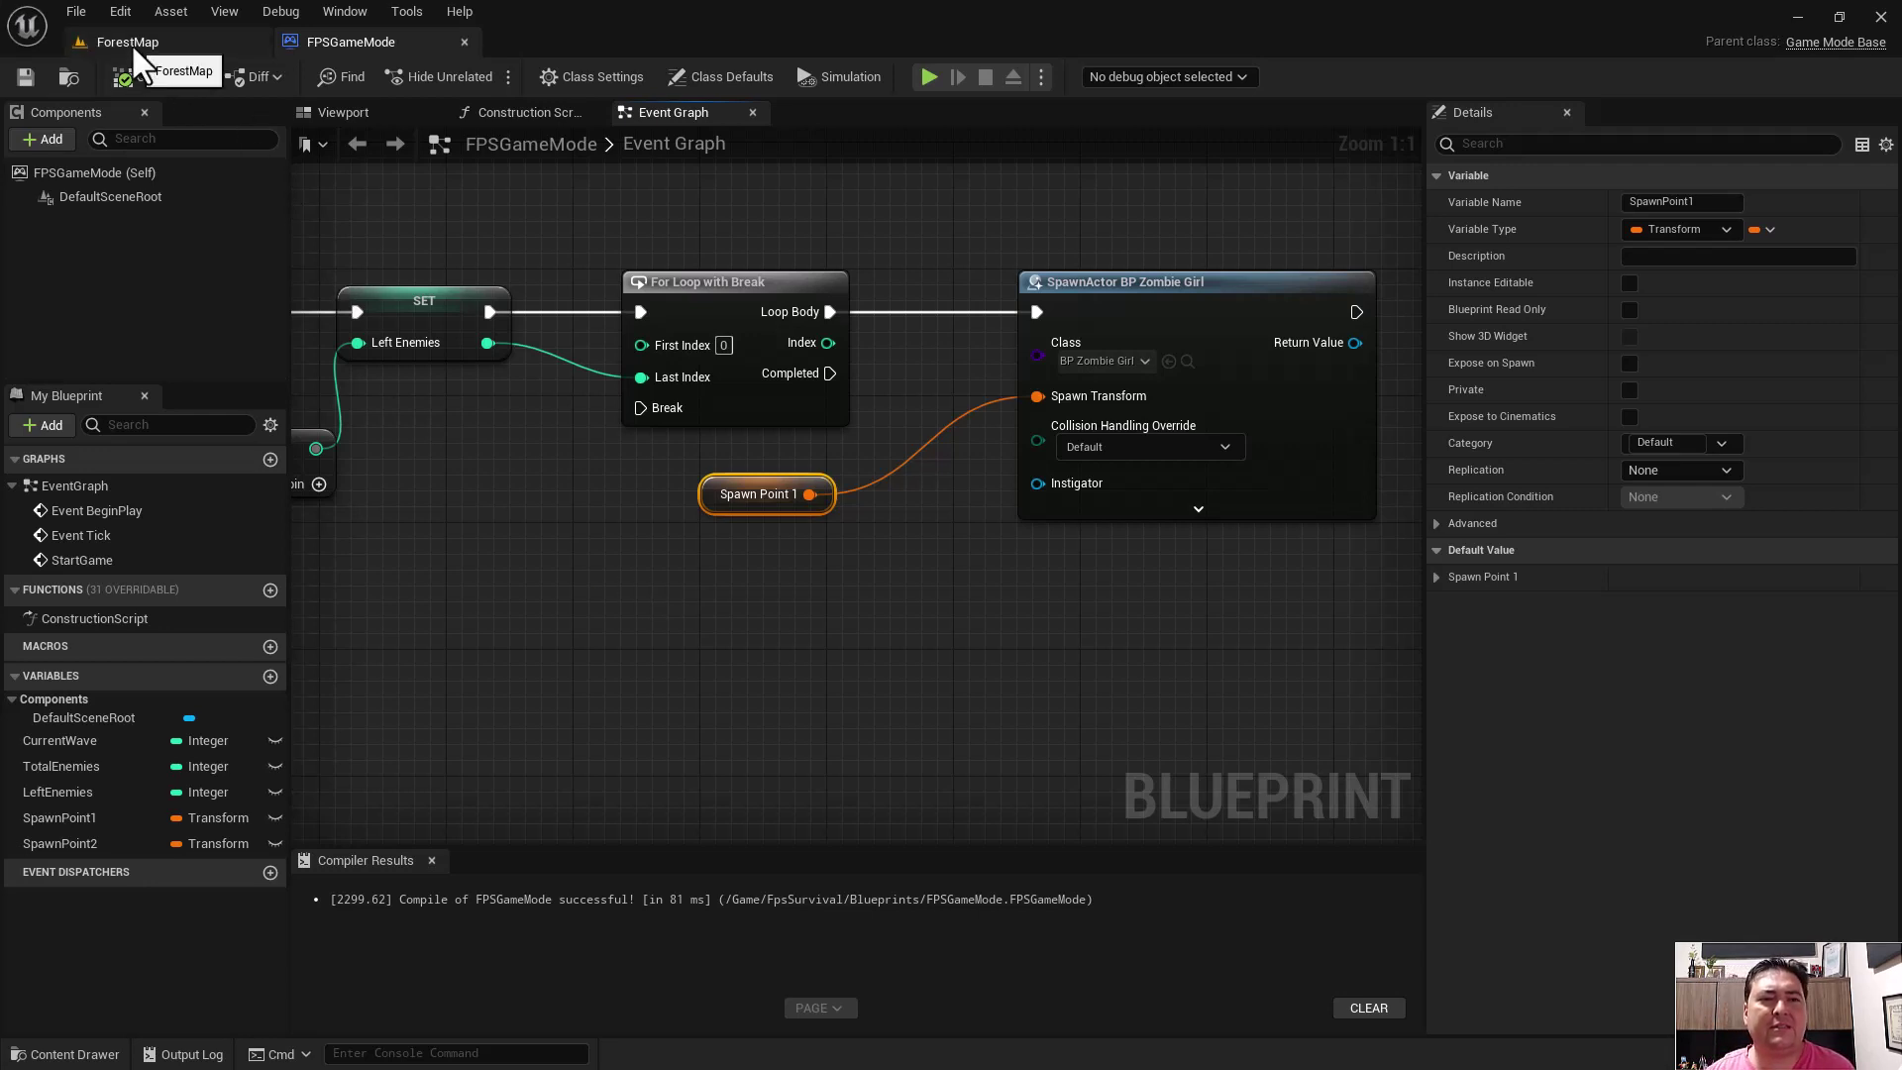
click(81, 814)
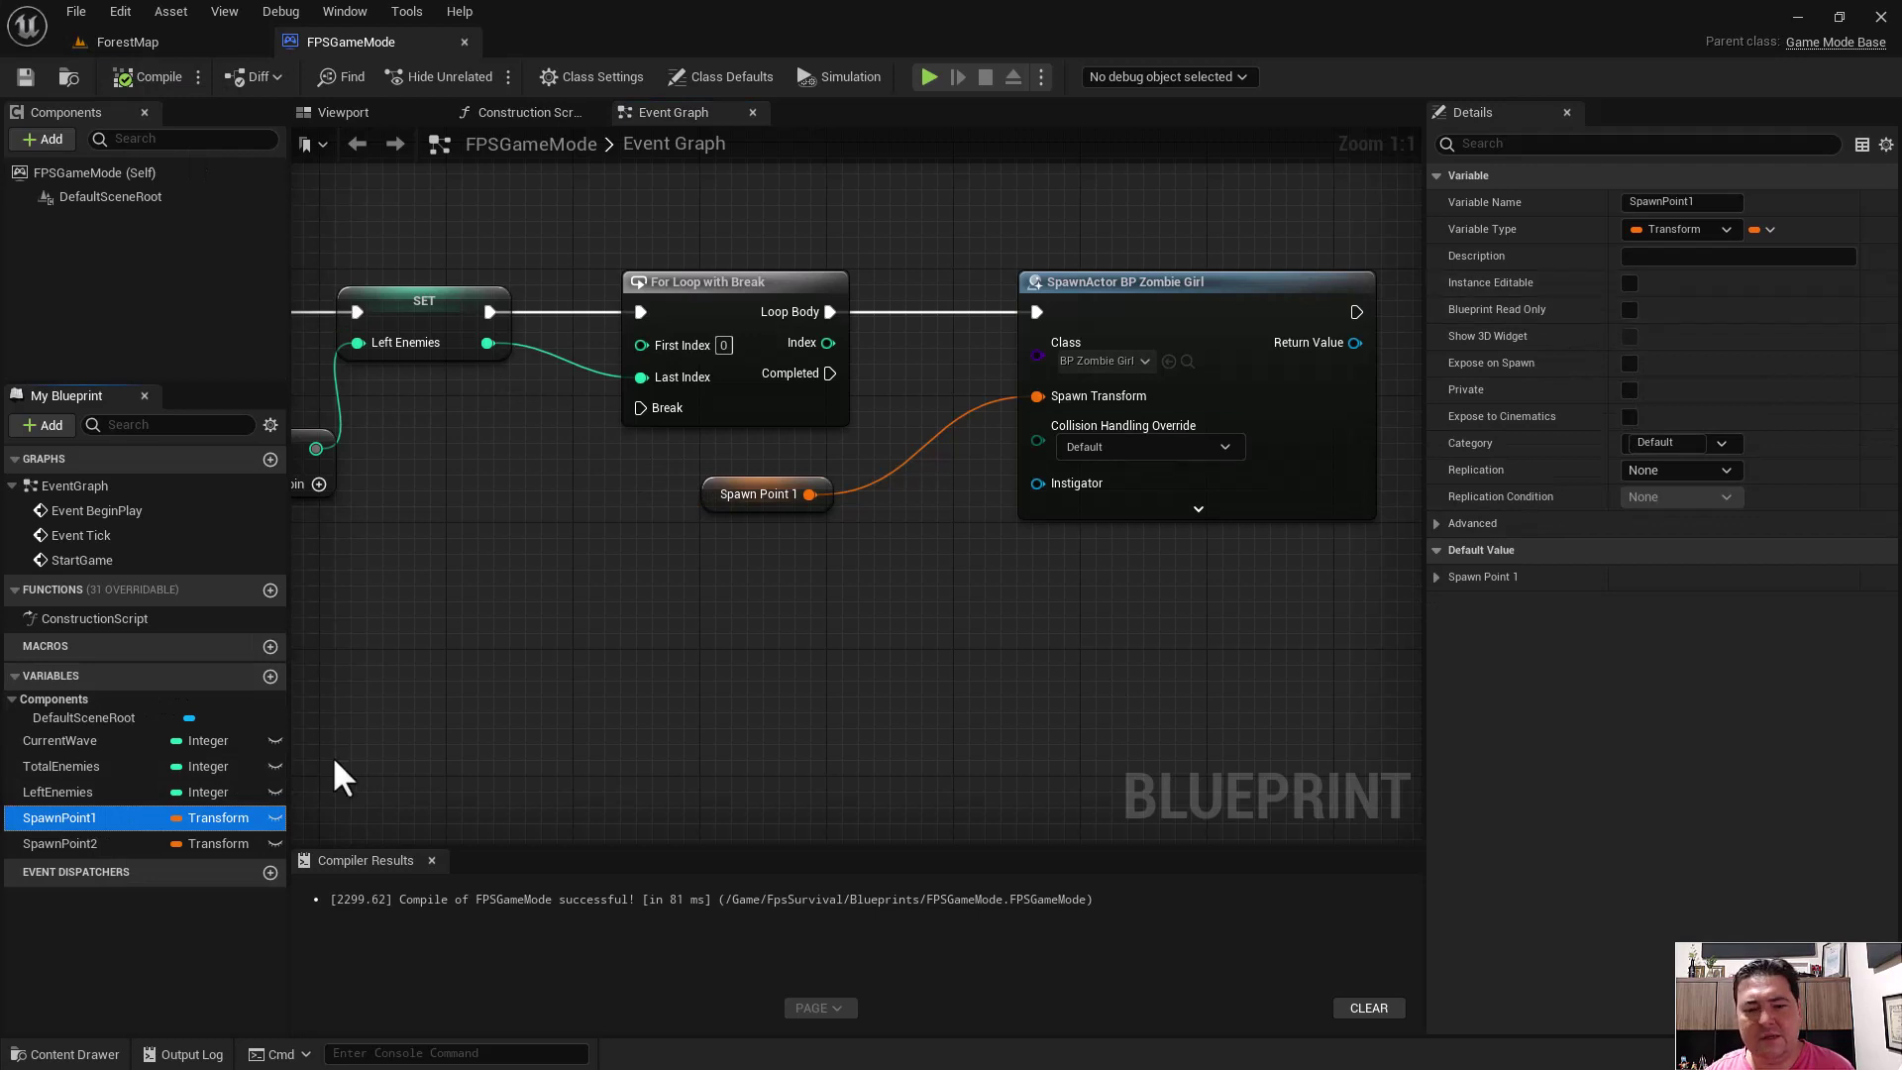
click(1437, 577)
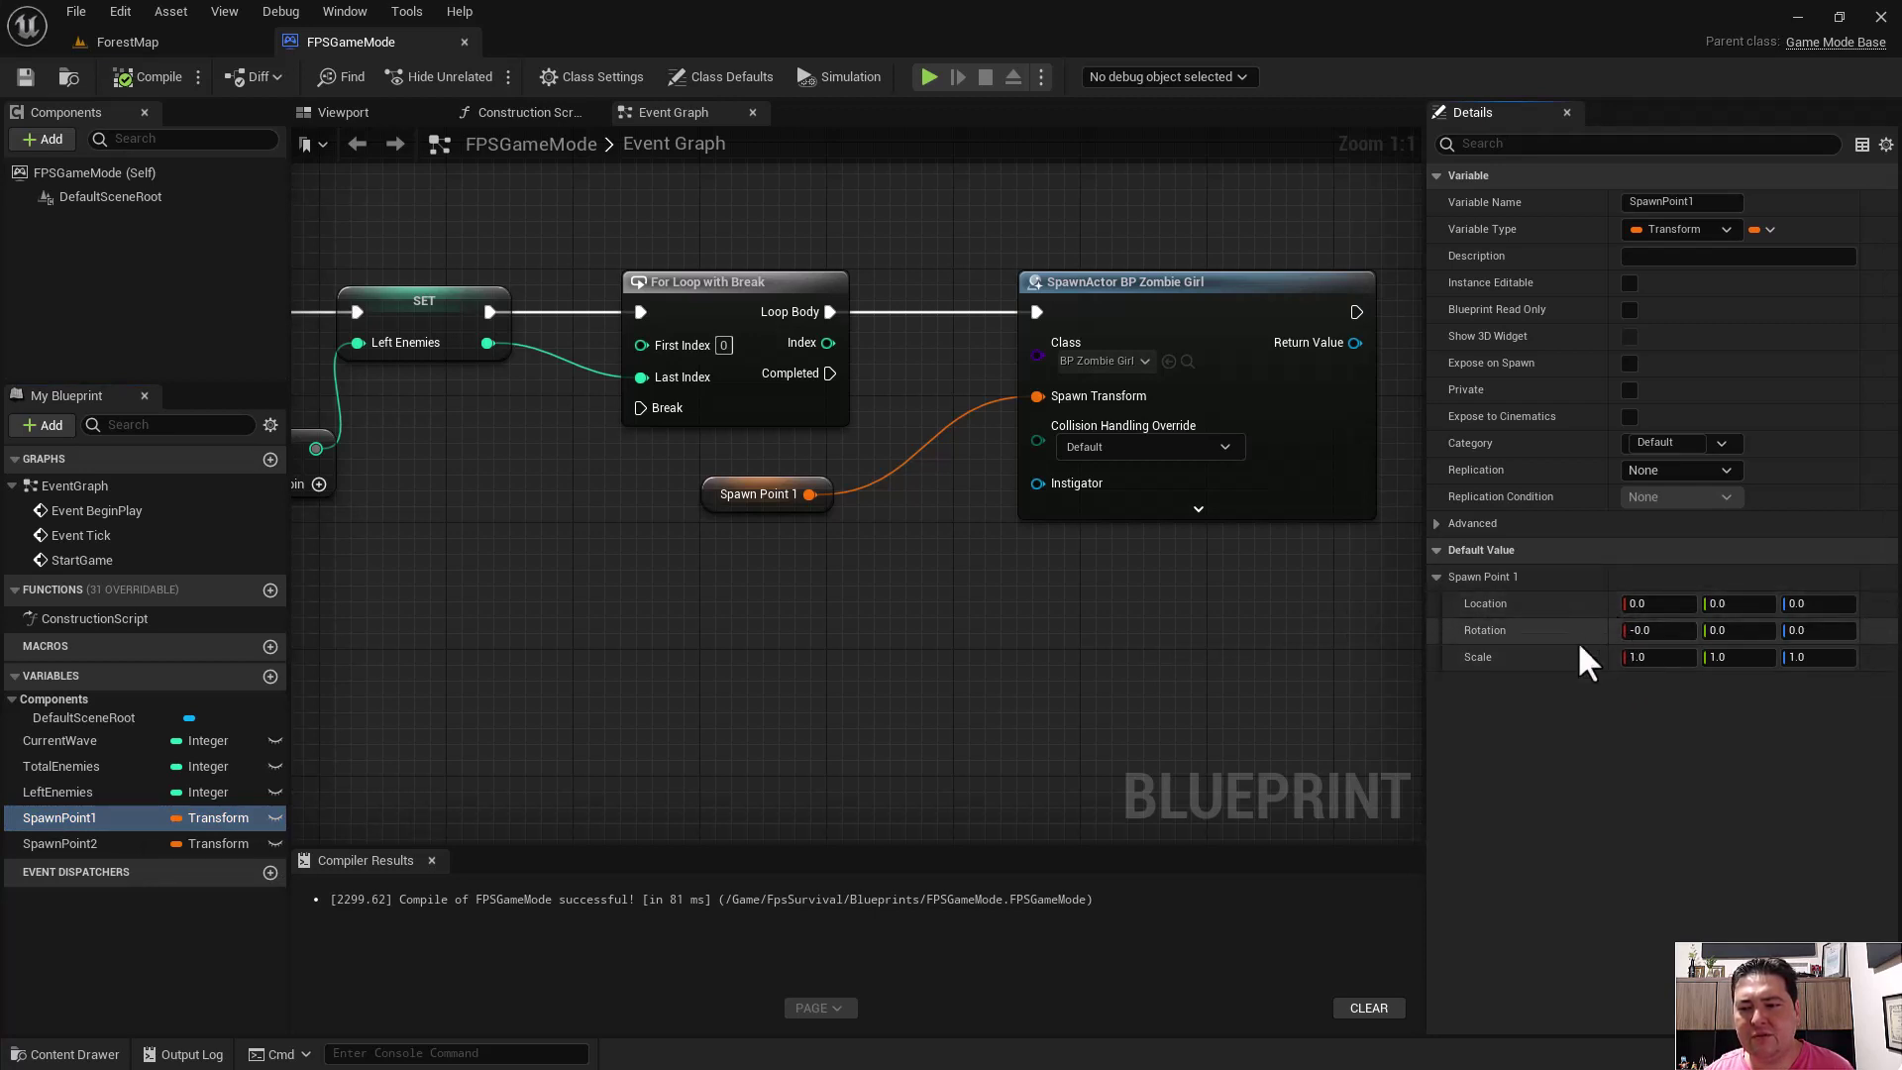
click(155, 44)
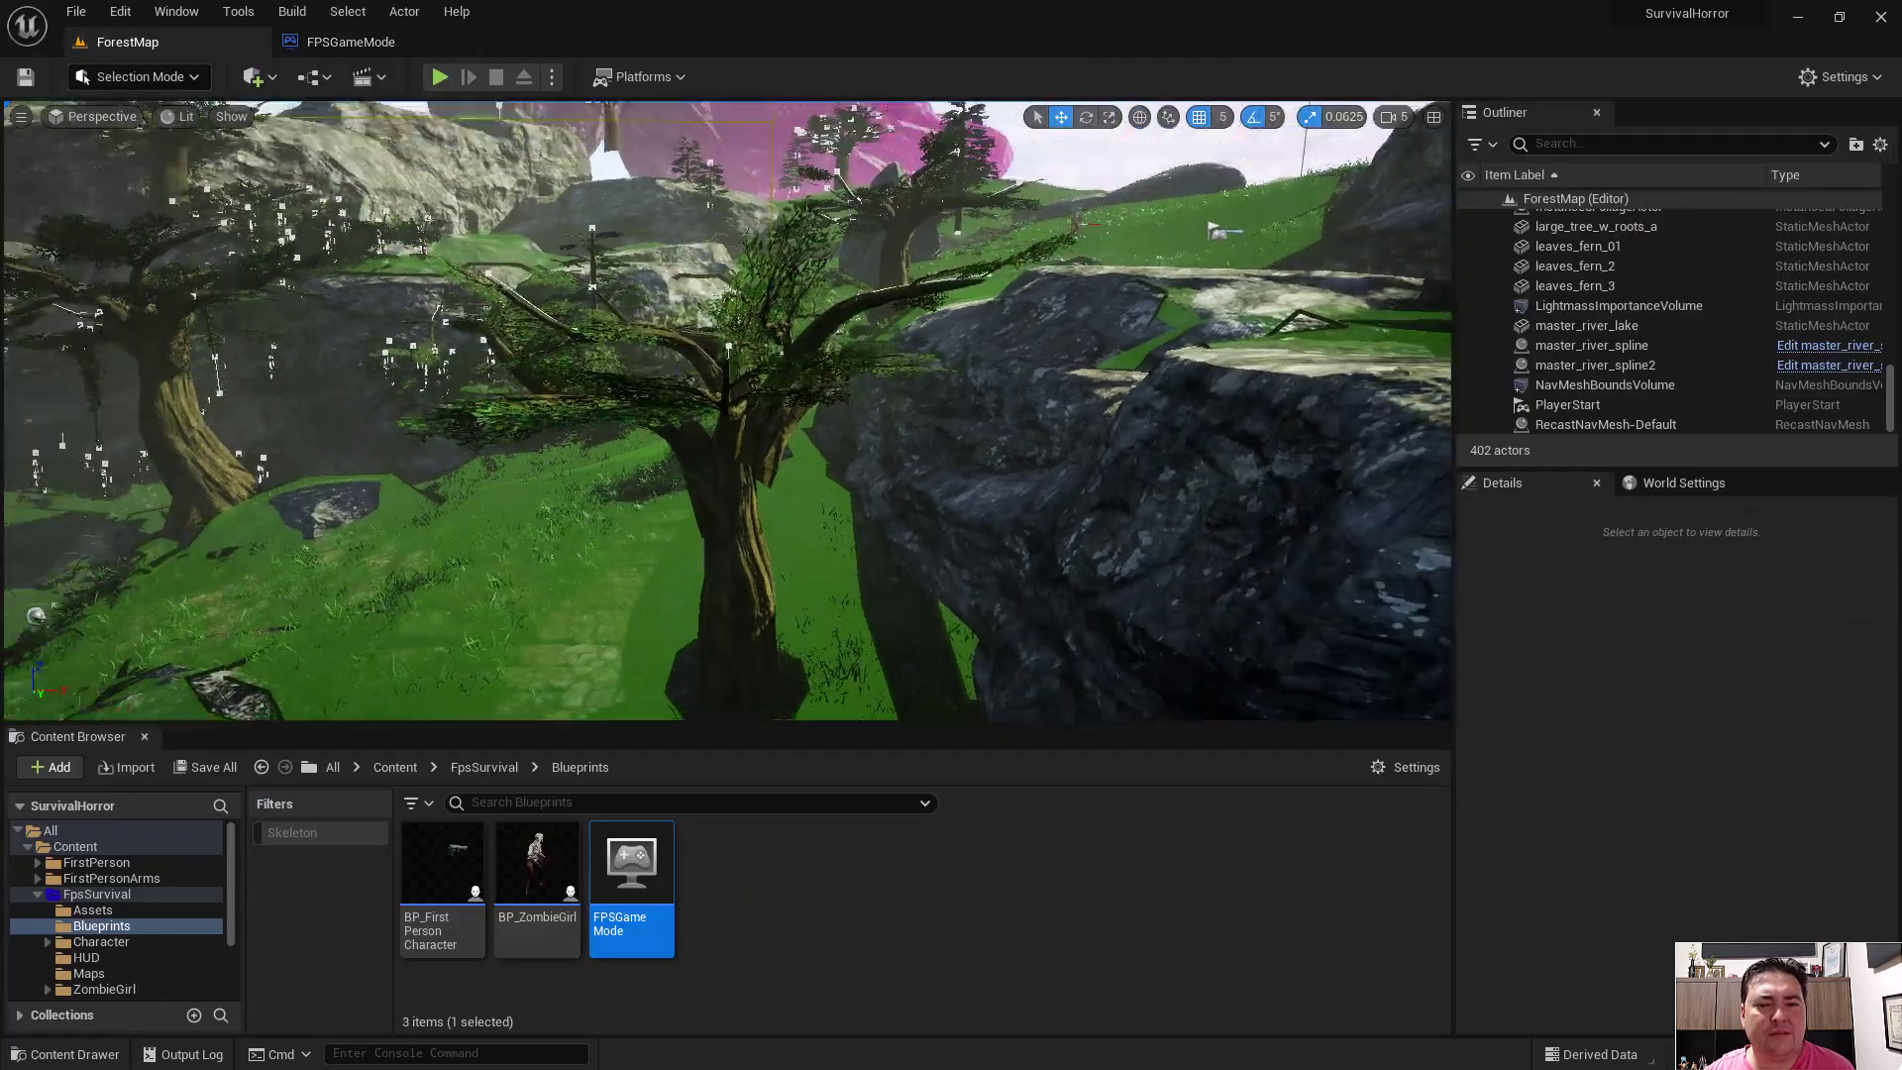
- Select BP_ZombieGirl3 in the level and move it along X to -2875
mouse_move(1217, 230)
right_down()
mouse_move(1221, 558)
mouse_move(1115, 384)
right_up()
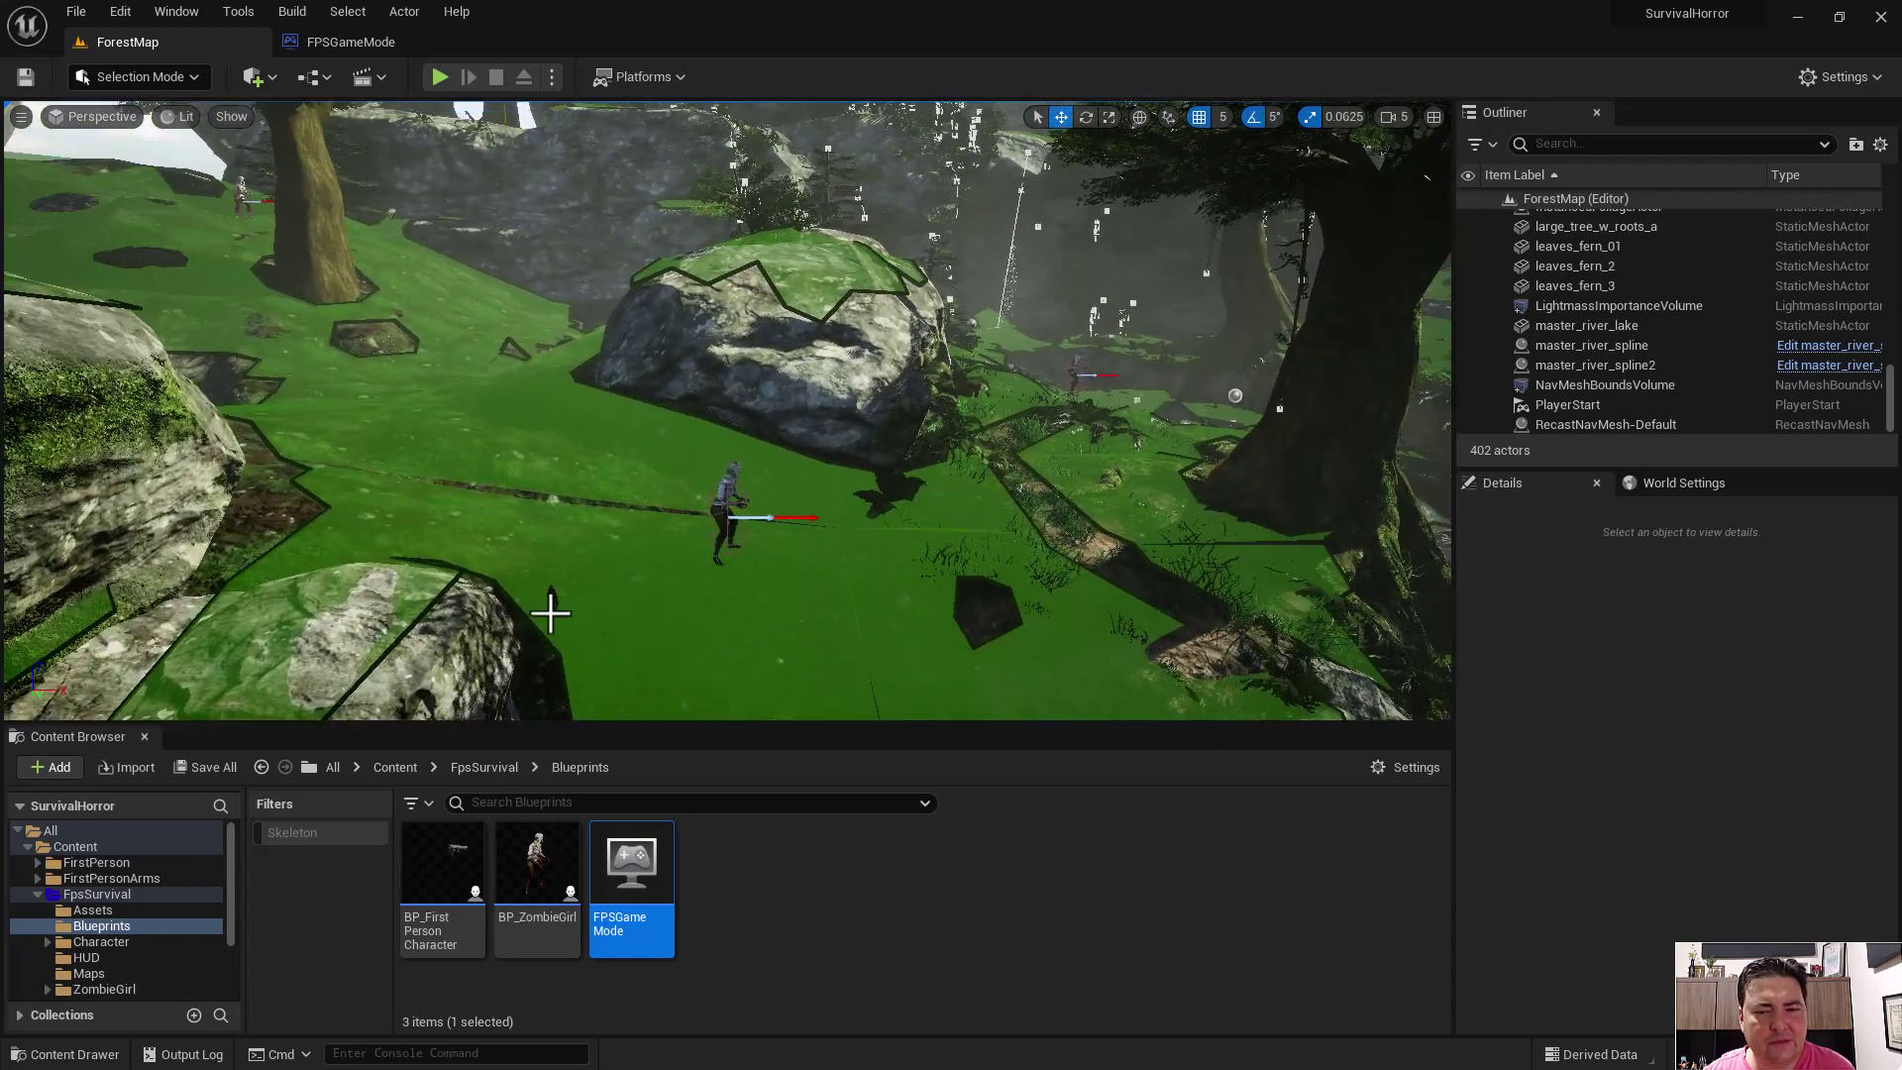
click(731, 522)
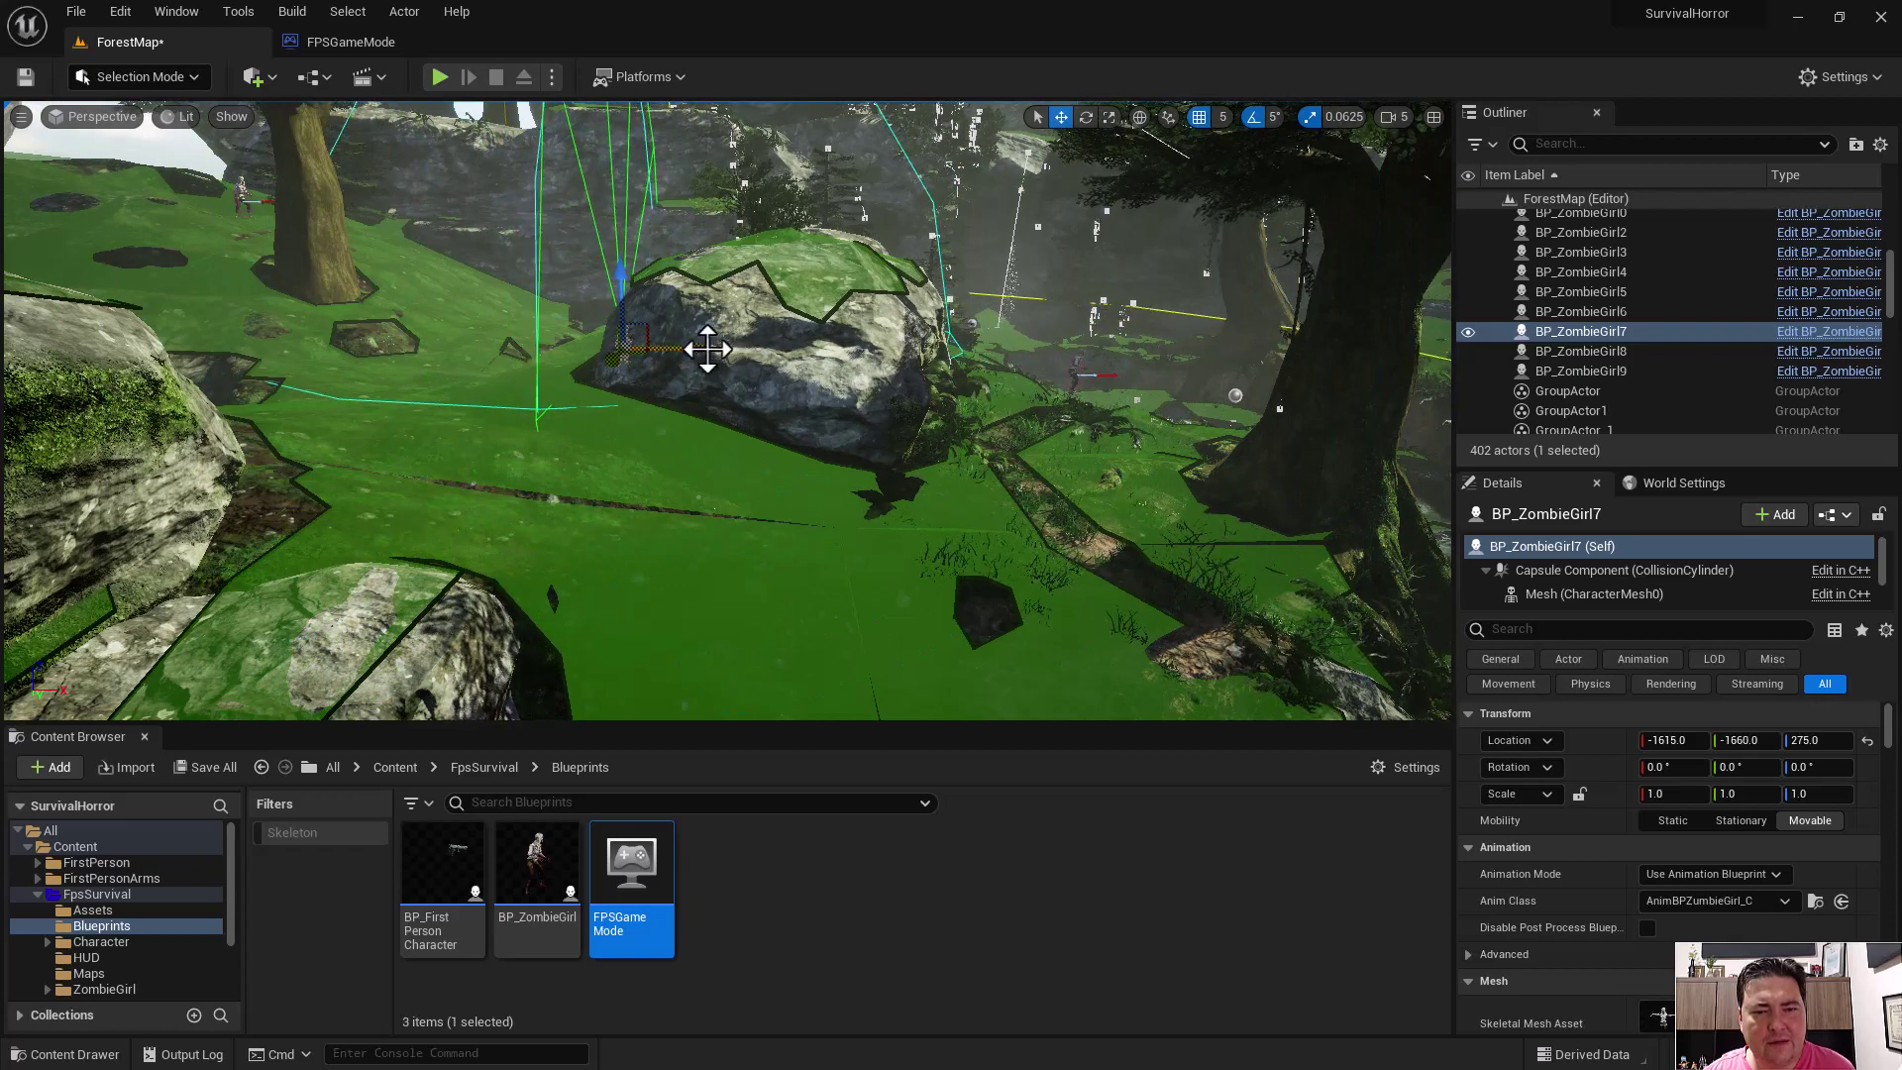
key(w)
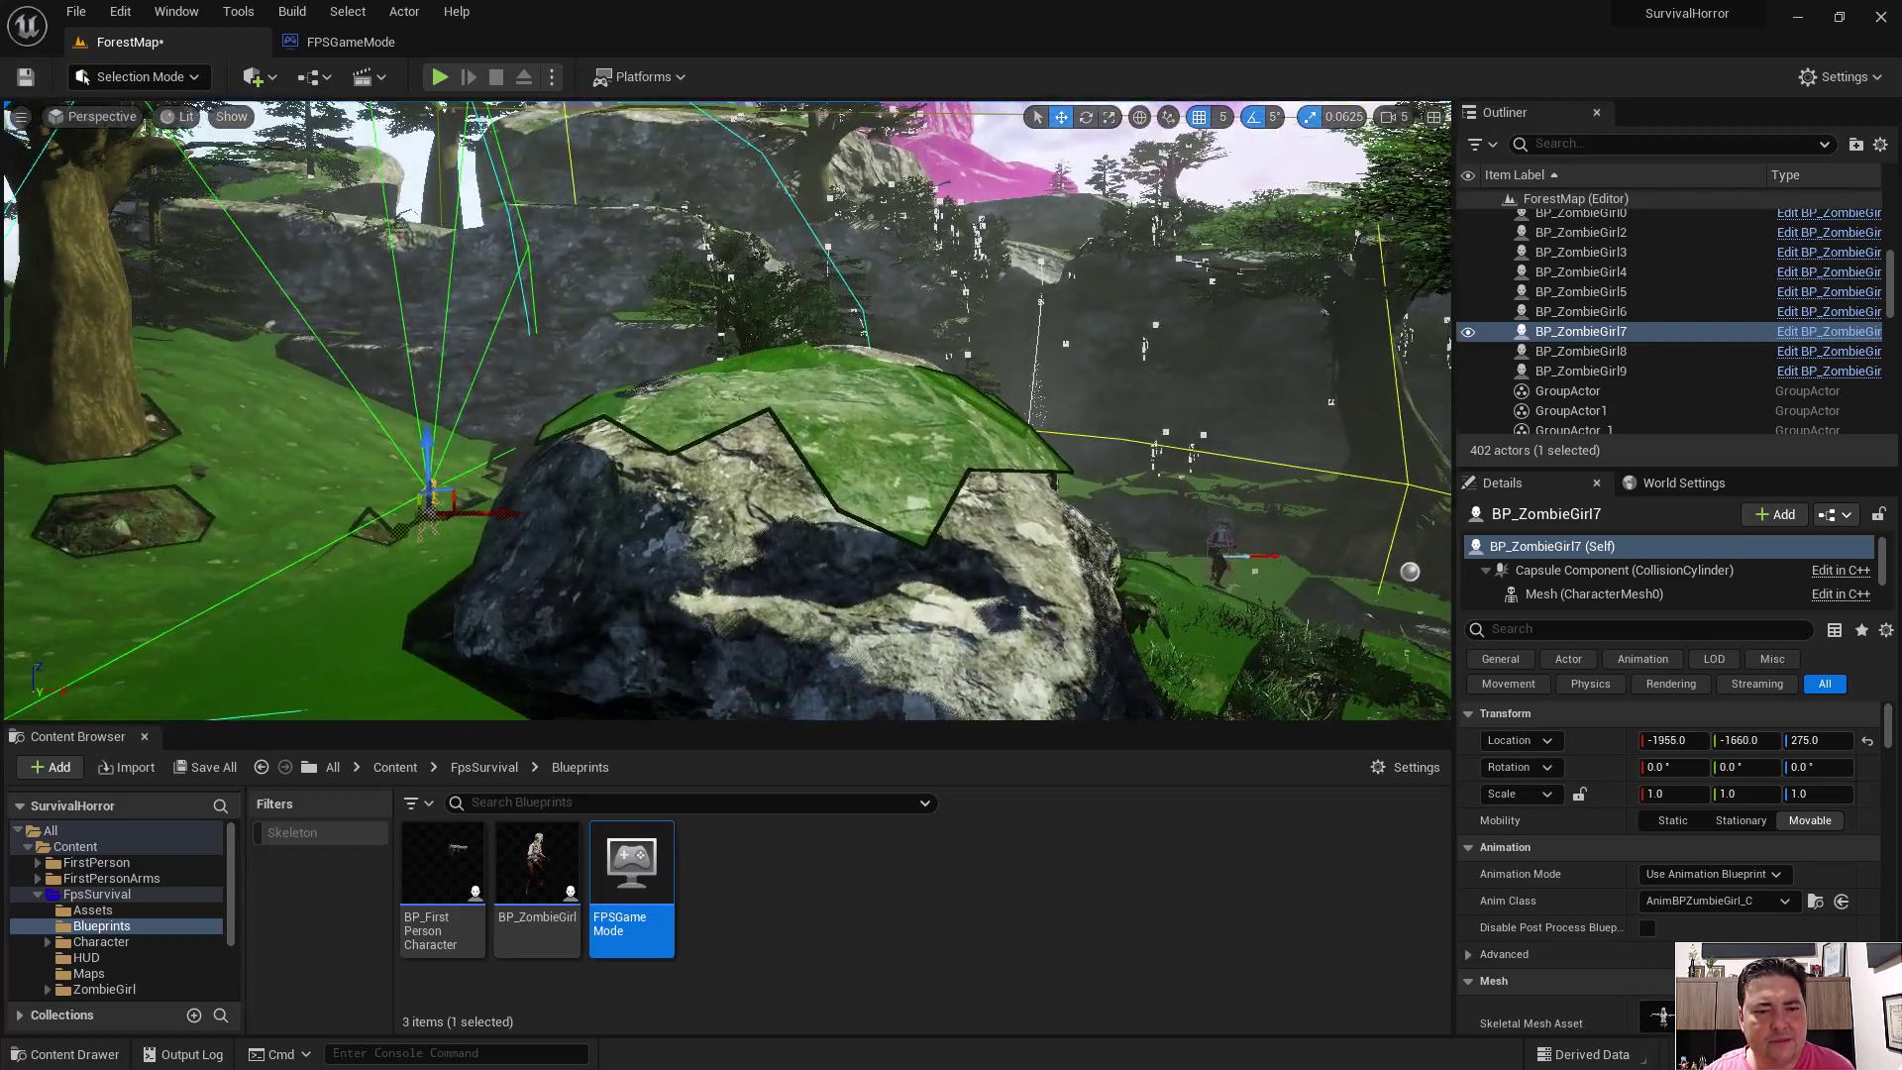
key(s)
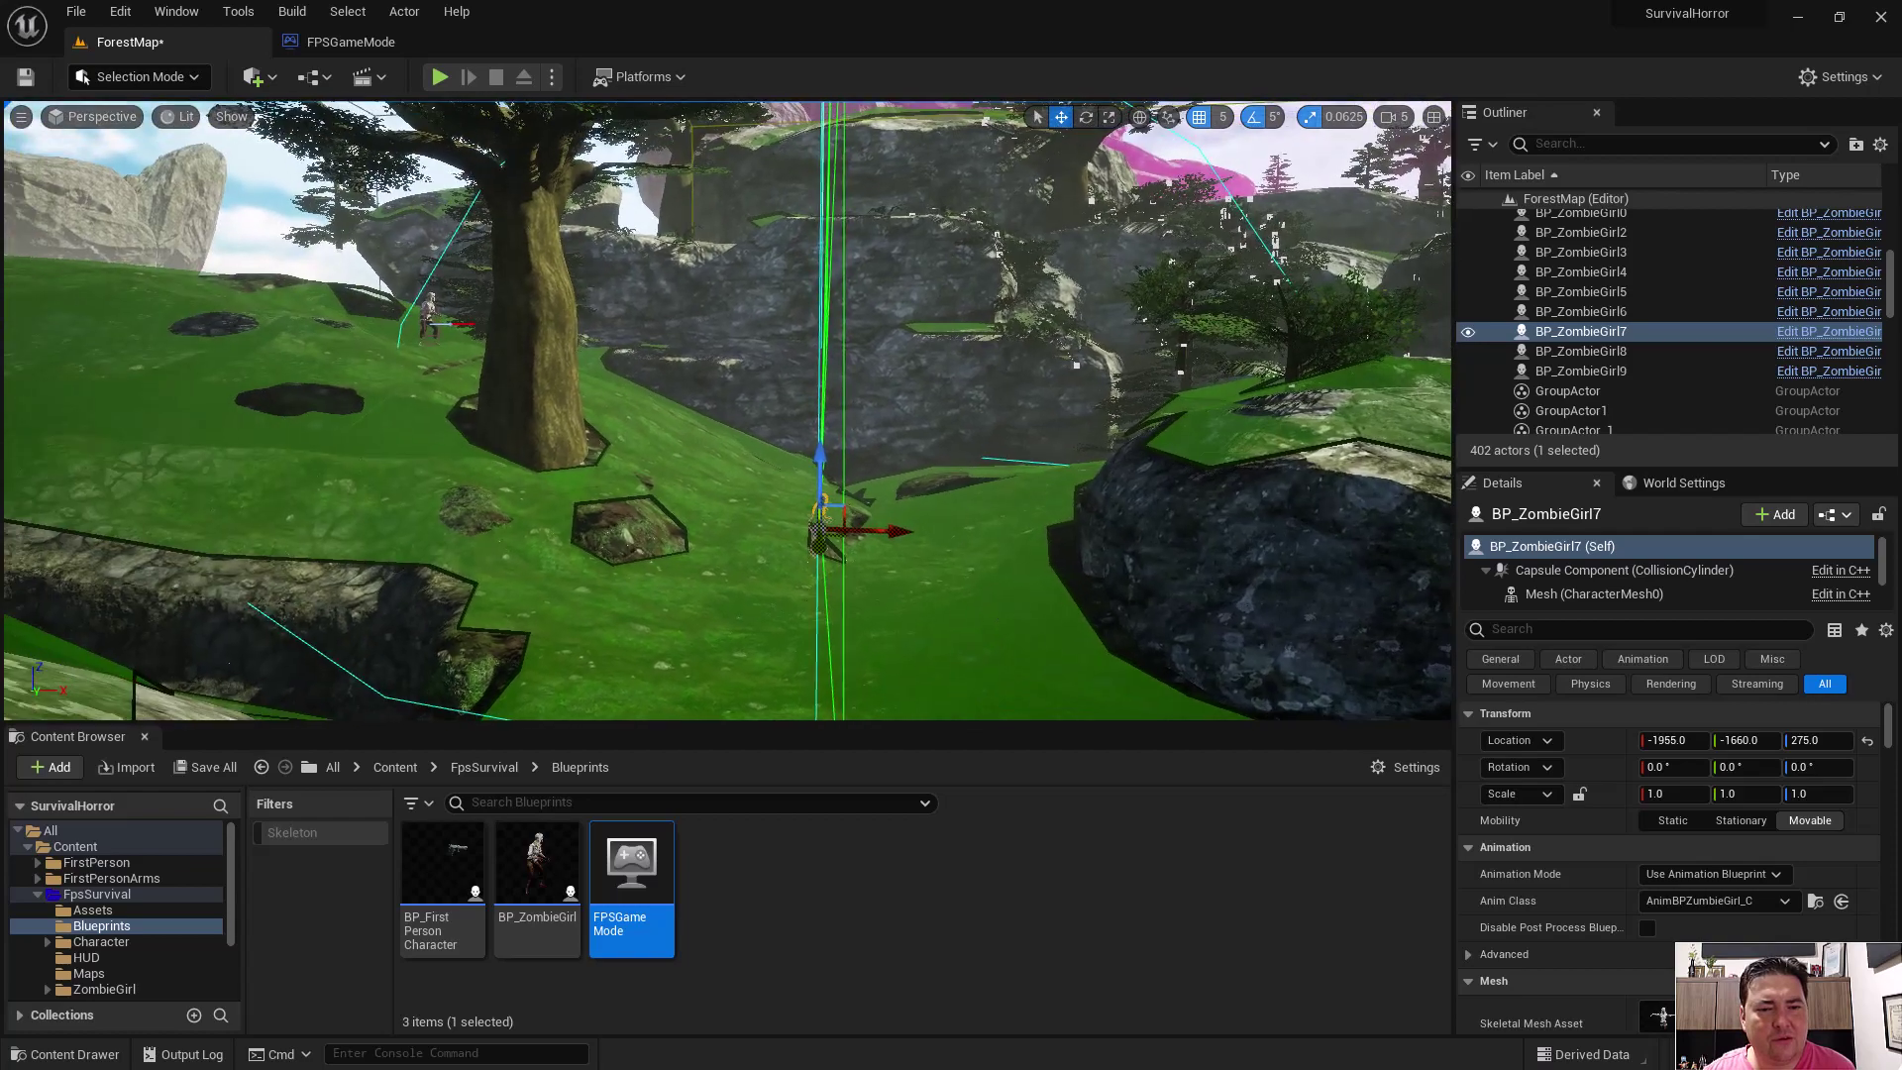
click(423, 324)
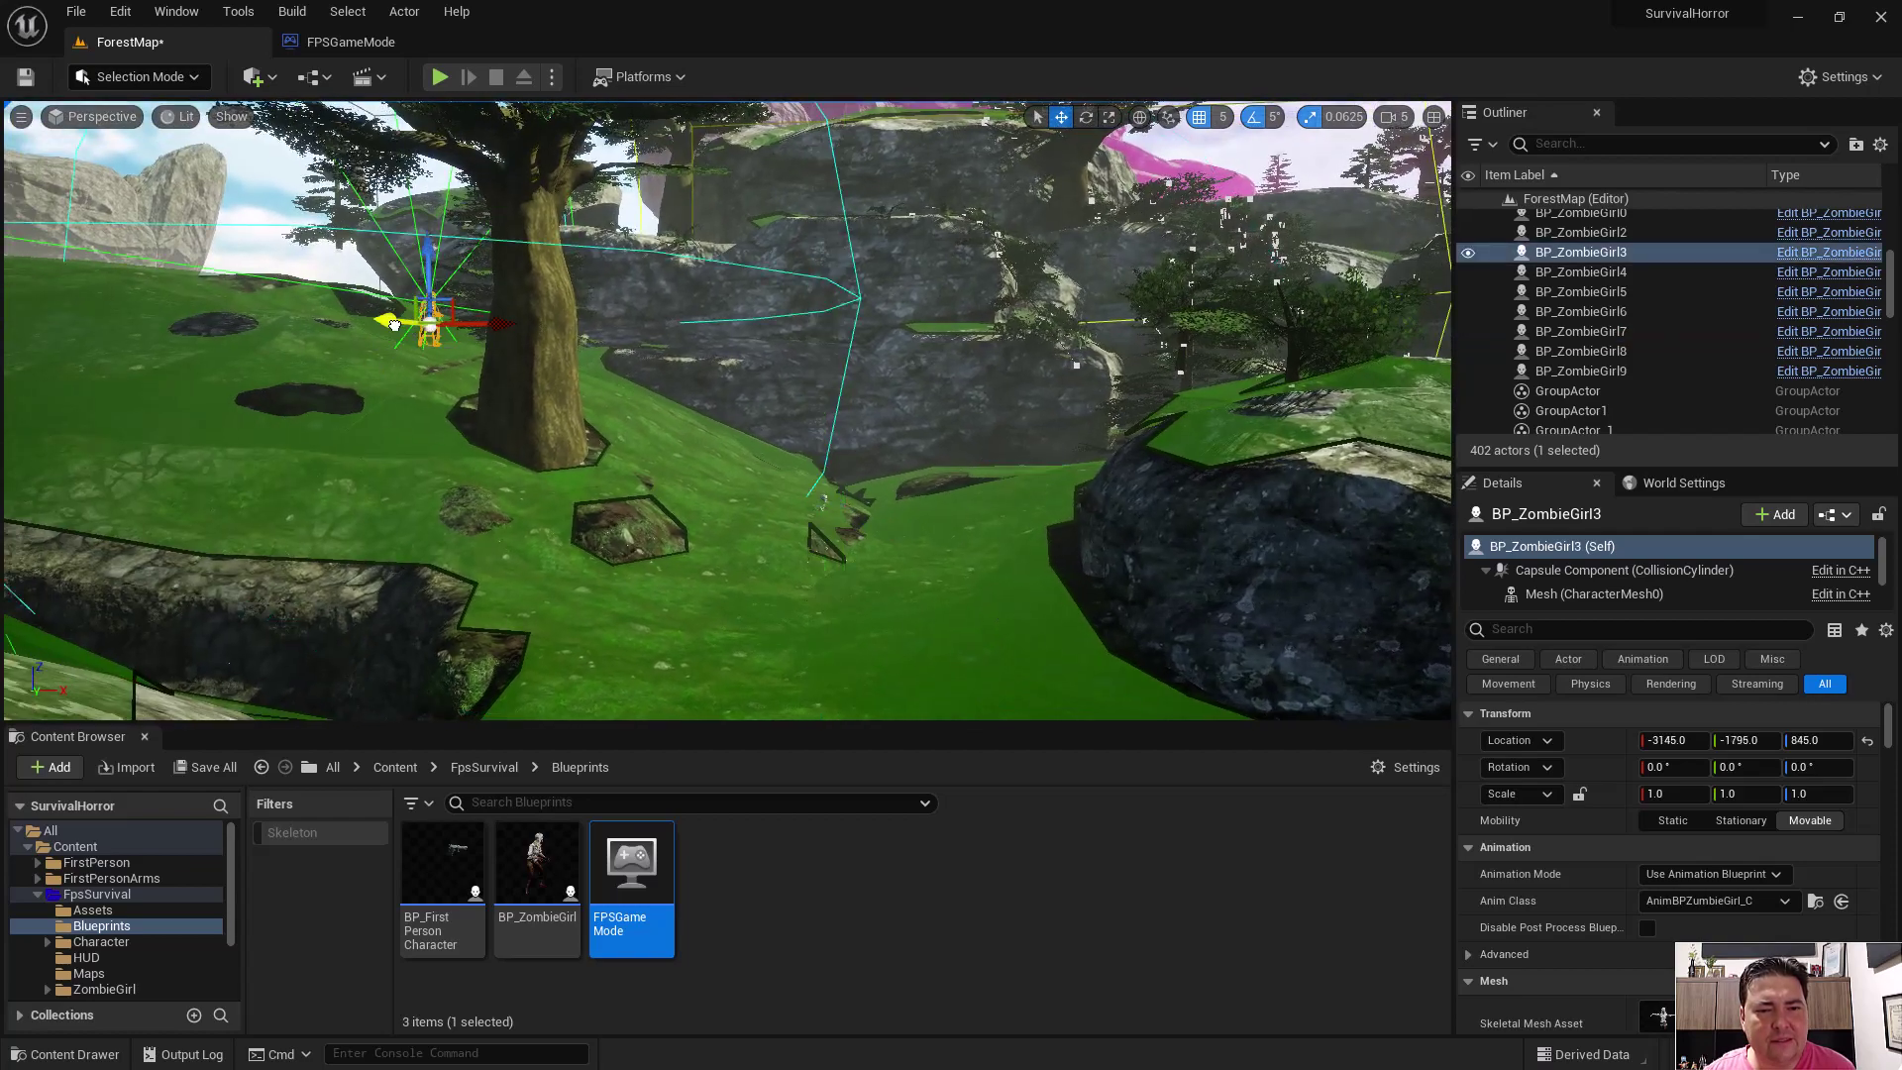
drag(438, 322, 543, 342)
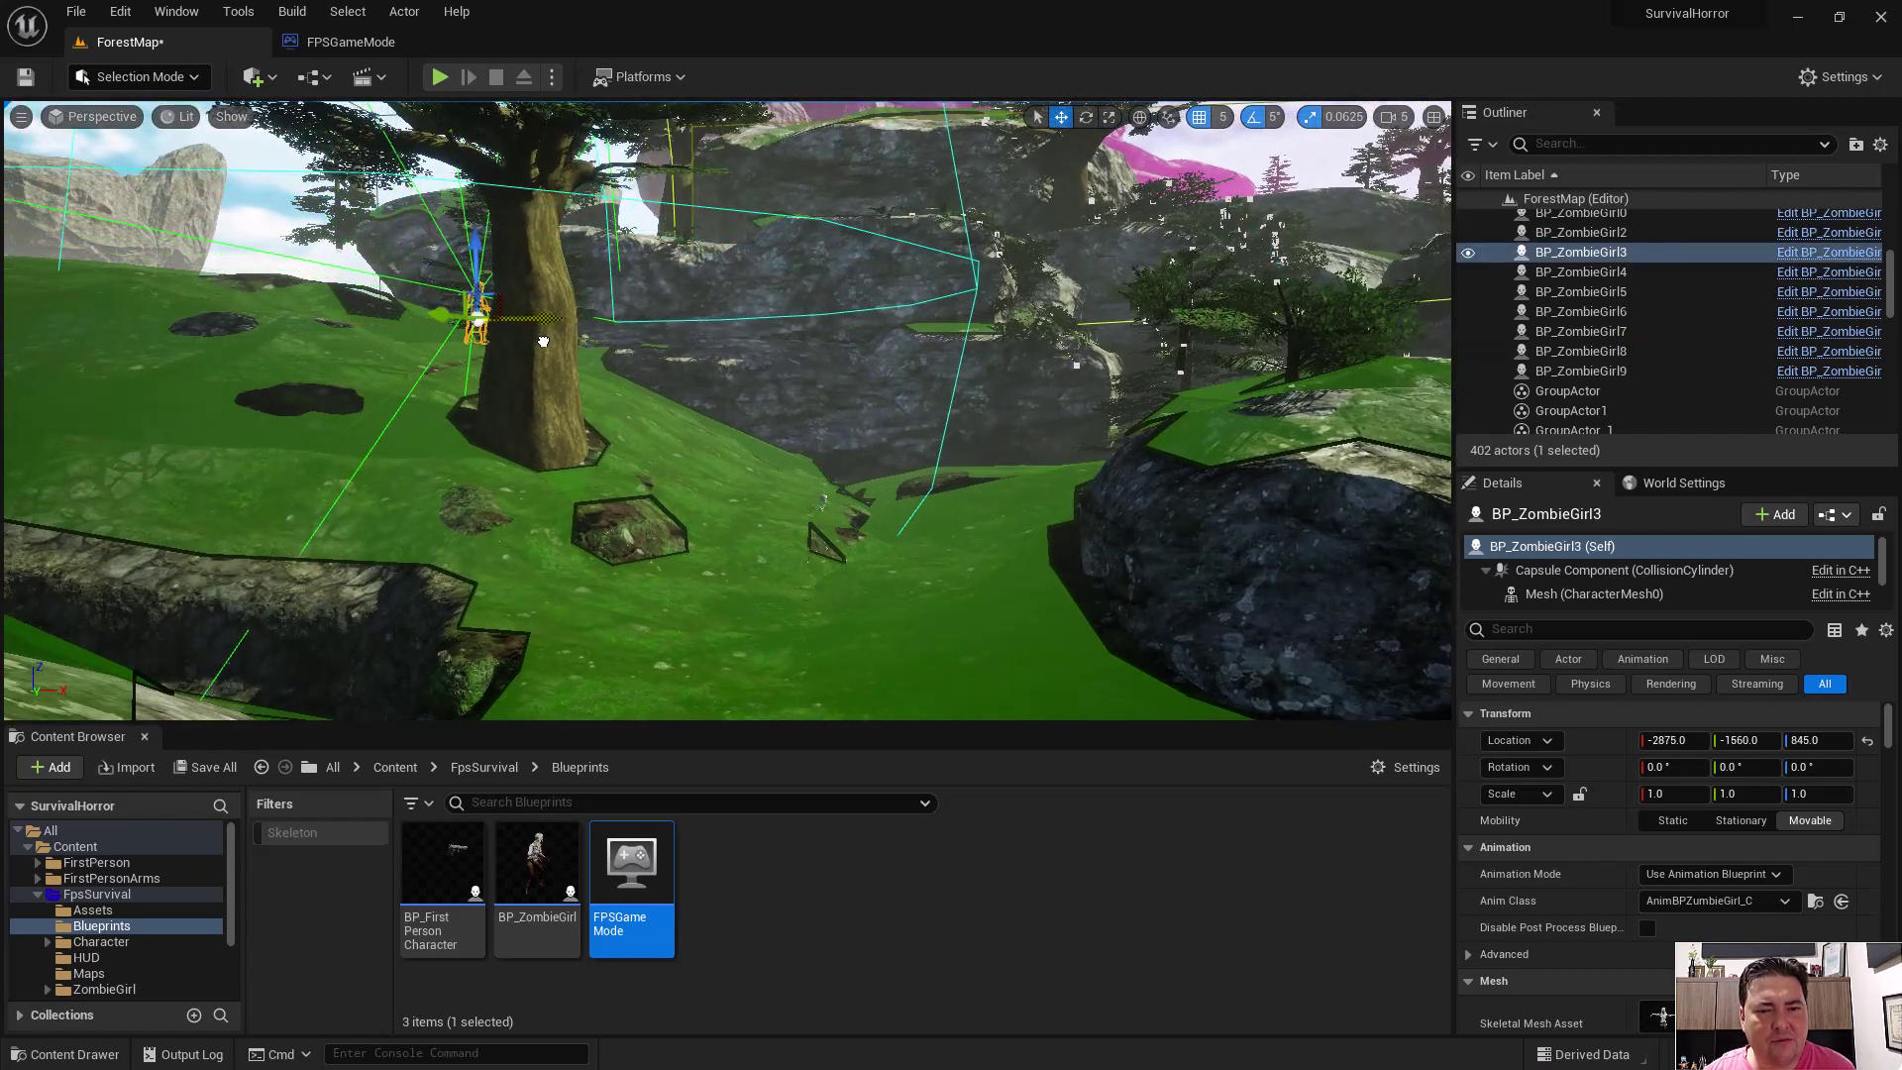
- Copy BP_ZombieGirl3's location of -2875, -1560, 845
right_drag(516, 360, 555, 367)
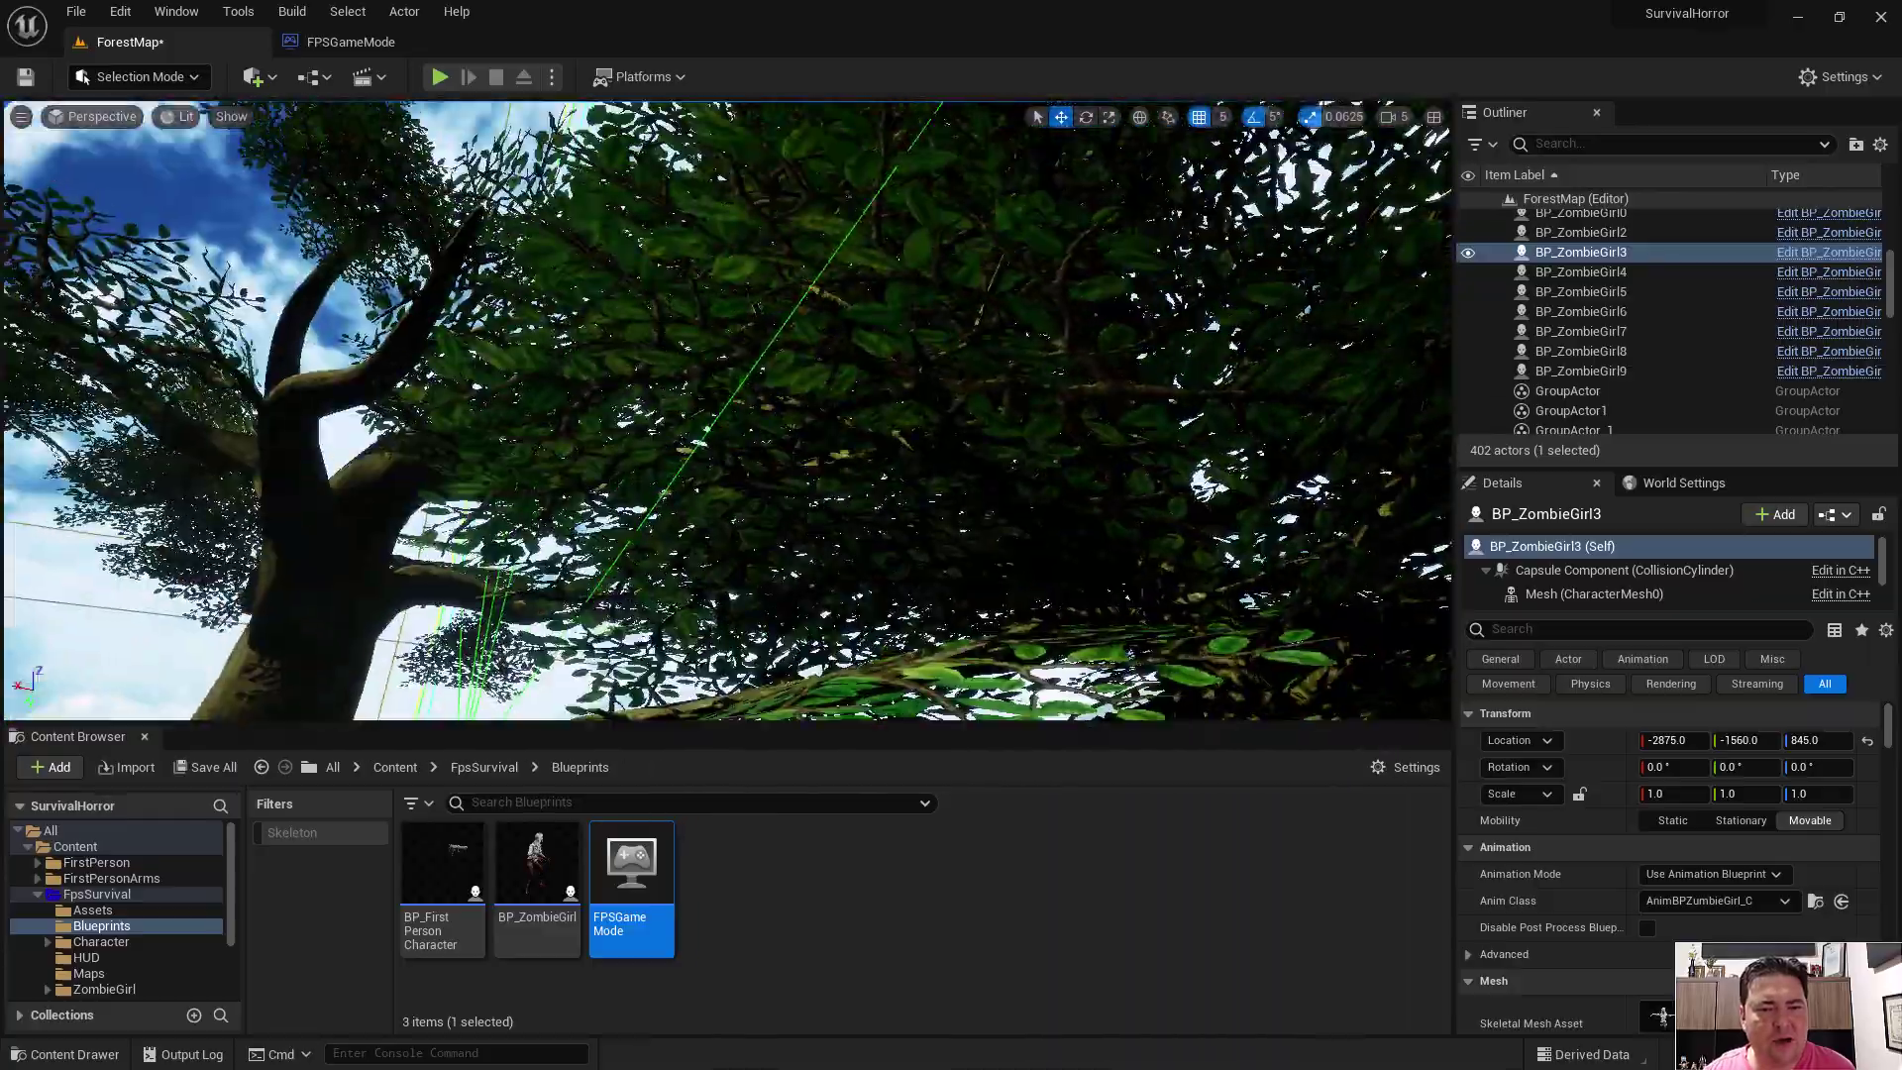
mouse_move(555, 367)
right_down()
mouse_move(535, 326)
mouse_move(516, 416)
mouse_move(733, 297)
mouse_move(733, 247)
right_up()
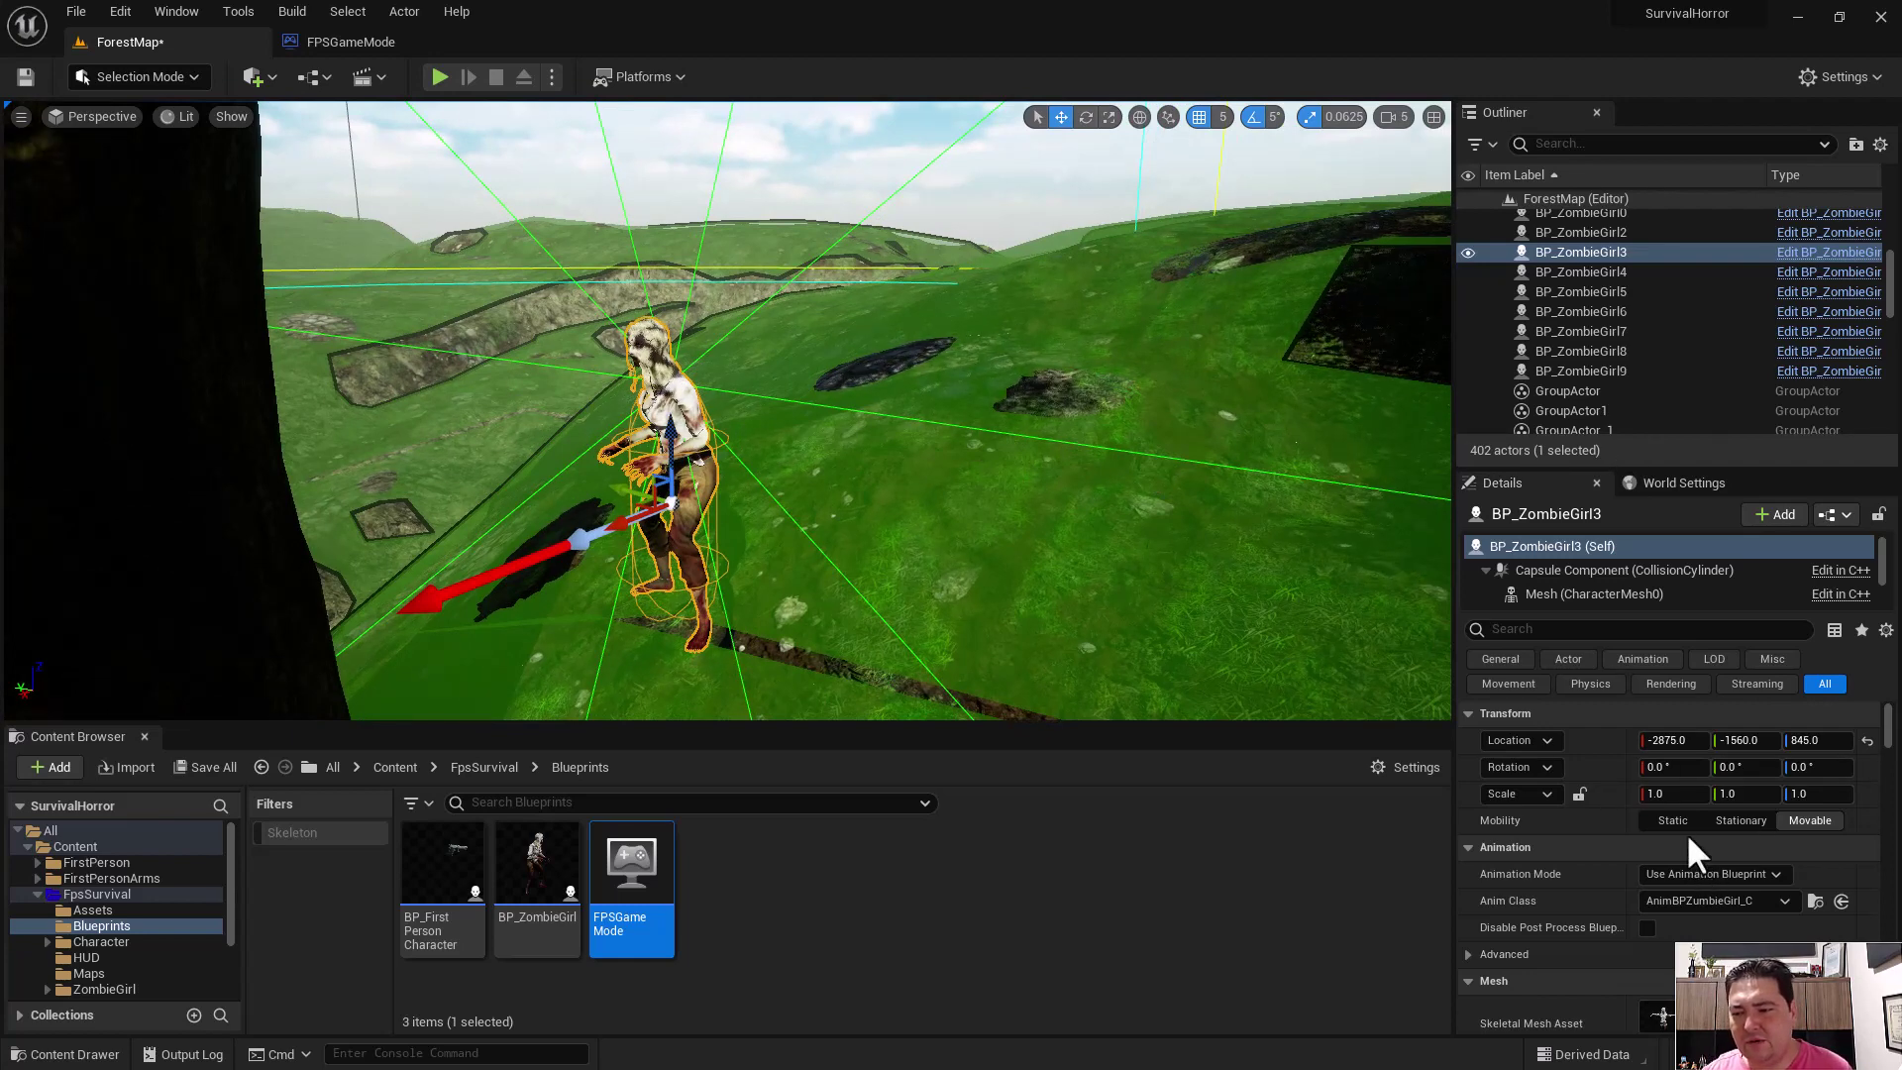
right_click(1604, 745)
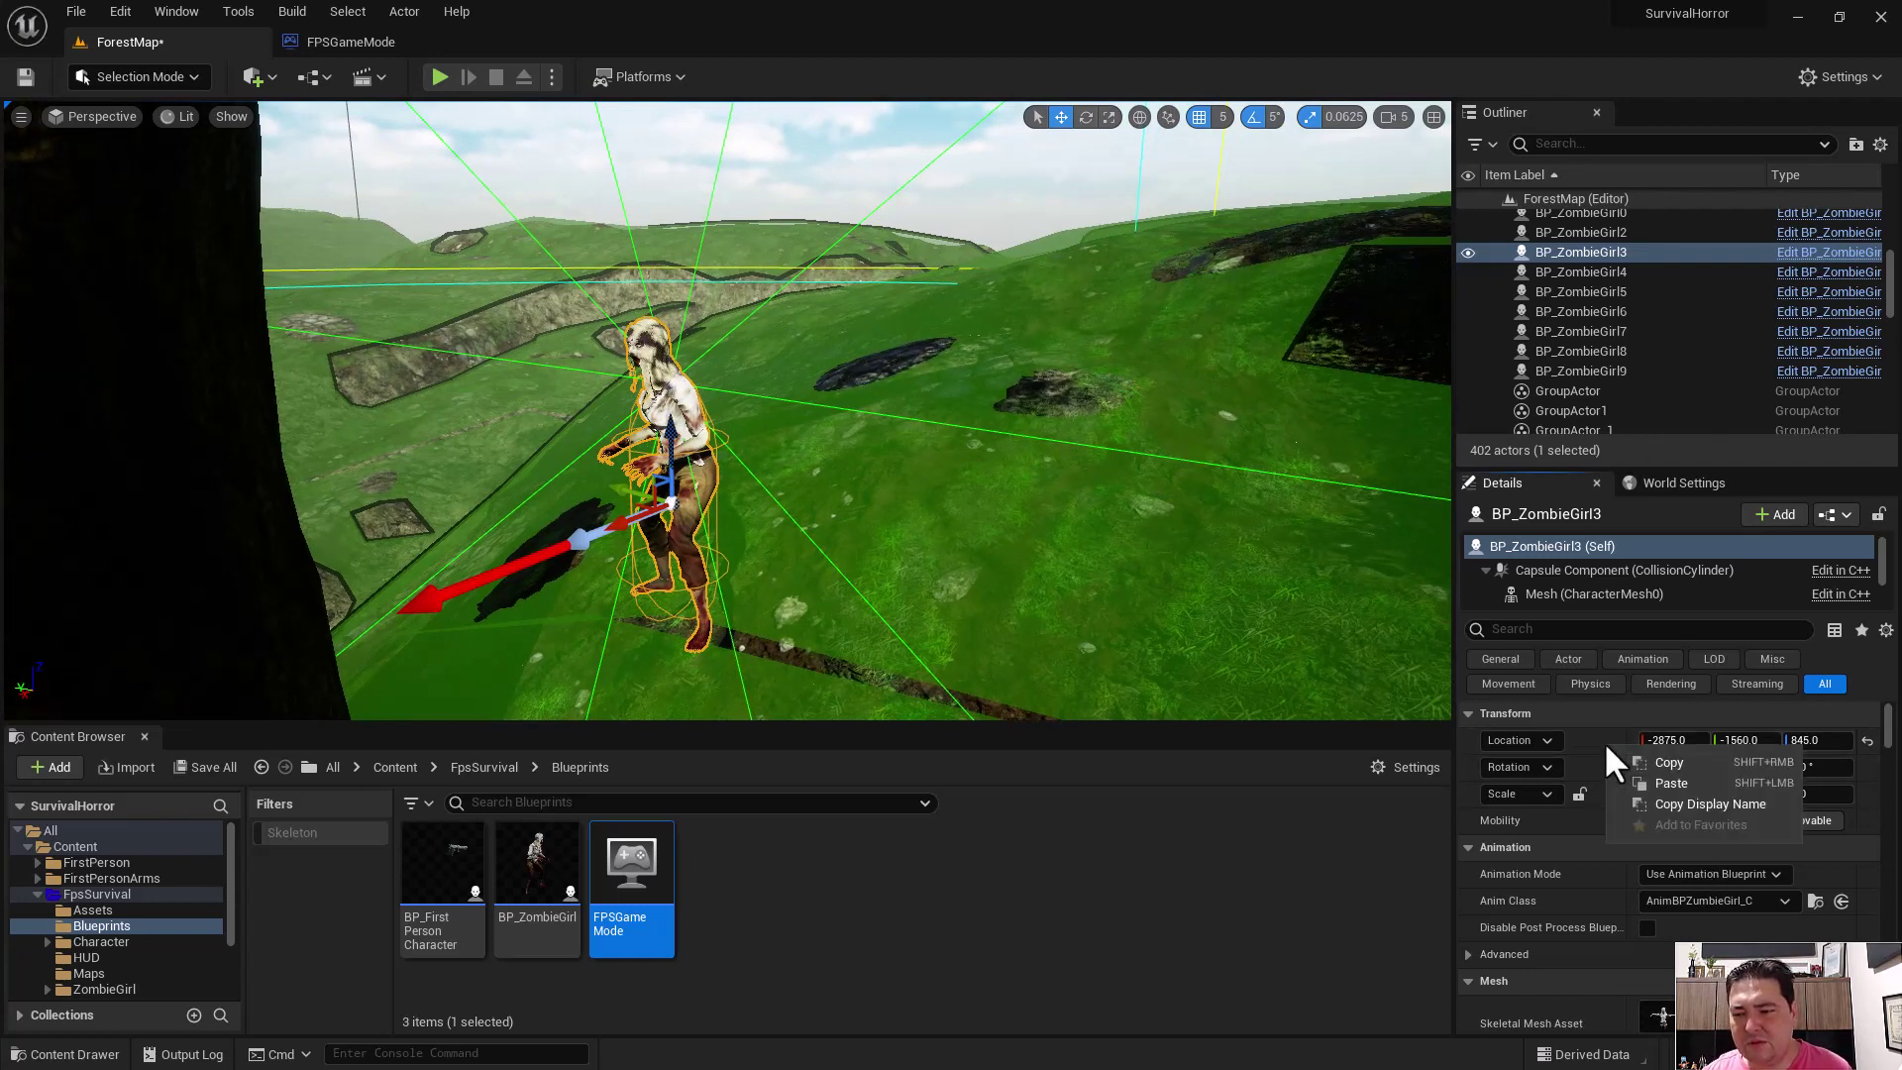
click(1666, 759)
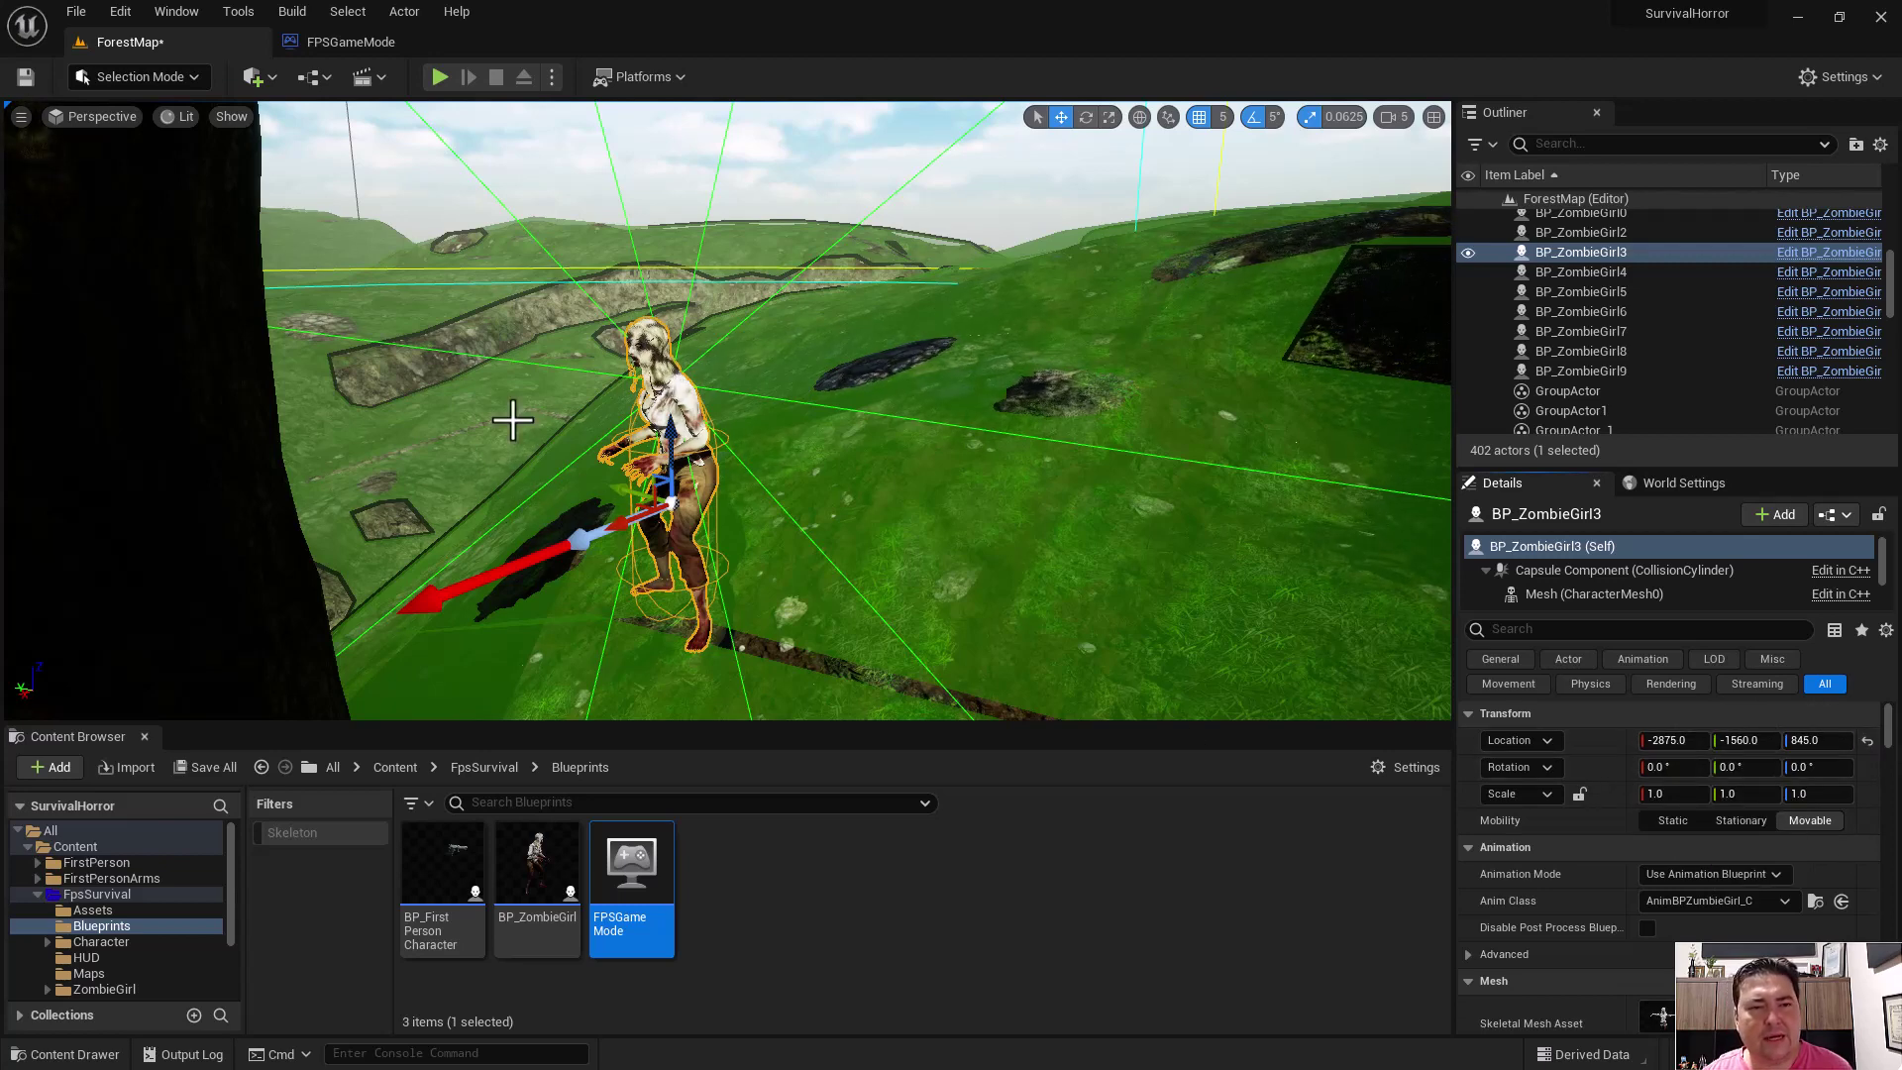
click(327, 39)
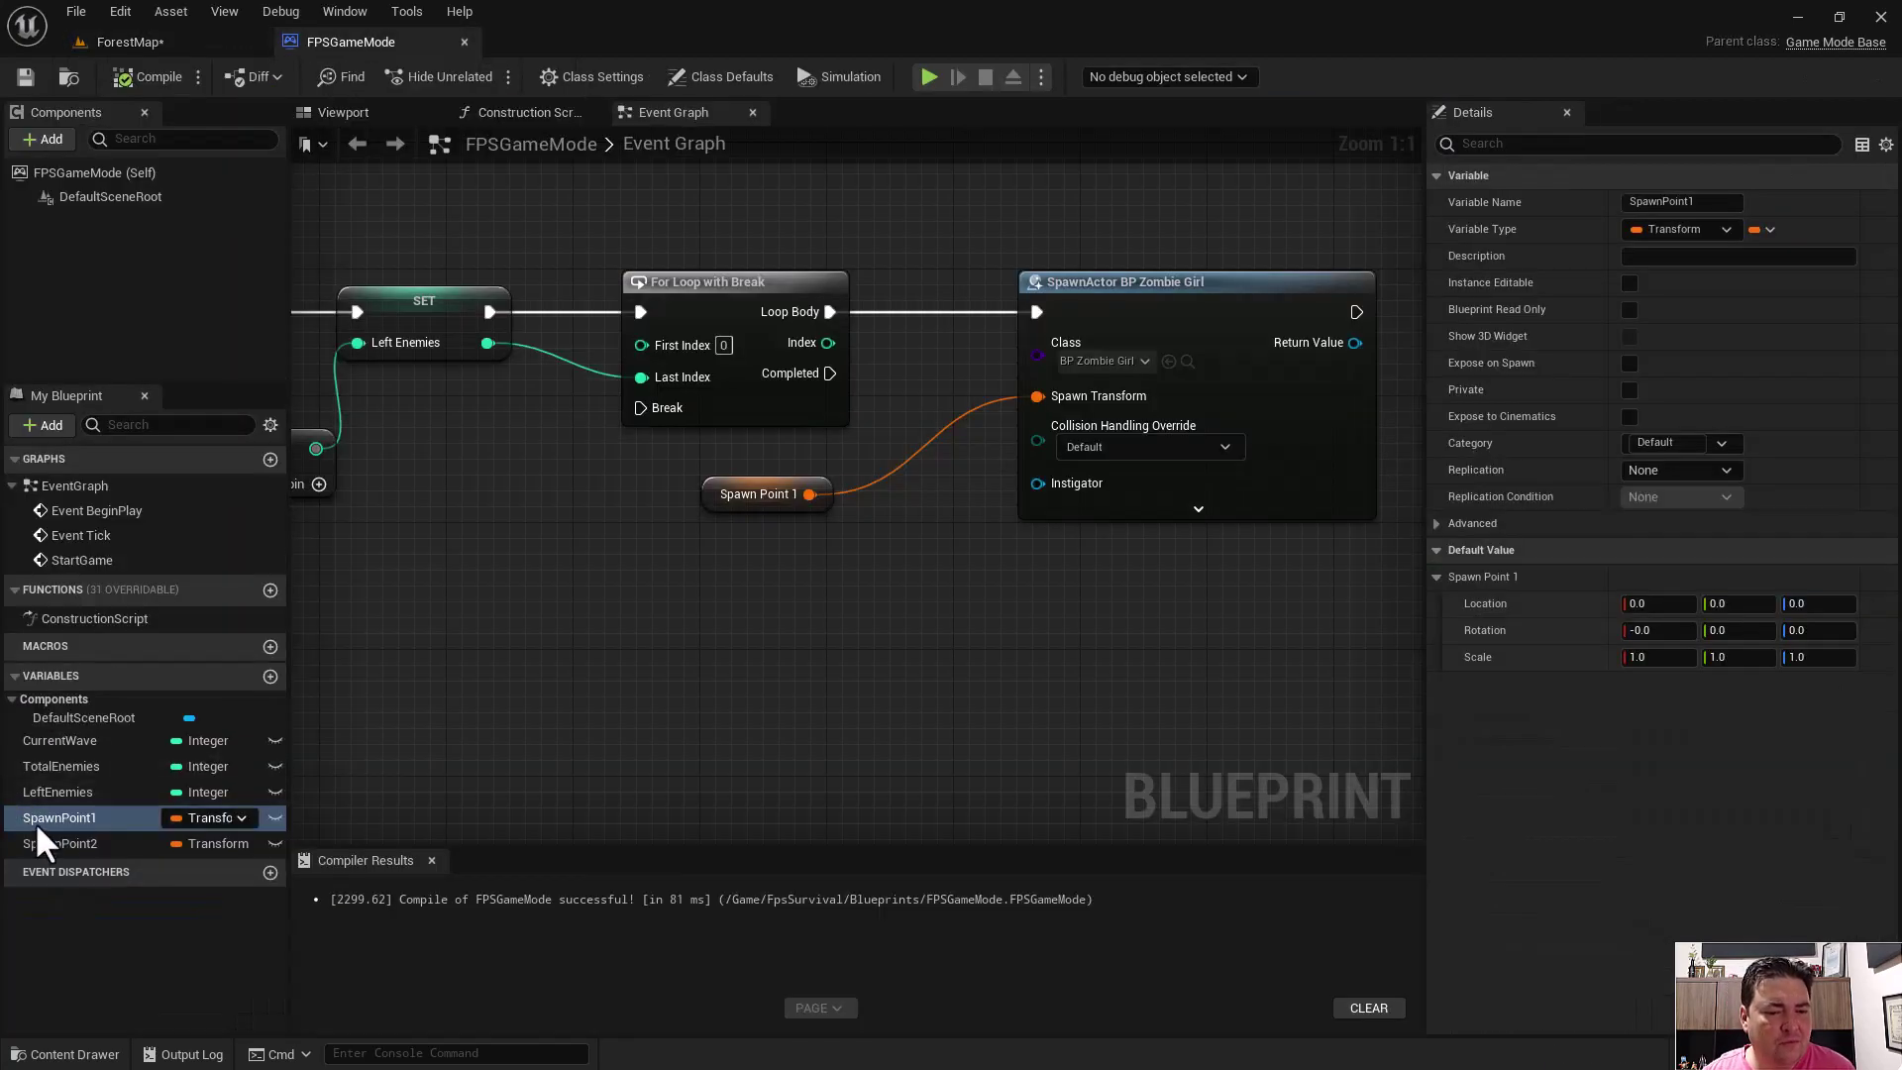
- Paste the zombie's location into SpawnPoint1's default, making it -2875, -1560, 845
right_click(1544, 604)
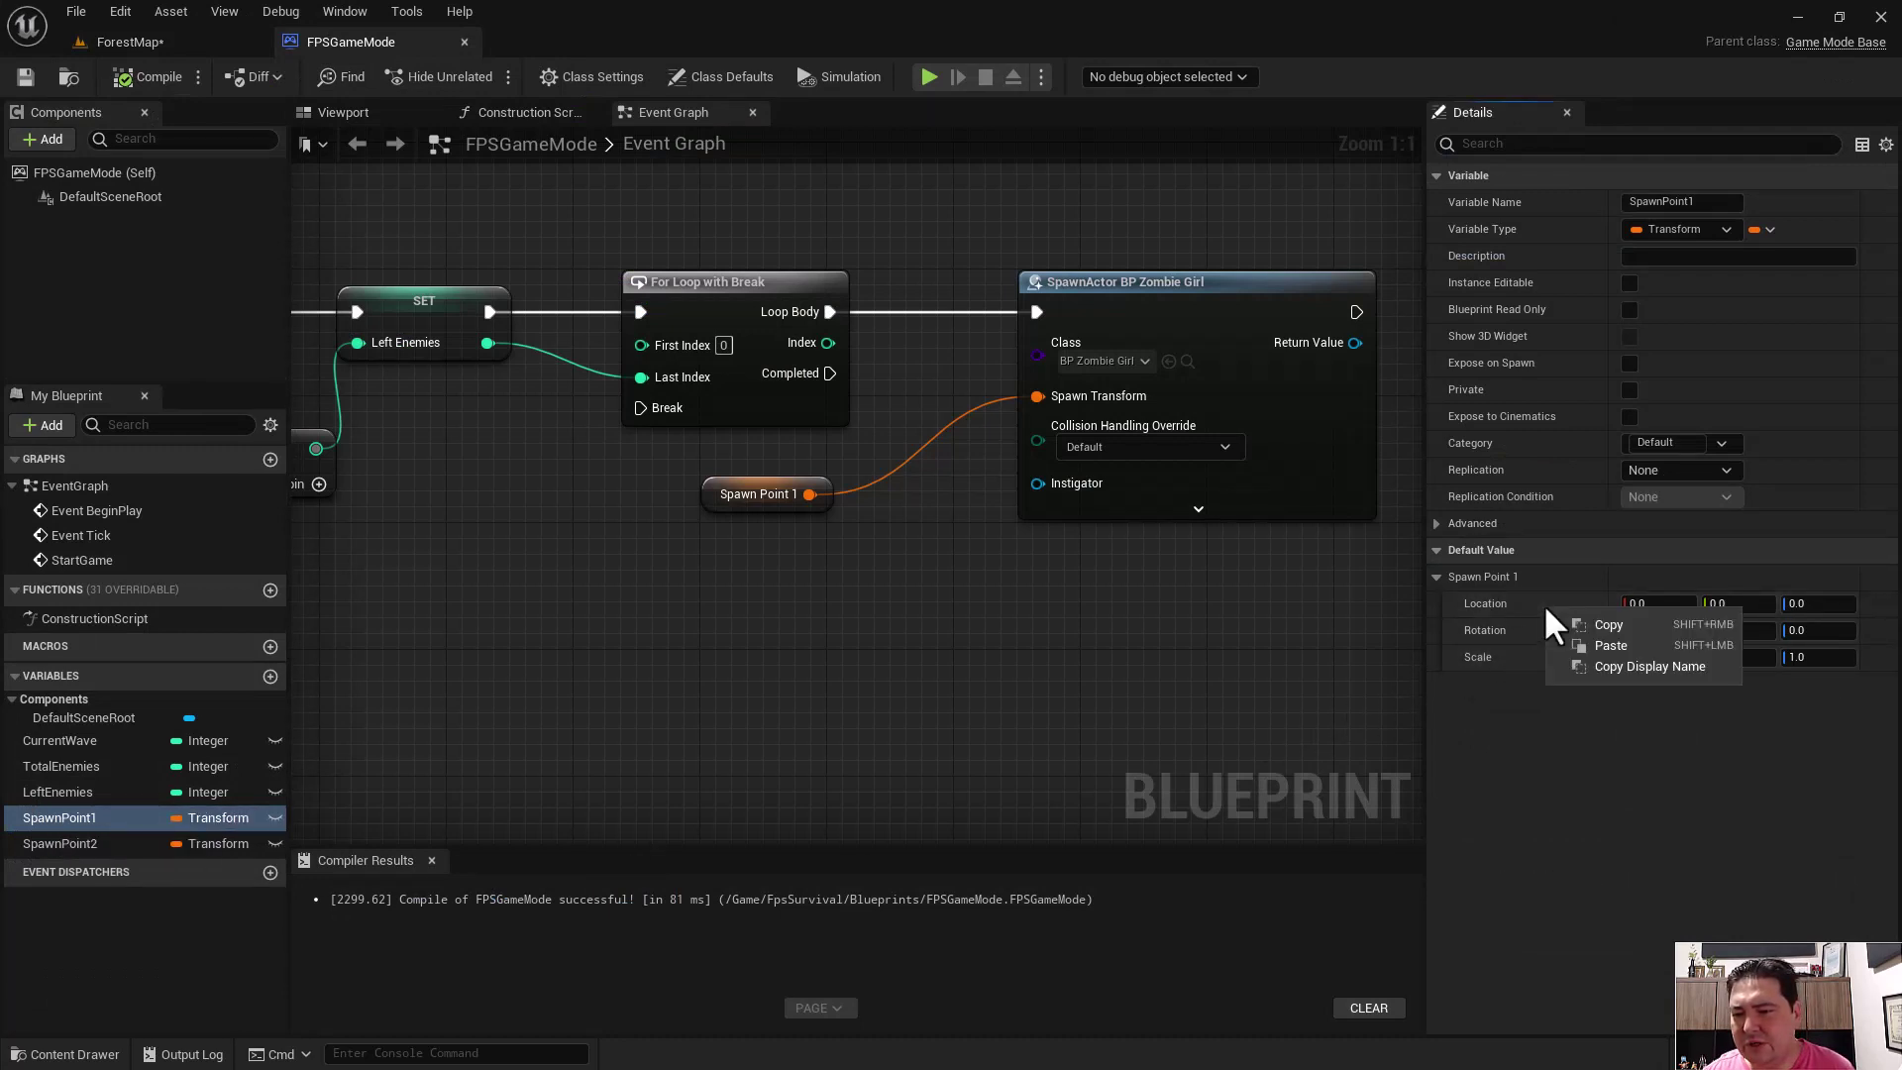
click(1602, 646)
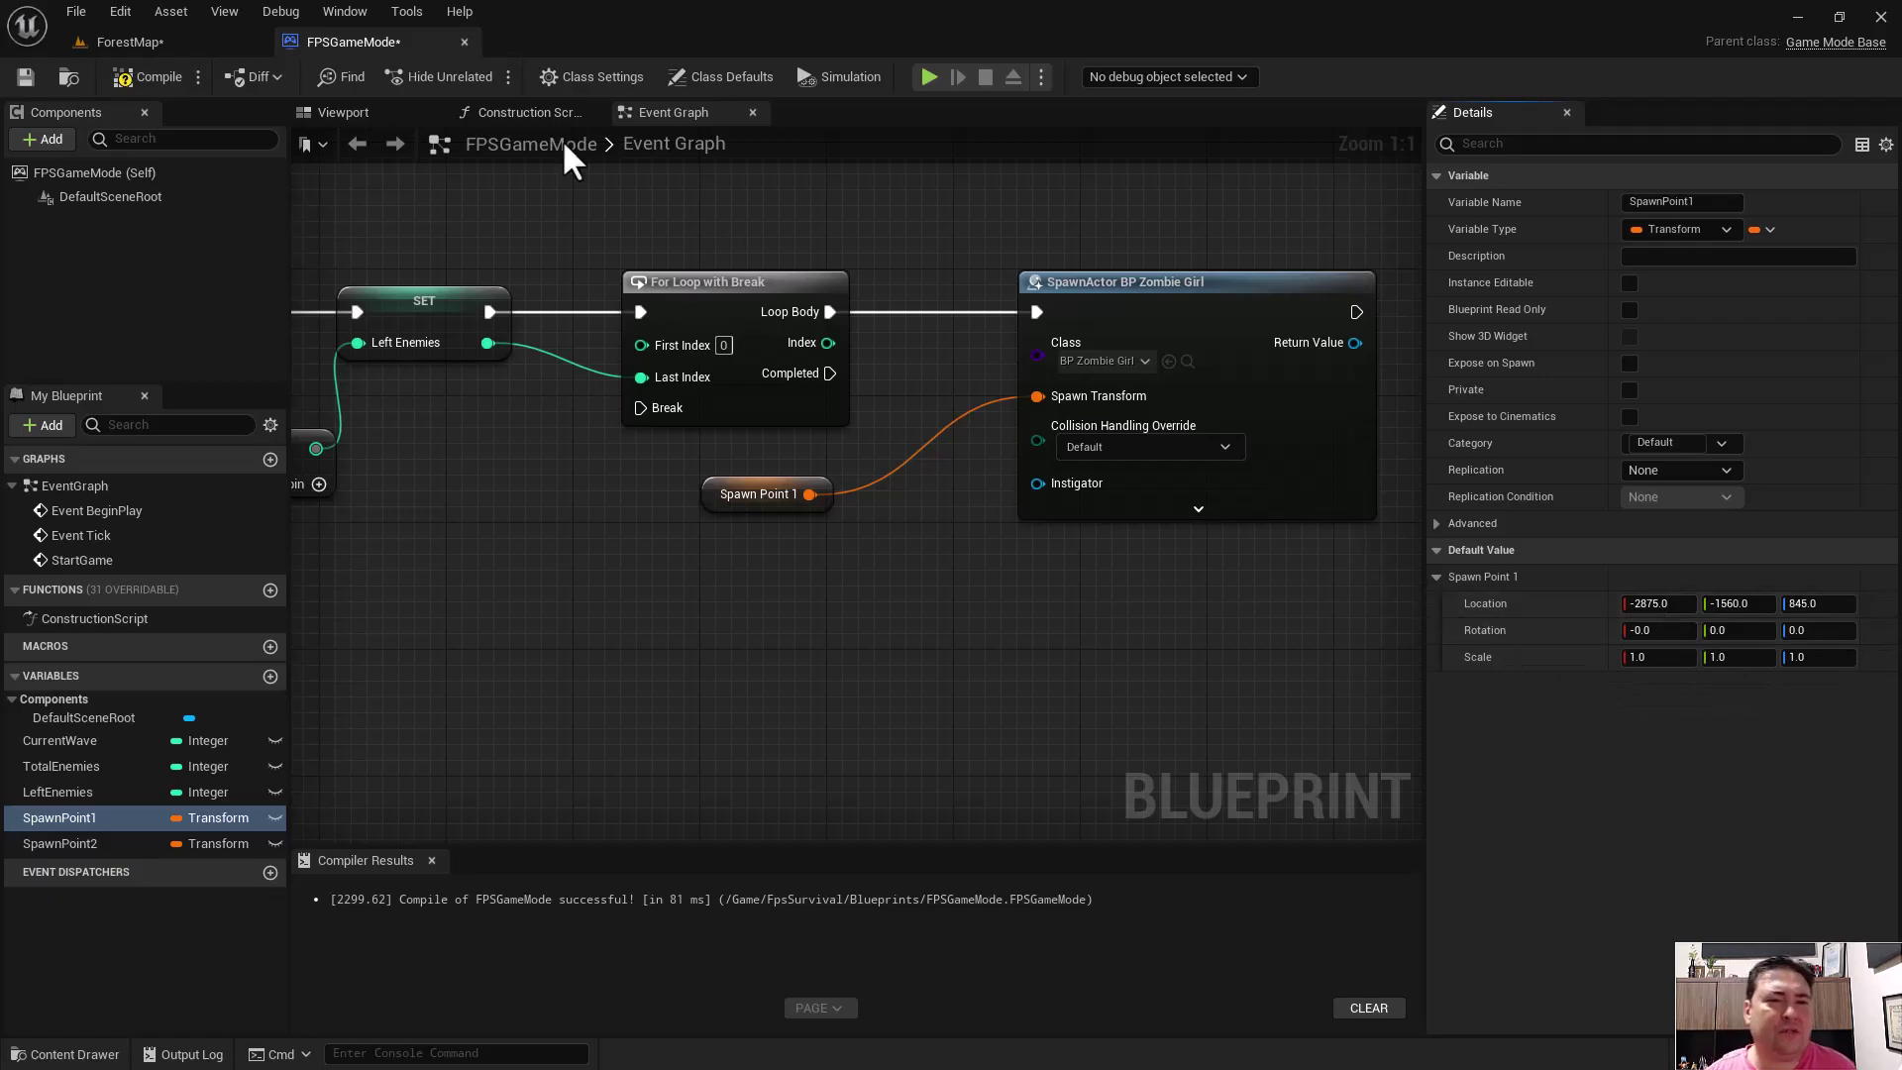
click(159, 46)
mouse_move(953, 475)
right_down()
mouse_move(952, 416)
mouse_move(892, 426)
mouse_move(892, 366)
mouse_move(891, 446)
right_up()
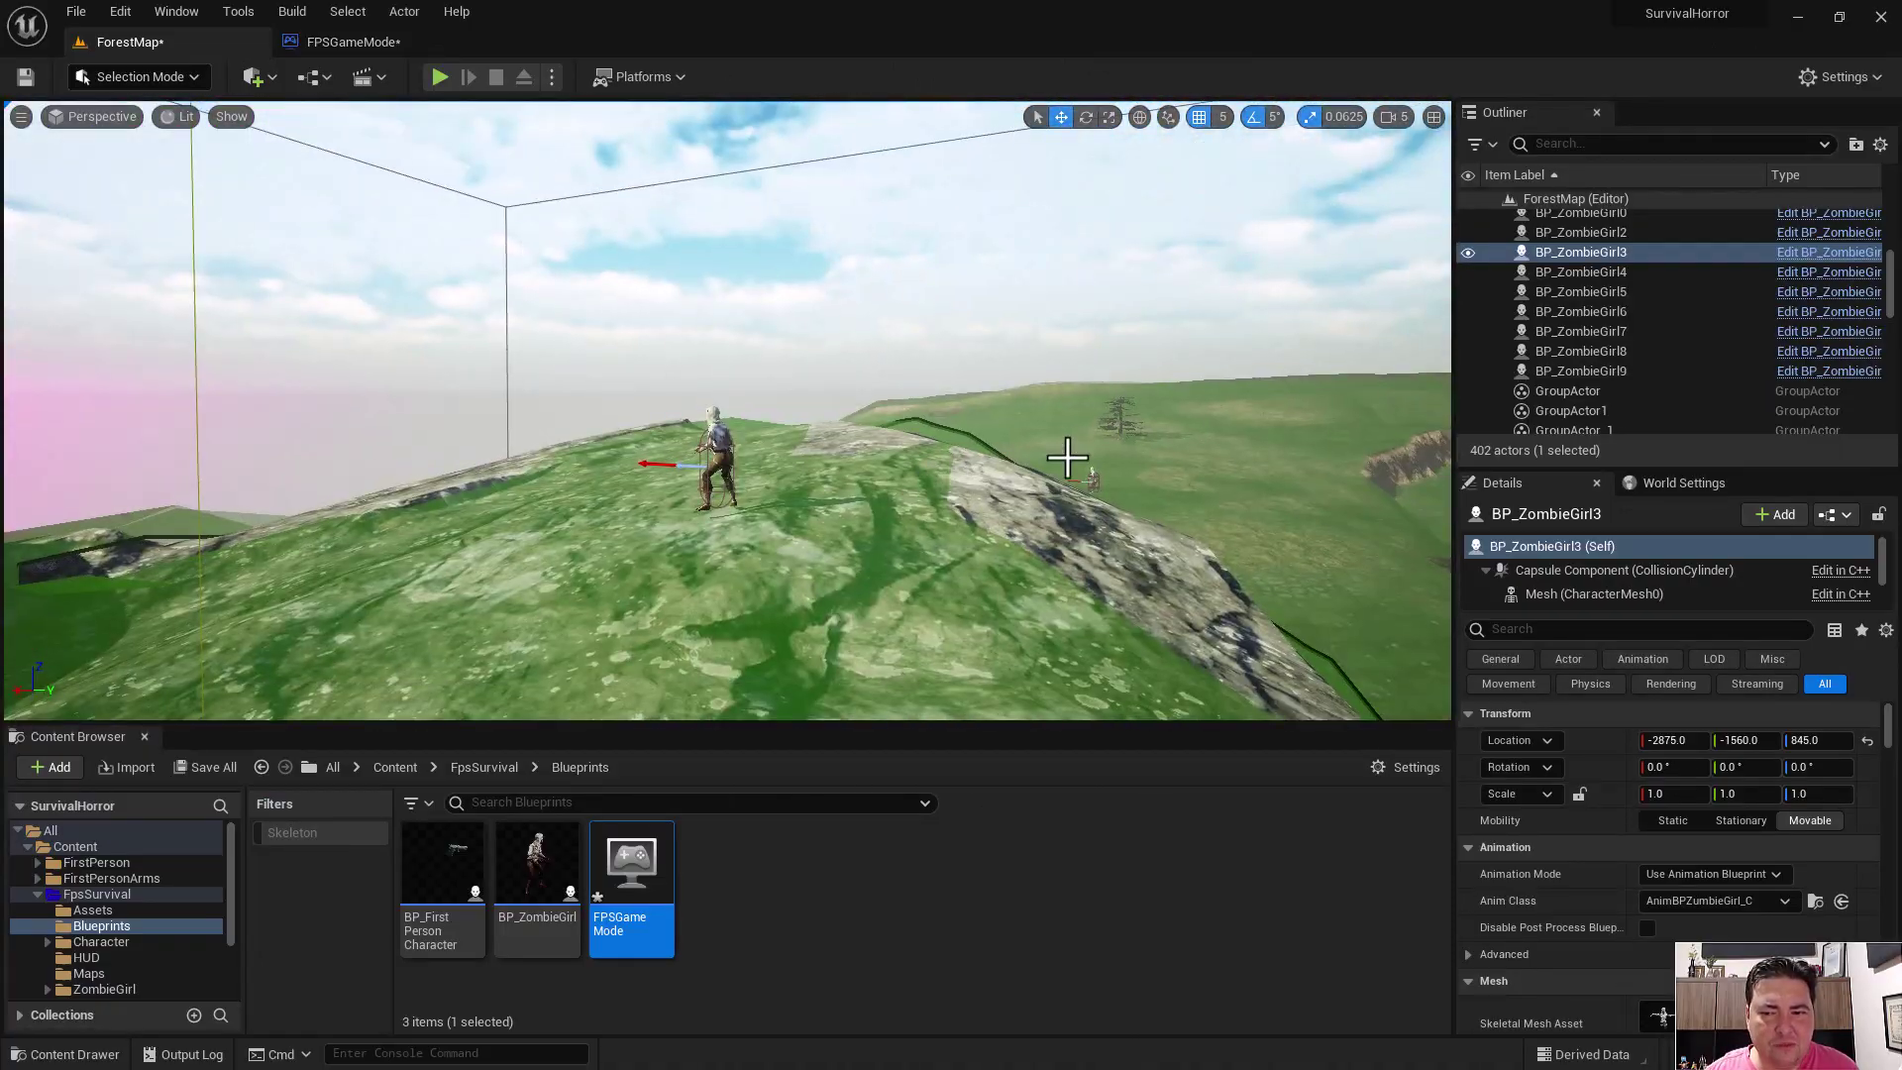
- Find BP_ZombieGirl8 on the grassy slope and move it left along X
right_drag(1067, 458, 1043, 465)
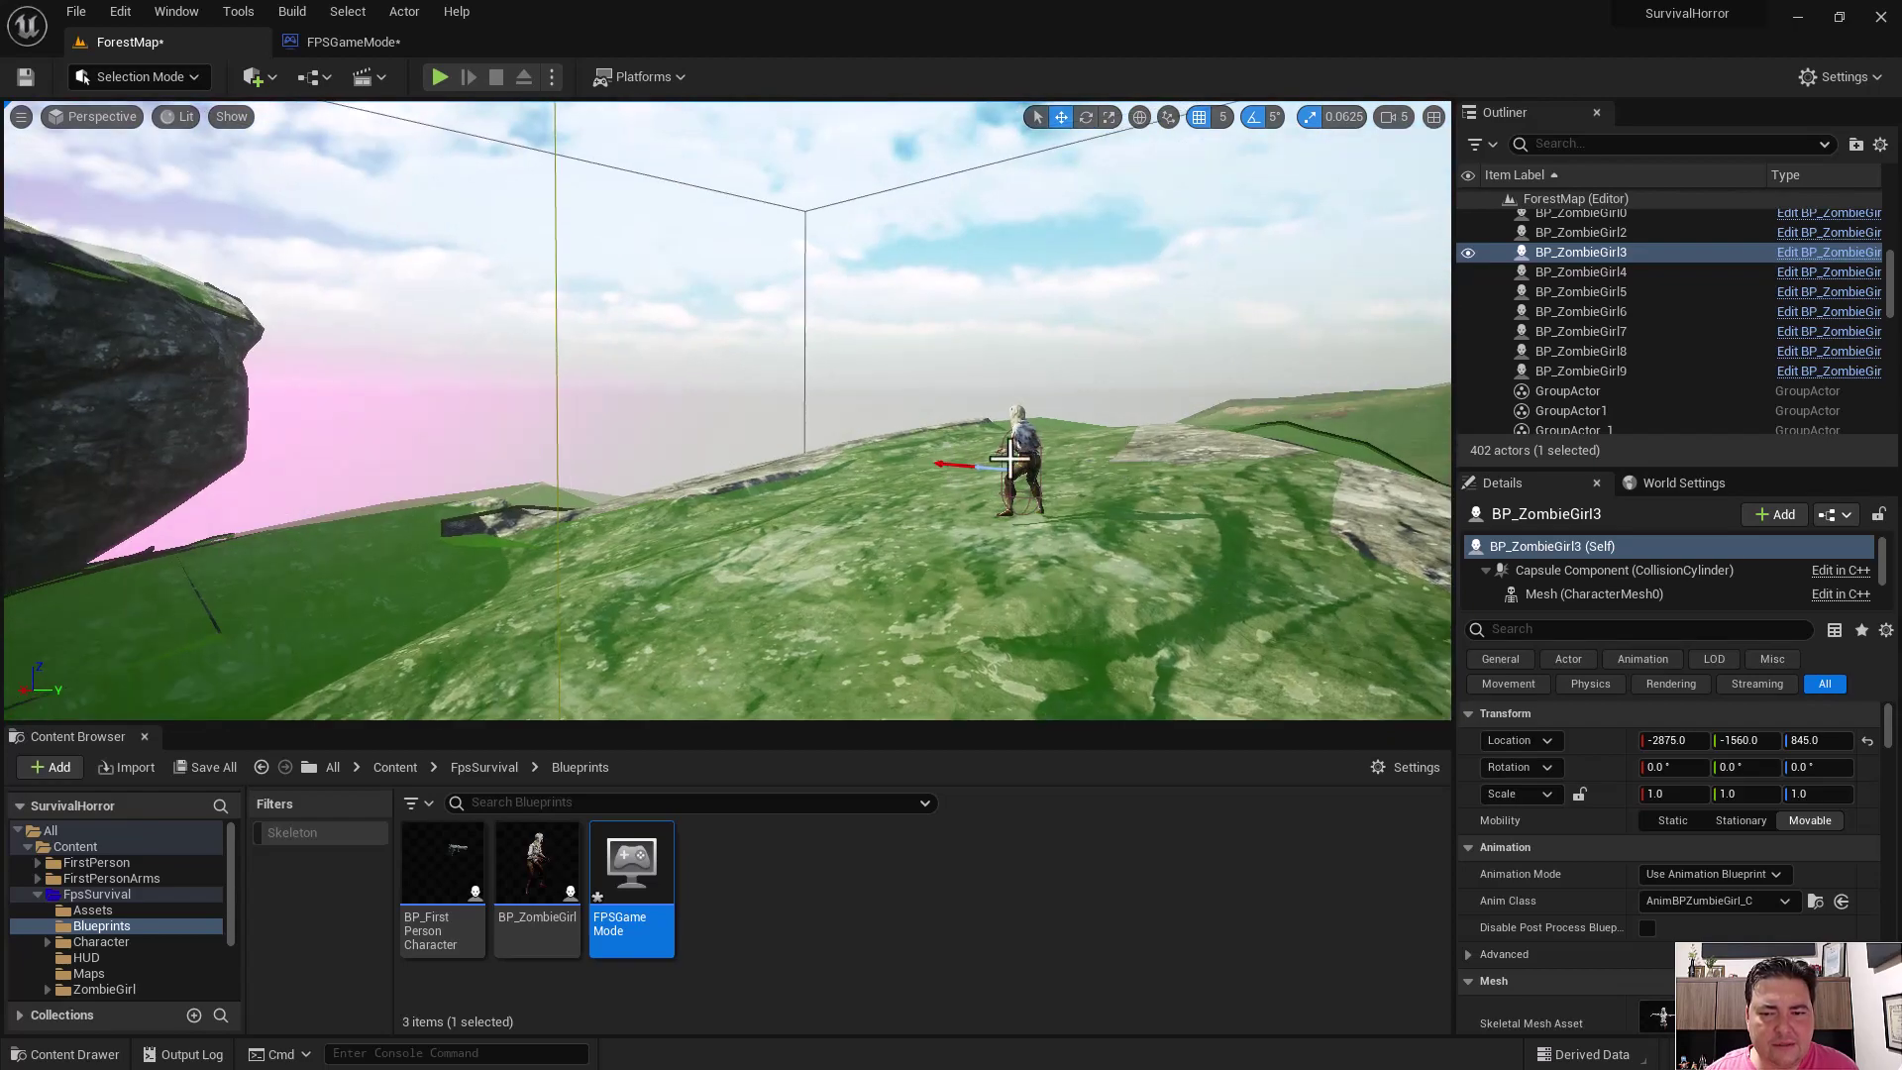
double_click(1581, 370)
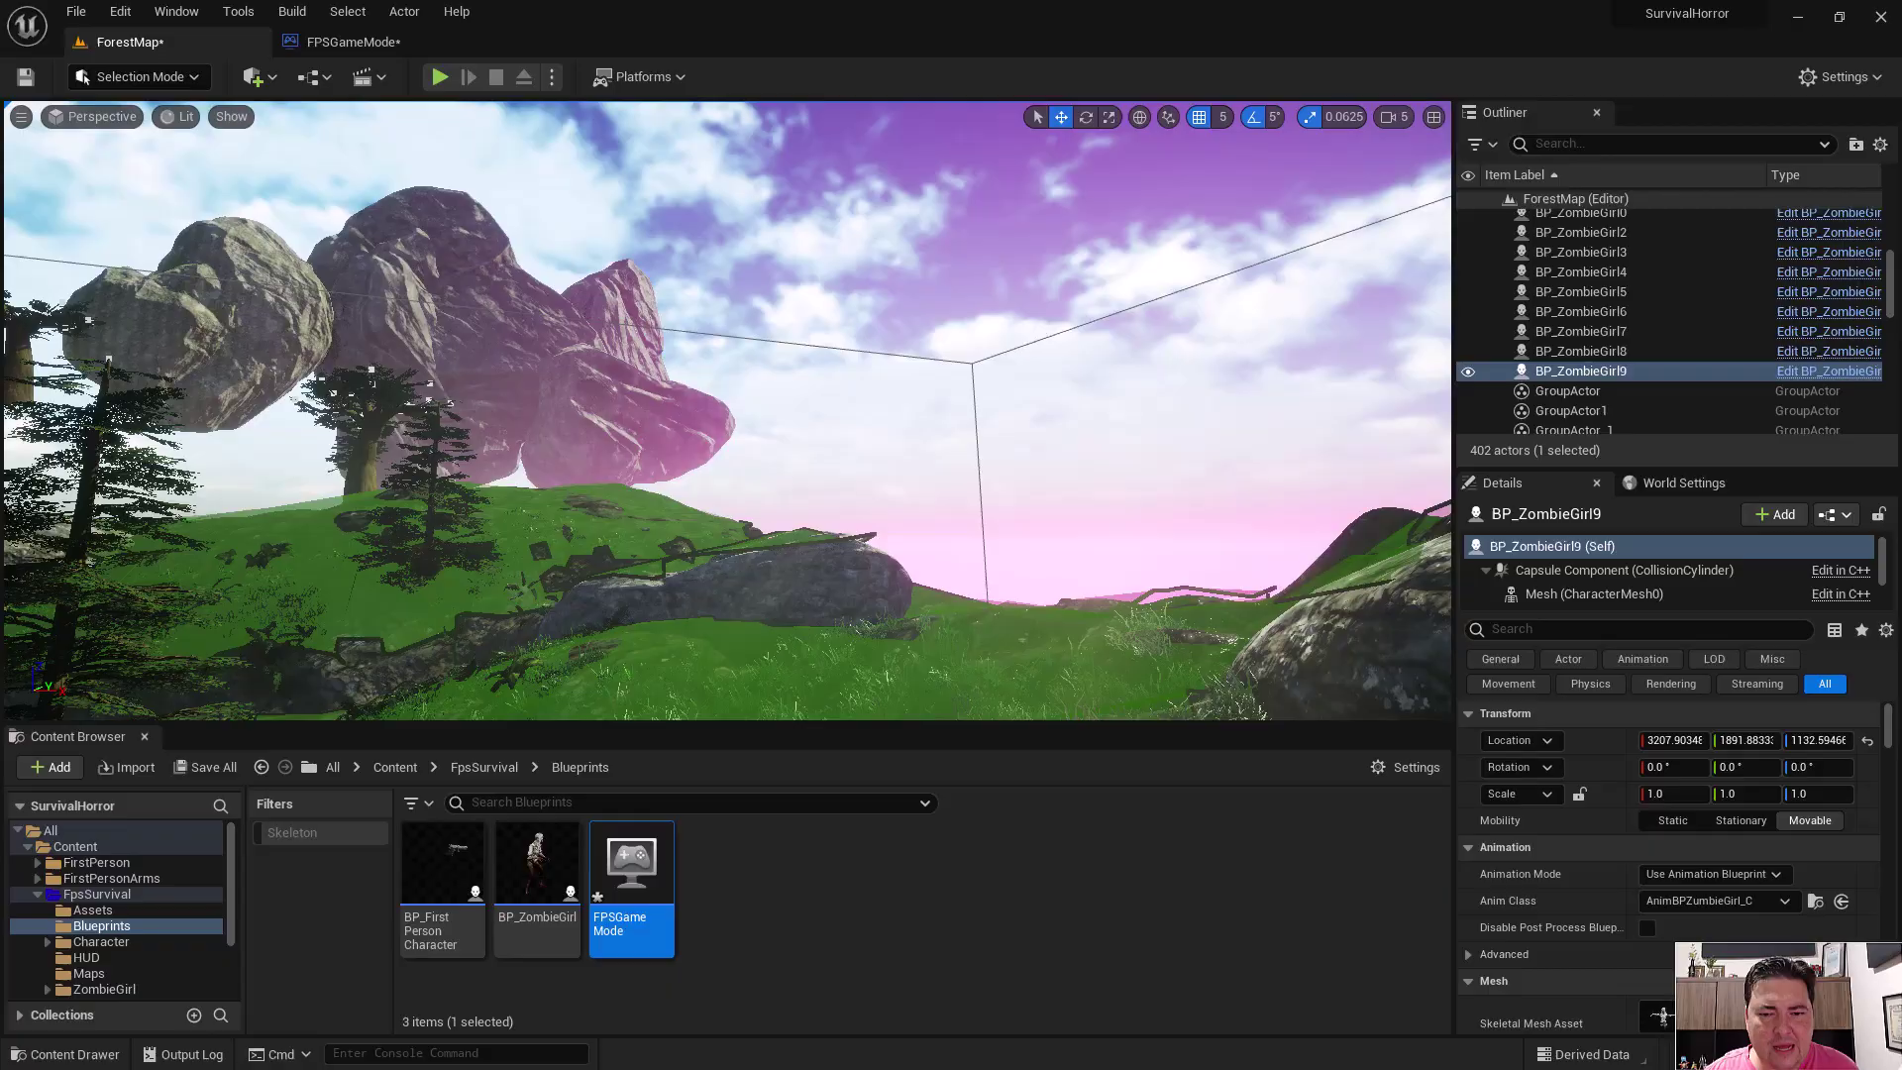
mouse_move(729, 411)
right_down()
mouse_move(728, 496)
mouse_move(1116, 469)
right_up()
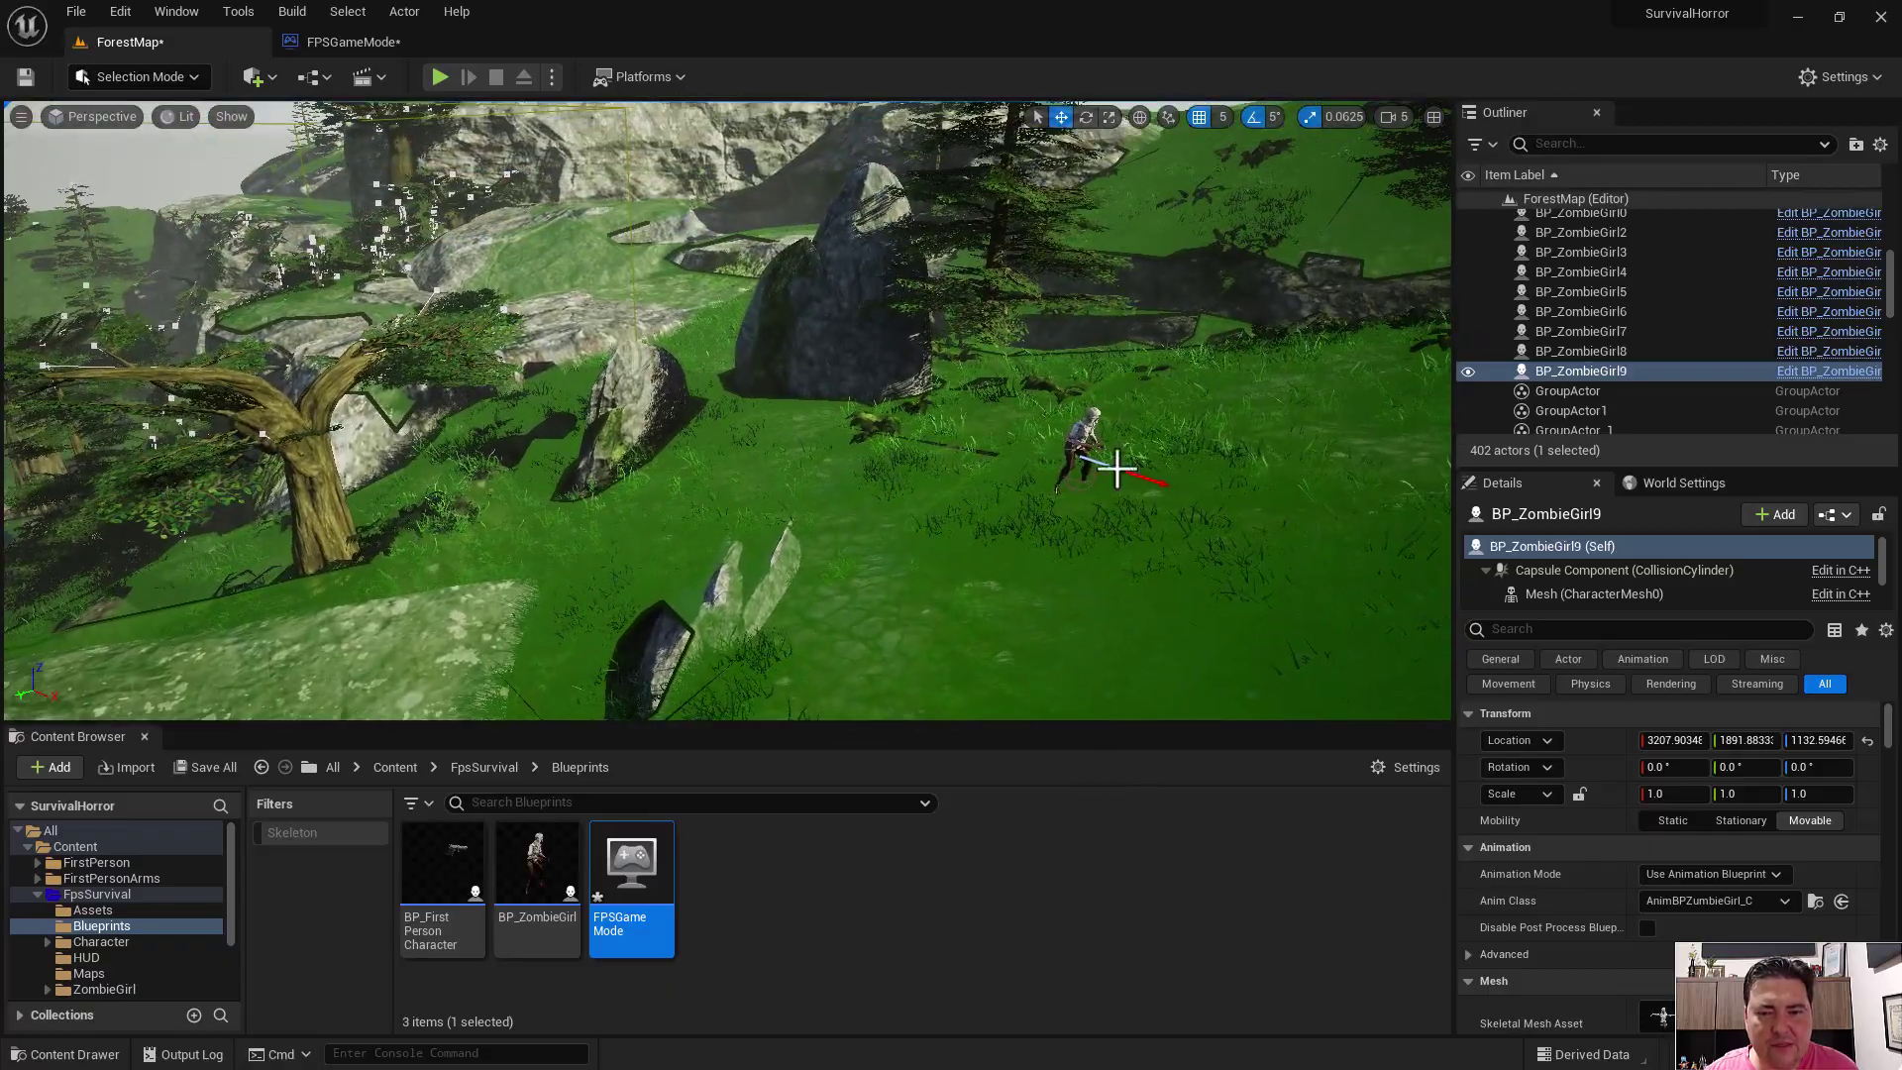
click(1116, 474)
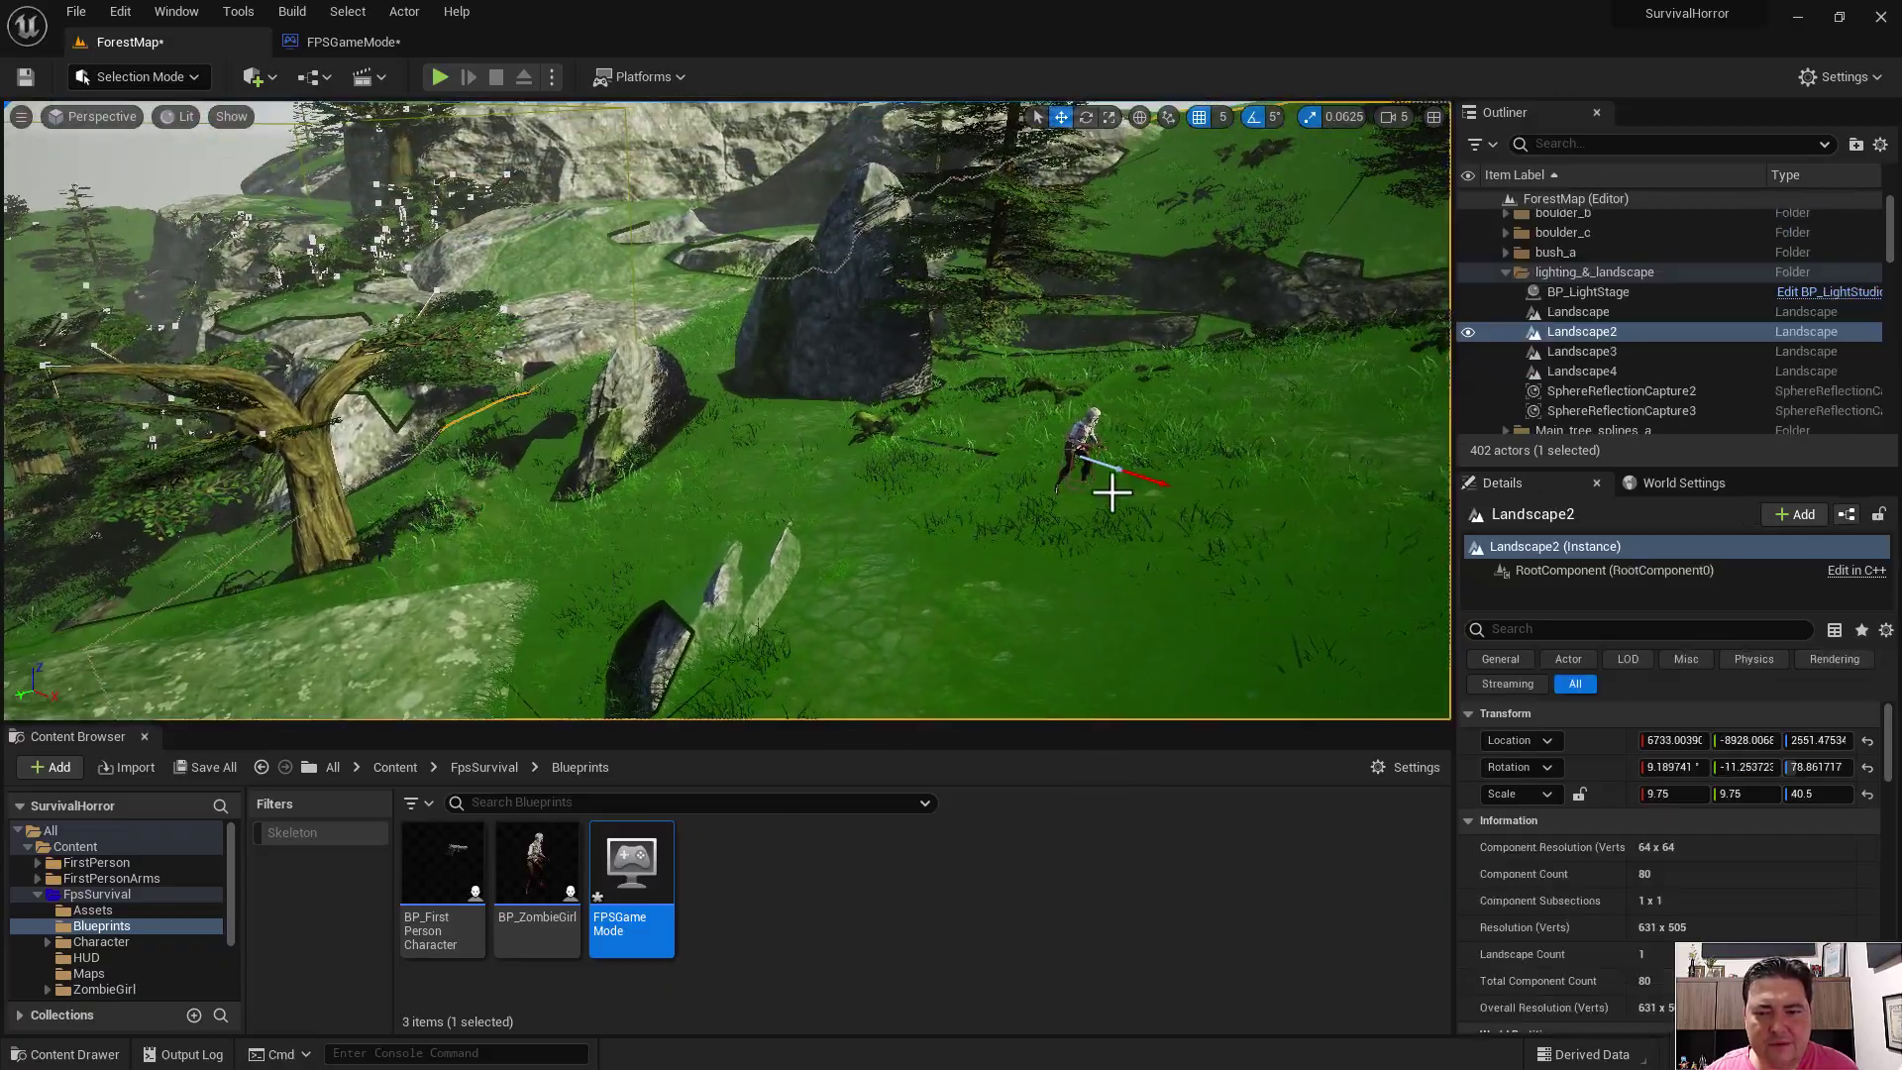
scroll(1116, 473, down, 3)
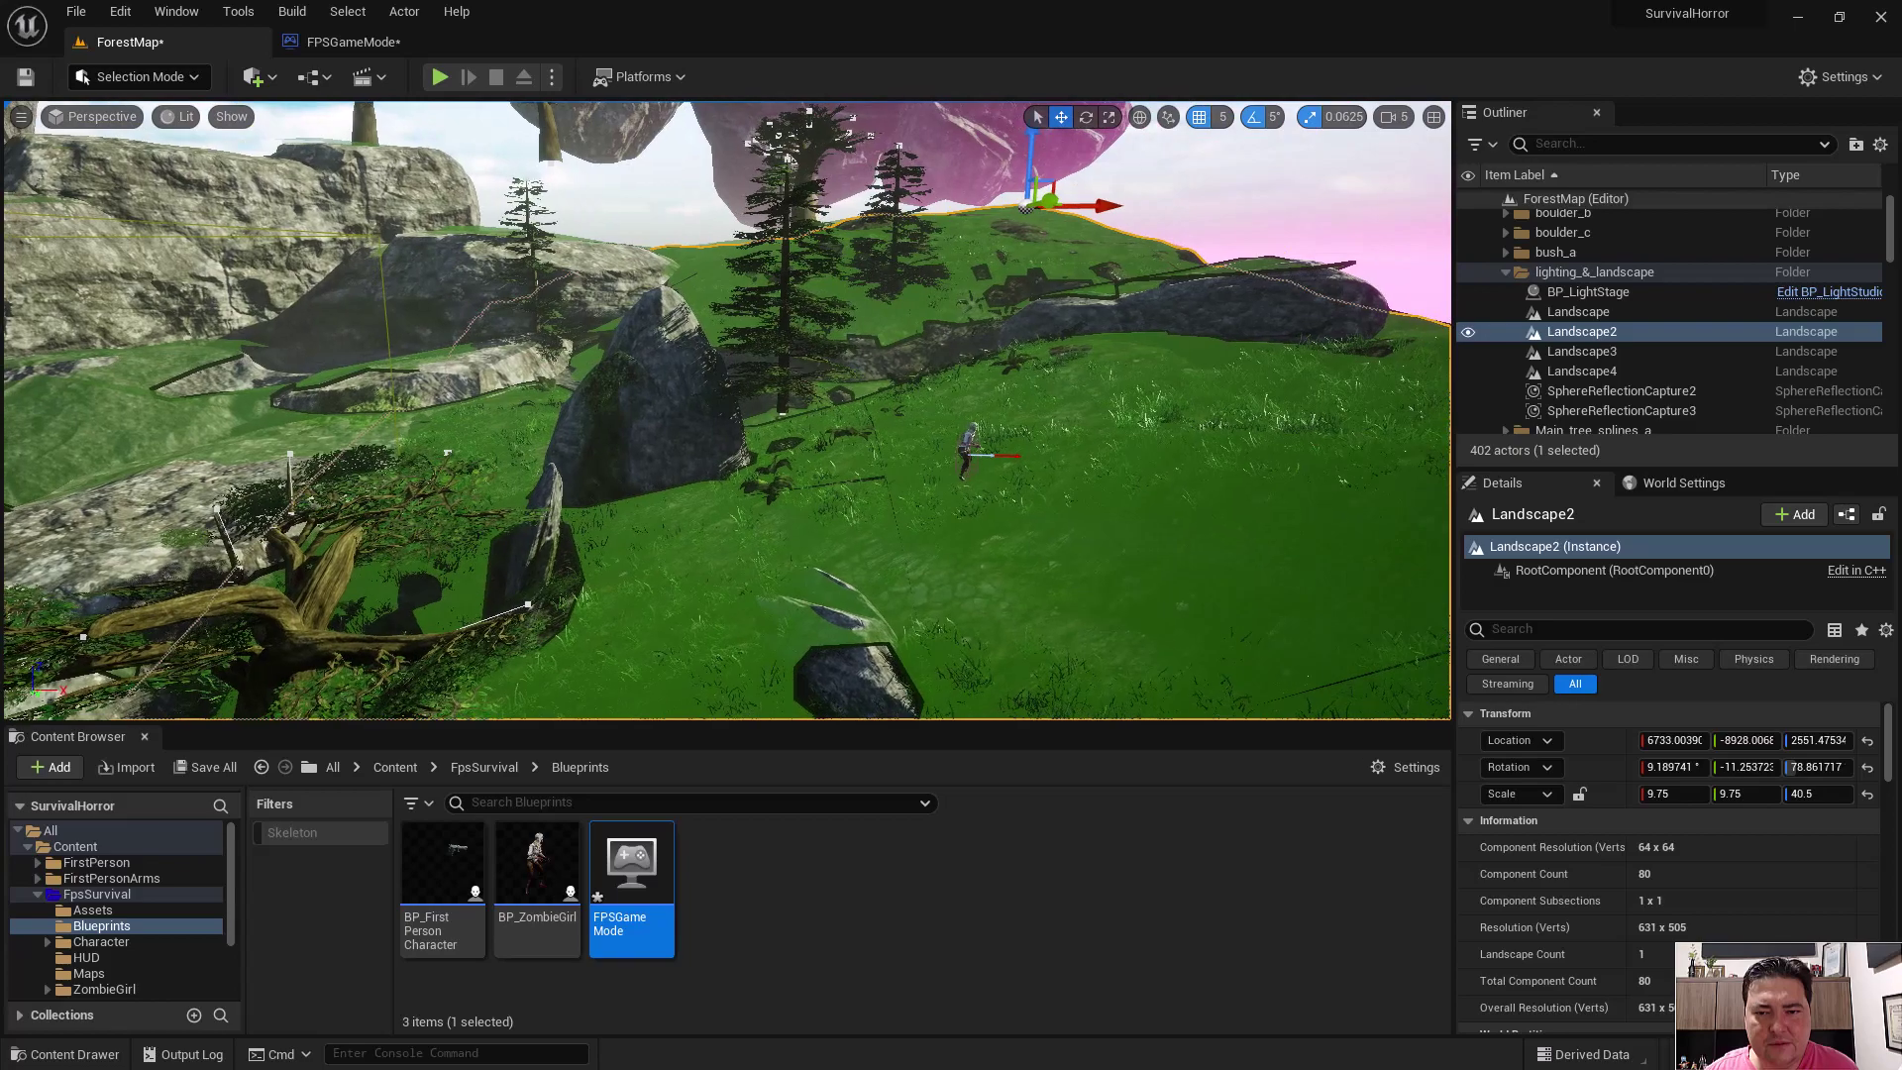
click(970, 447)
drag(1055, 458, 837, 472)
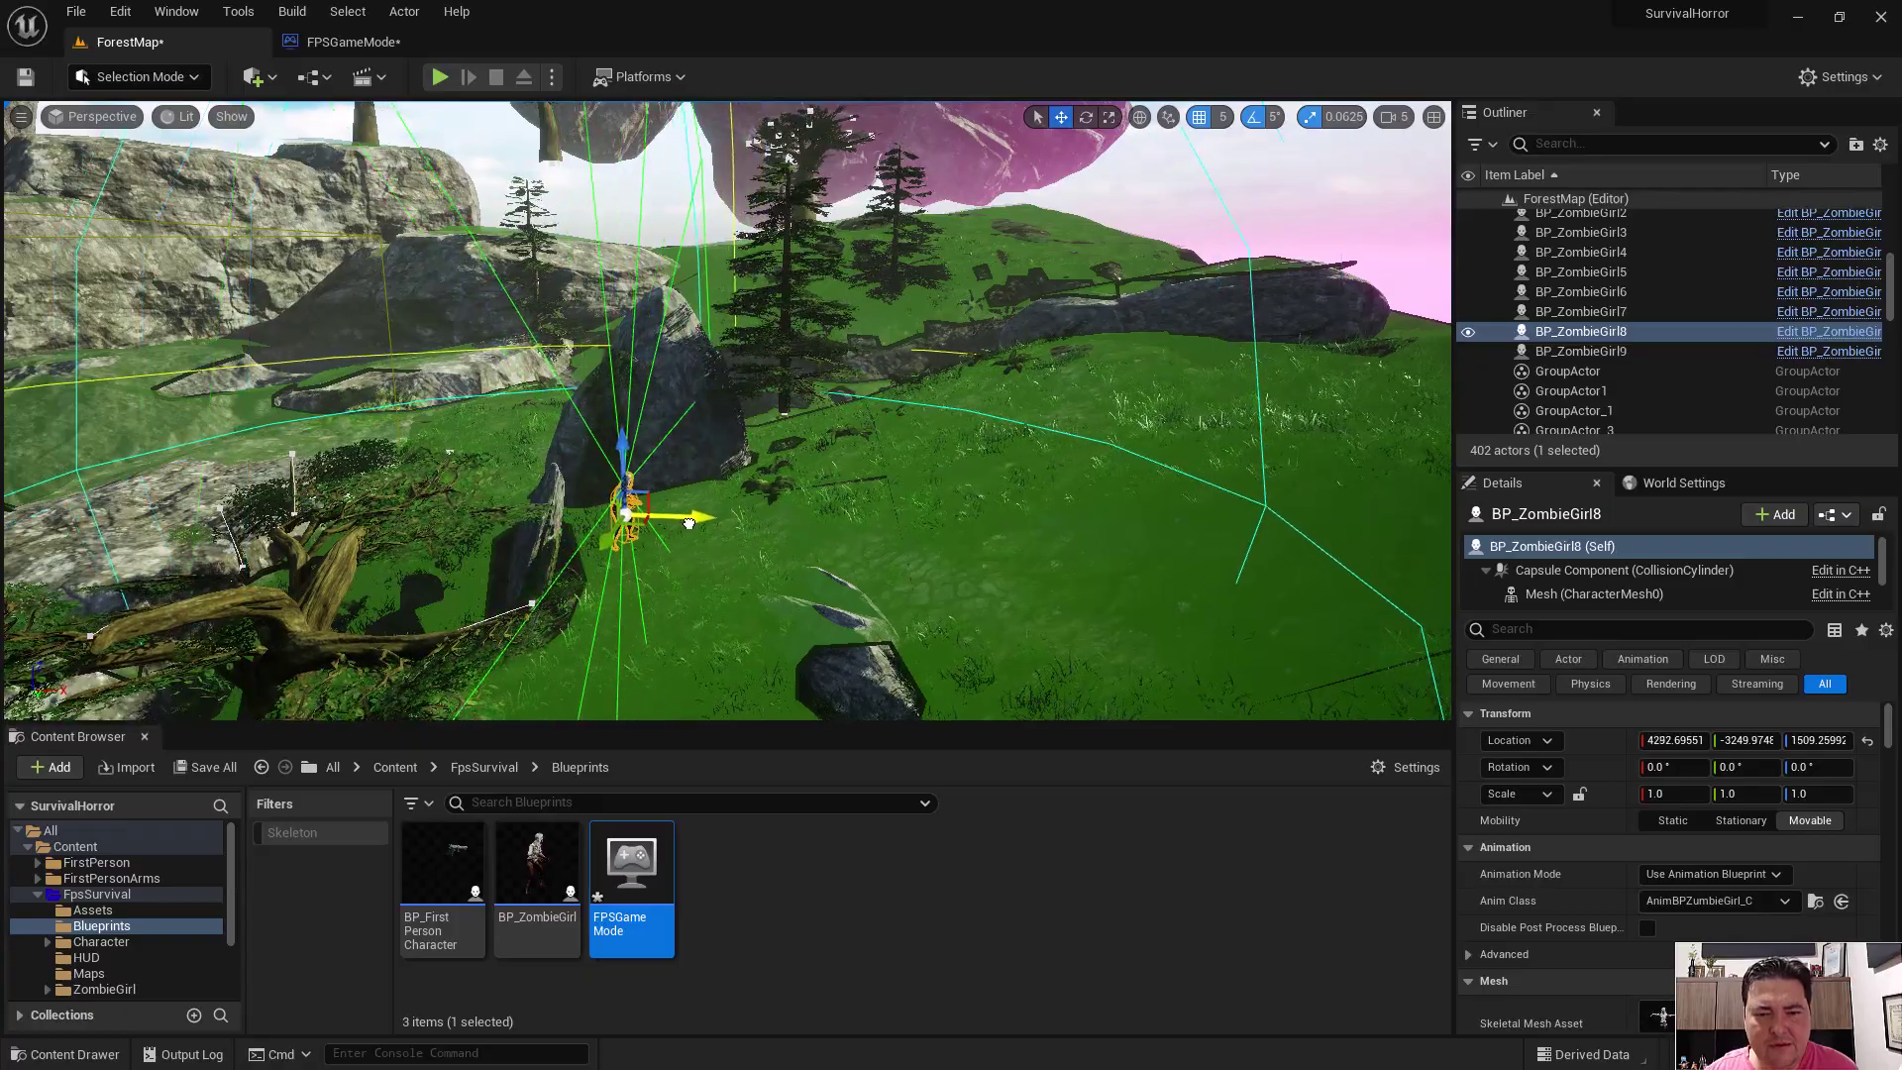
- Settle BP_ZombieGirl8 on the grass at about 4292.7, -3869.97, 1324.26 and copy its location
right_drag(688, 523, 689, 523)
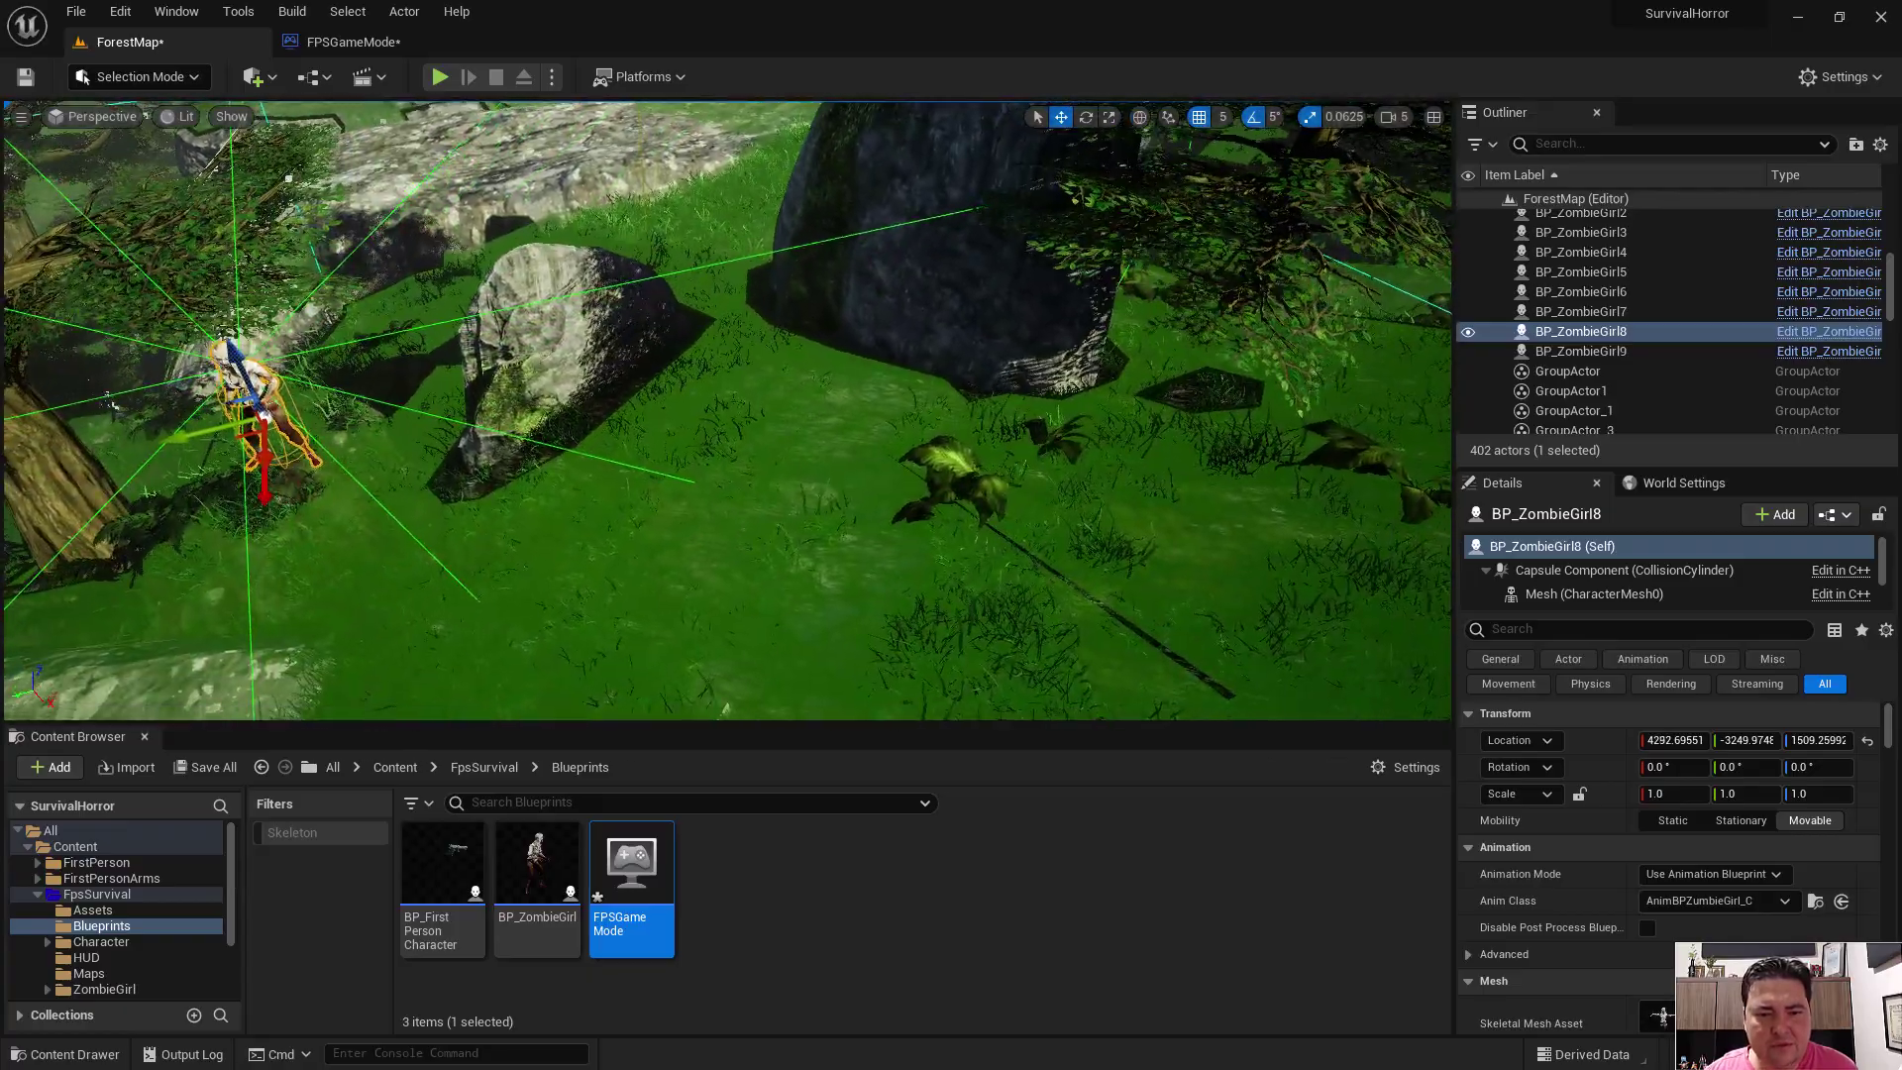
key(f)
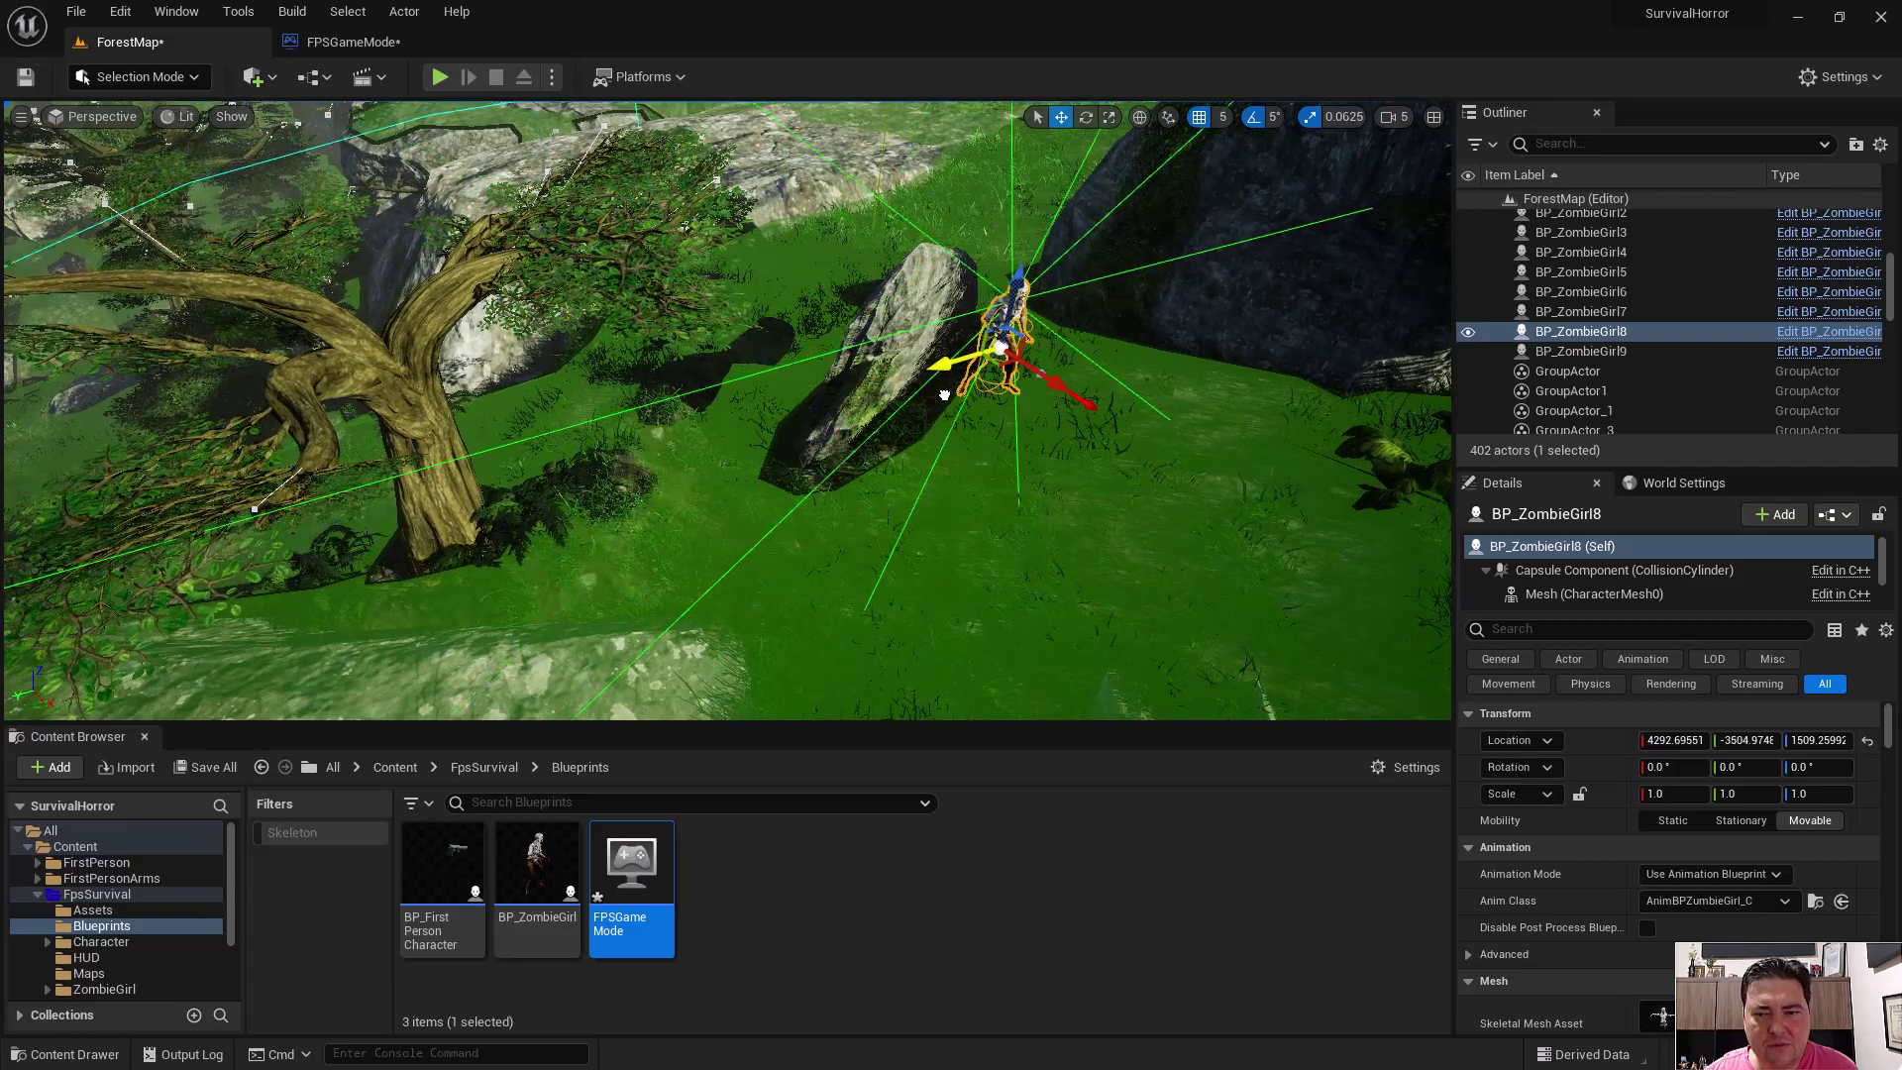
drag(944, 396, 1190, 322)
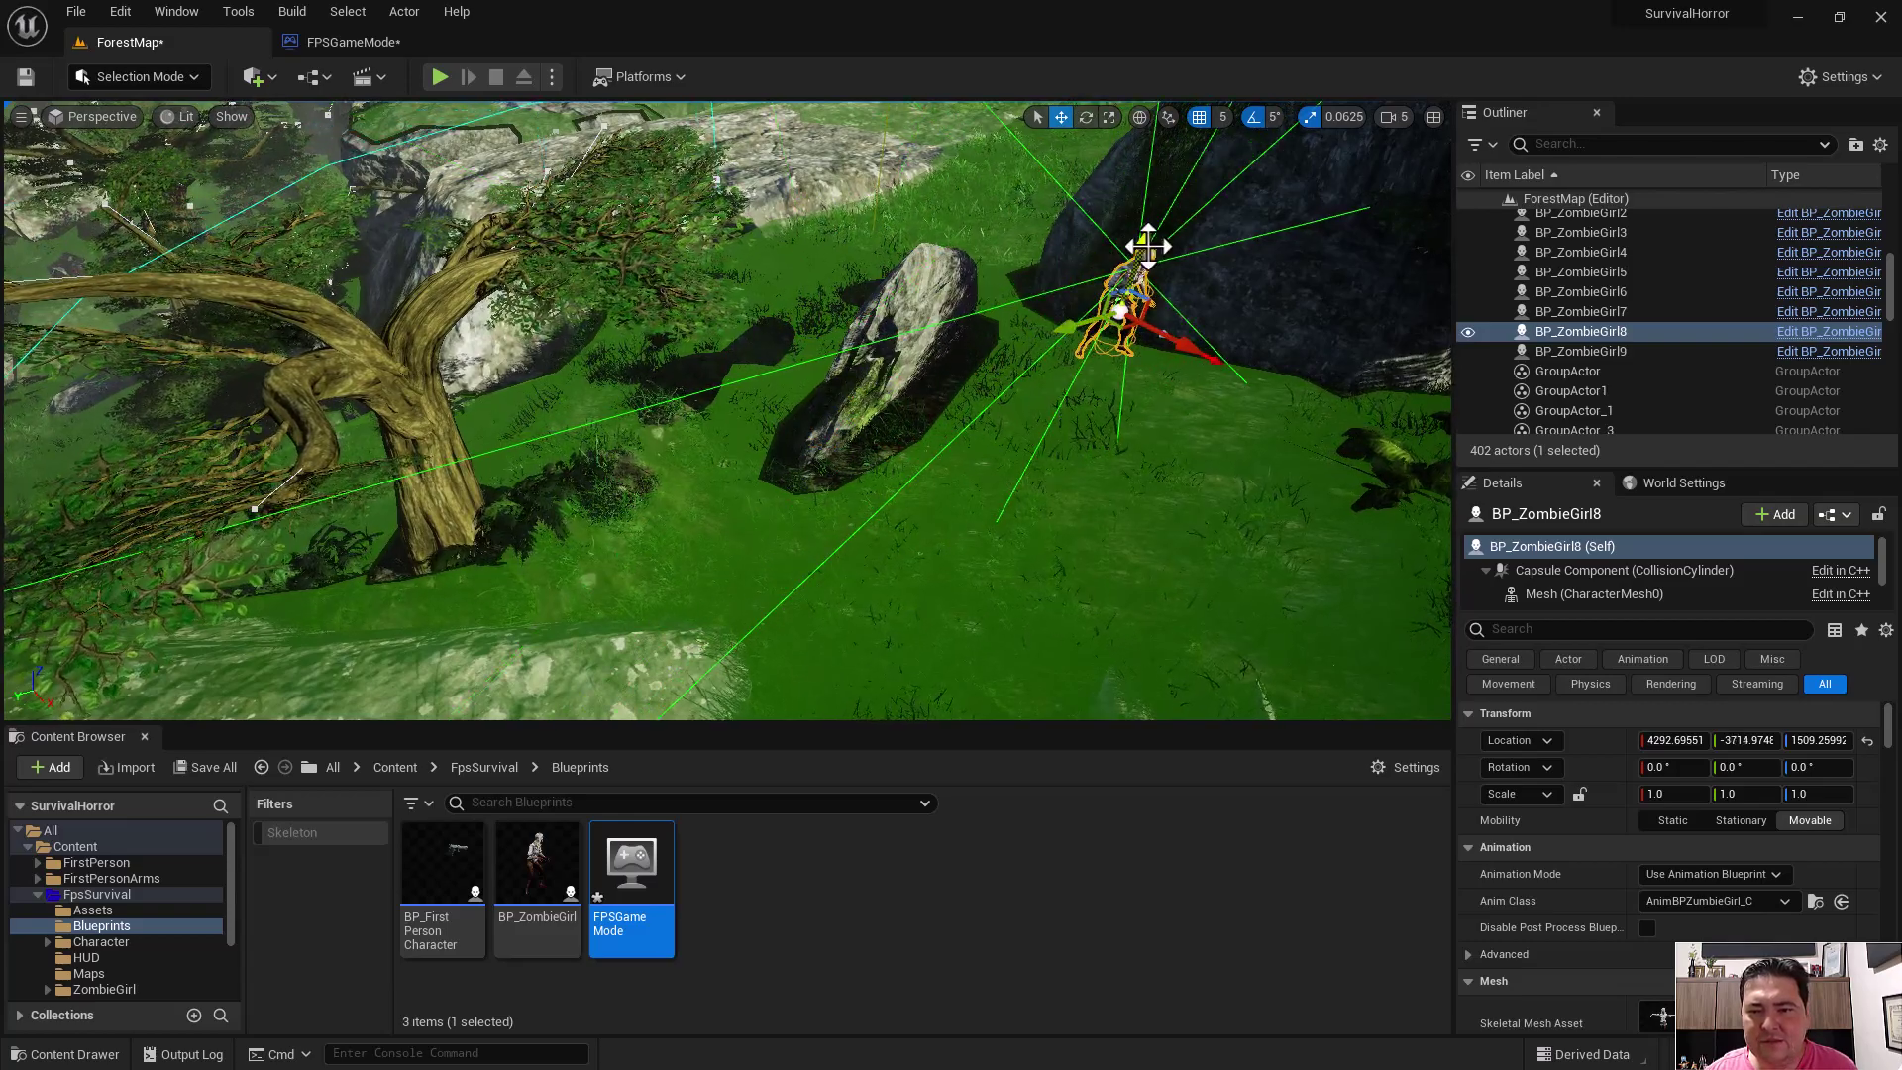
drag(1147, 245, 1113, 382)
right_drag(1180, 479, 783, 466)
mouse_move(783, 474)
mouse_down()
mouse_move(763, 481)
mouse_move(898, 319)
mouse_up()
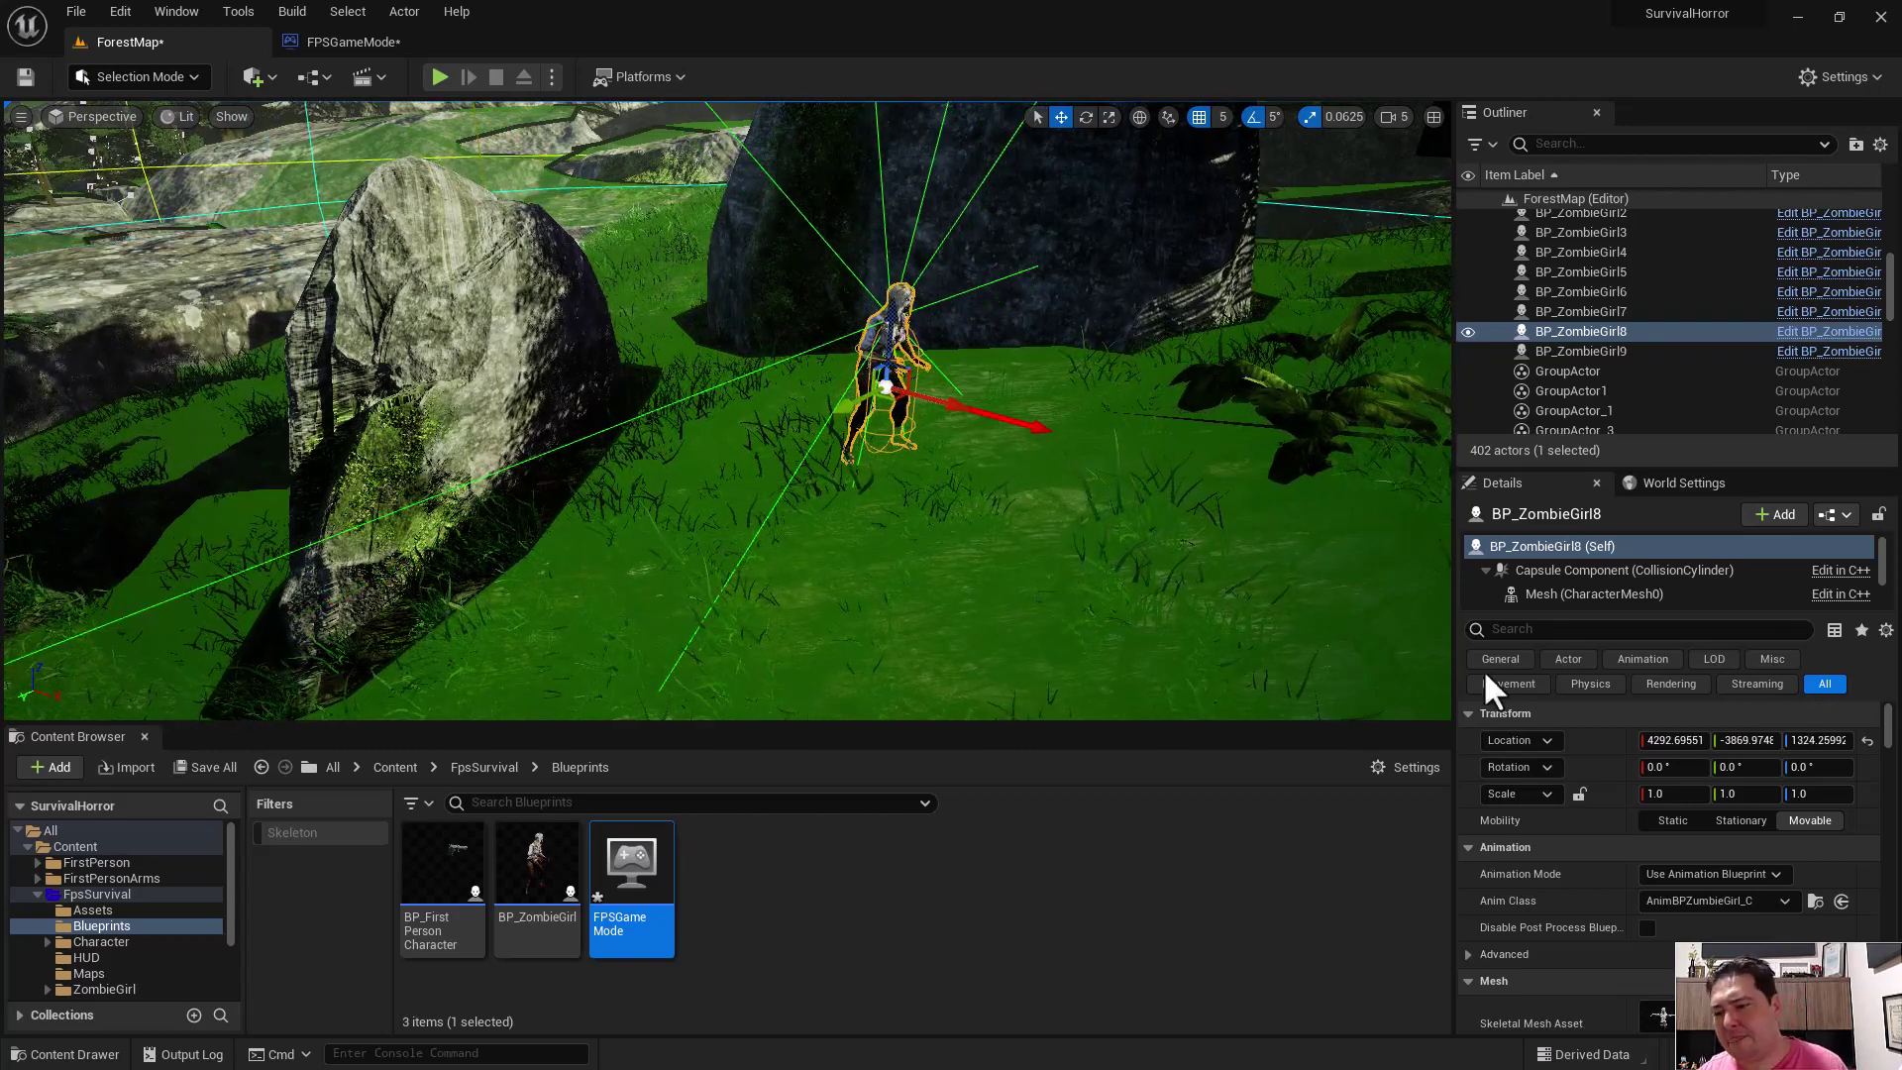
right_click(1600, 734)
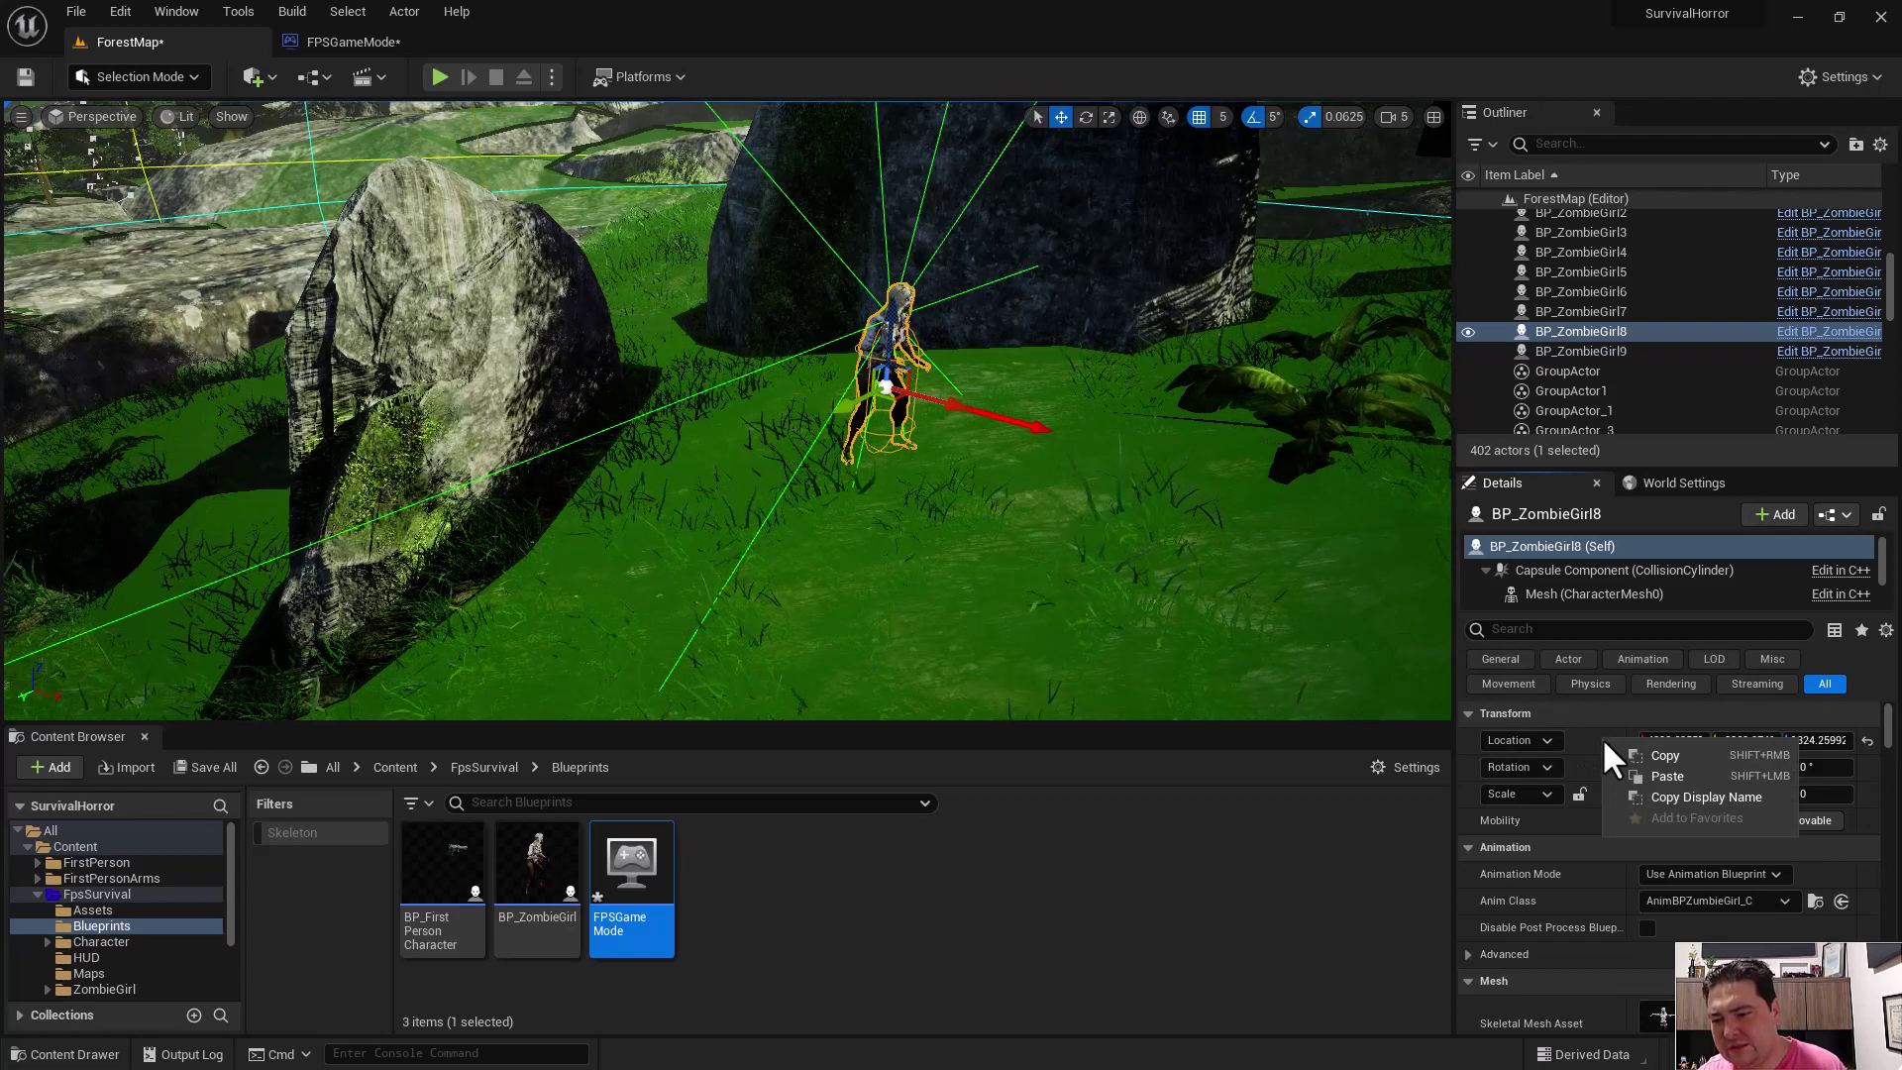
click(1650, 750)
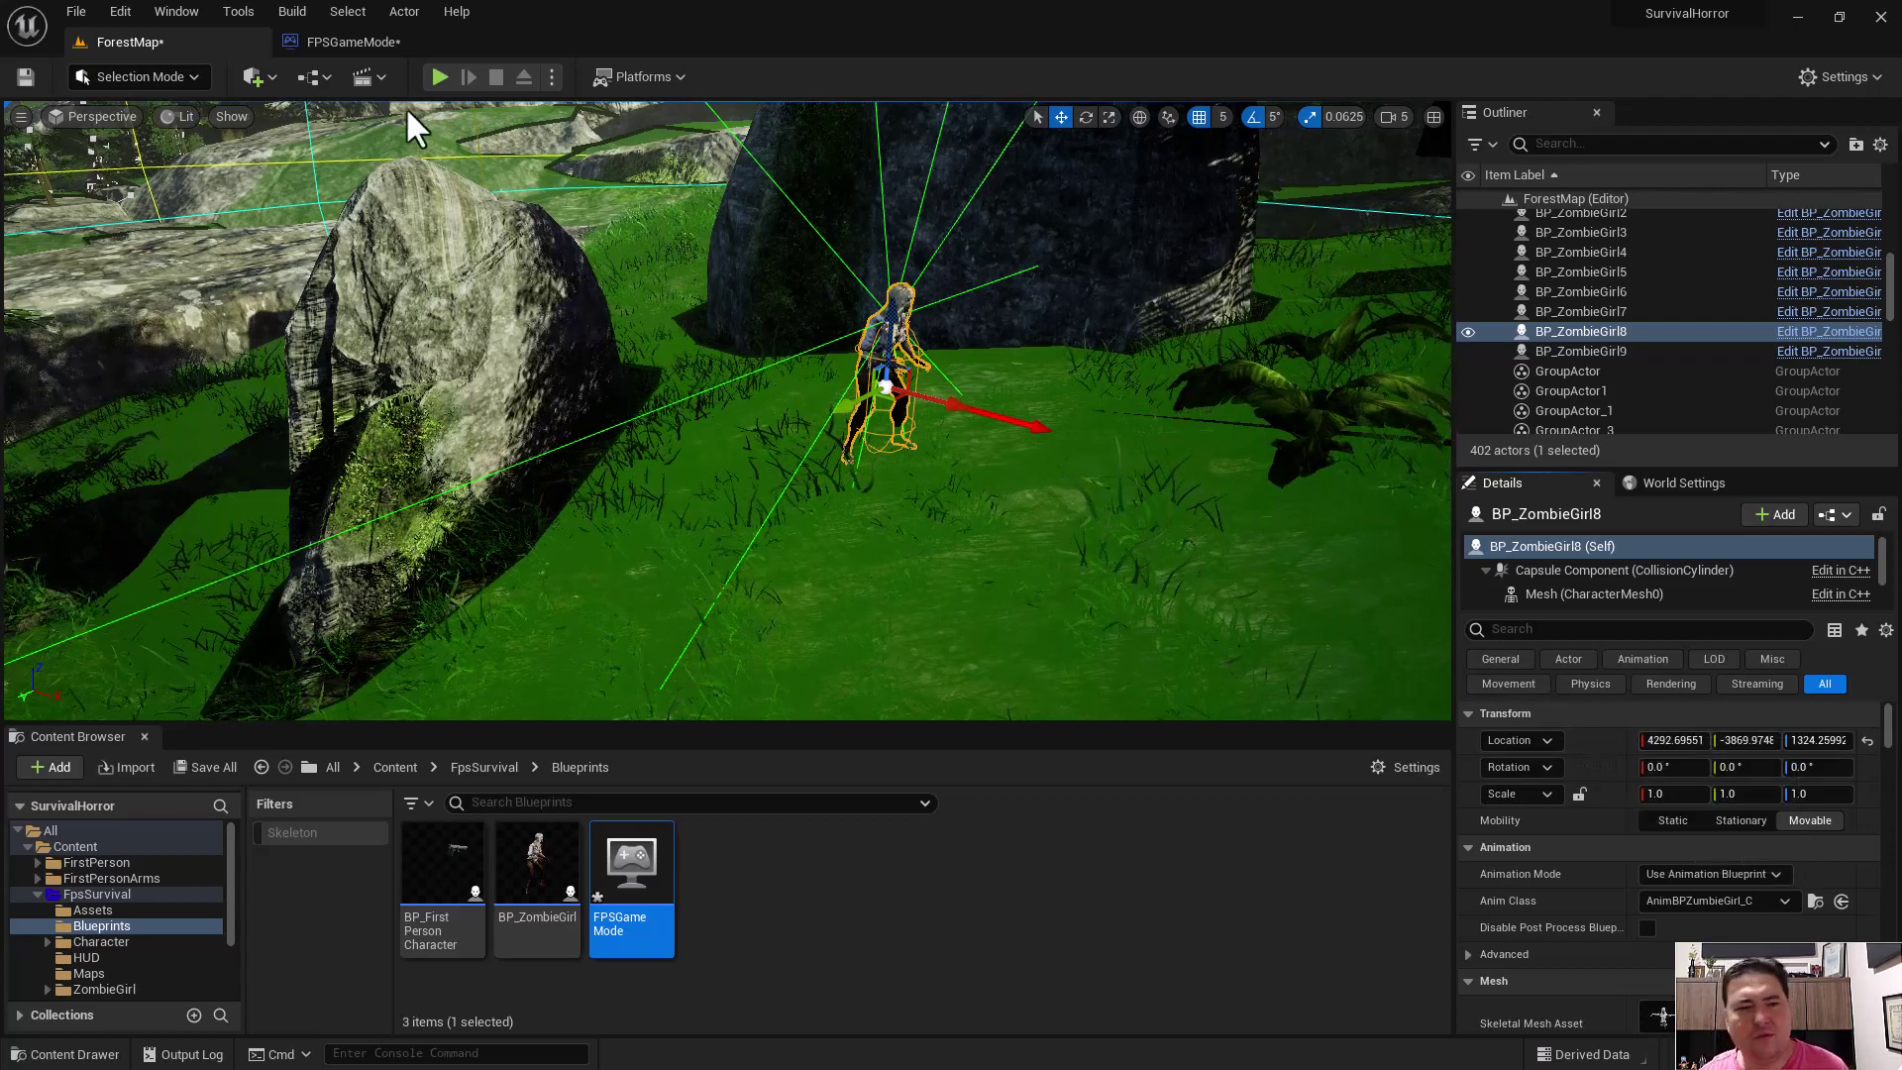
- Paste the copied zombie position into SpawnPoint2's default location (4292.7, -3869.97, 1324.26)
click(329, 37)
click(56, 842)
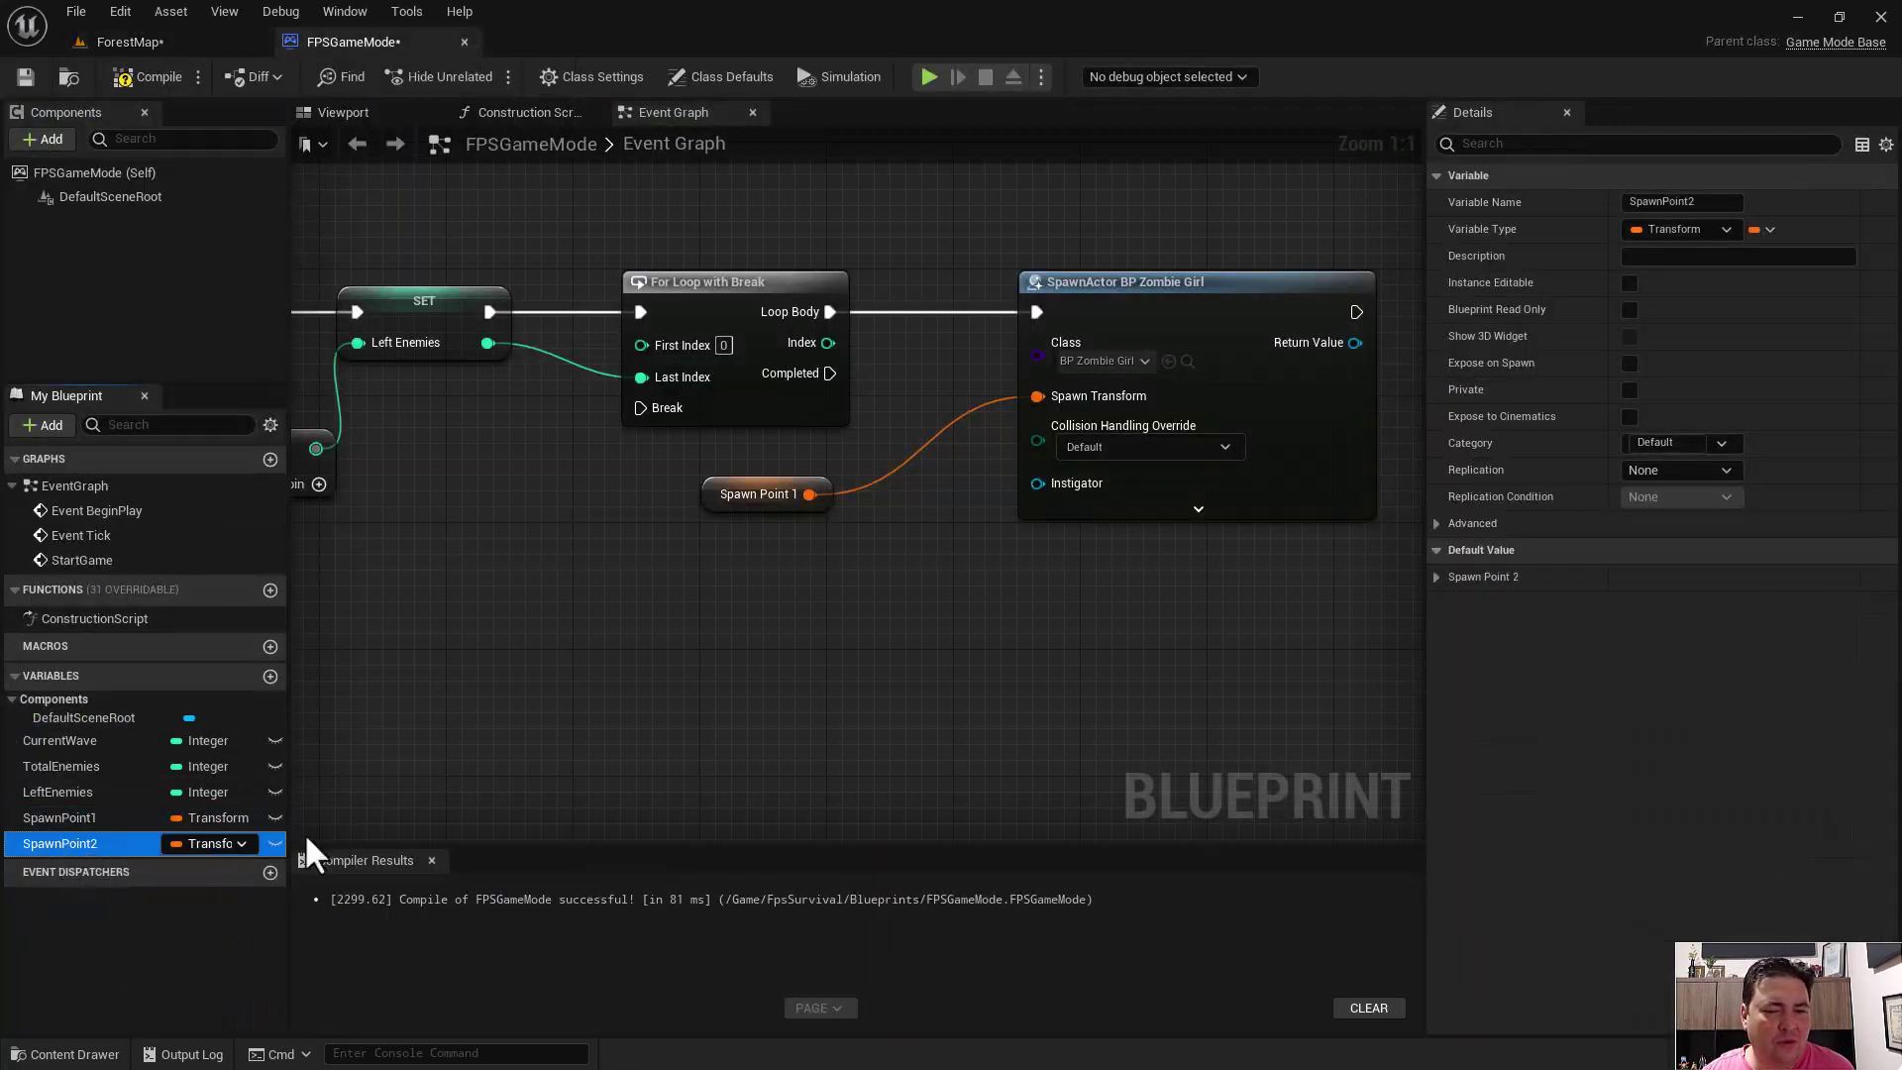
right_click(1560, 602)
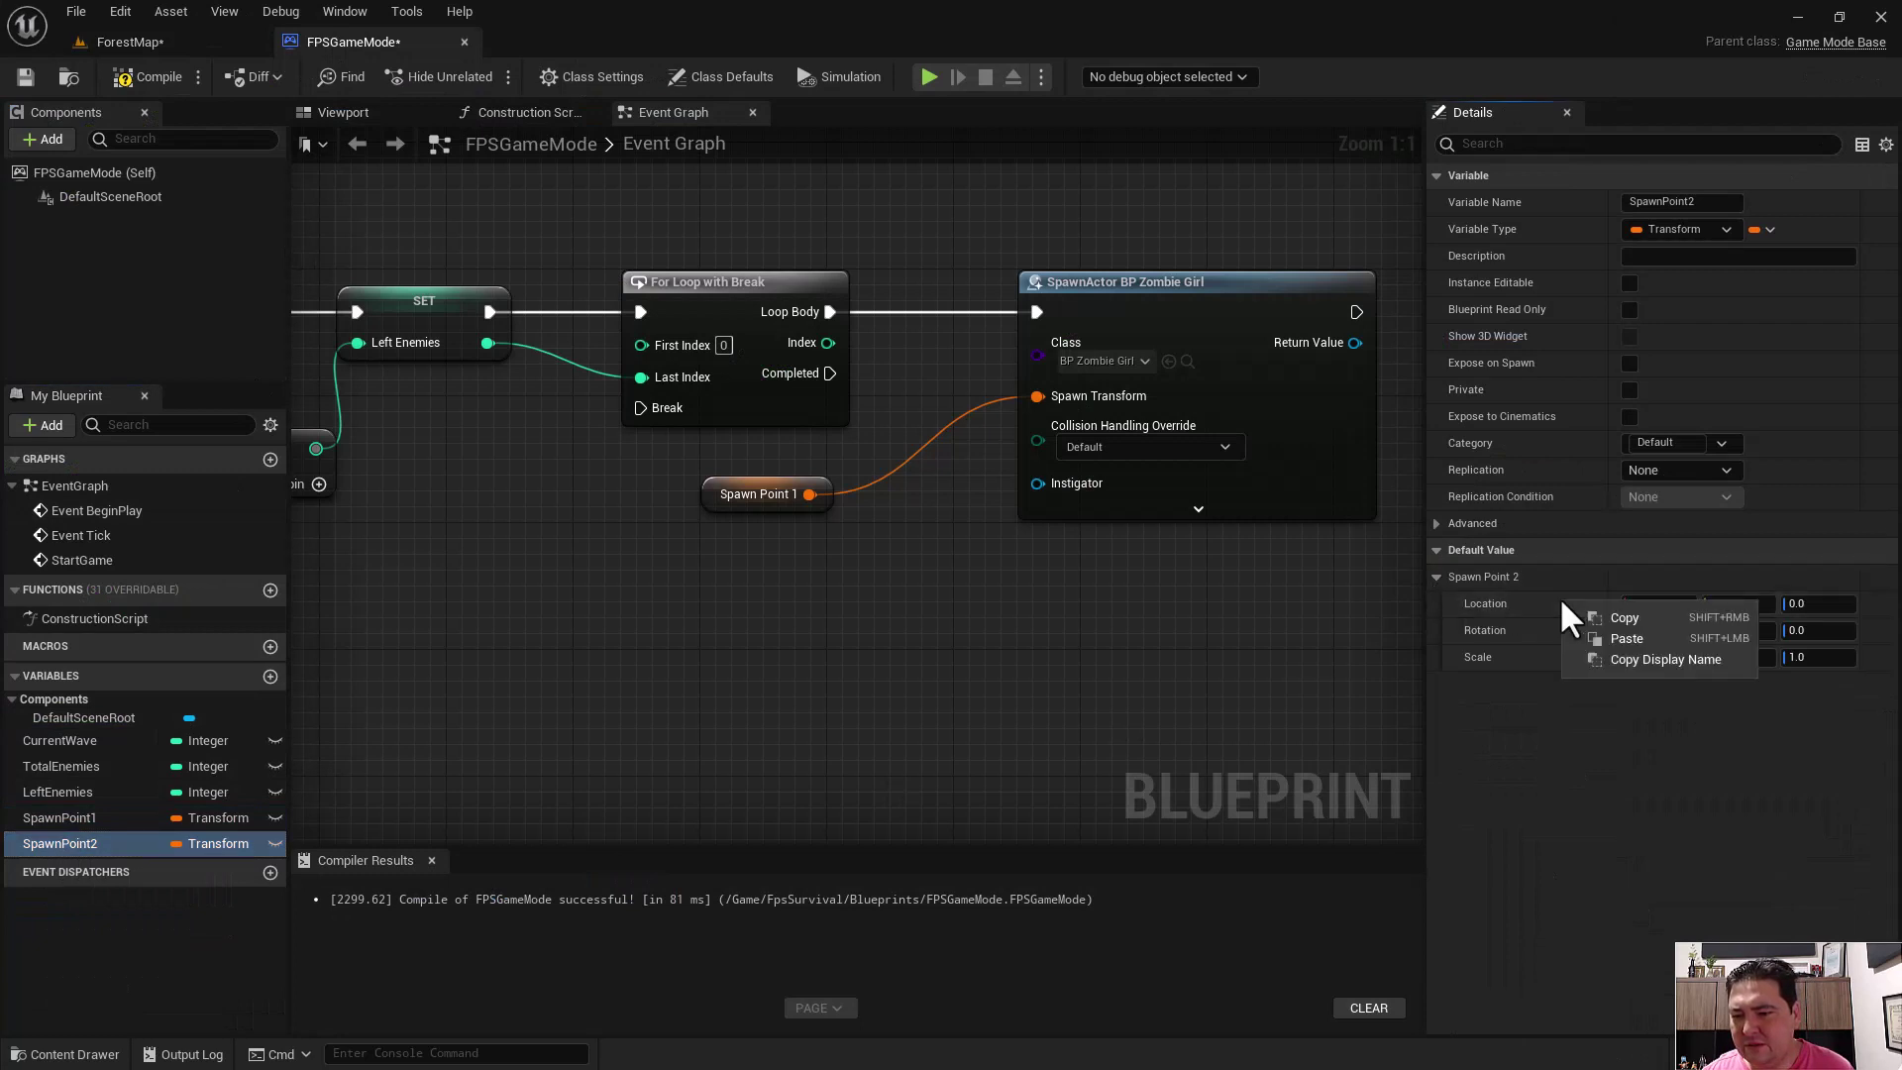
click(1615, 639)
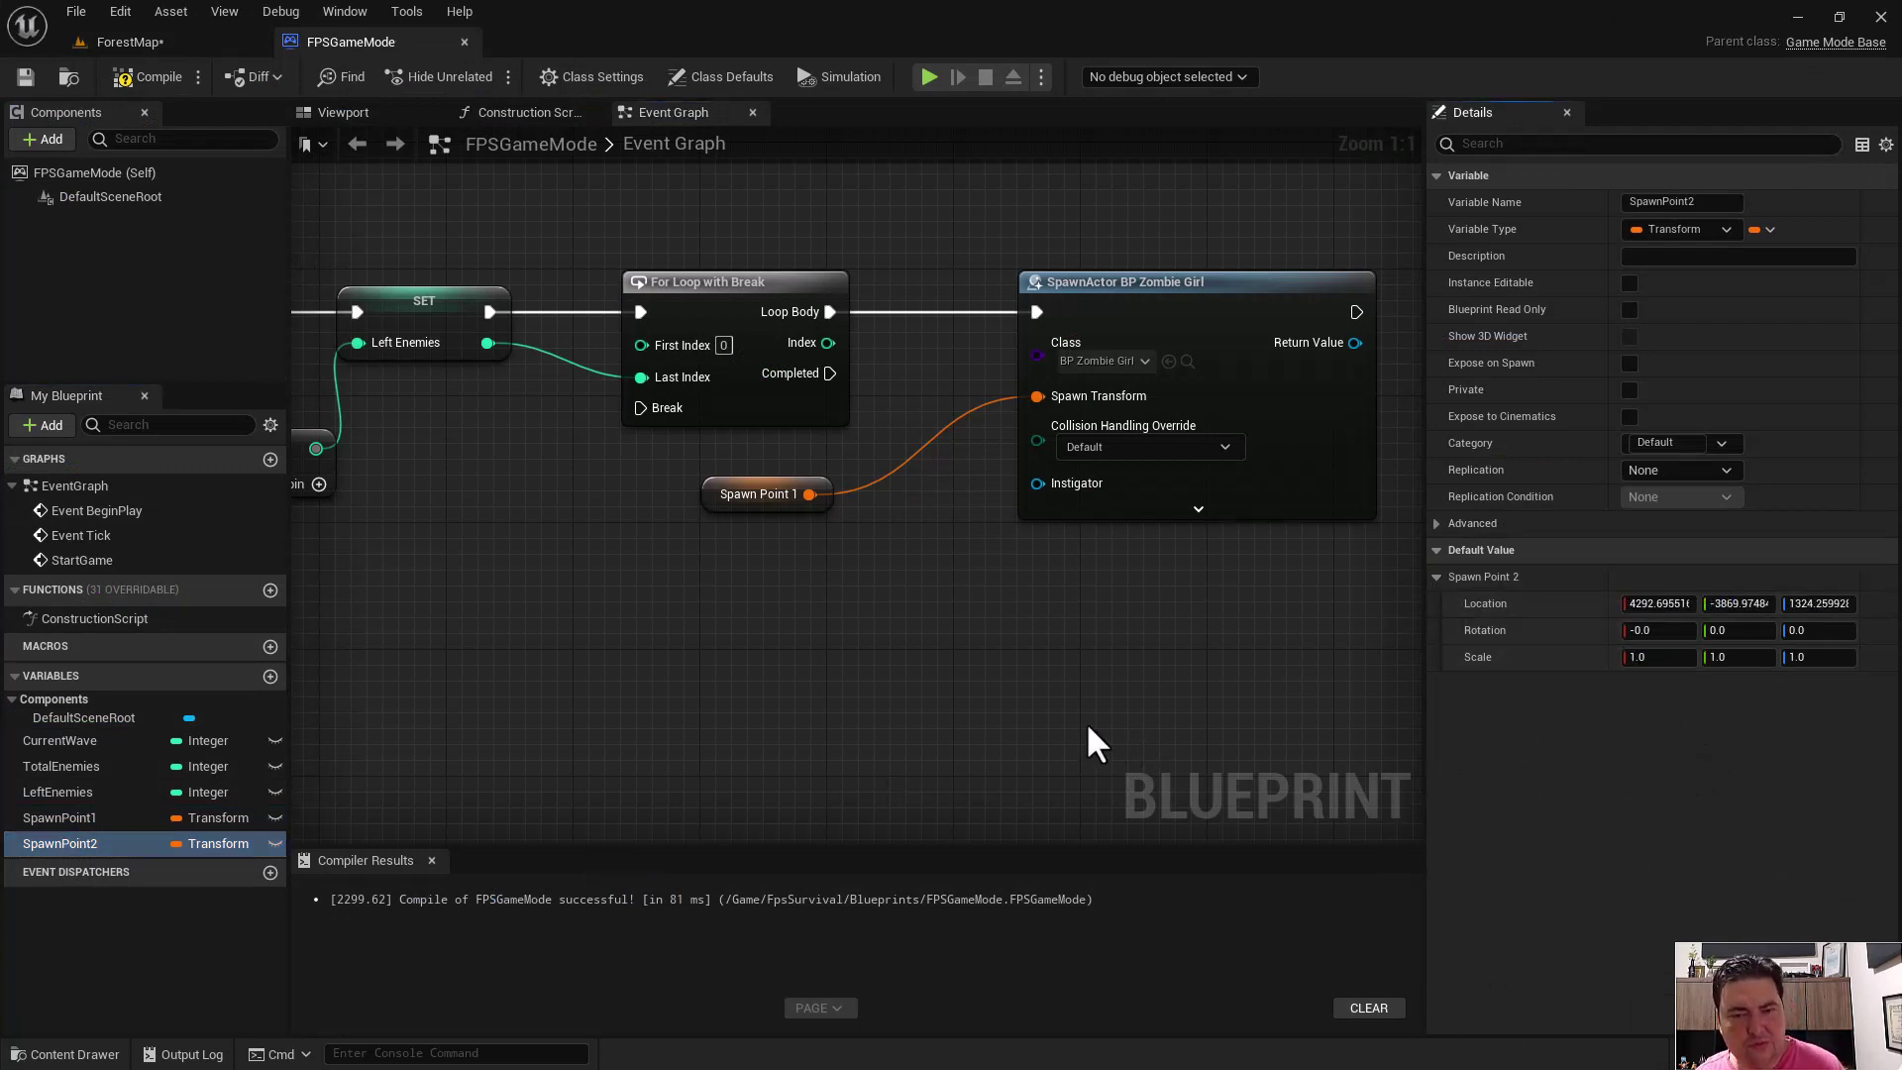
click(180, 36)
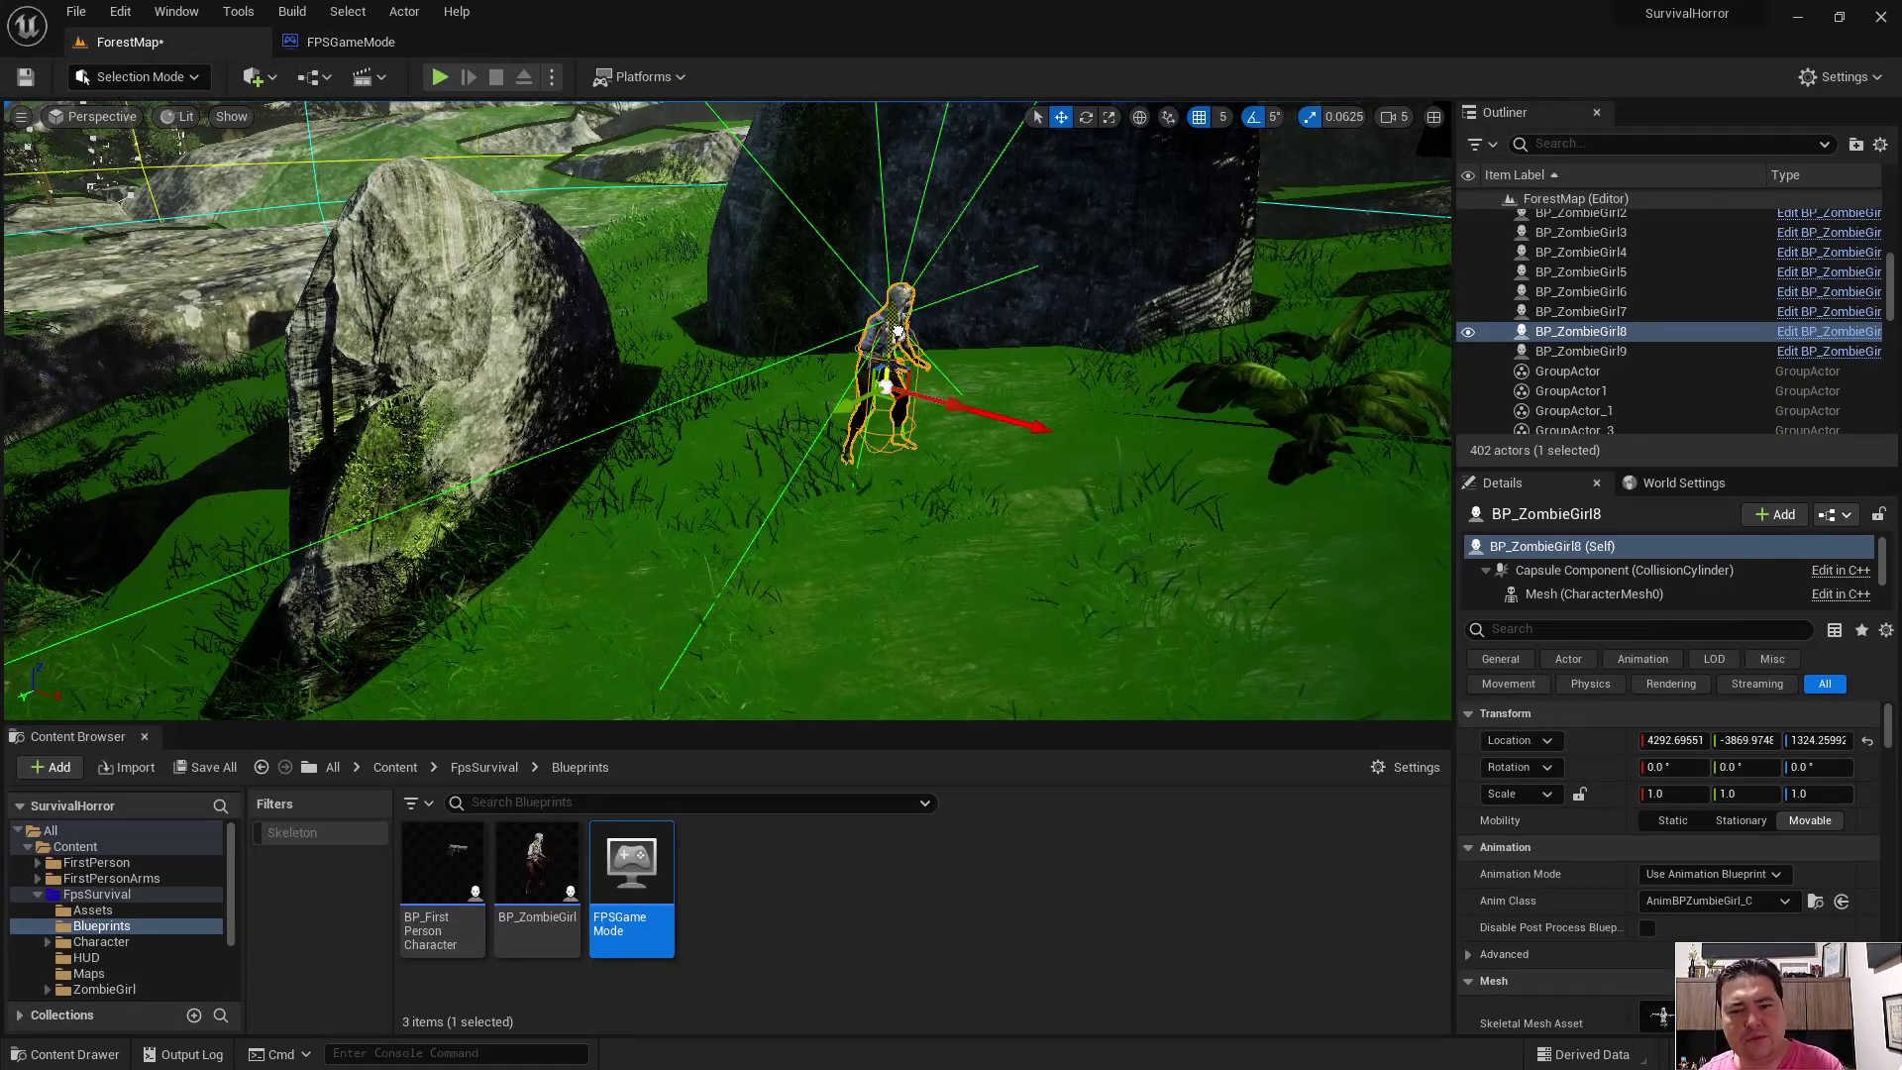
- Delete the selected zombie, the two on the grassy slope and the one beside the tree
key(Delete)
right_drag(979, 364, 951, 297)
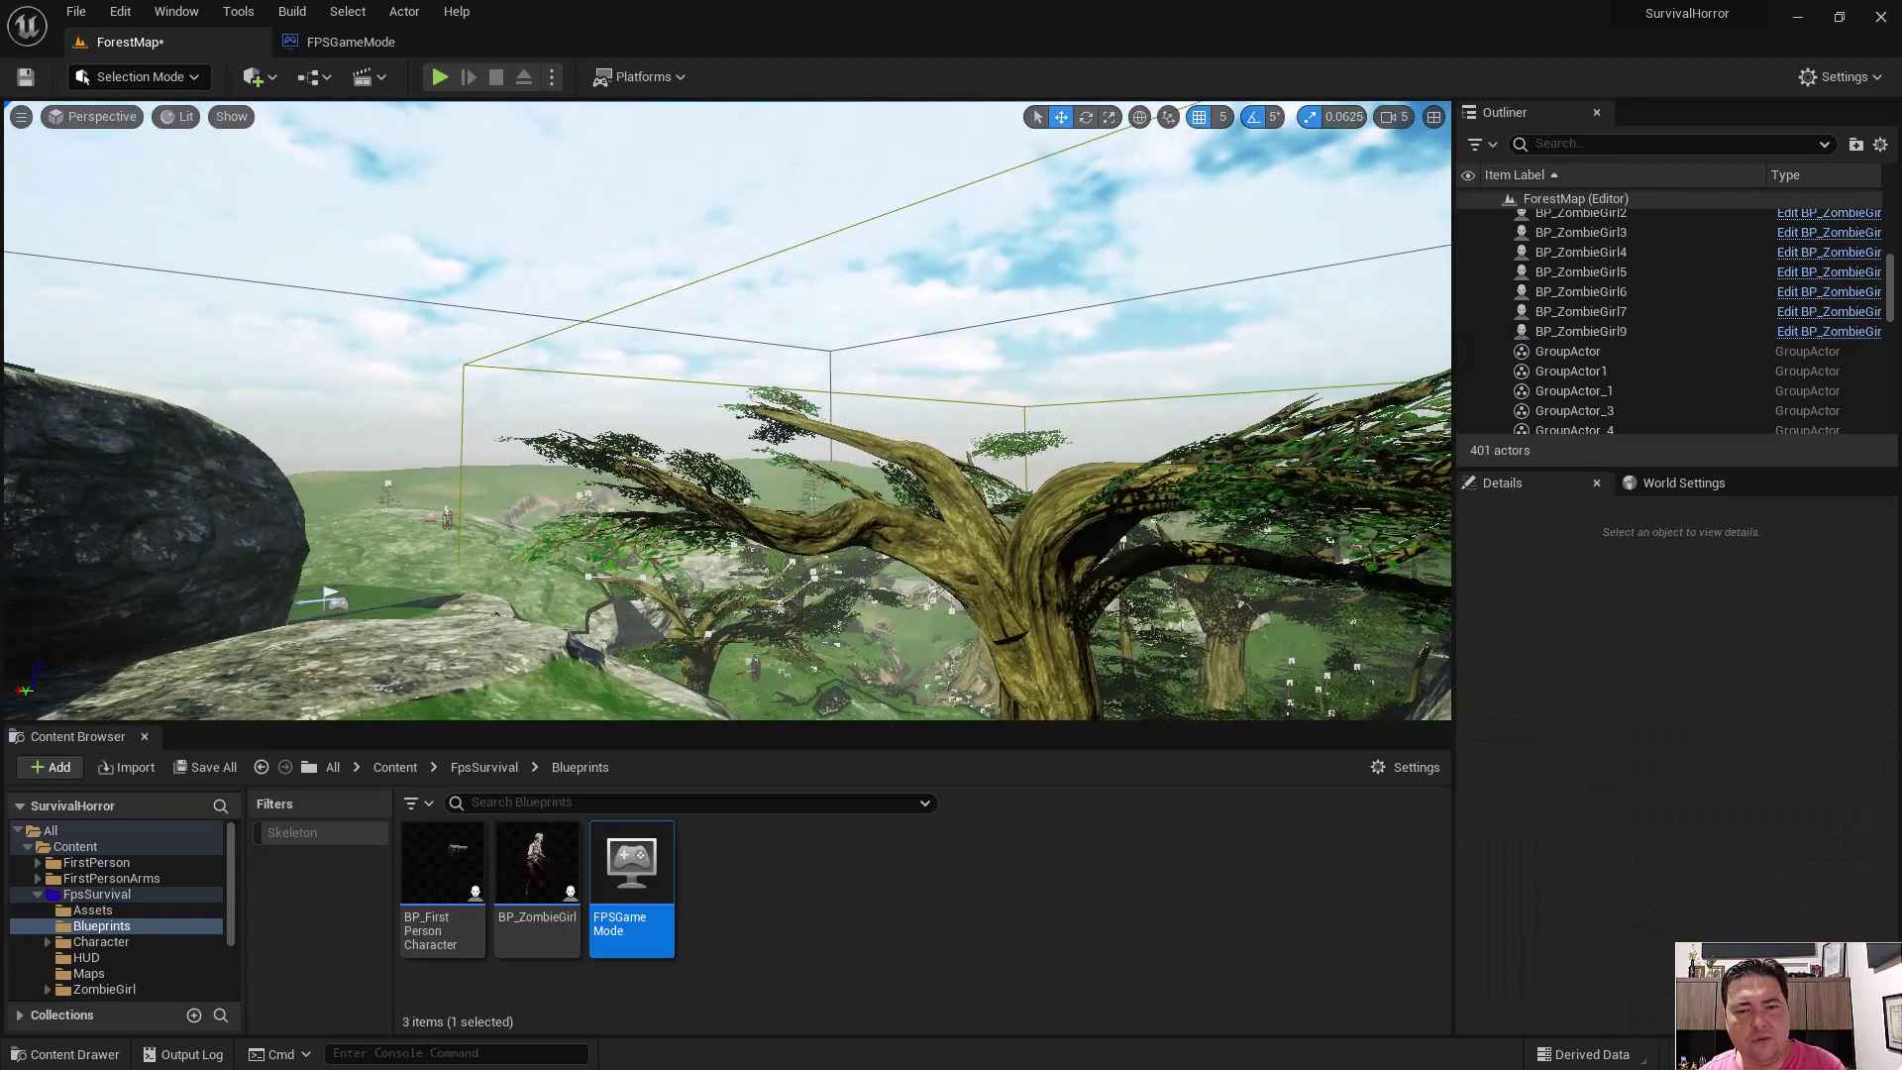
right_drag(750, 416, 750, 487)
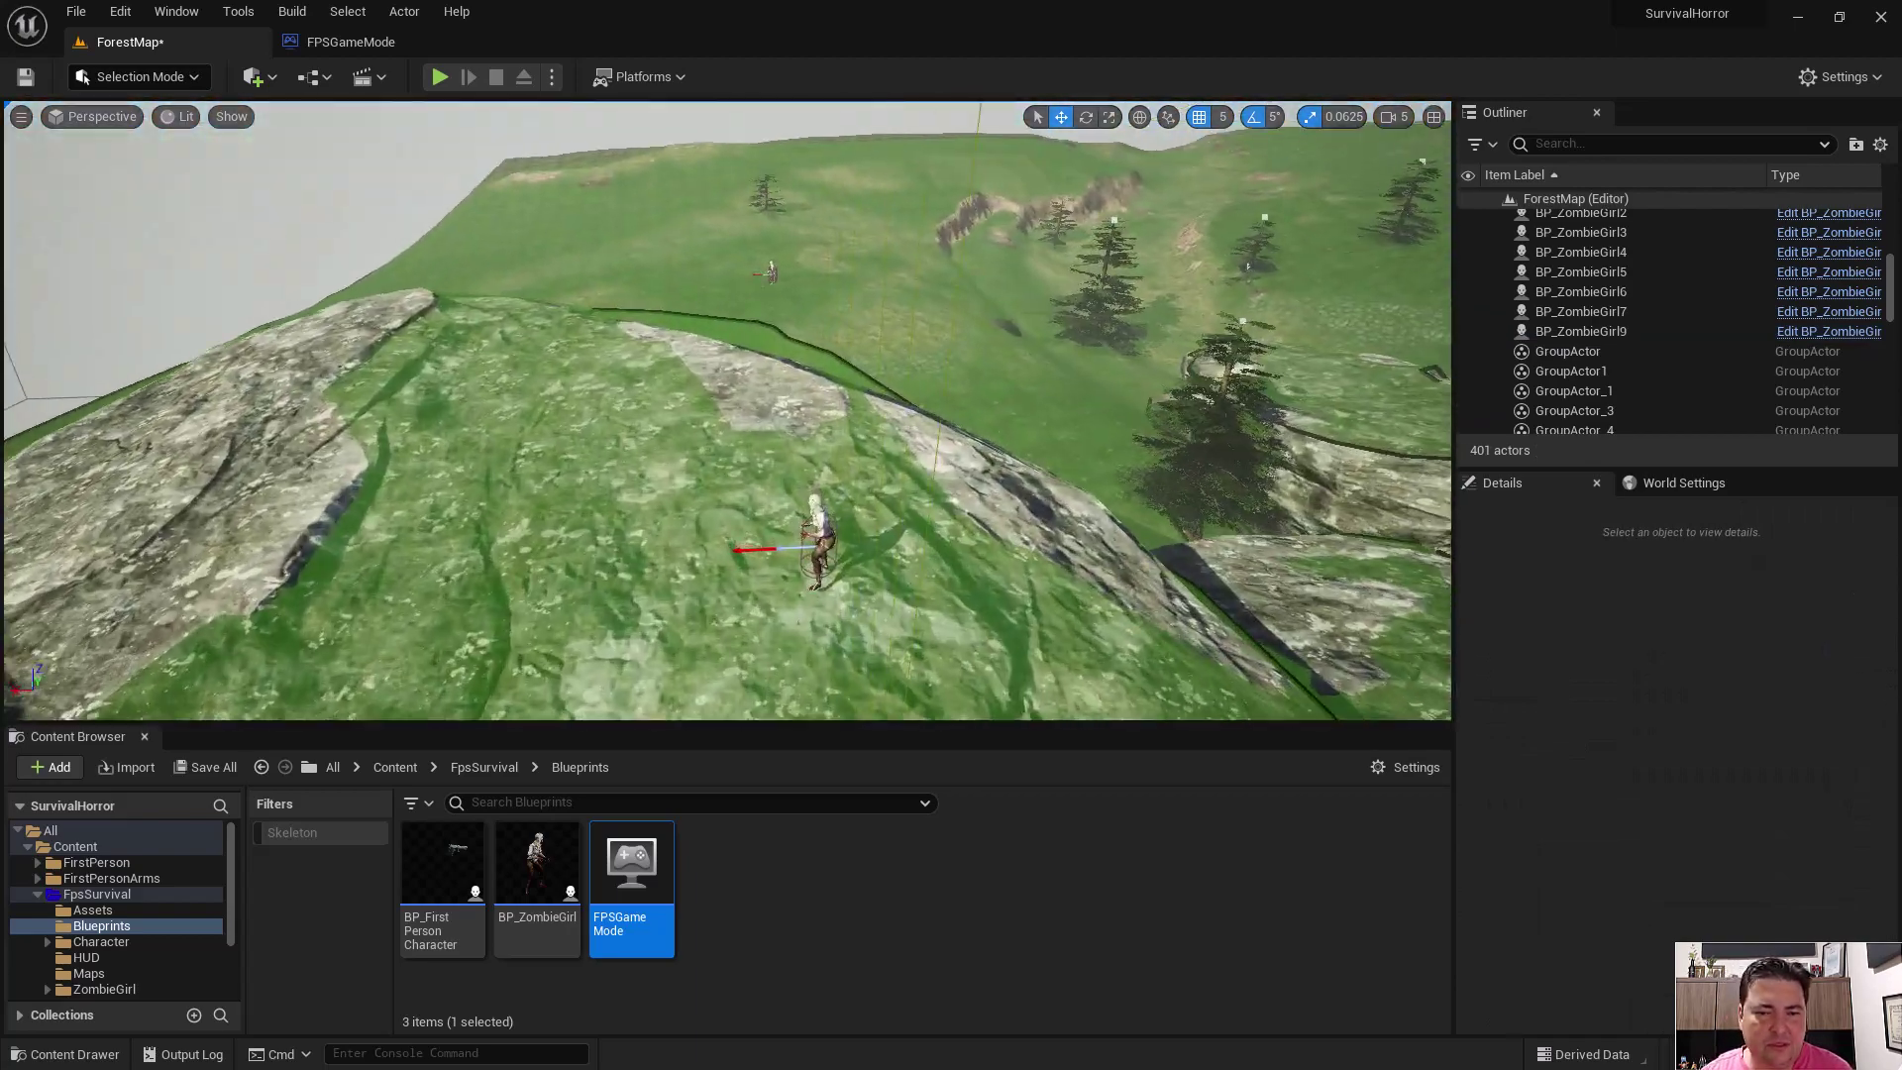
click(850, 594)
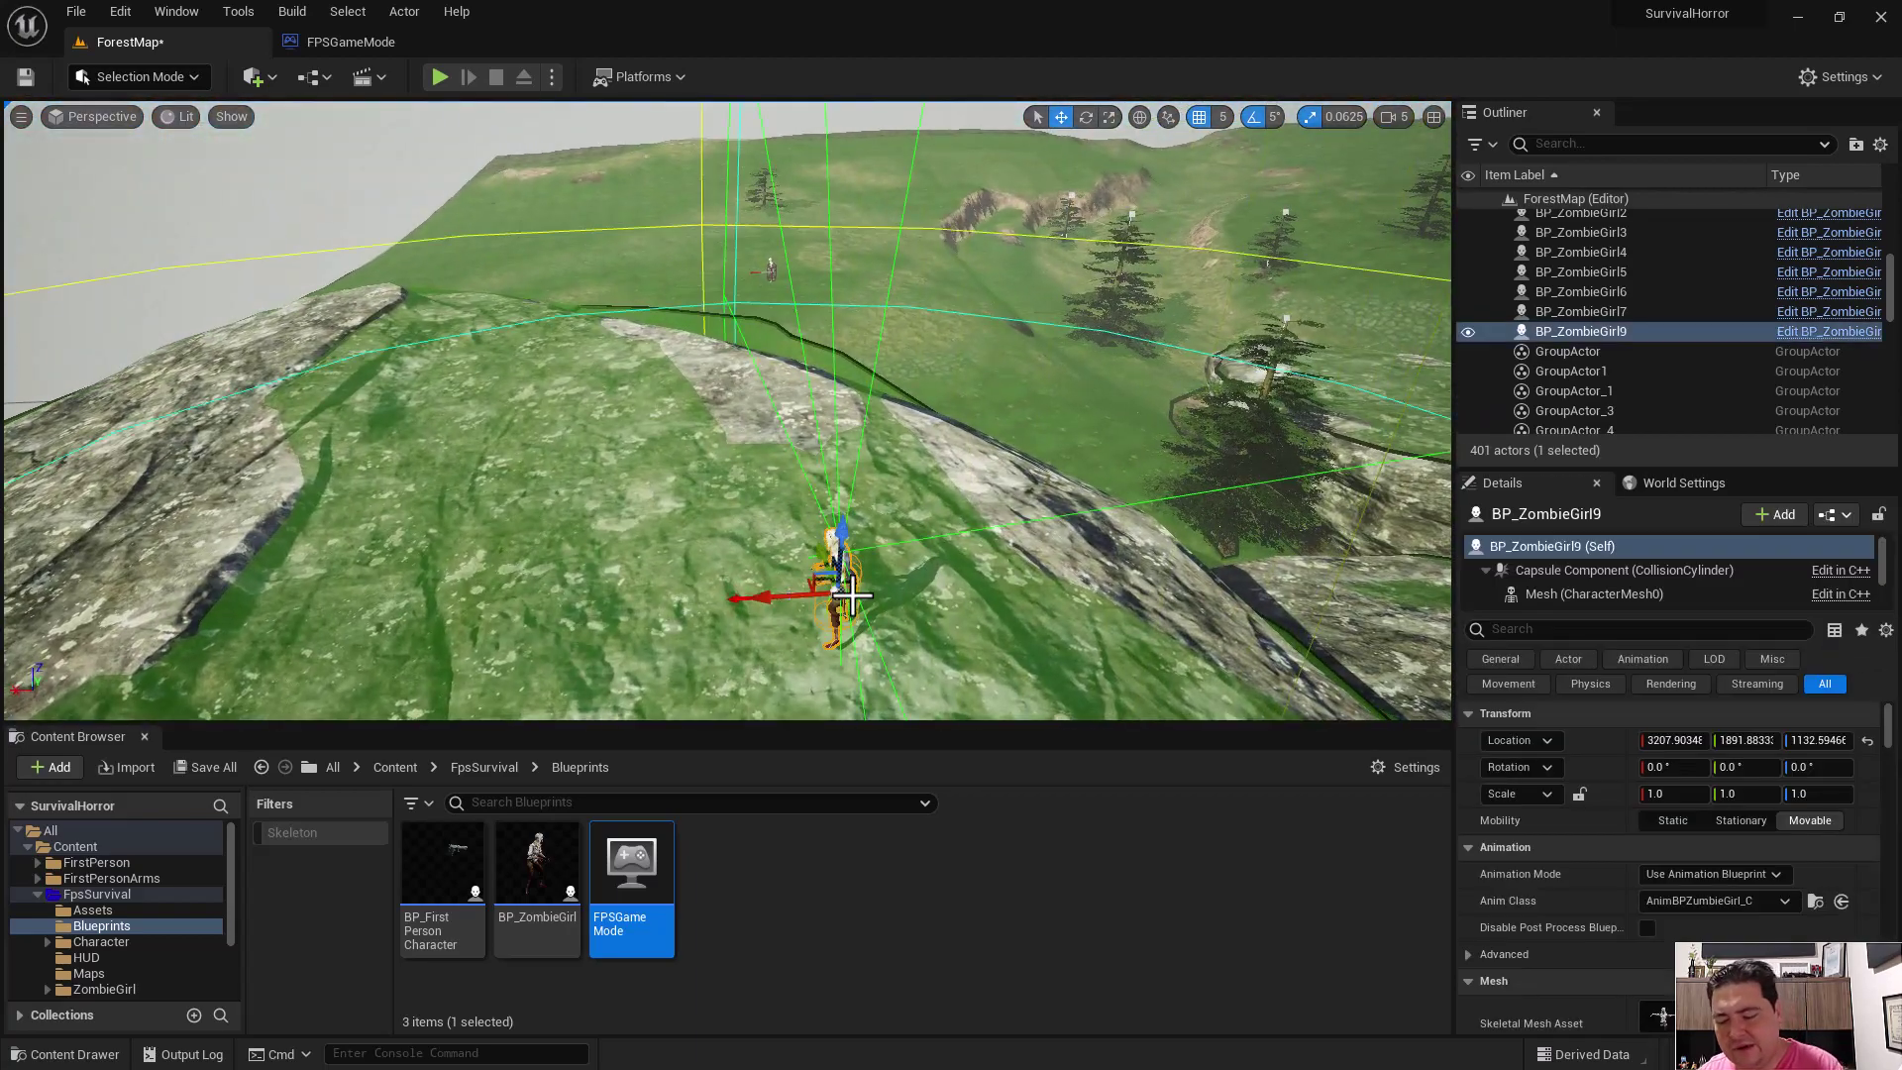
key(Delete)
click(771, 270)
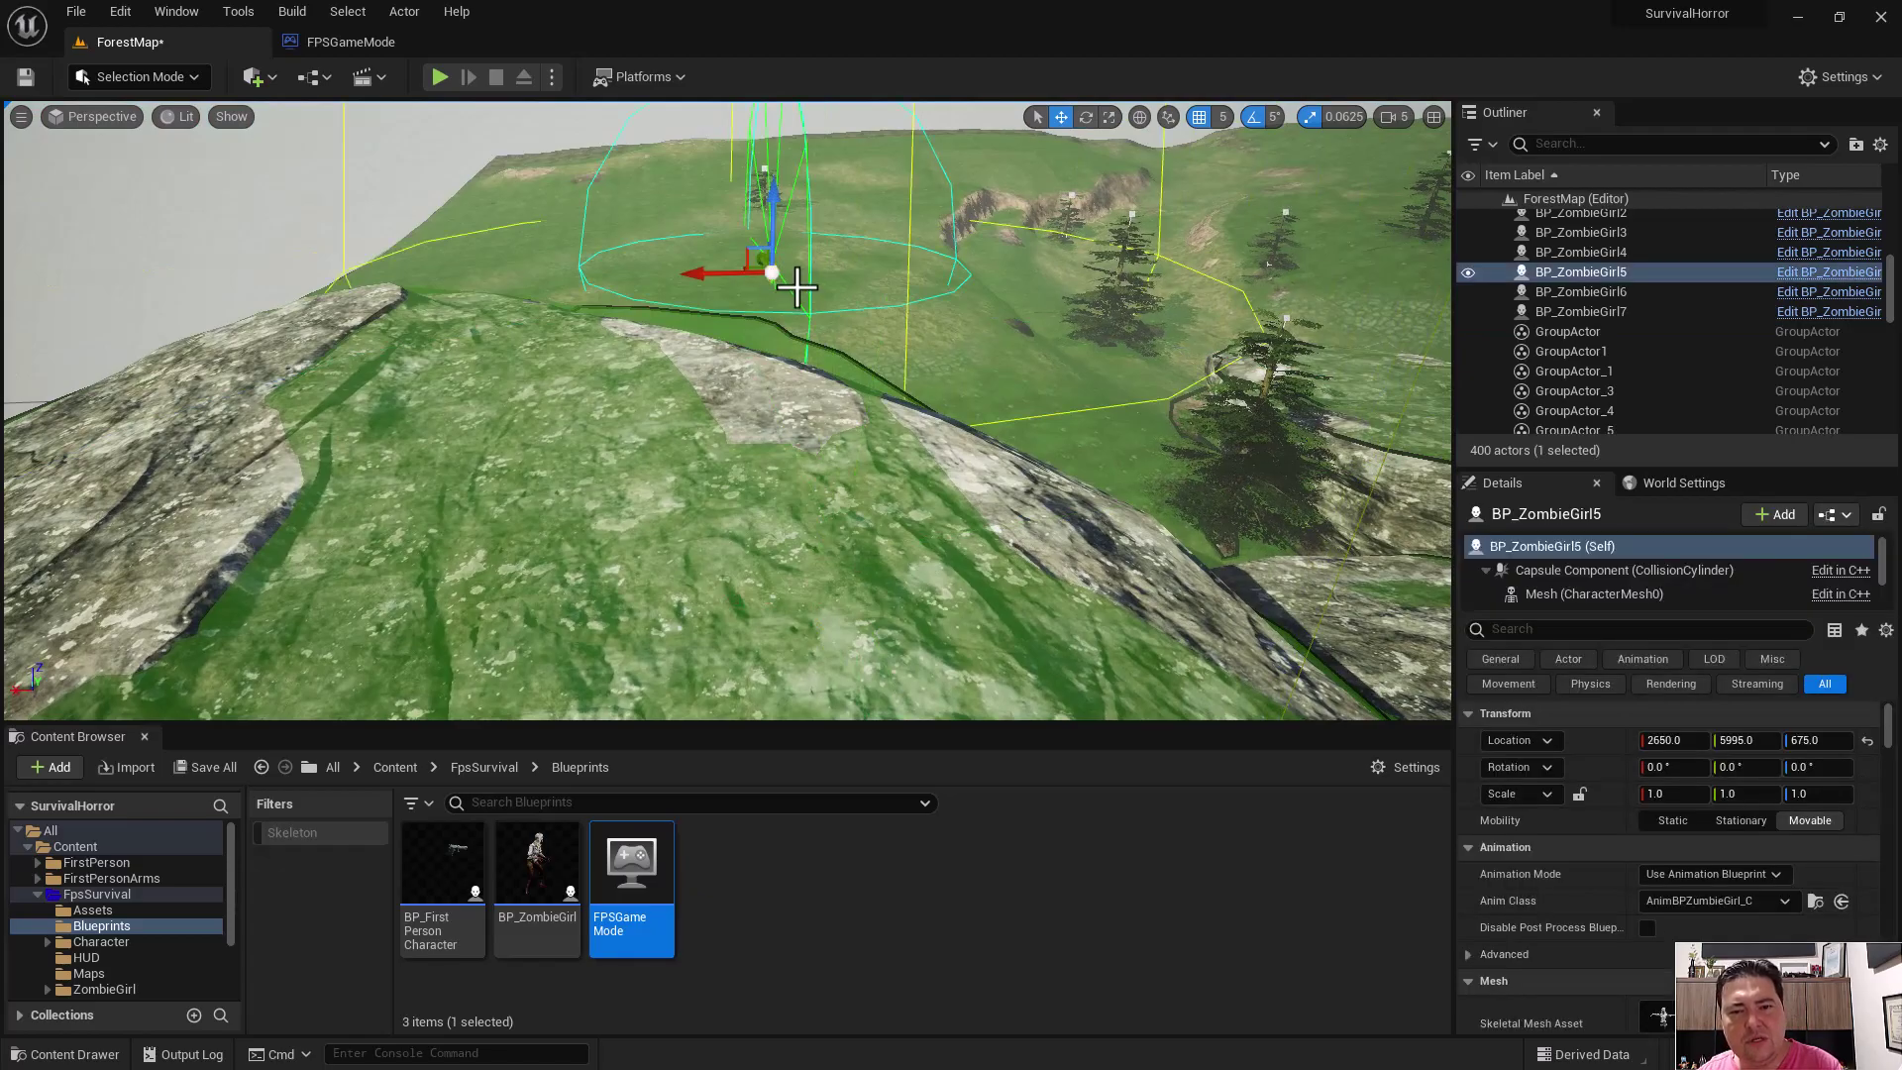
key(Delete)
mouse_move(959, 310)
right_down()
mouse_move(959, 327)
mouse_move(891, 327)
right_up()
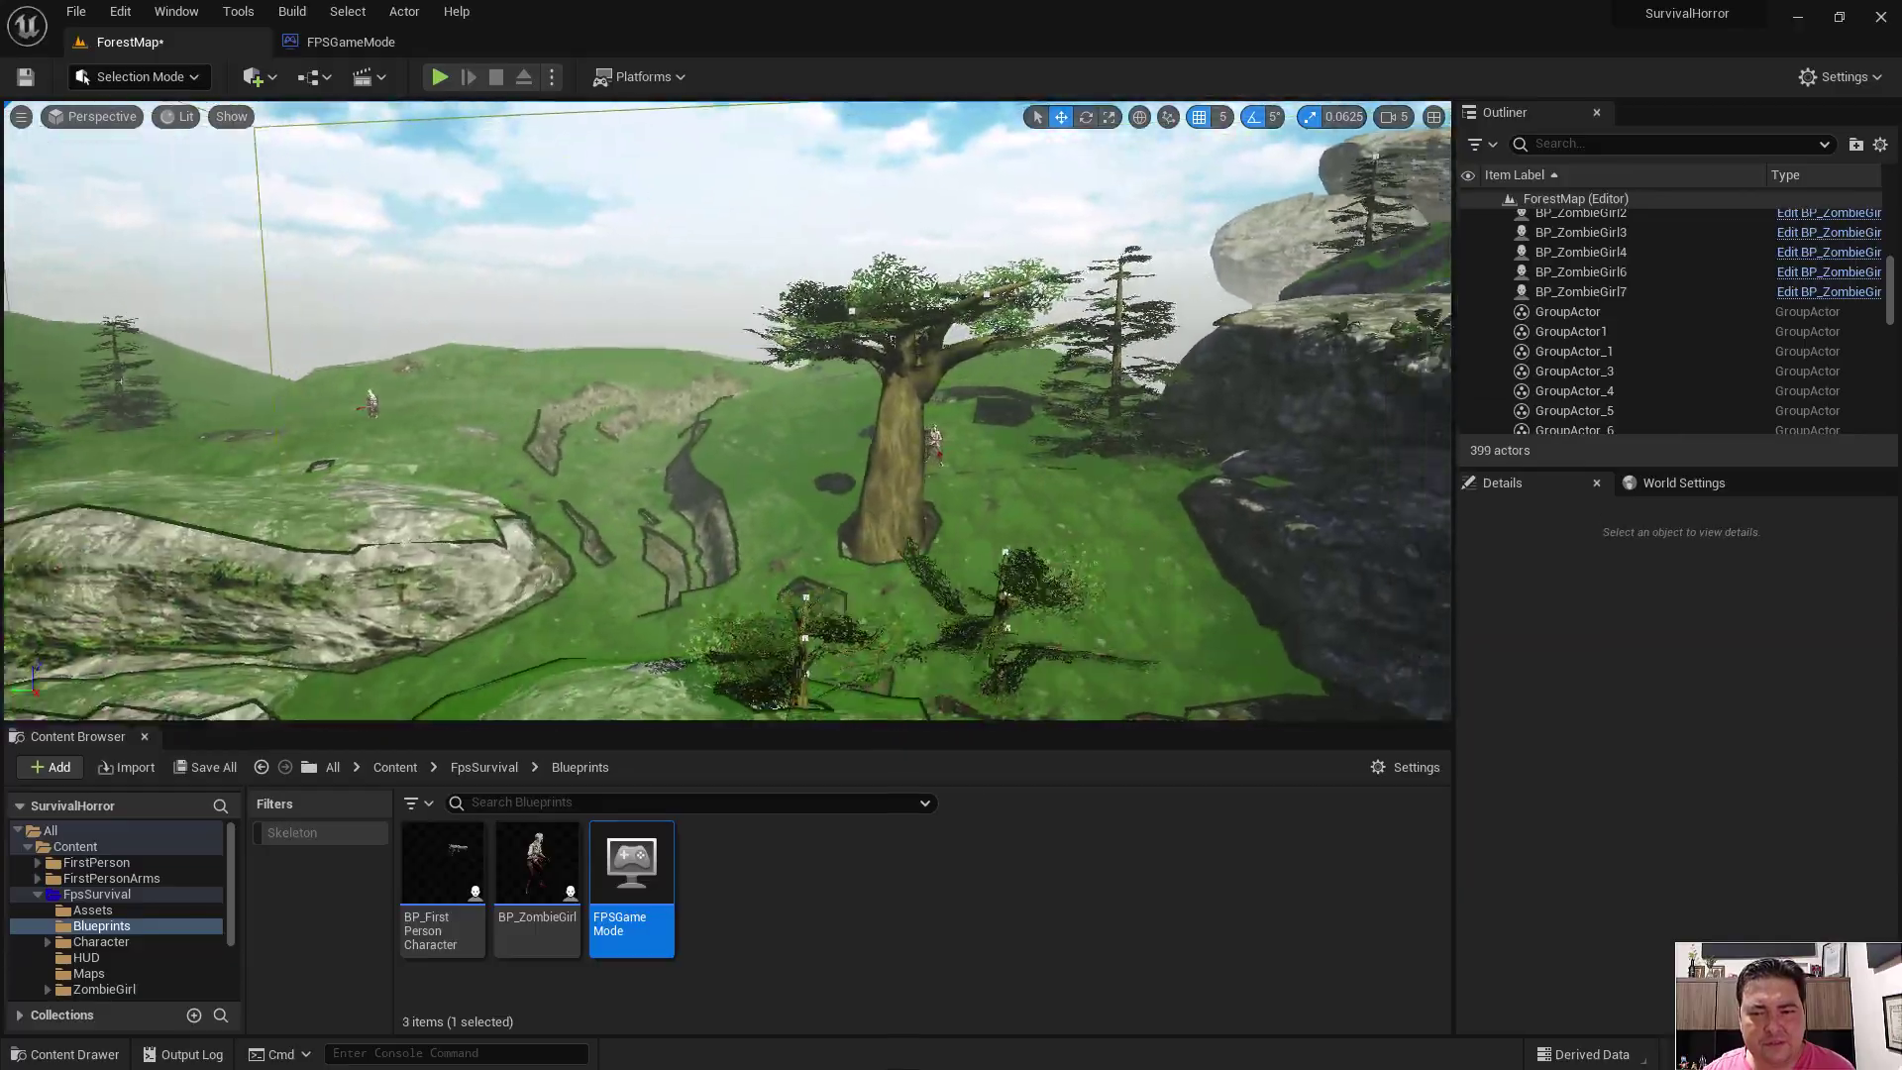
right_drag(892, 327, 852, 327)
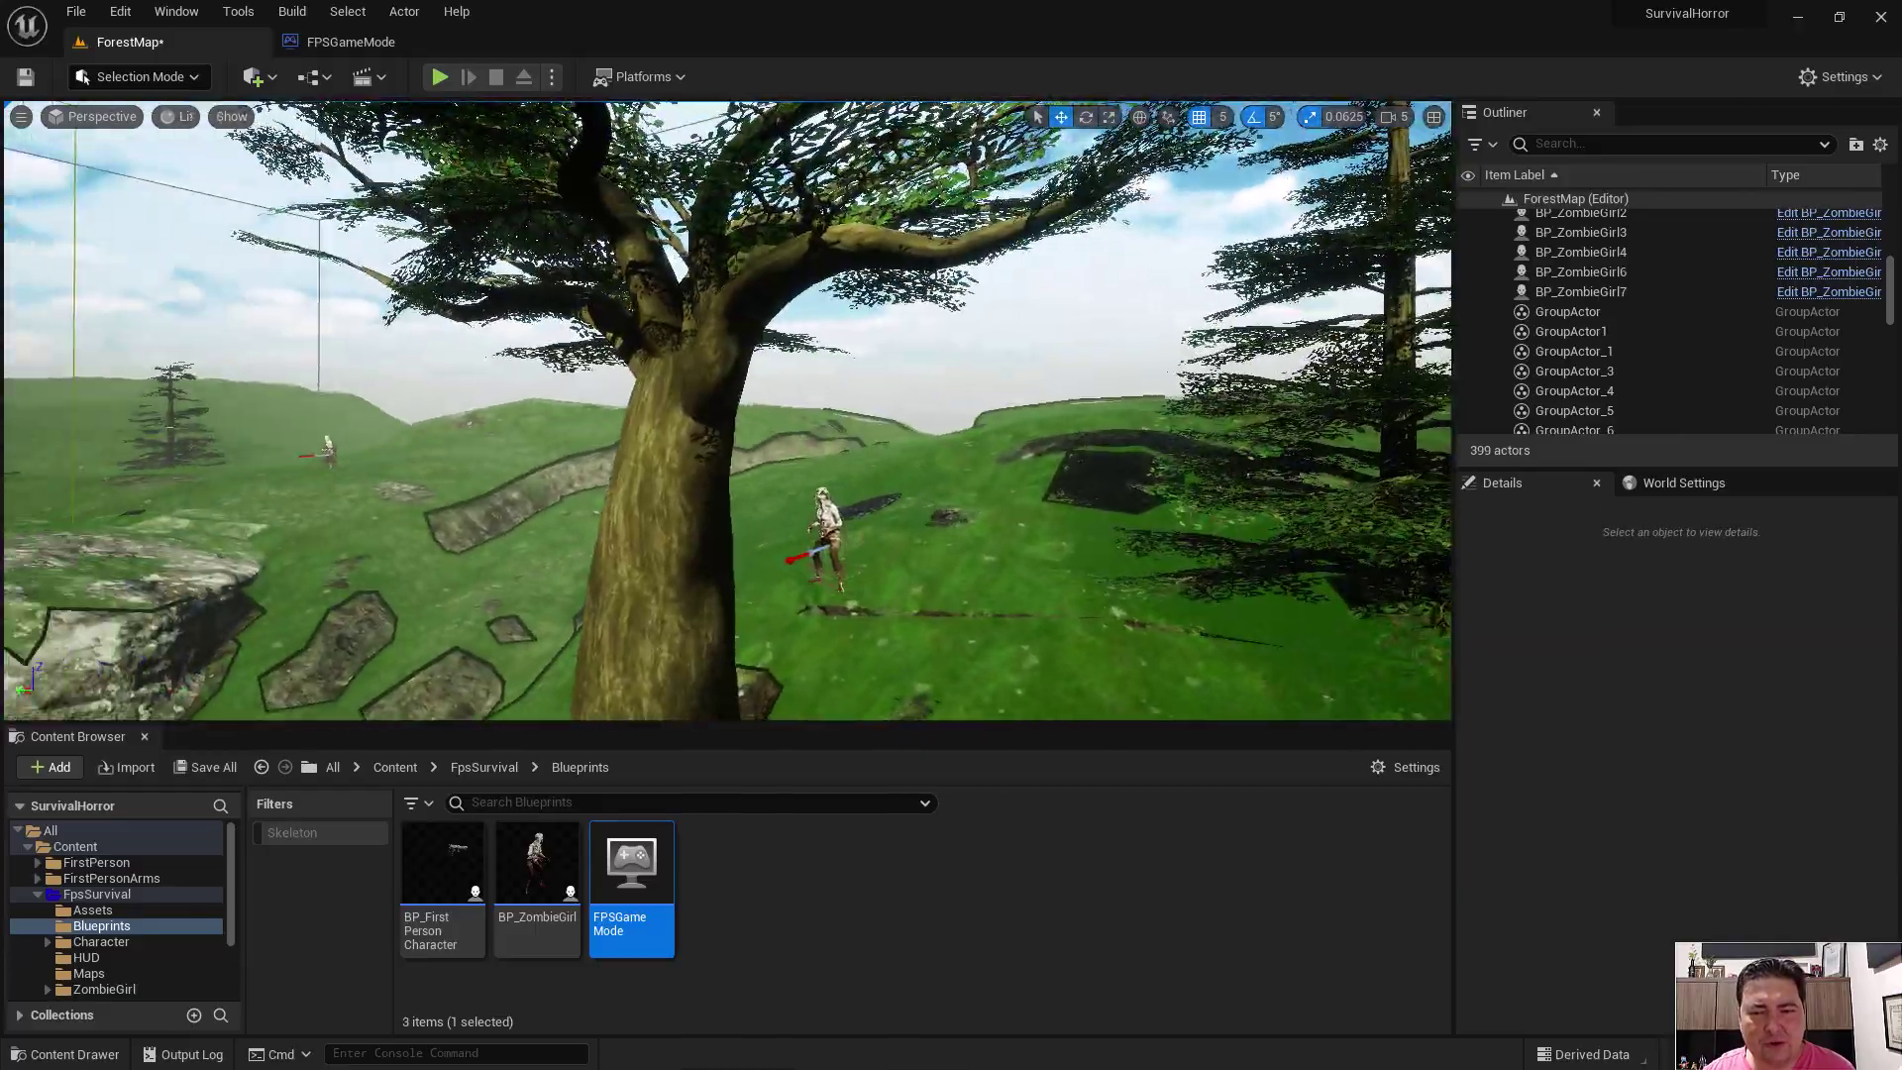
right_drag(931, 401, 964, 403)
click(859, 495)
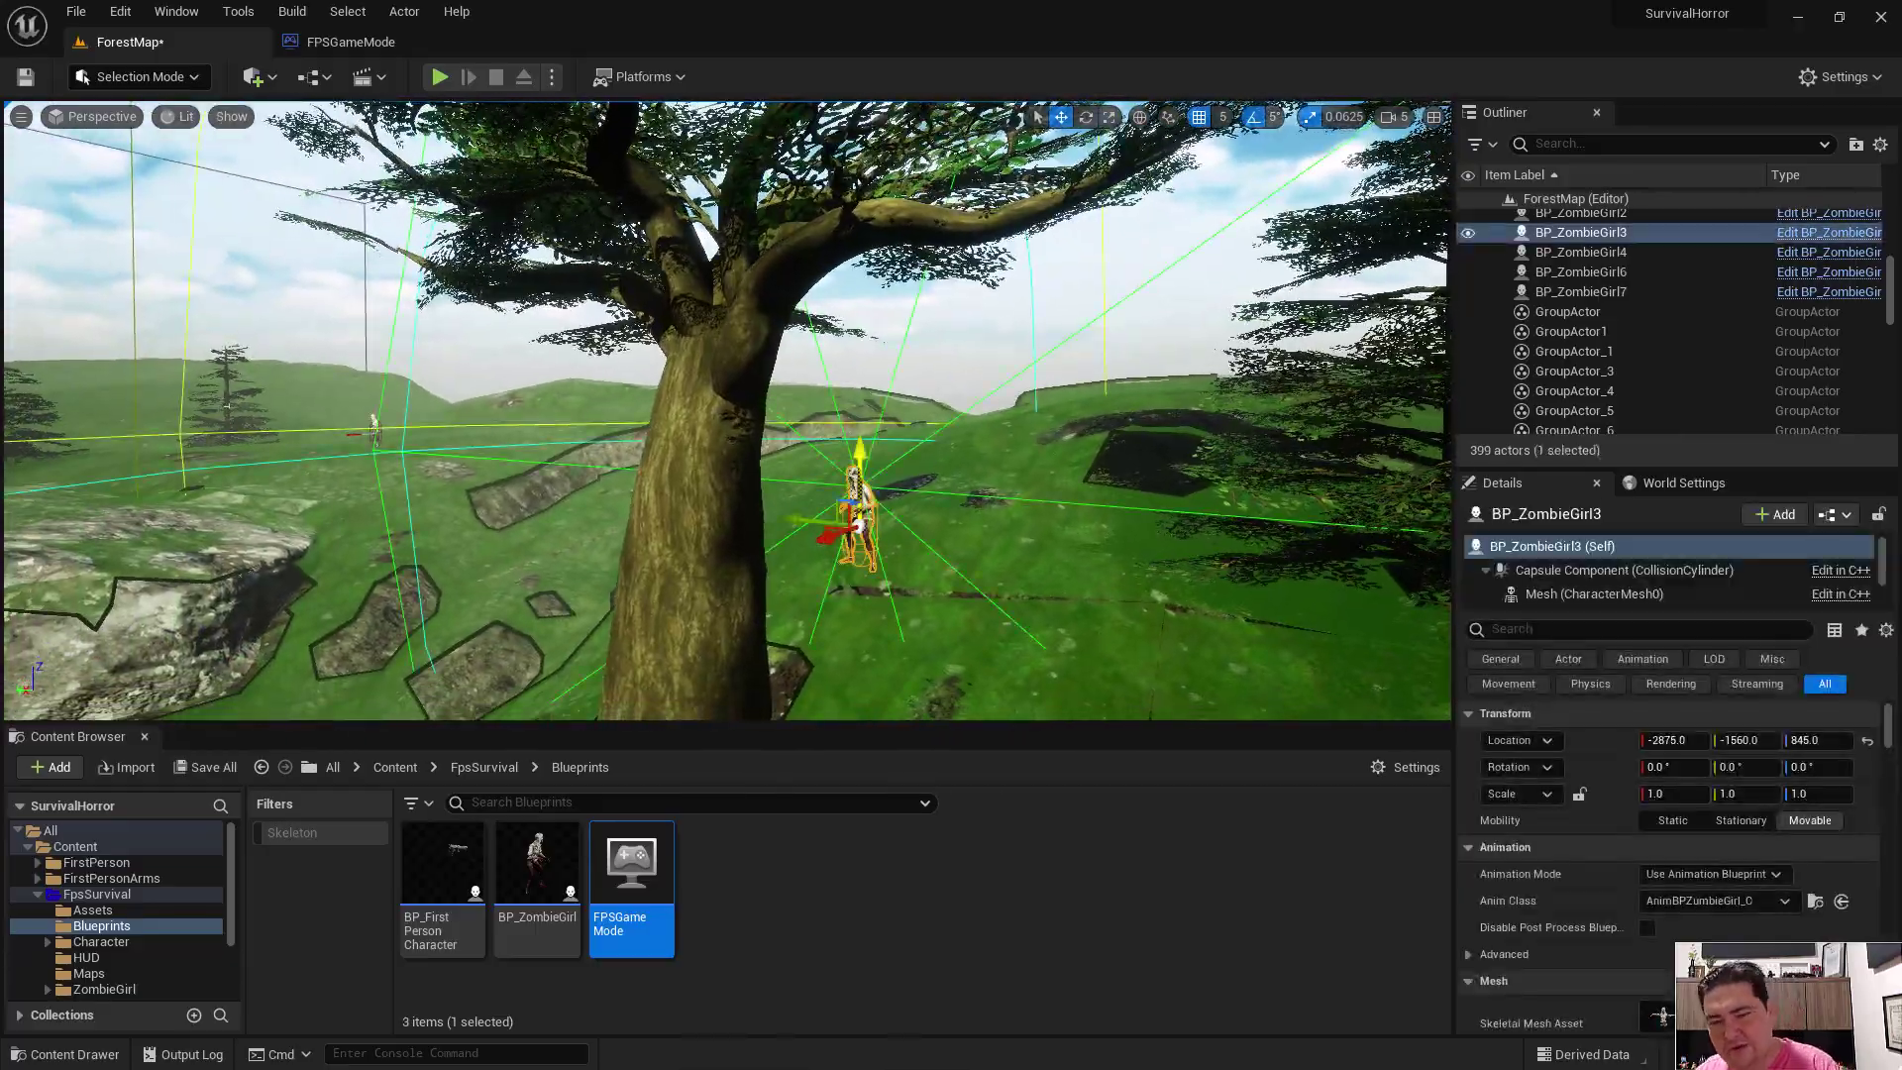
key(Delete)
- Delete the zombies on the hillside, among the dark rocks, by the rock face and in the grass
right_drag(931, 401, 892, 396)
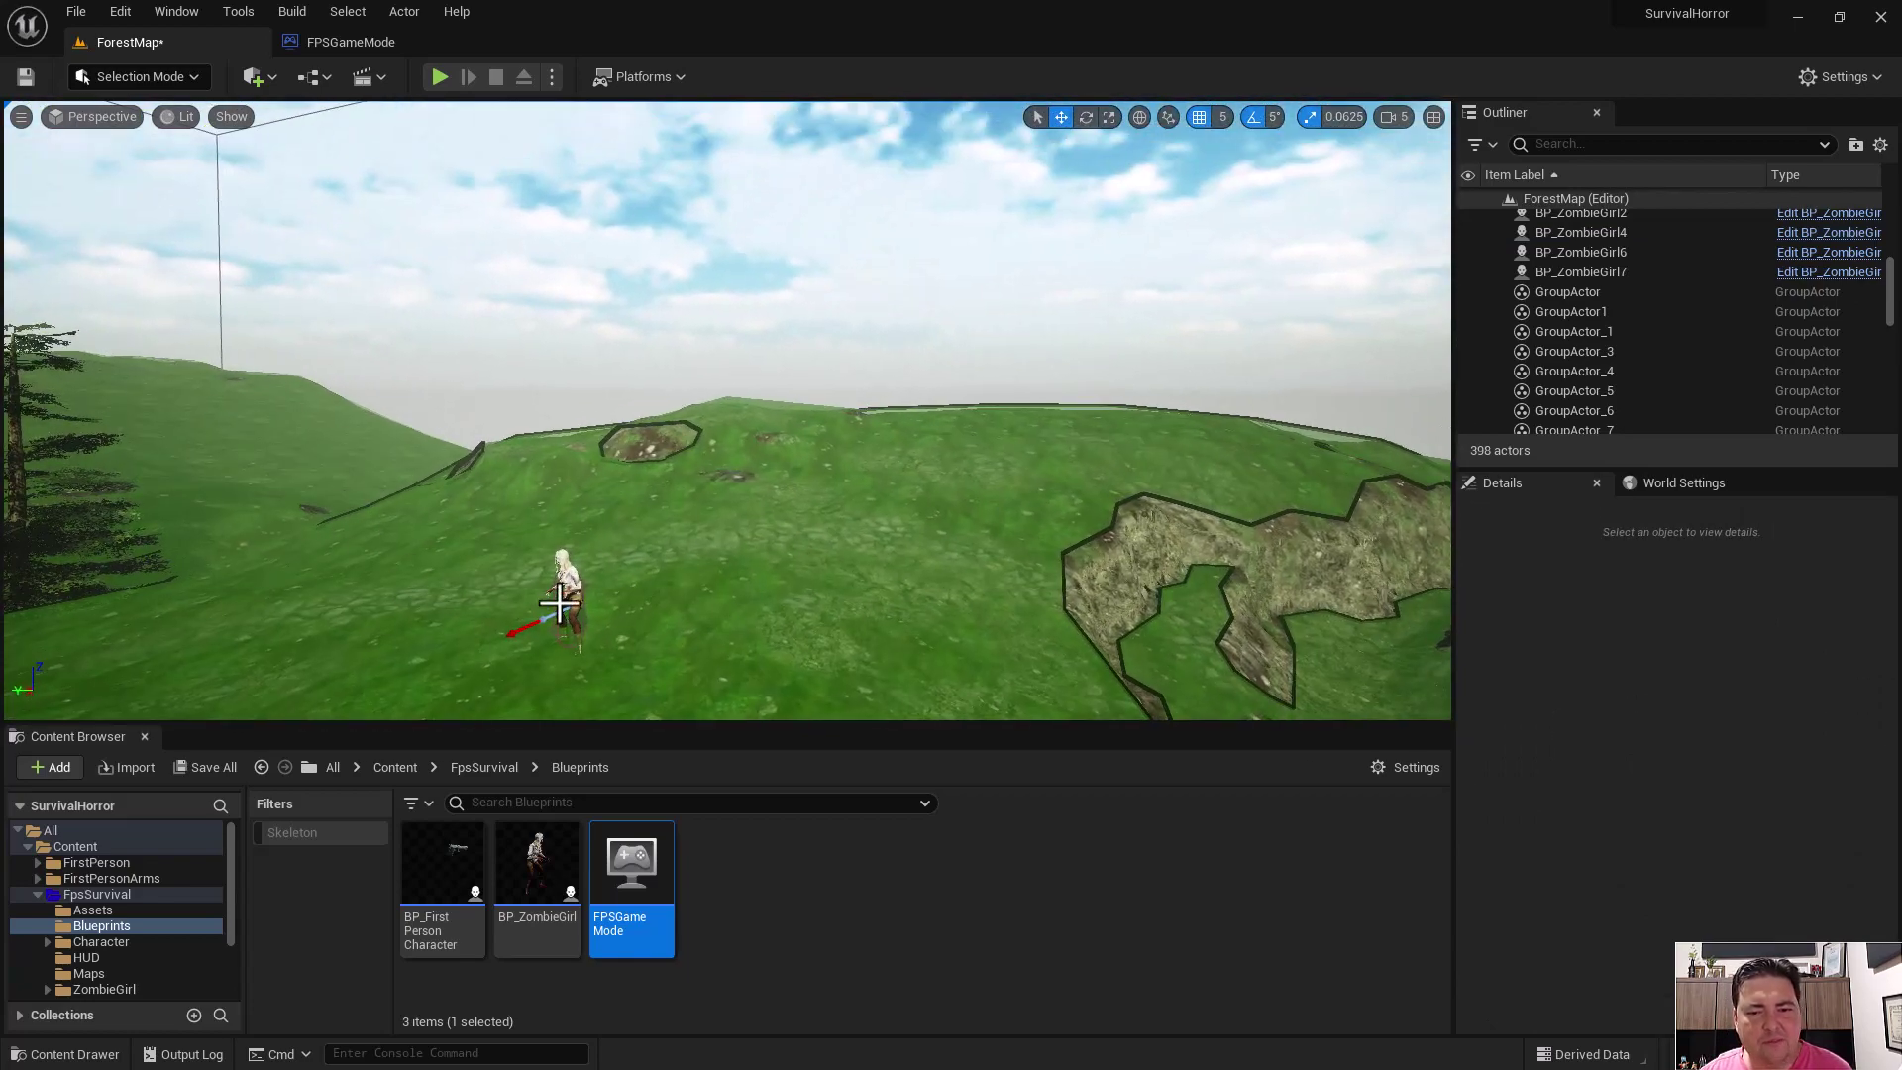
click(558, 603)
click(567, 599)
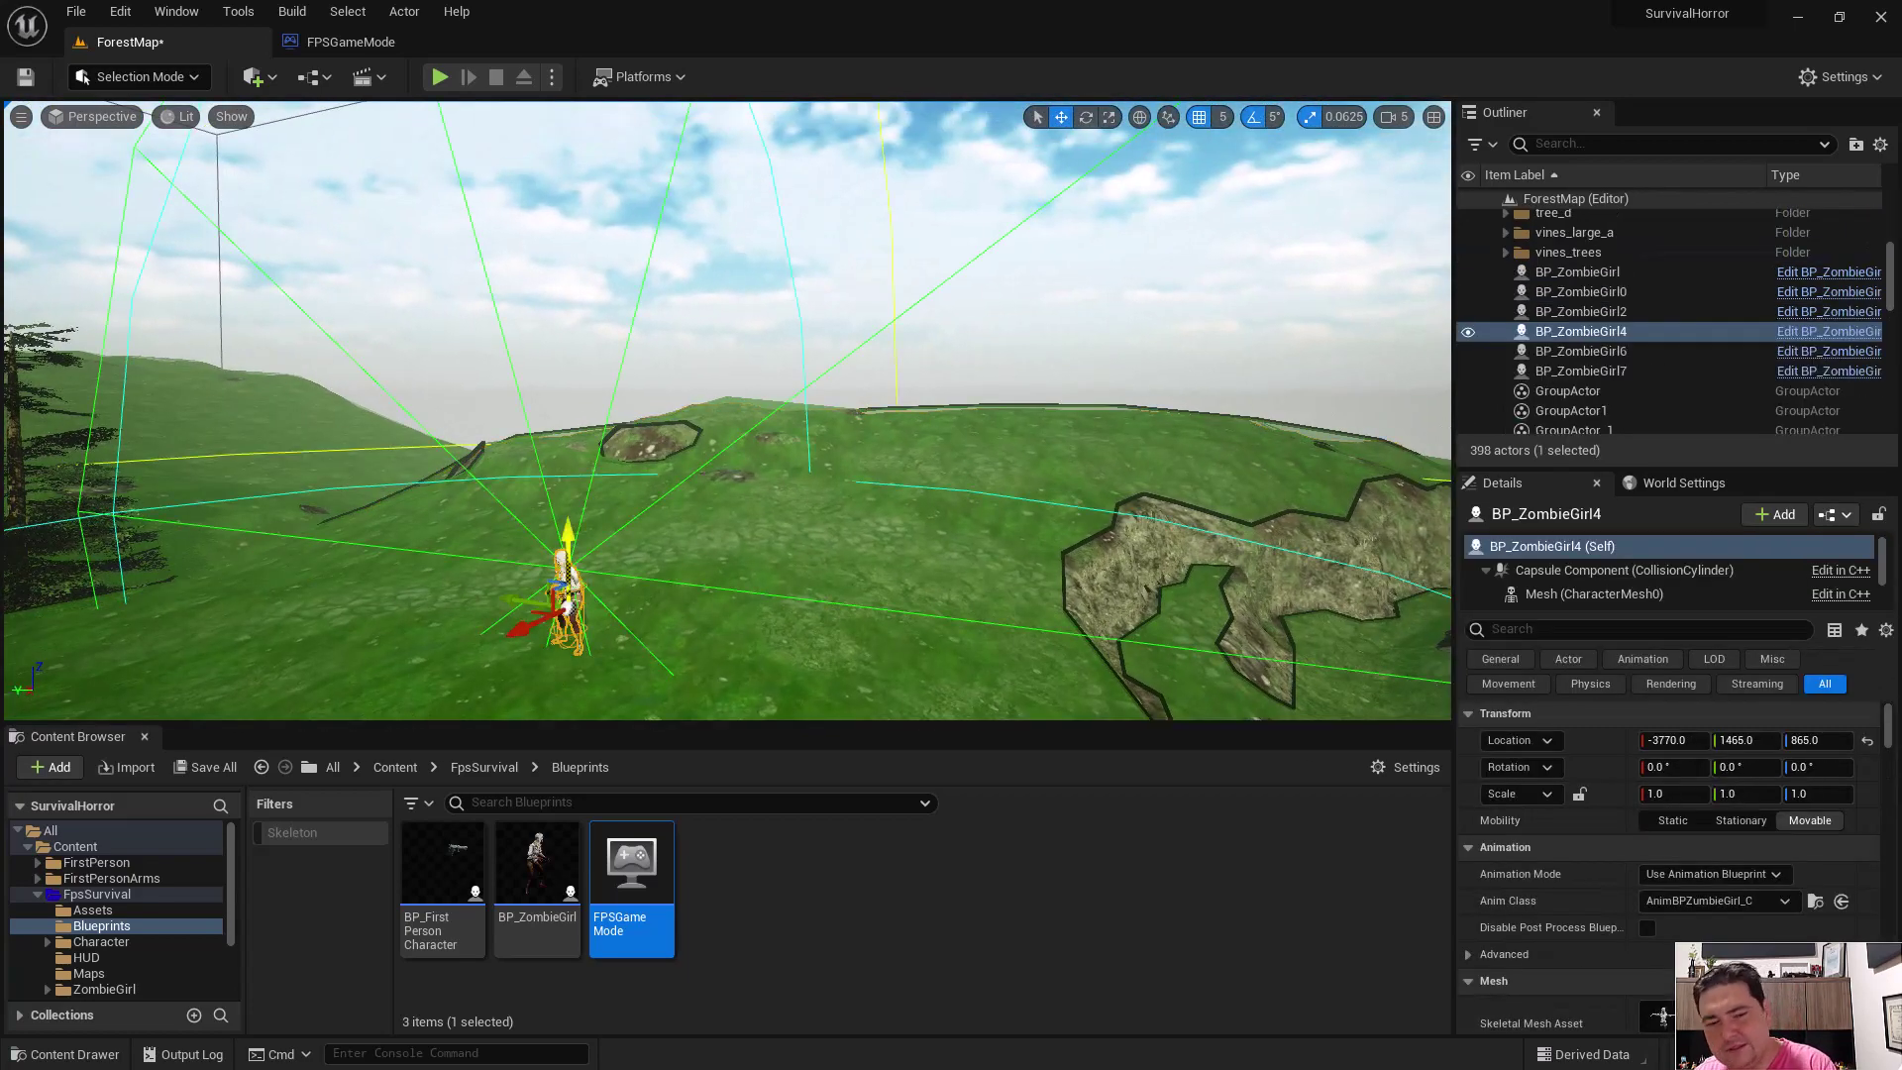
key(Delete)
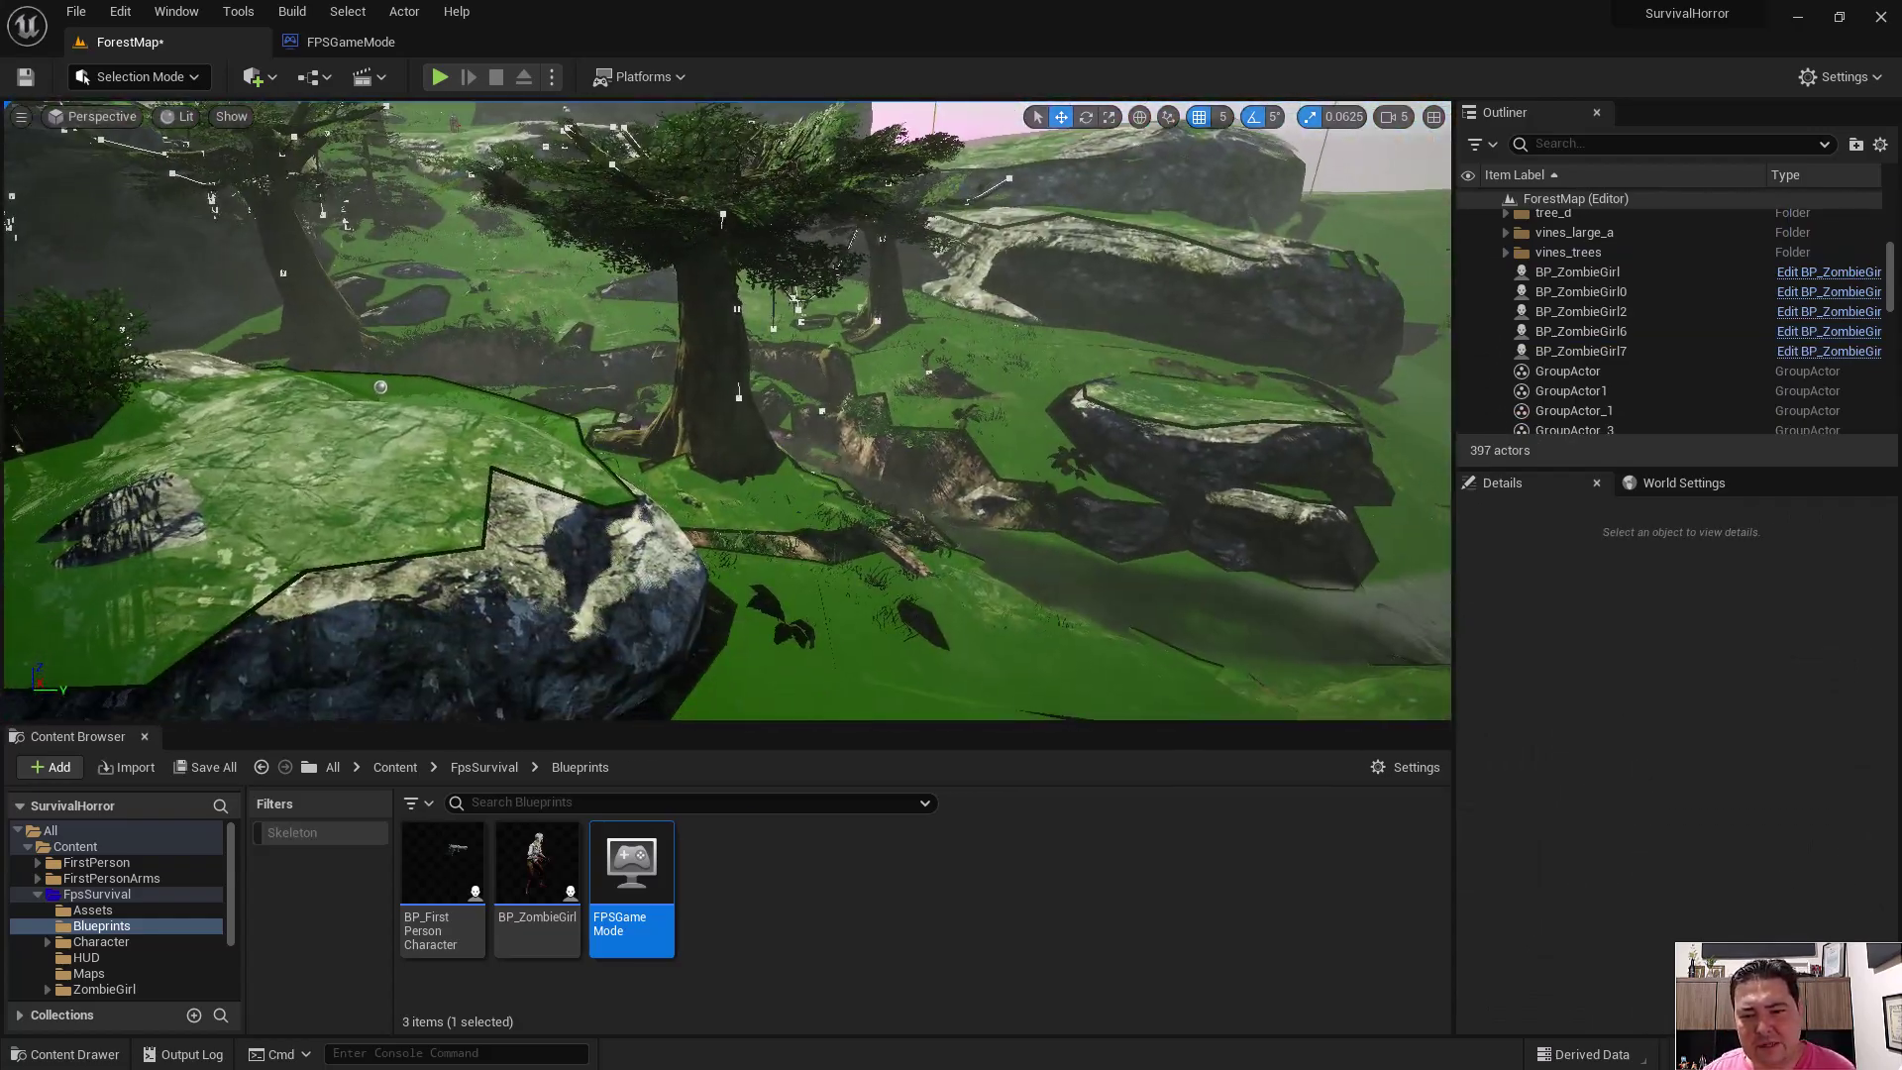
right_drag(976, 693, 980, 812)
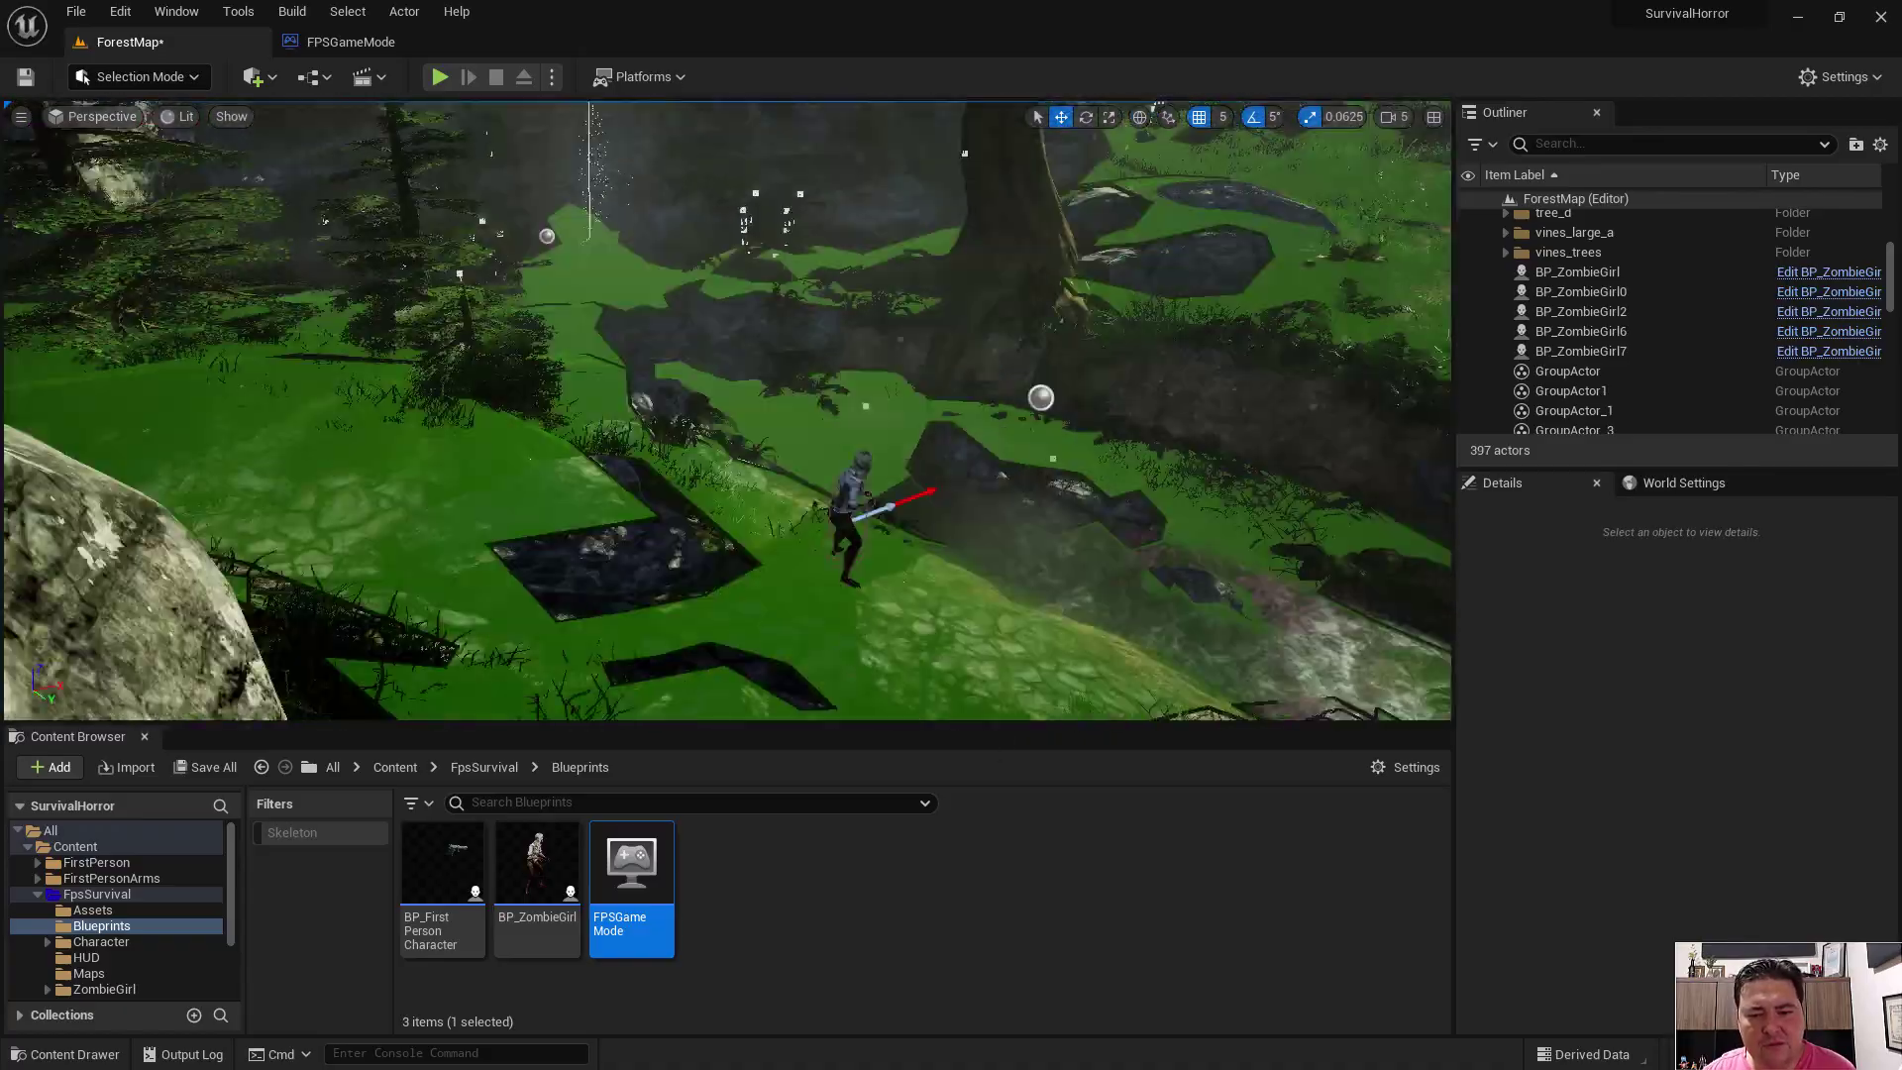
click(862, 450)
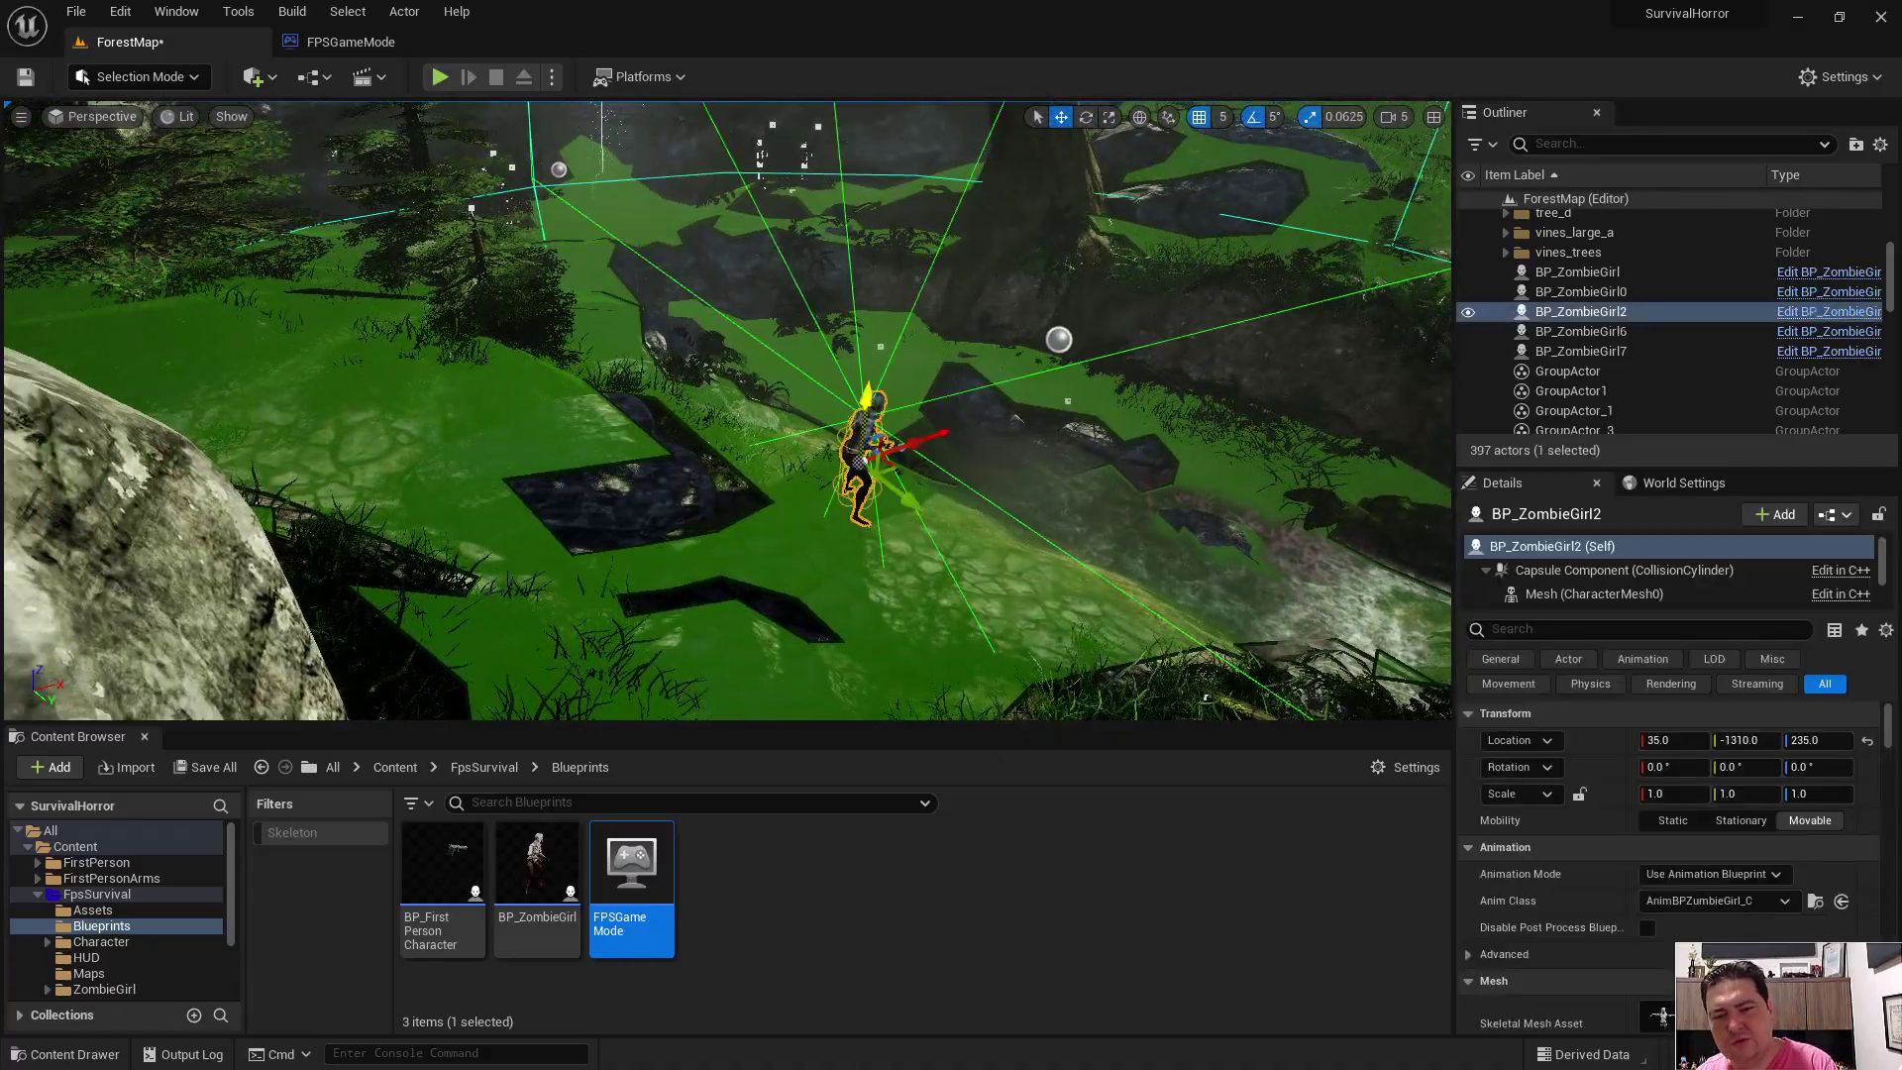
key(Delete)
mouse_move(942, 424)
right_down()
mouse_move(936, 547)
mouse_move(931, 465)
right_up()
click(781, 506)
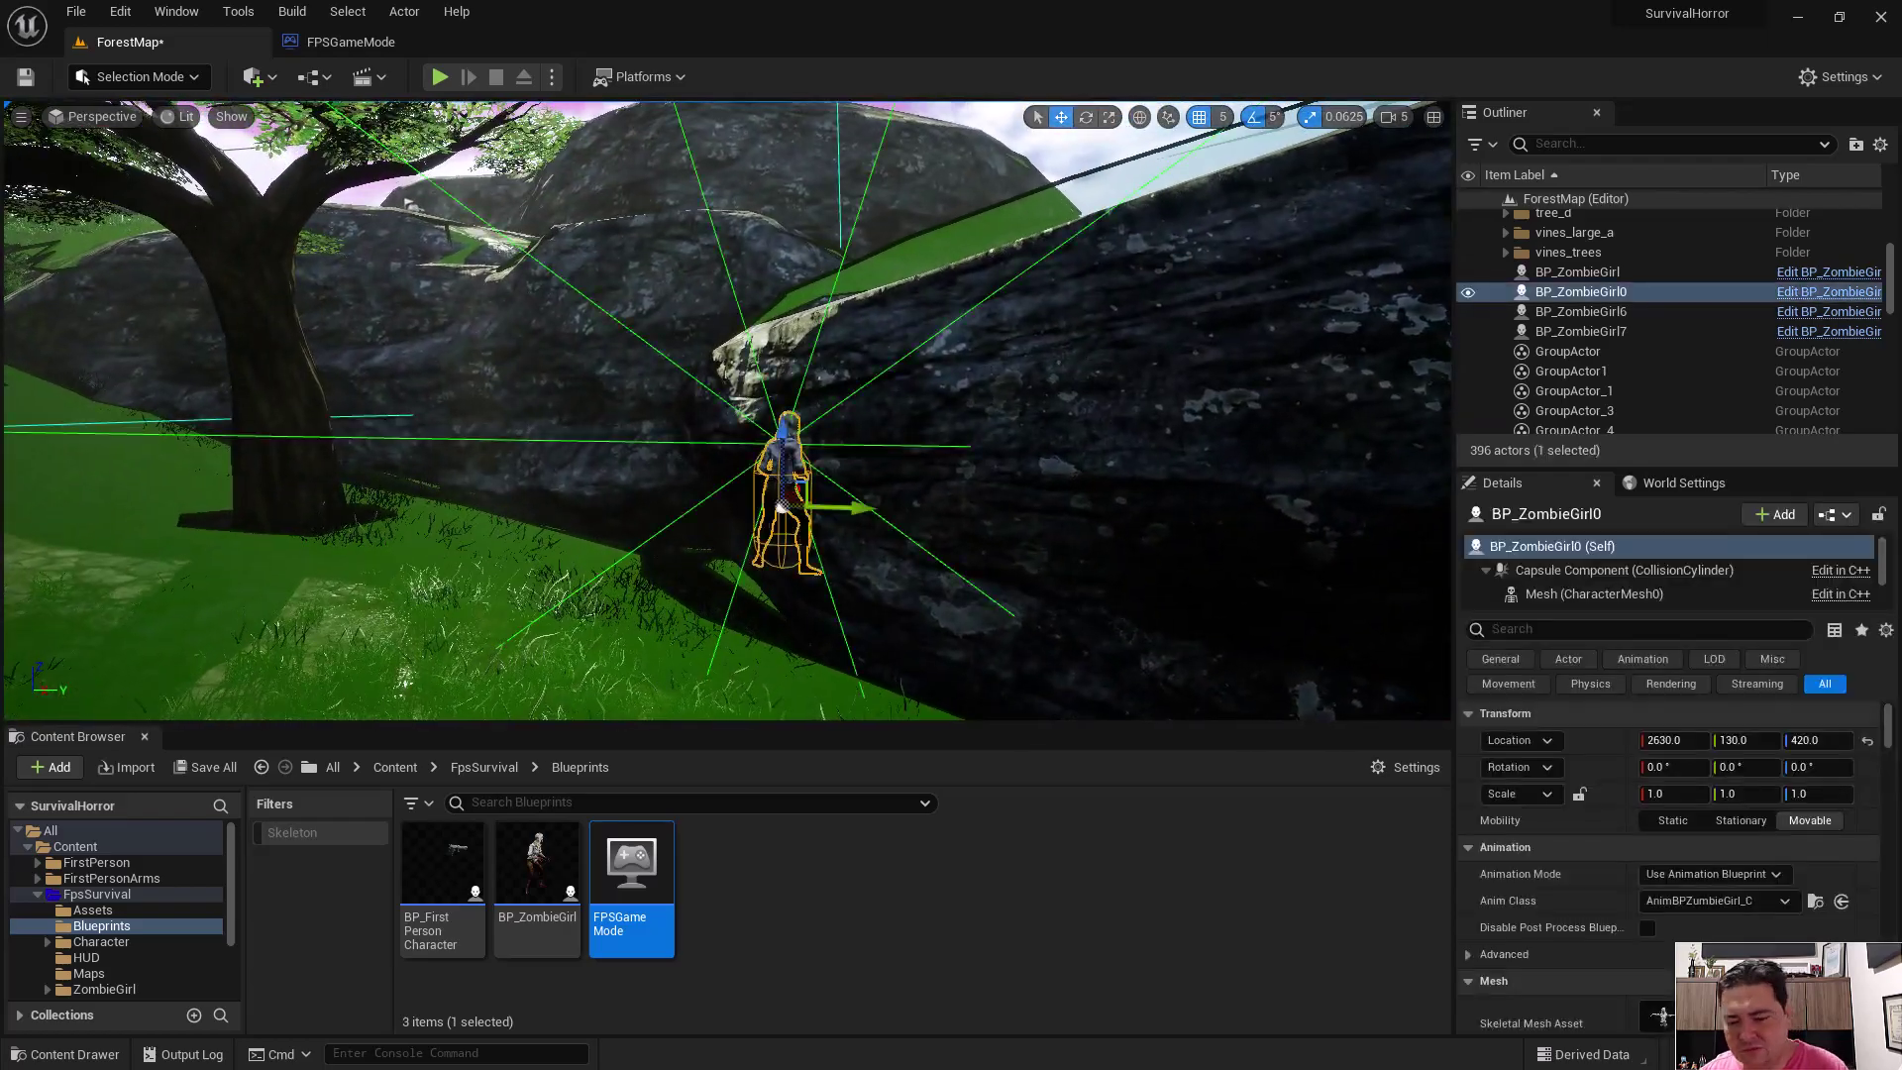
key(Delete)
mouse_move(785, 482)
right_down()
mouse_move(934, 412)
mouse_move(932, 445)
right_up()
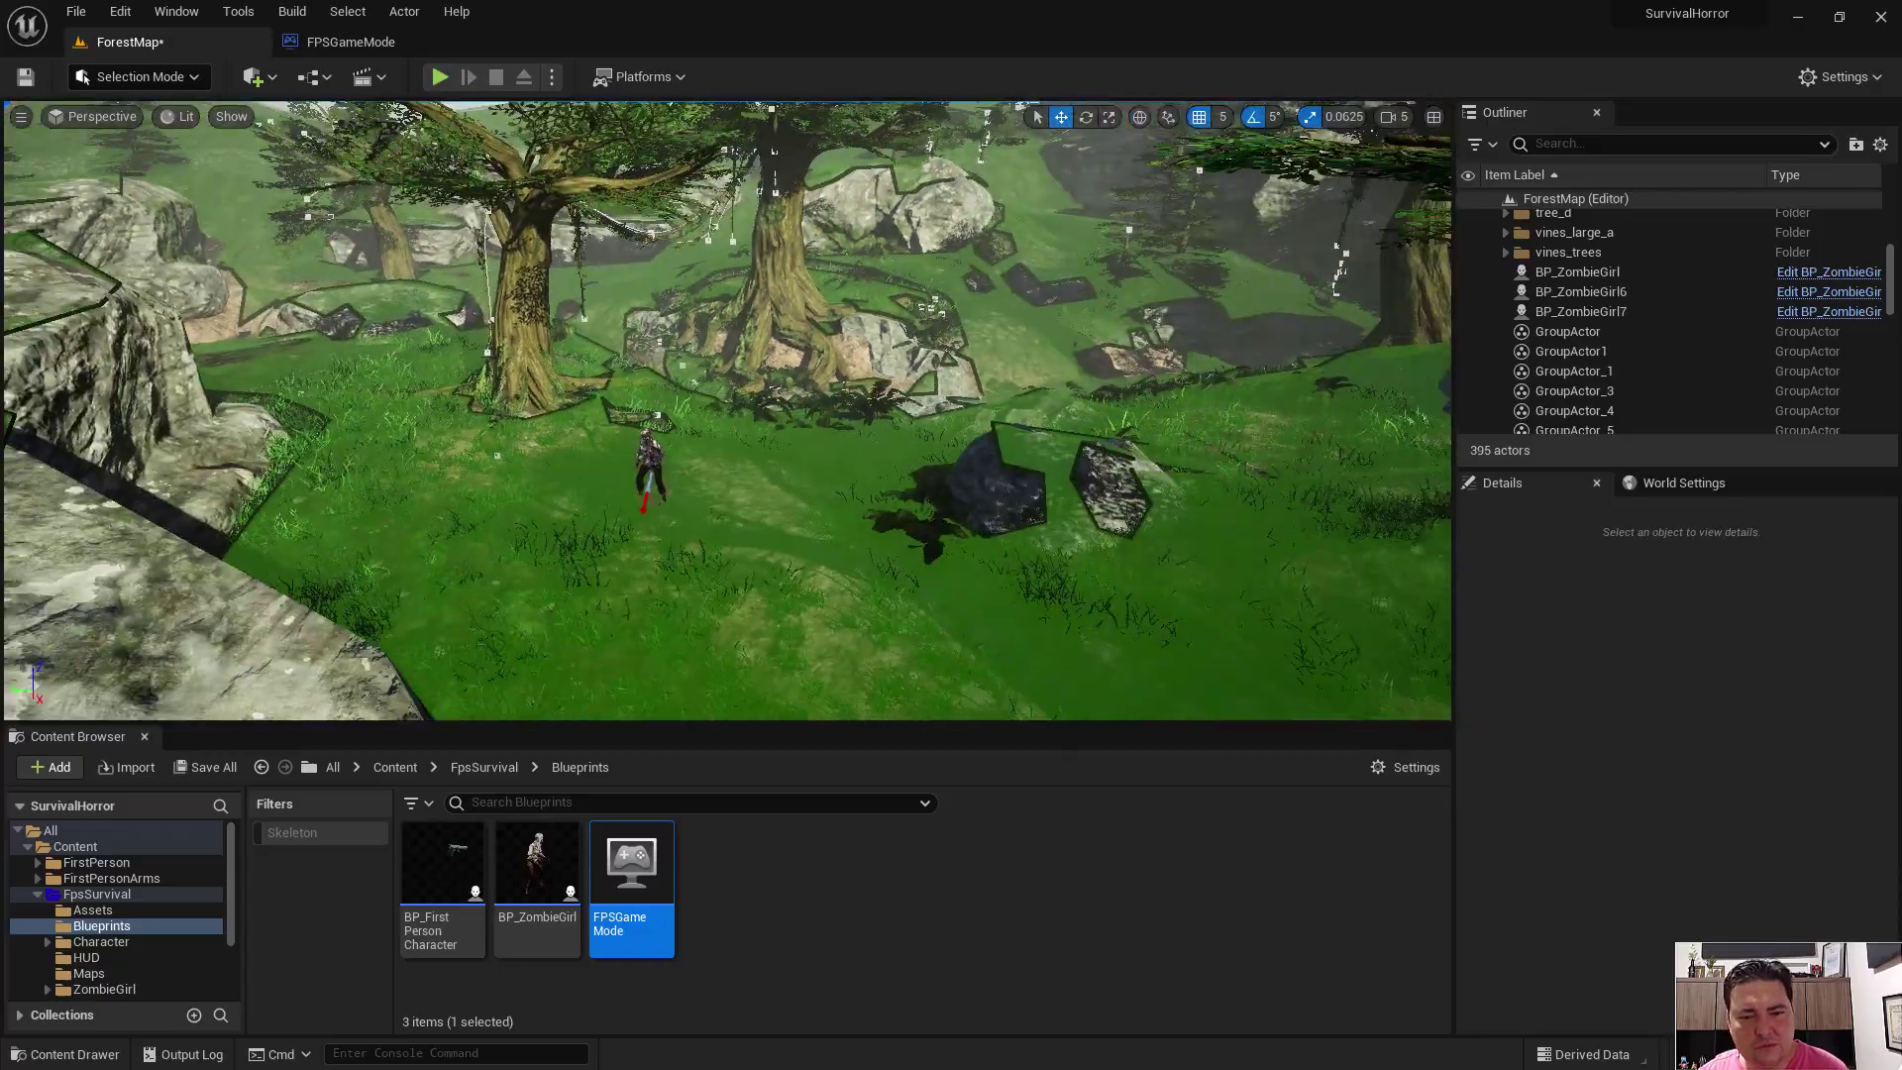
click(644, 455)
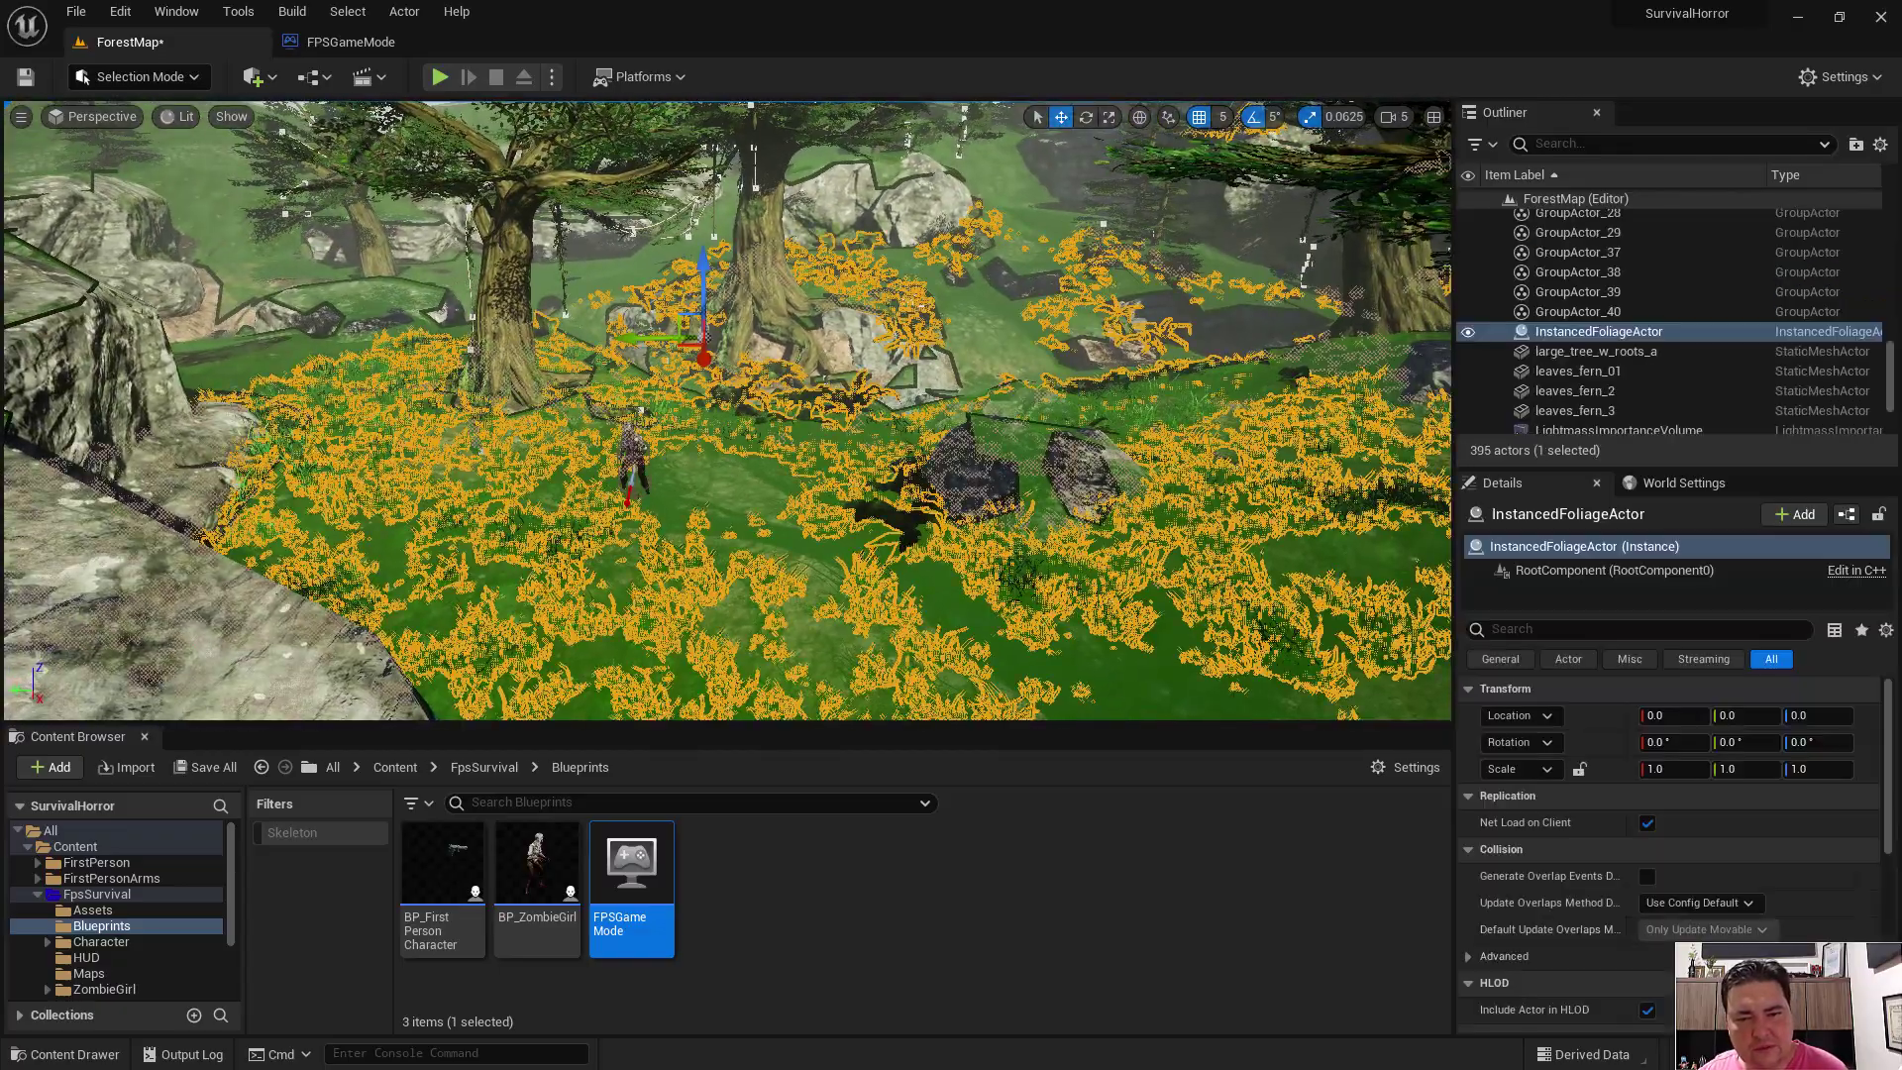
click(630, 456)
key(Delete)
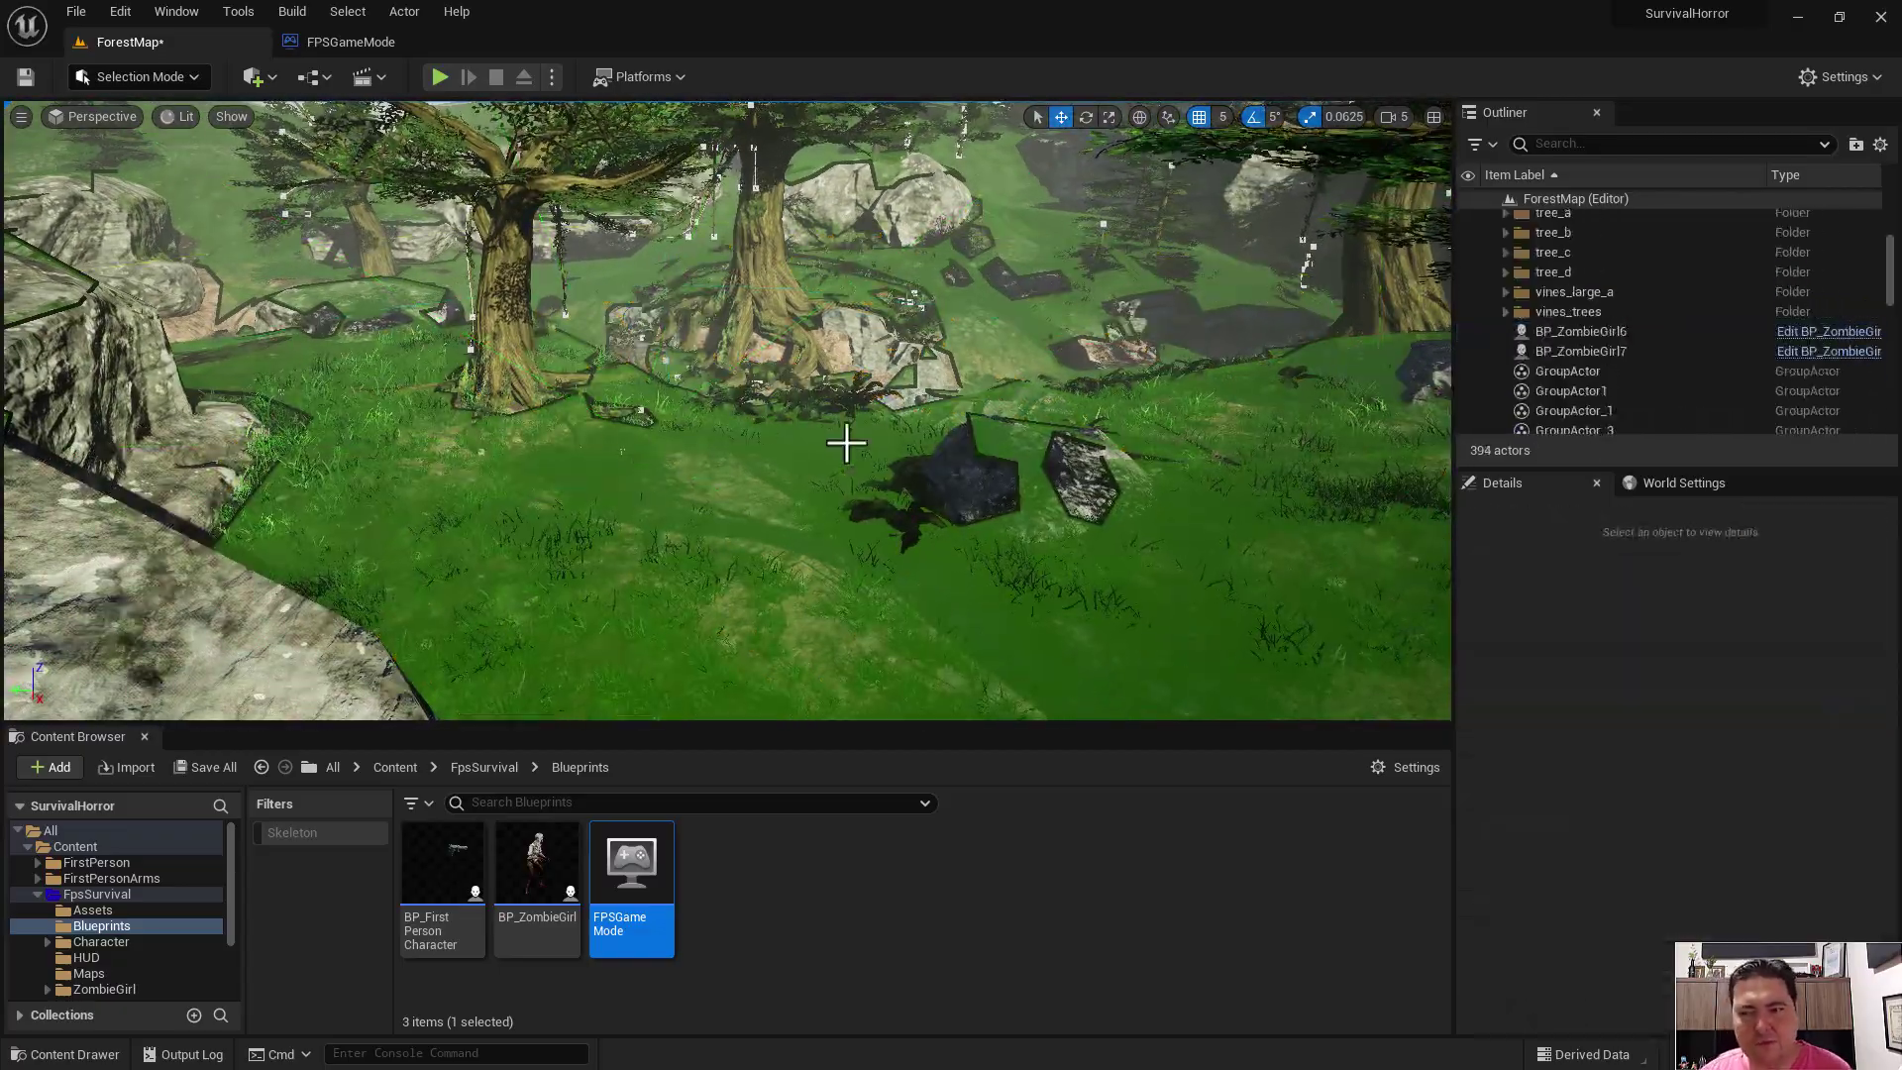
- Delete BP_ZombieGirl6 and BP_ZombieGirl7 from the Outliner, leaving 392 actors
click(1504, 311)
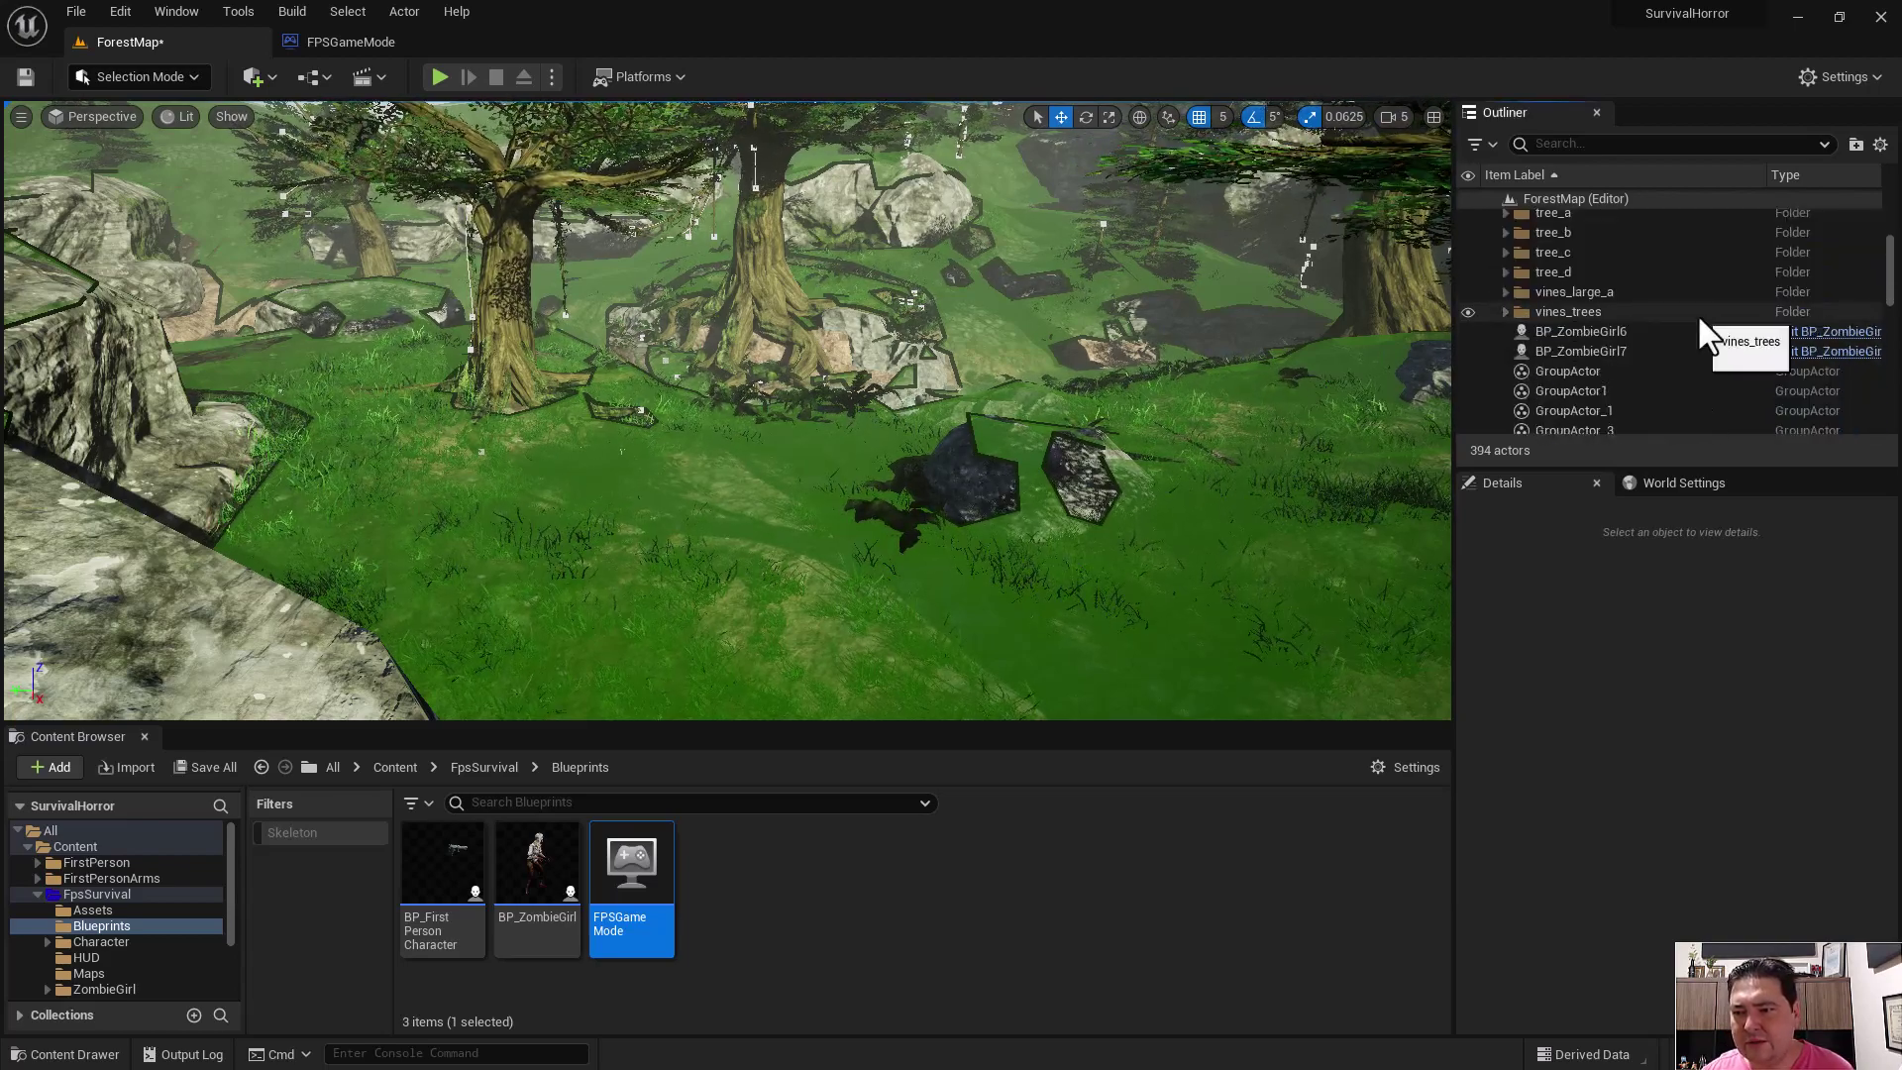
double_click(1697, 313)
click(1587, 299)
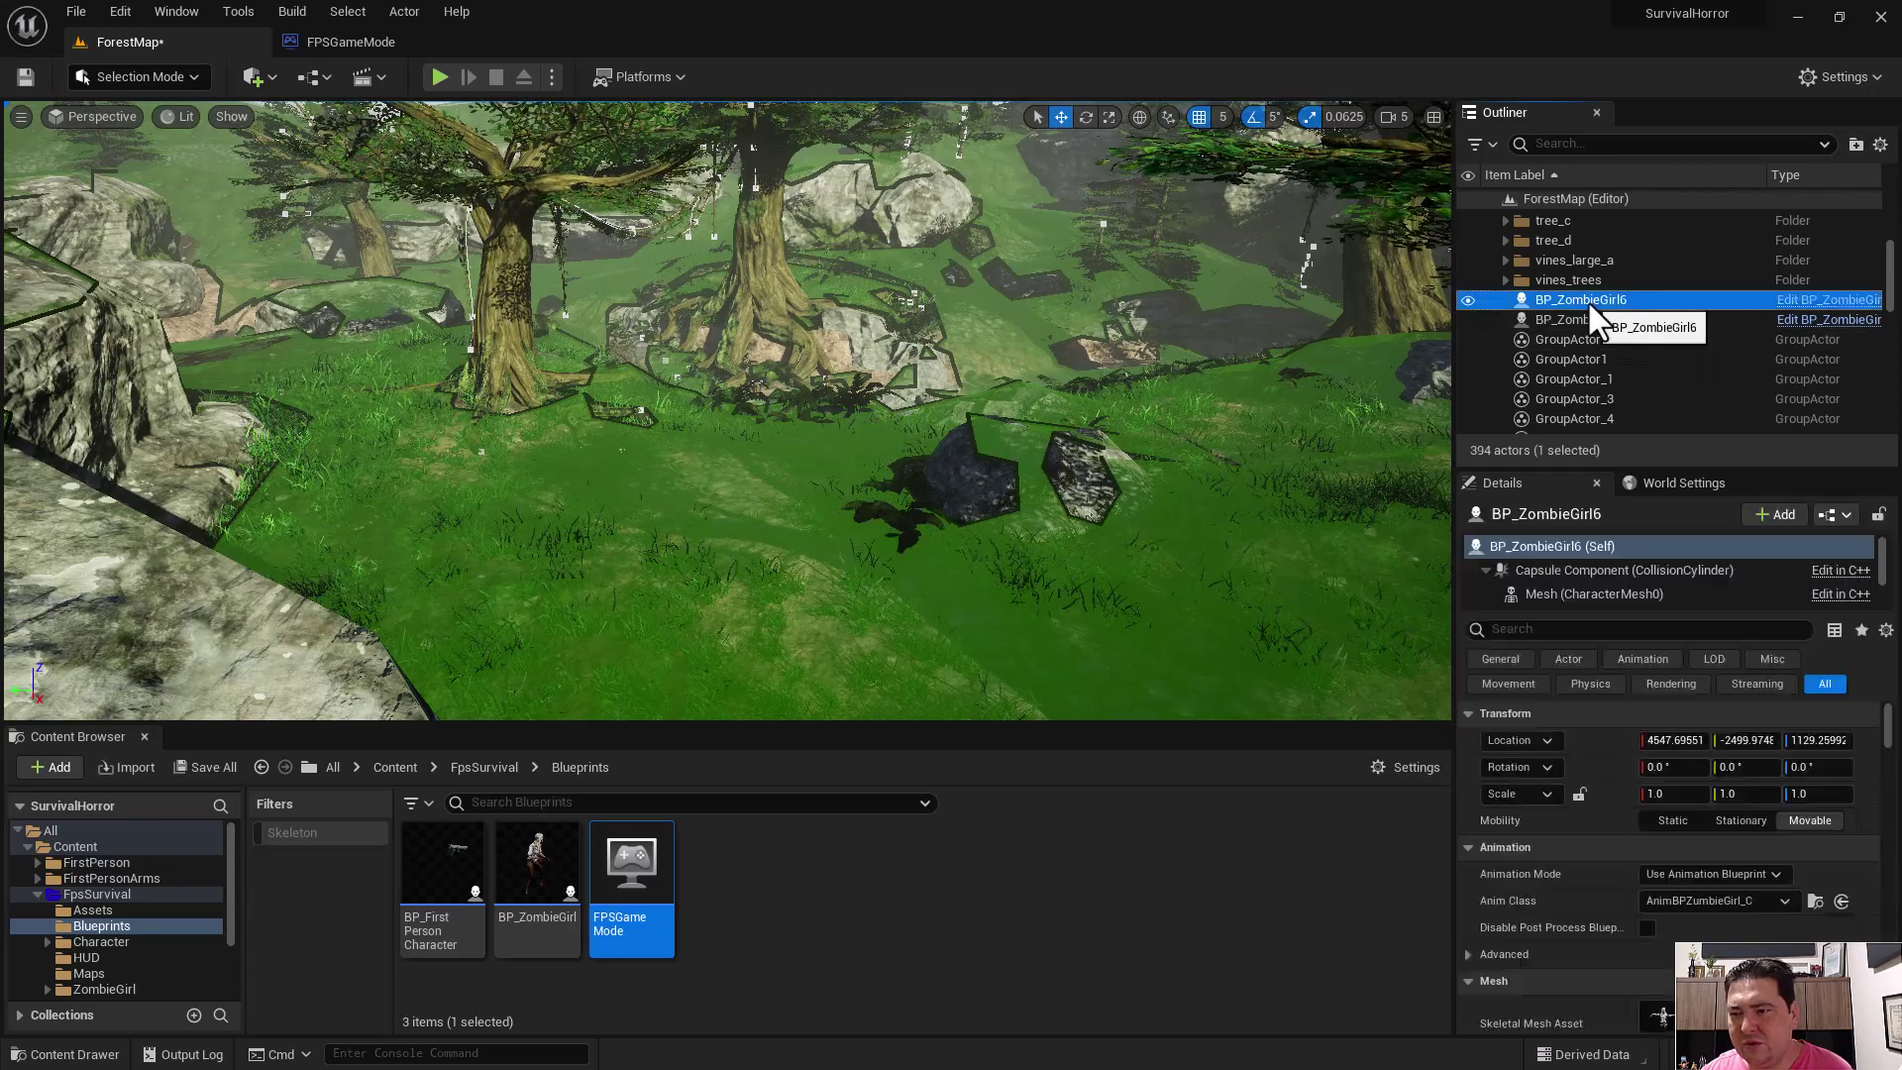
key(Delete)
click(1584, 301)
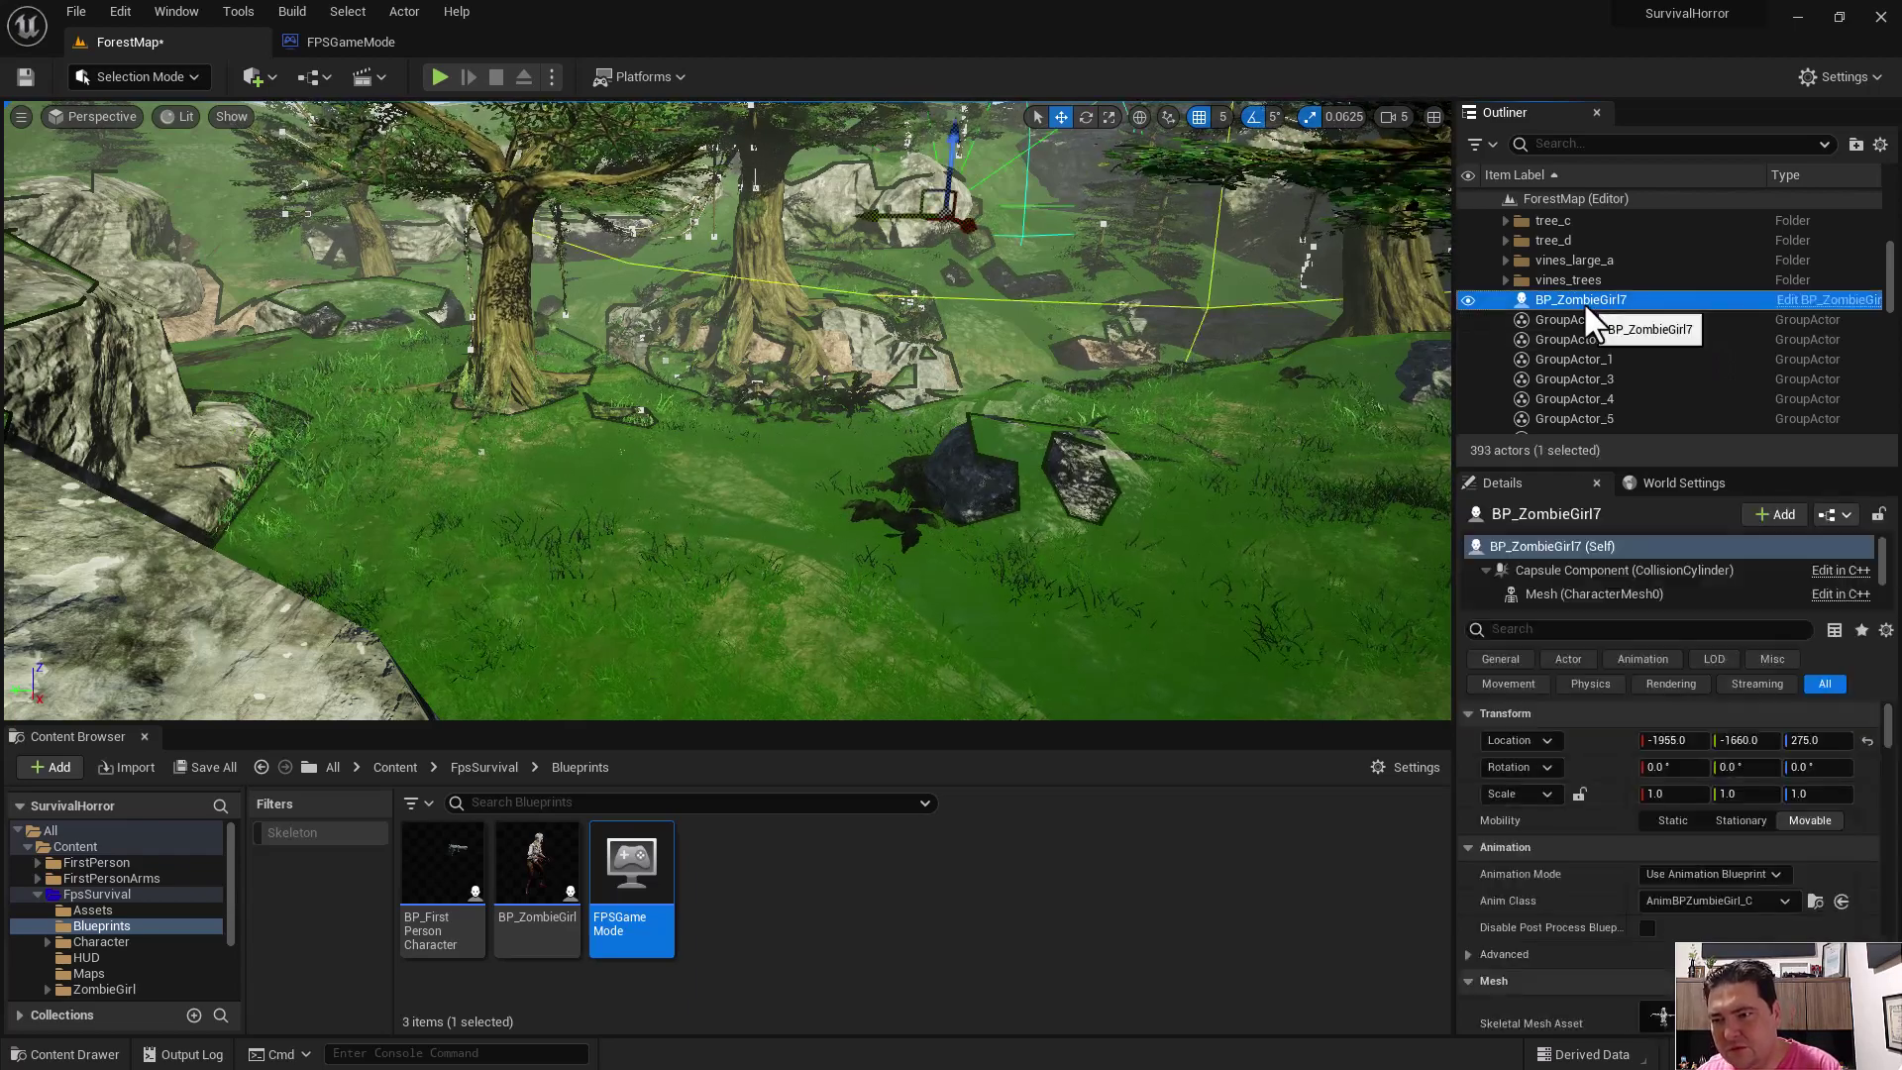
key(Delete)
scroll(1667, 327, down, 5)
scroll(1666, 332, down, 5)
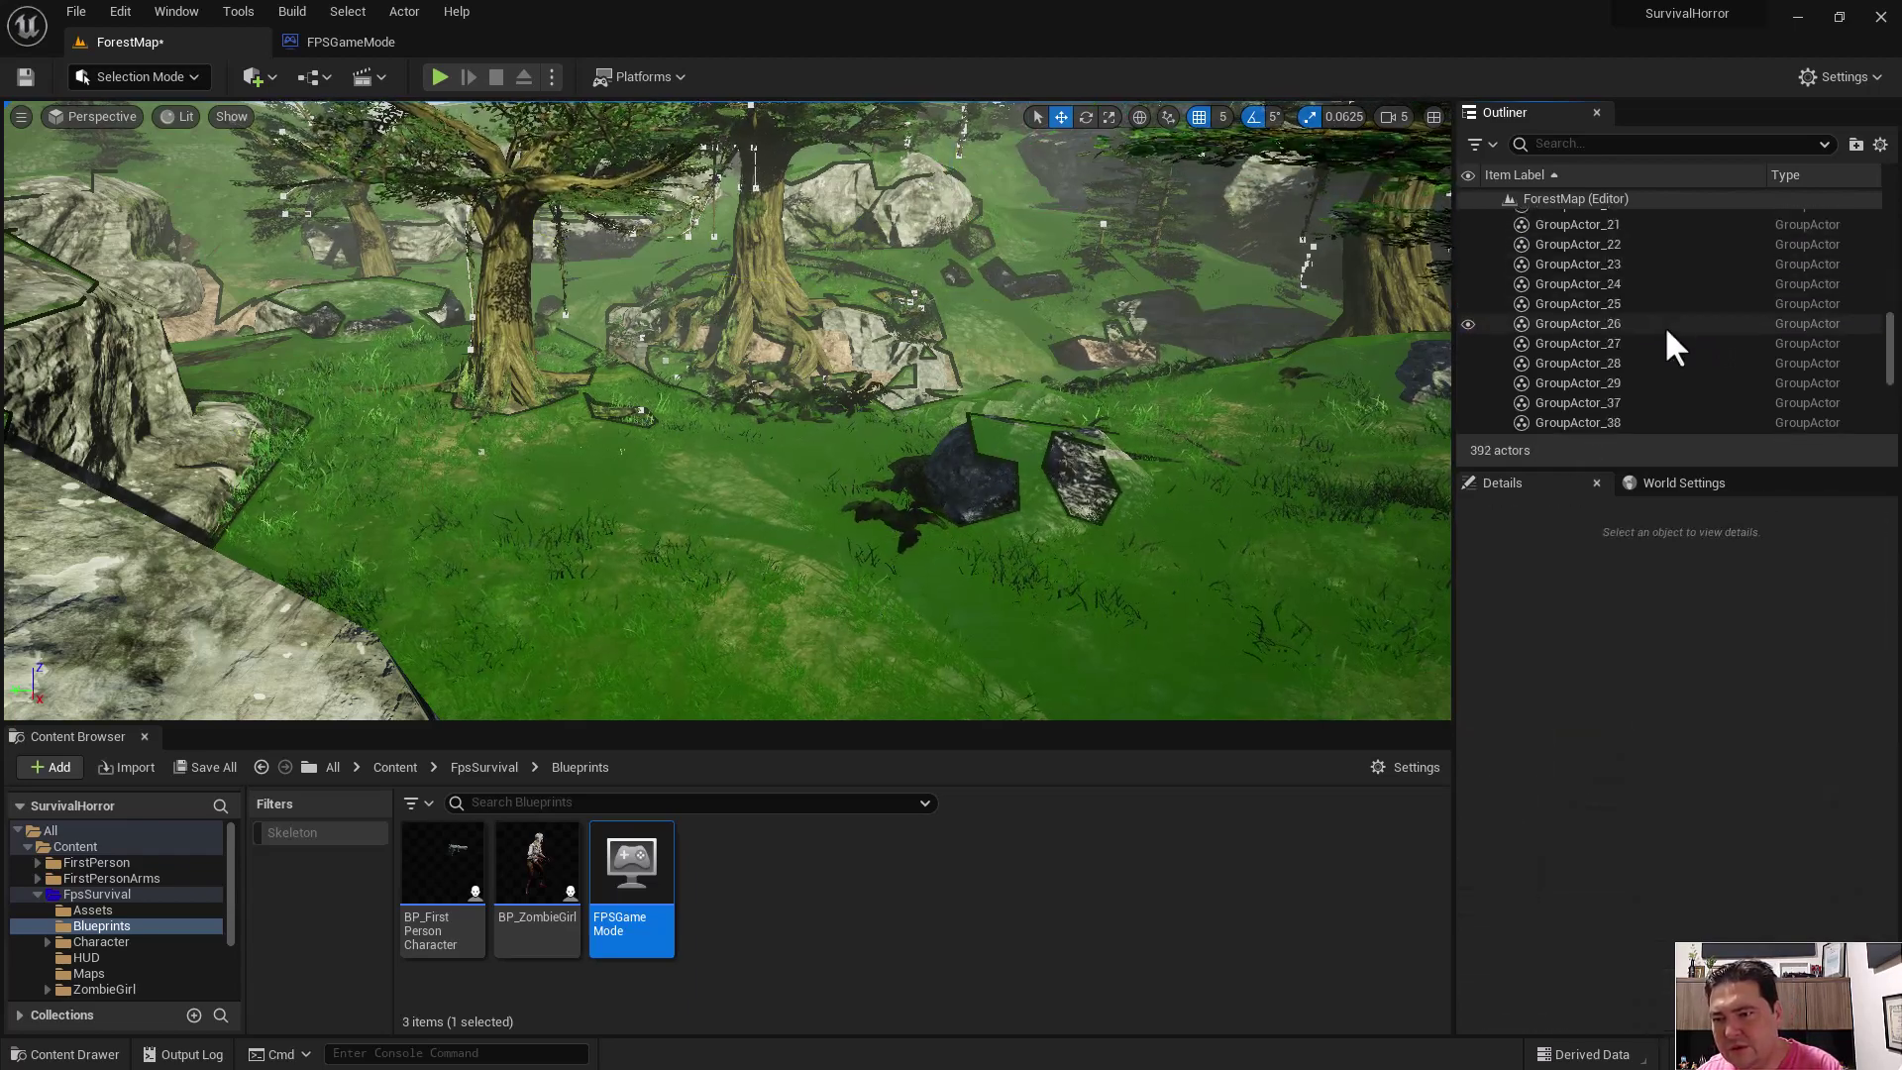
scroll(1666, 337, down, 5)
scroll(1666, 345, down, 2)
scroll(1592, 360, up, 5)
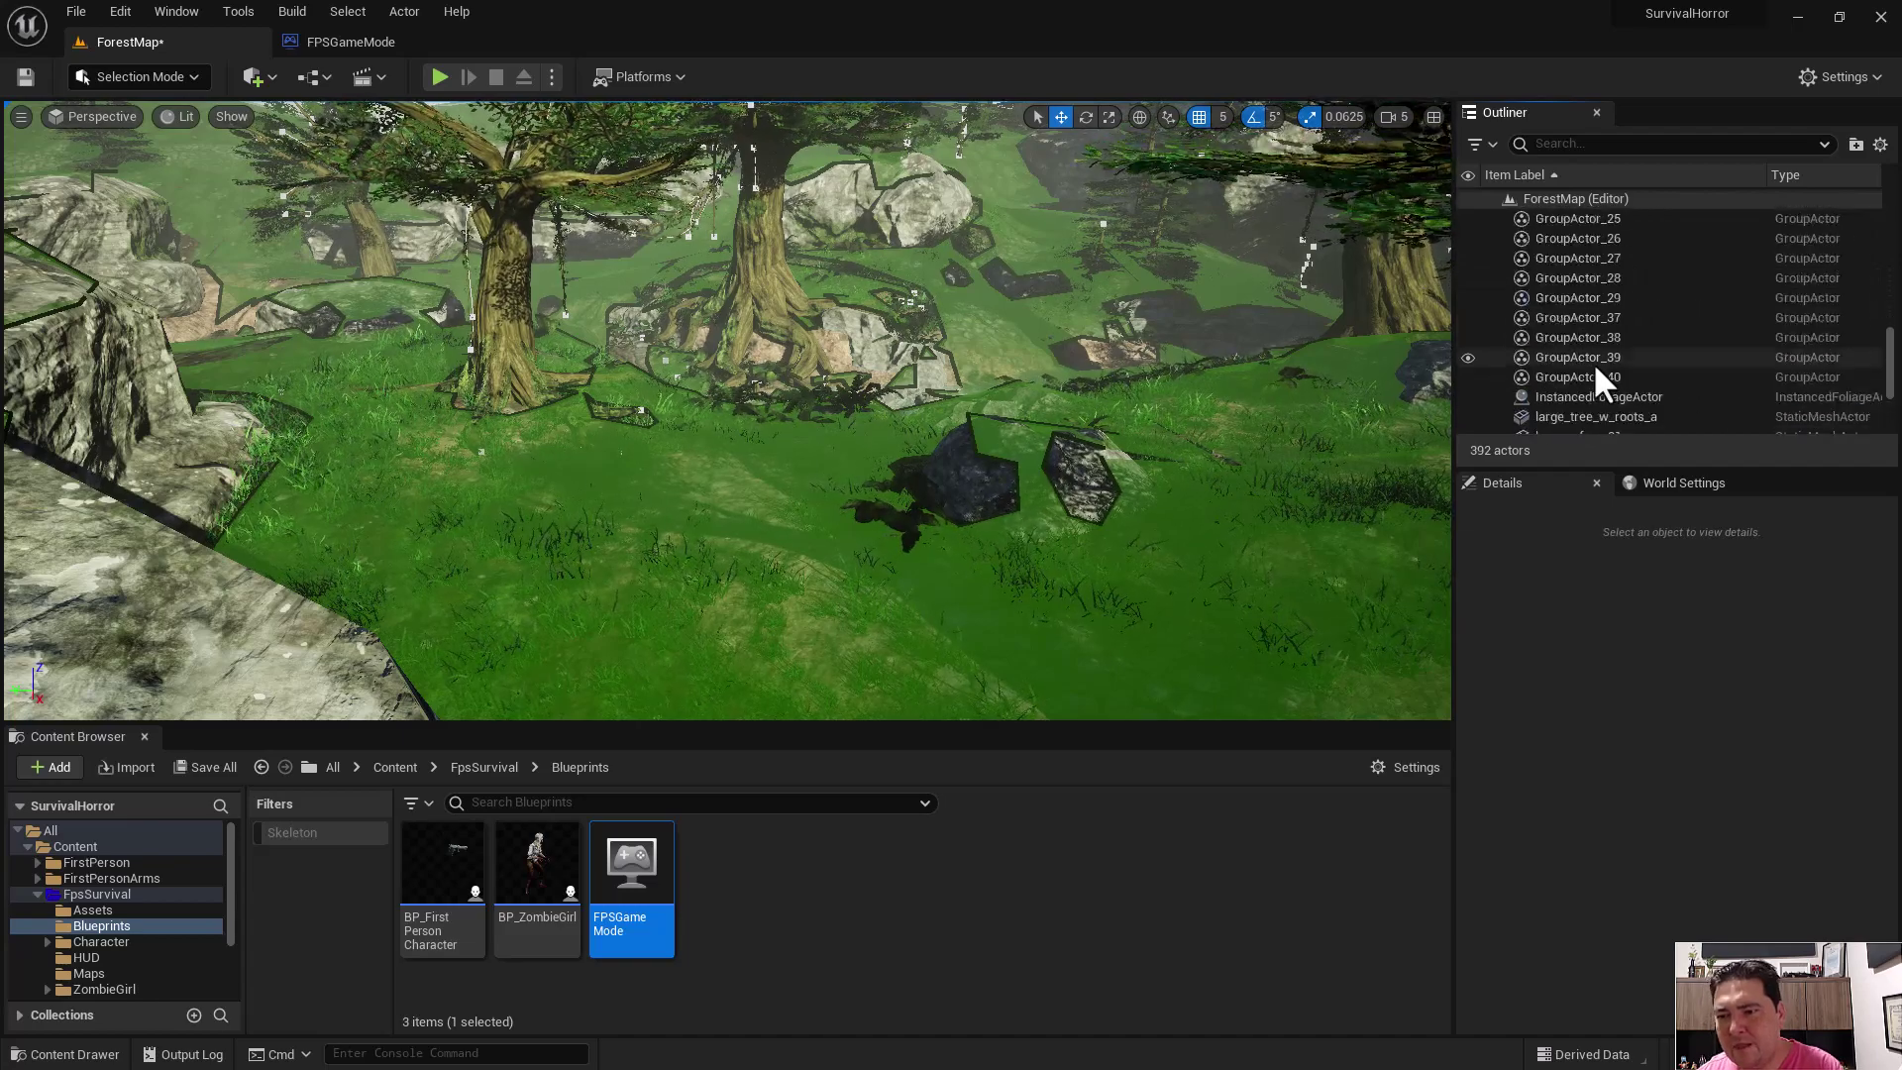
scroll(1593, 361, up, 5)
scroll(1593, 360, up, 3)
scroll(1593, 360, up, 2)
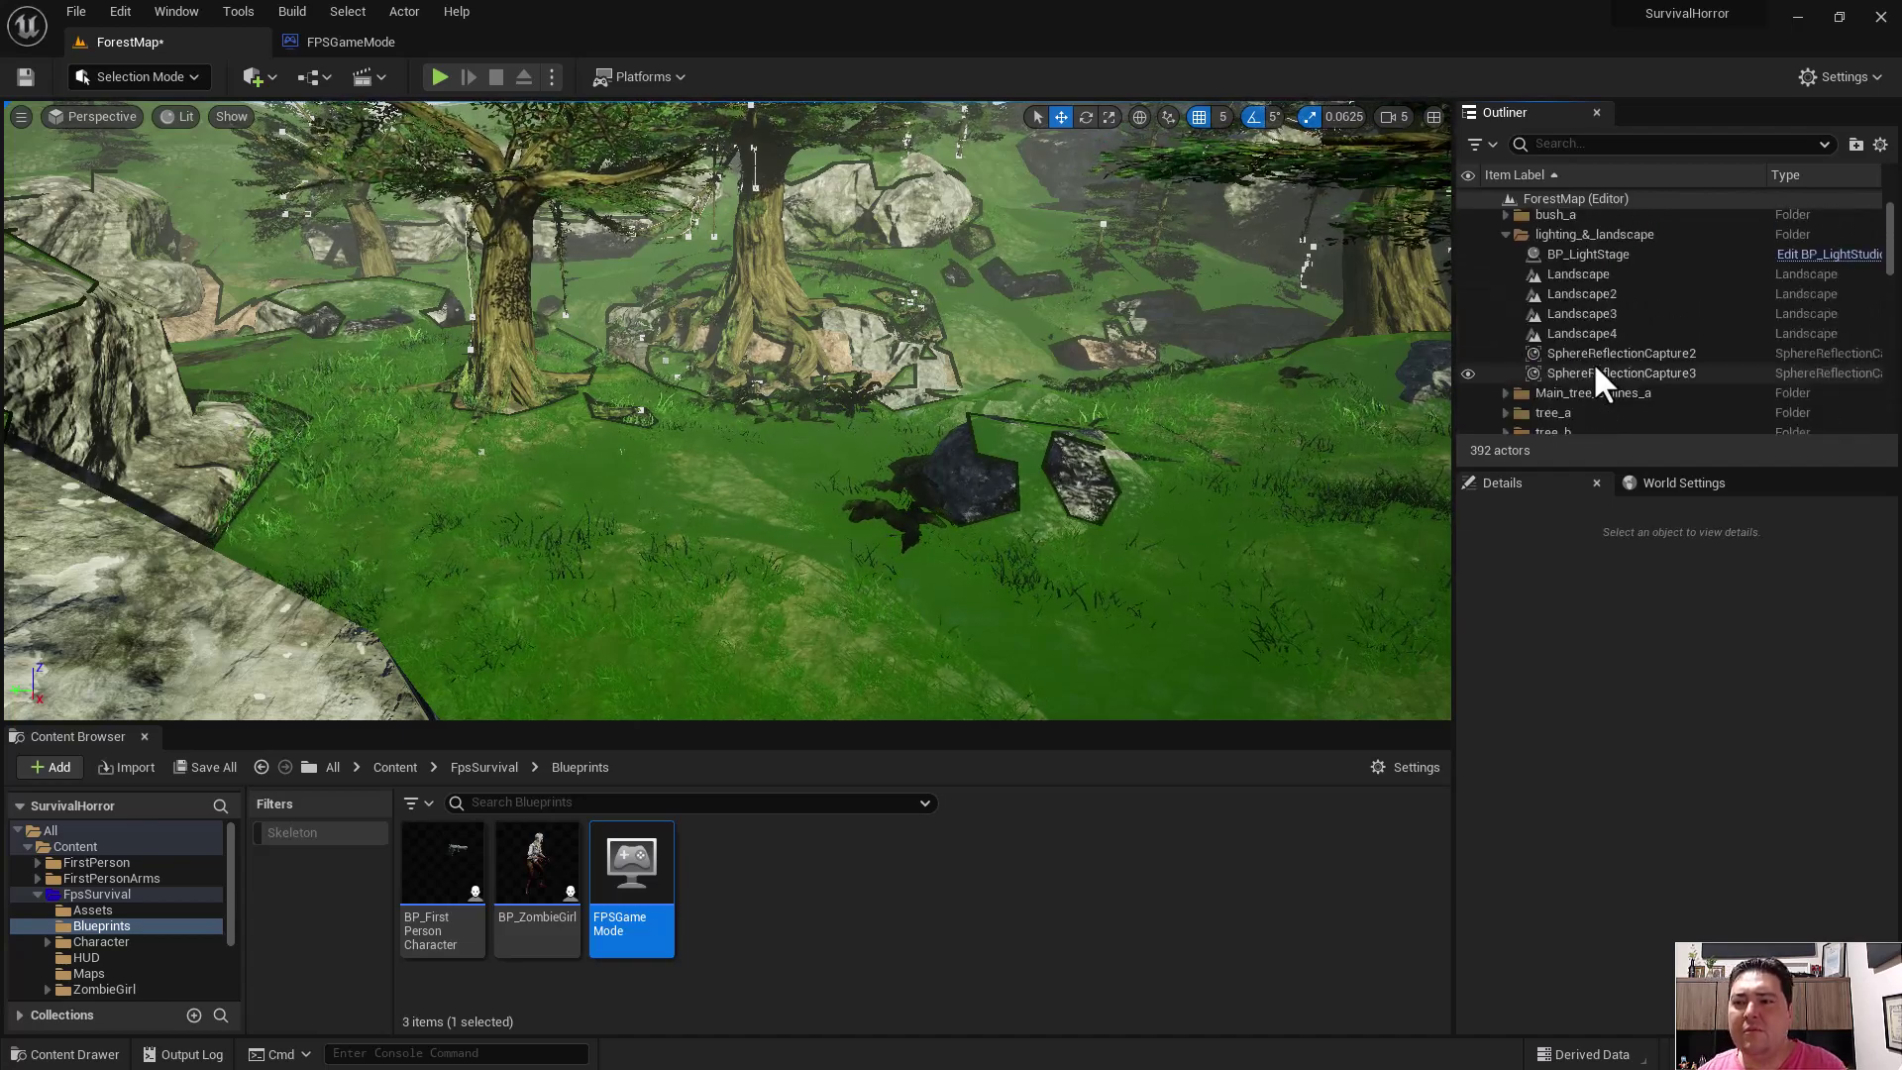
- Select the PlayerStart in the Outliner and frame it in the viewport
click(1505, 234)
right_drag(1249, 319, 1248, 319)
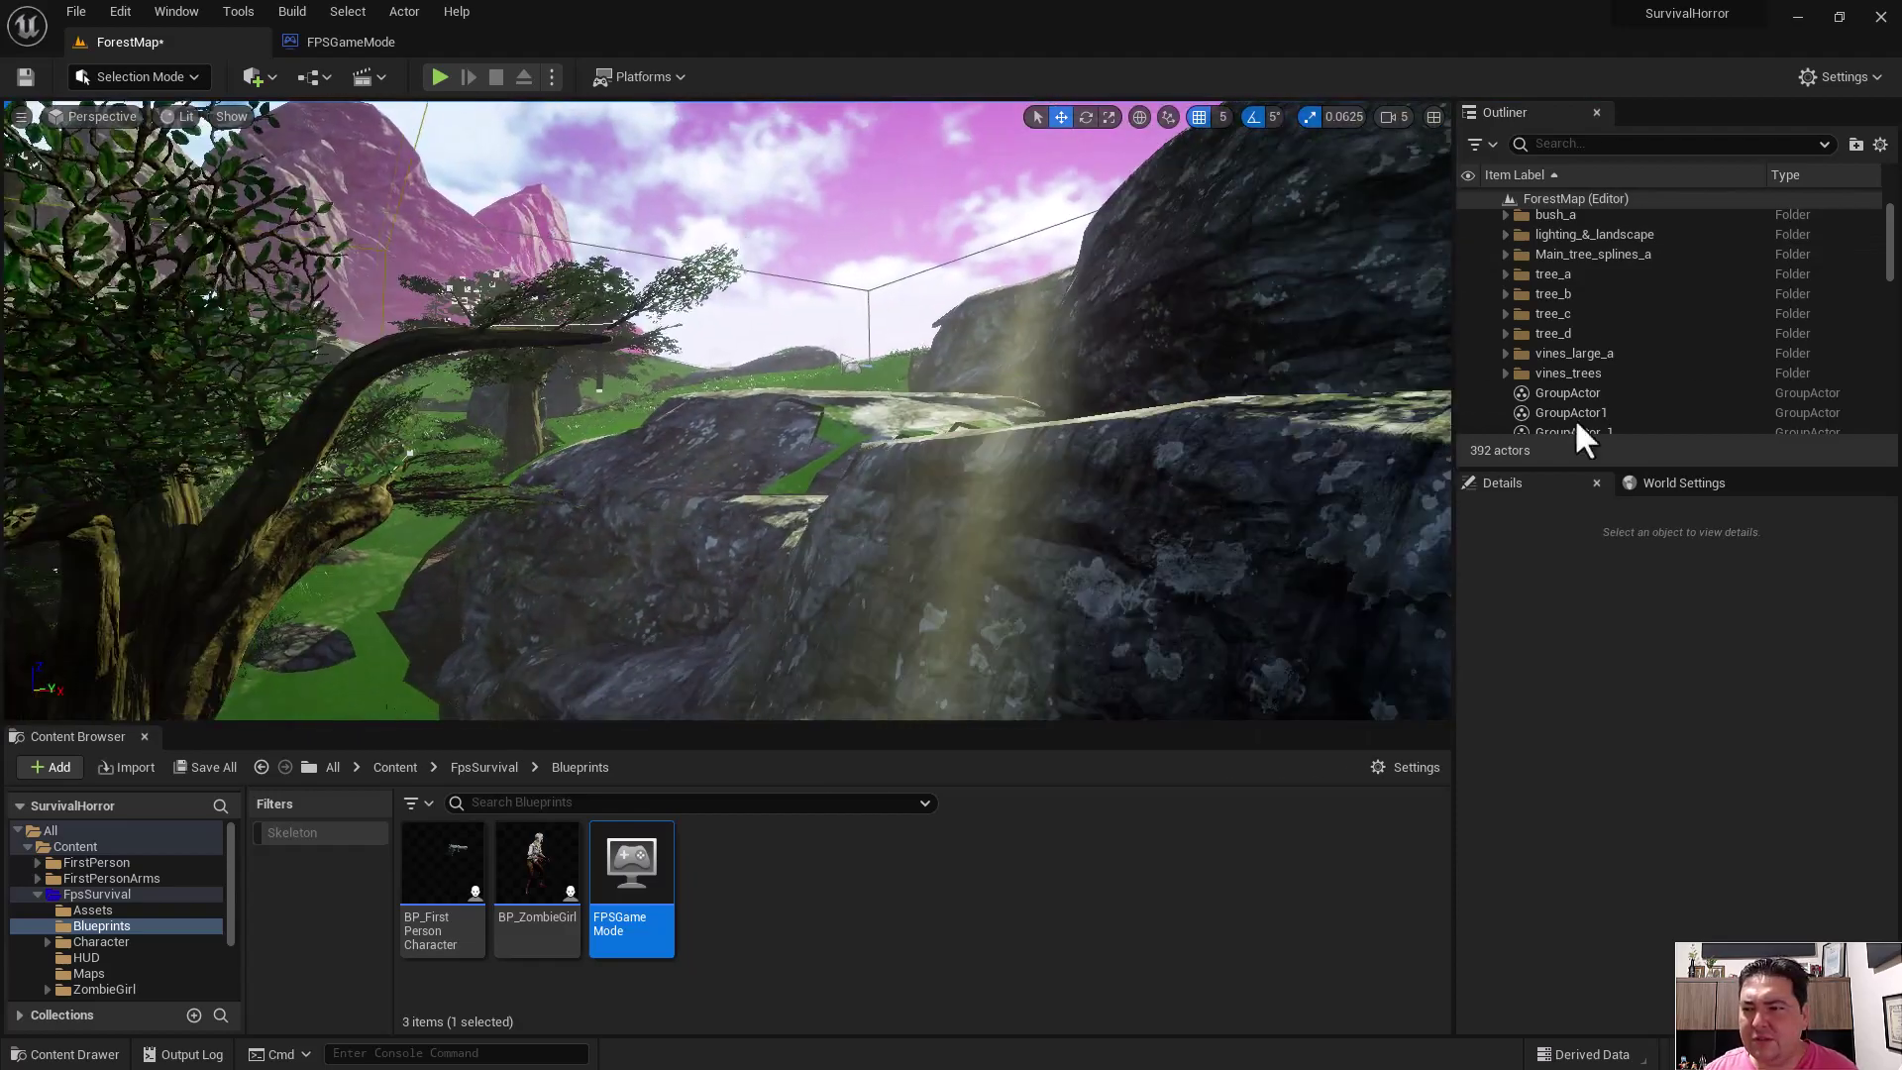
scroll(1754, 348, down, 3)
scroll(1756, 347, down, 7)
scroll(1756, 348, down, 5)
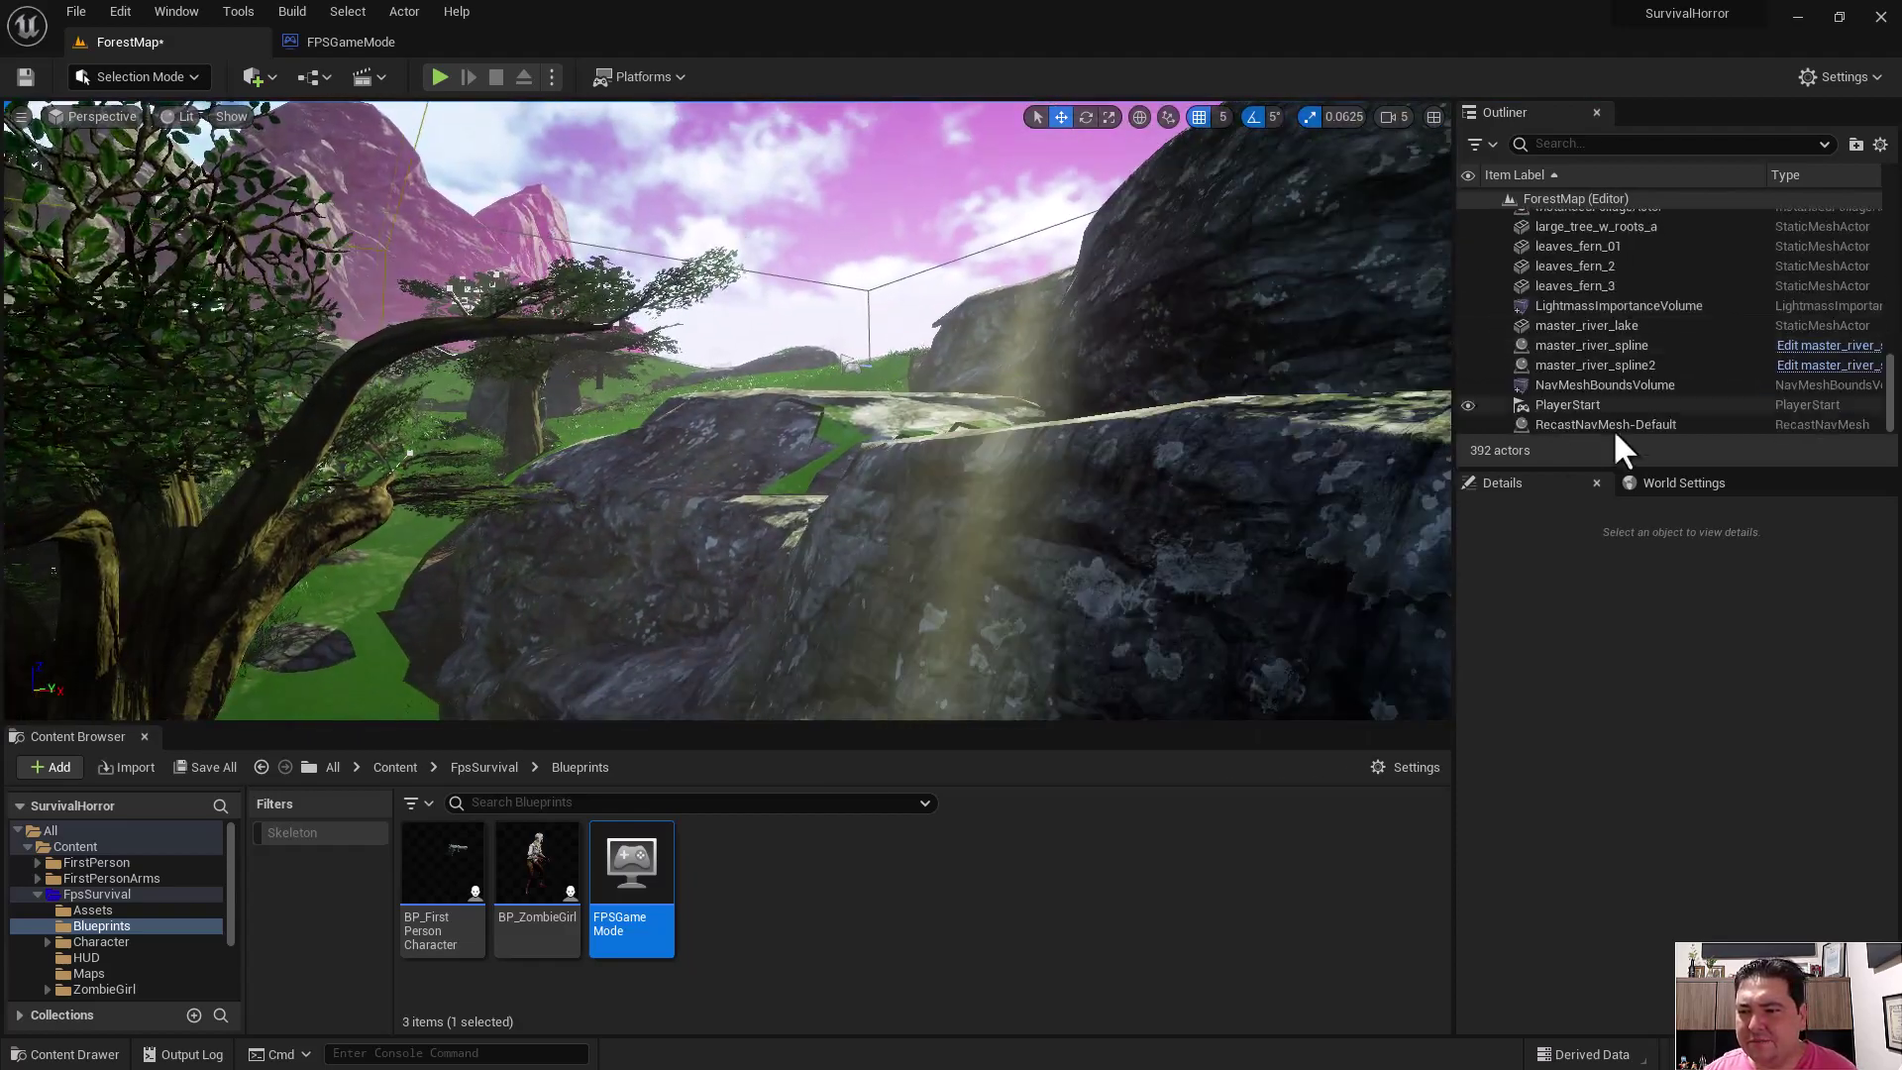
double_click(1542, 402)
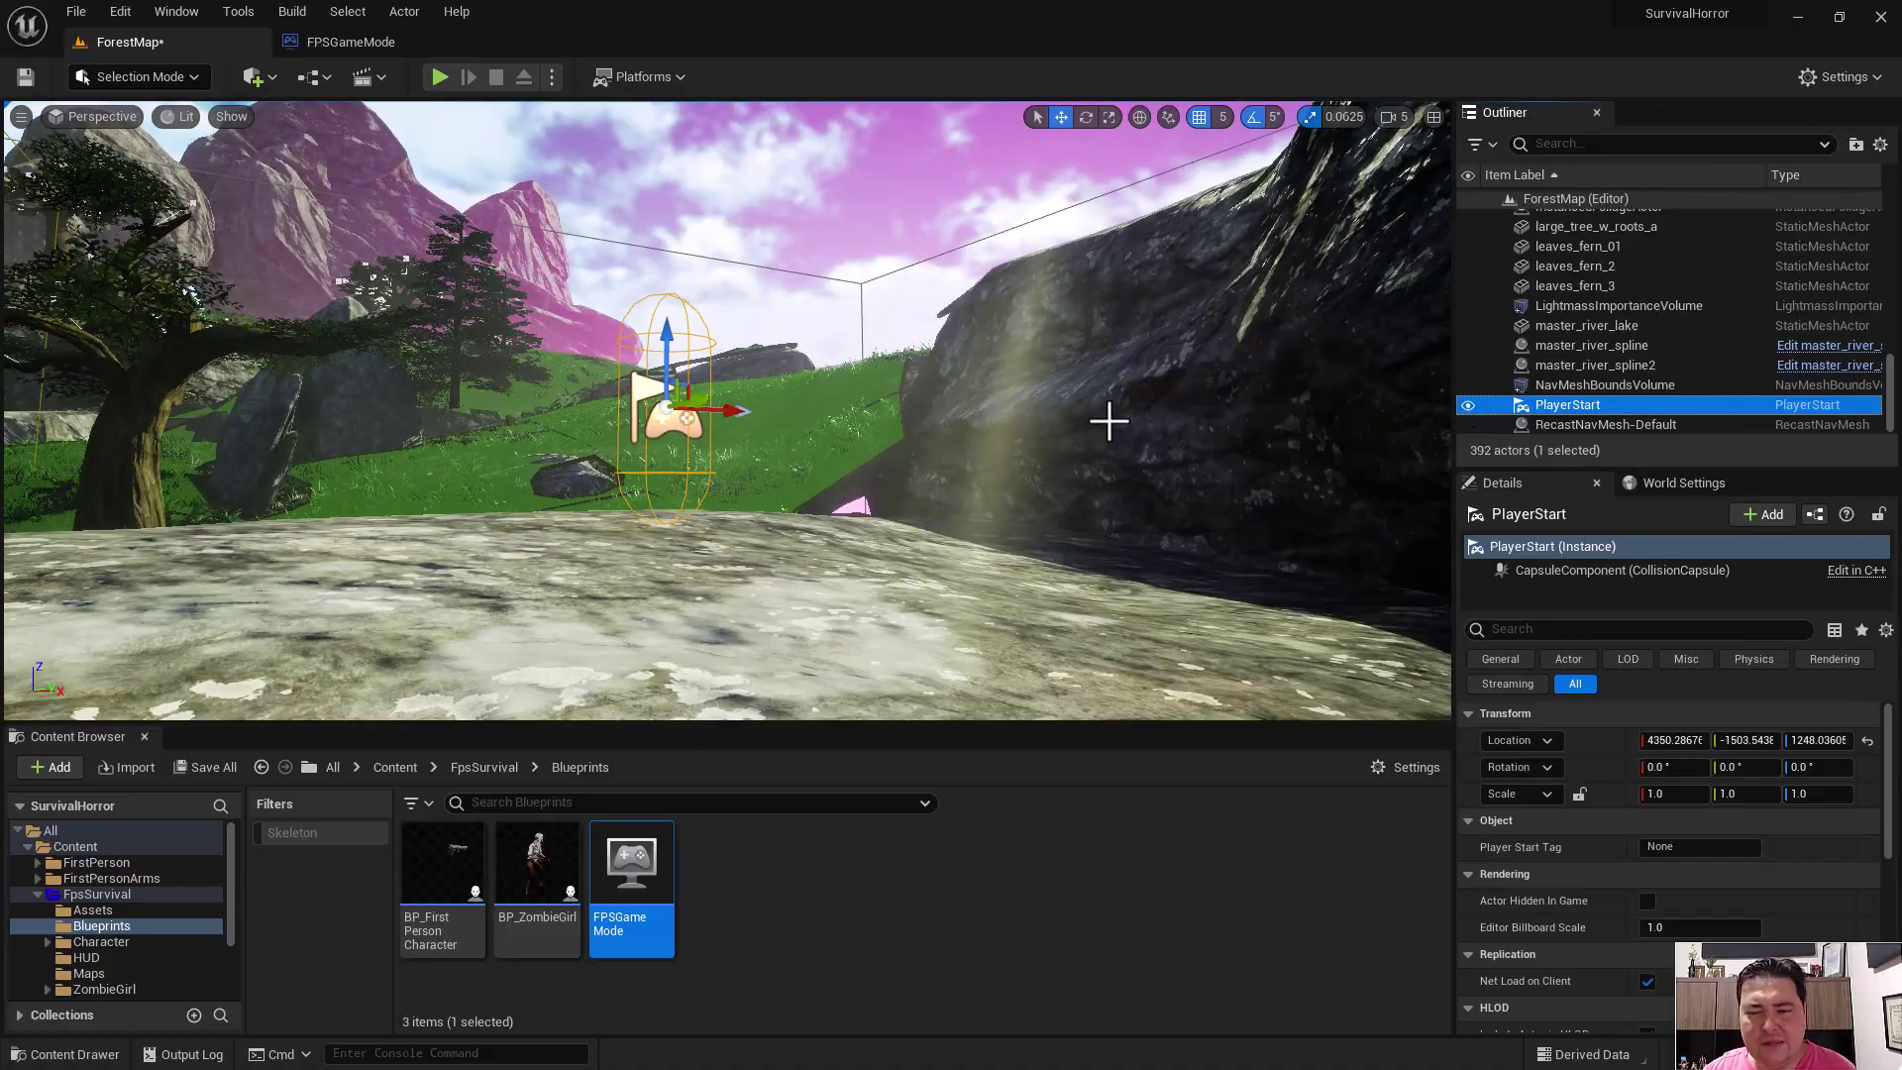
right_drag(991, 396, 891, 416)
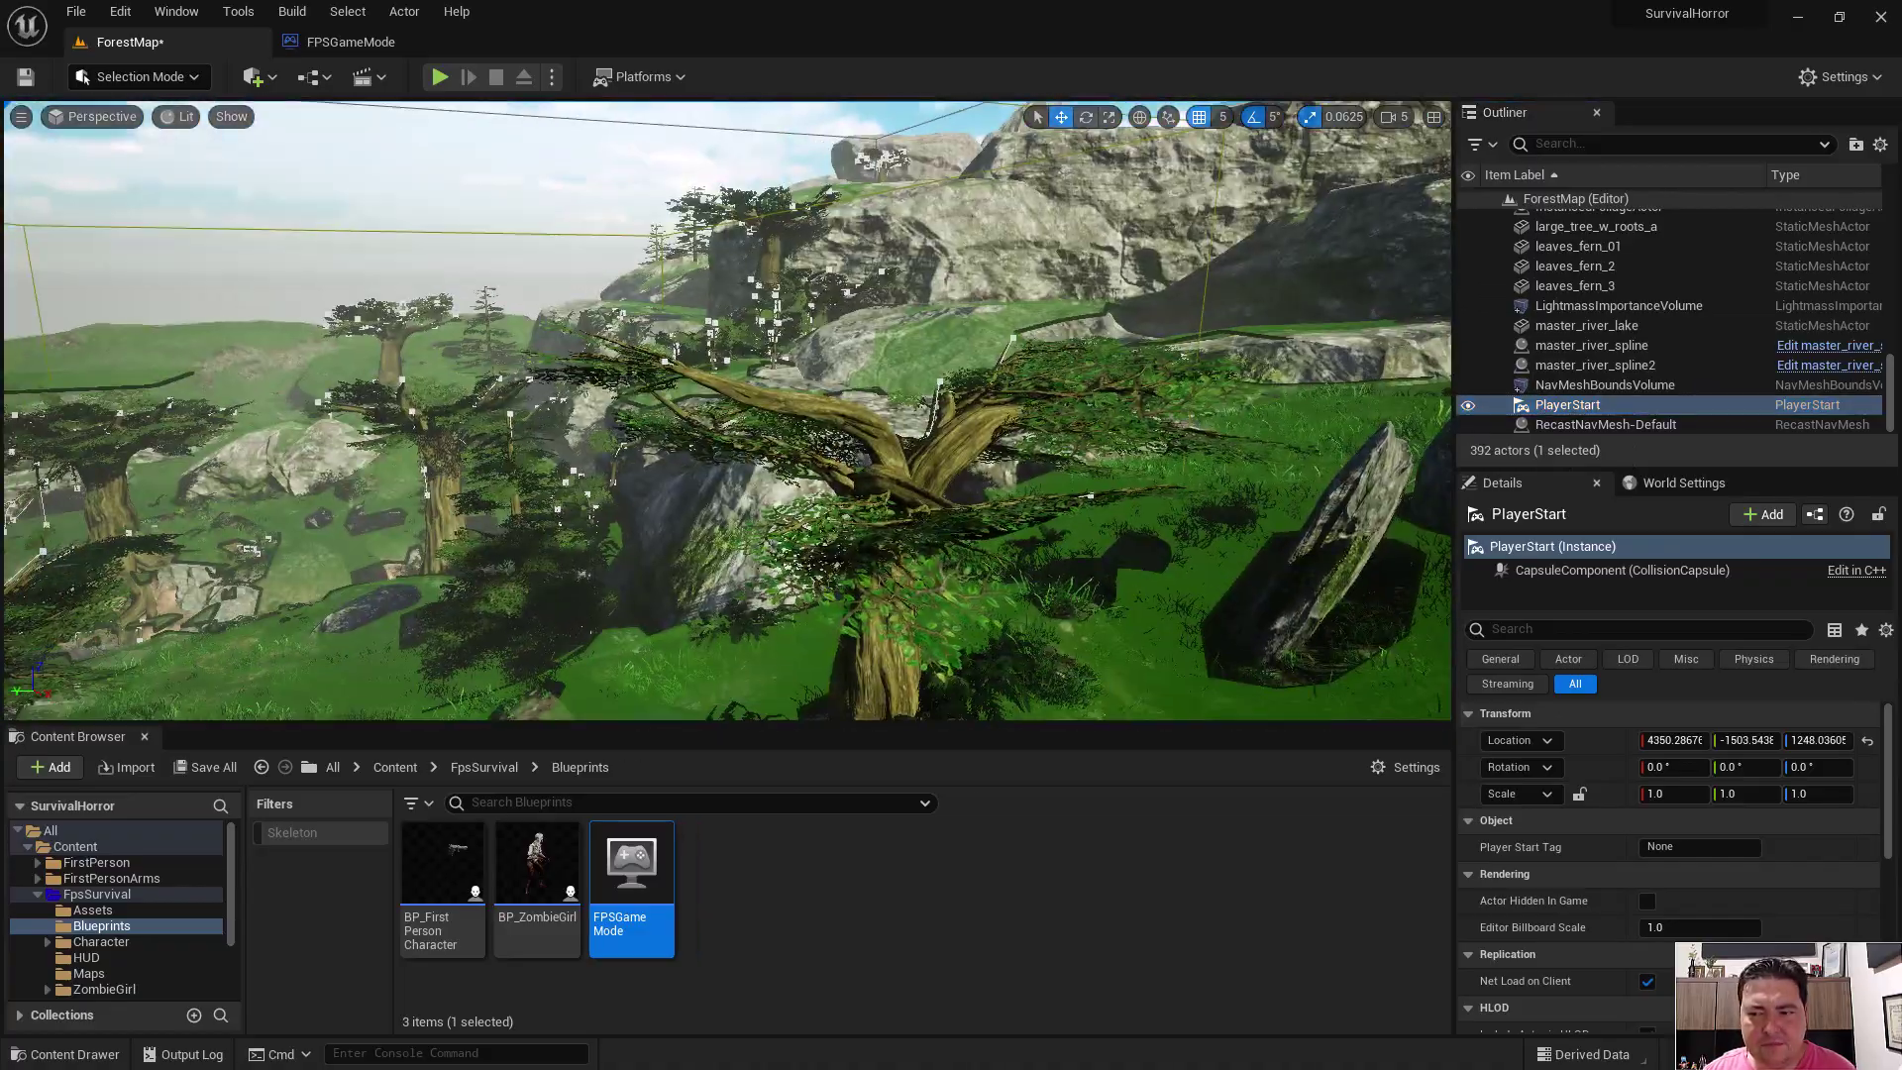
right_drag(728, 411, 728, 411)
- Slide the PlayerStart along Y and raise it to about 1570.29, 41.46, 293.04
right_drag(887, 442, 887, 442)
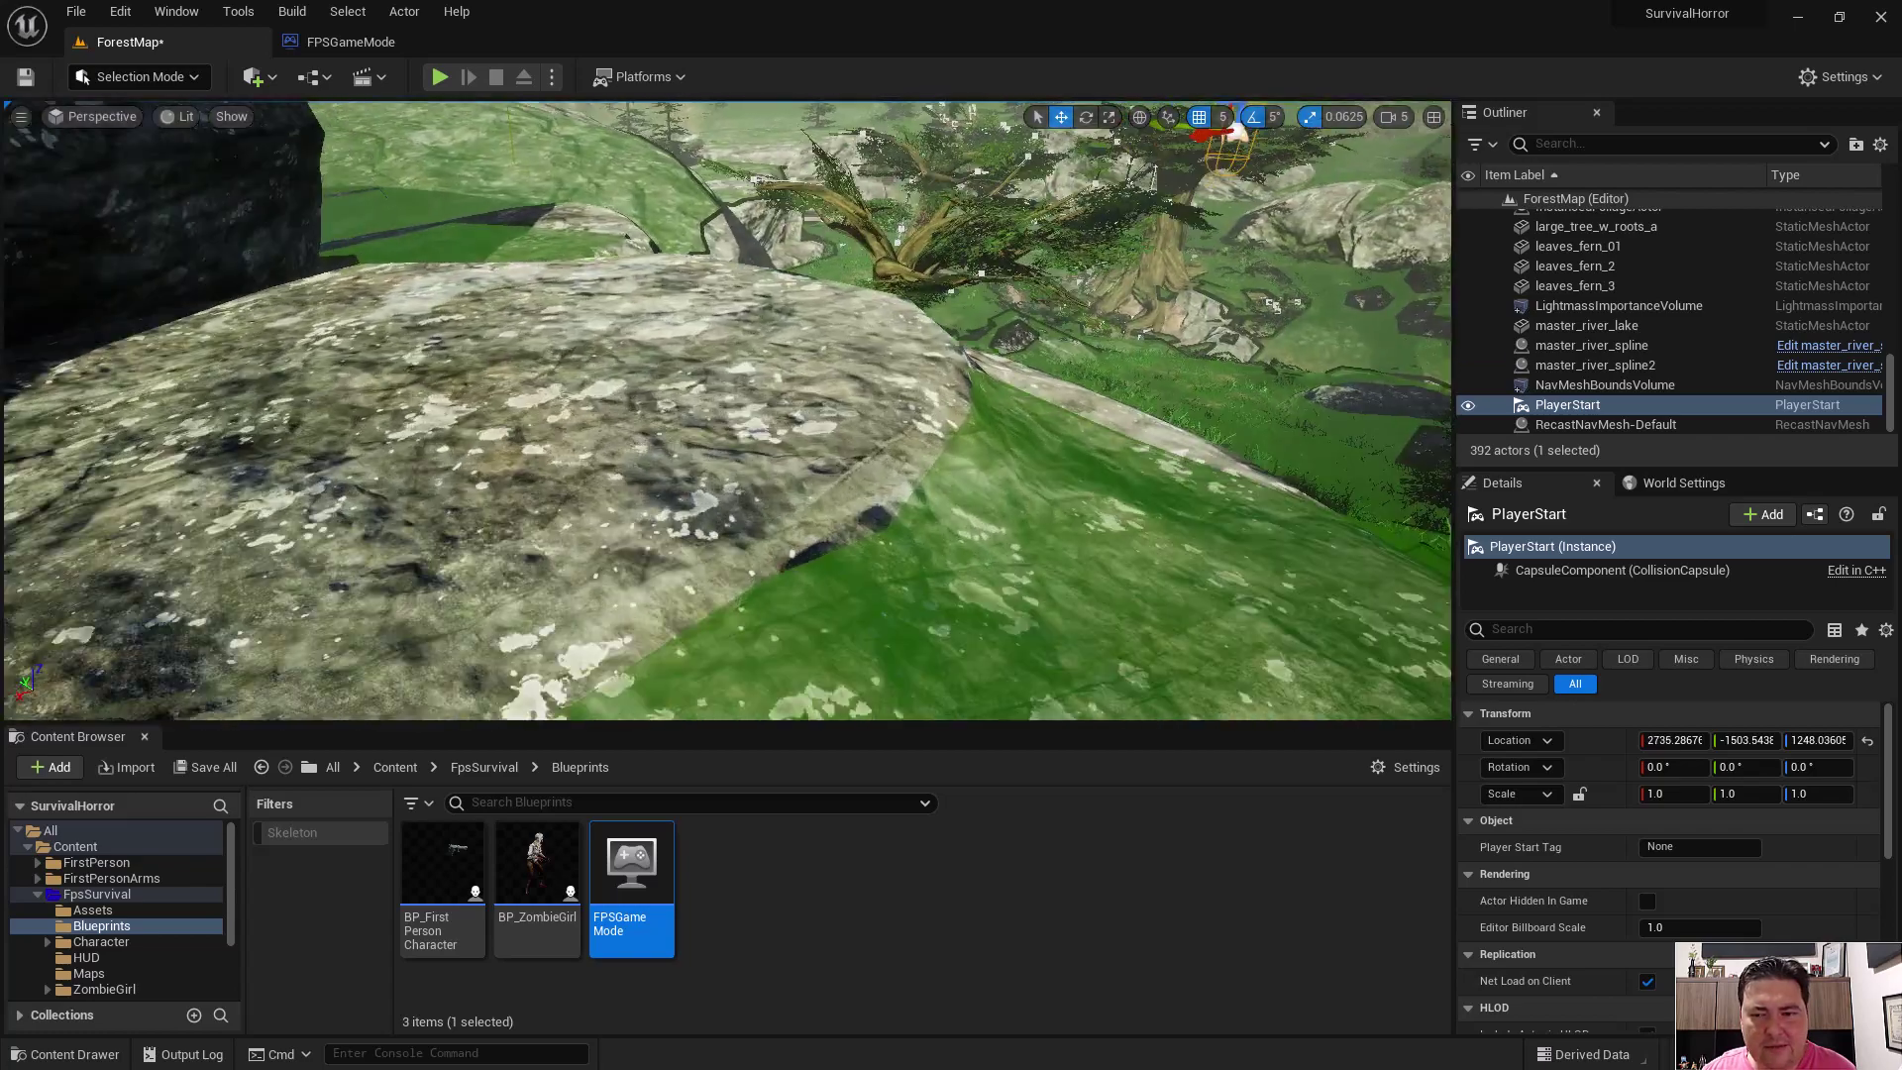
right_drag(1098, 468, 1097, 468)
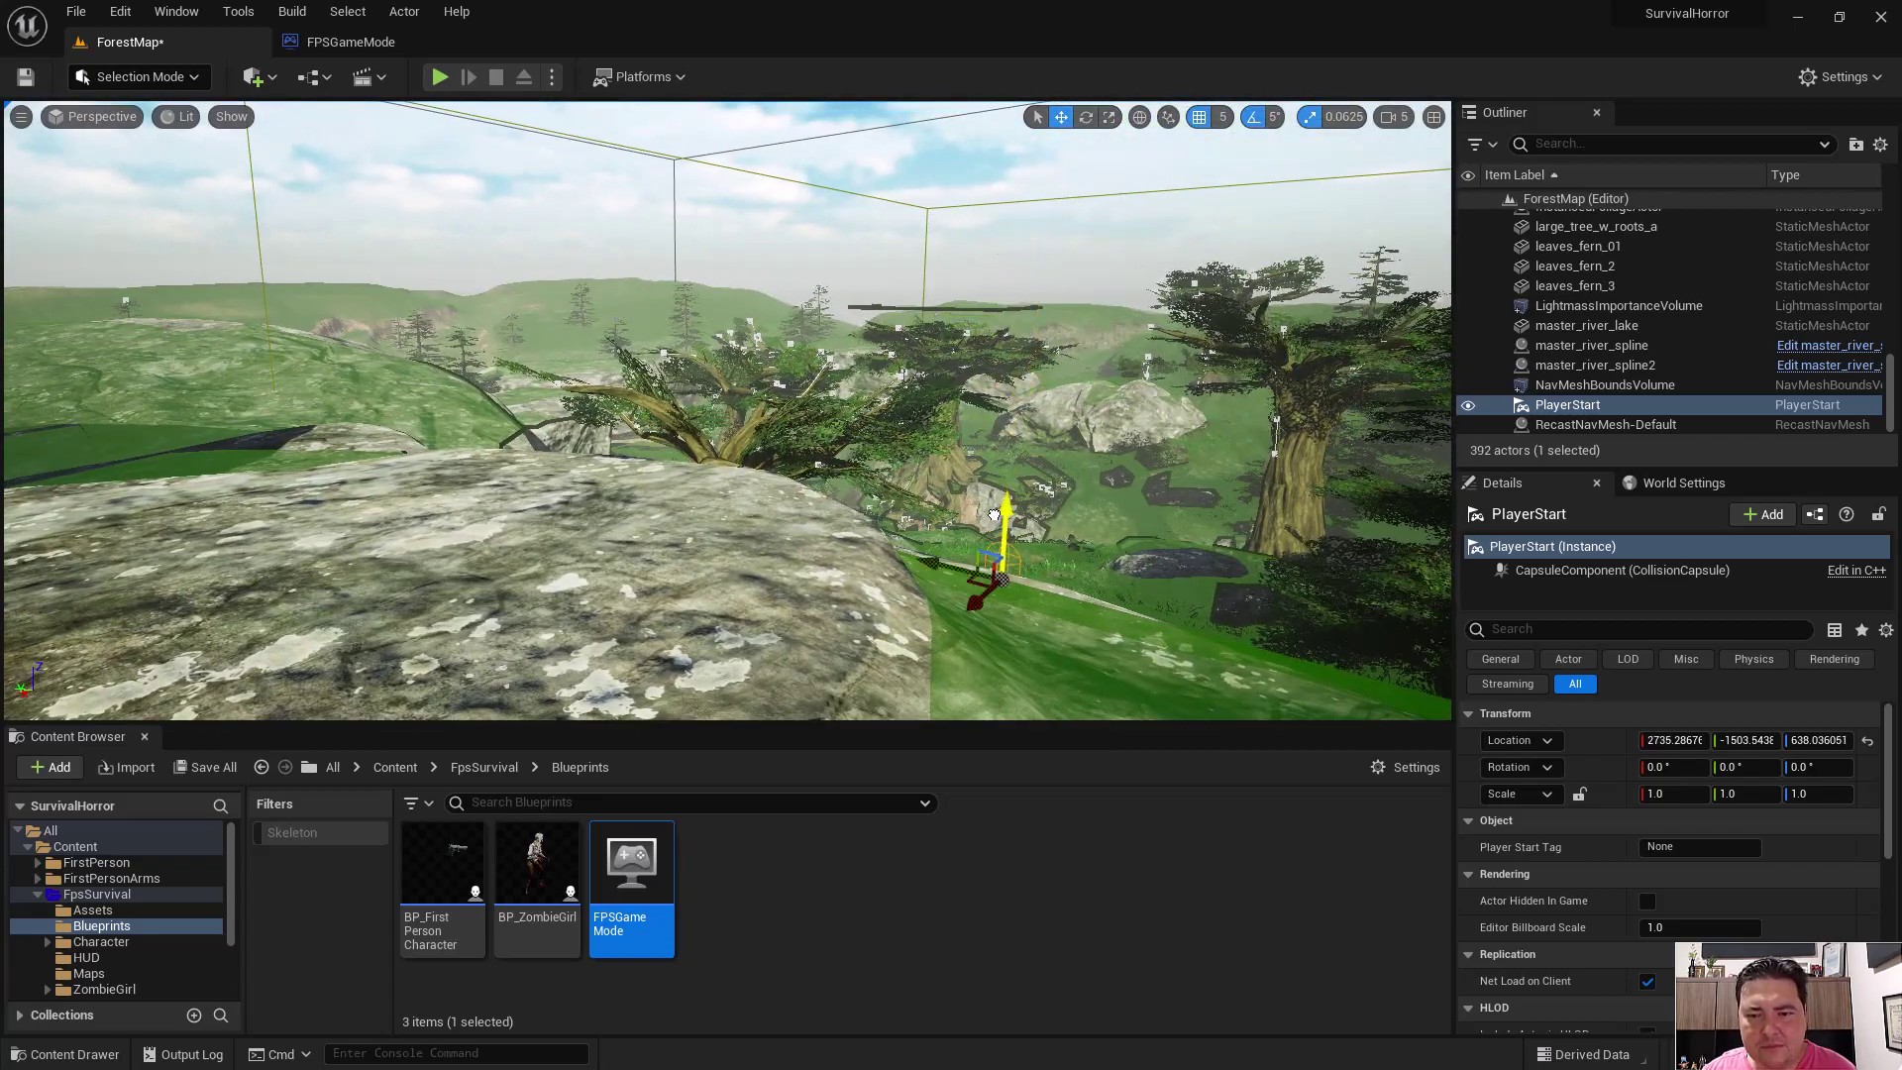
right_drag(1101, 508, 1101, 507)
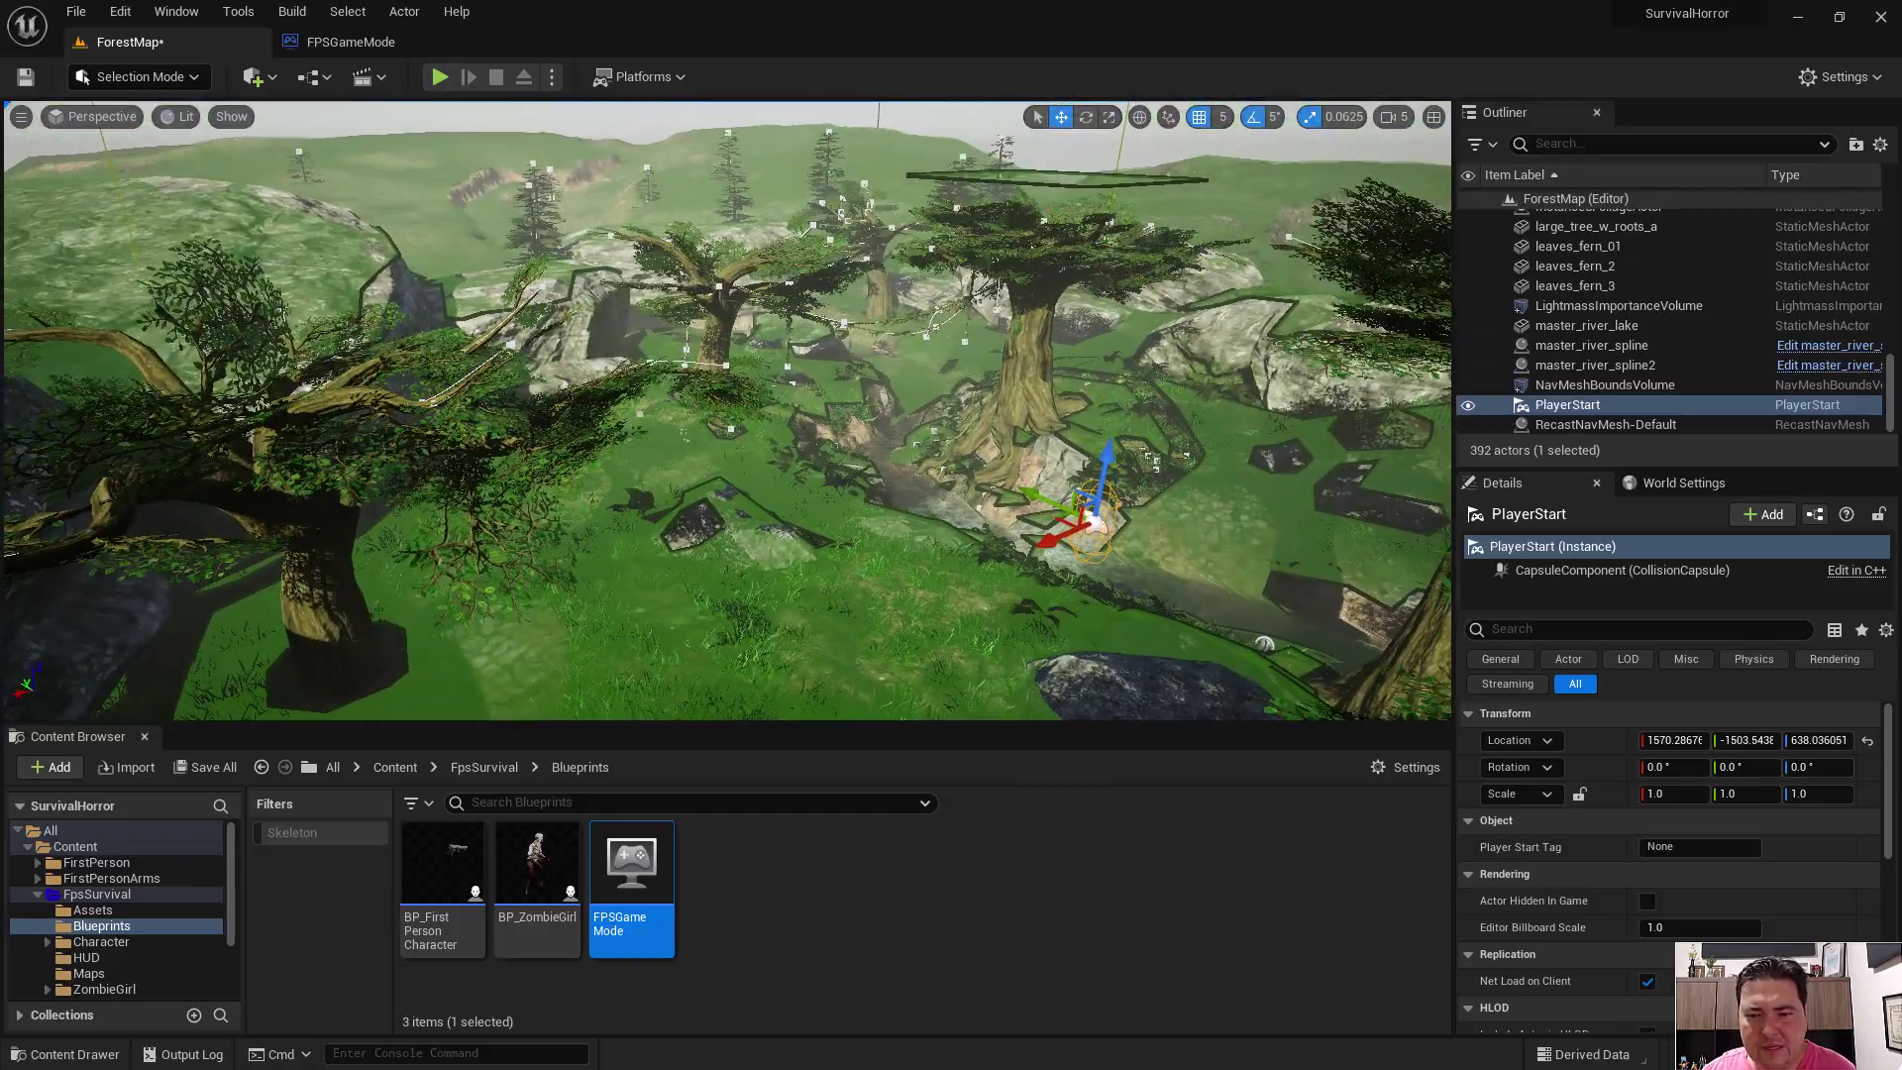
mouse_move(1052, 500)
mouse_down()
mouse_move(738, 428)
mouse_move(745, 525)
mouse_move(745, 504)
mouse_up()
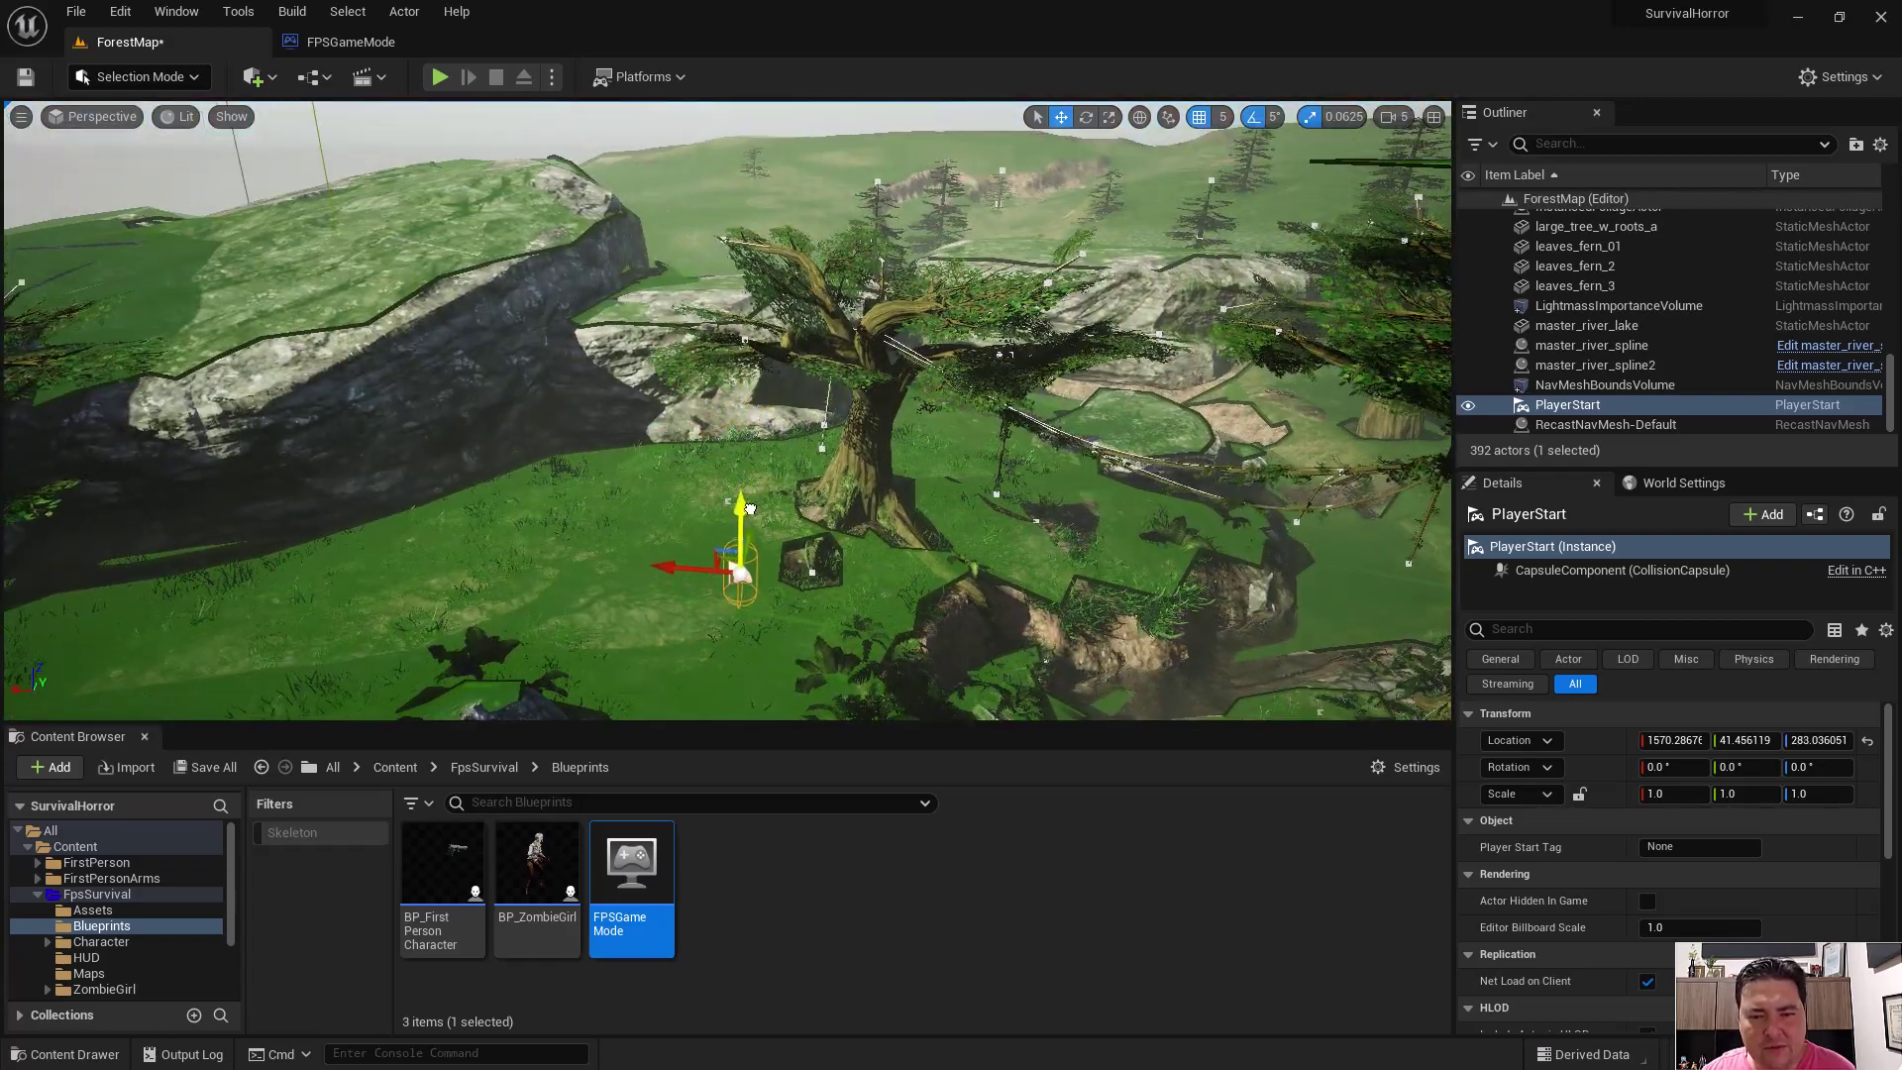
mouse_move(883, 509)
right_down()
mouse_move(990, 509)
mouse_move(891, 515)
mouse_move(872, 495)
right_up()
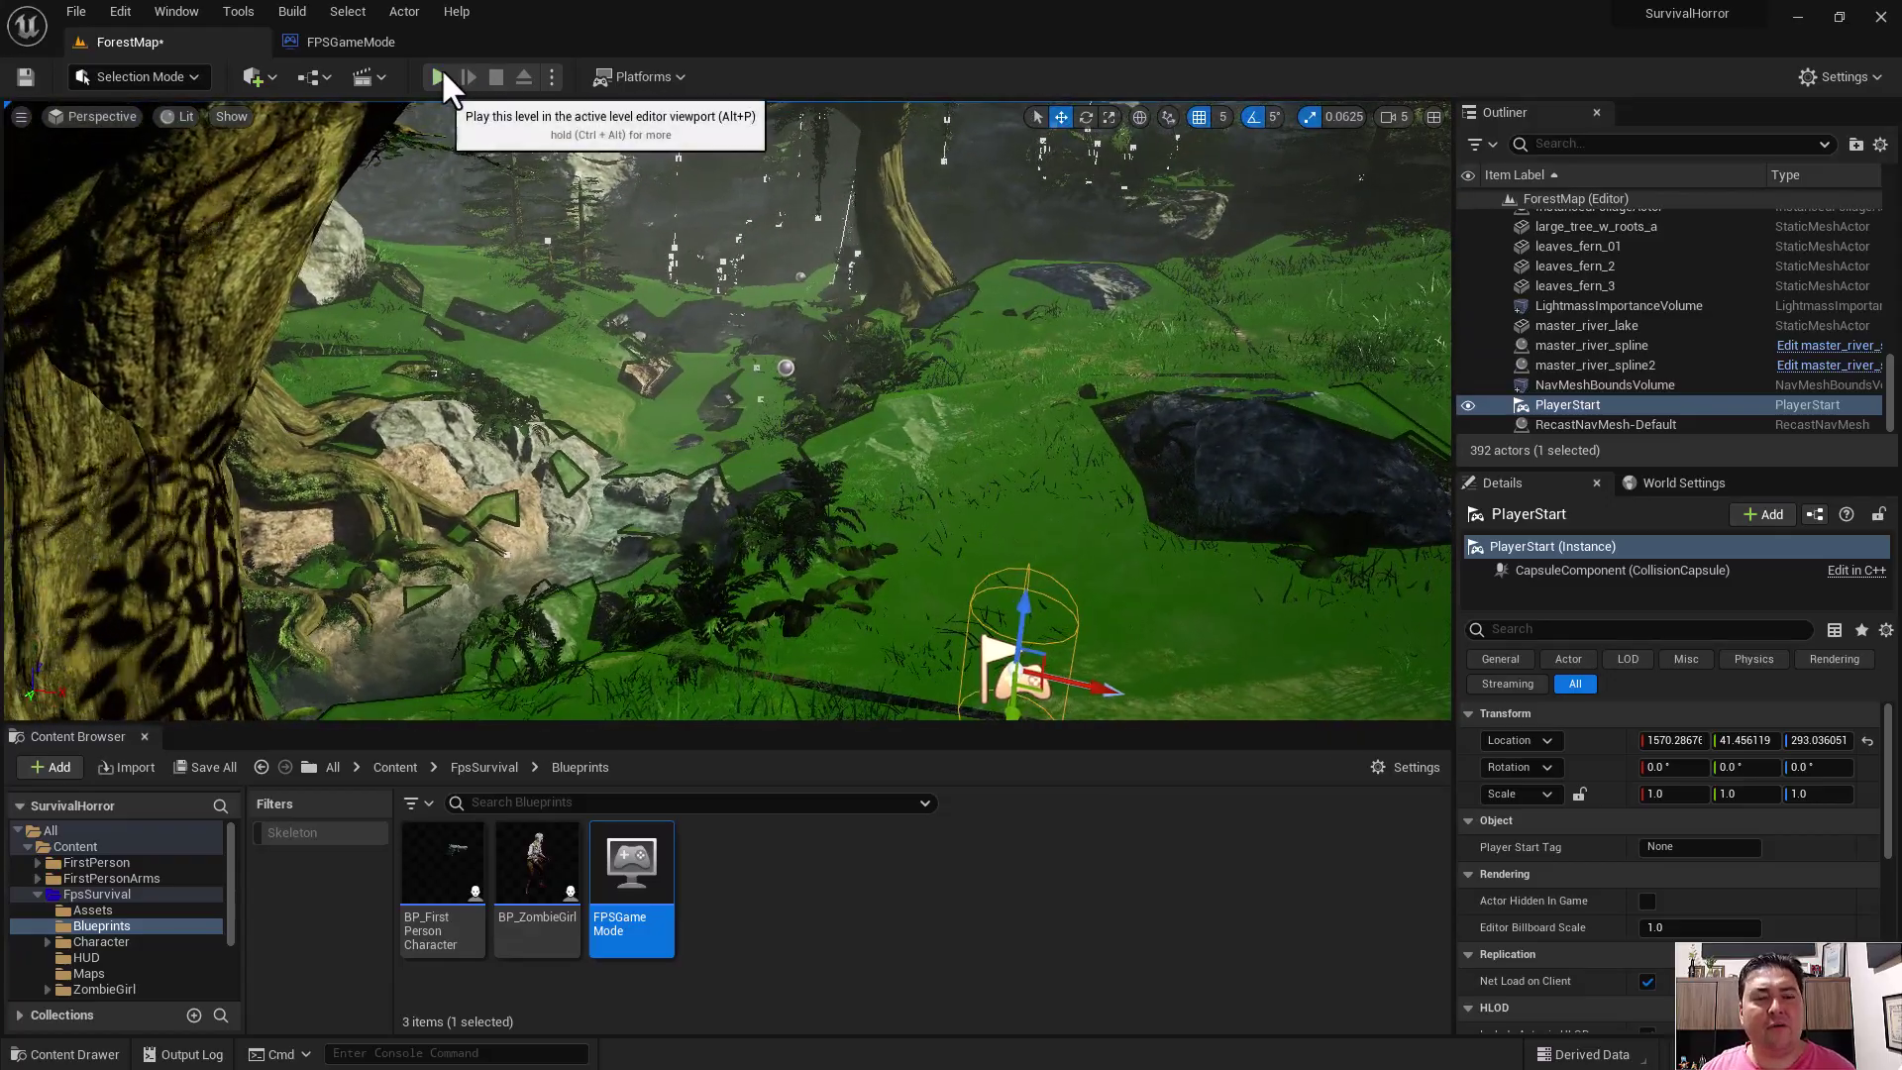
- Save the ForestMap level and launch a Play In Editor session
key(ctrl+s)
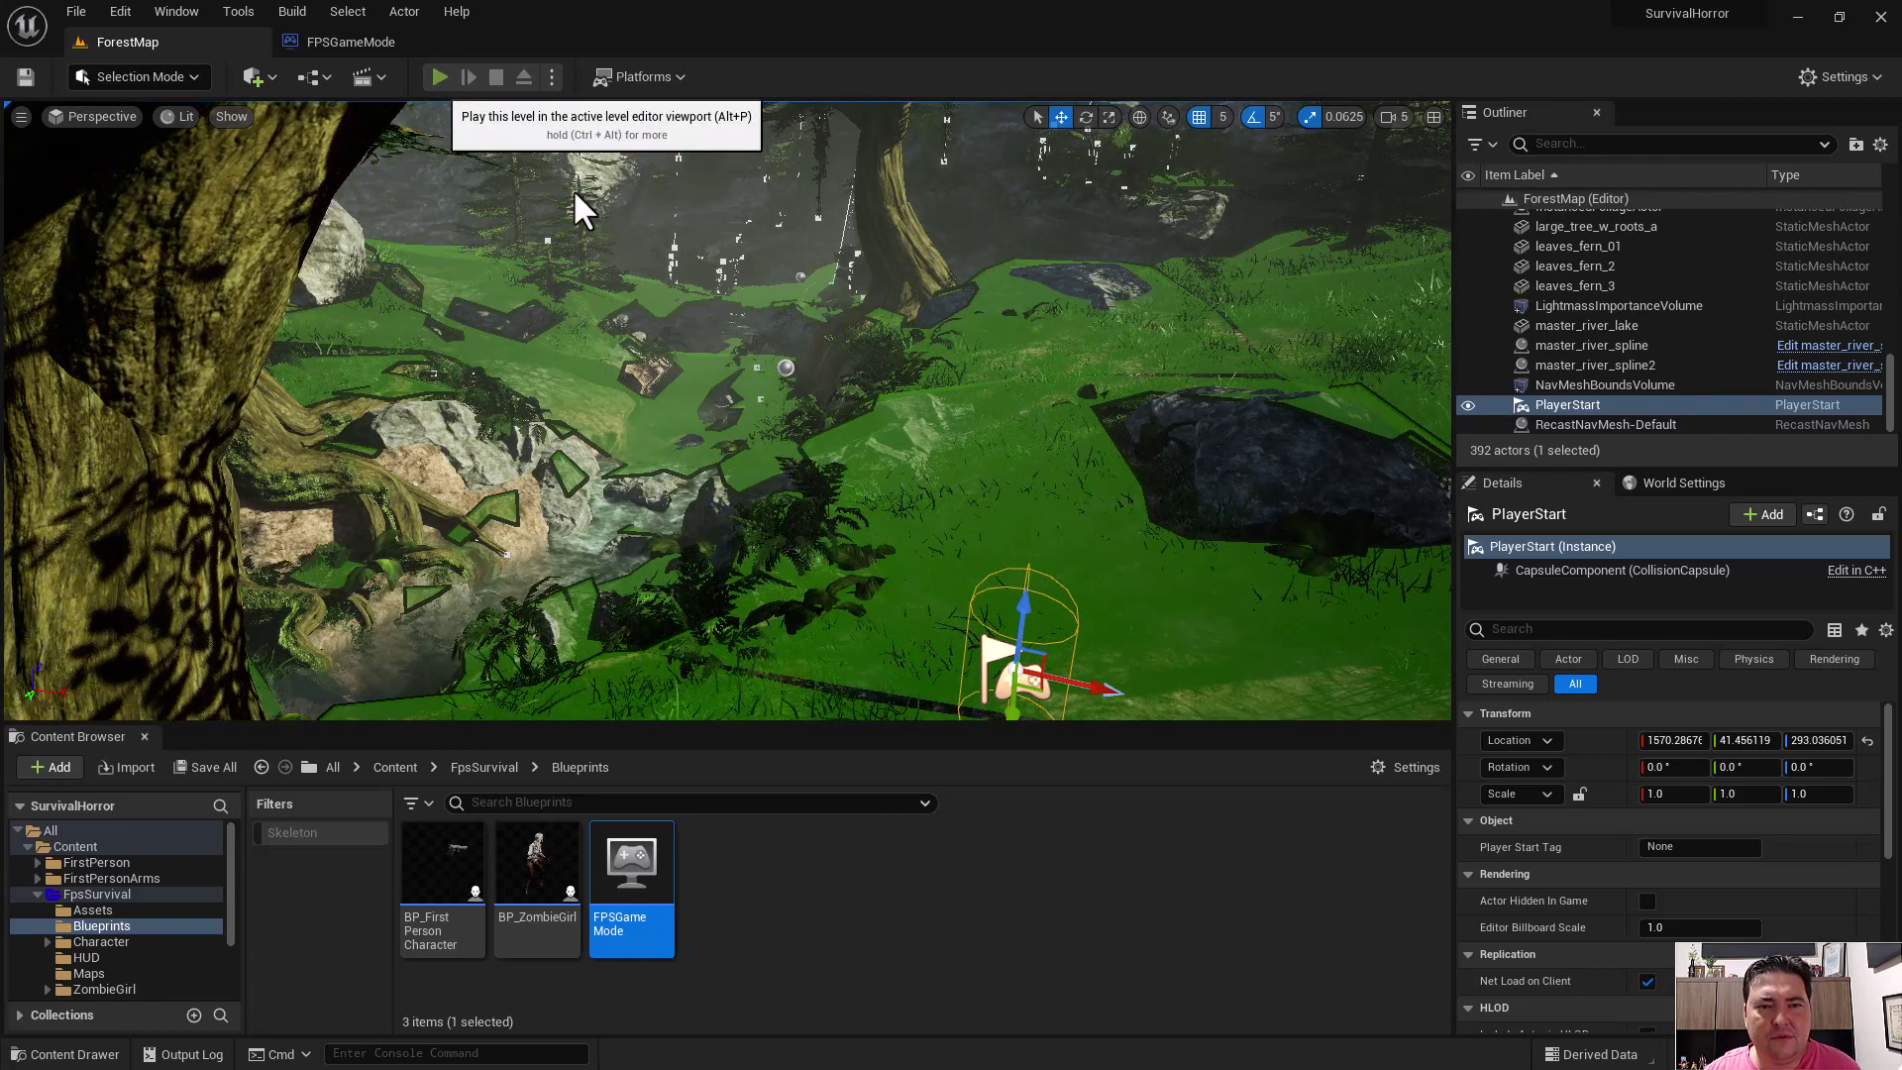
key(alt+p)
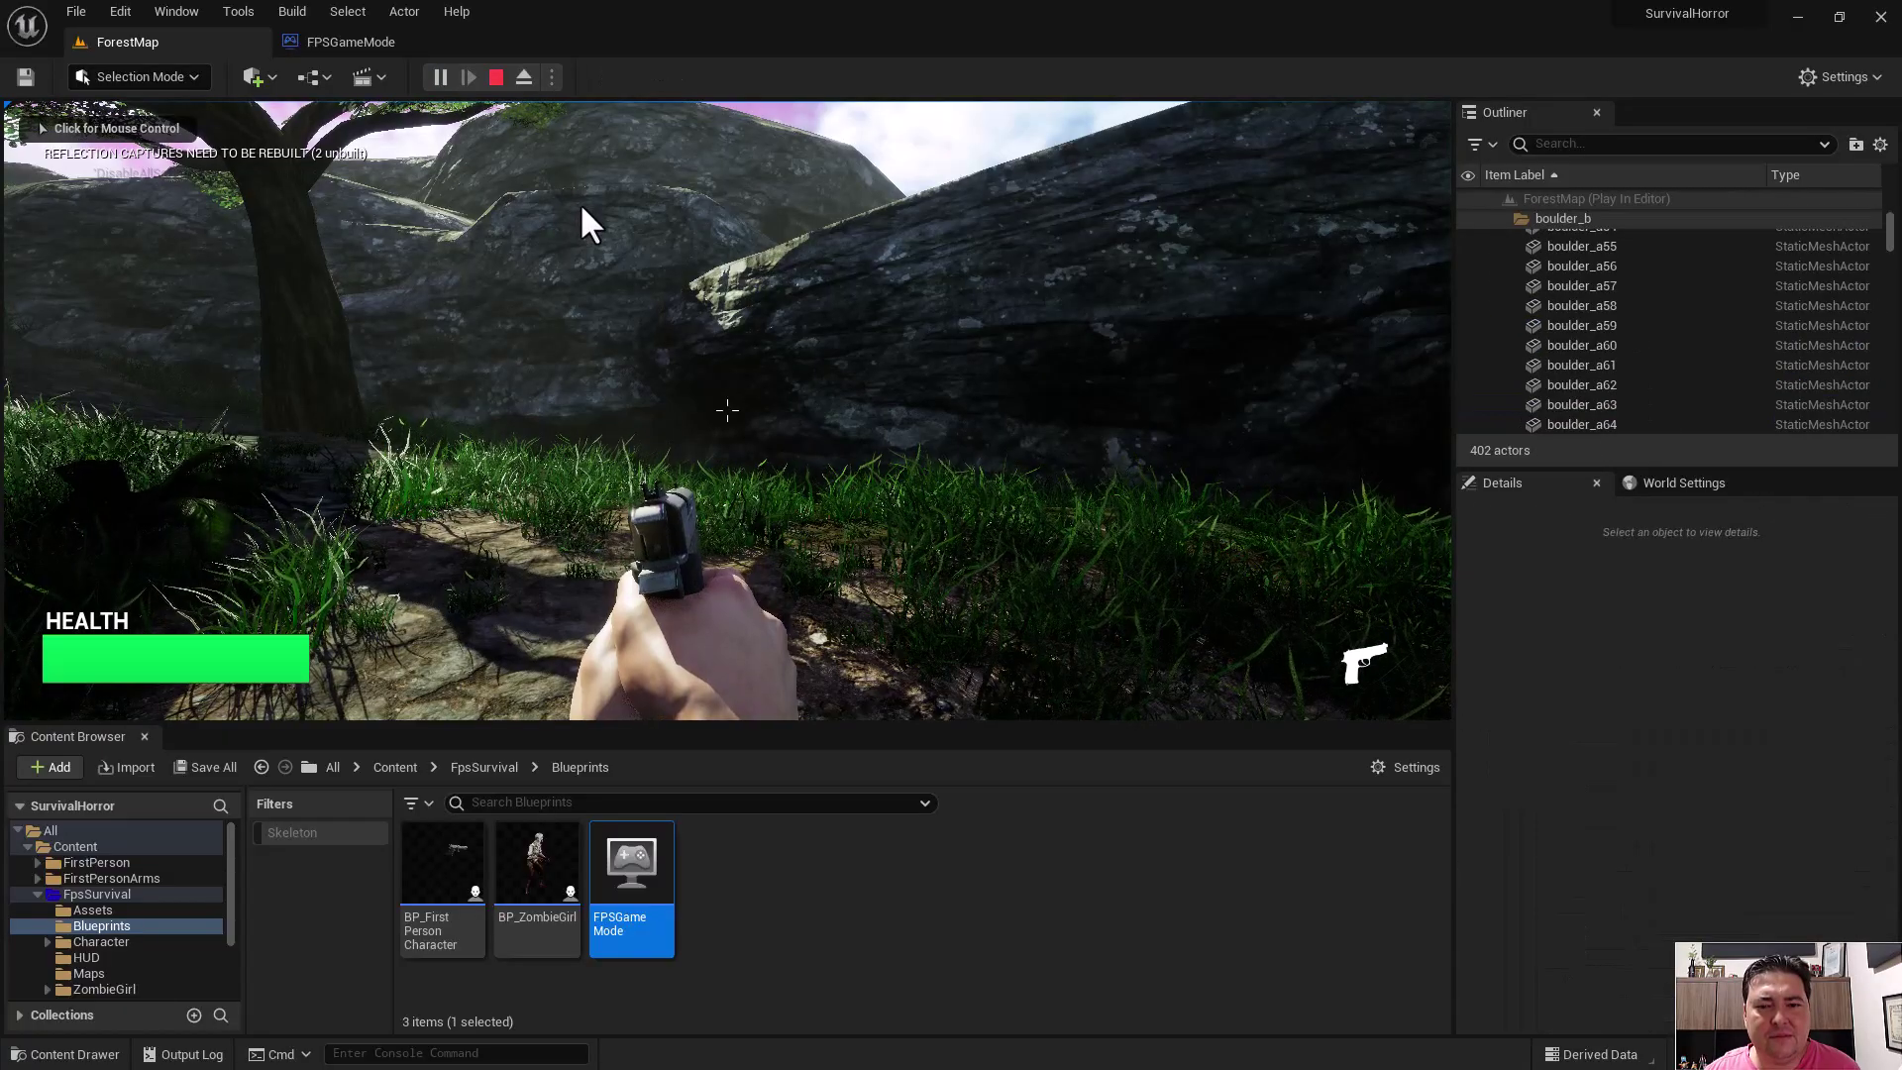
click(581, 208)
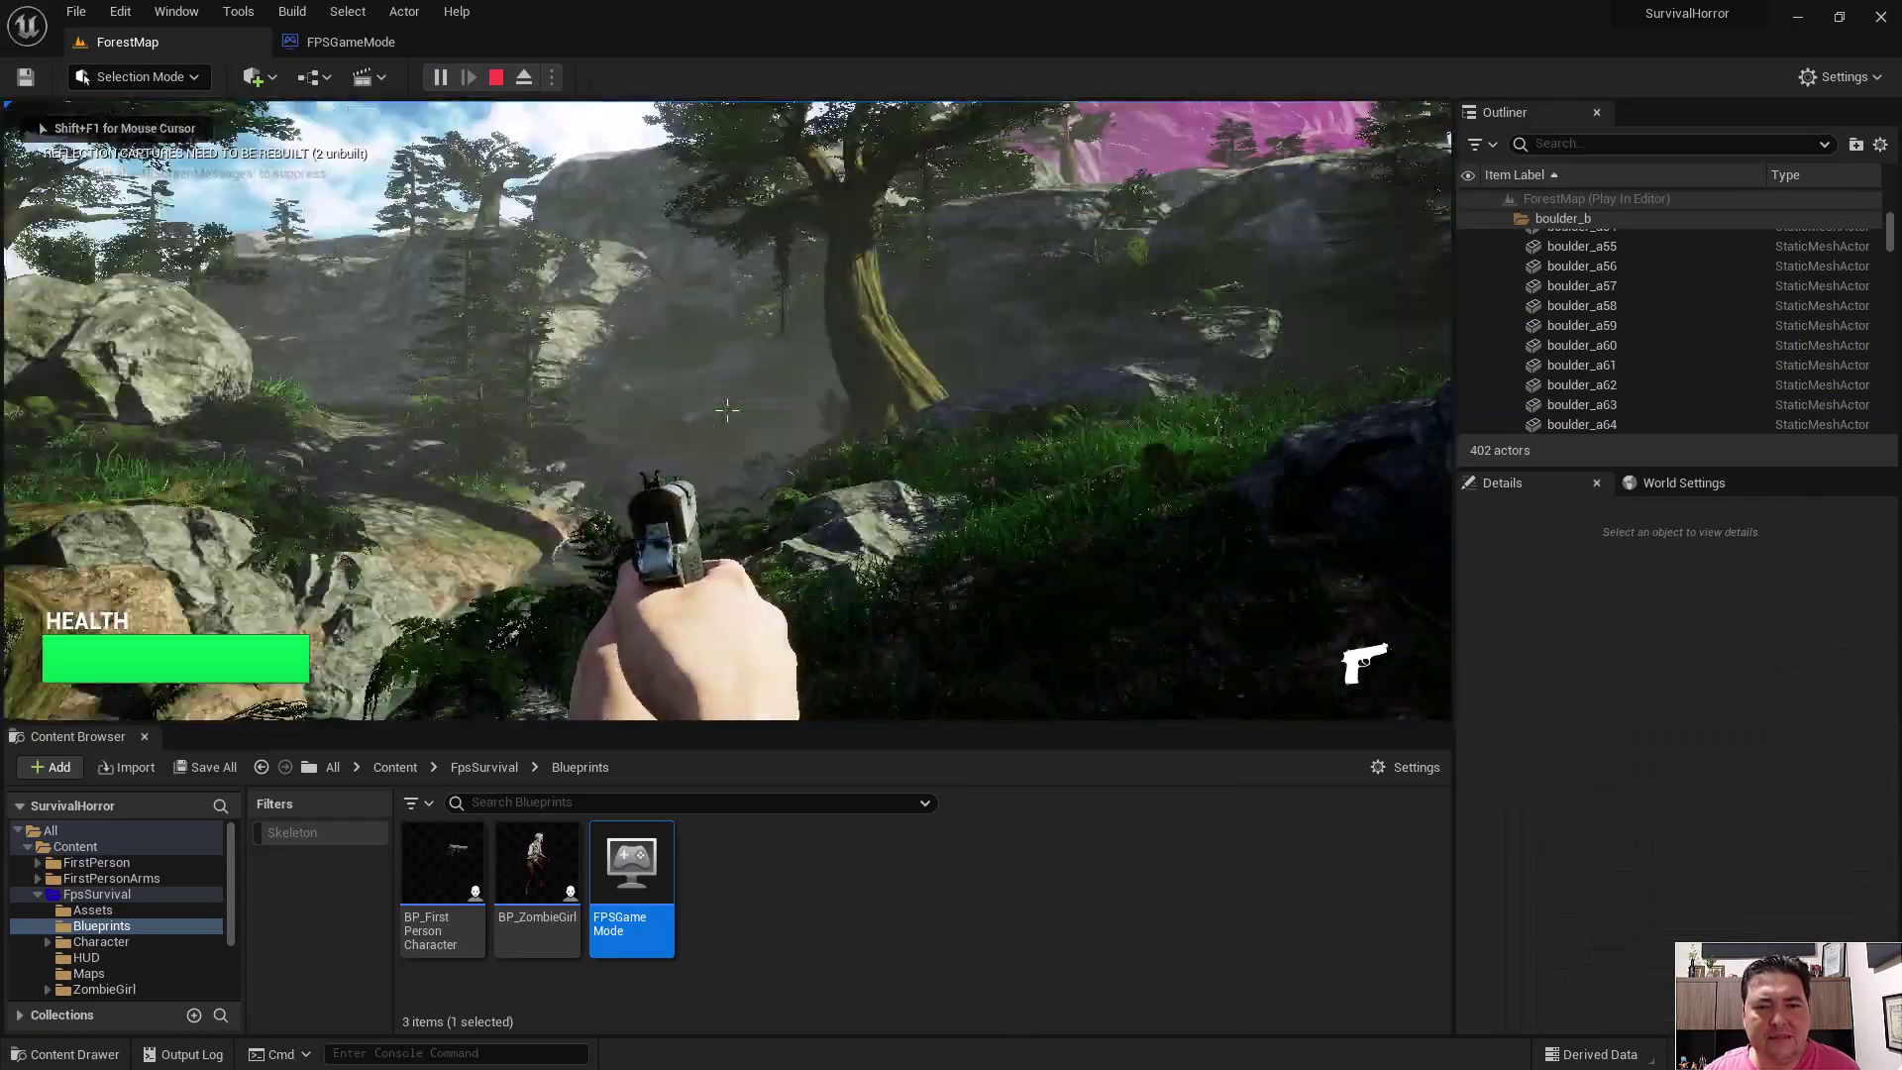
- Walk the player through the forest, over the grassy hill onto the rocky hilltop
key(w)
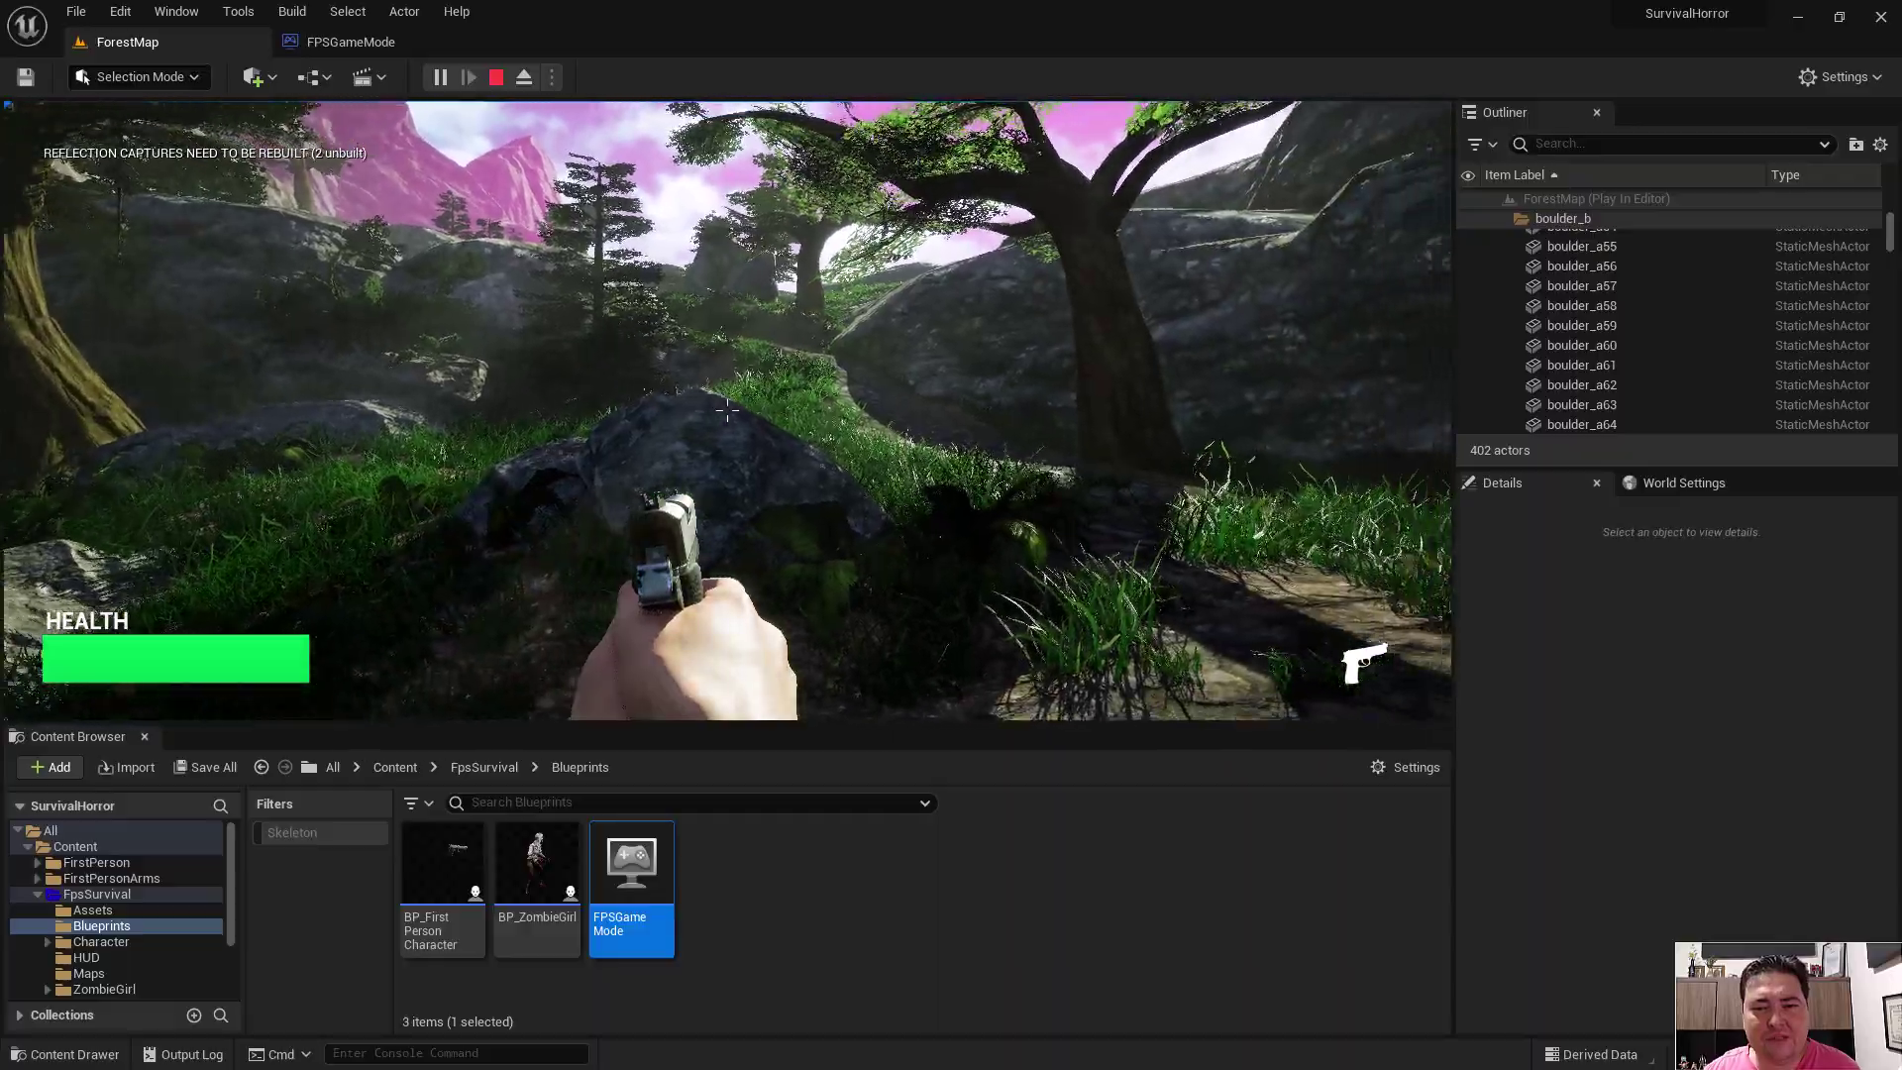
key(w)
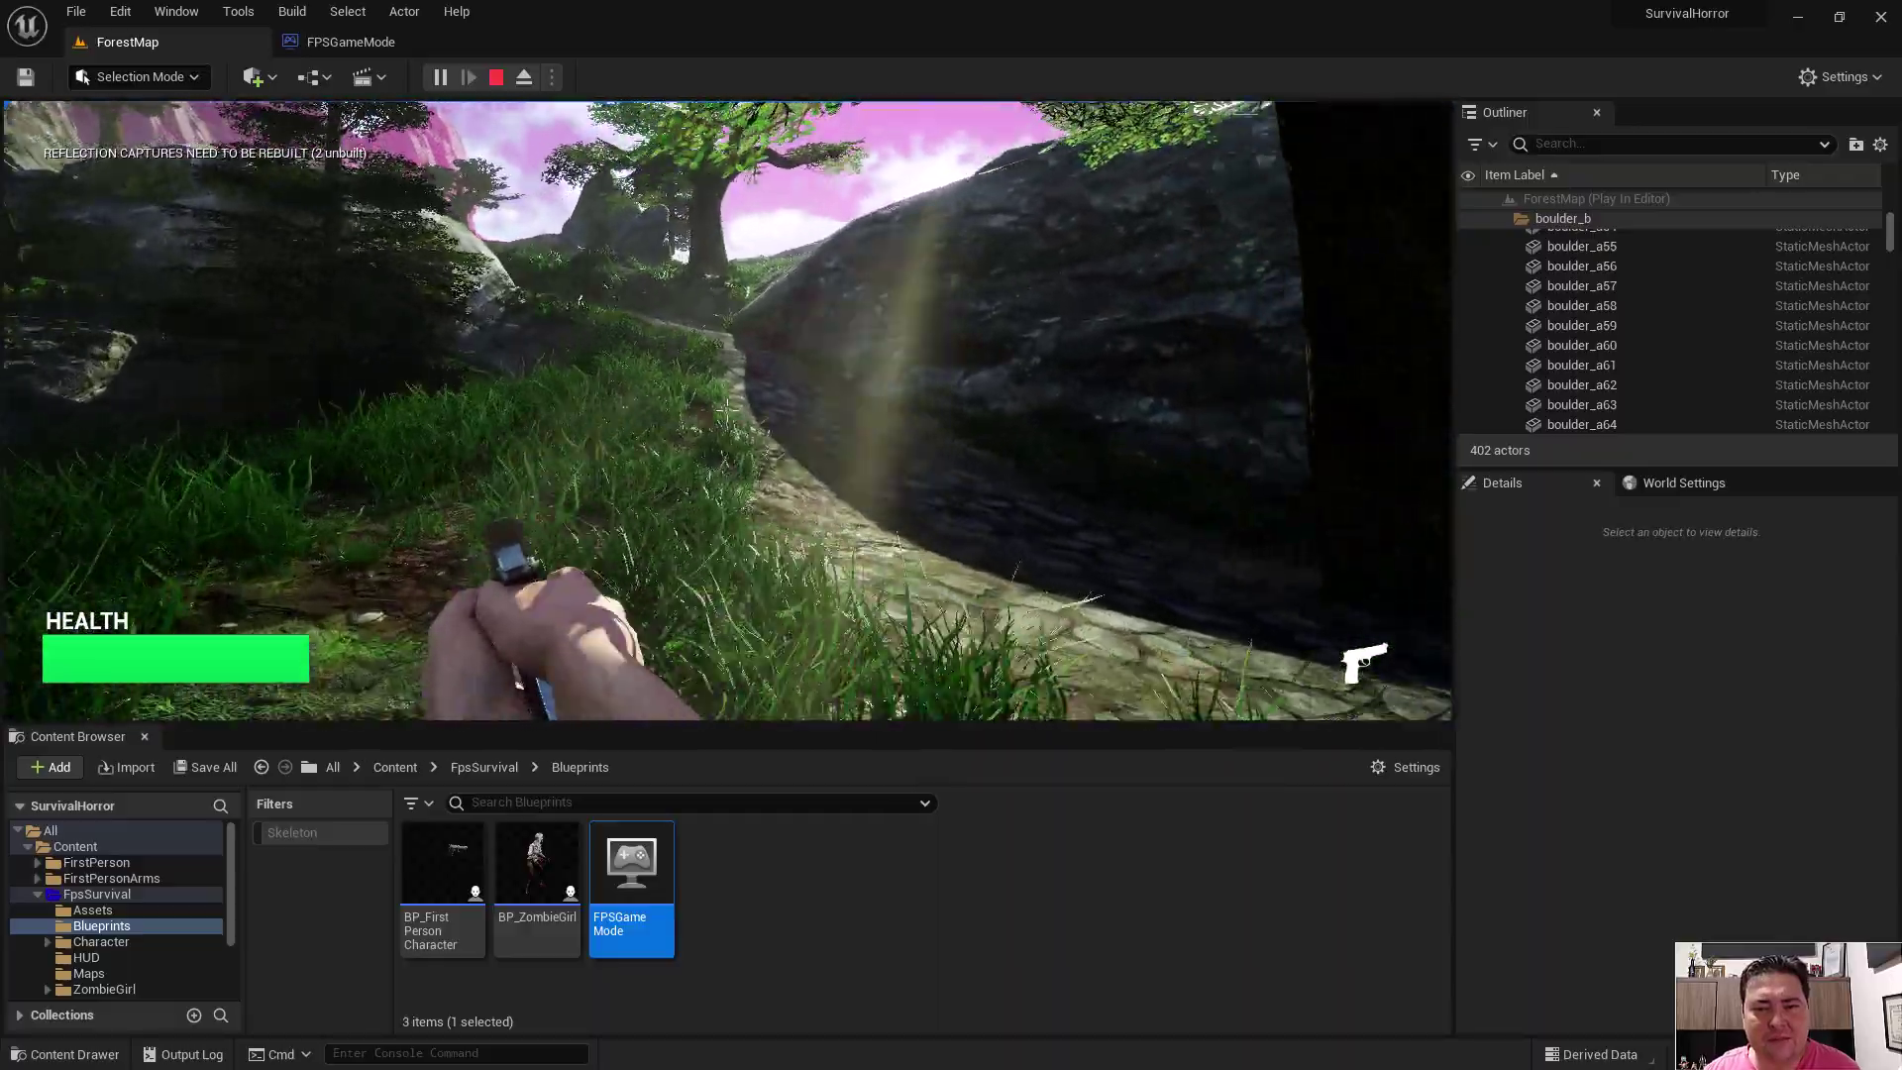
key(w)
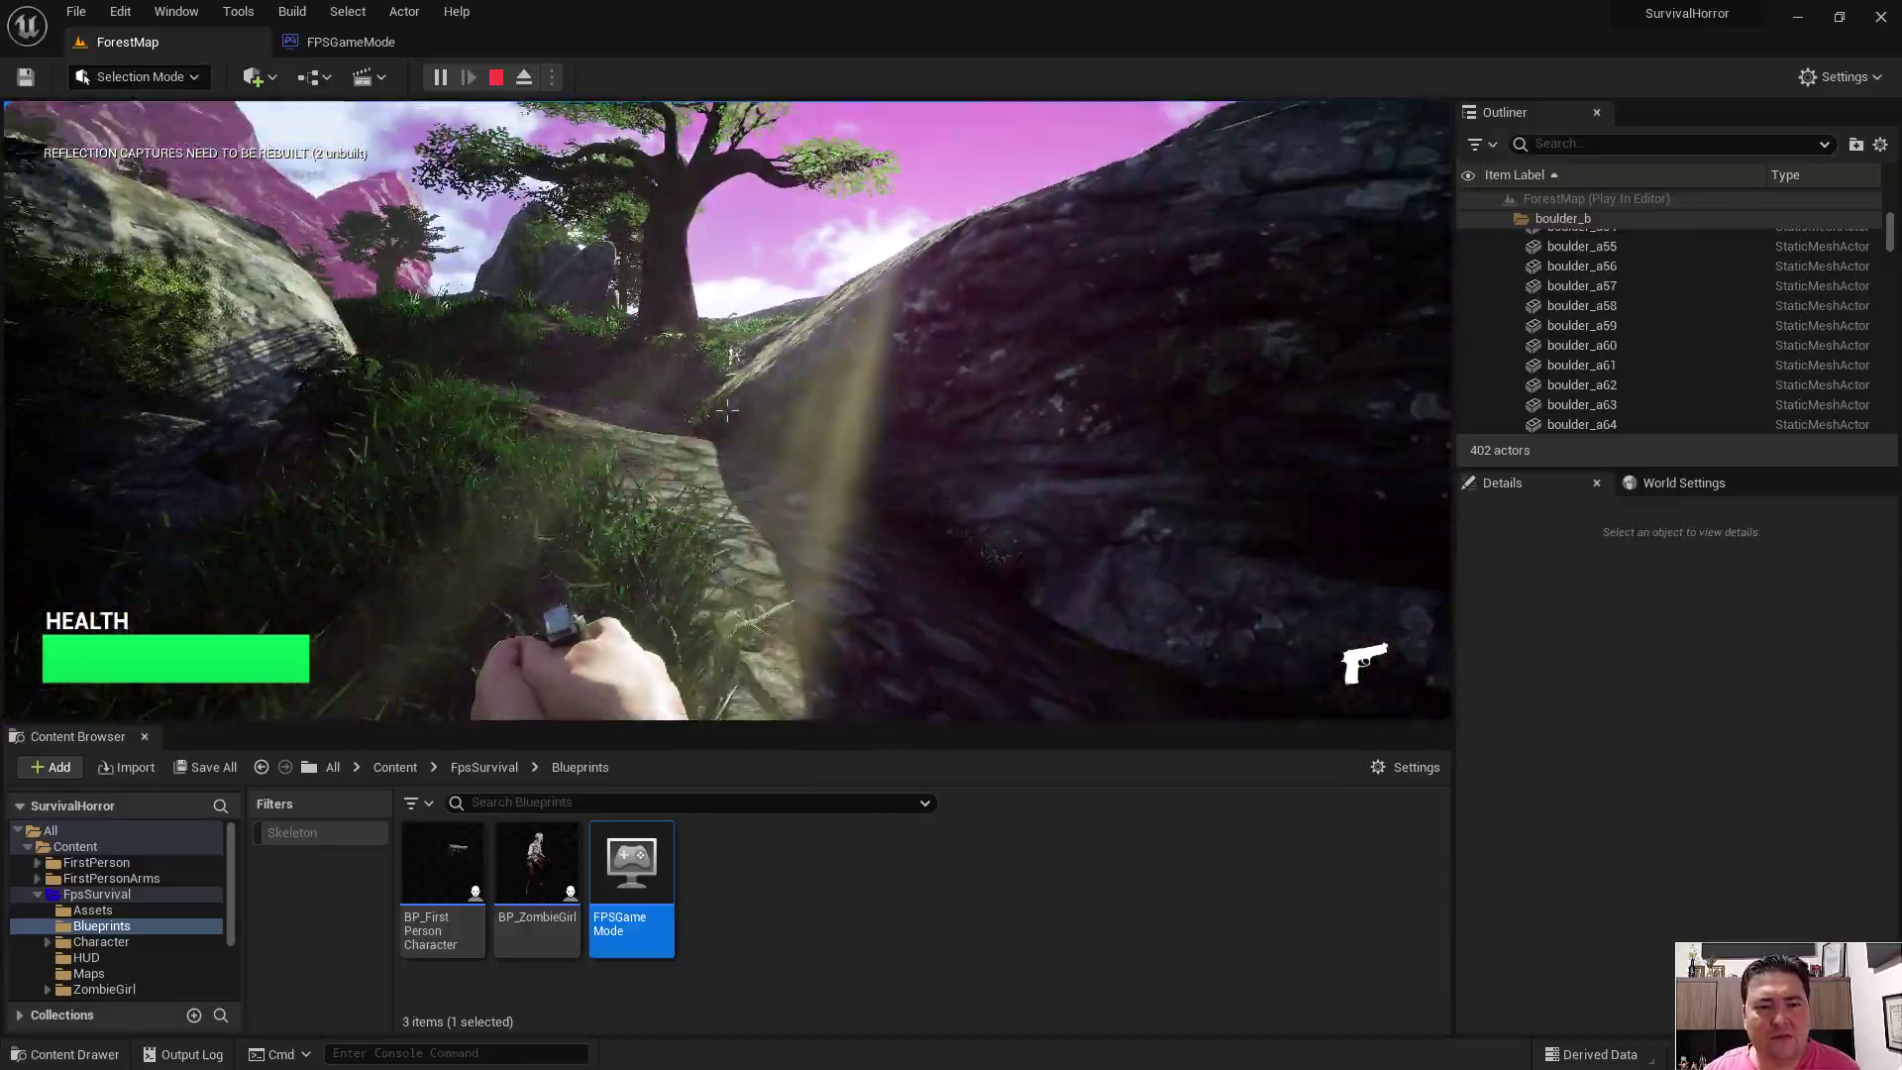
key(w)
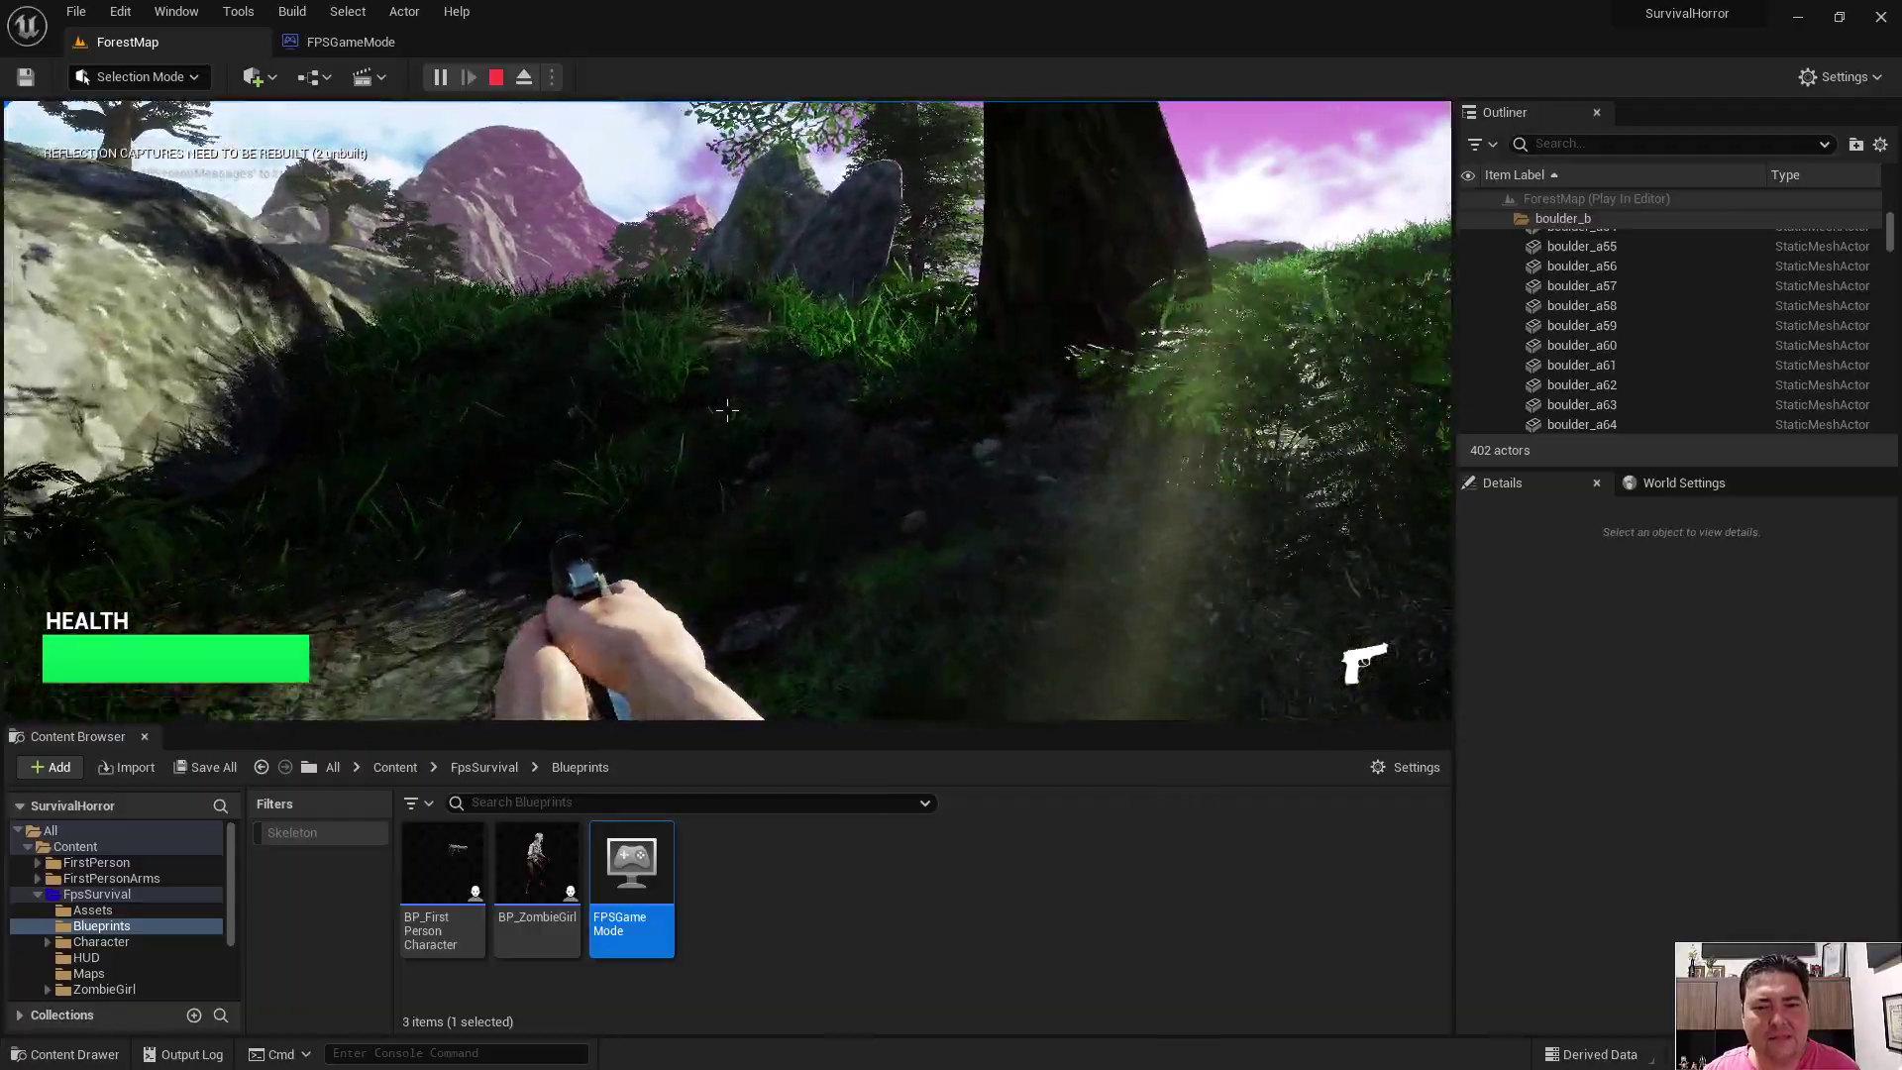
key(w)
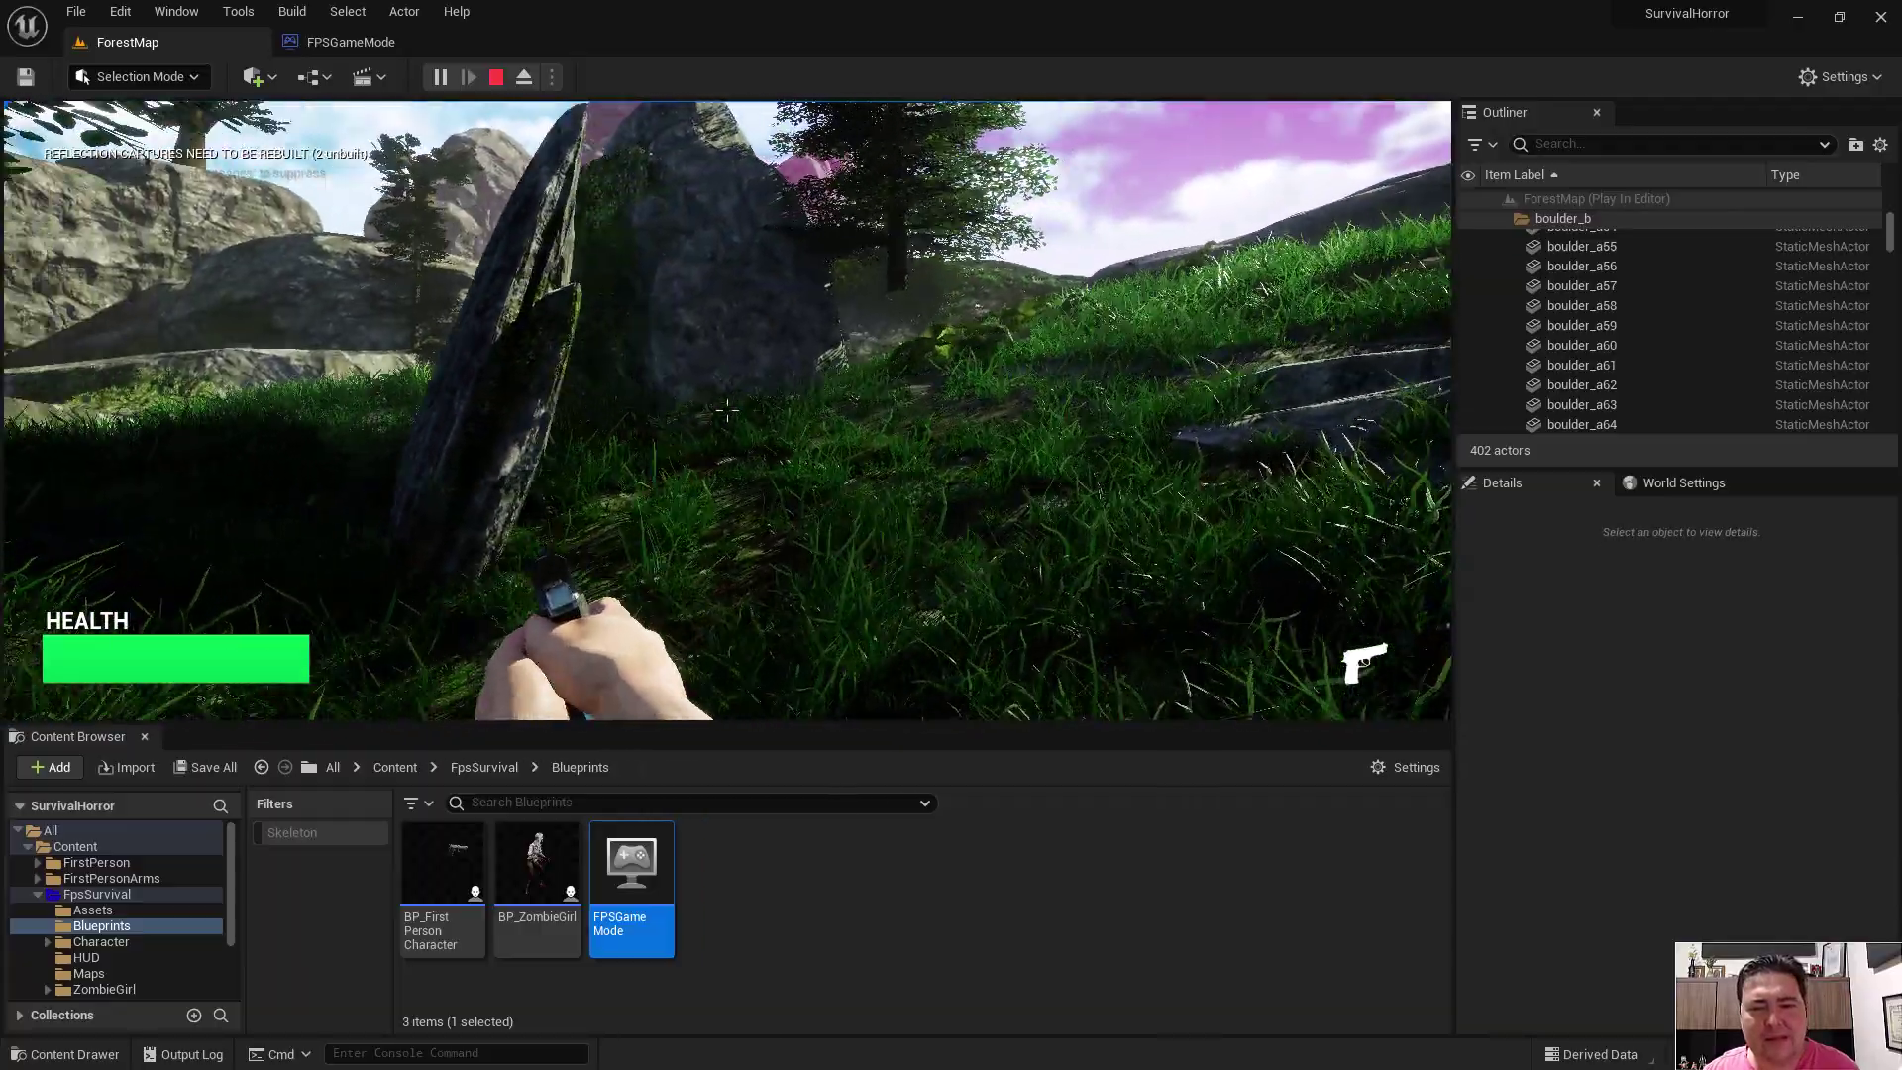
key(w)
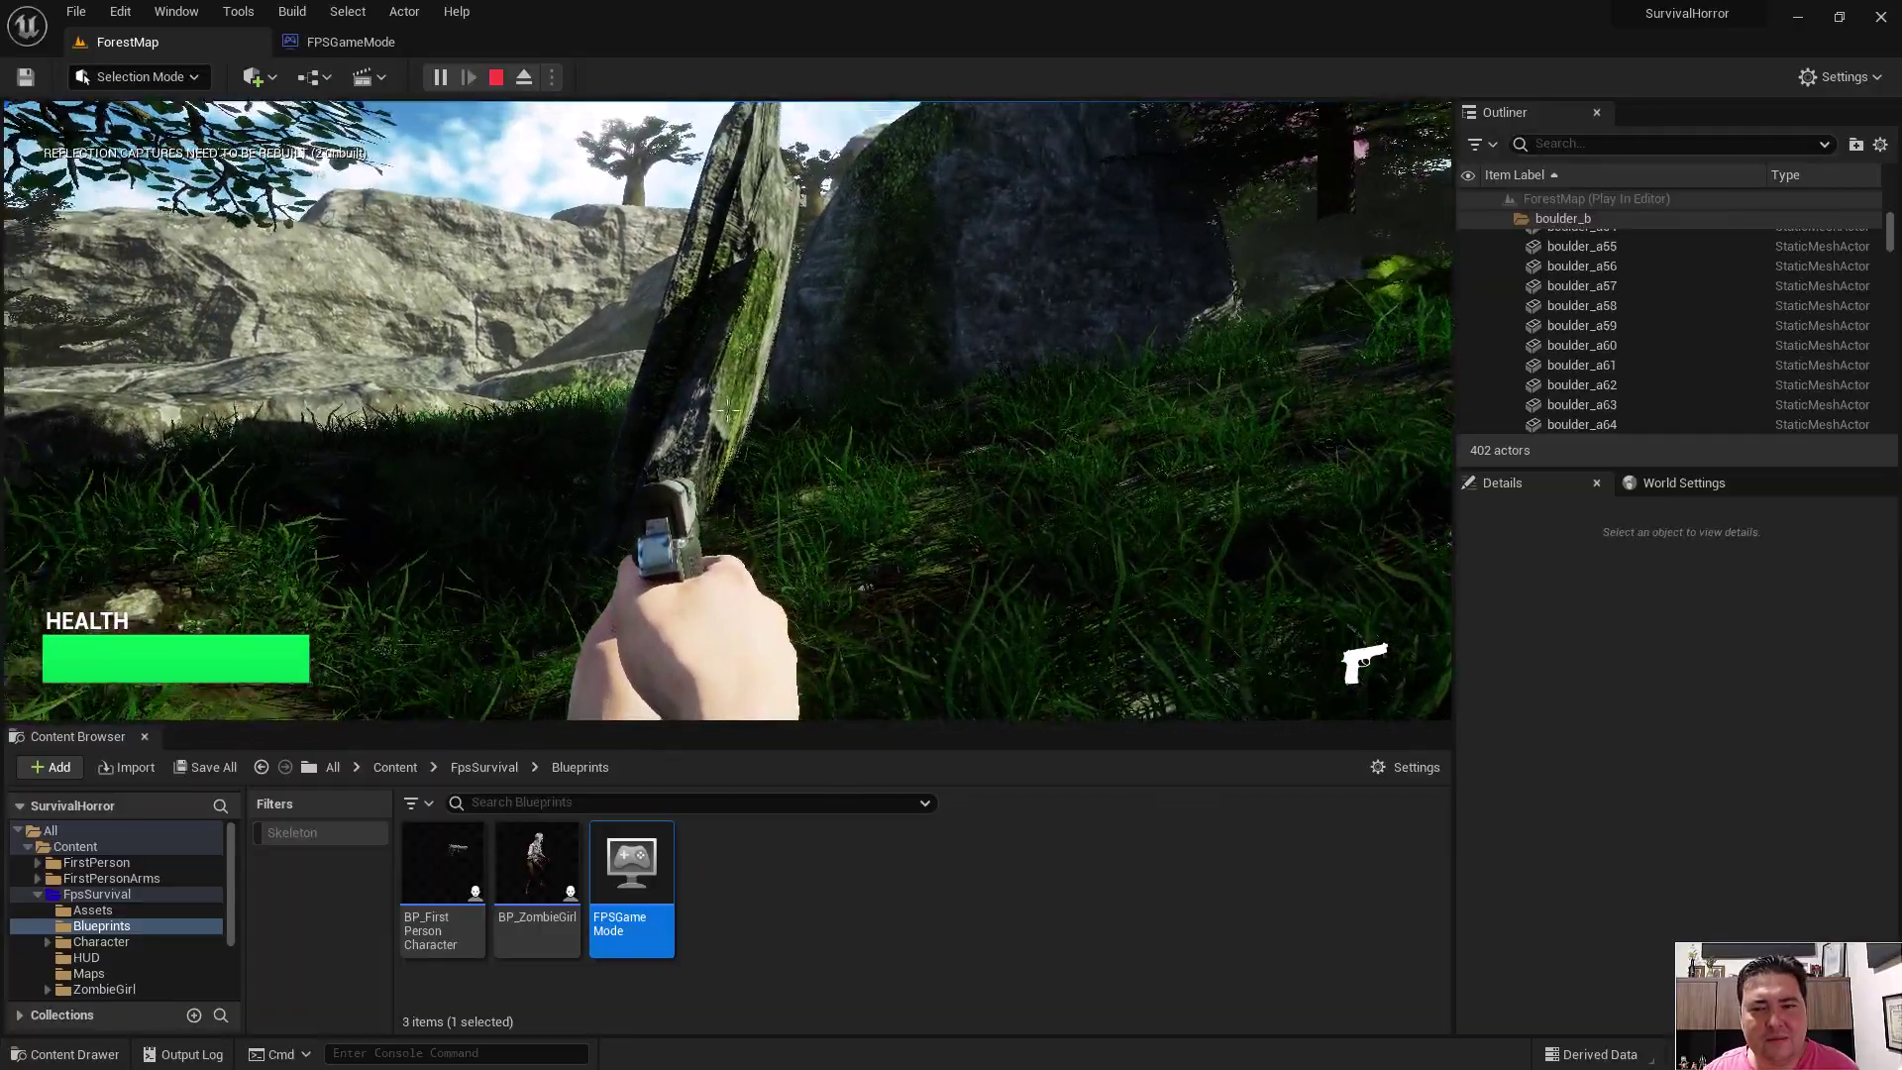
key(w)
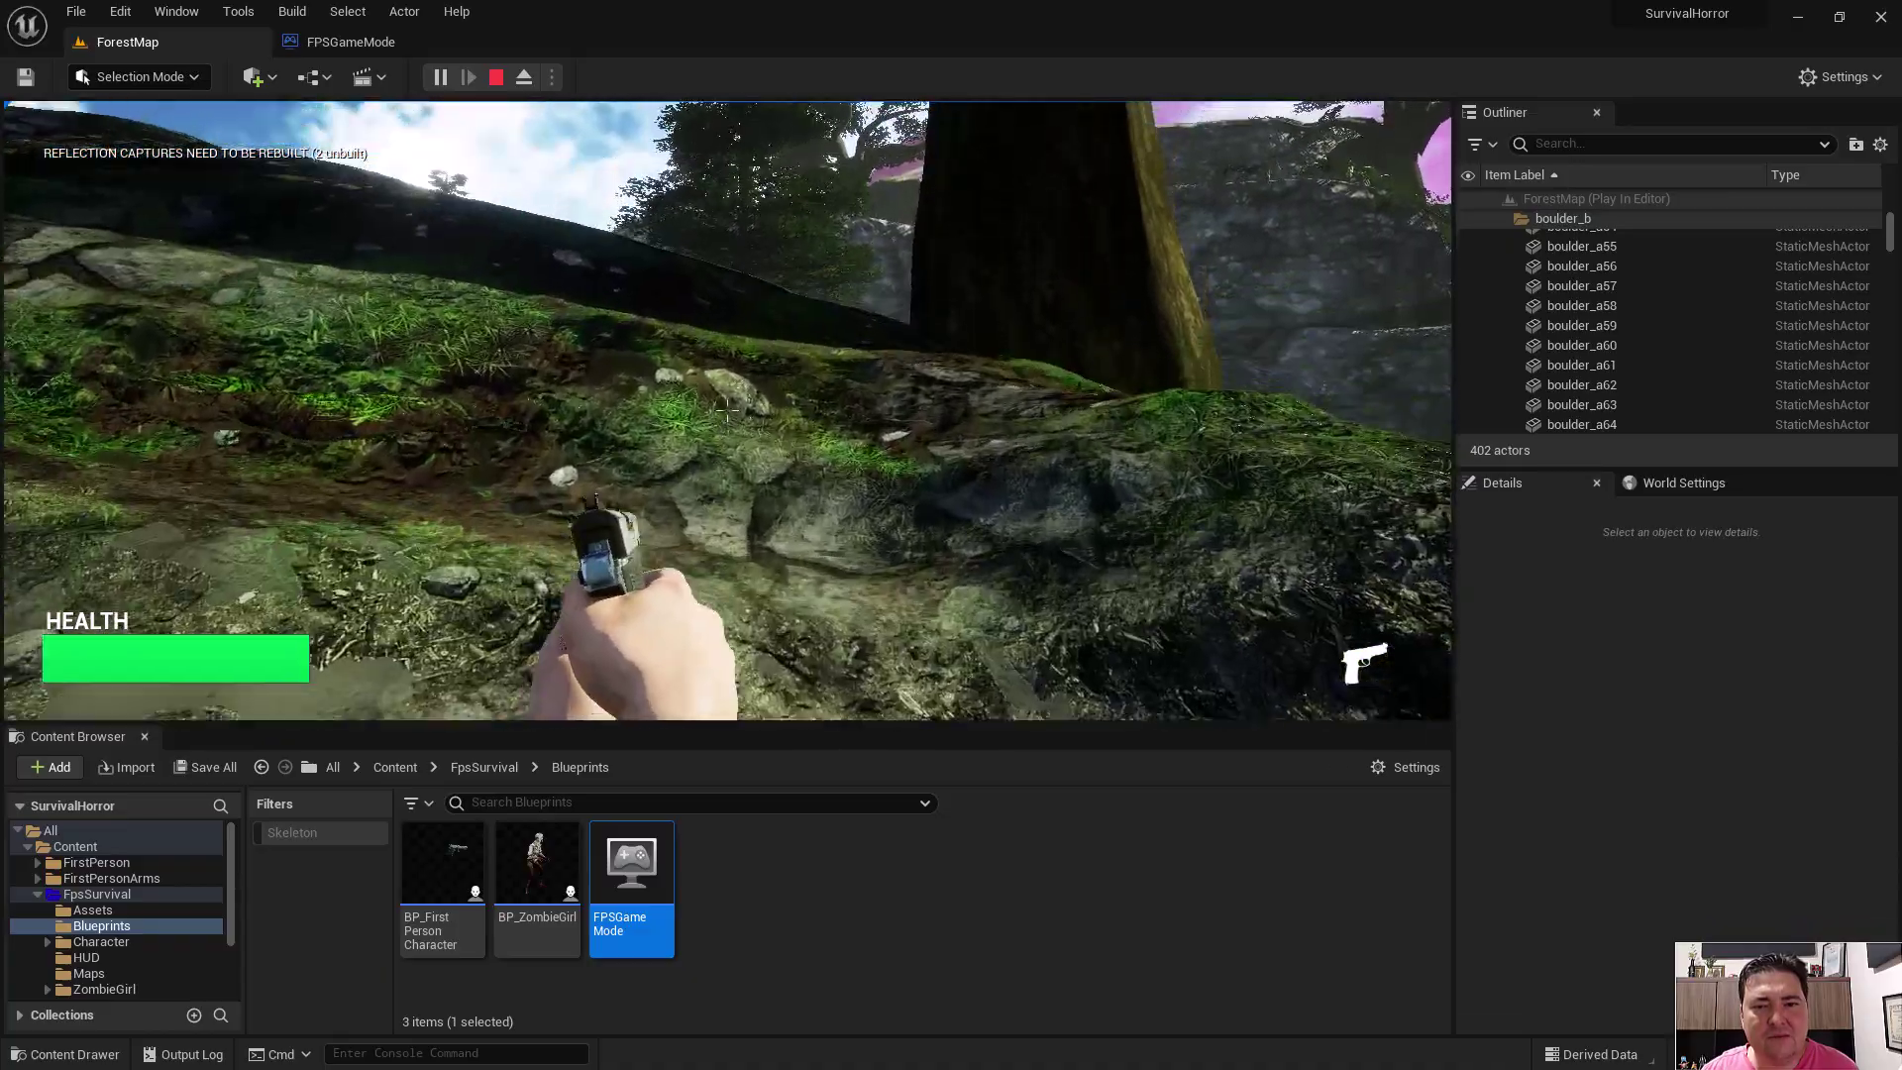
key(w)
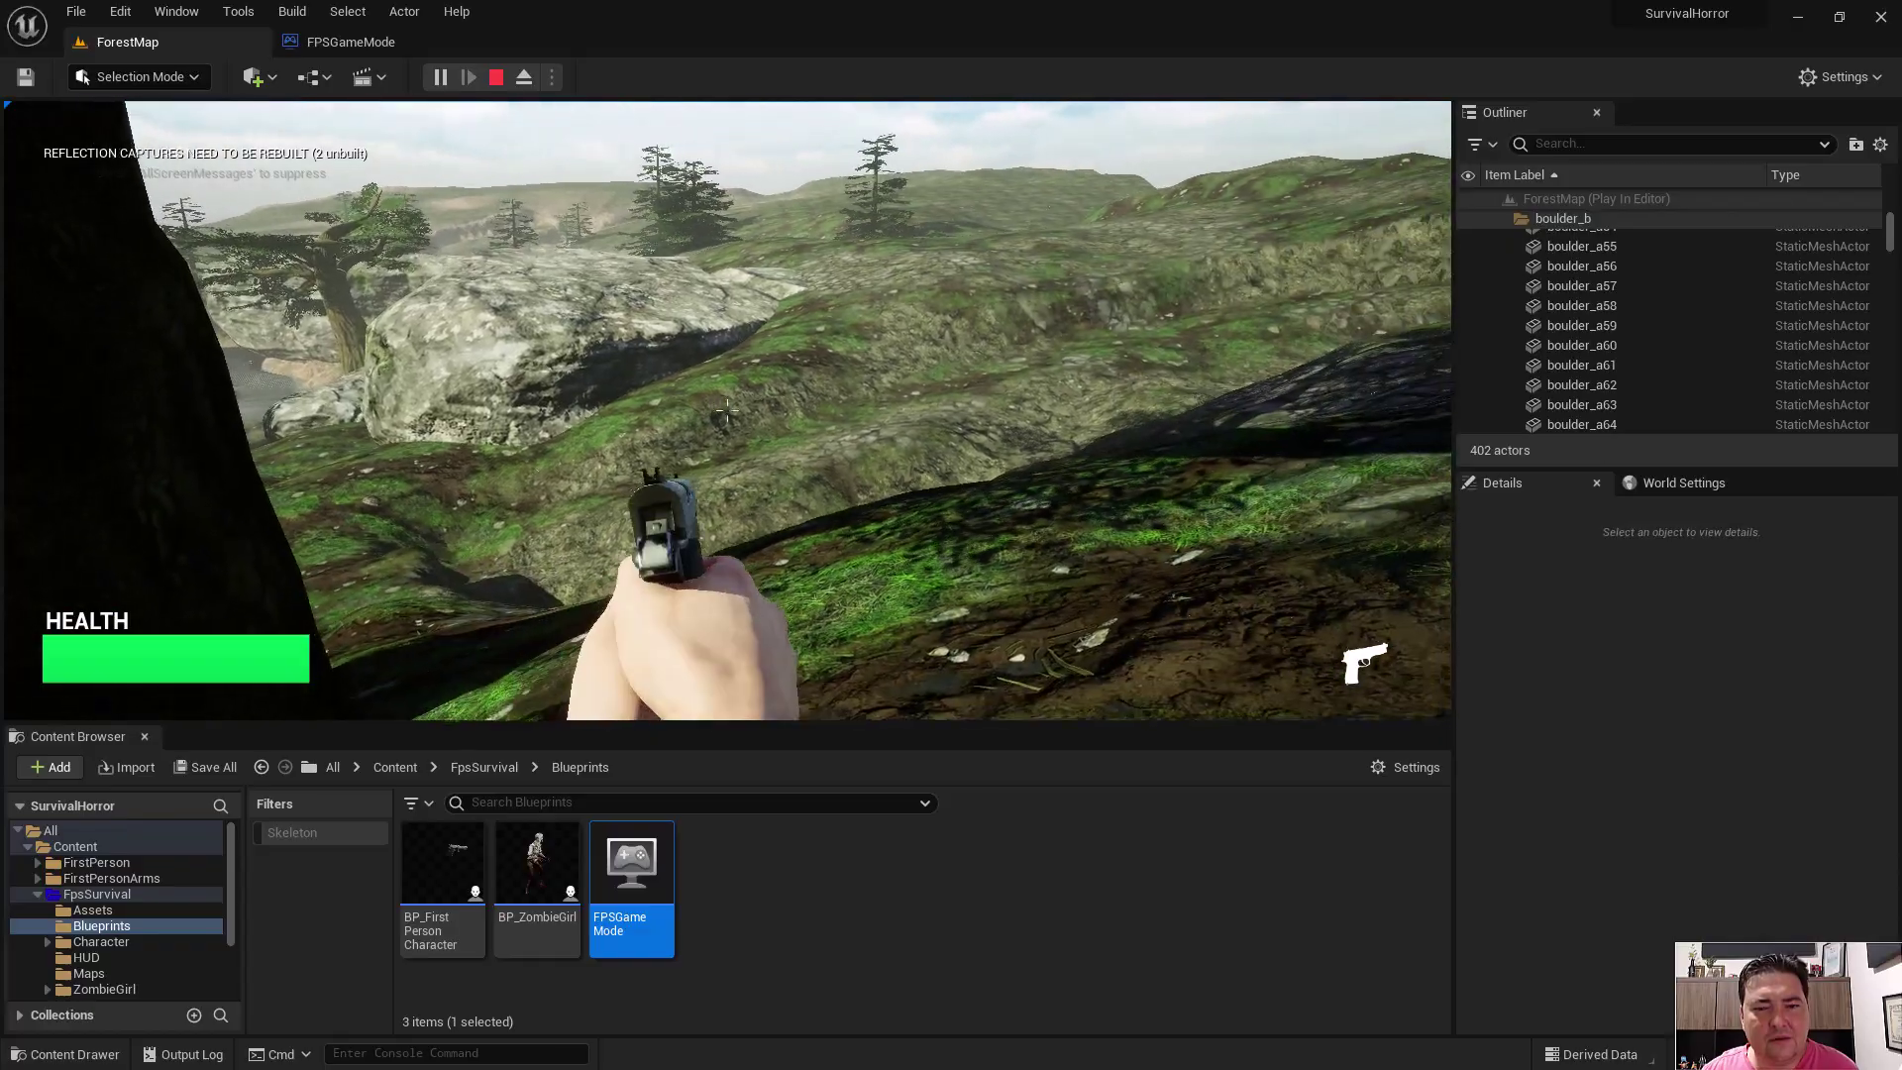
key(w)
key(w)
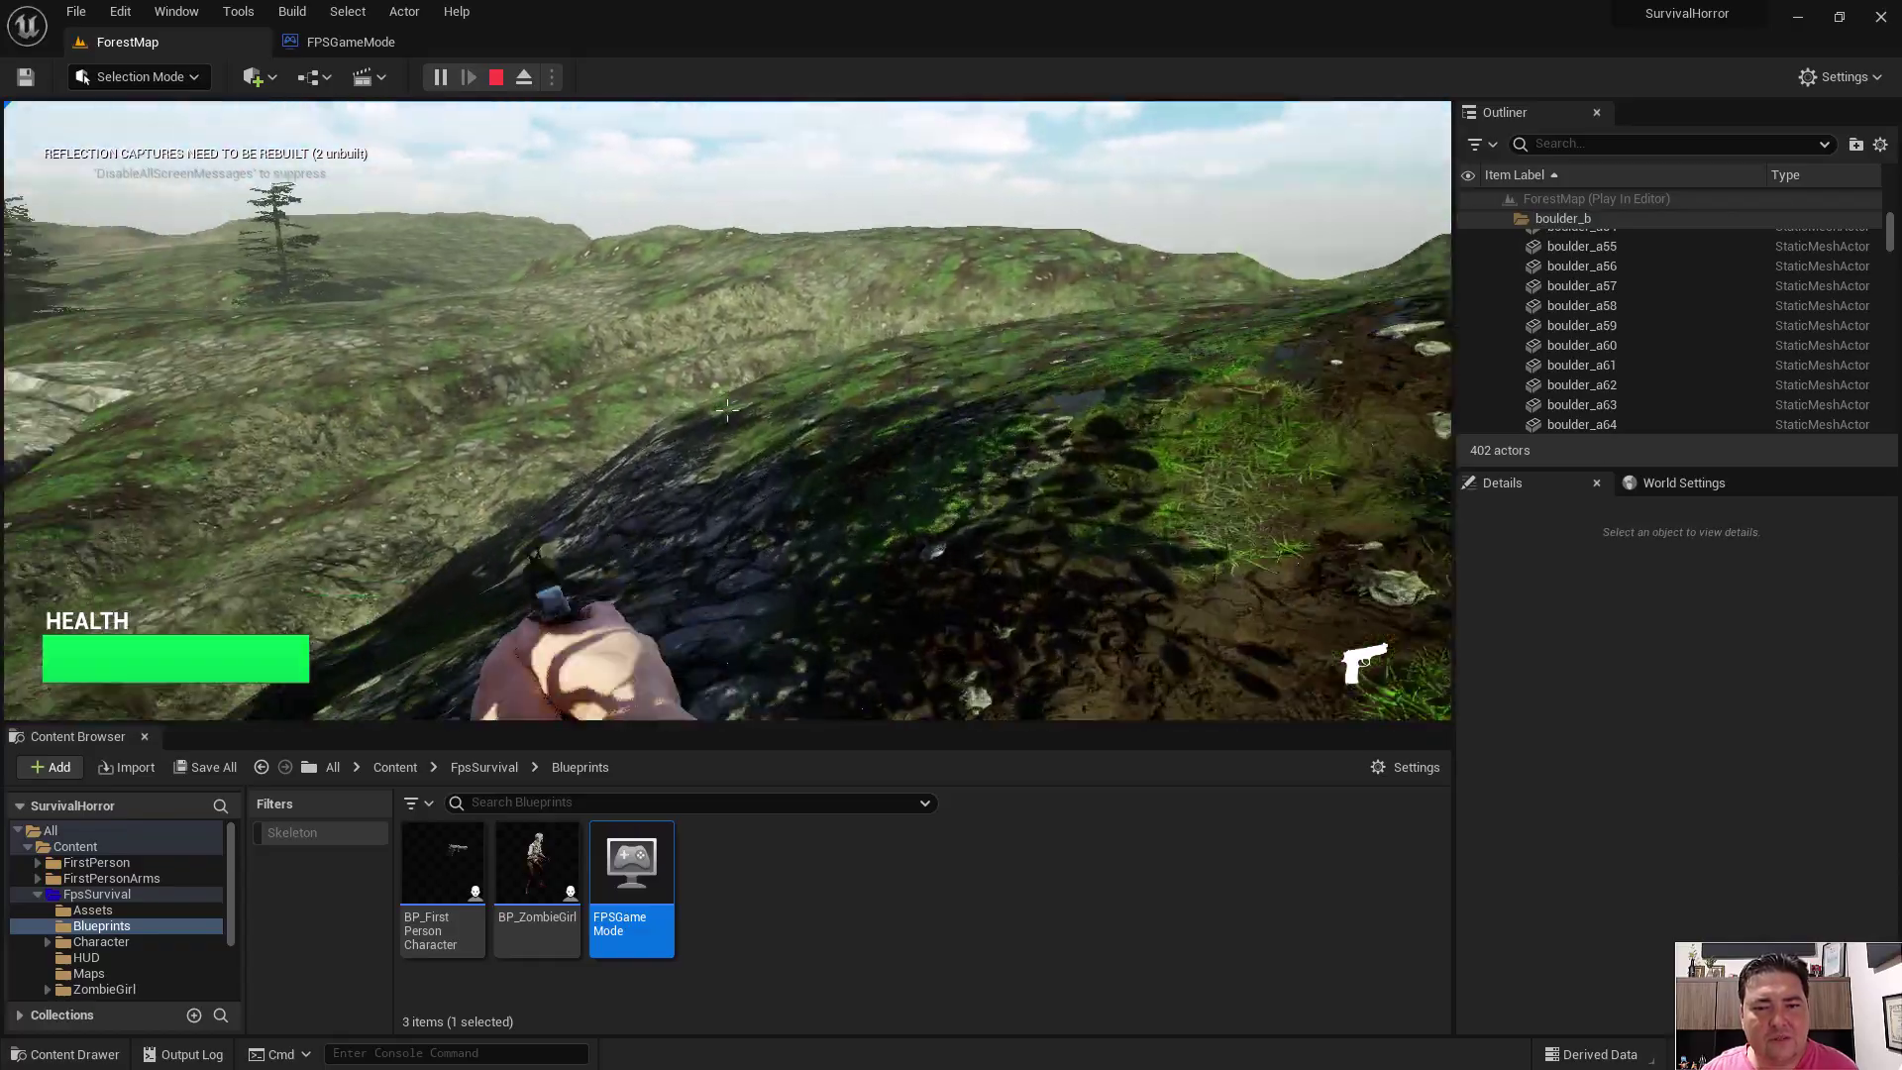
key(w)
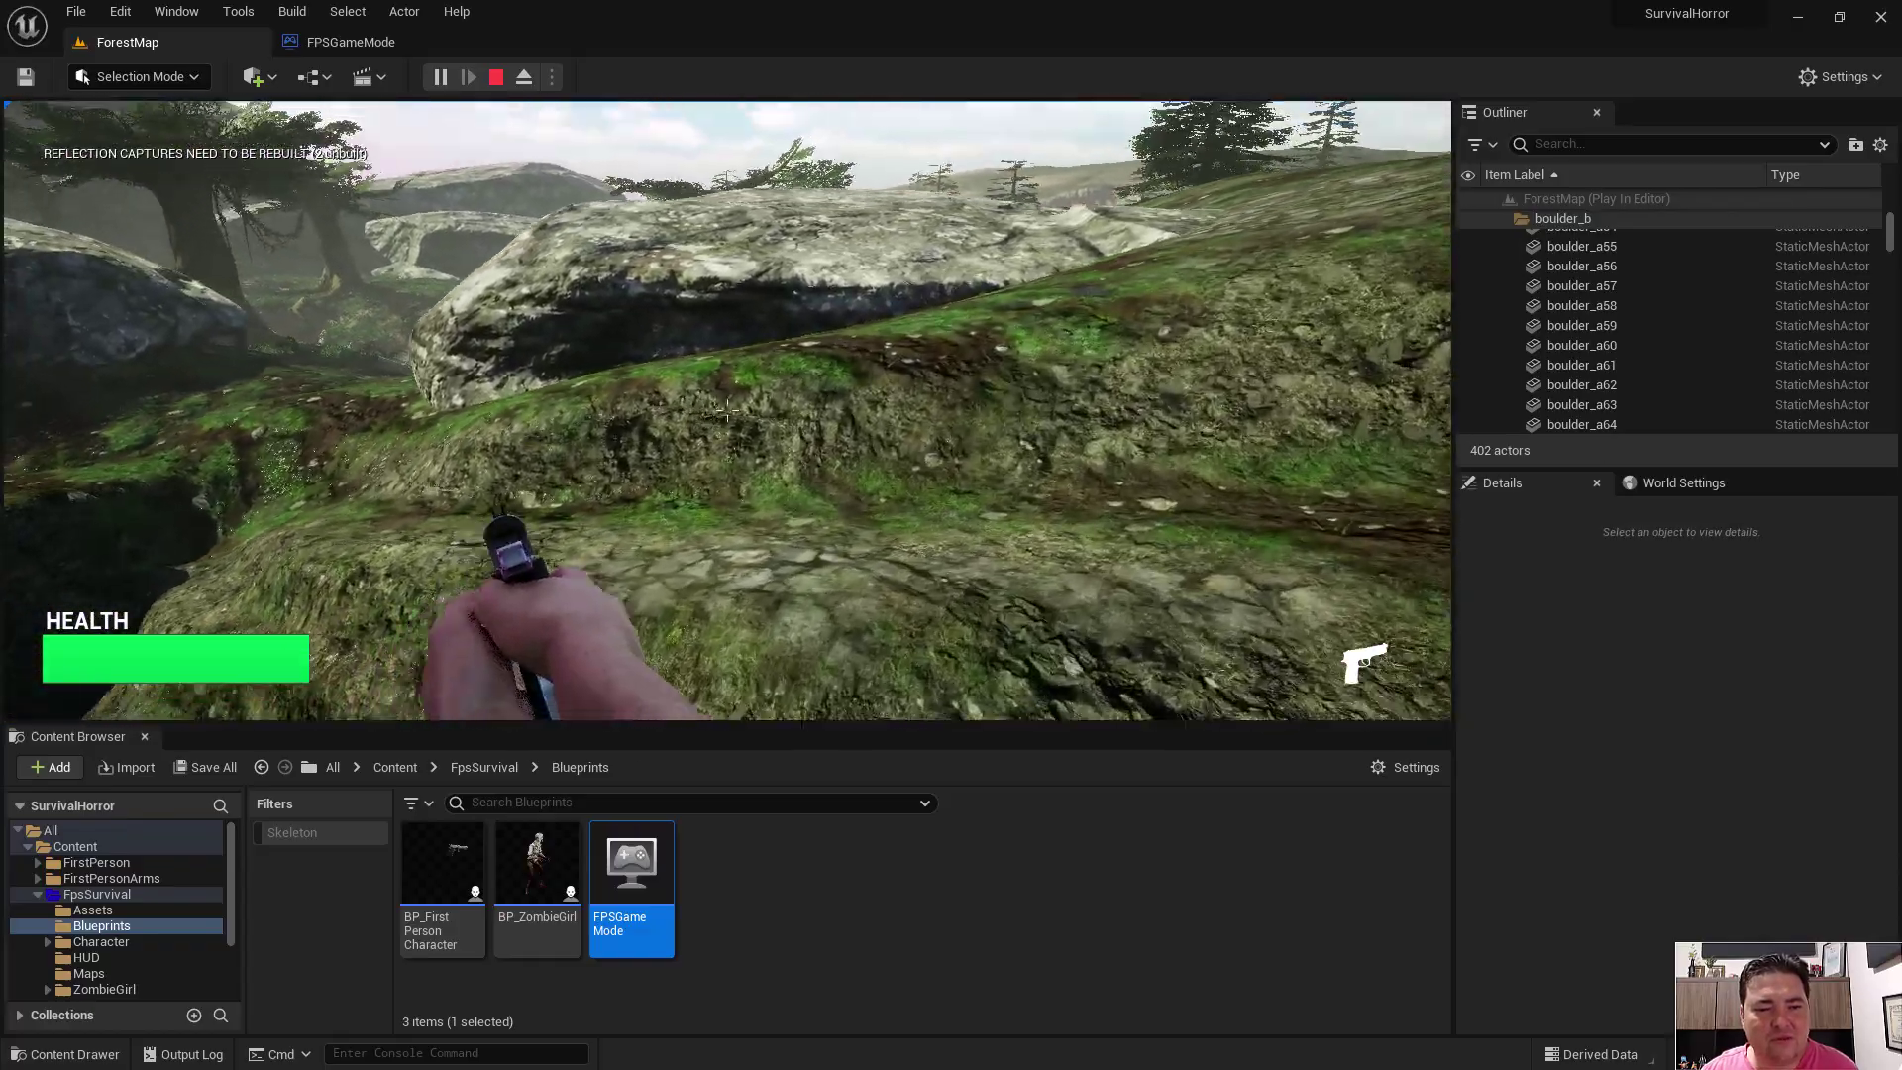
key(w)
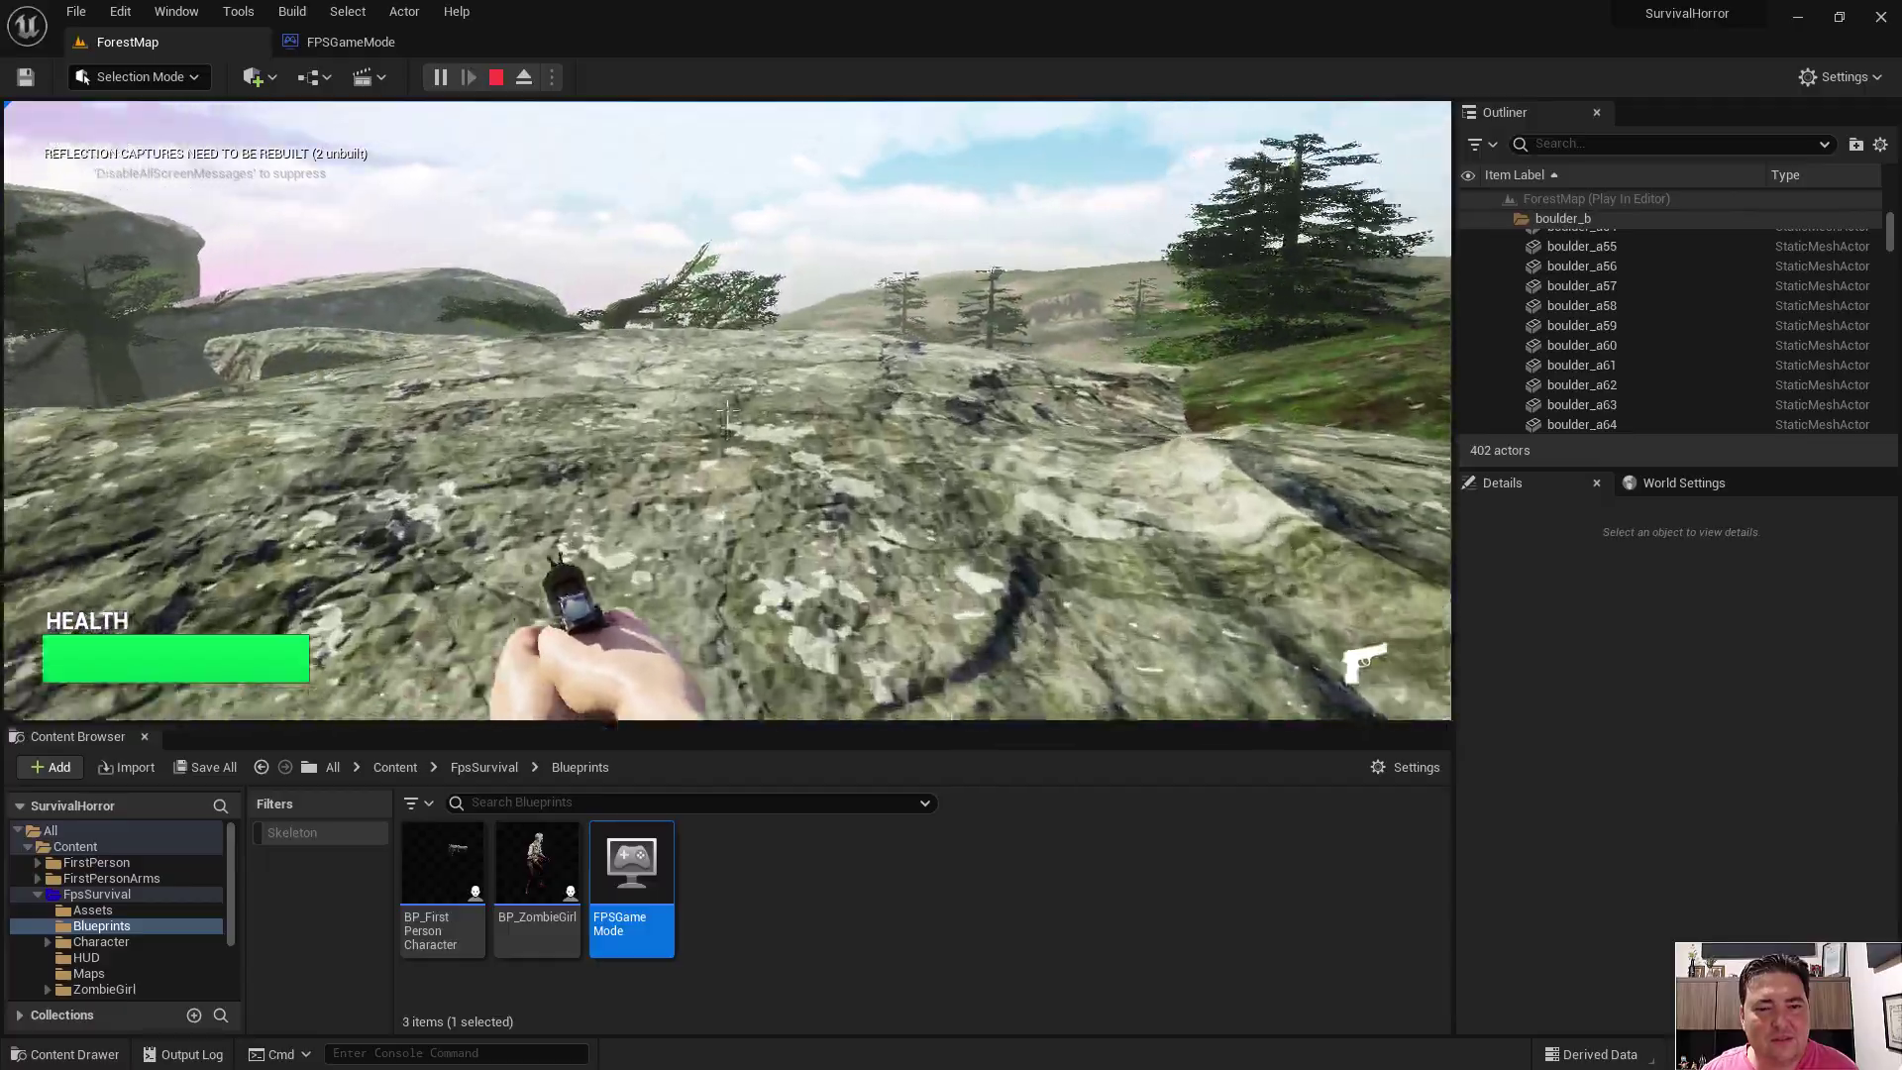
key(w)
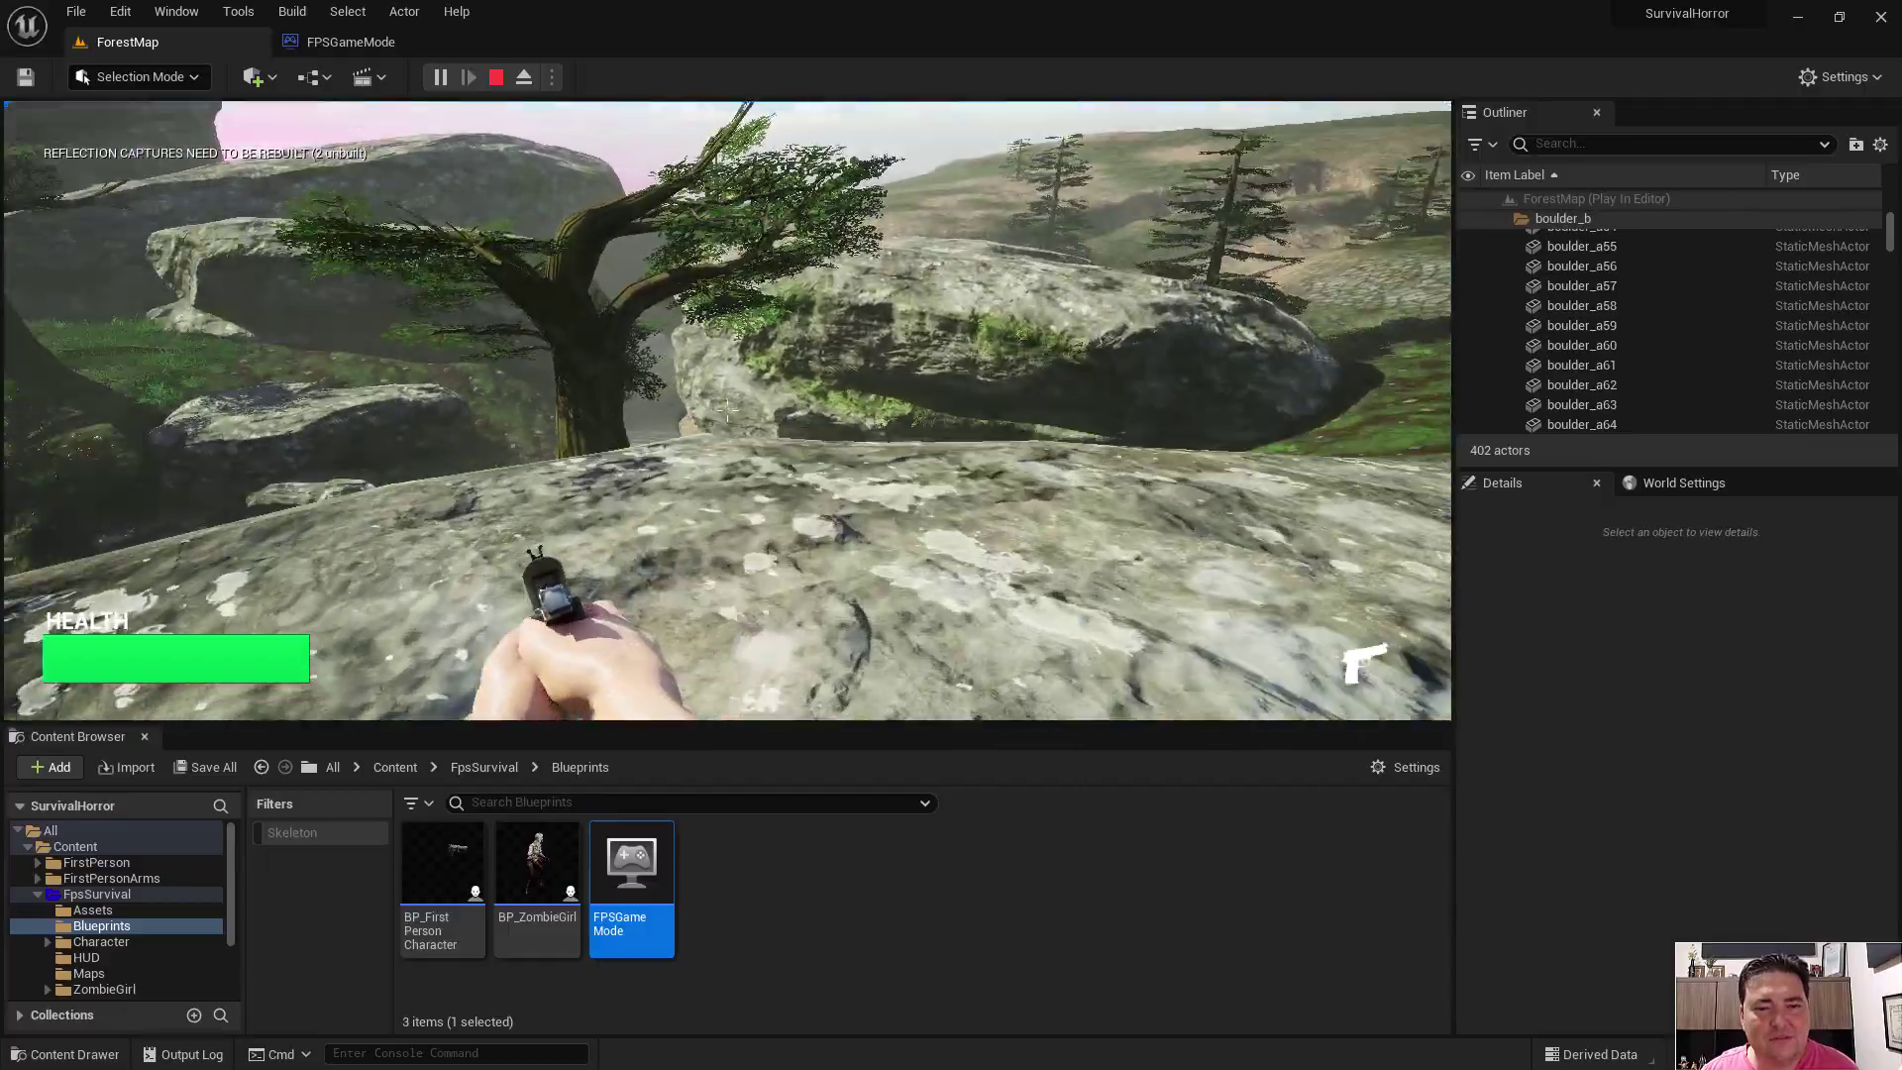
key(w)
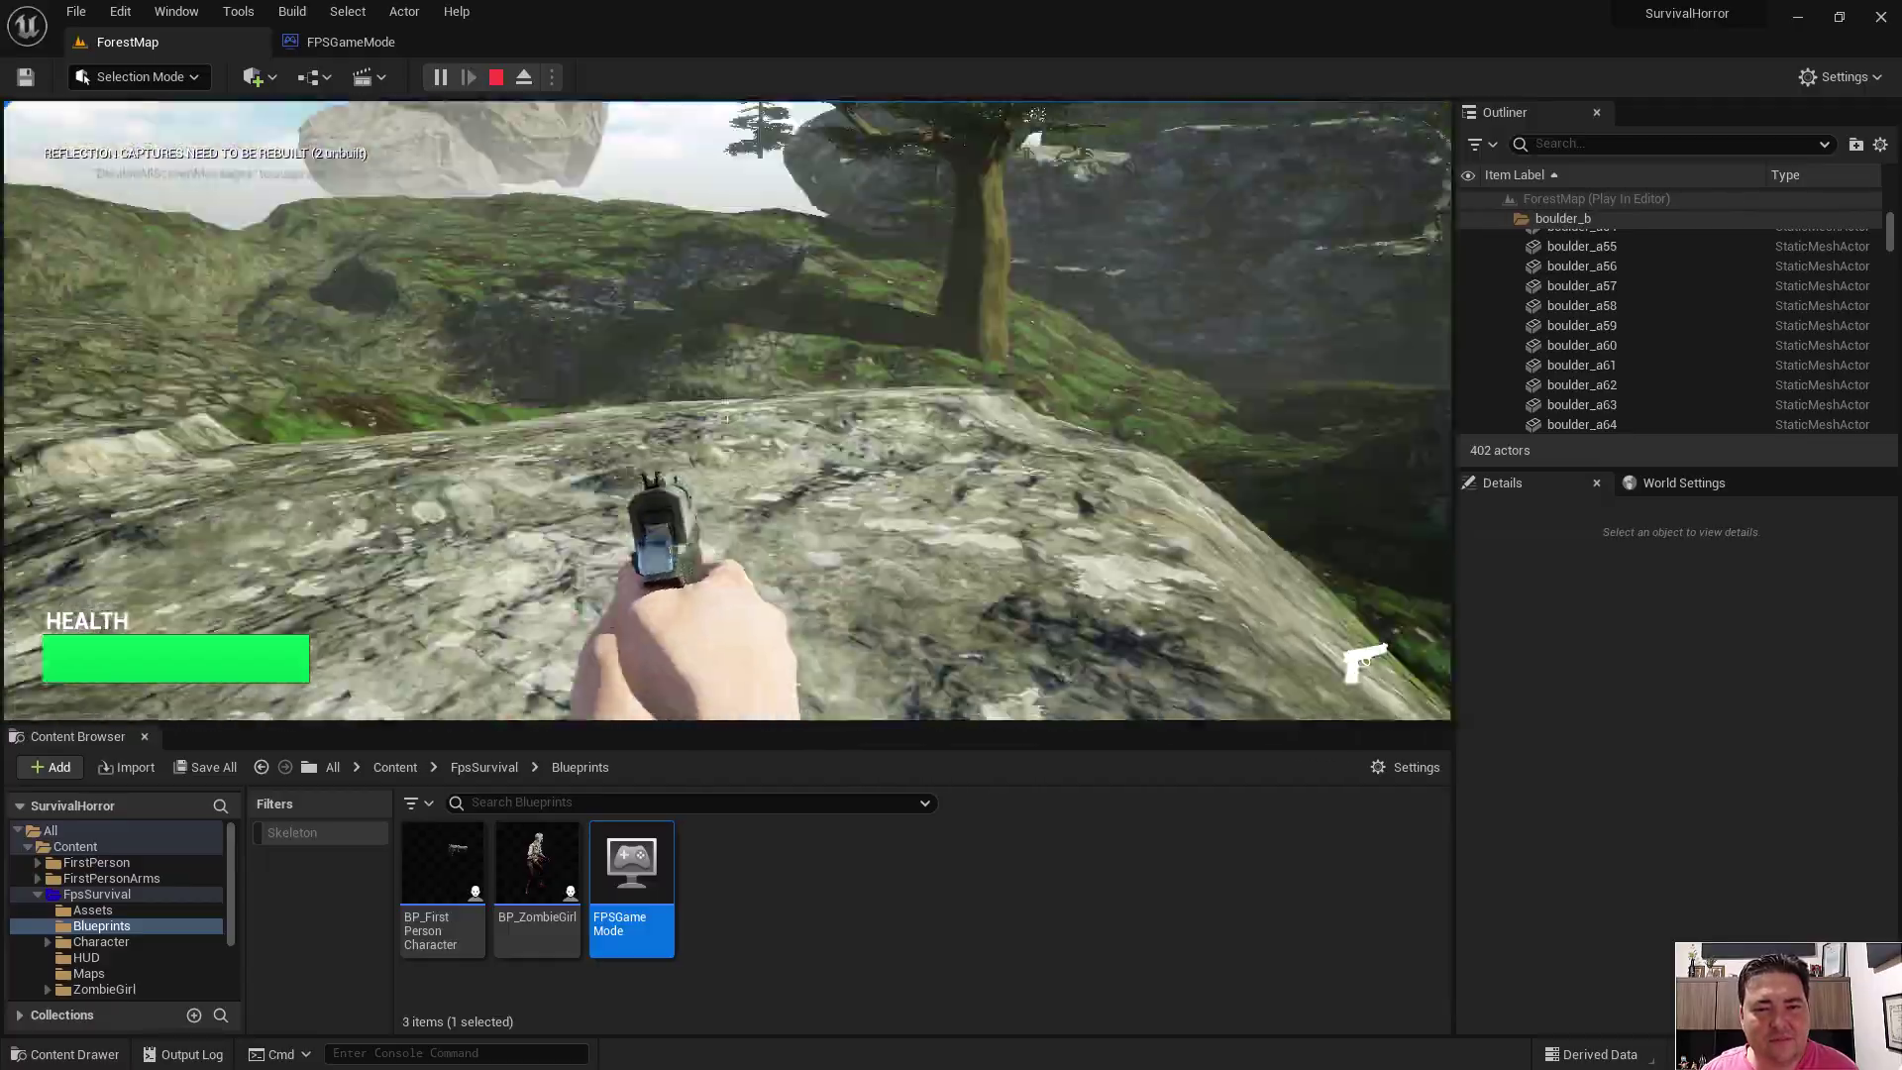
- Stop playing, then box-select the For Loop, SpawnActor and Spawn Point 1 nodes in FPSGameMode
key(Escape)
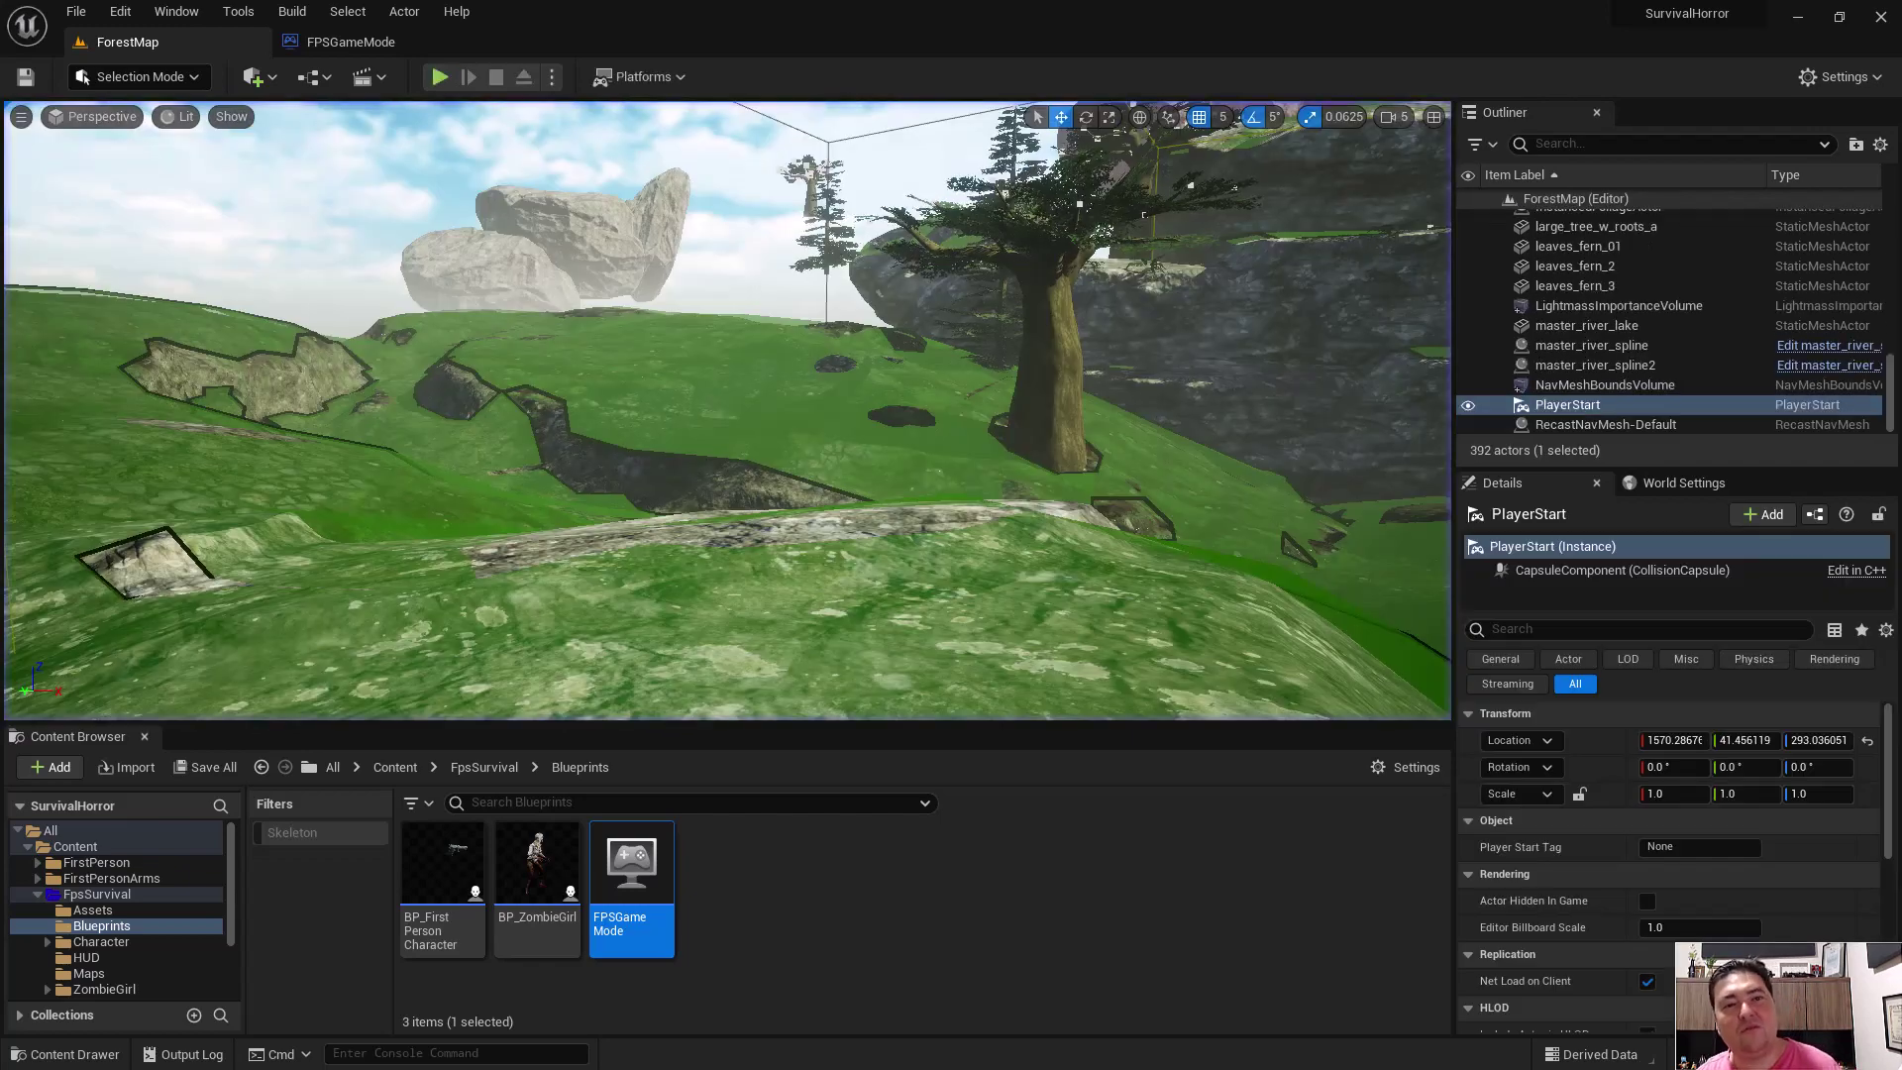
click(318, 36)
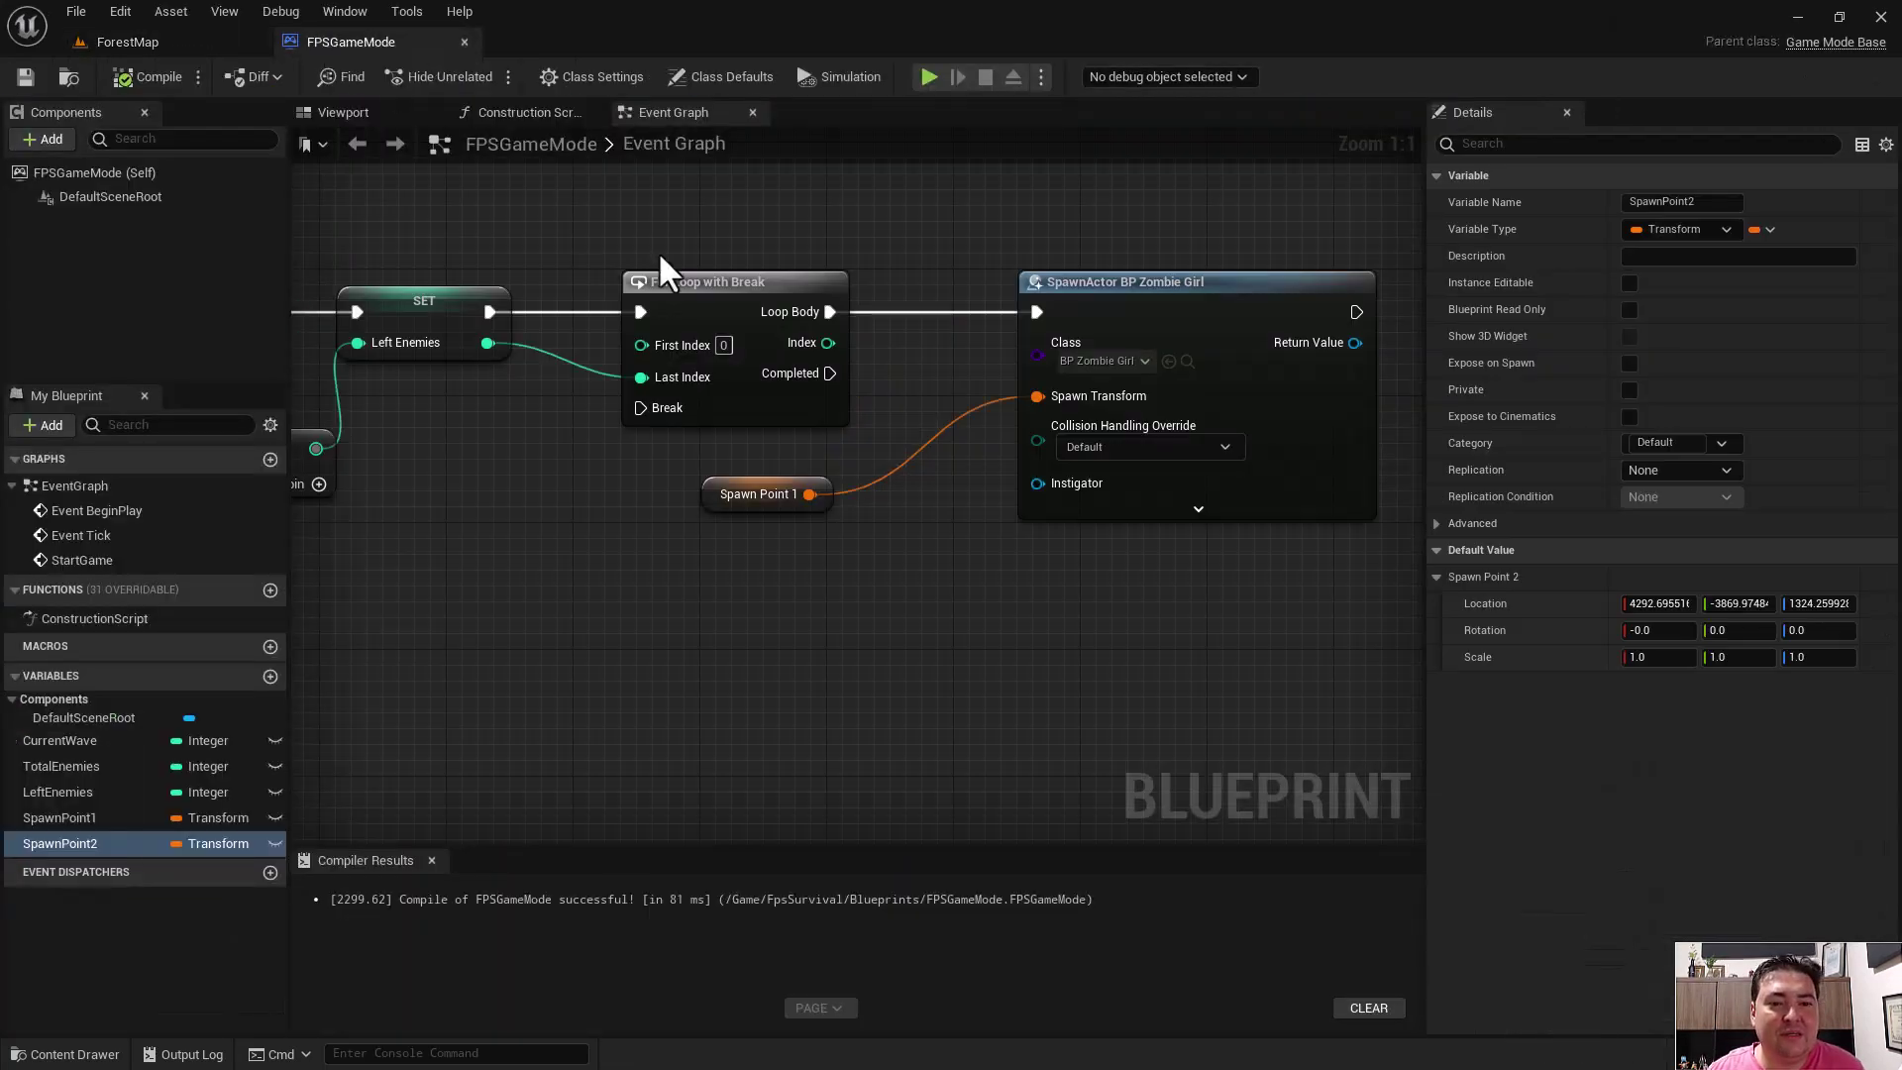
scroll(541, 448, down, 2)
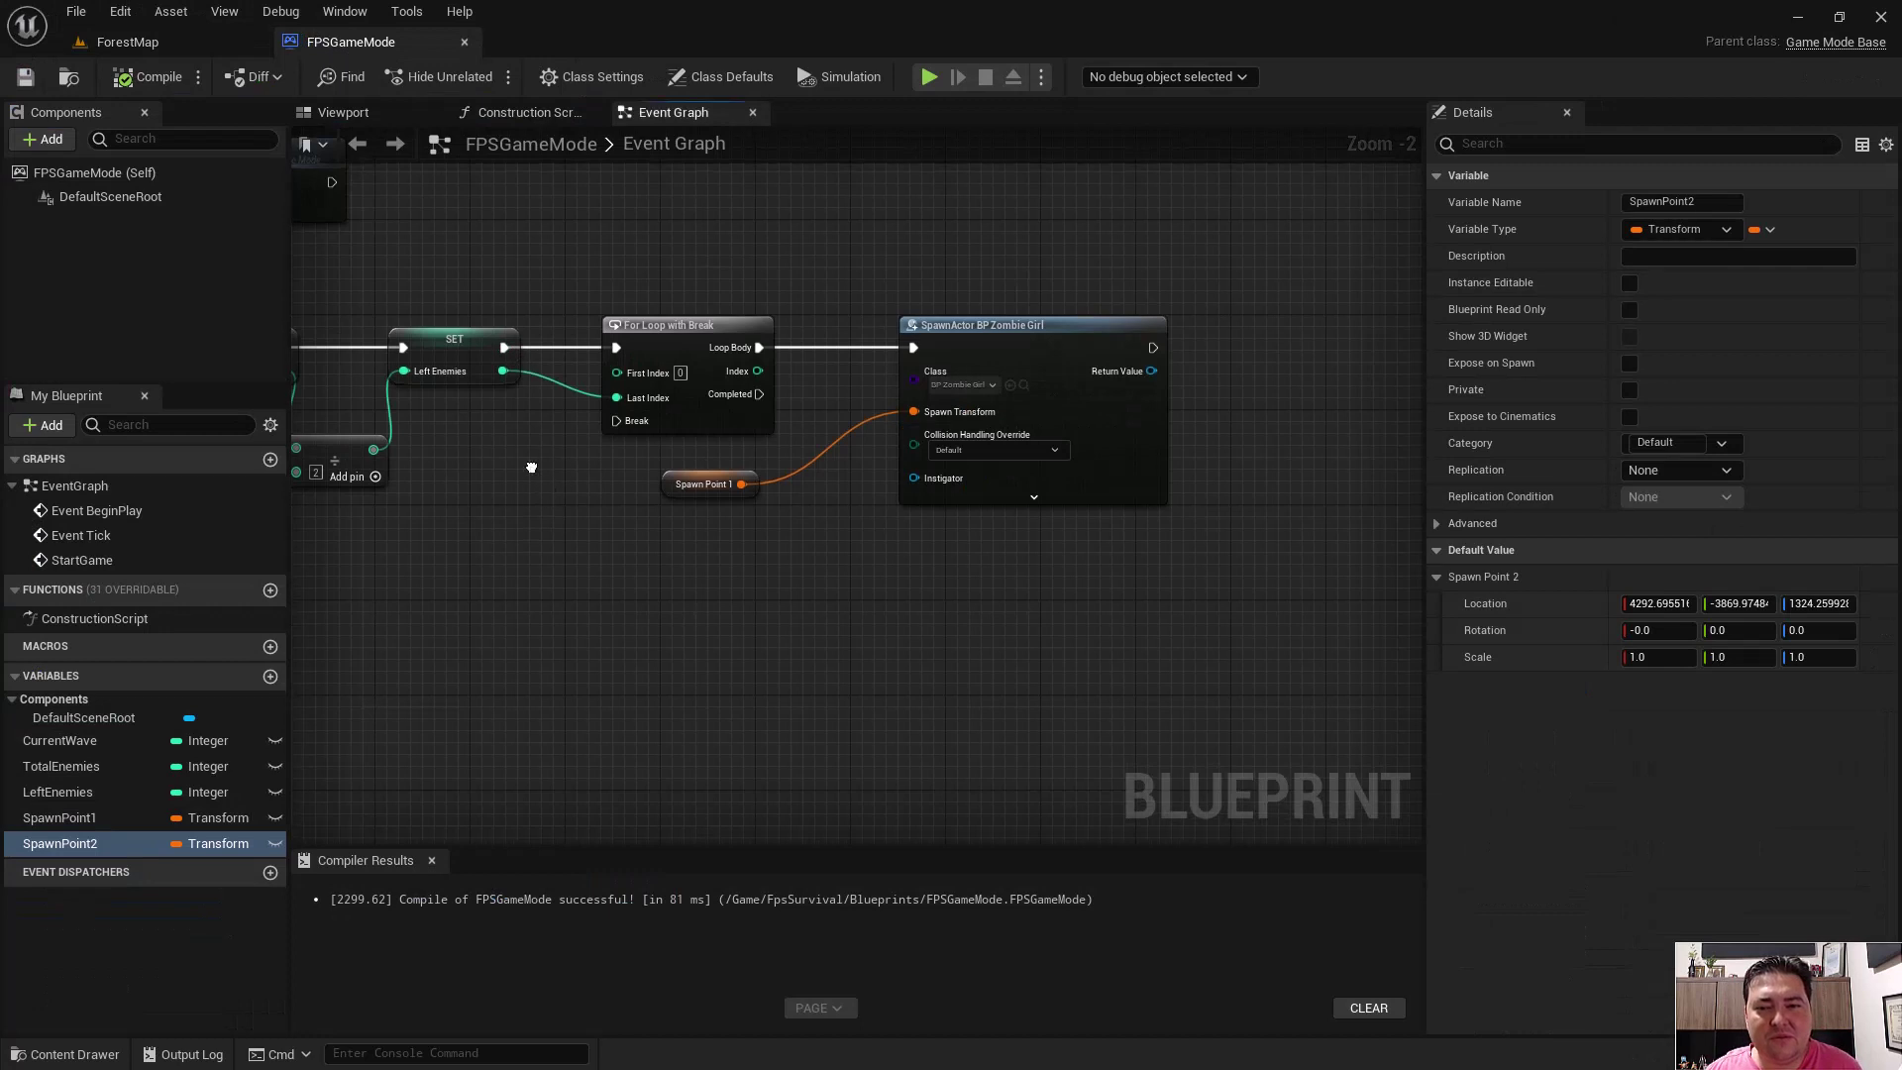
right_drag(541, 447, 612, 478)
scroll(928, 458, up, 1)
scroll(928, 457, up, 1)
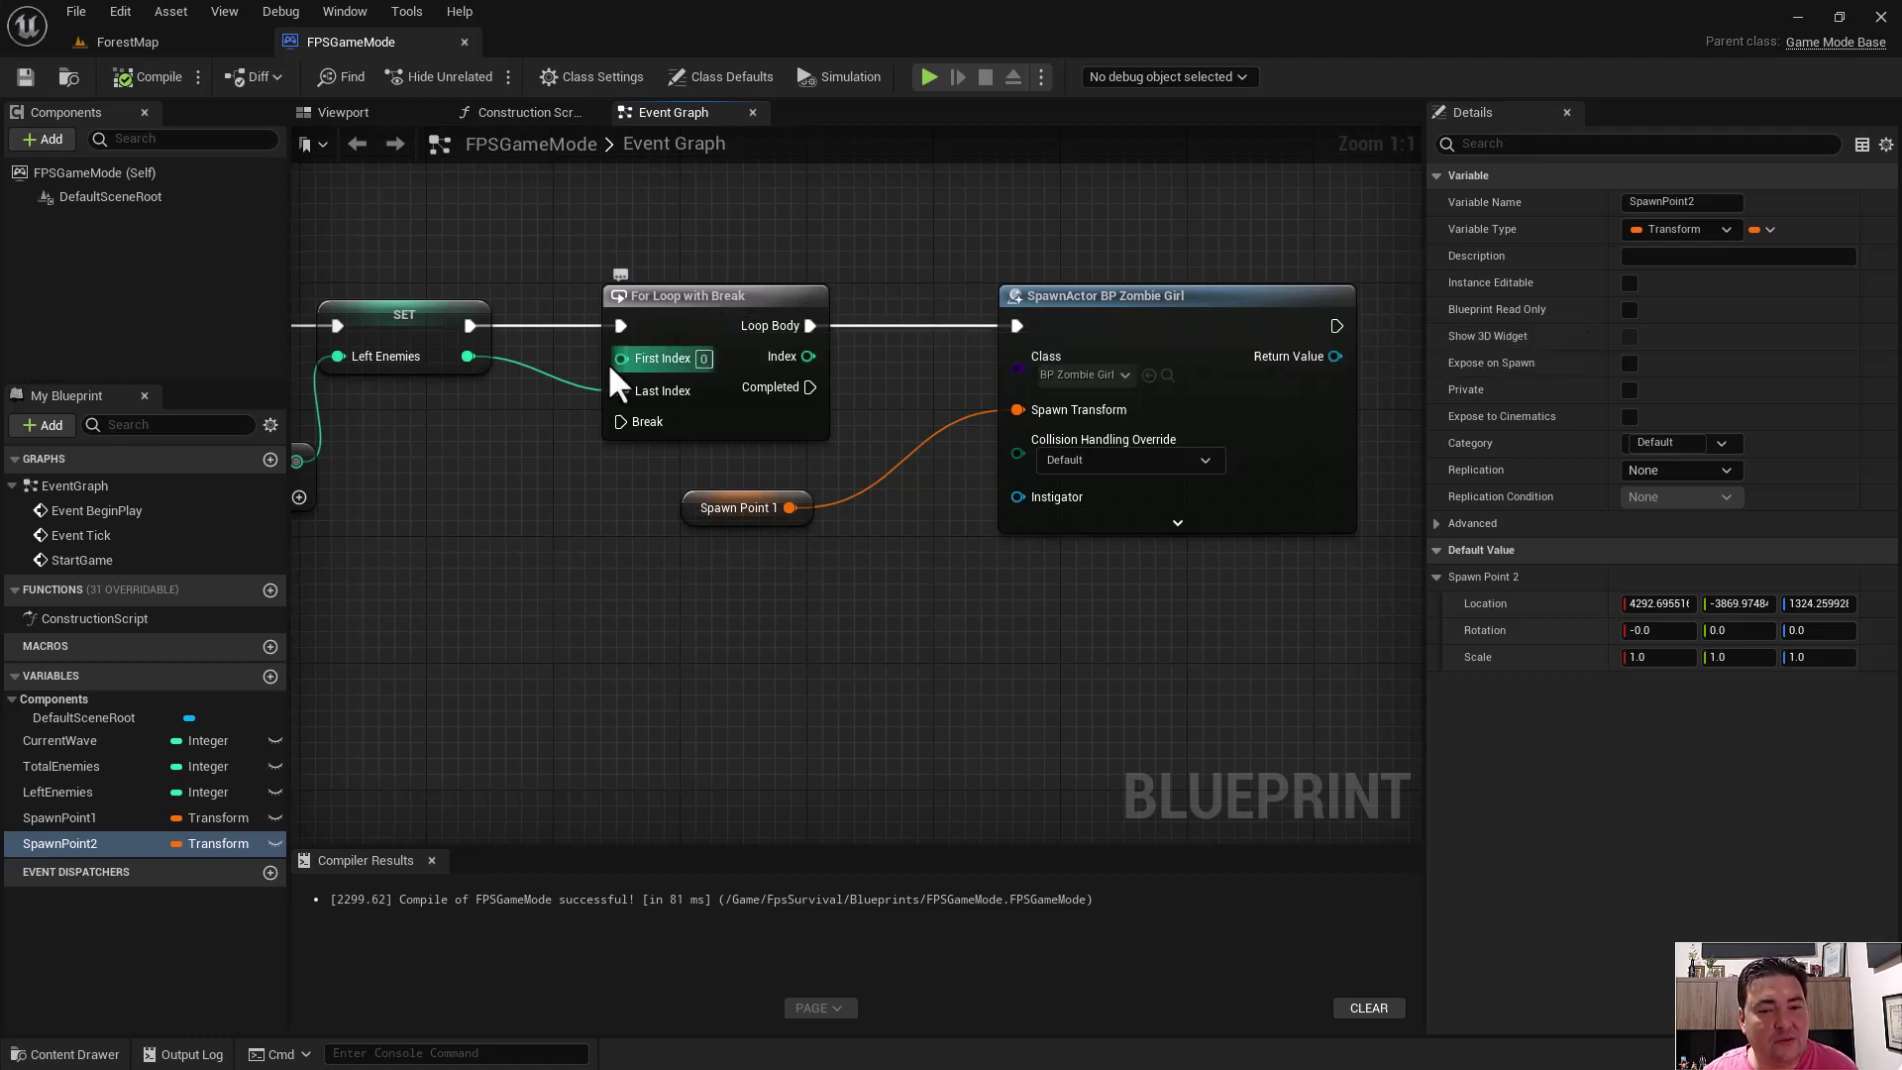
right_drag(483, 499, 513, 417)
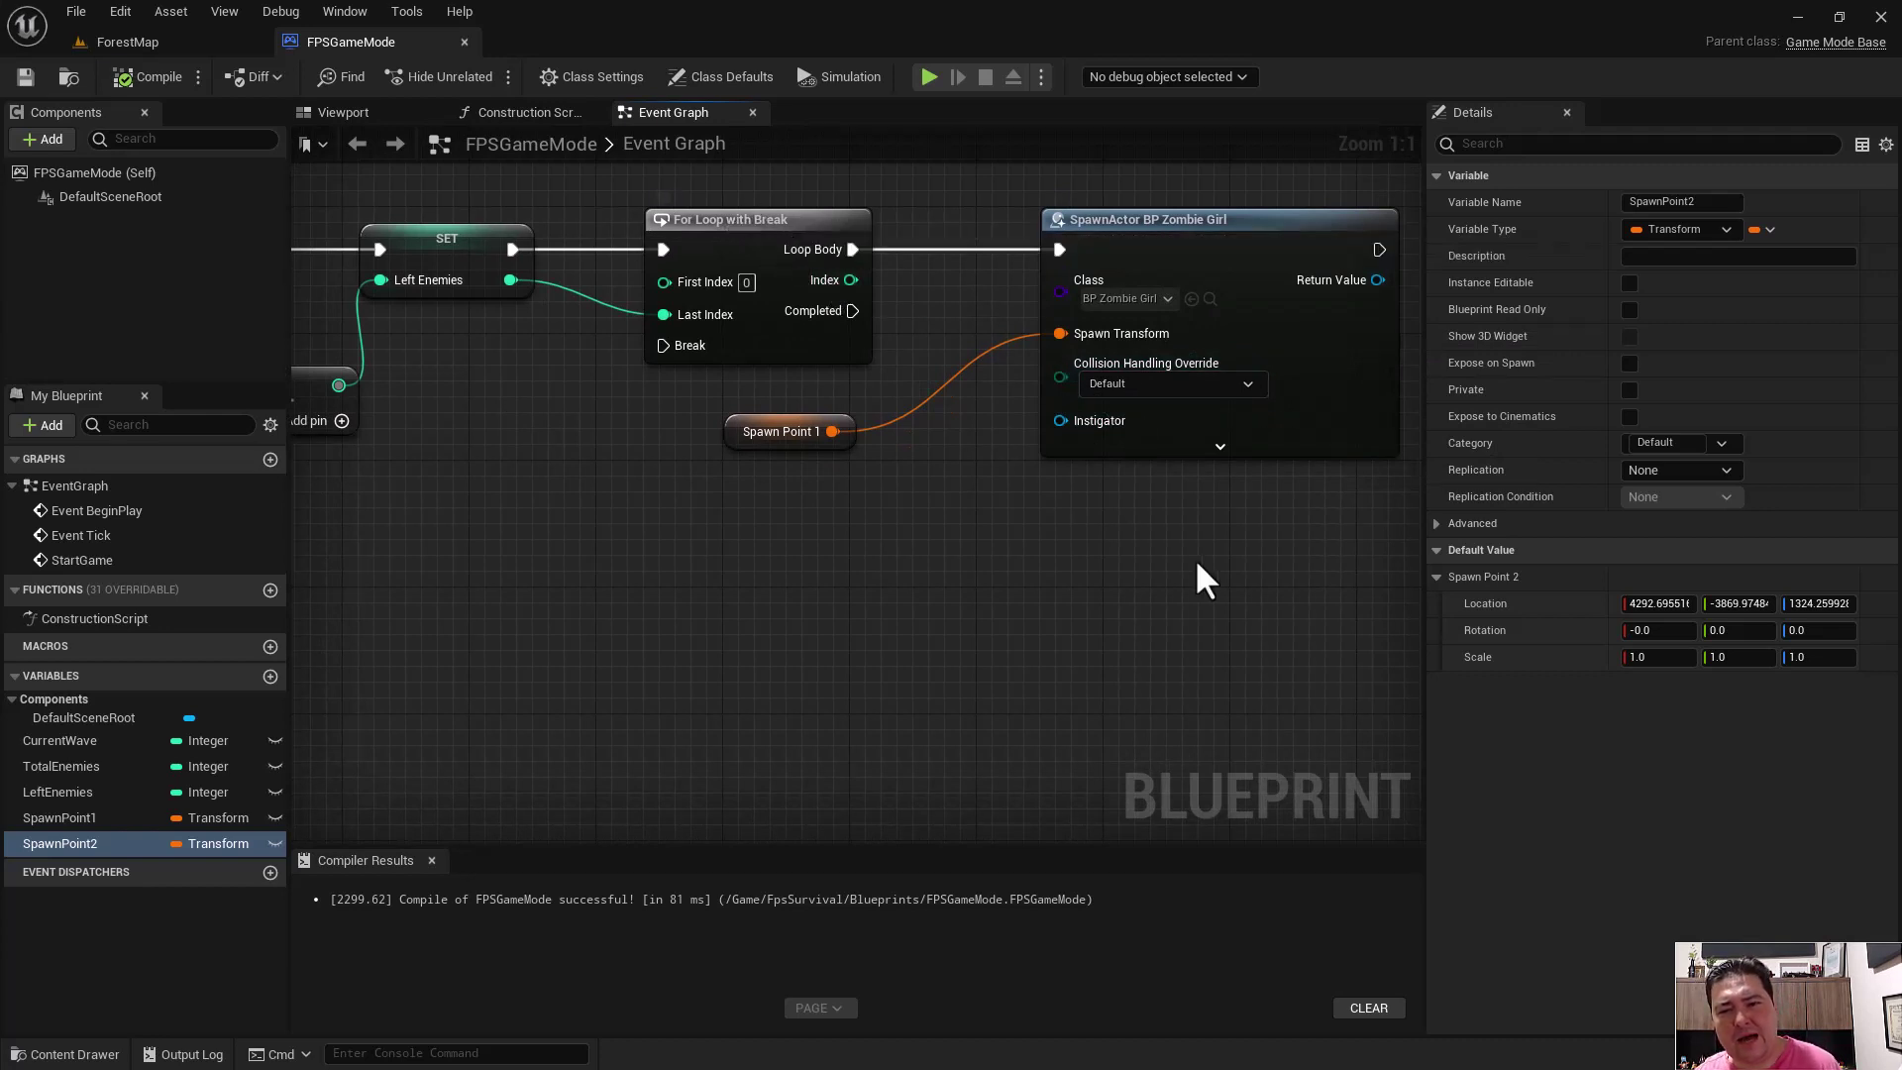
drag(1203, 560, 741, 206)
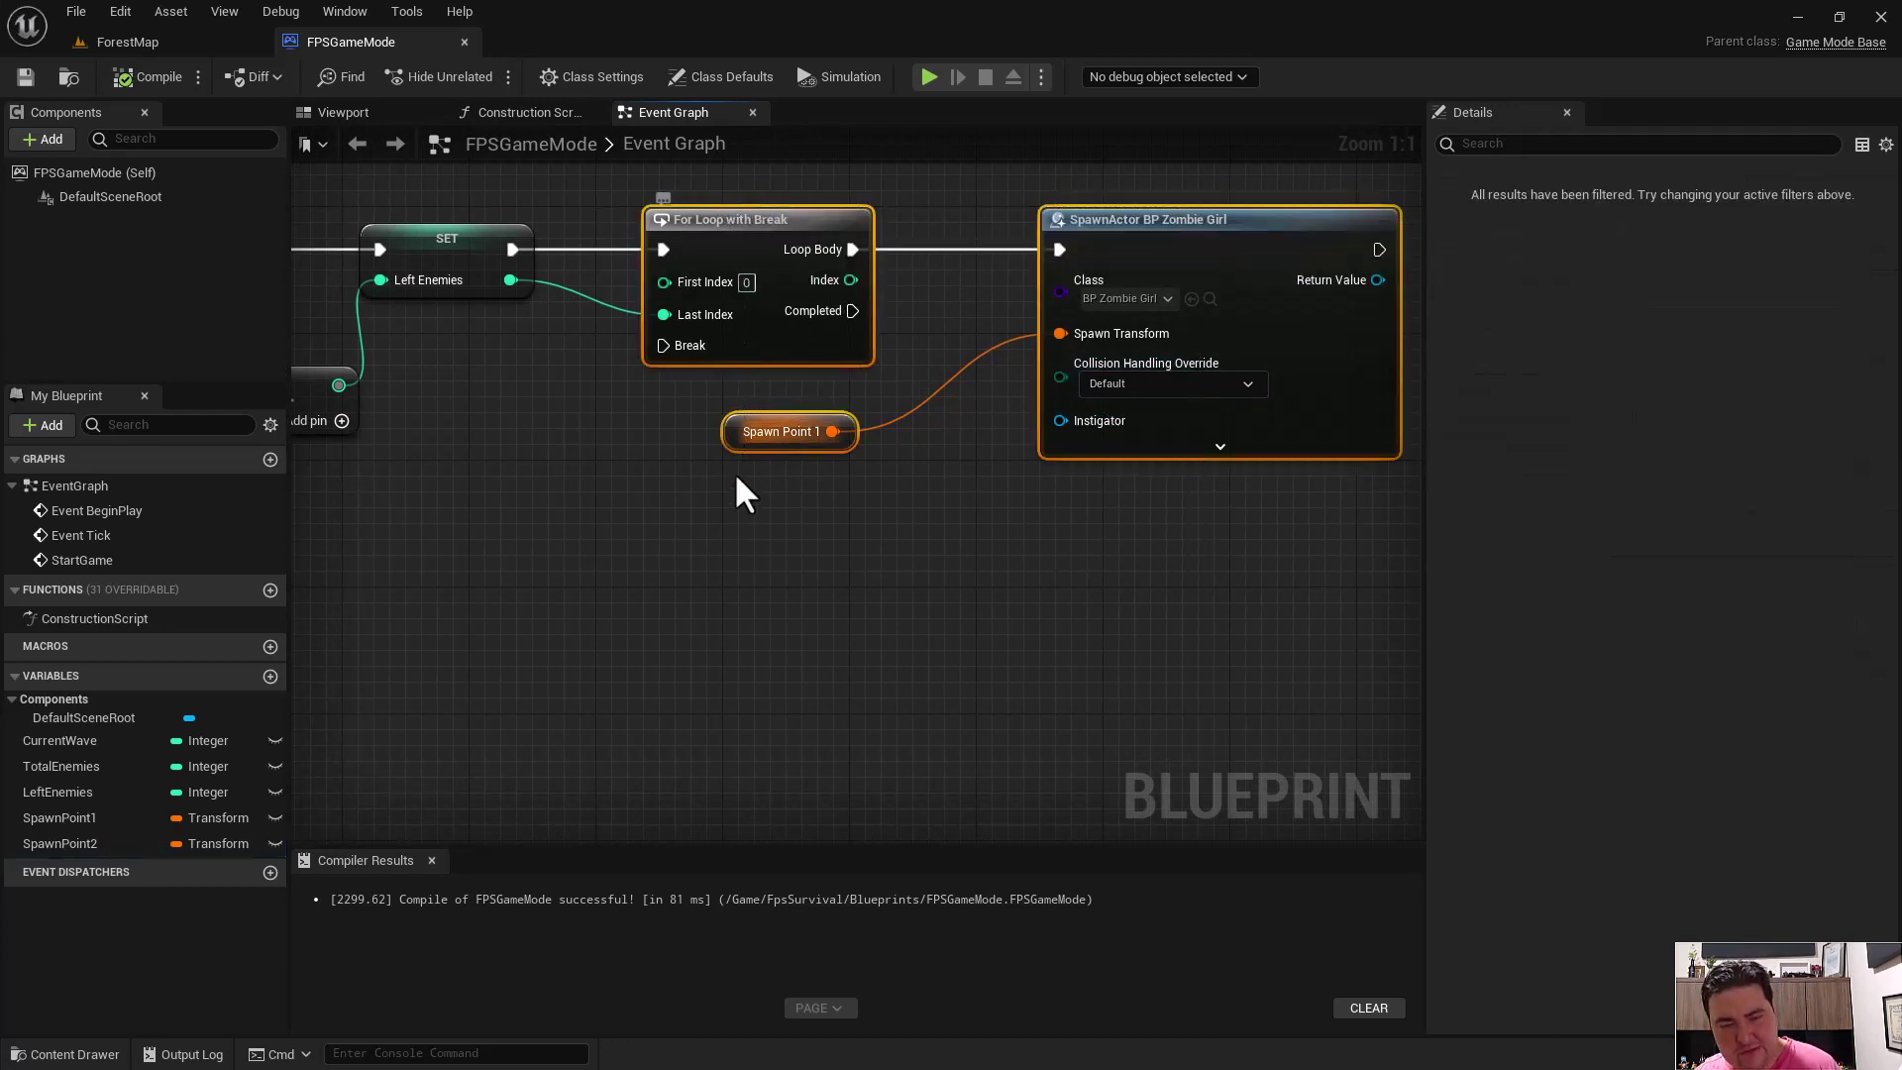
- Duplicate the spawn loop nodes and run the copy from the first loop's Completed pin
key(ctrl+c)
key(ctrl+v)
drag(683, 508, 811, 523)
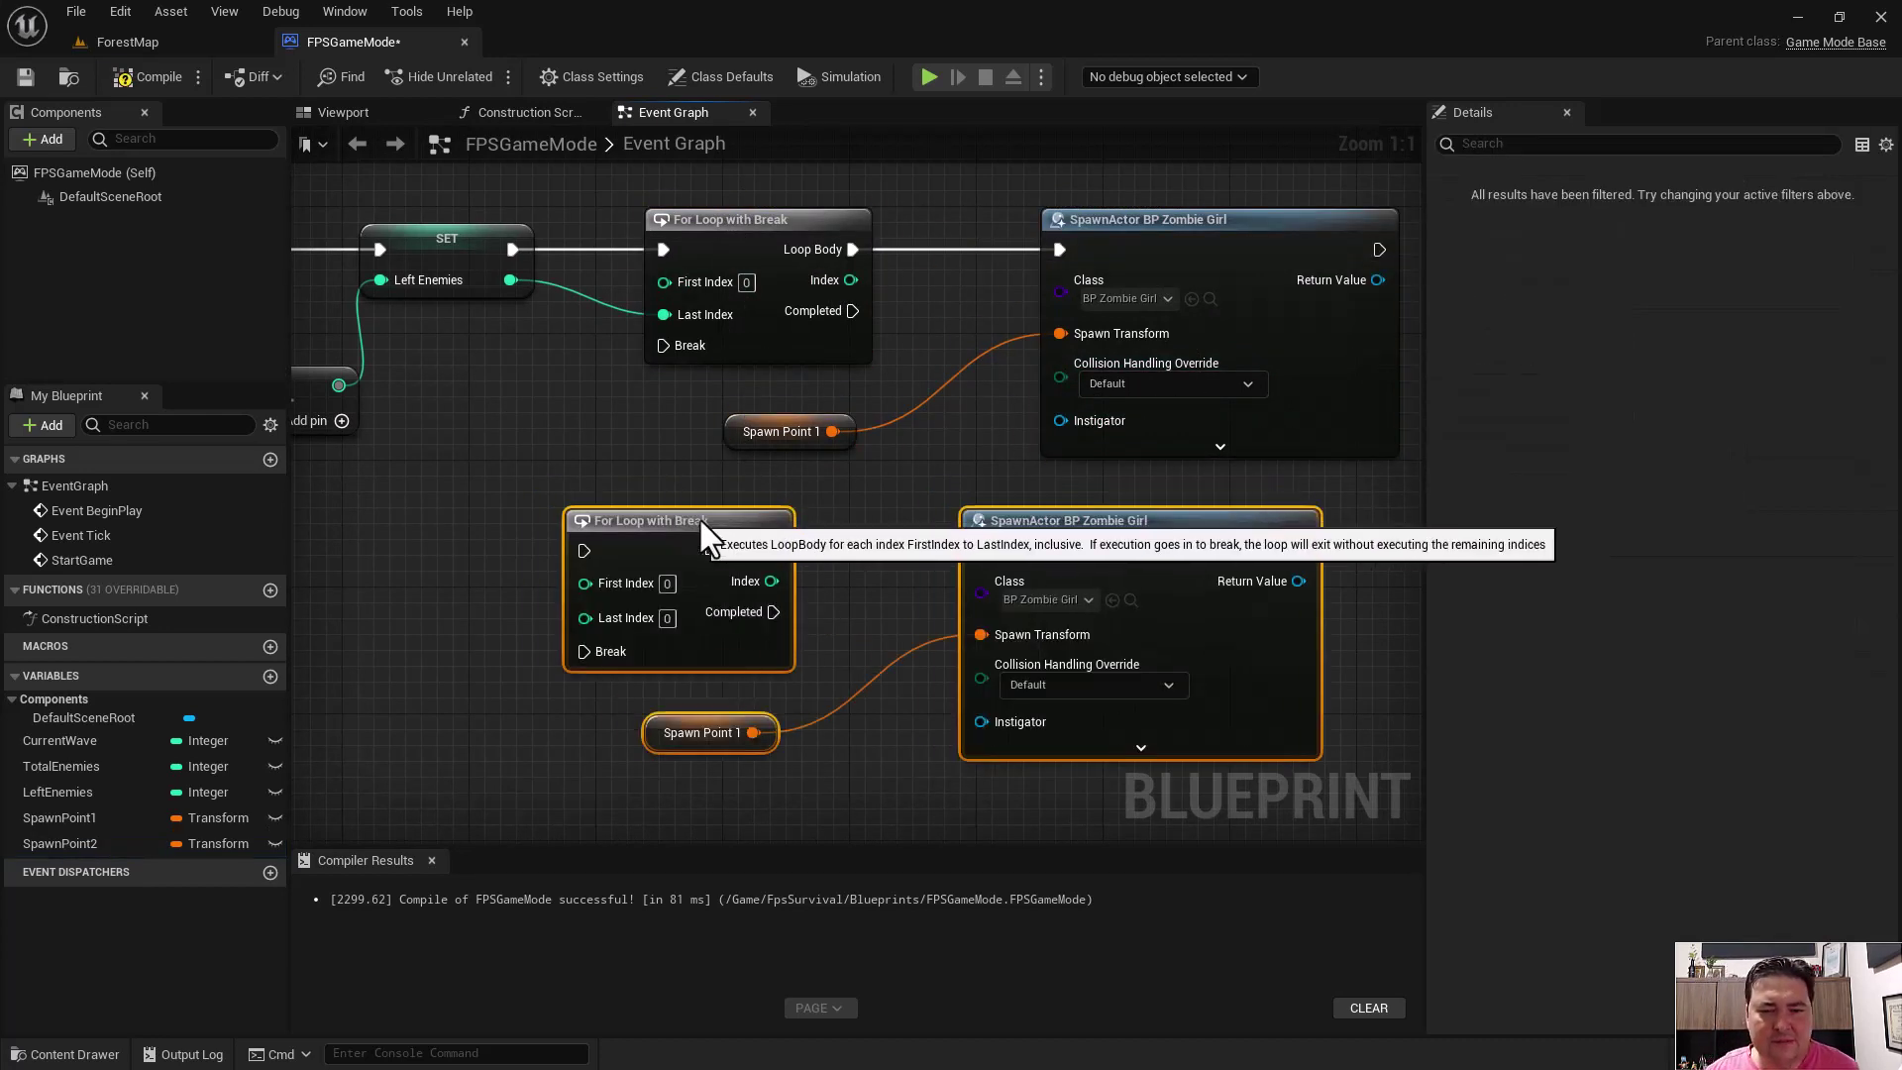
drag(512, 249, 682, 551)
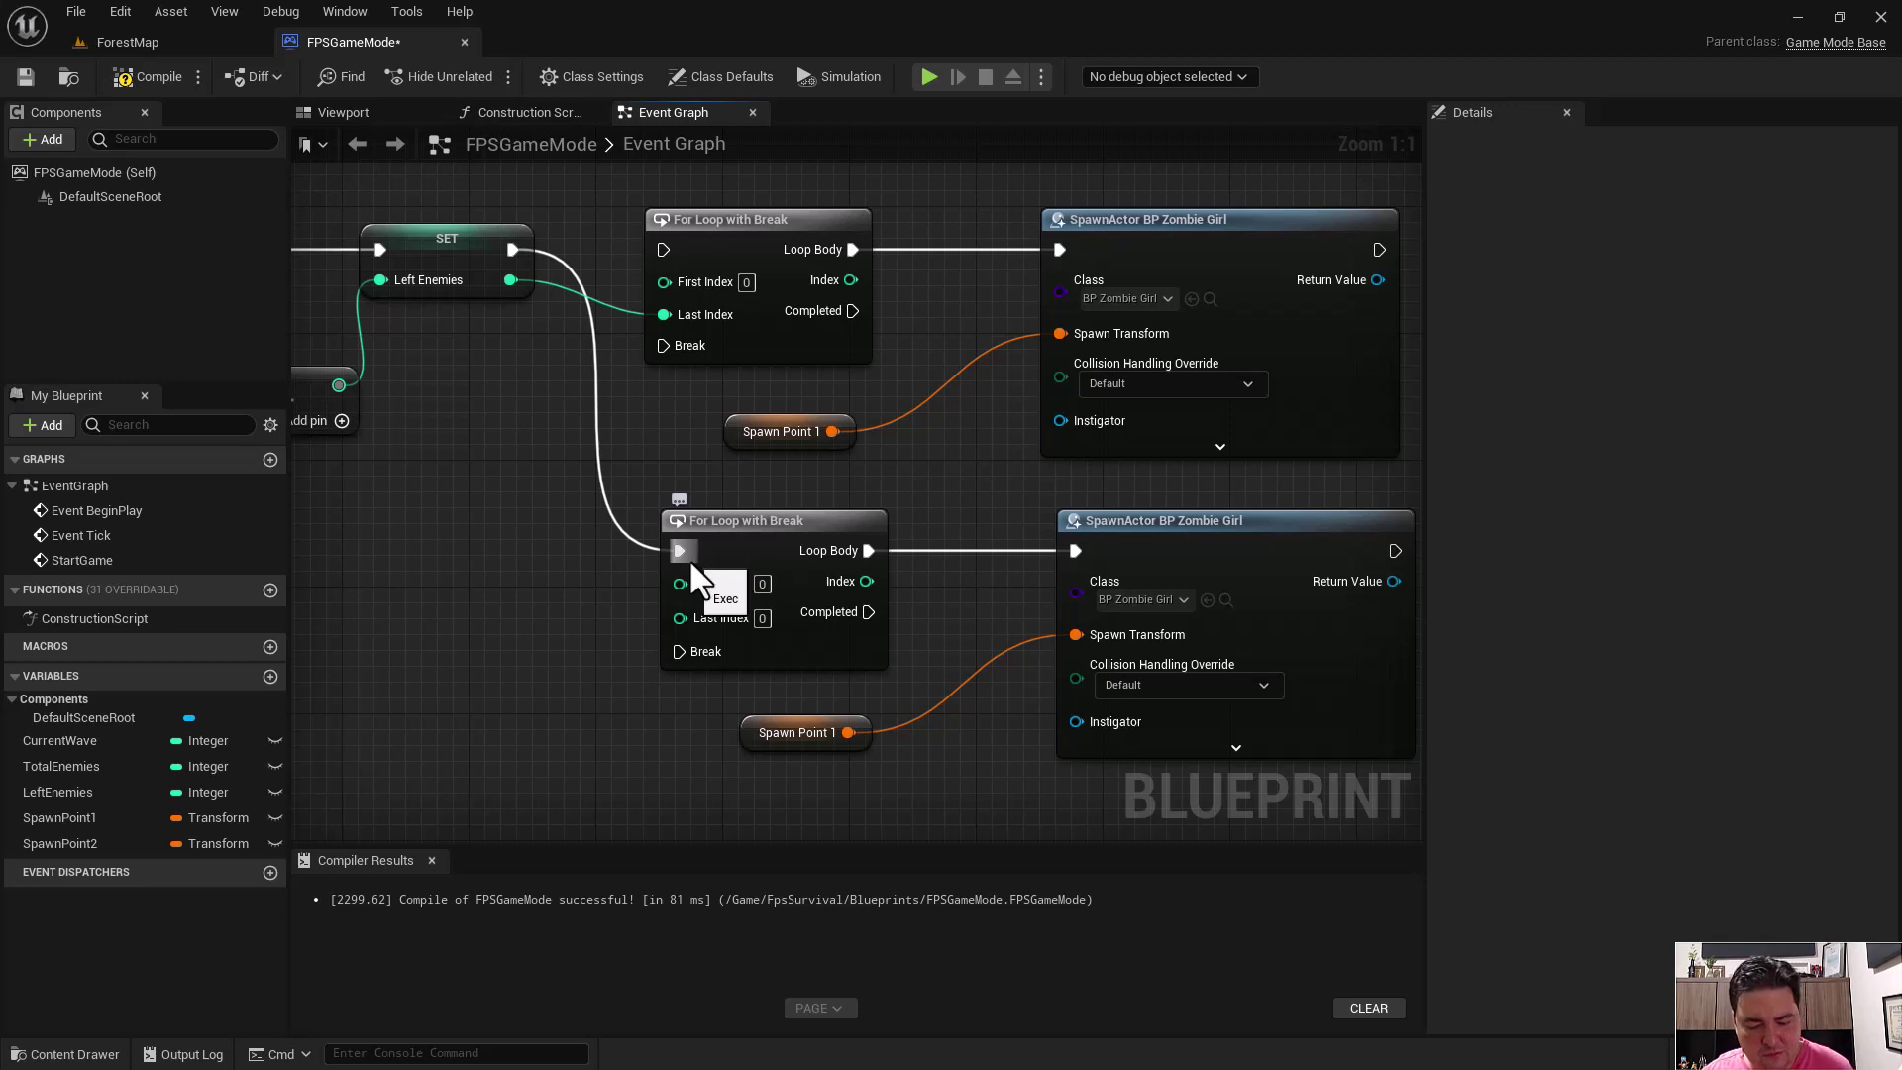
key(ctrl+z)
right_drag(1270, 380, 1127, 316)
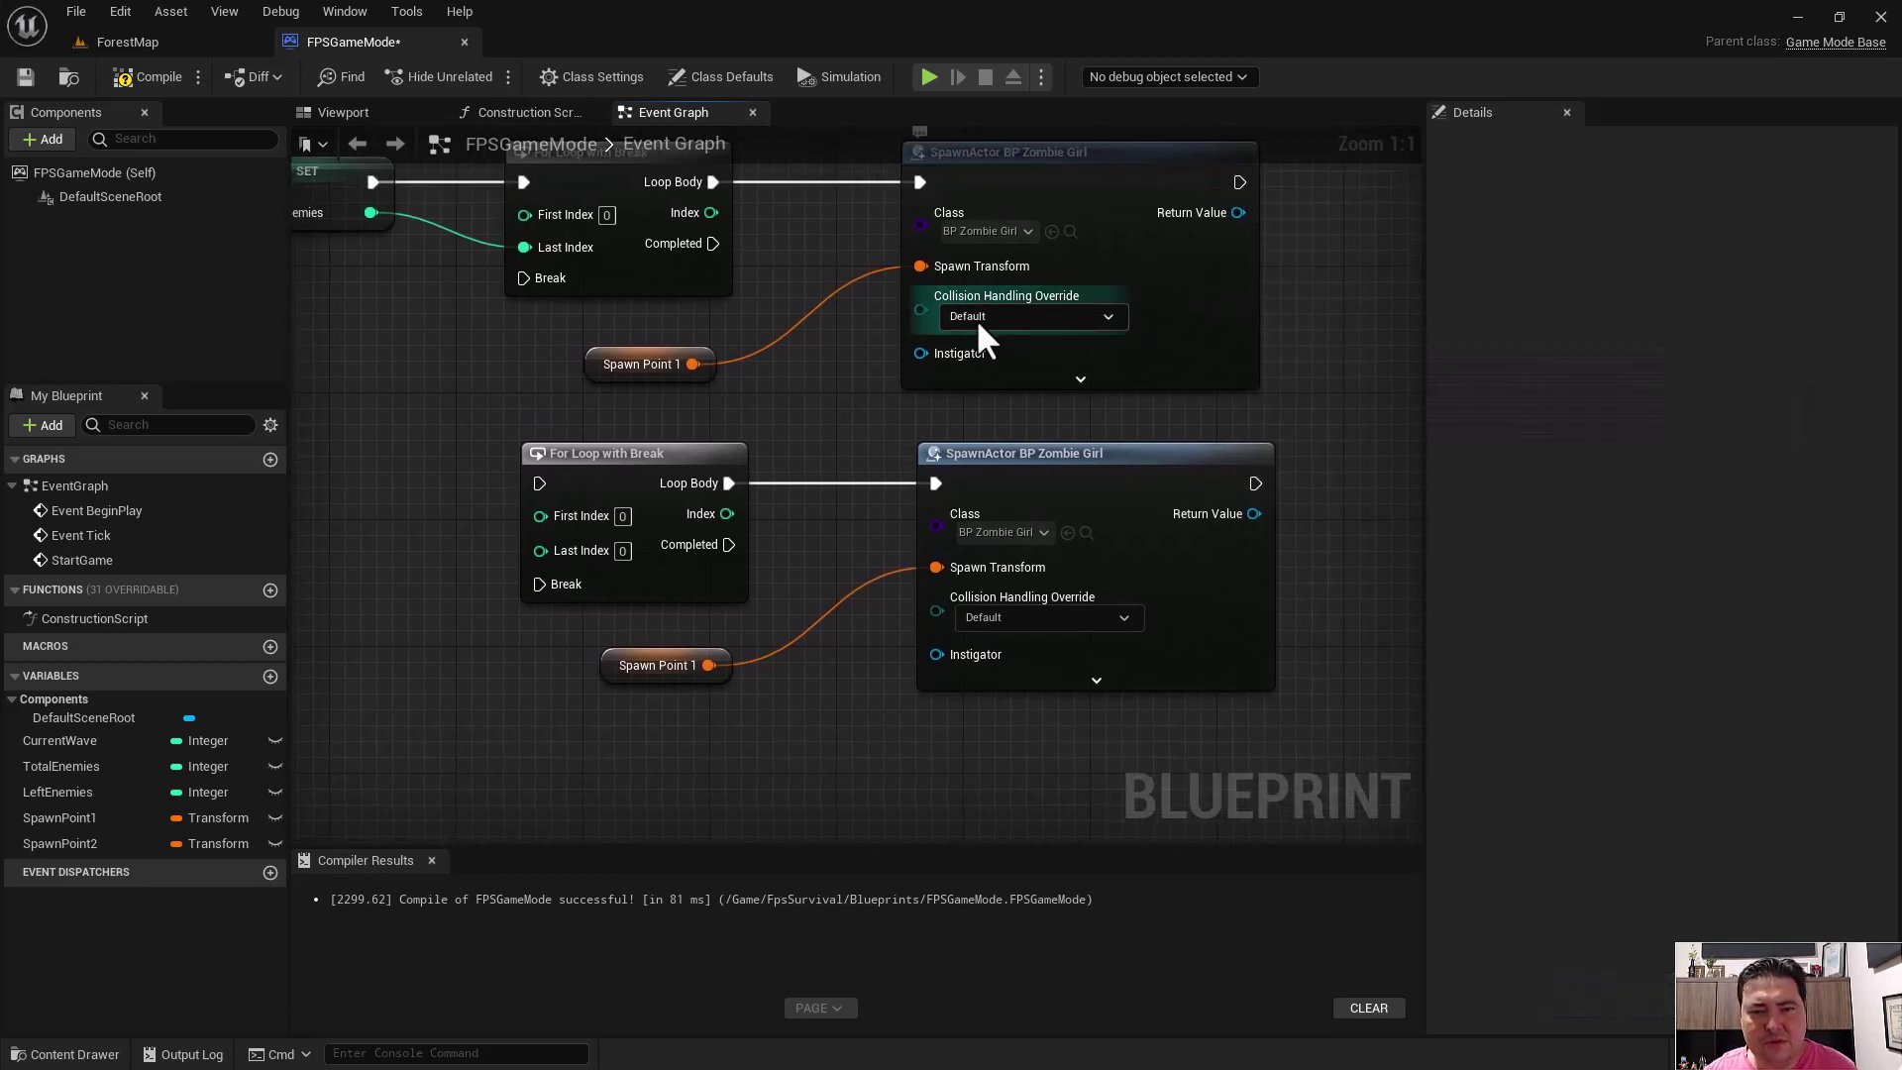
right_drag(989, 340, 1021, 432)
drag(745, 335, 569, 572)
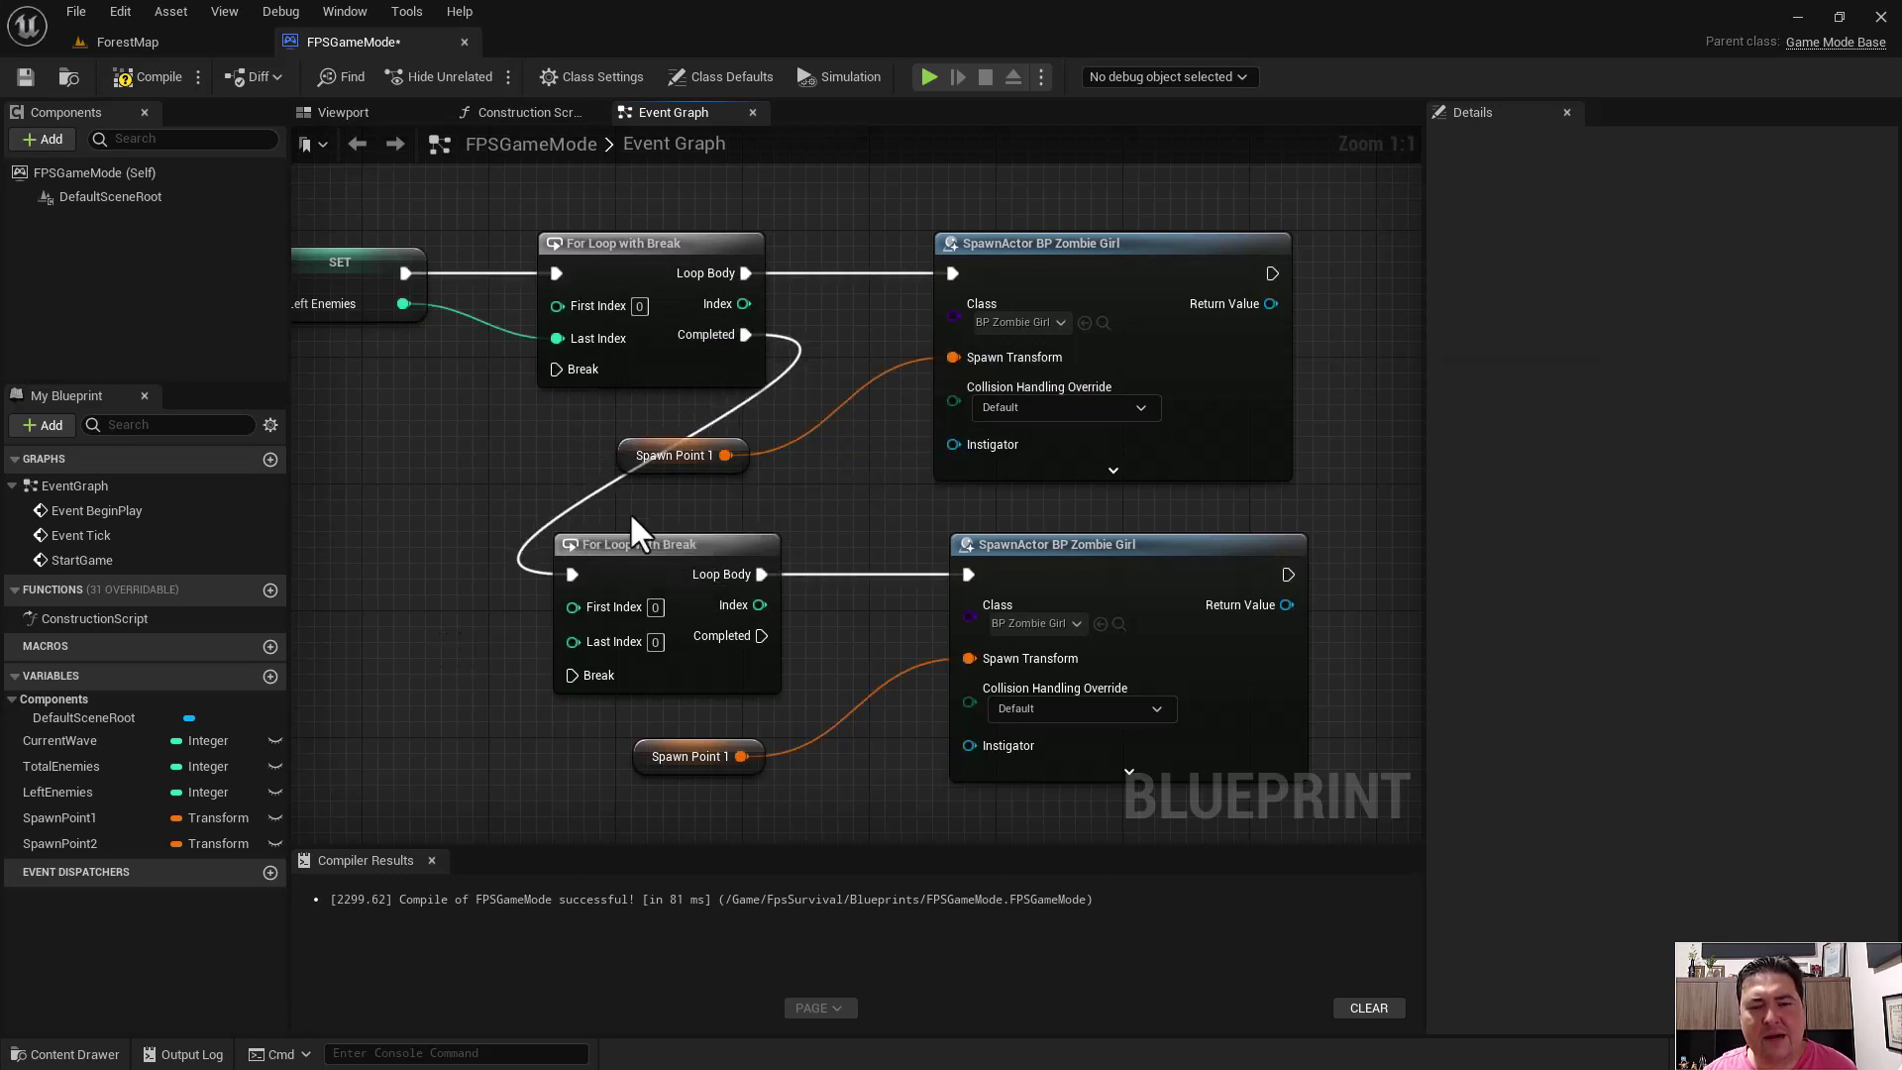
- Replace the lower Spawn Point 1 getter with a SpawnPoint2 getter feeding the second Spawn Transform
drag(676, 458, 786, 462)
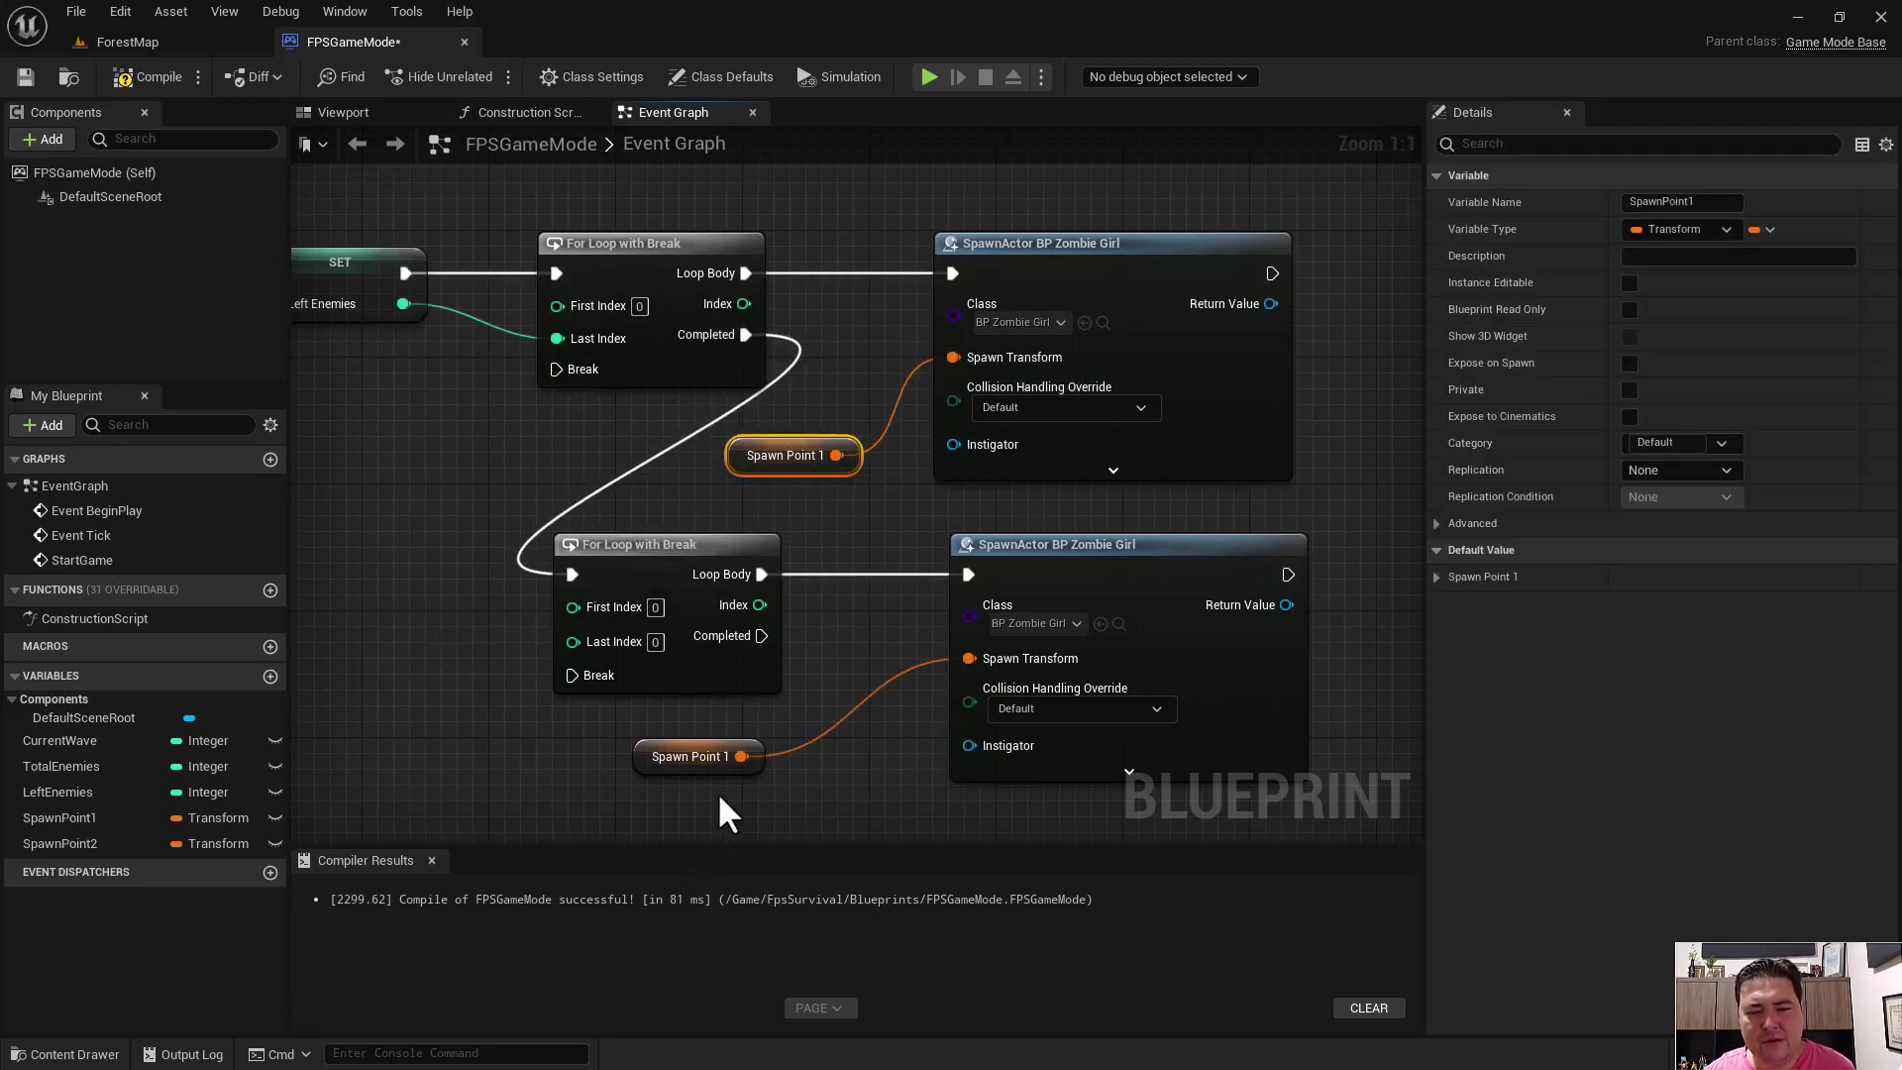
click(698, 753)
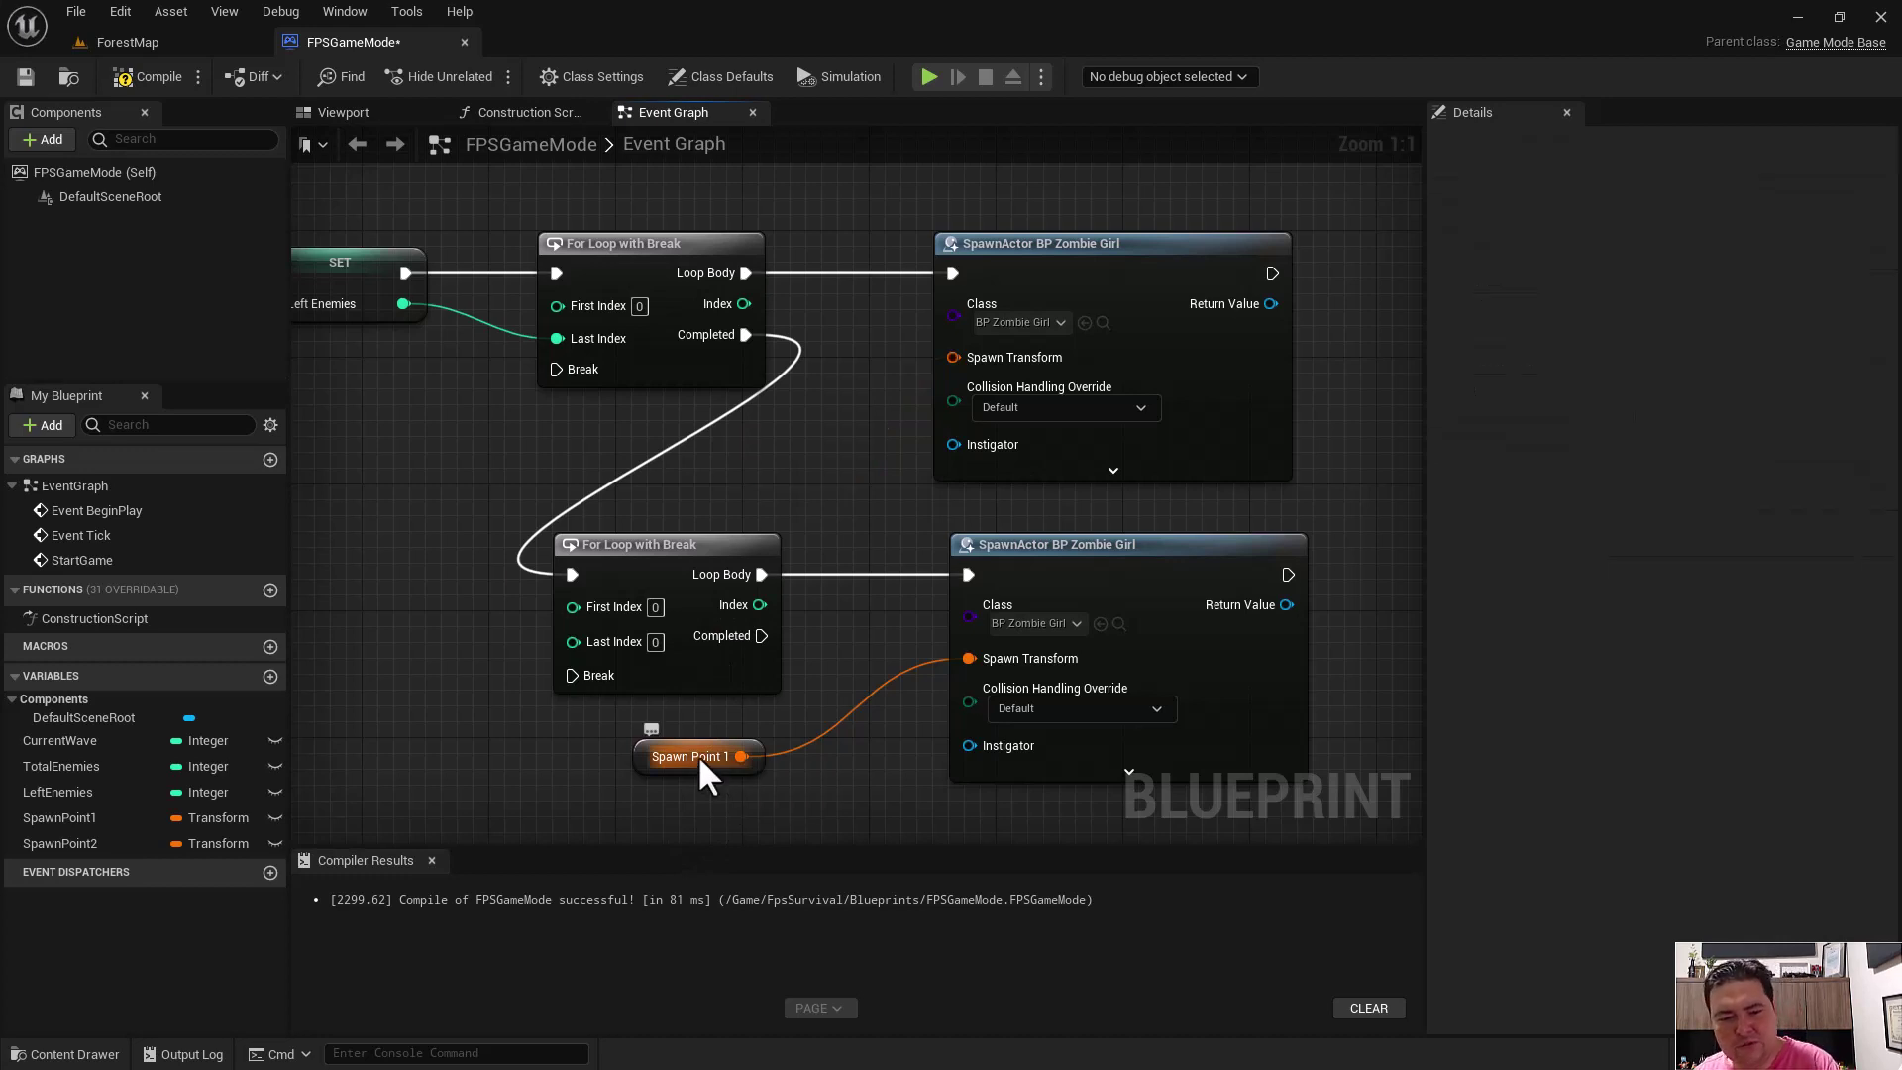
key(ctrl+z)
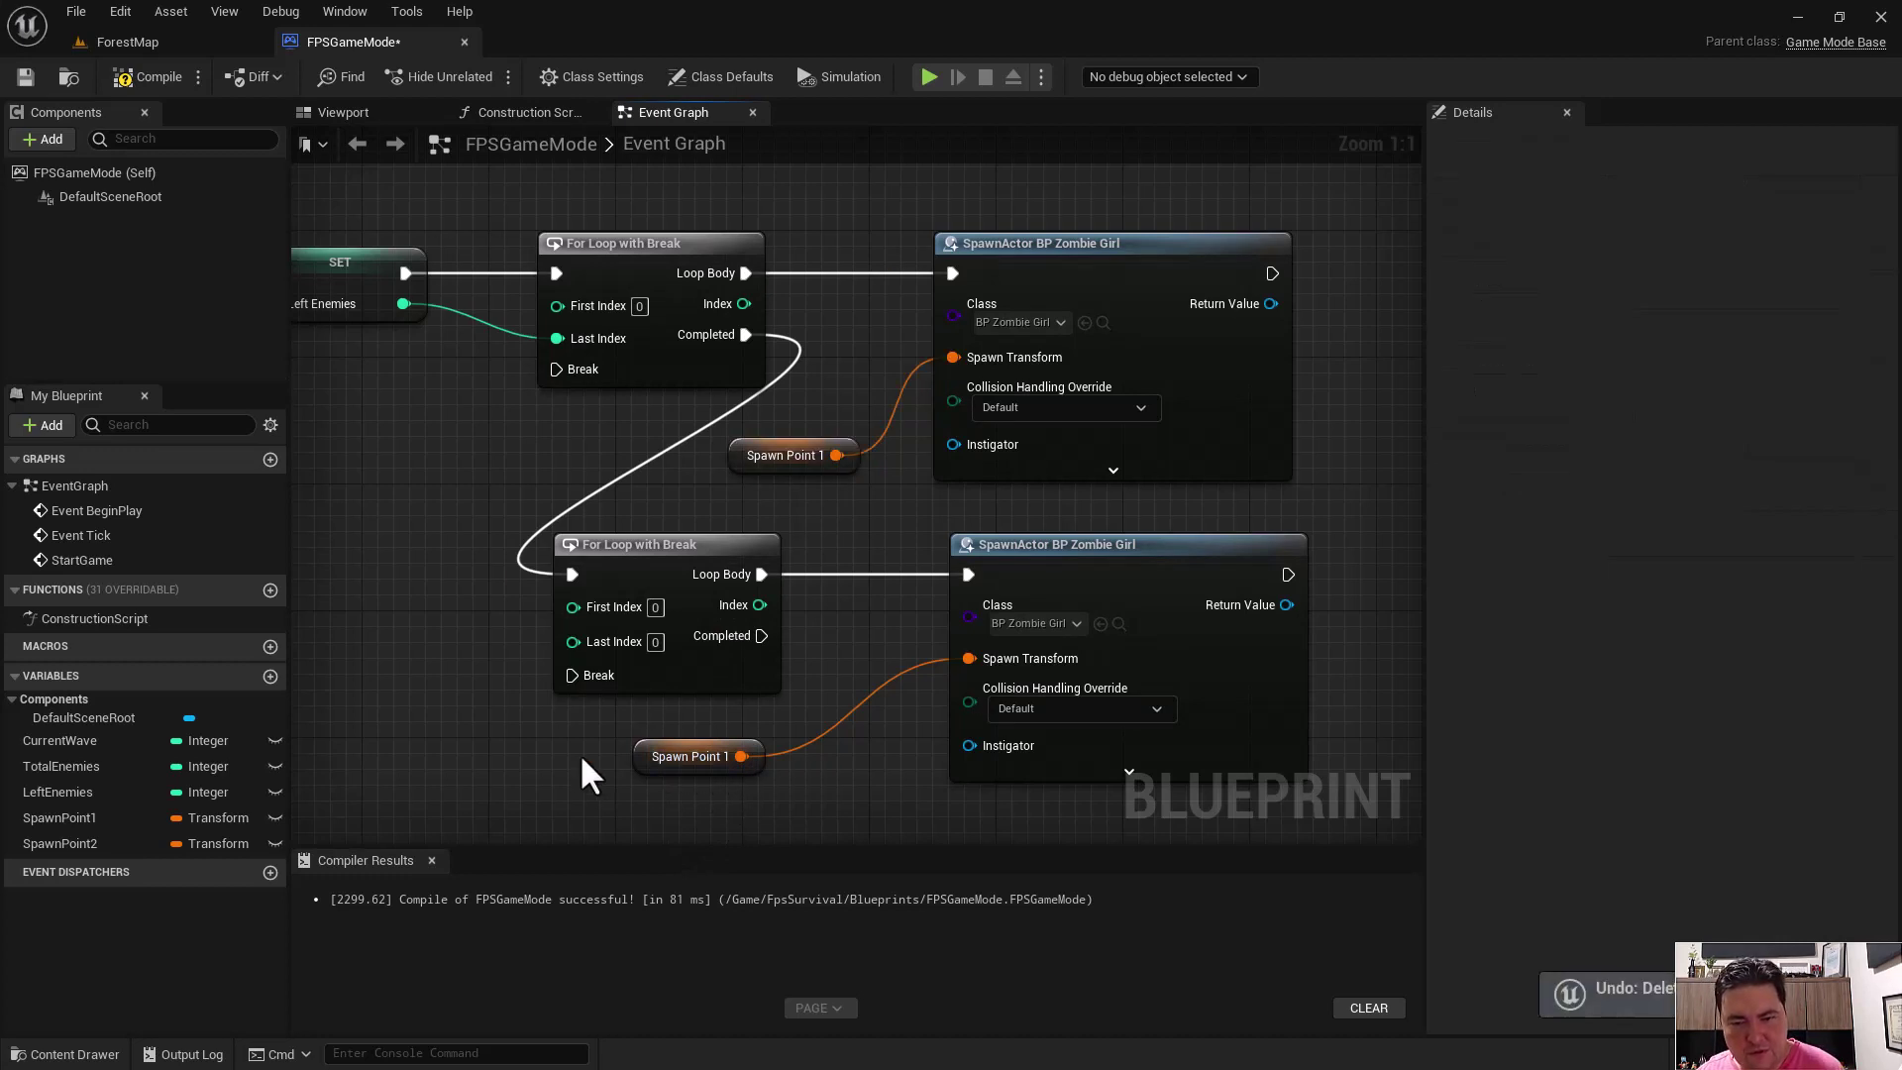
click(645, 750)
key(Delete)
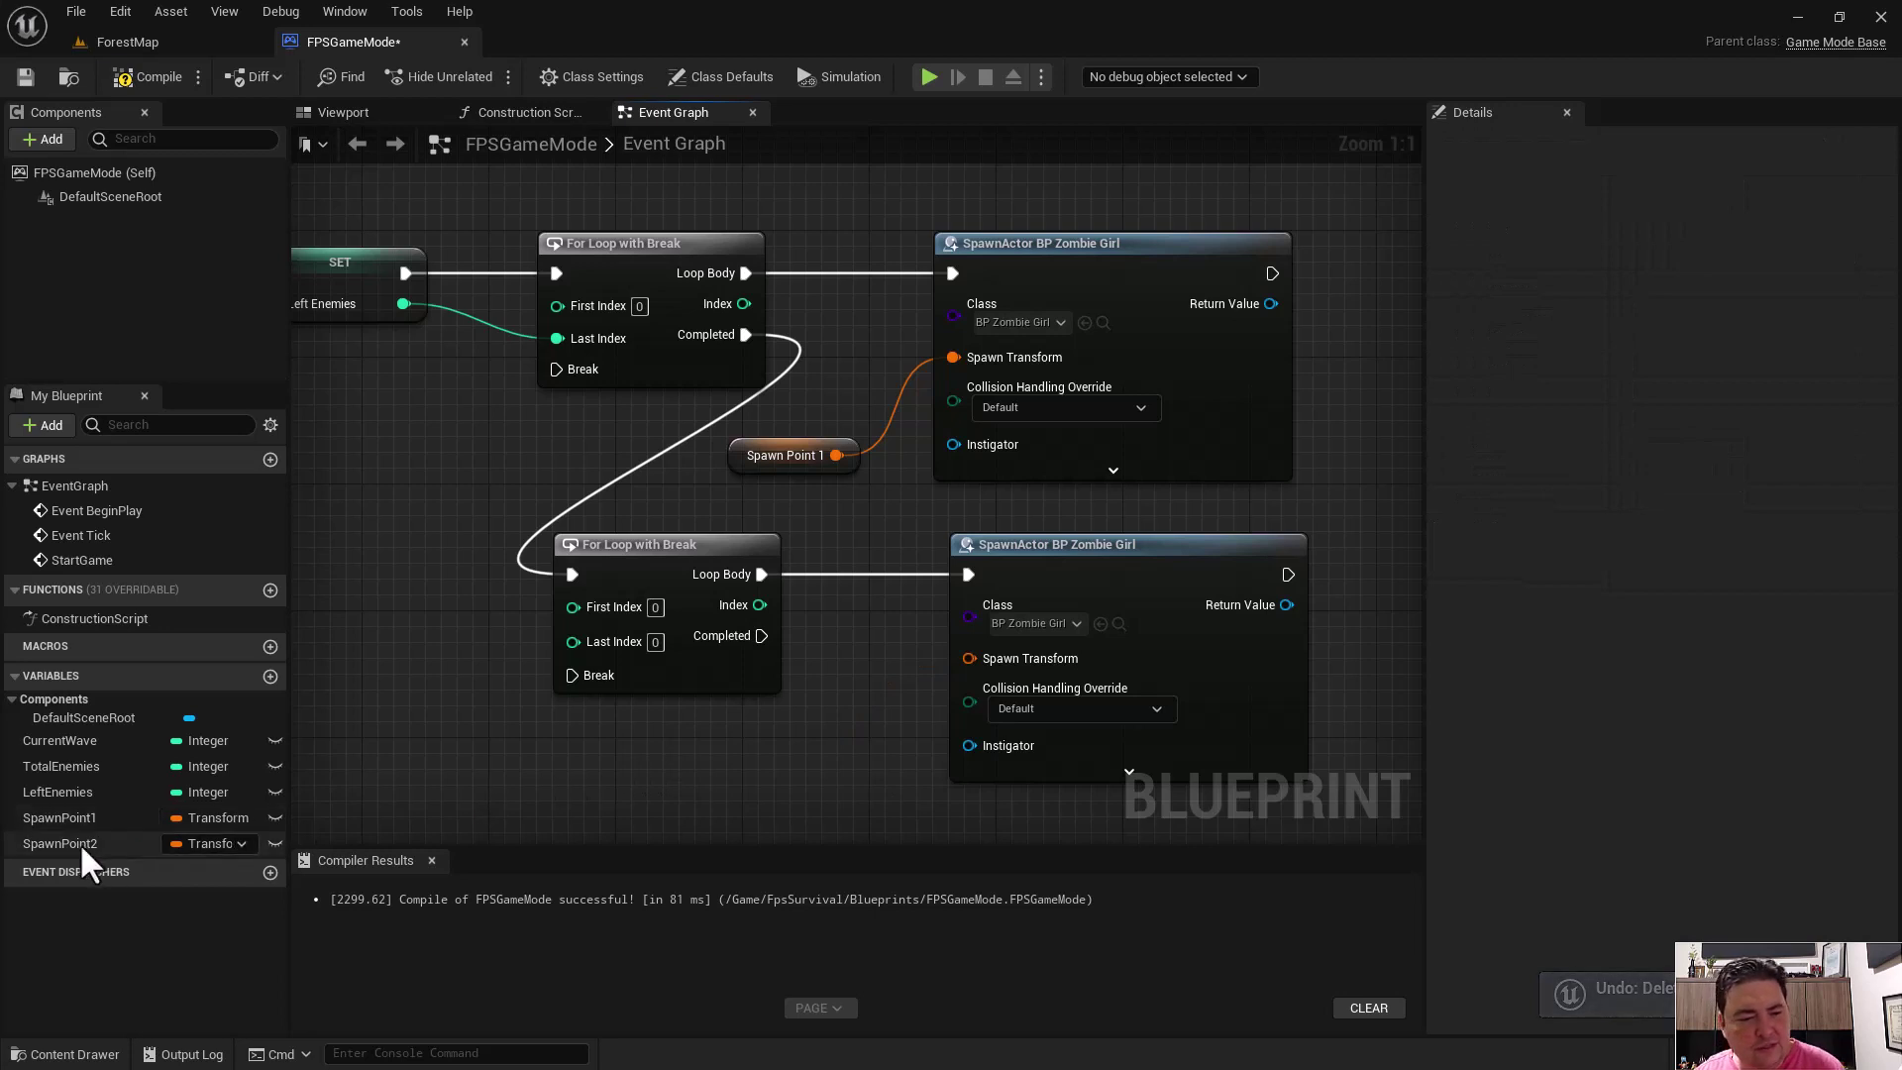
click(47, 844)
mouse_move(44, 844)
mouse_down()
mouse_move(734, 741)
mouse_move(967, 661)
mouse_up()
click(776, 769)
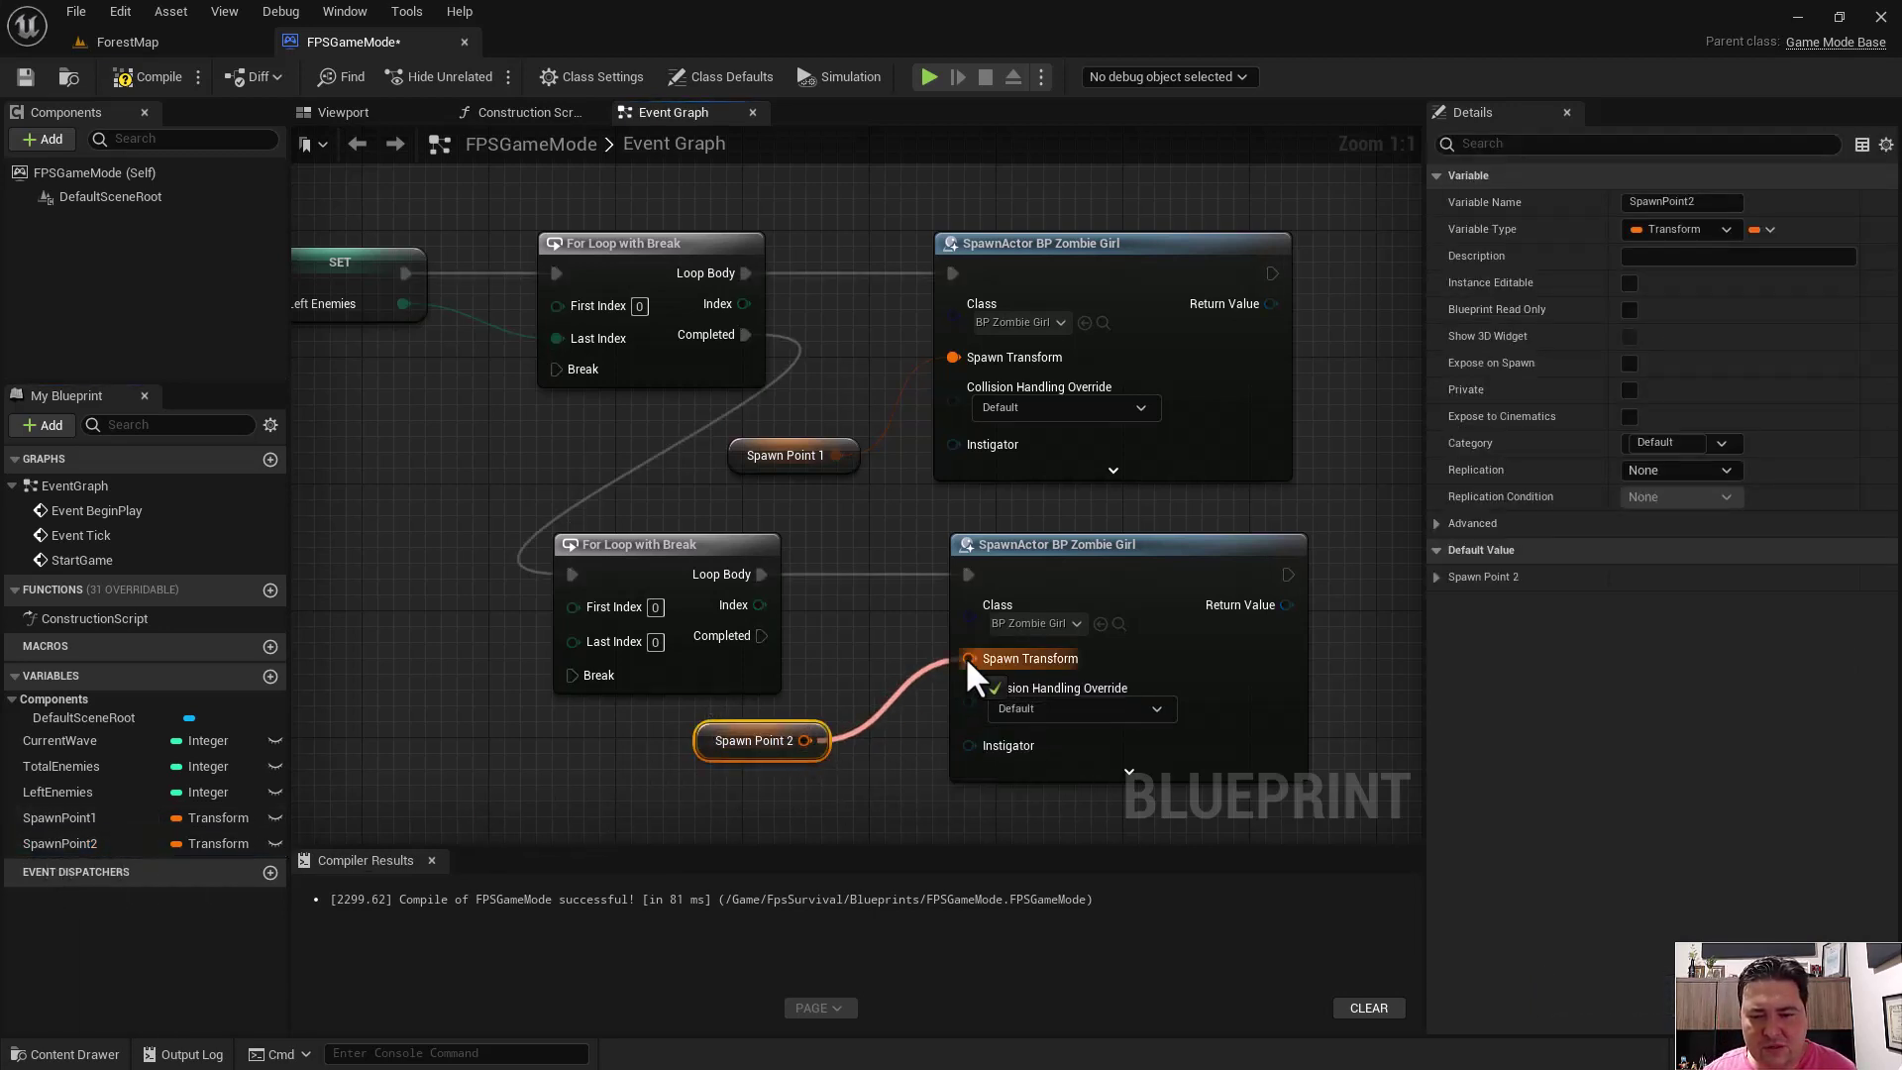
click(888, 642)
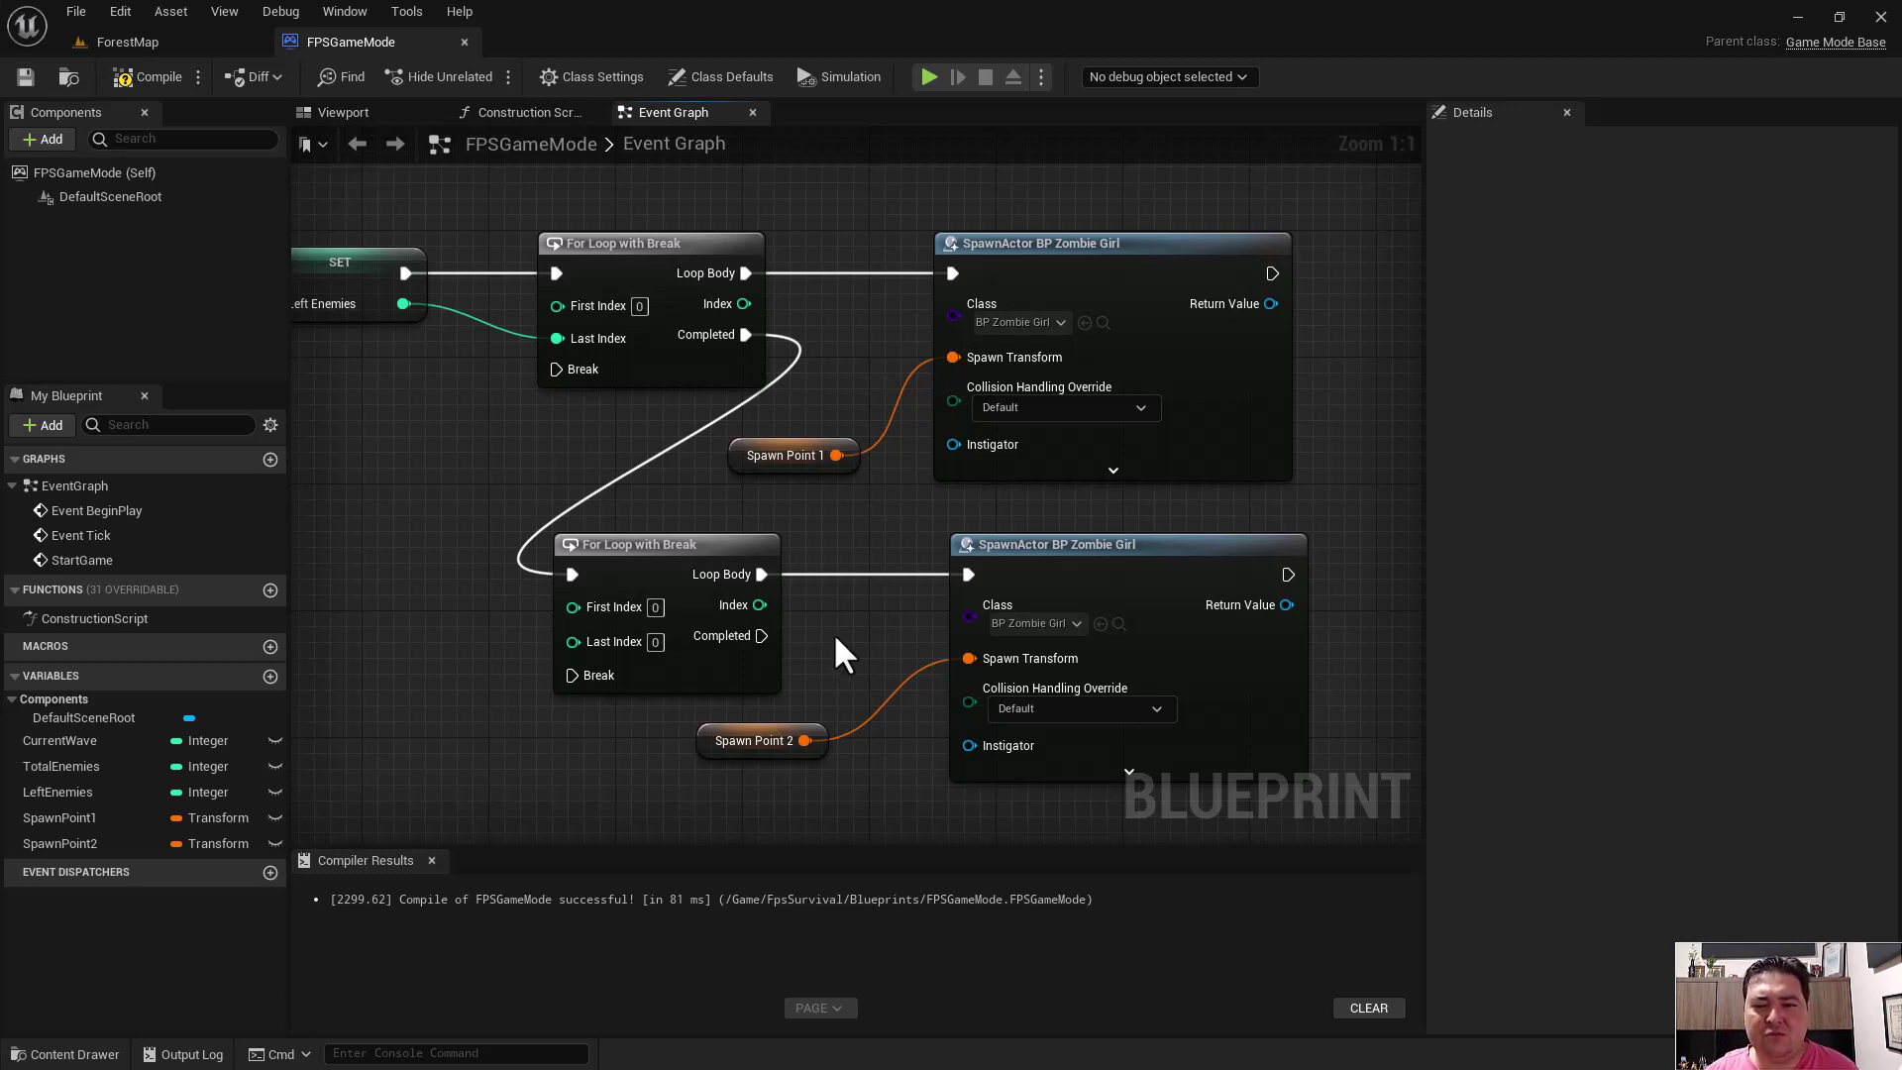
right_drag(644, 587, 859, 584)
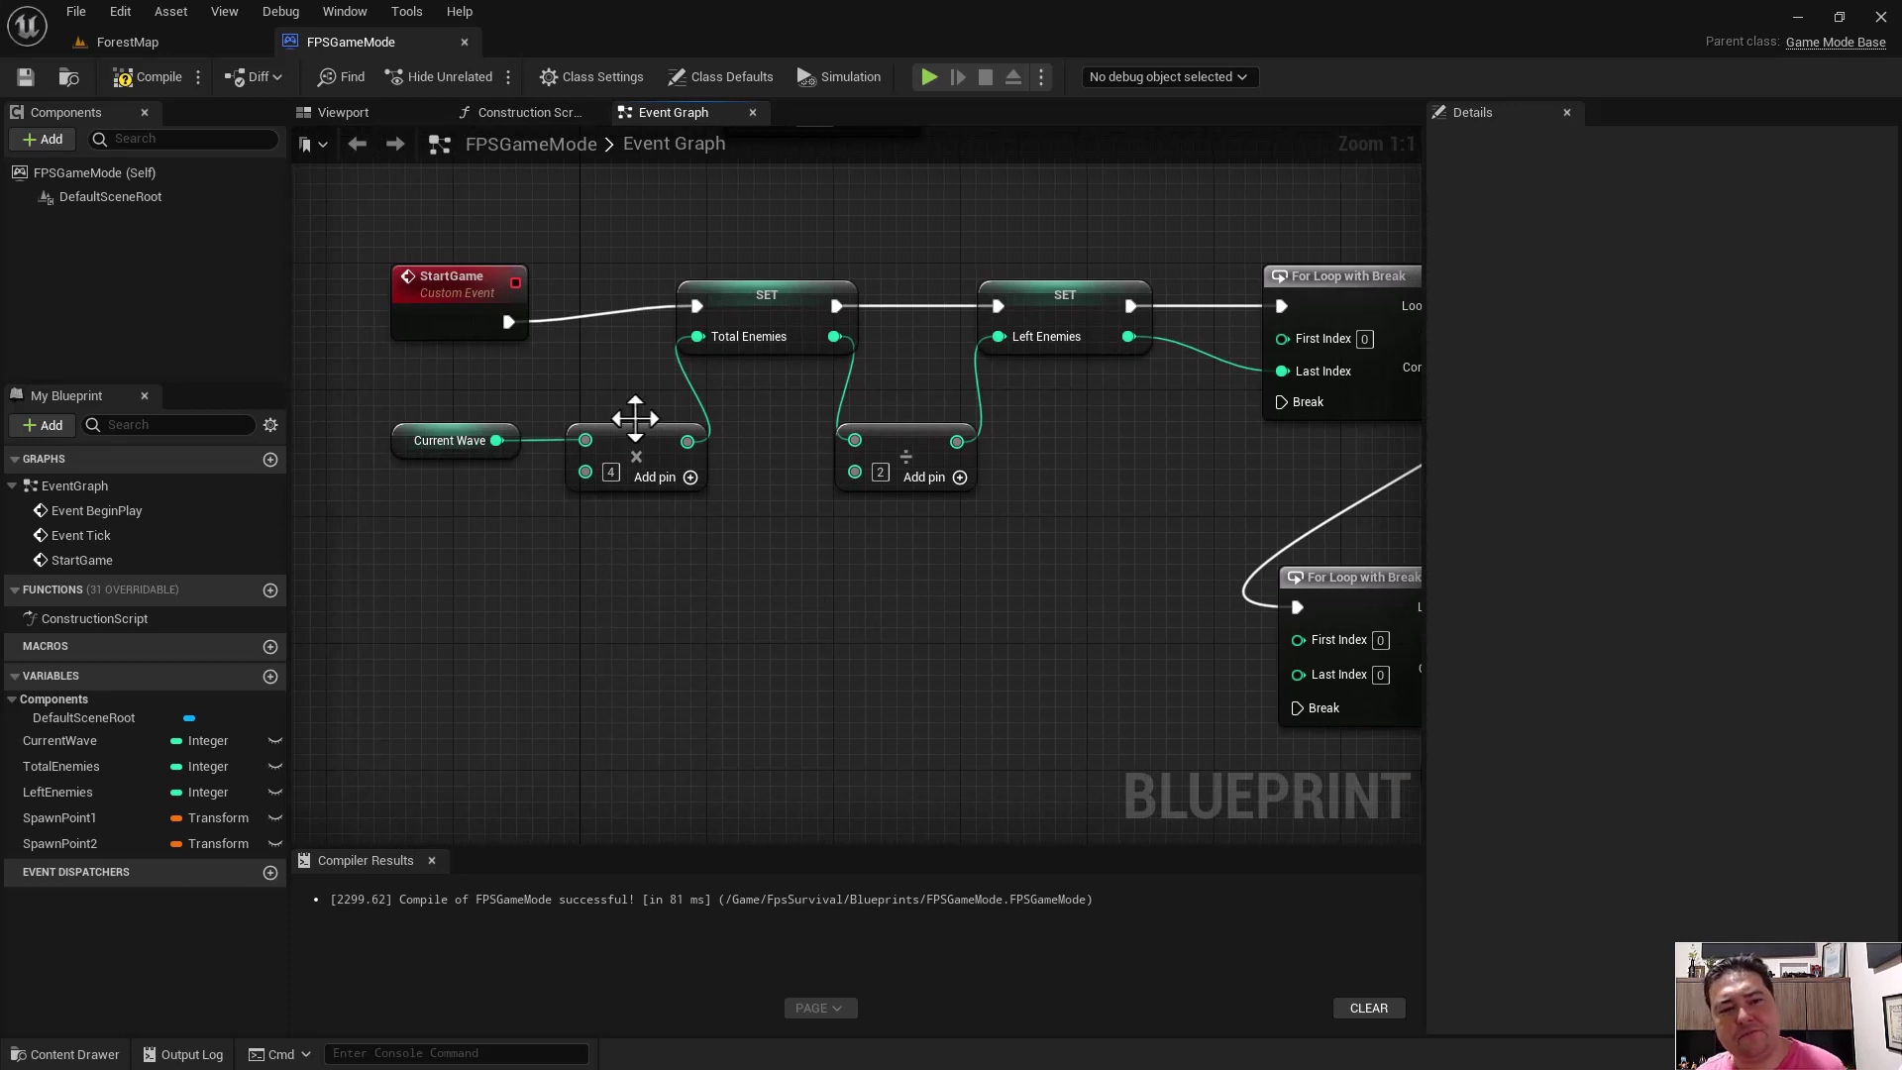
- Review the BeginPlay and StartGame event nodes and the SET nodes in the Event Graph
right_drag(610, 231, 575, 441)
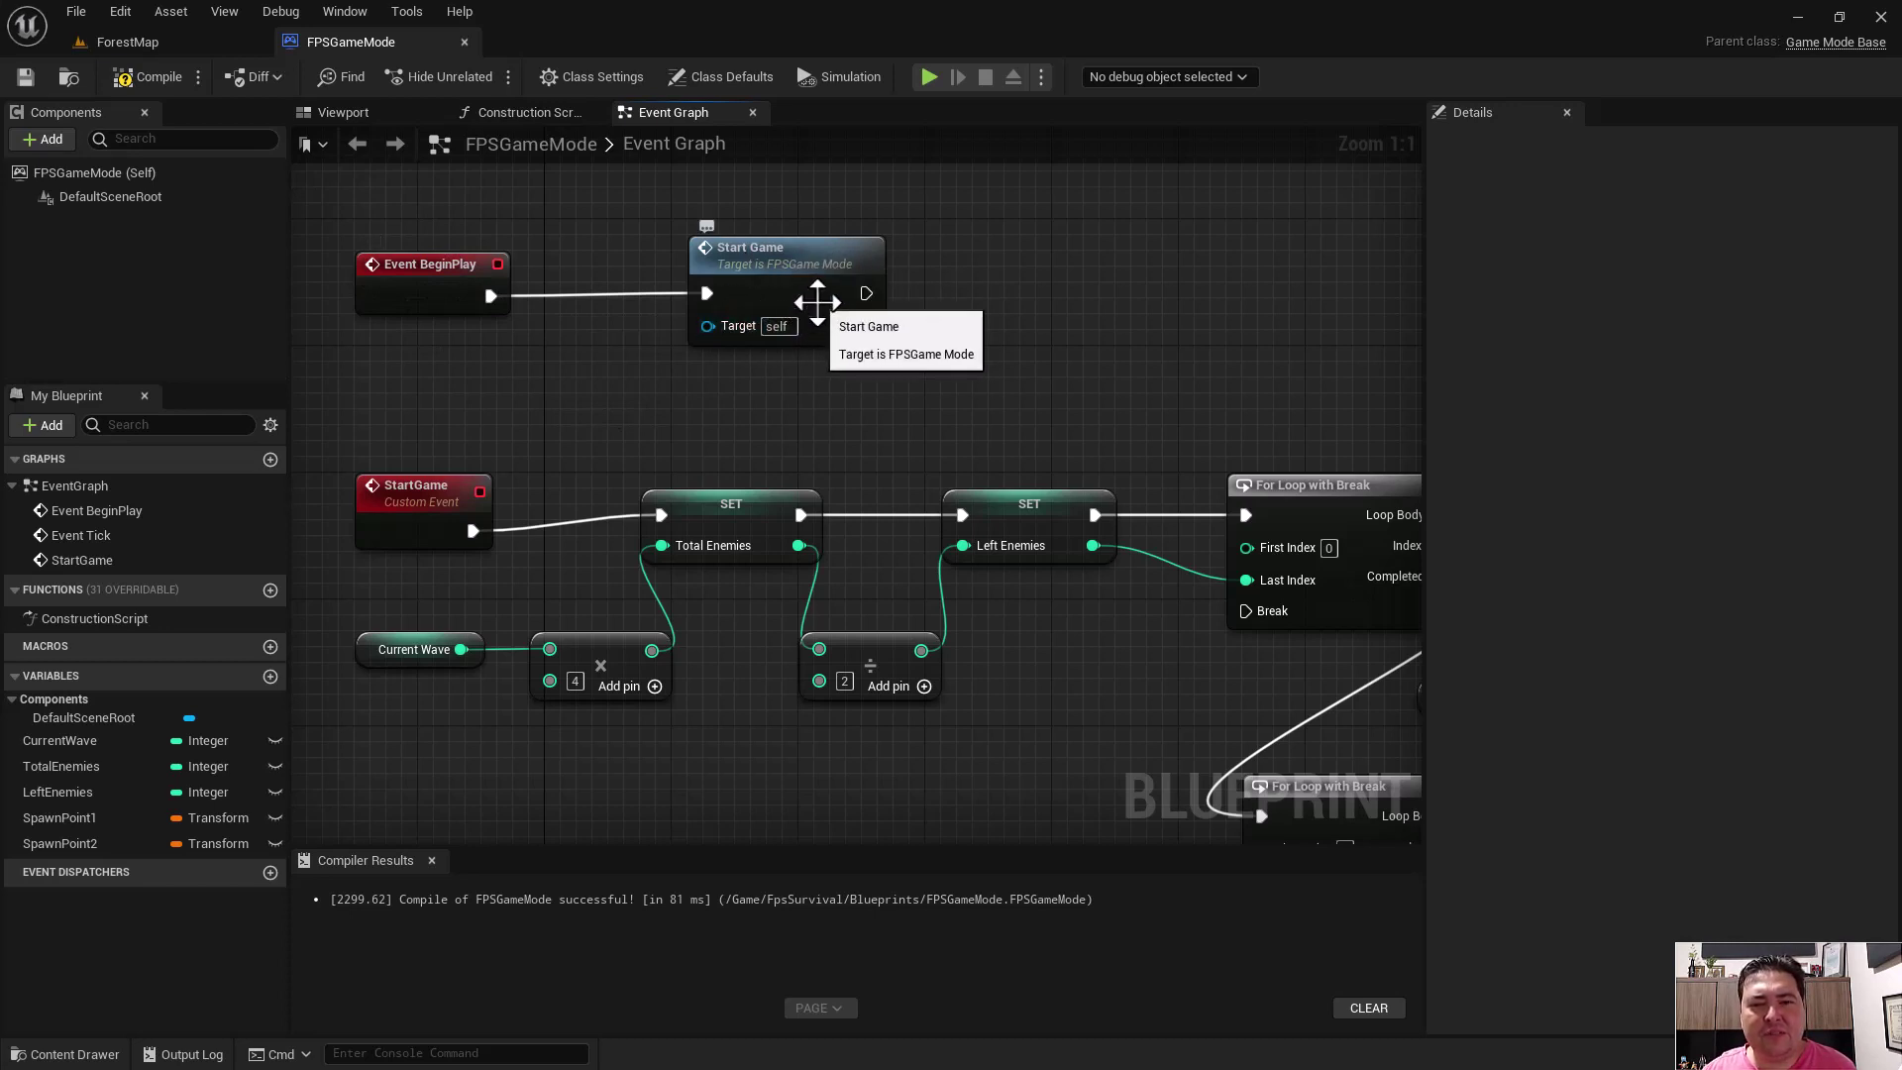
right_drag(735, 379, 747, 308)
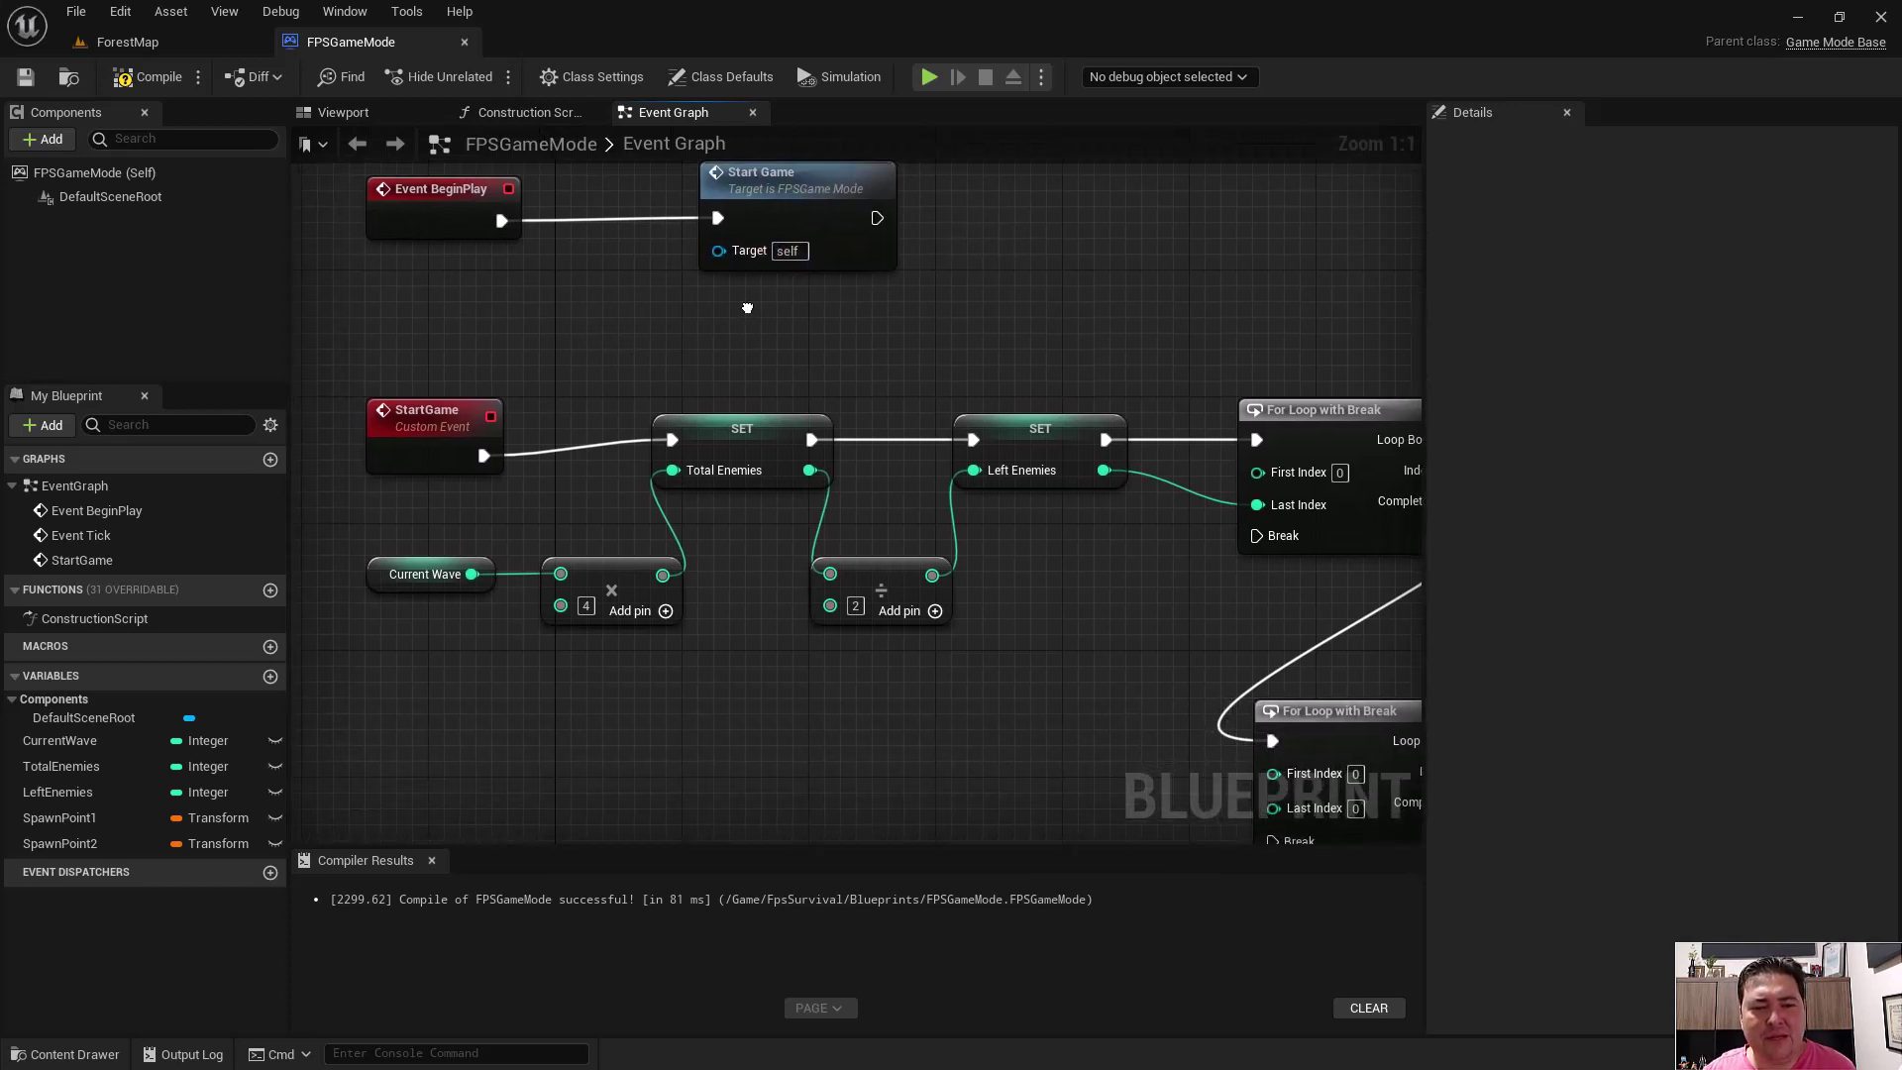
click(425, 416)
right_drag(605, 498, 532, 476)
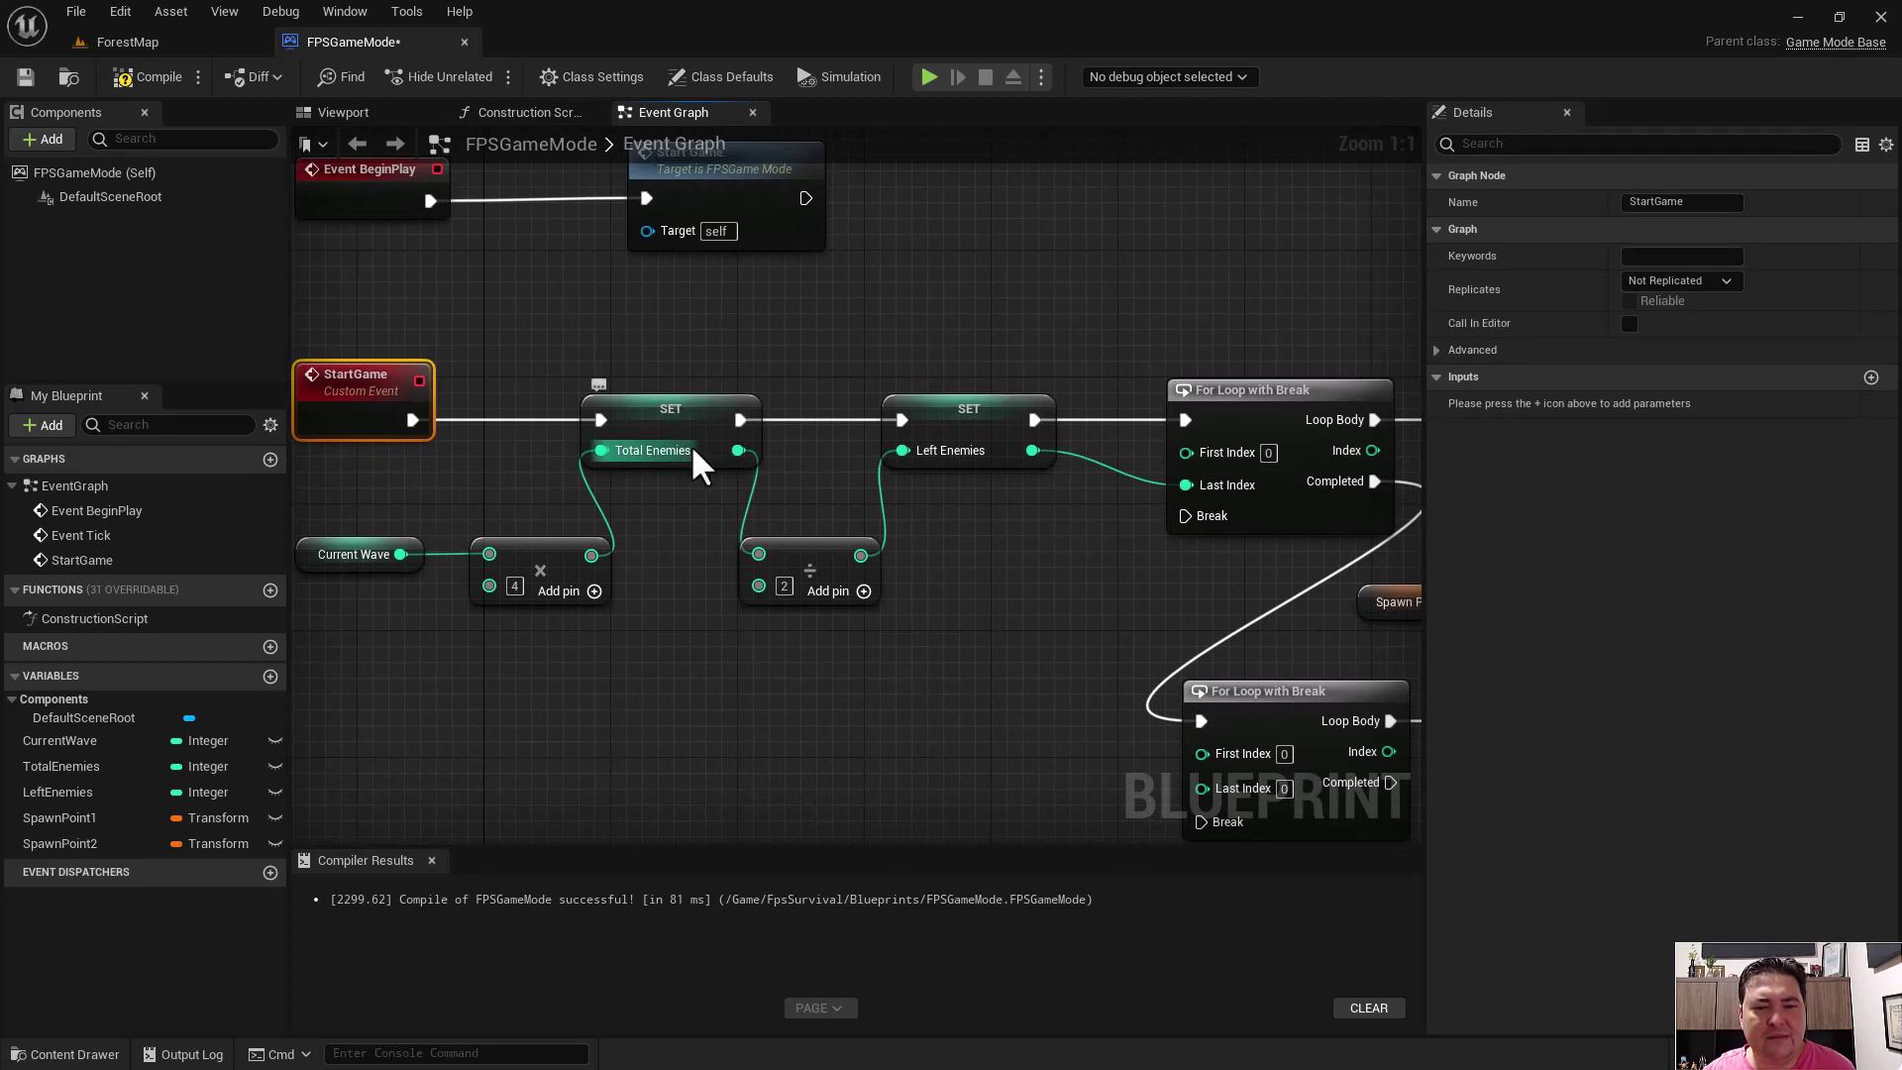
right_drag(666, 495, 746, 465)
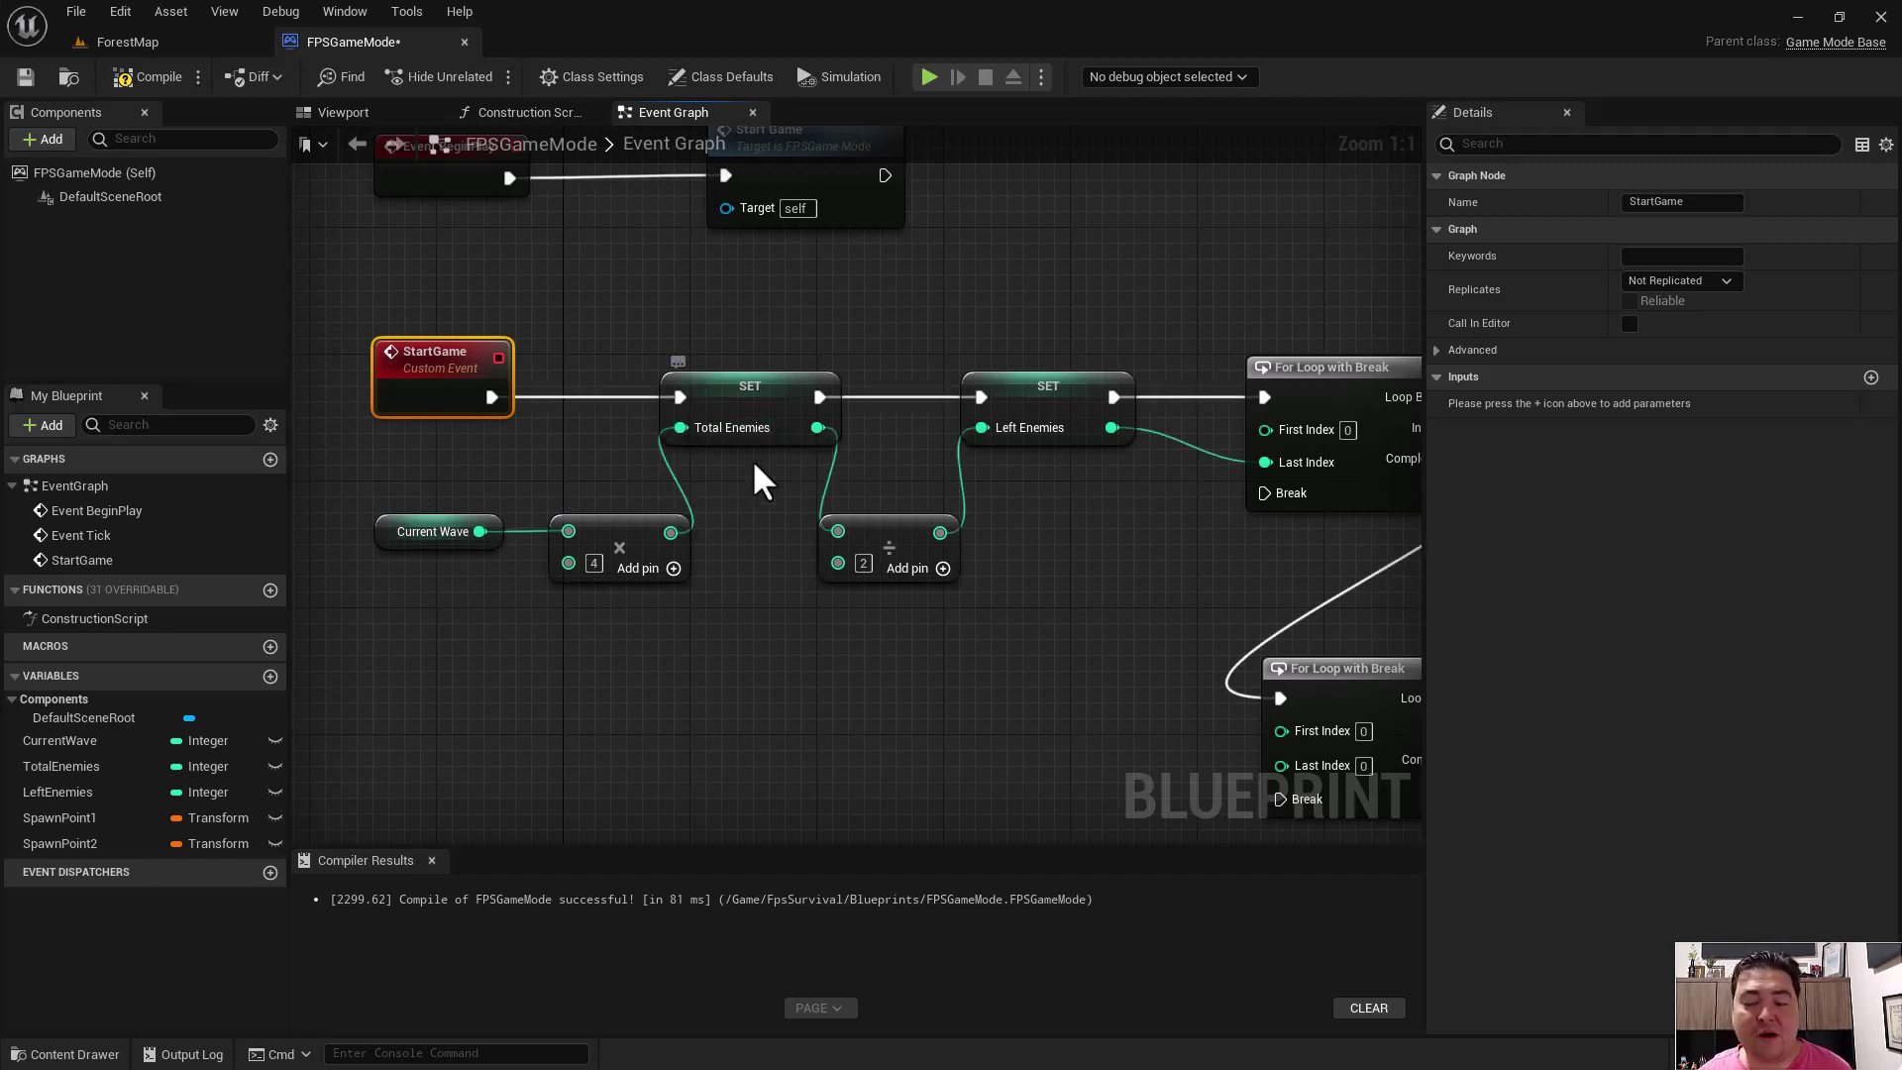
- Look over the For Loop and both zombie spawn loops, then save FPSGameMode
right_drag(1073, 541, 917, 479)
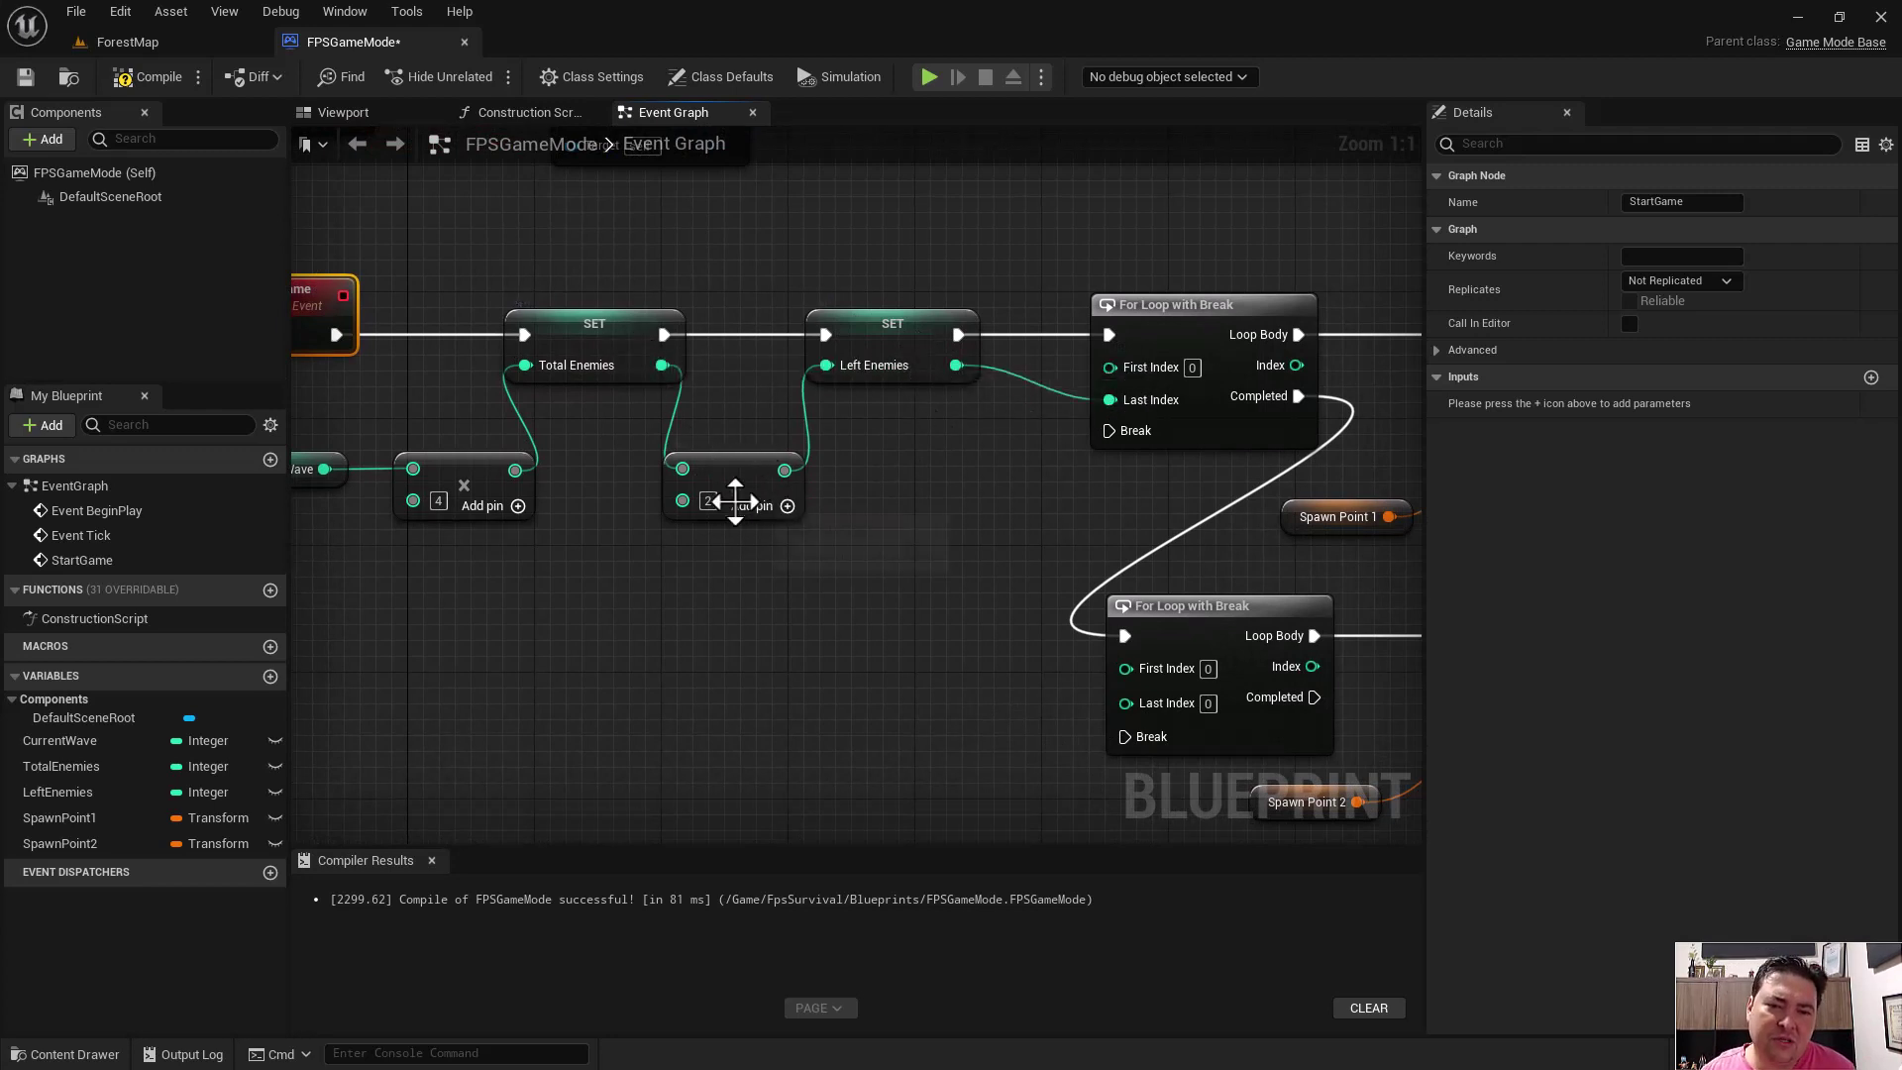
right_drag(731, 495, 459, 479)
right_drag(760, 451, 659, 445)
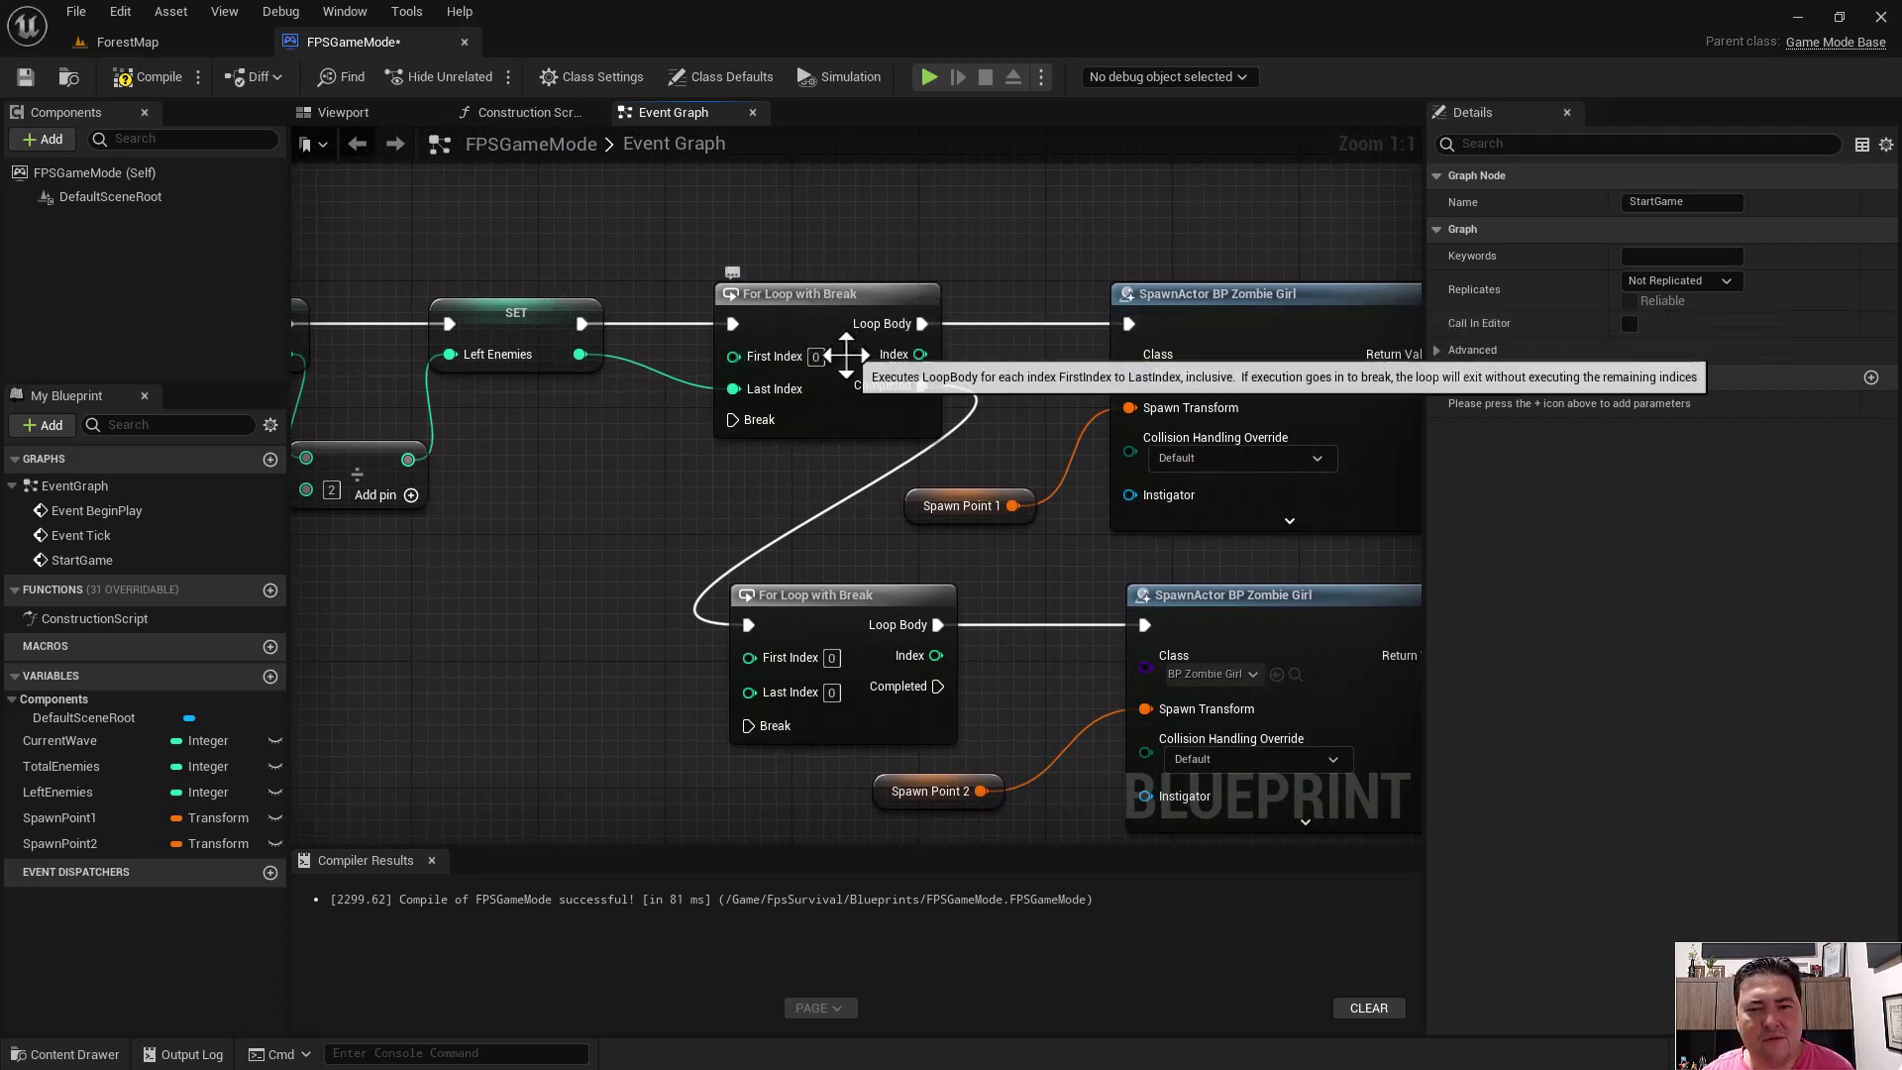
right_drag(985, 738, 1038, 644)
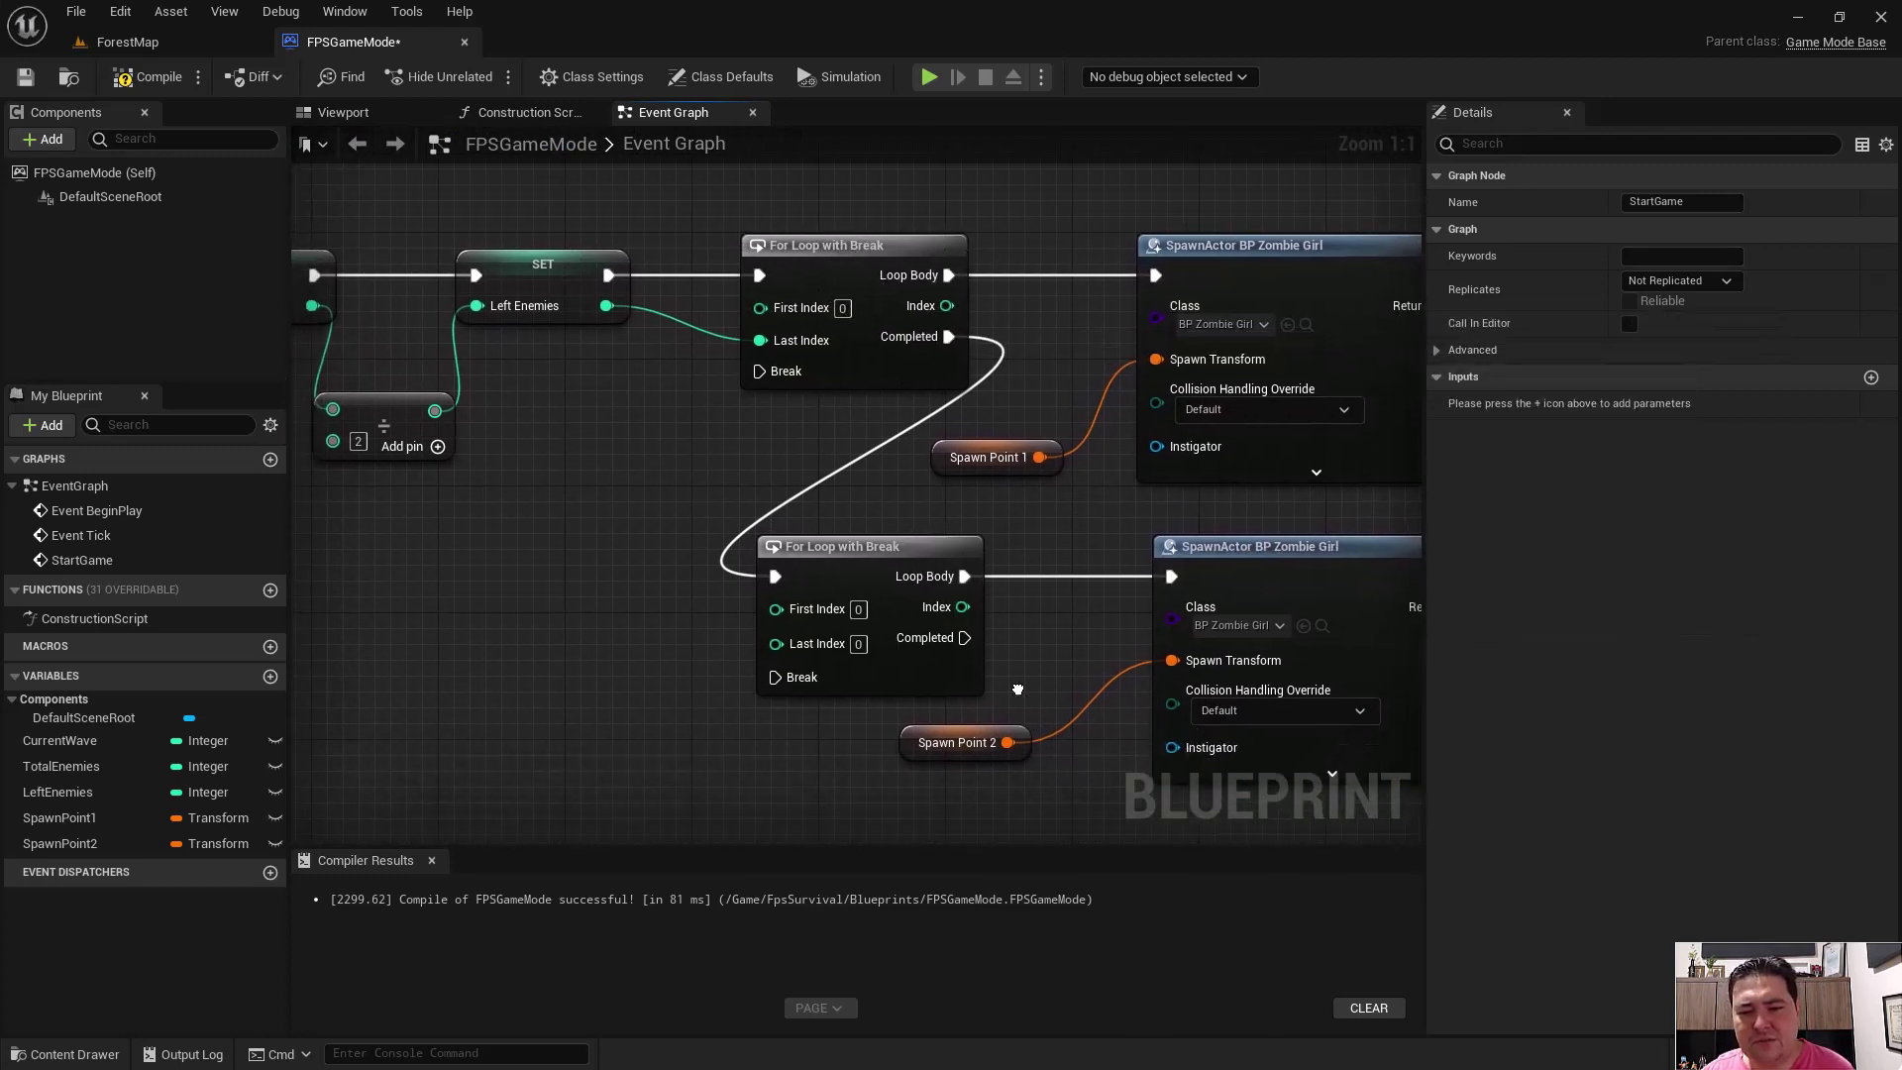
right_drag(659, 475, 679, 624)
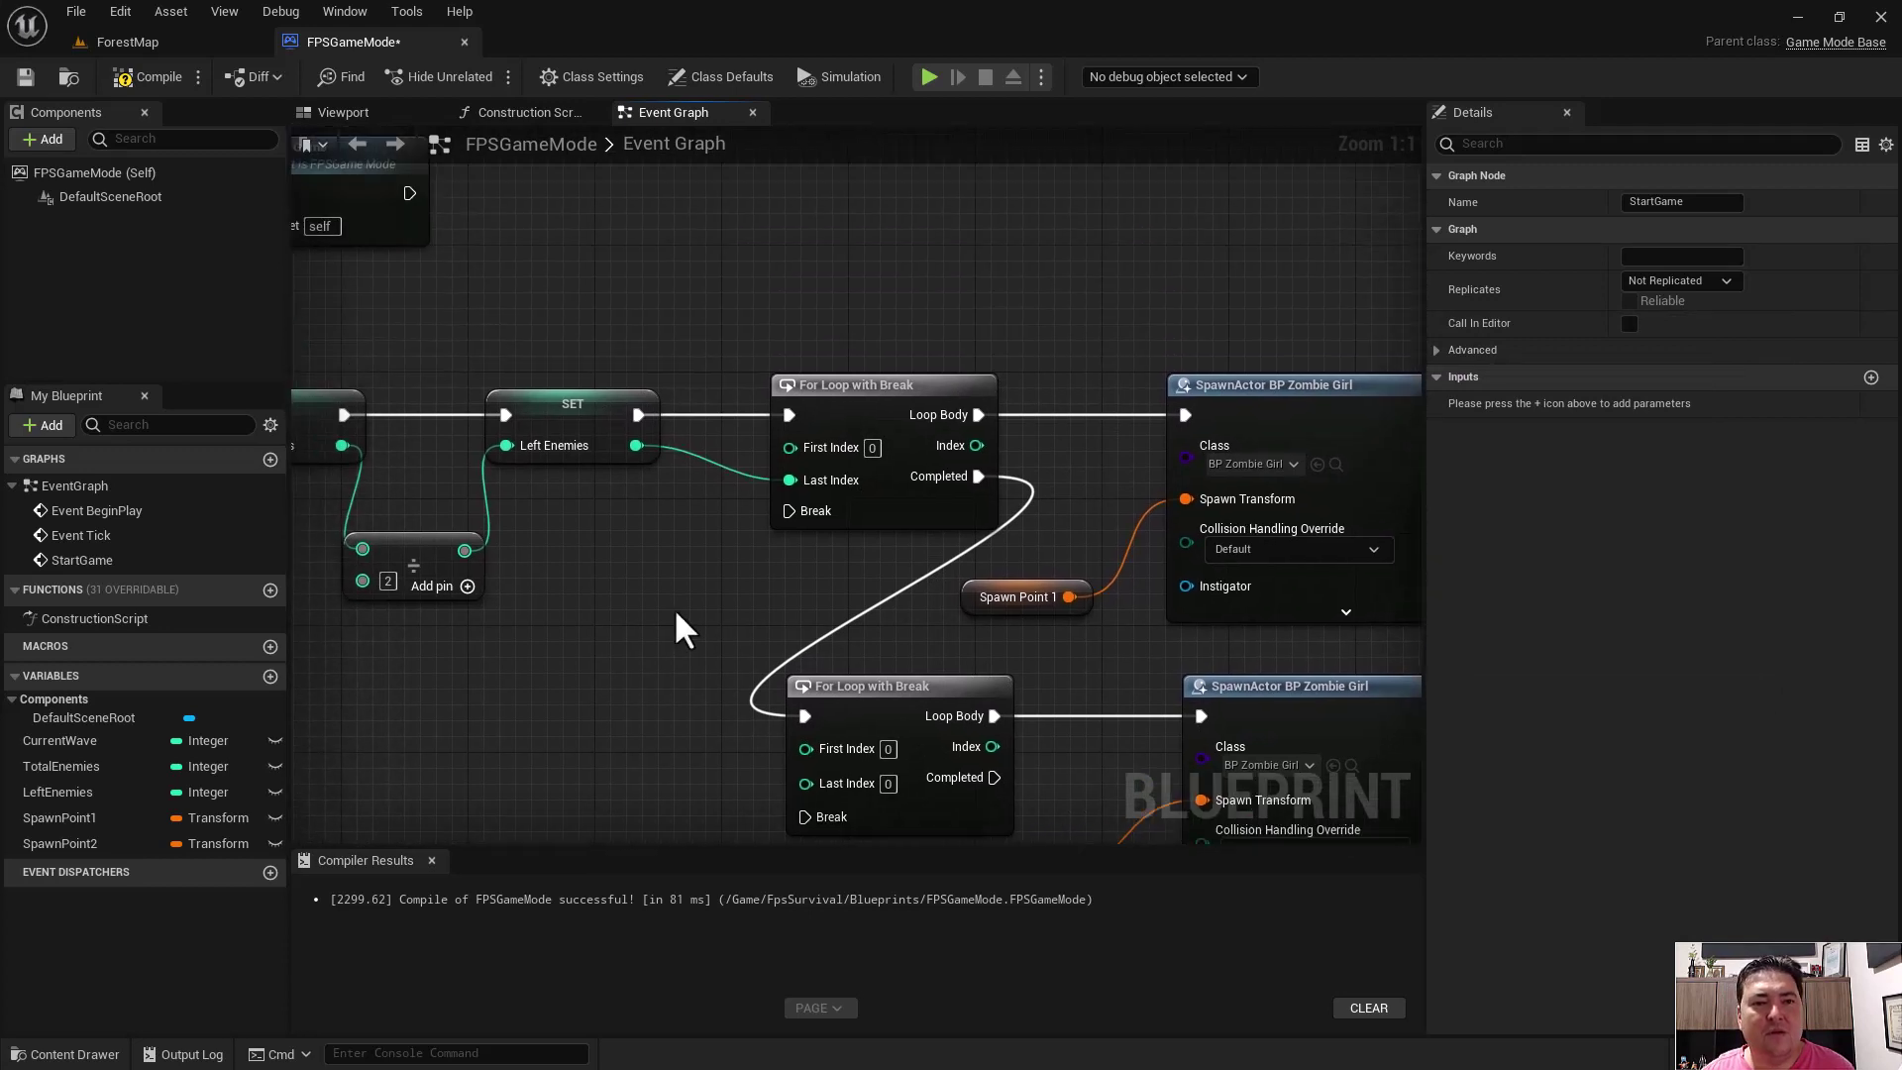
key(ctrl+s)
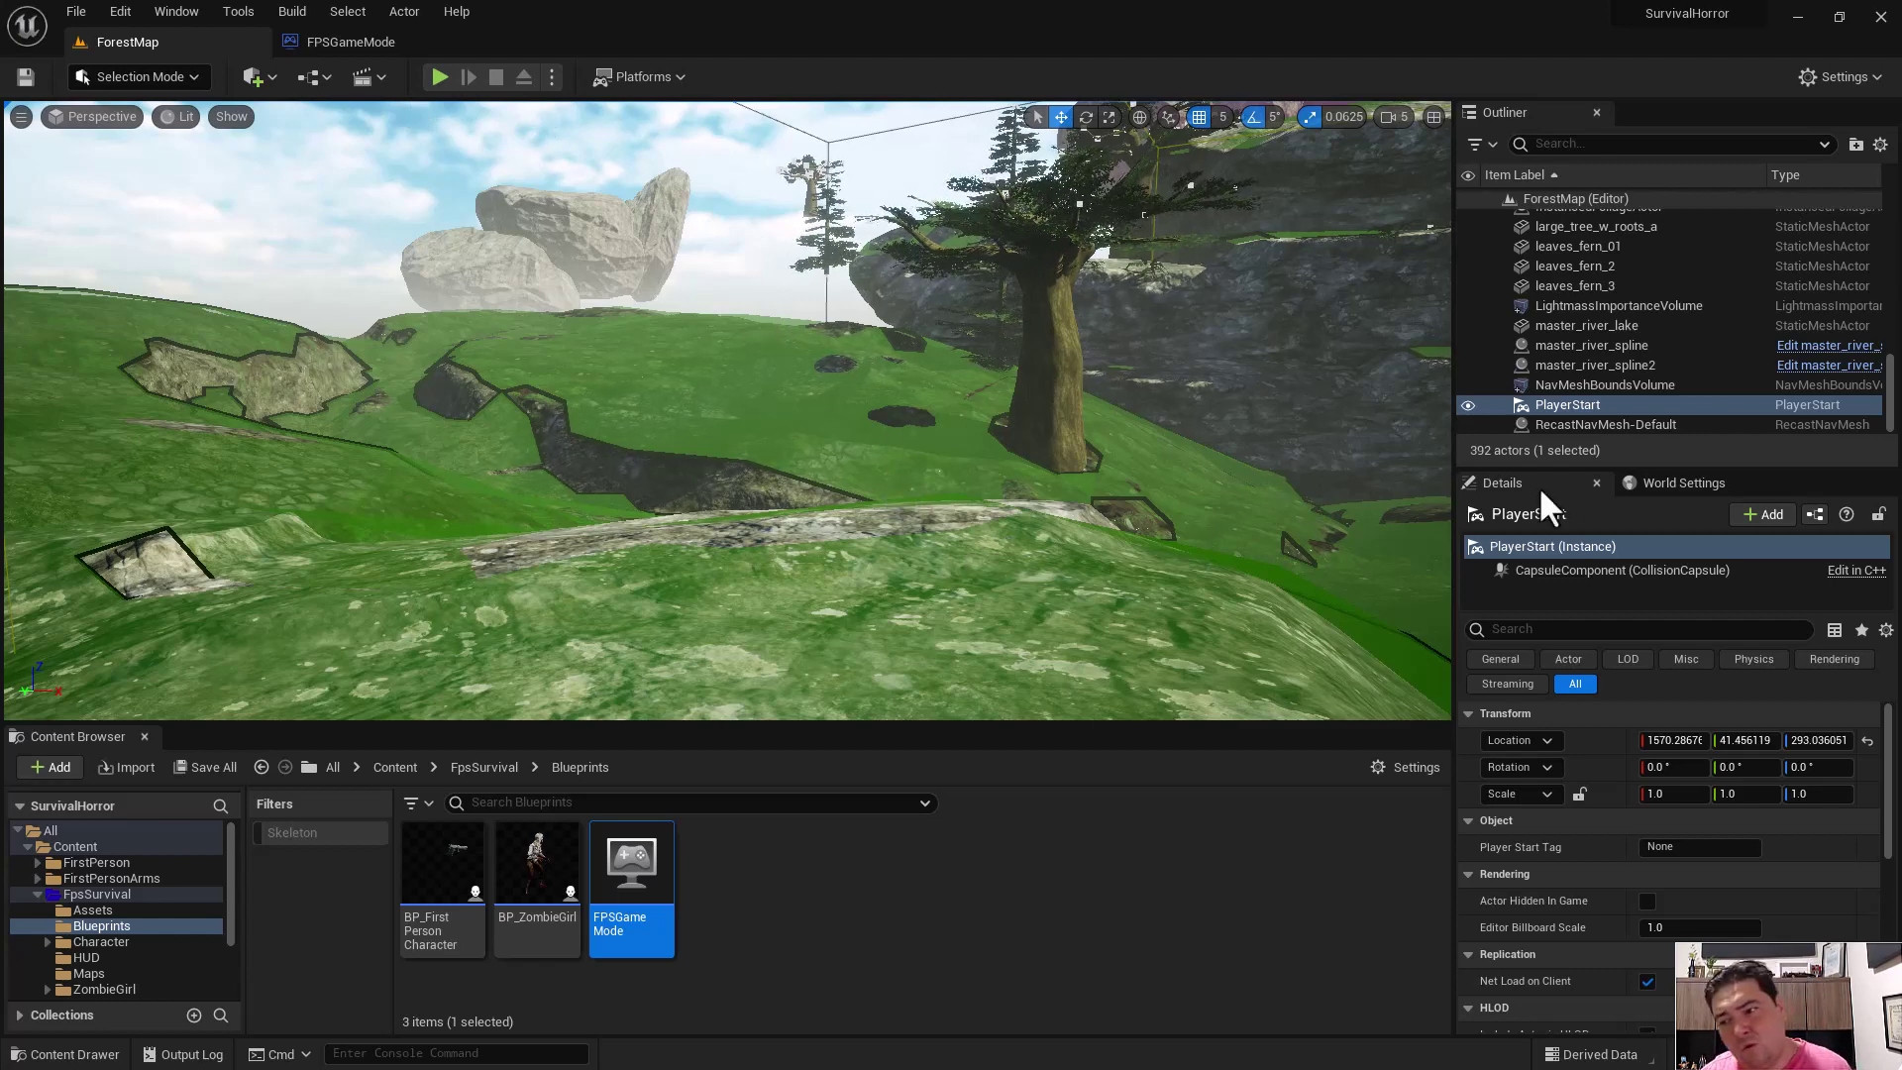
- Show ForestMap's World Settings, and check in the menus where the World Settings panel opens
click(1645, 485)
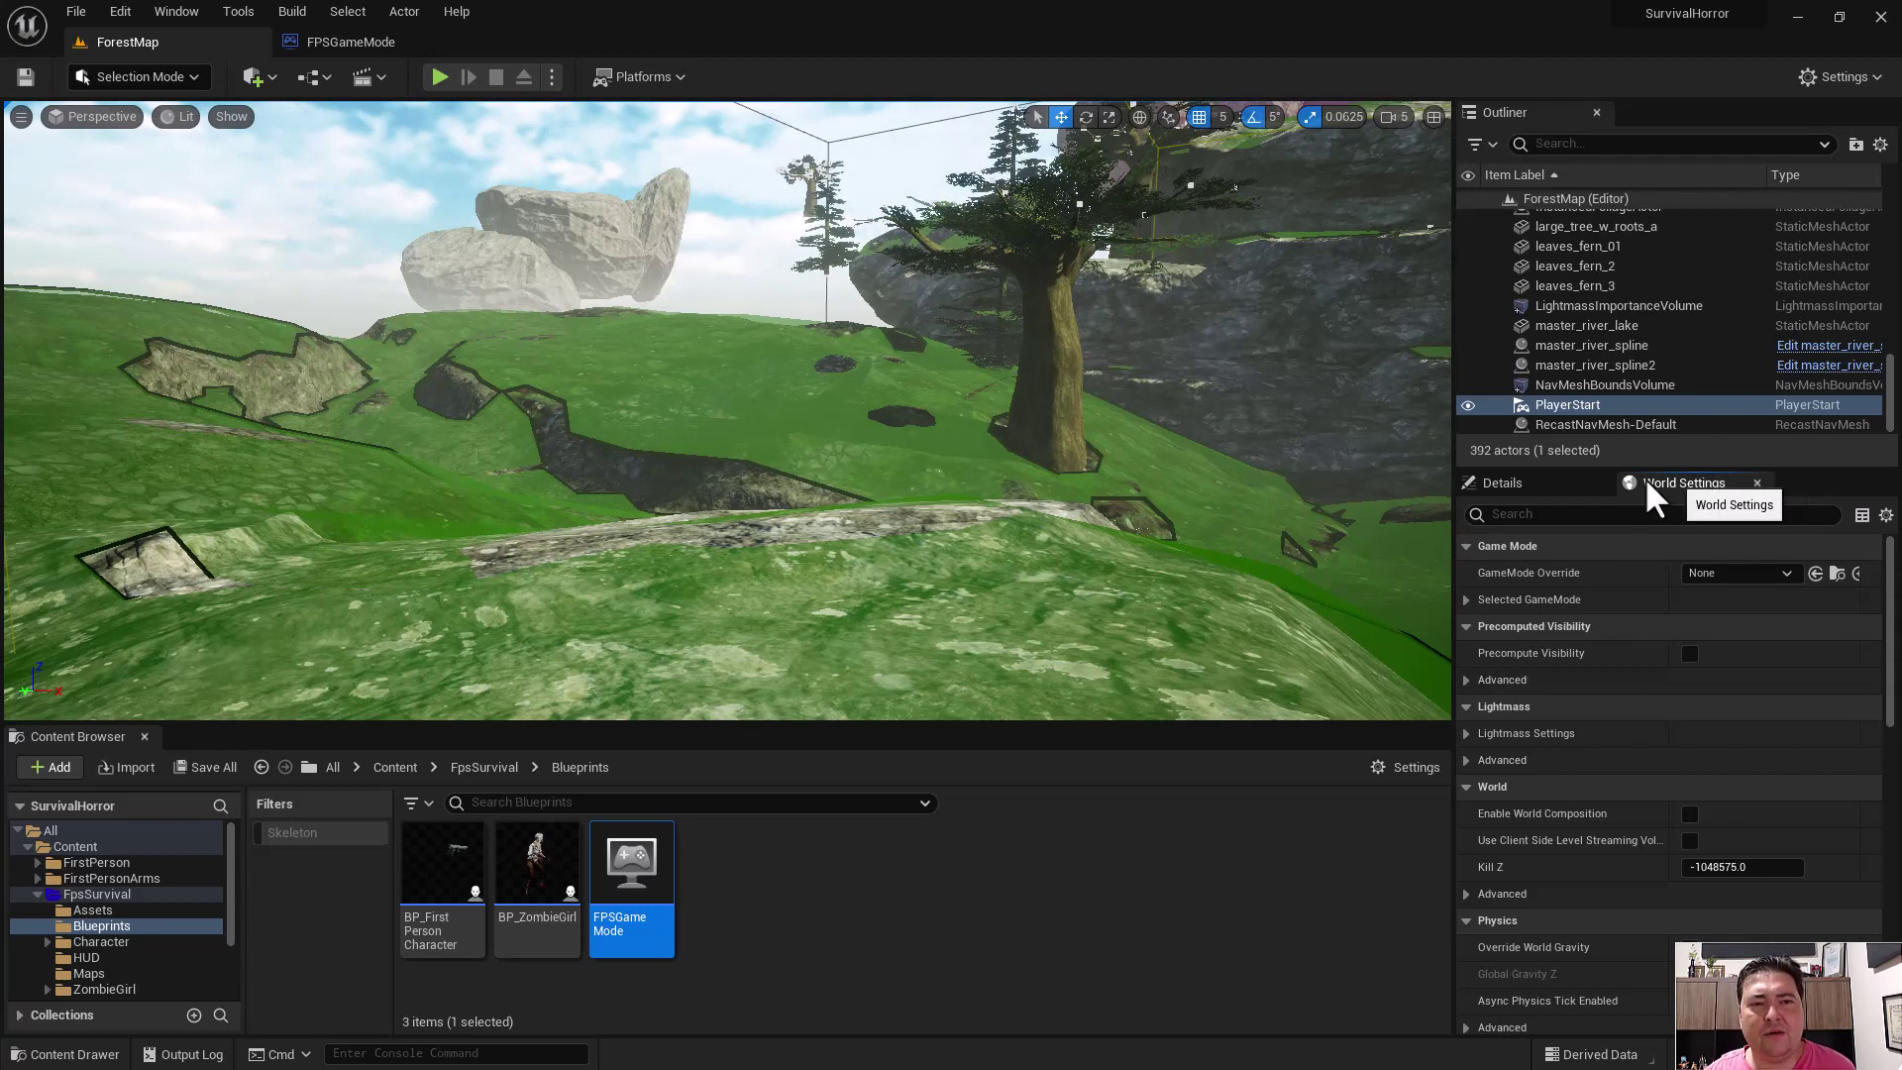
click(380, 76)
click(327, 69)
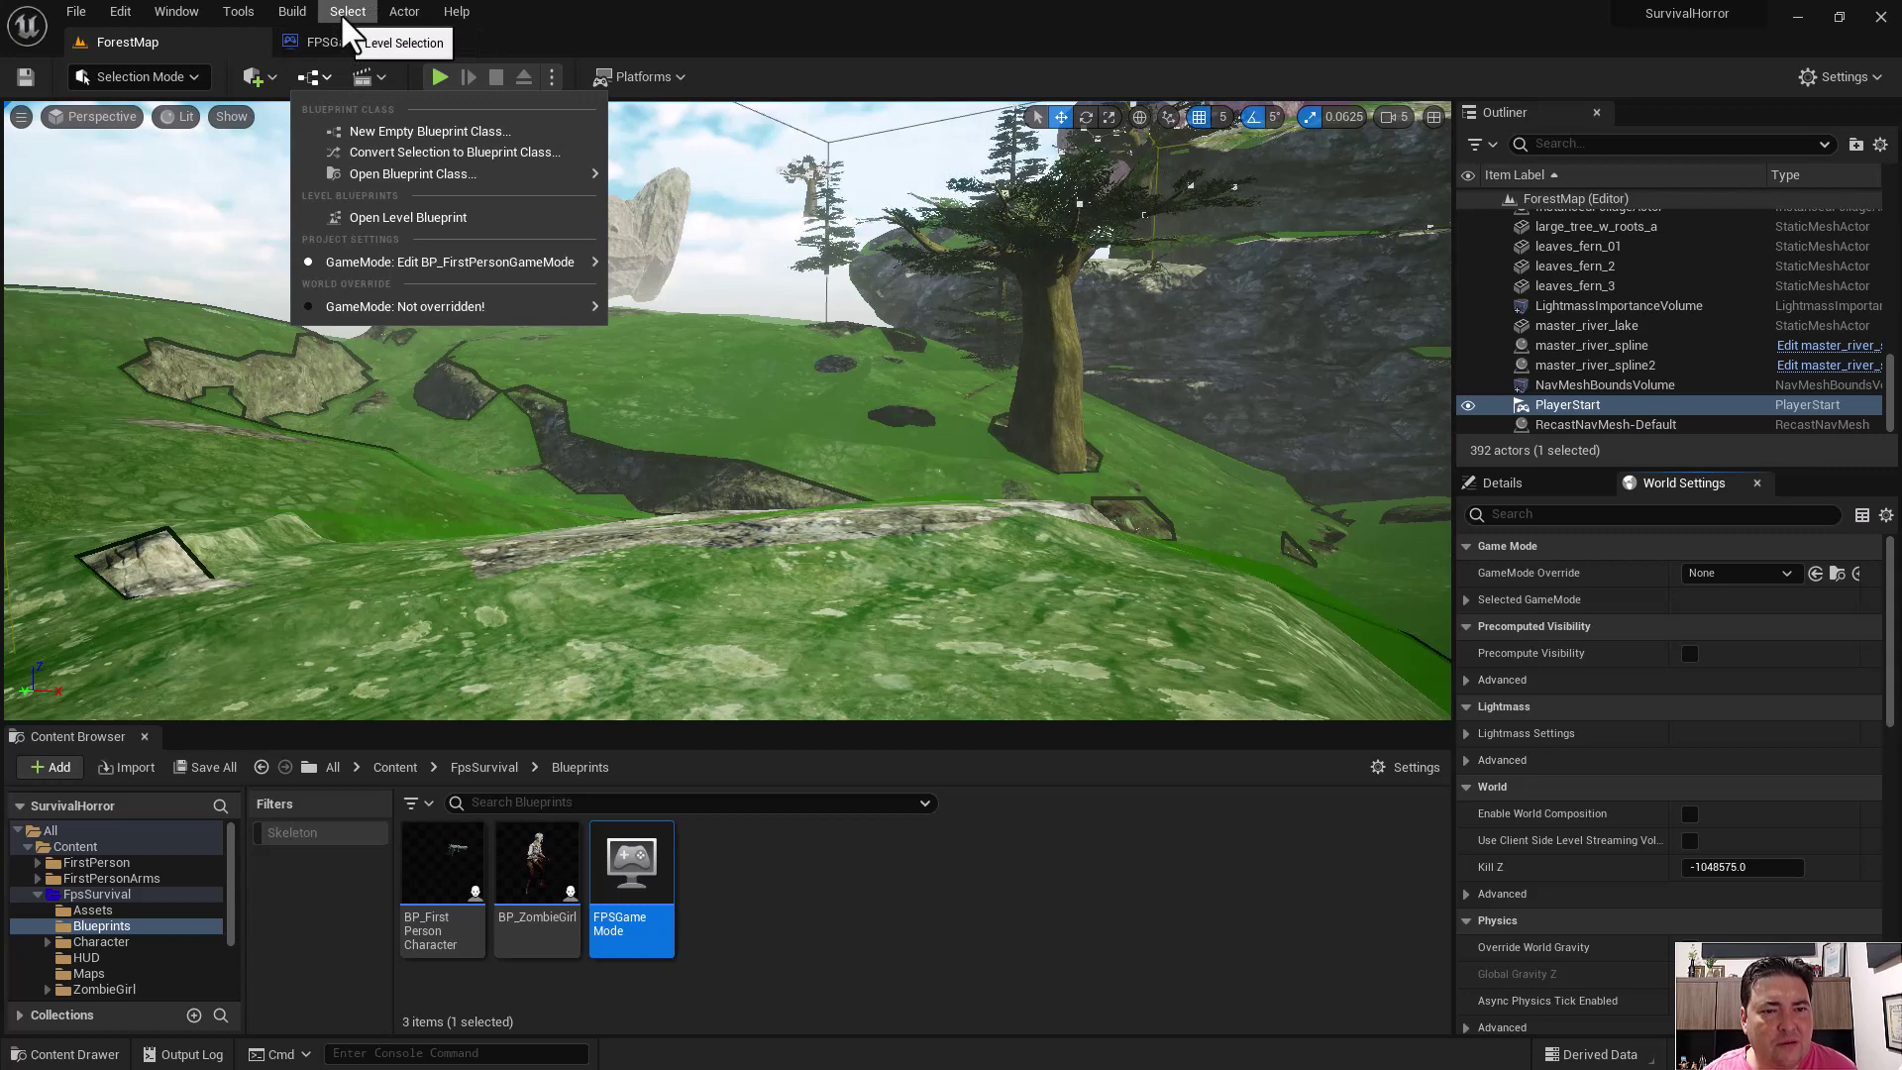
click(390, 10)
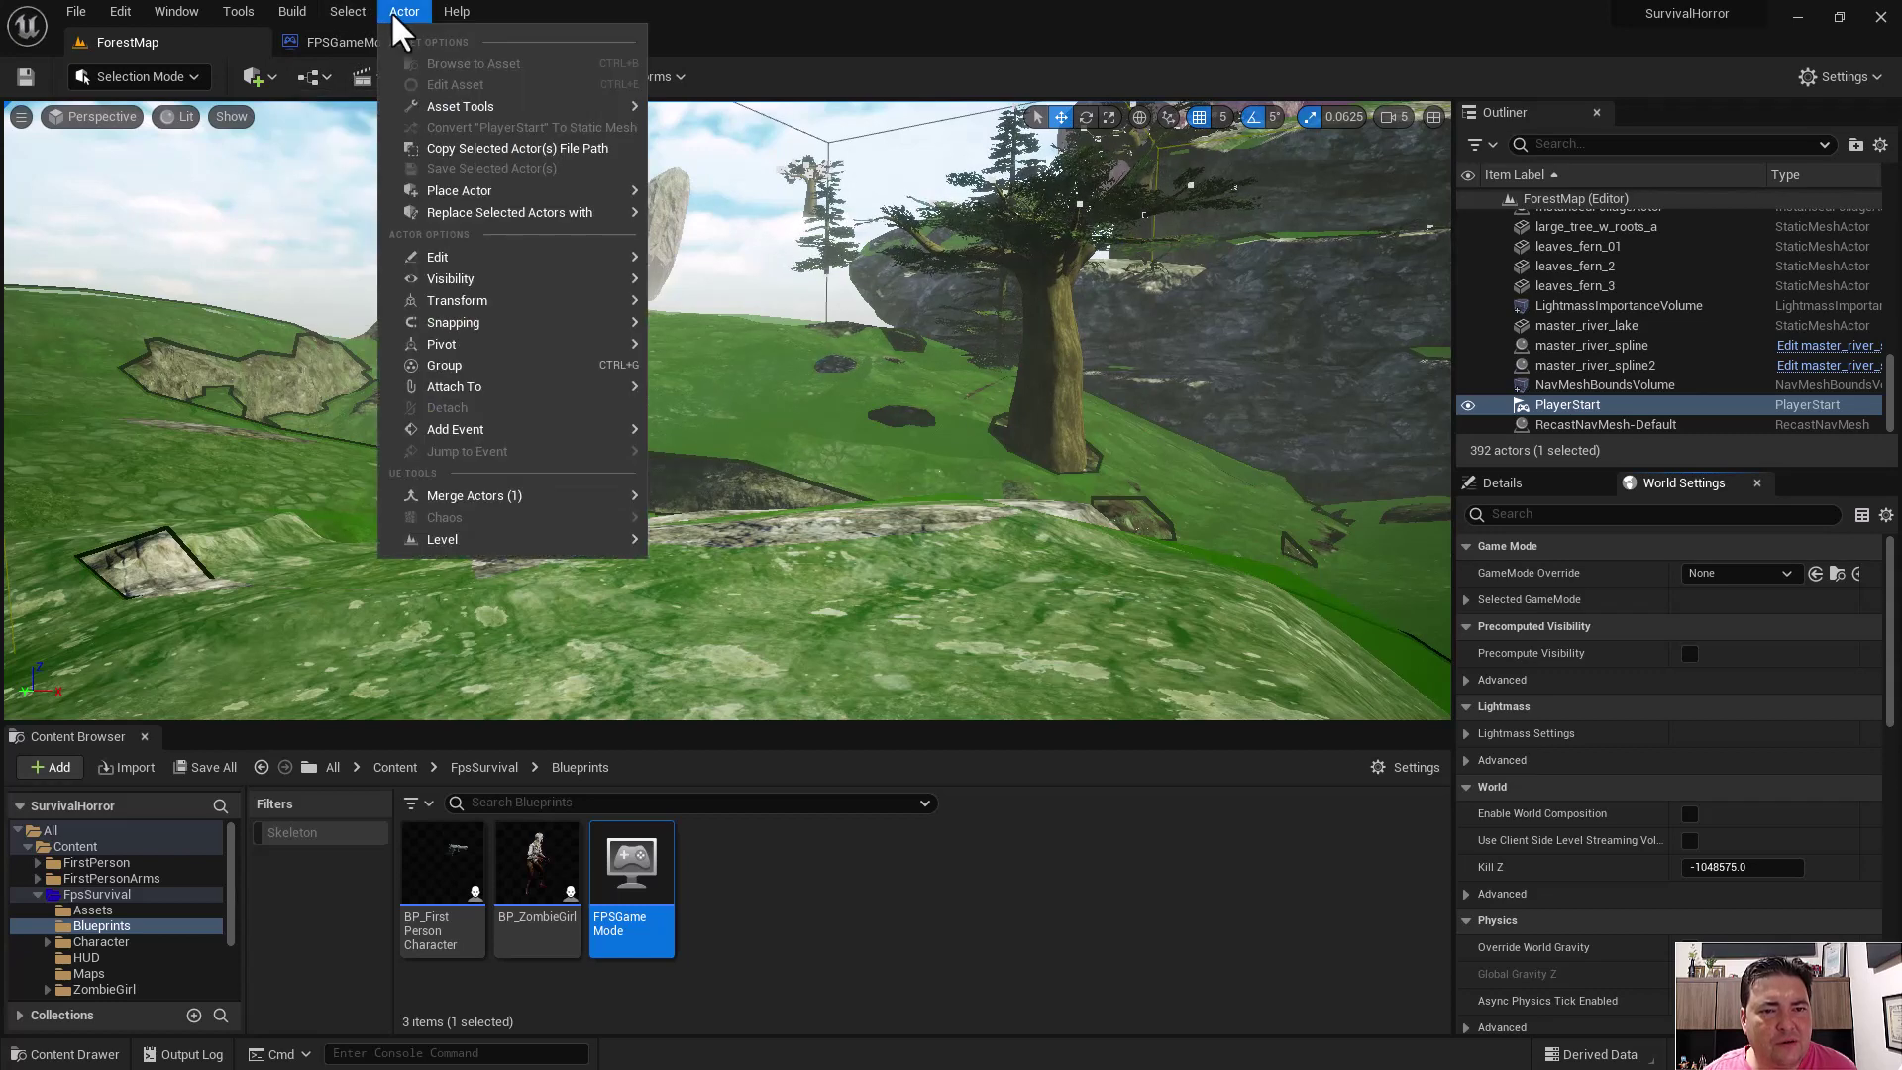
mouse_move(347, 10)
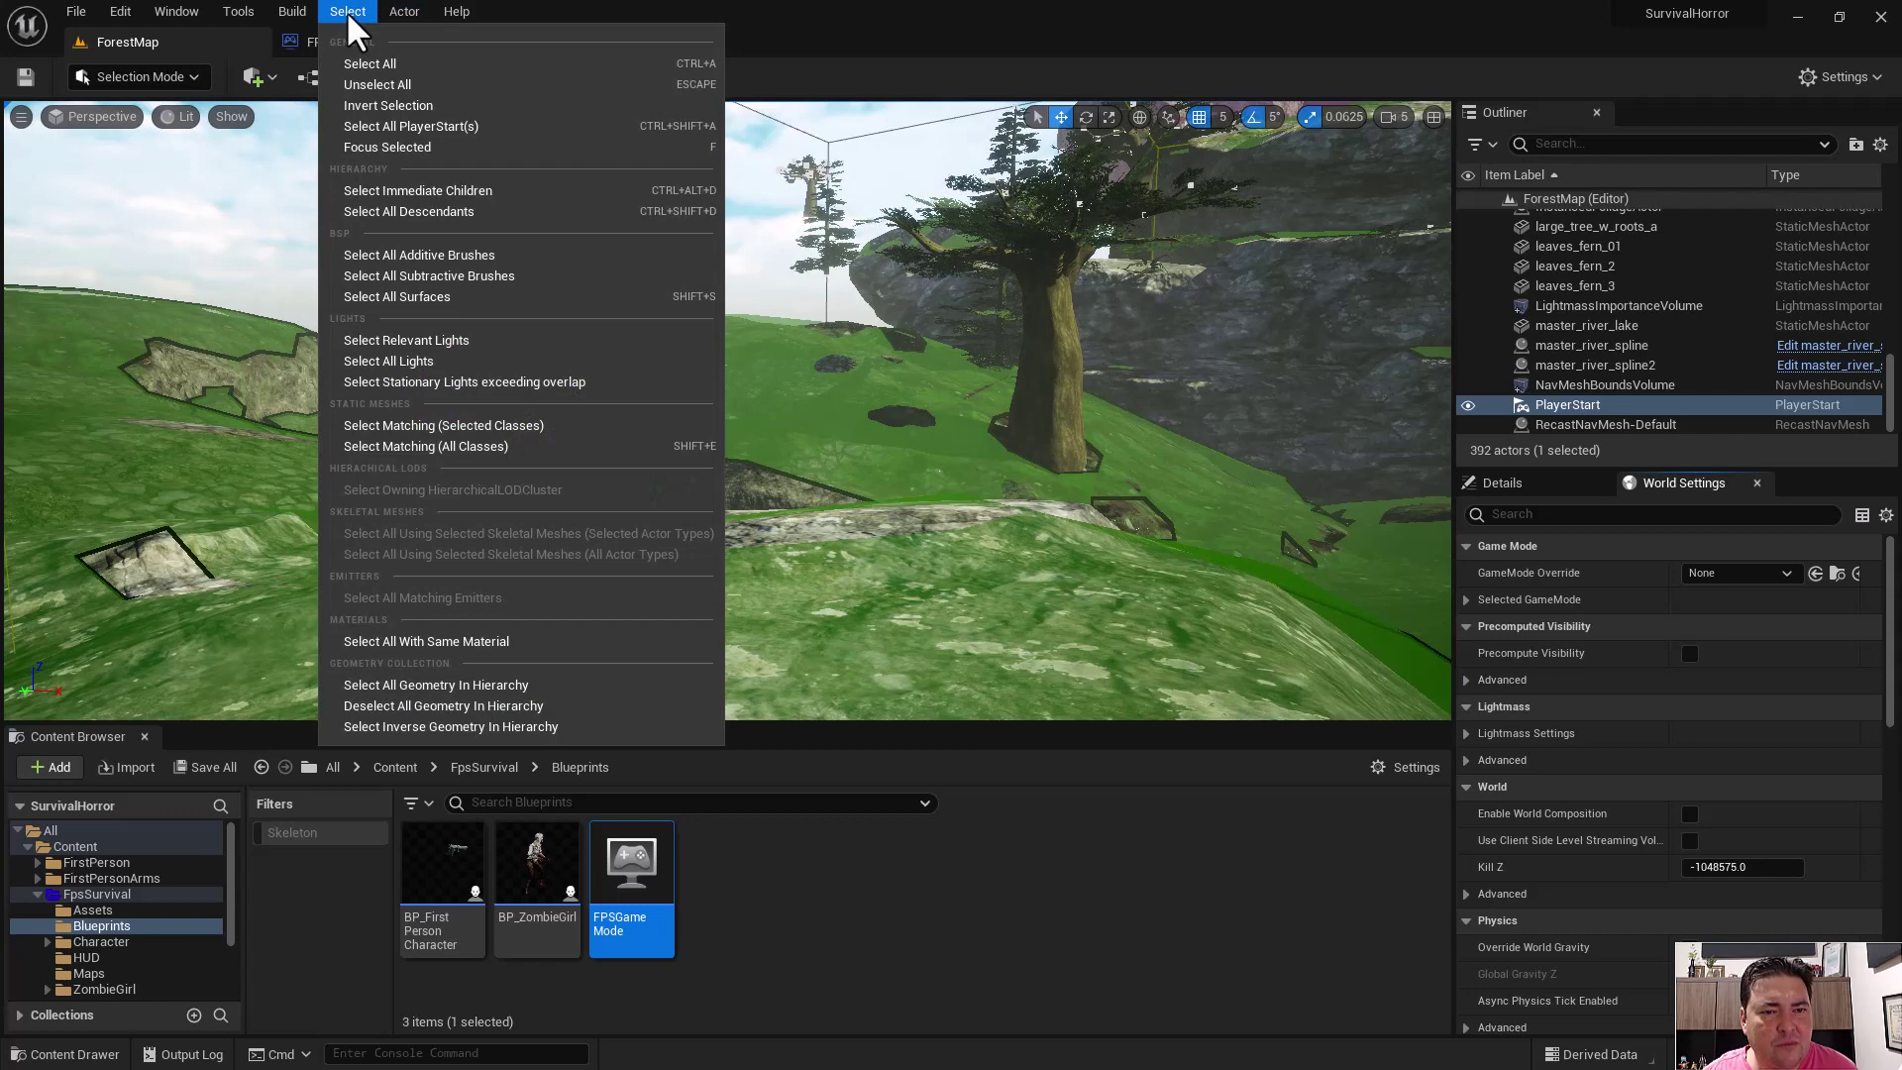
mouse_move(235, 8)
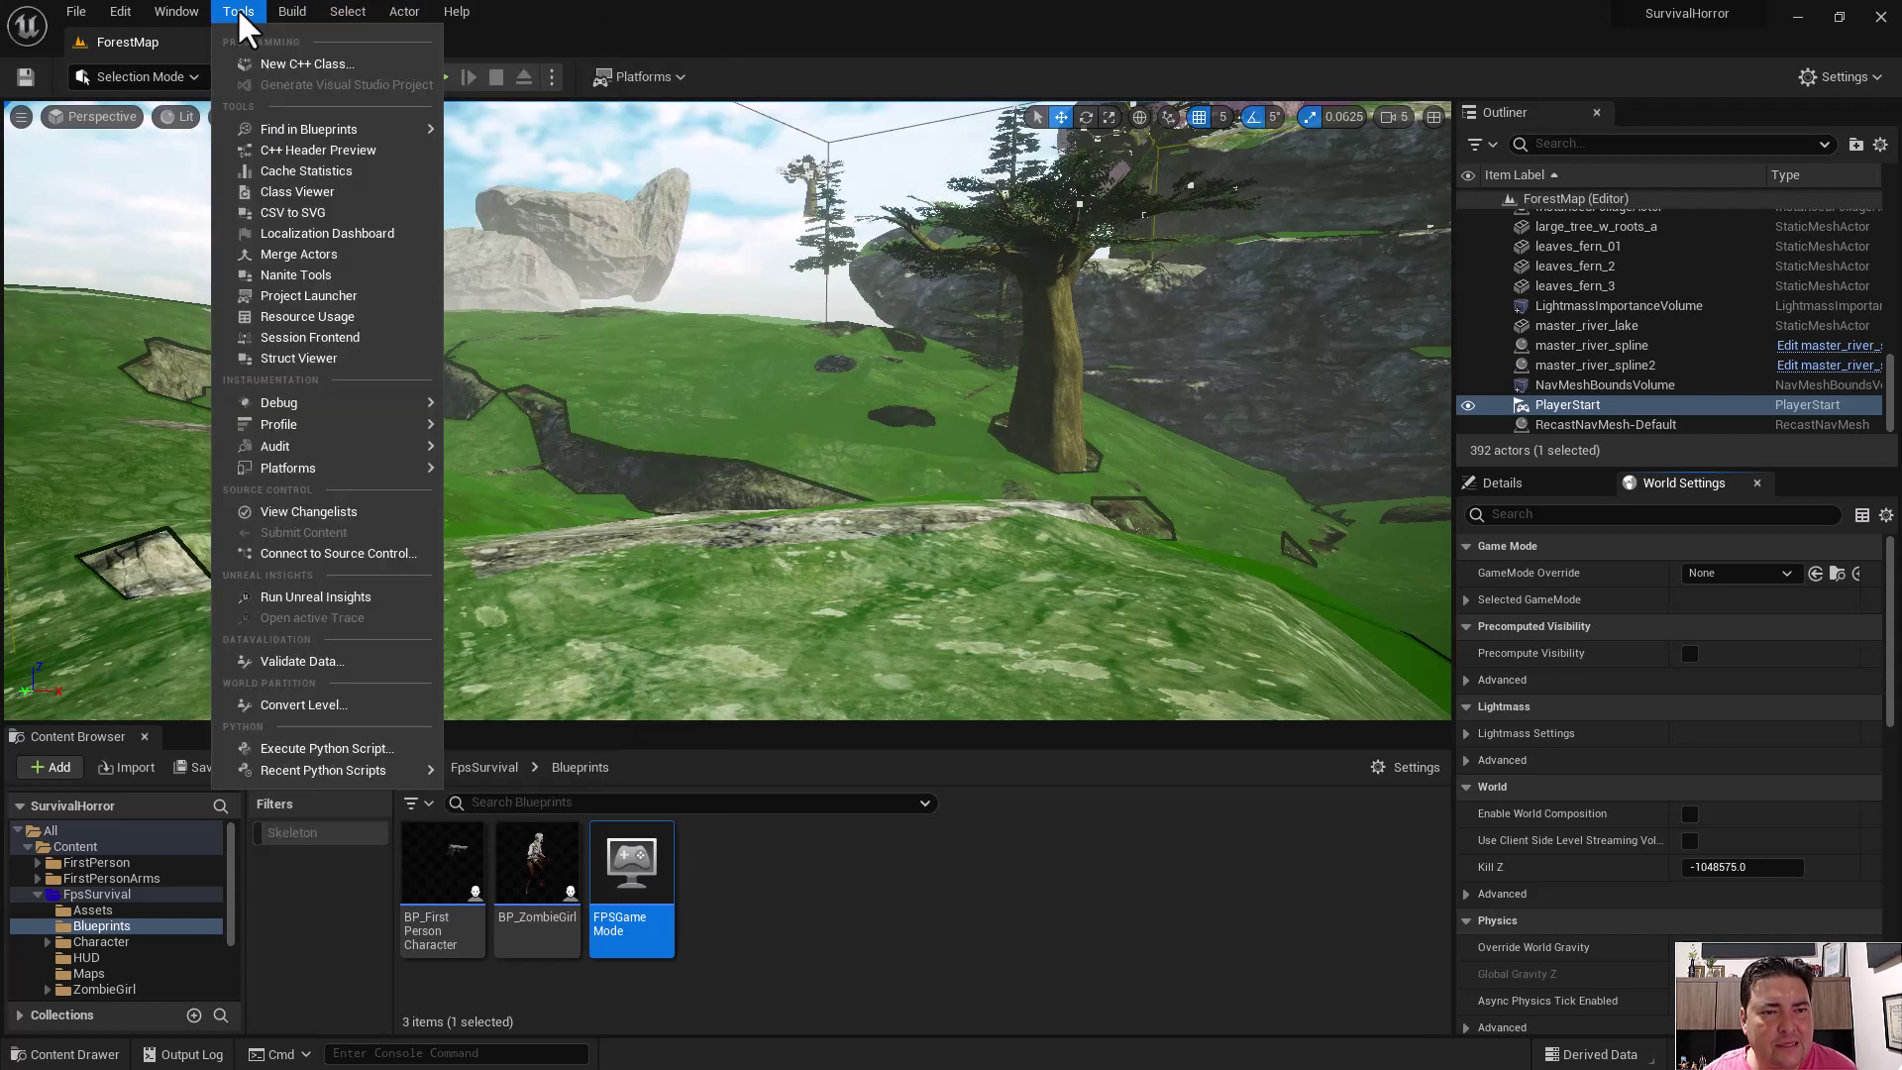
click(176, 10)
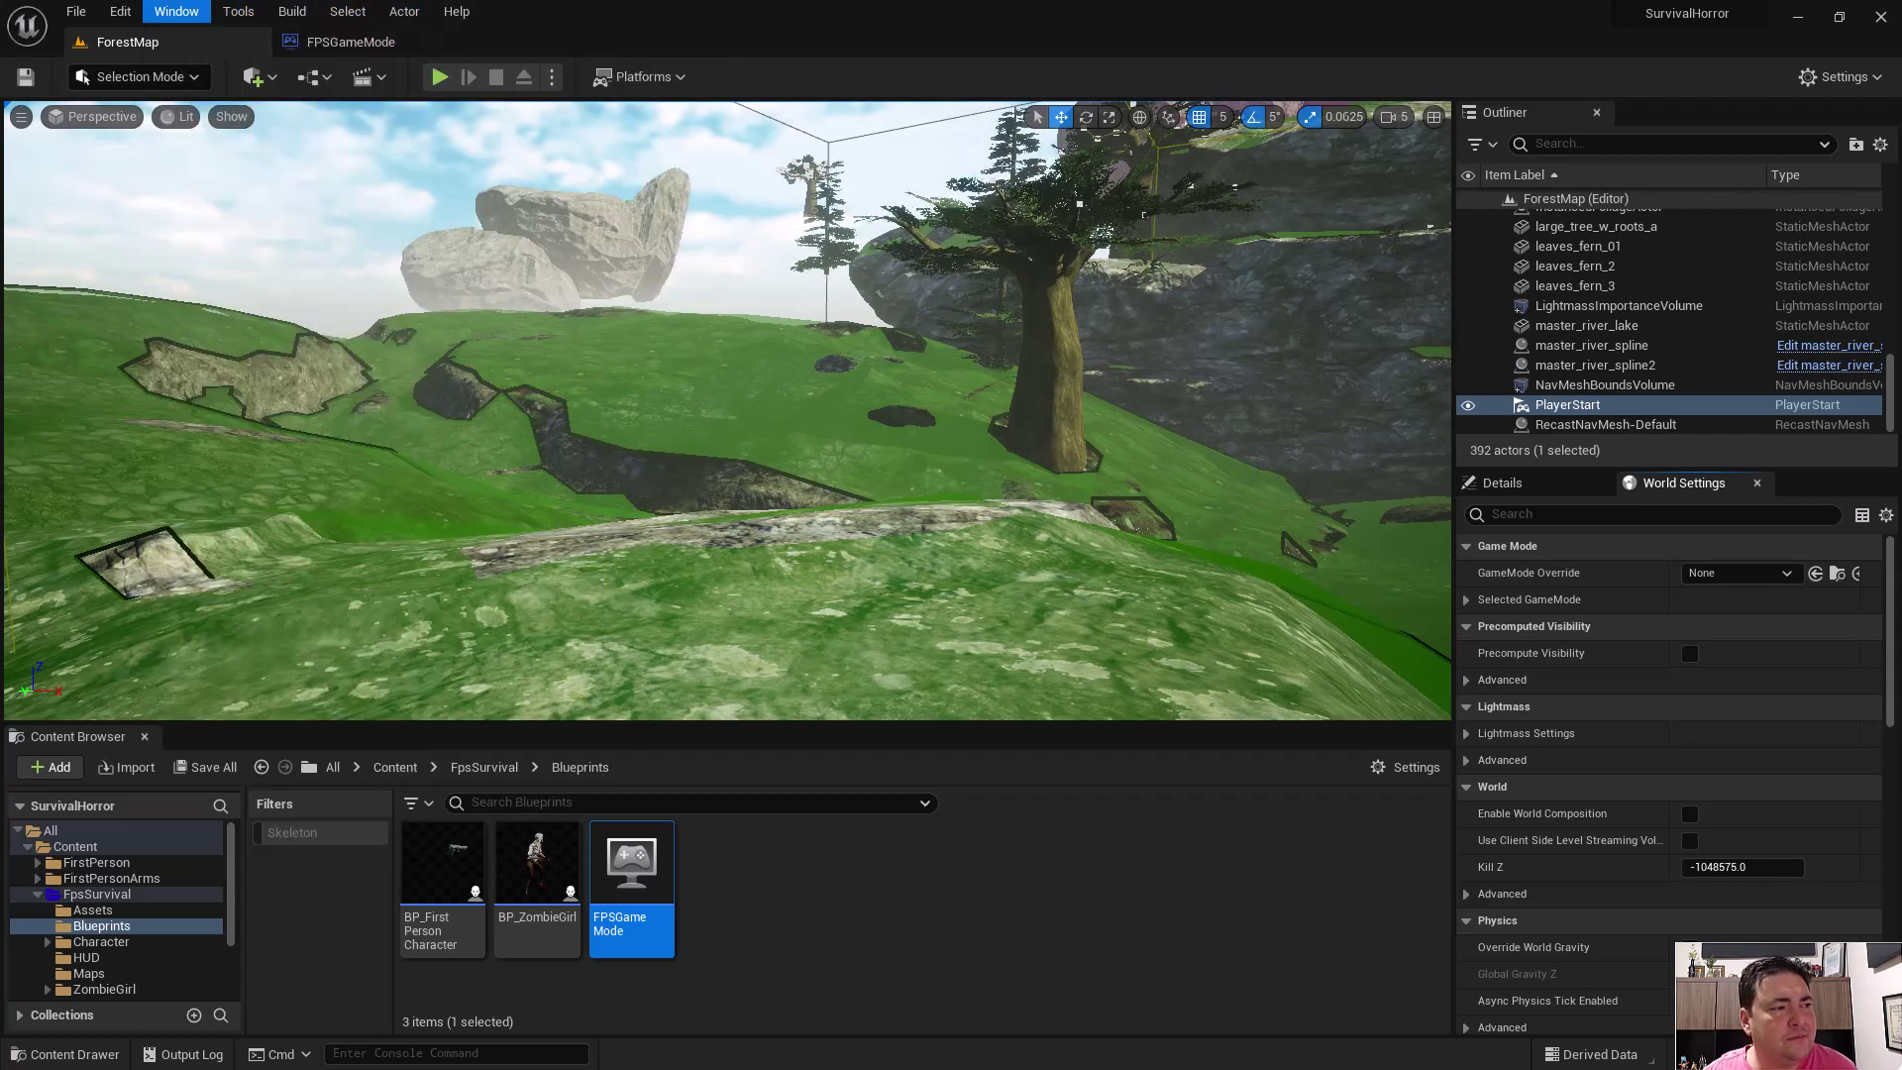
click(166, 12)
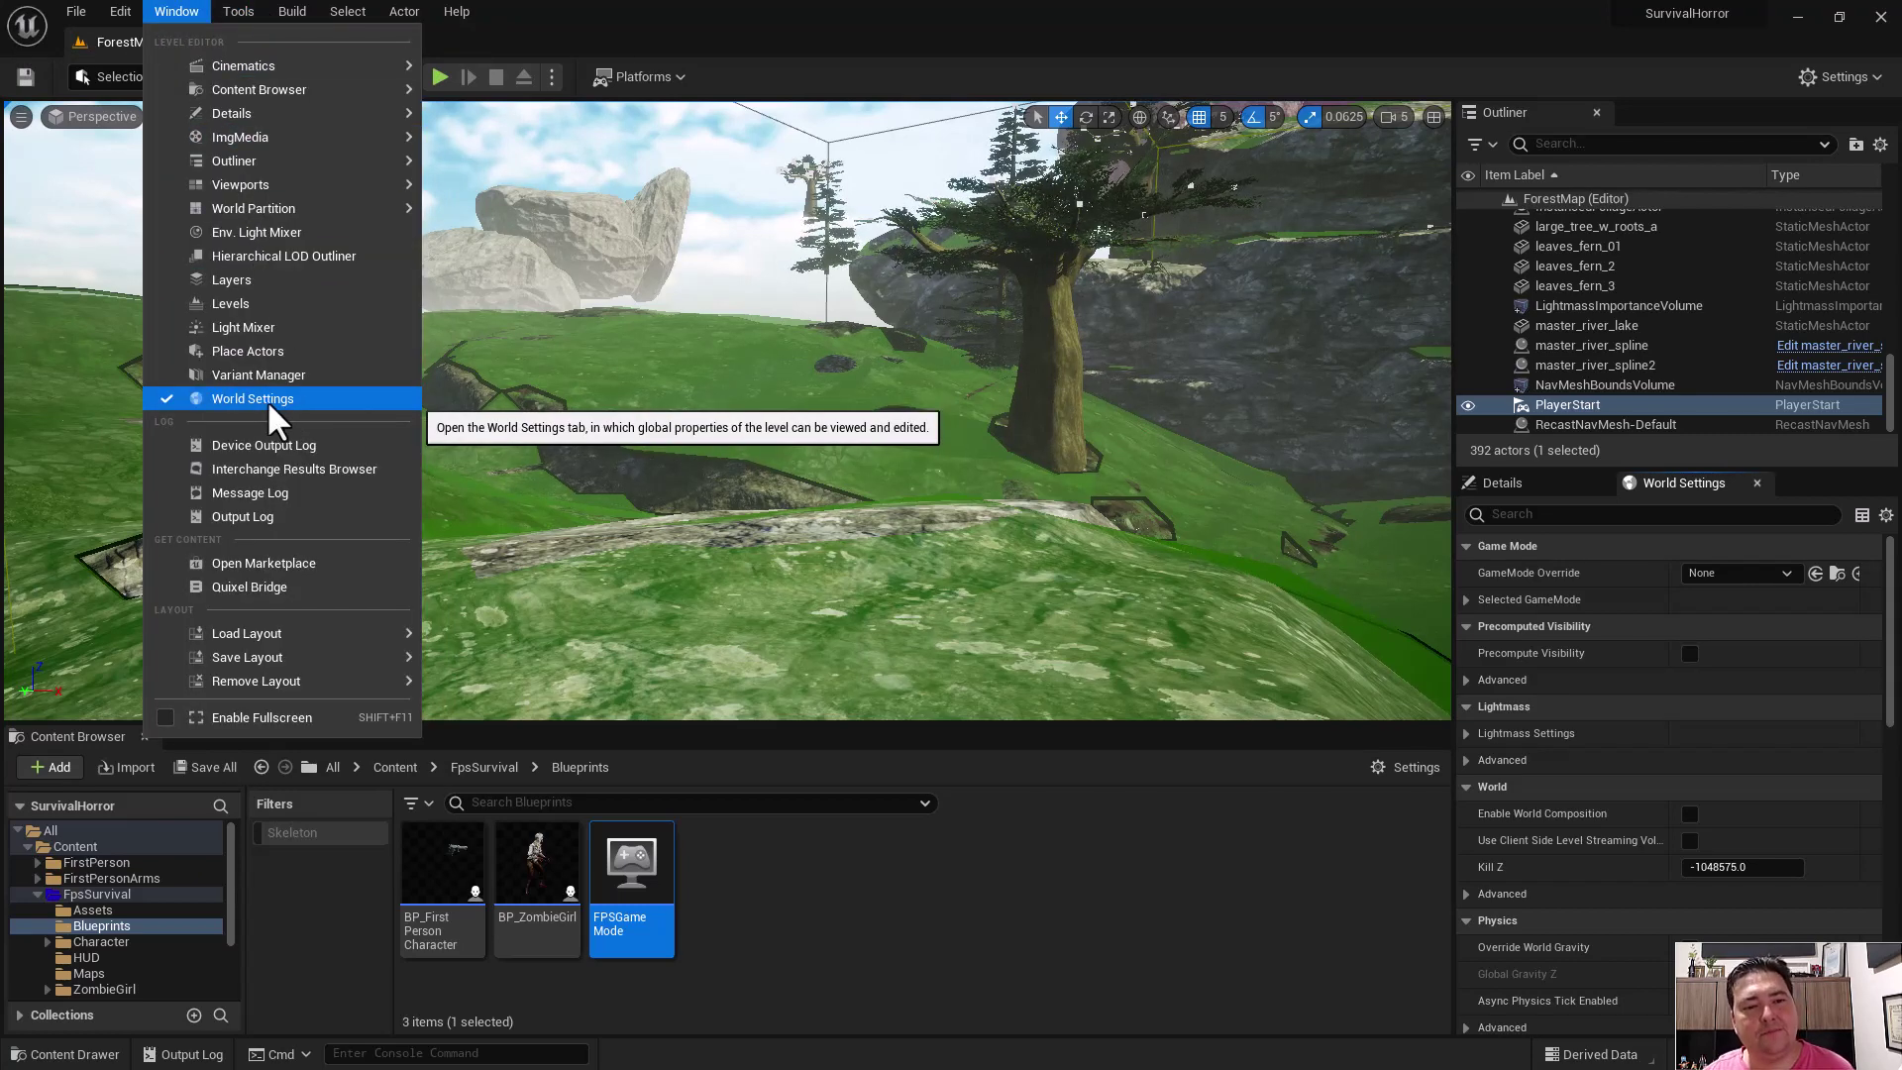
click(751, 28)
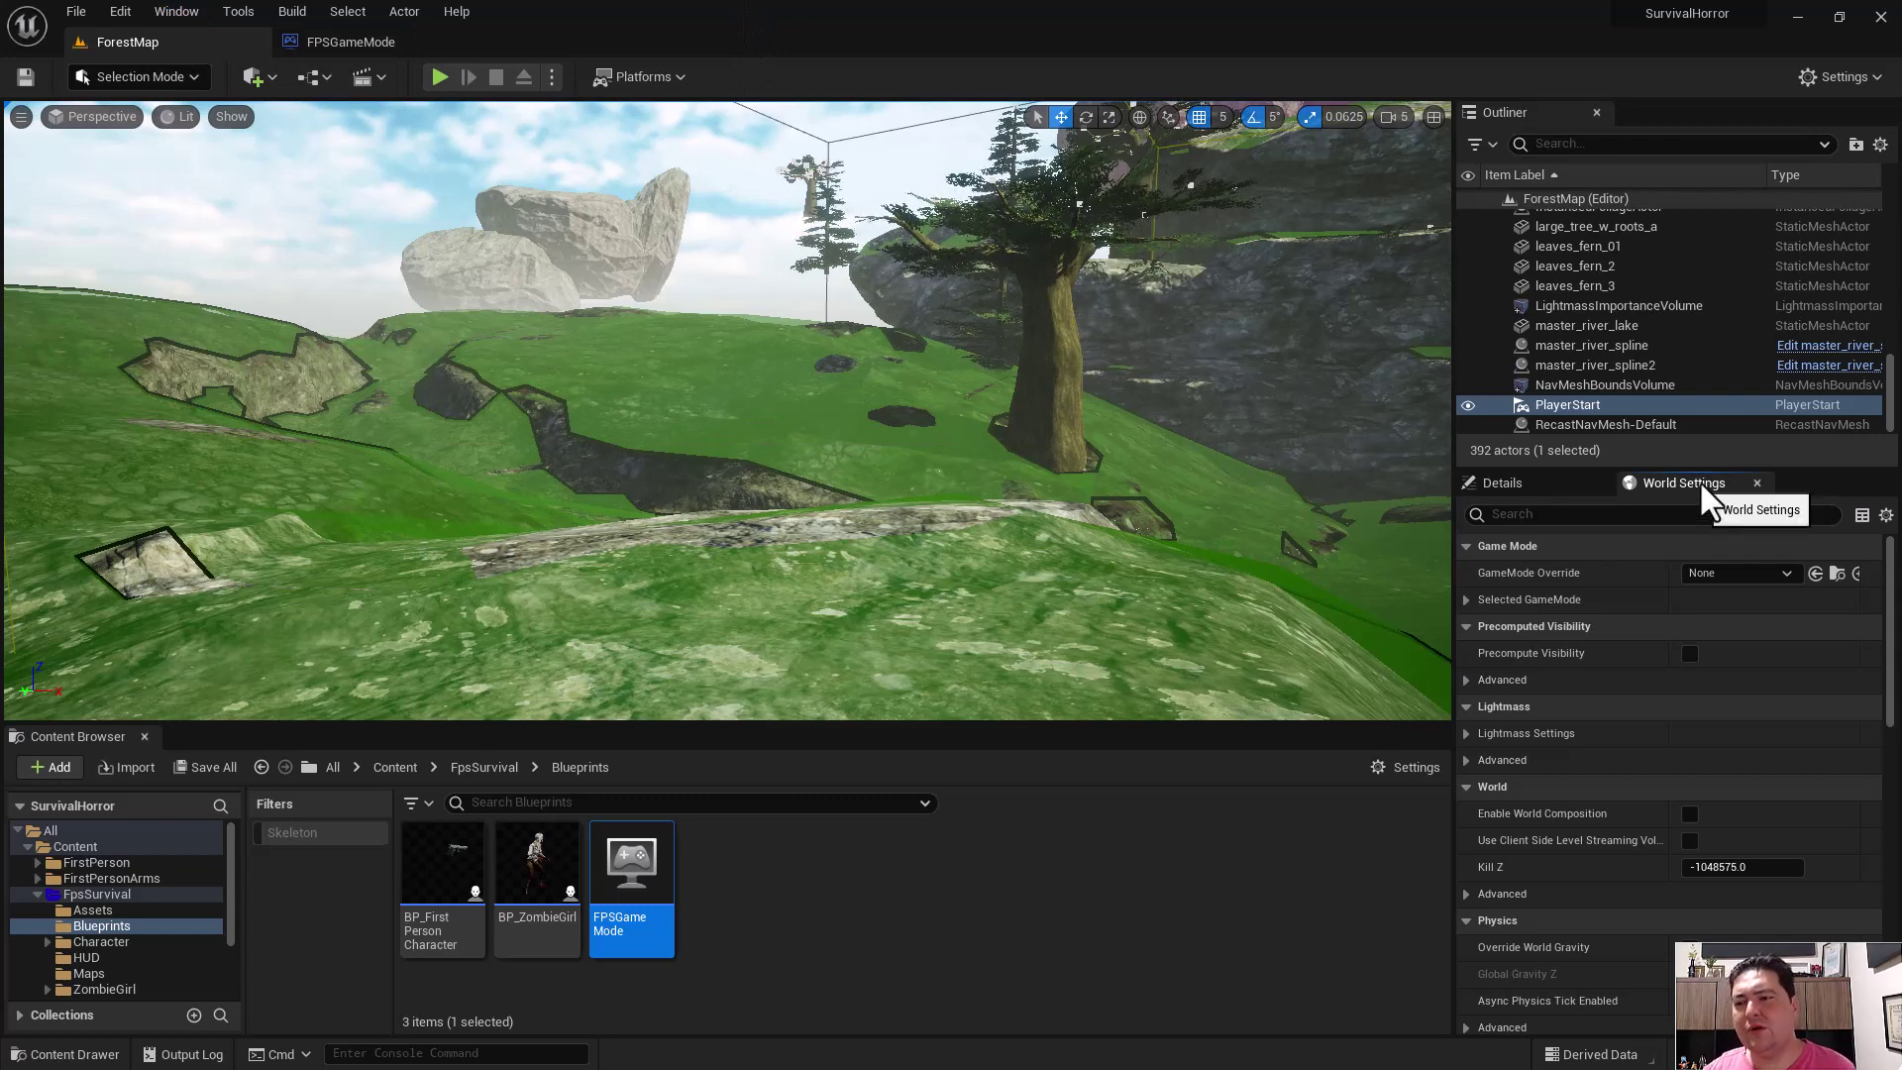
- Set GameMode Override to FPSGameMode, then play-test the level with Alt+P
click(1752, 573)
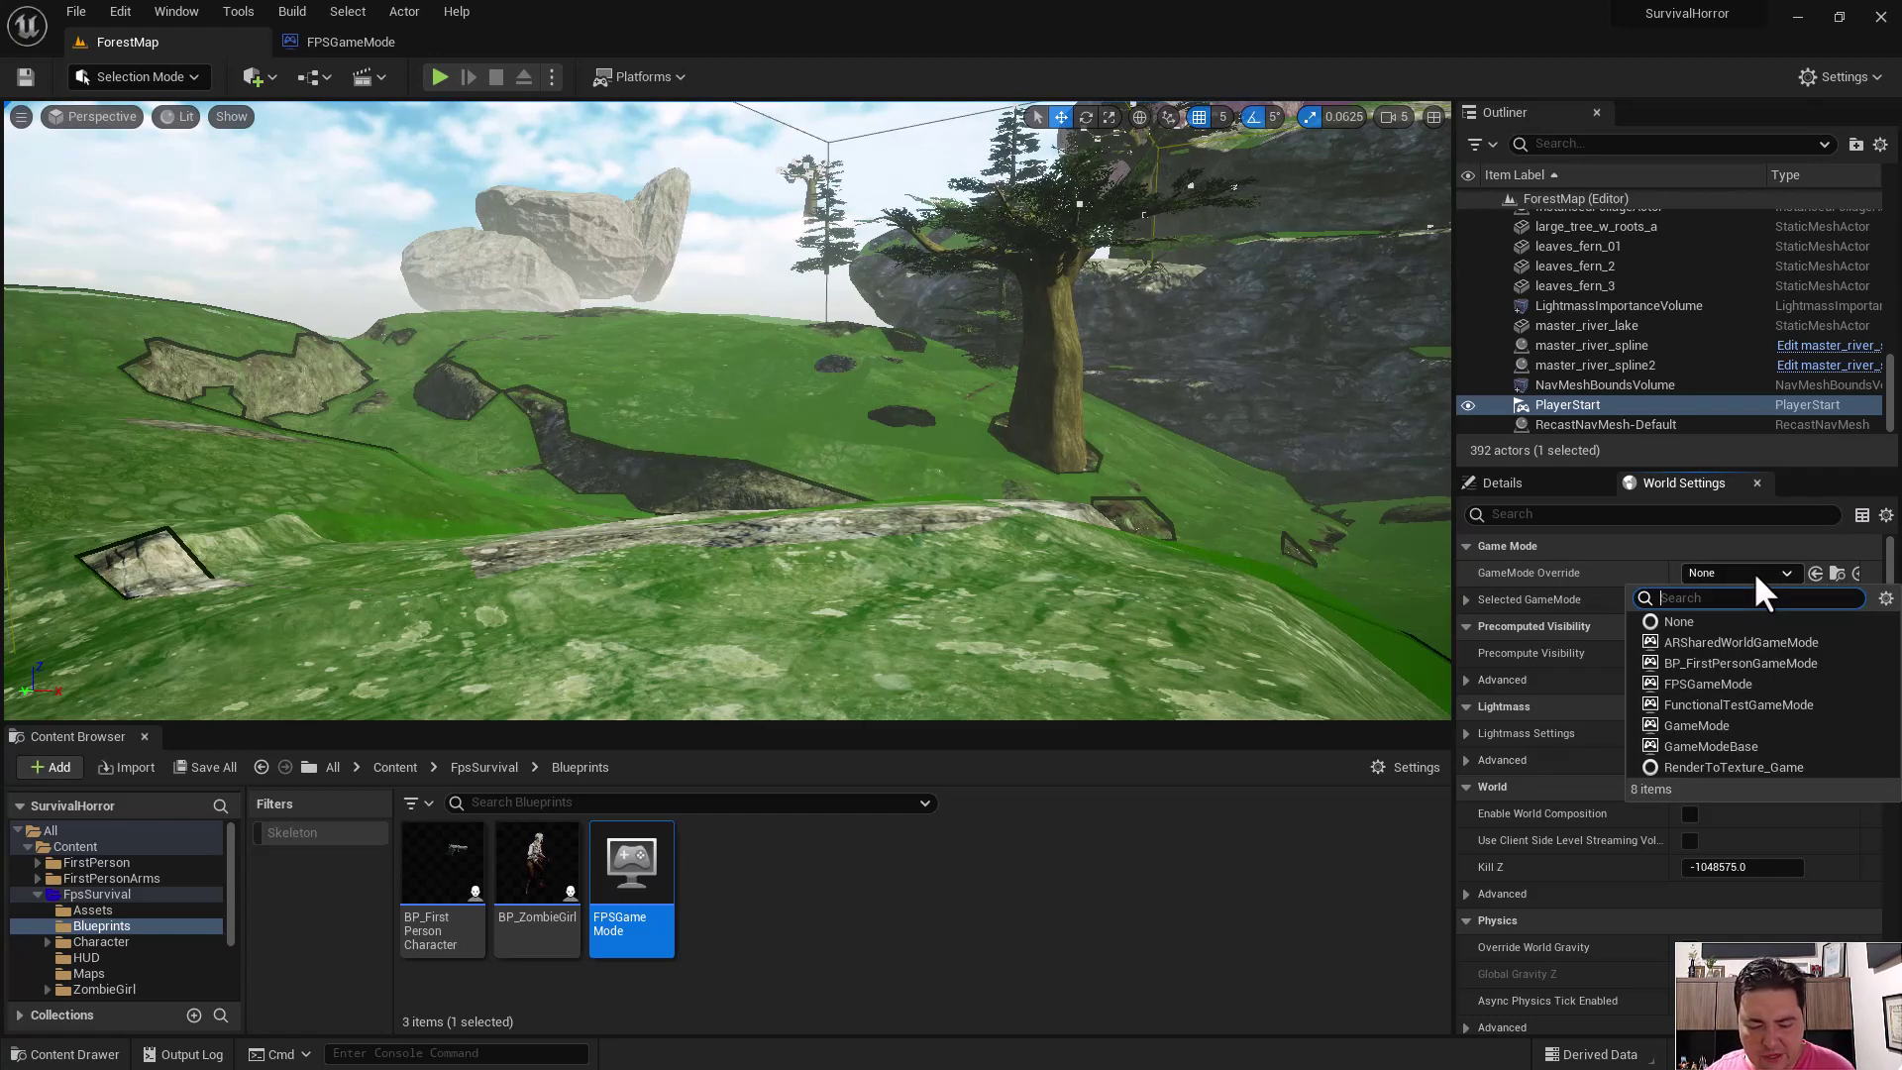
text(FPS)
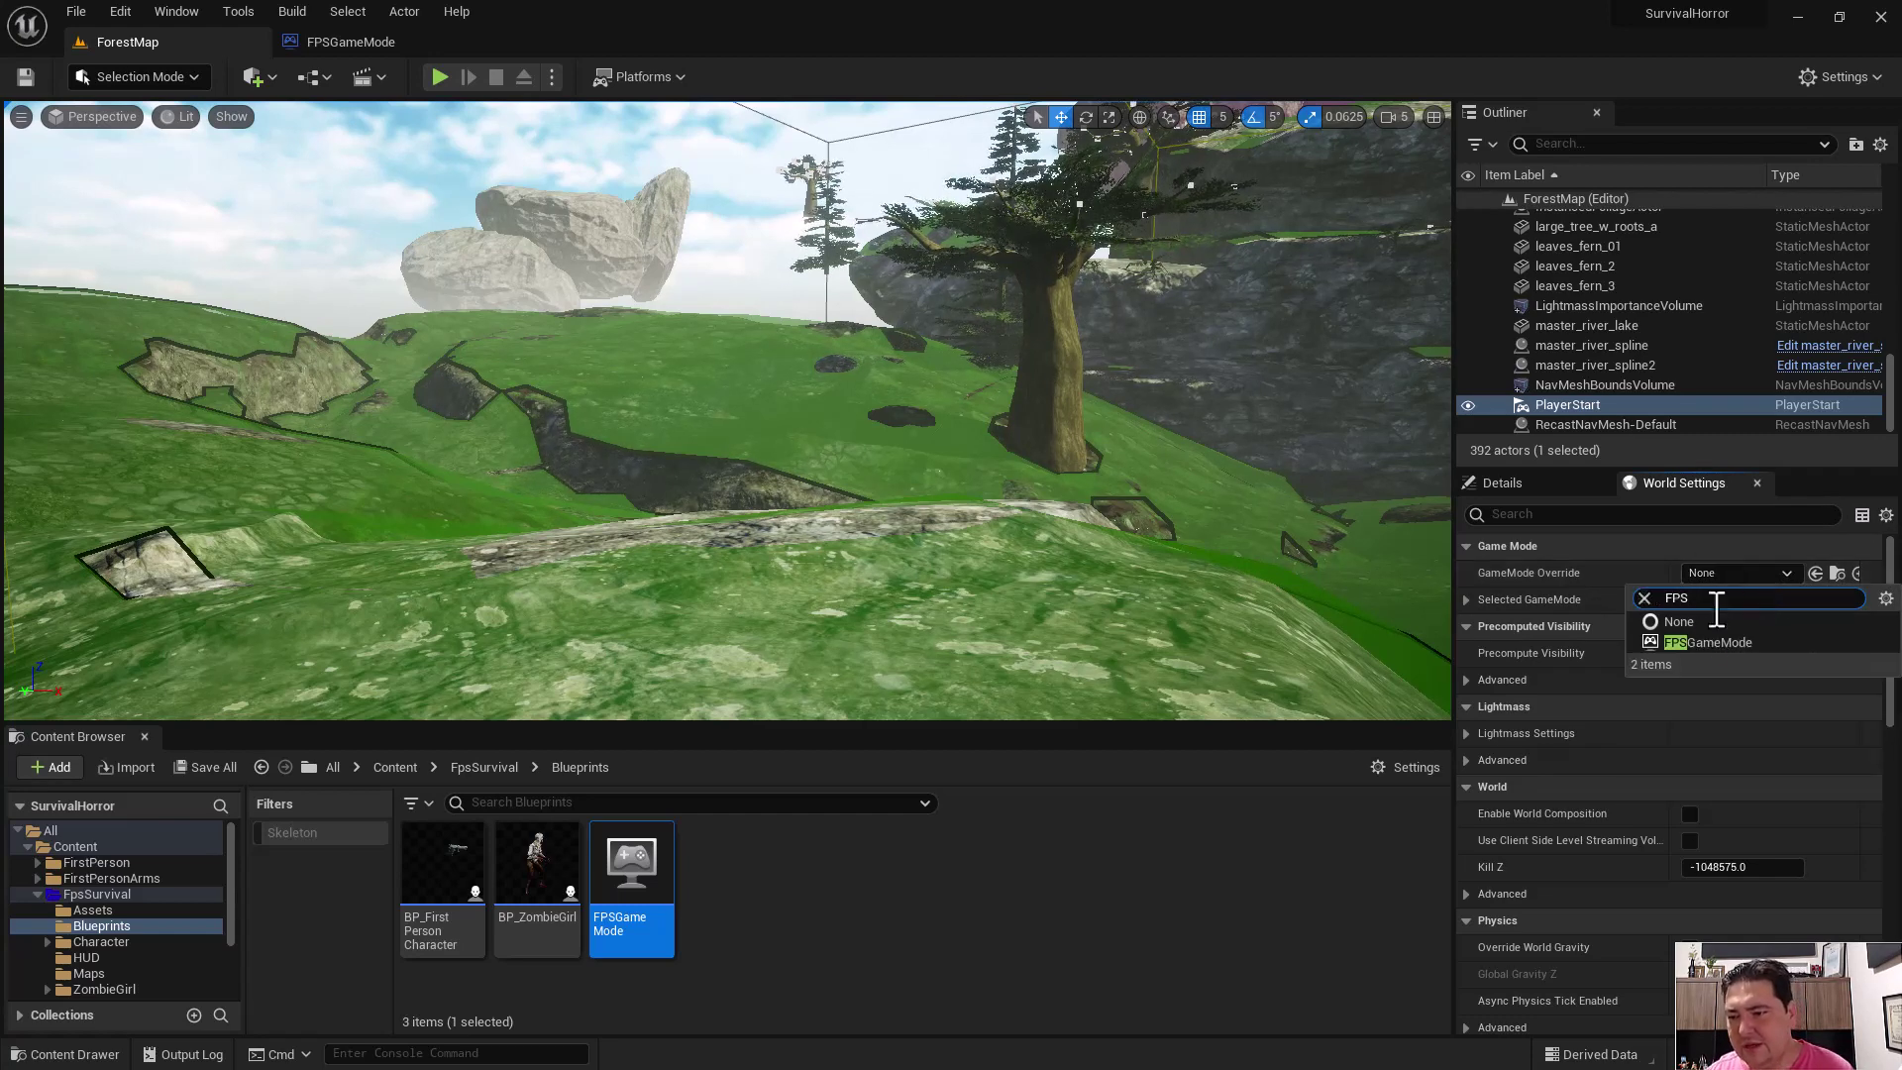
click(1702, 639)
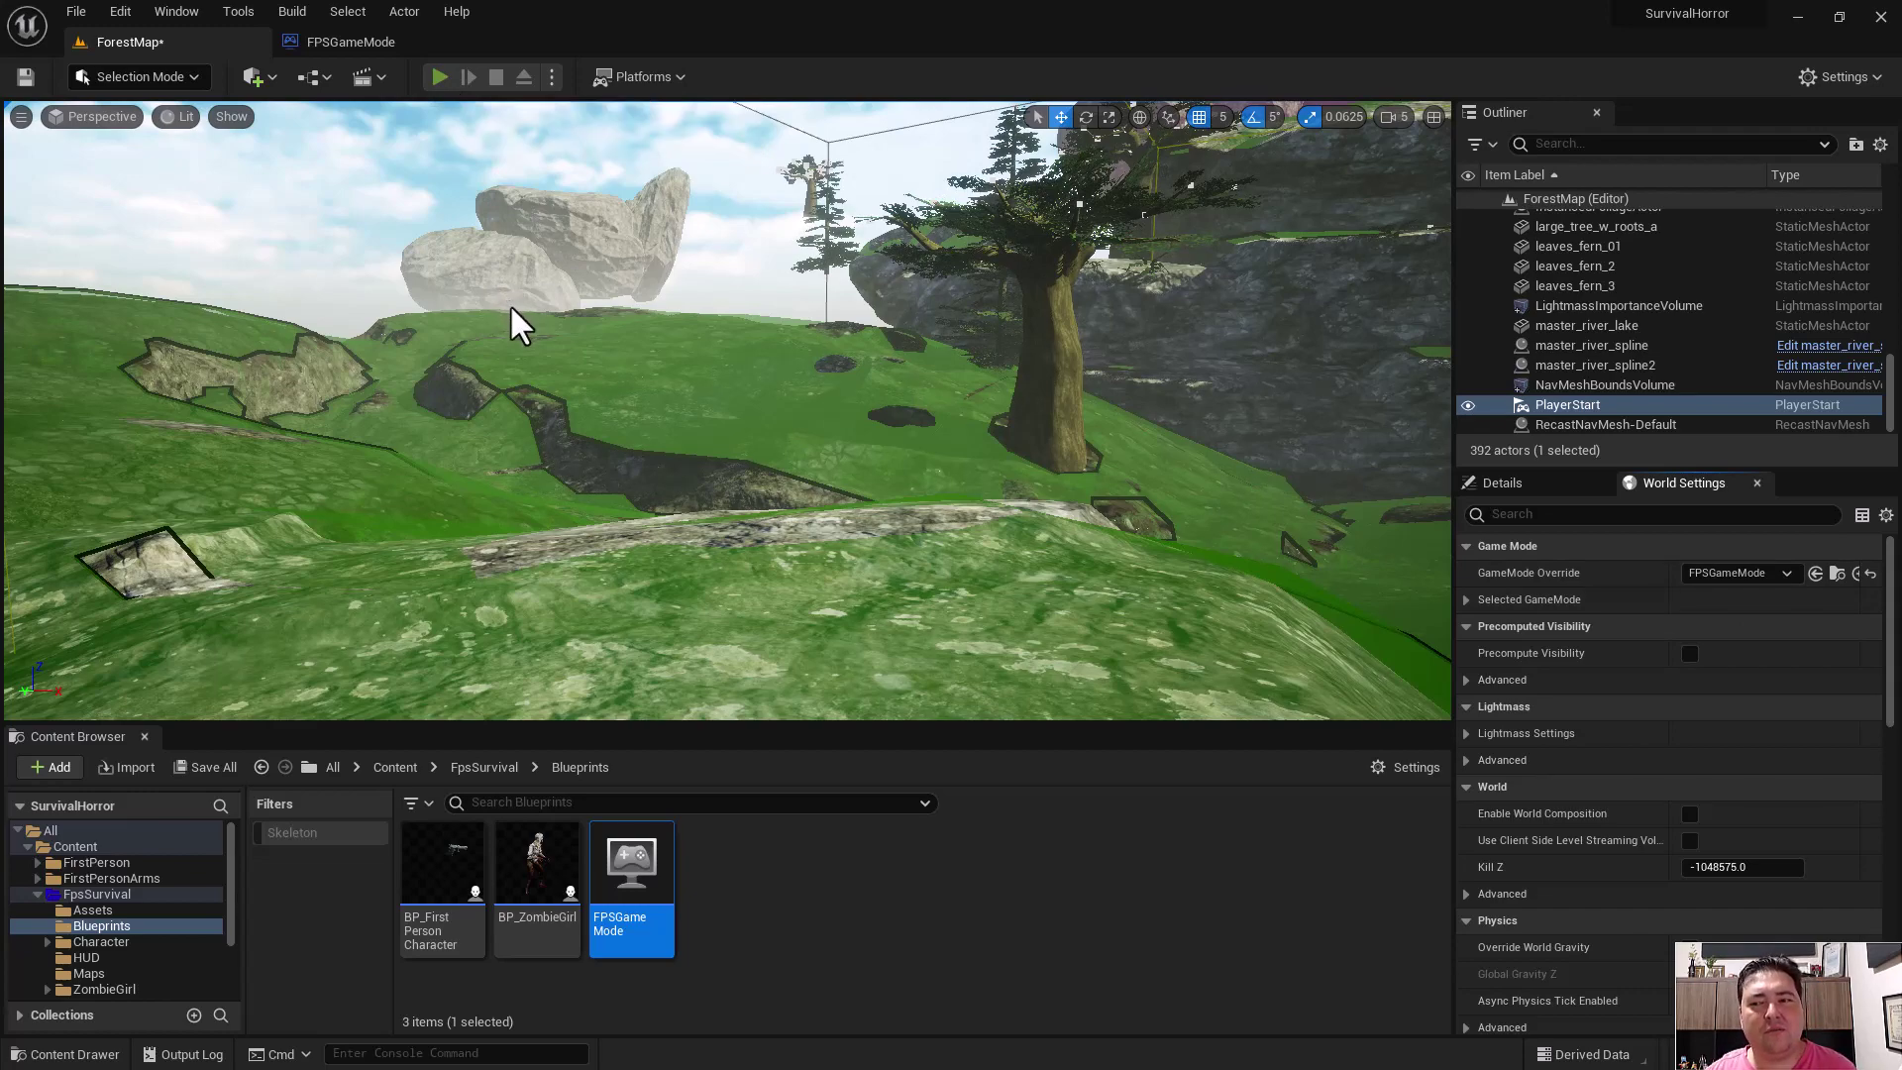
key(alt+p)
click(837, 492)
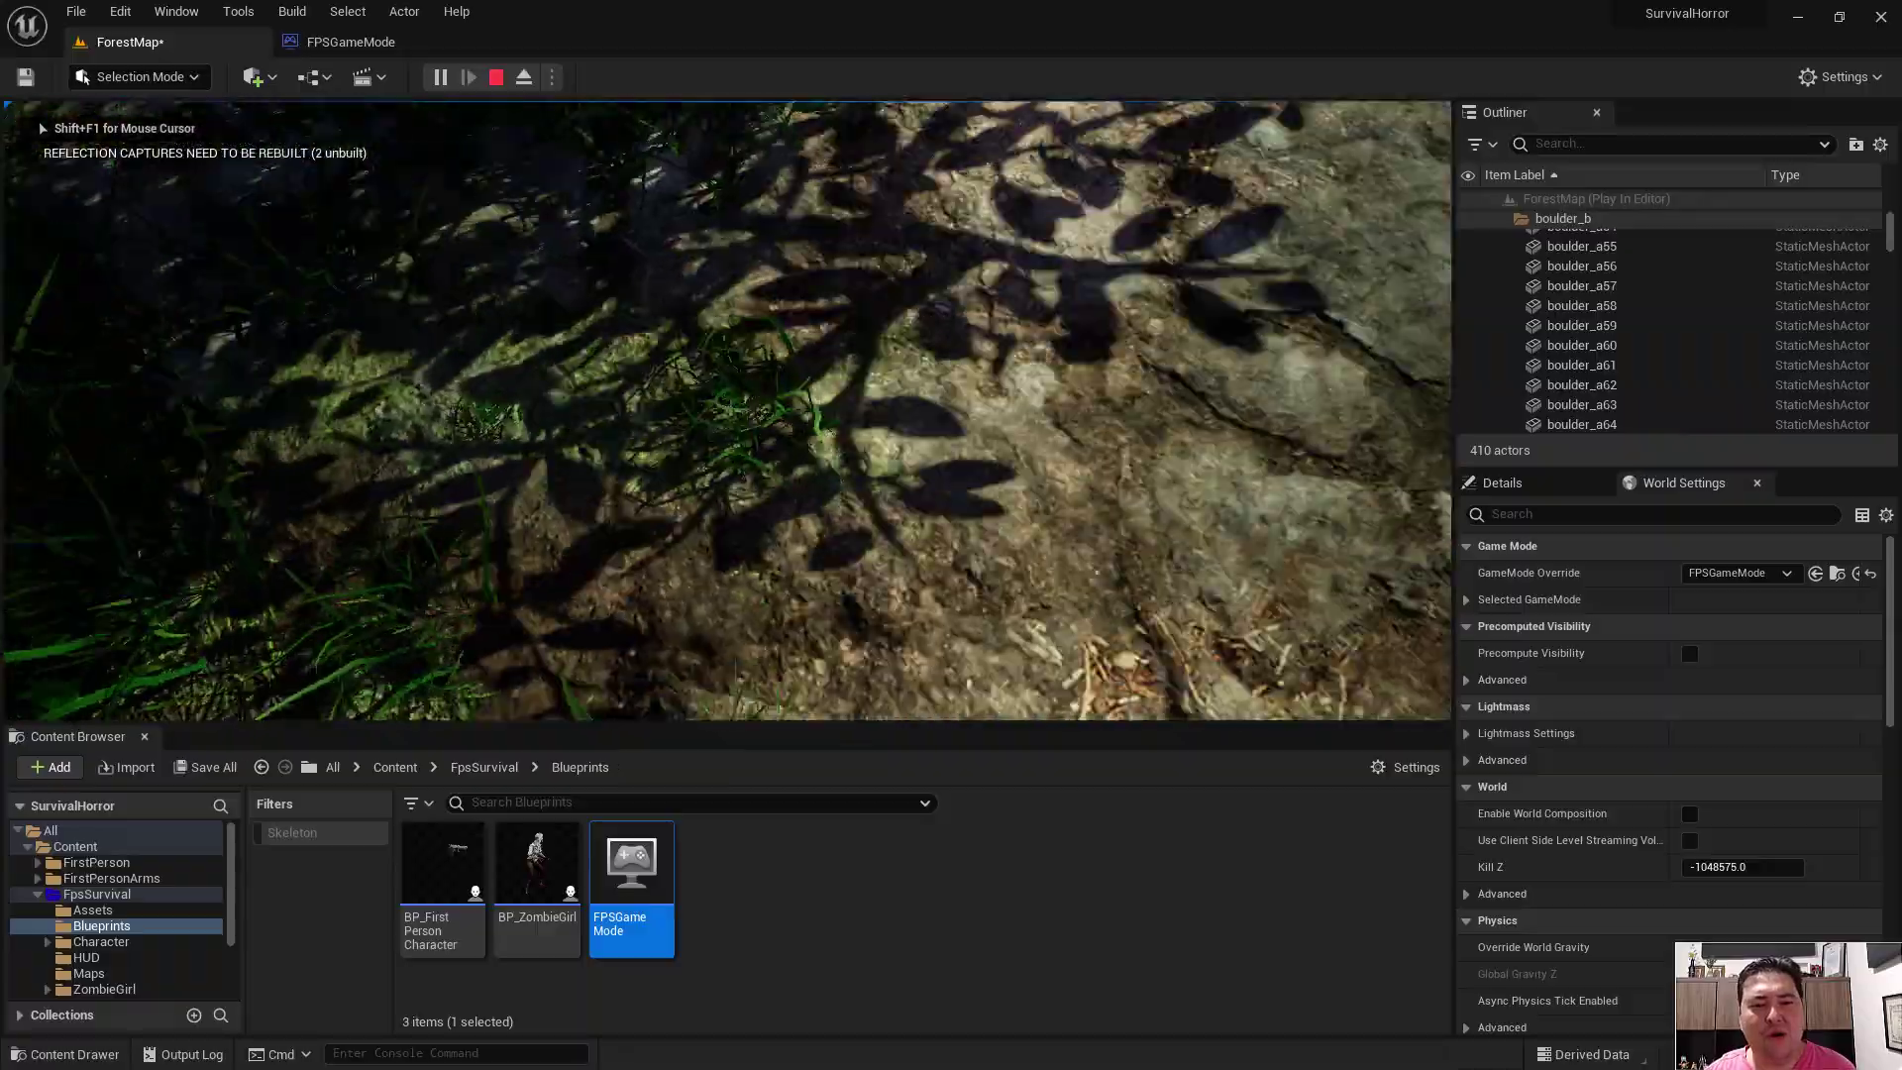
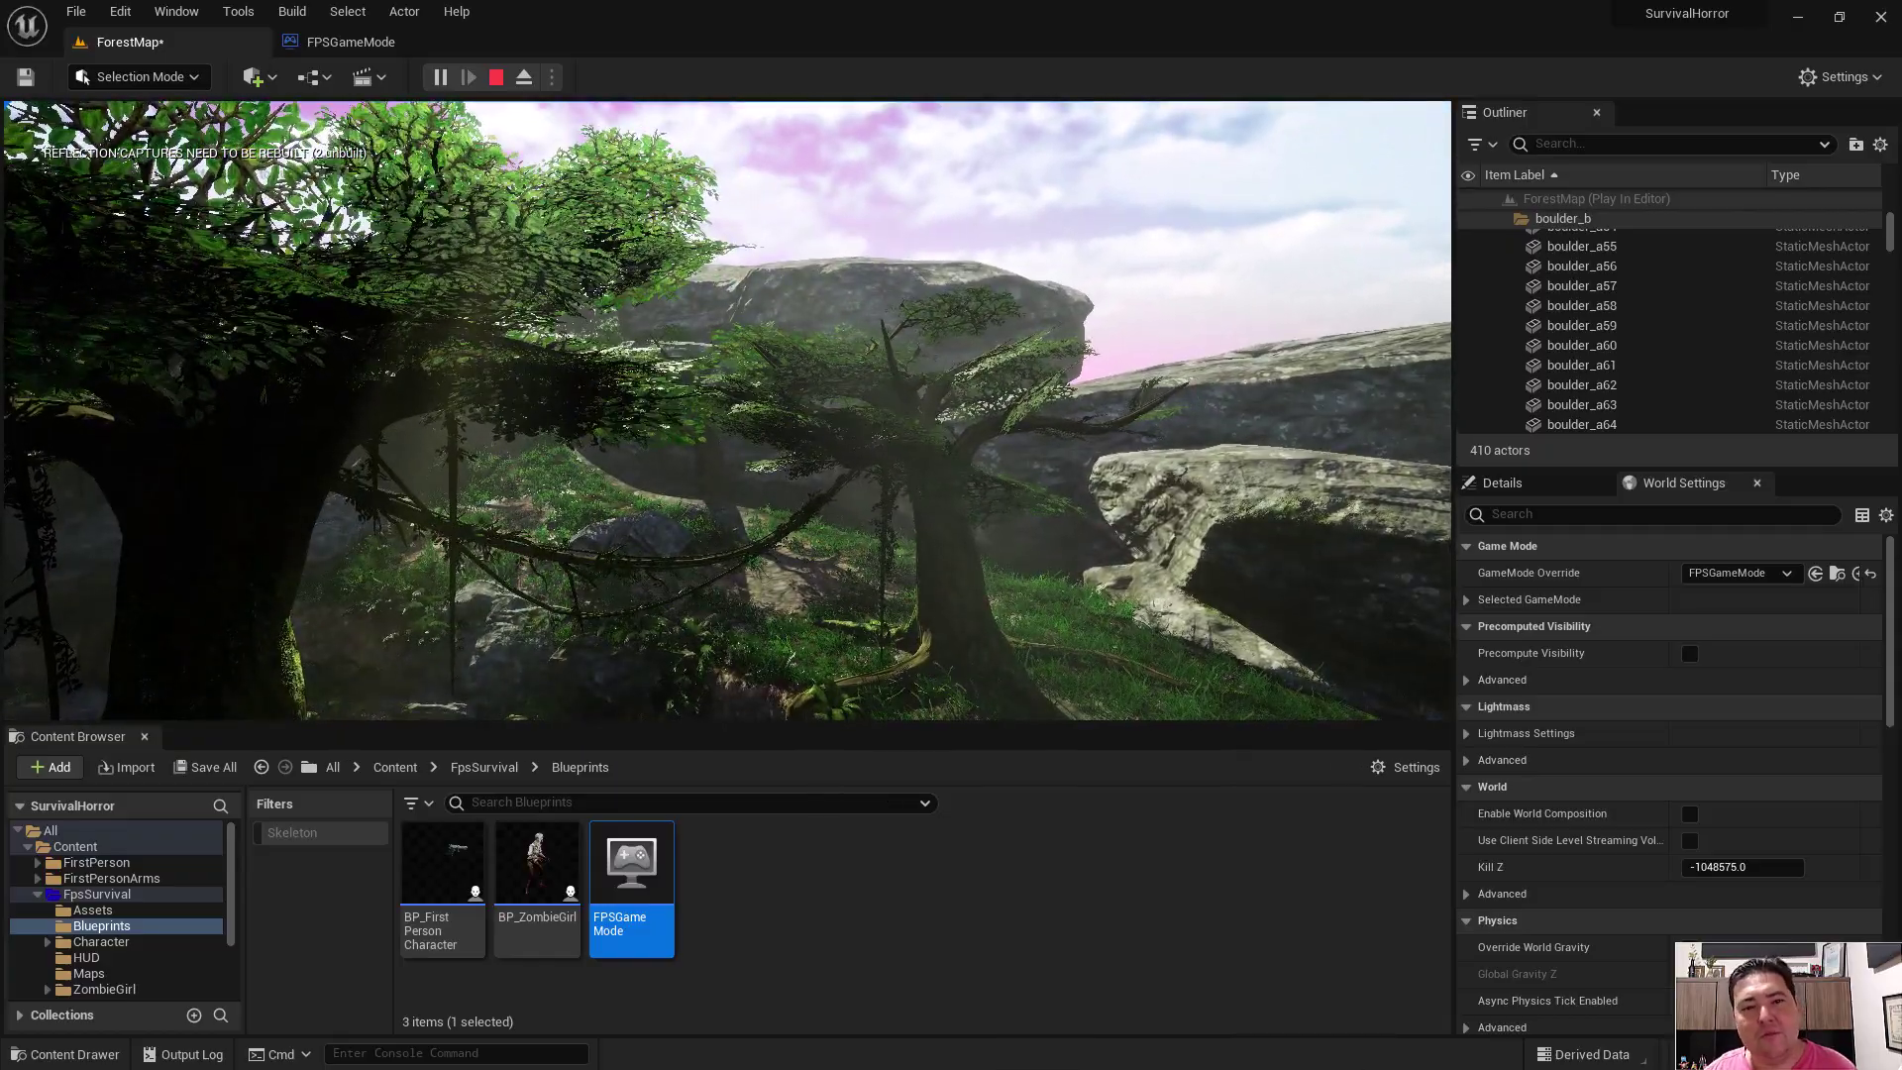
- Stop the playtest and open FPSGameMode's Class Defaults
key(Escape)
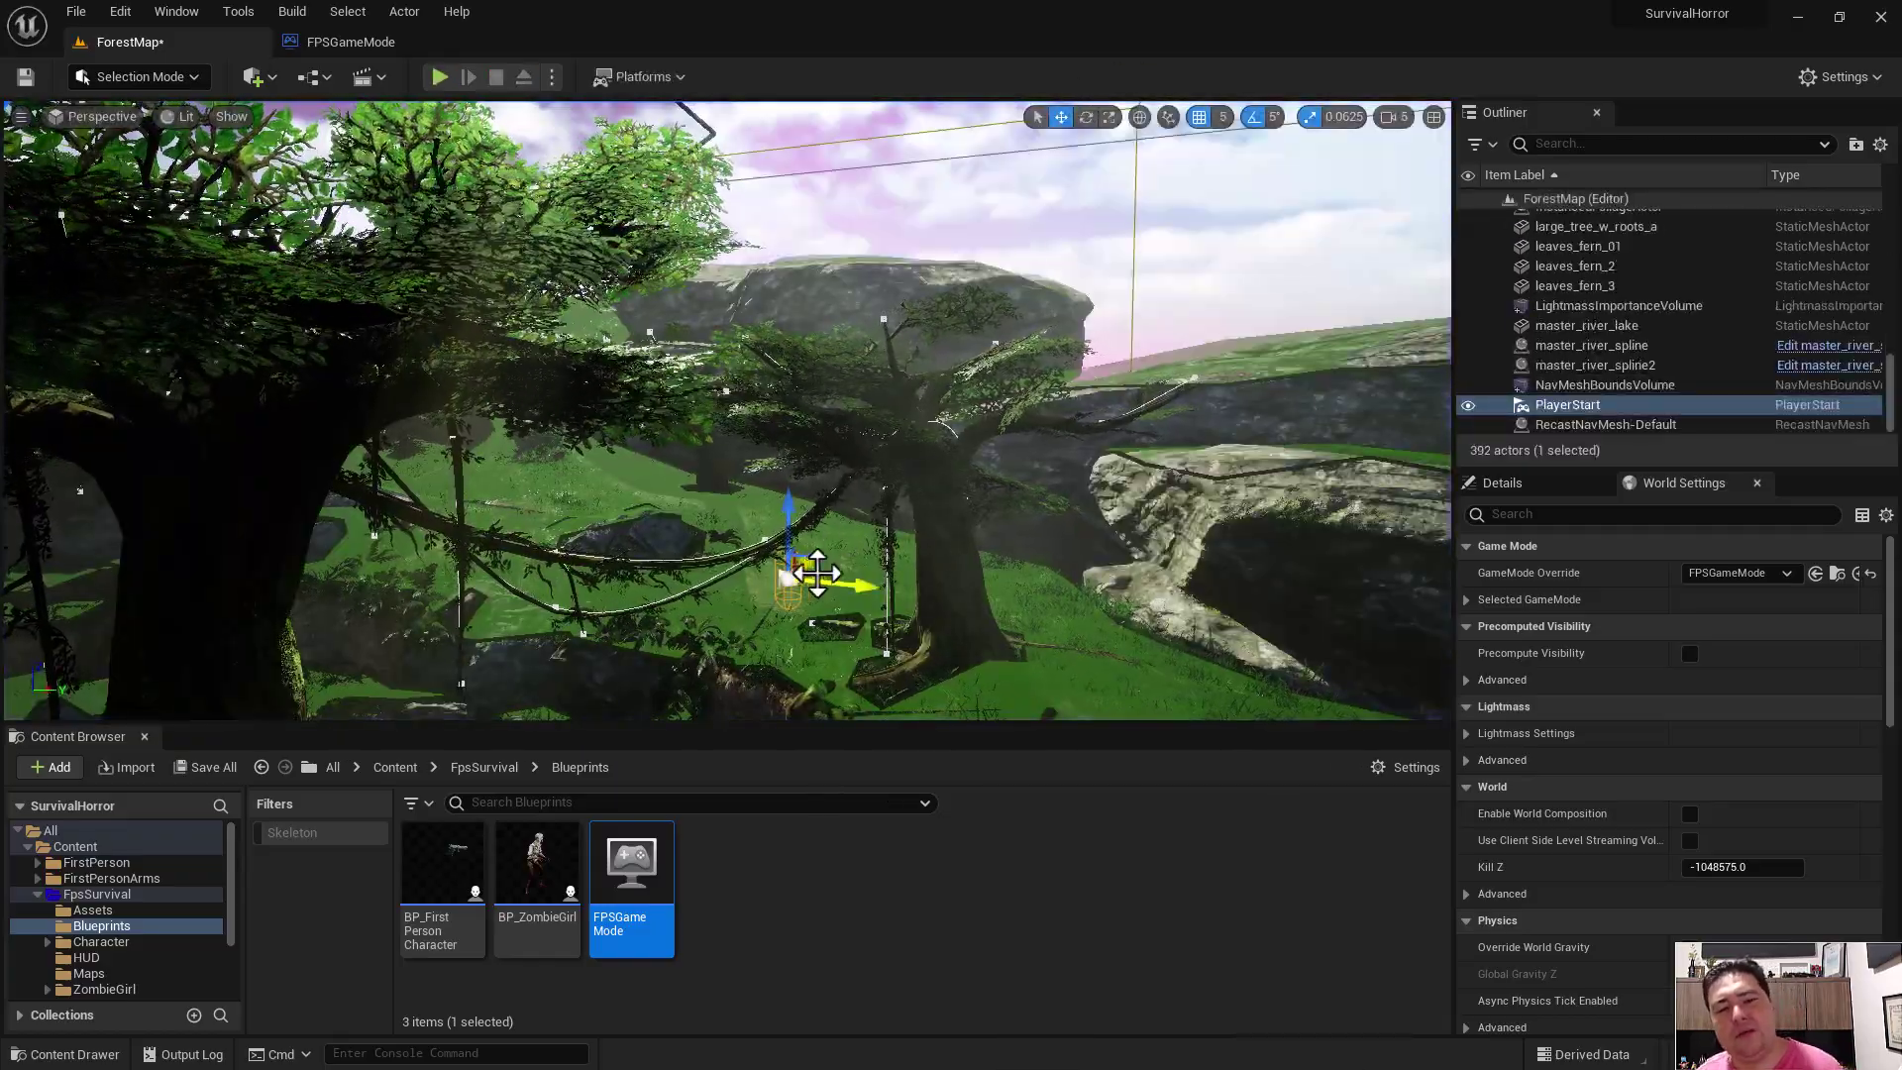
click(337, 41)
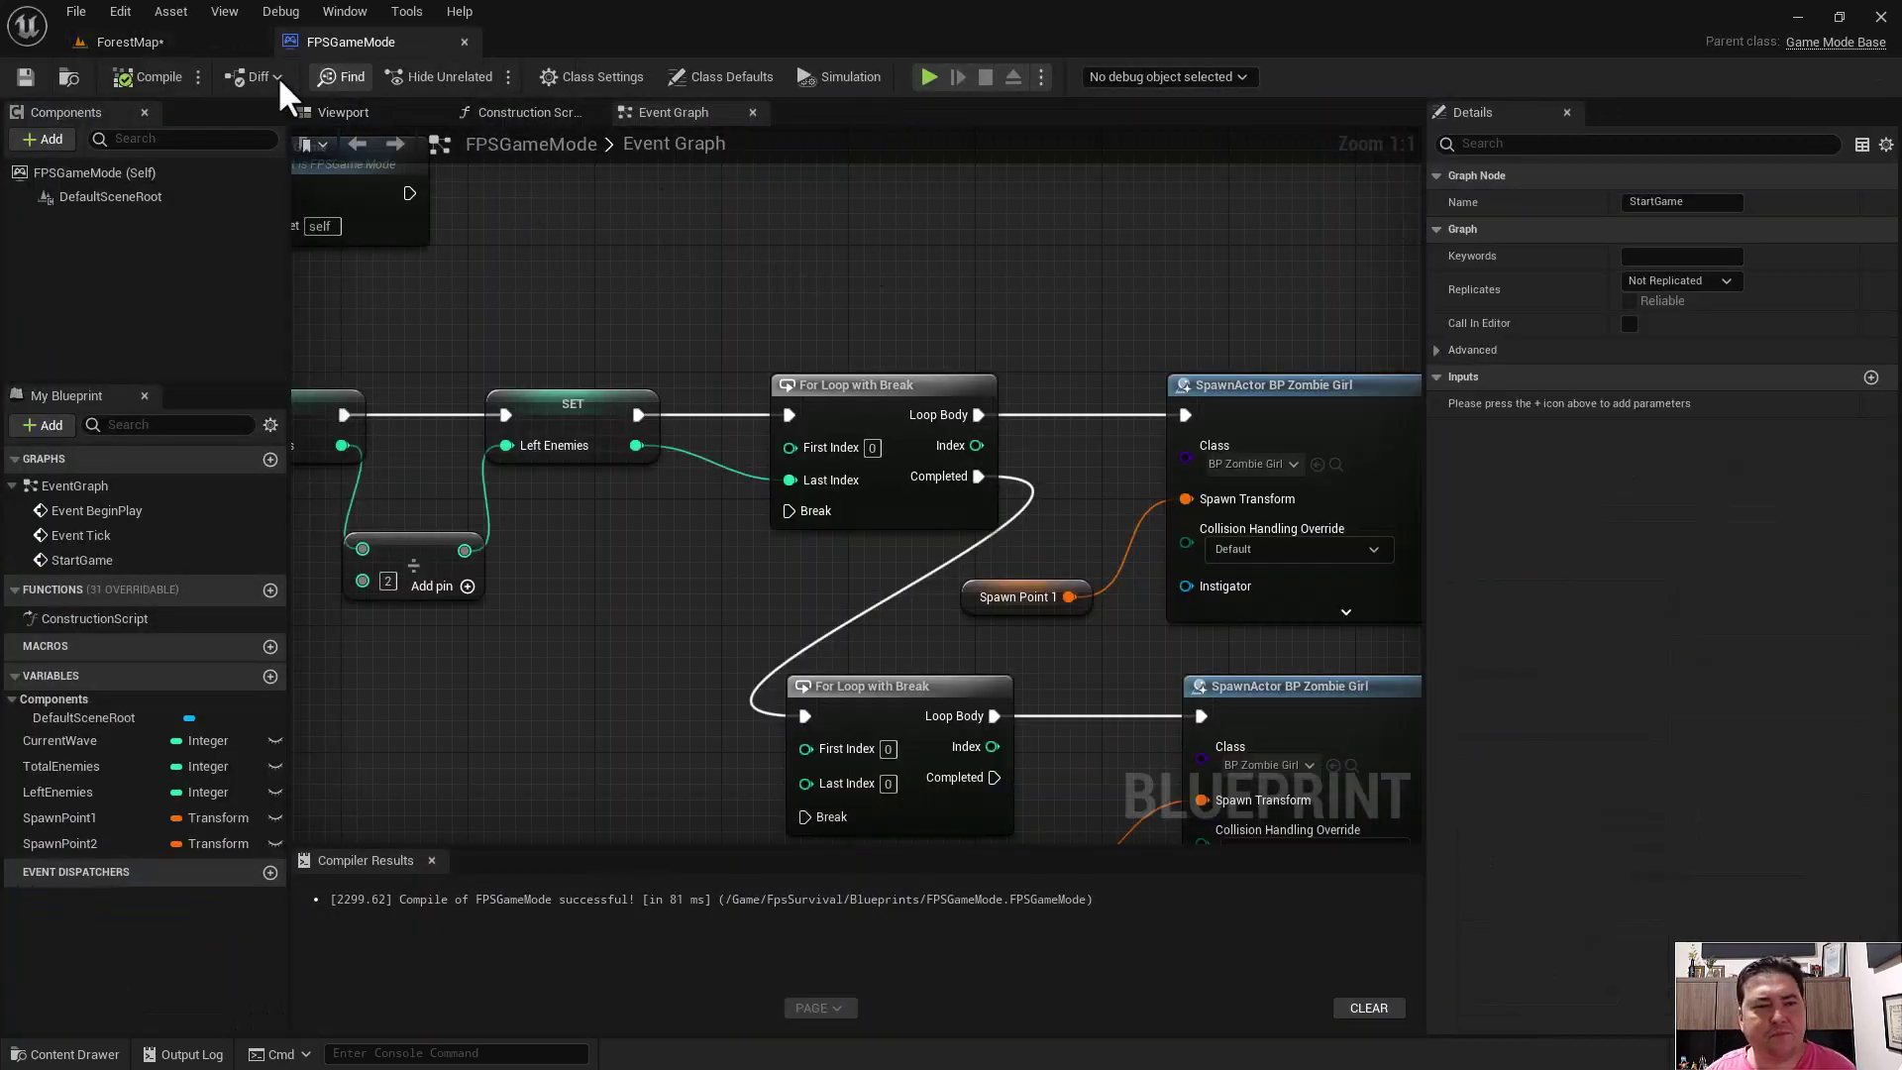
click(367, 103)
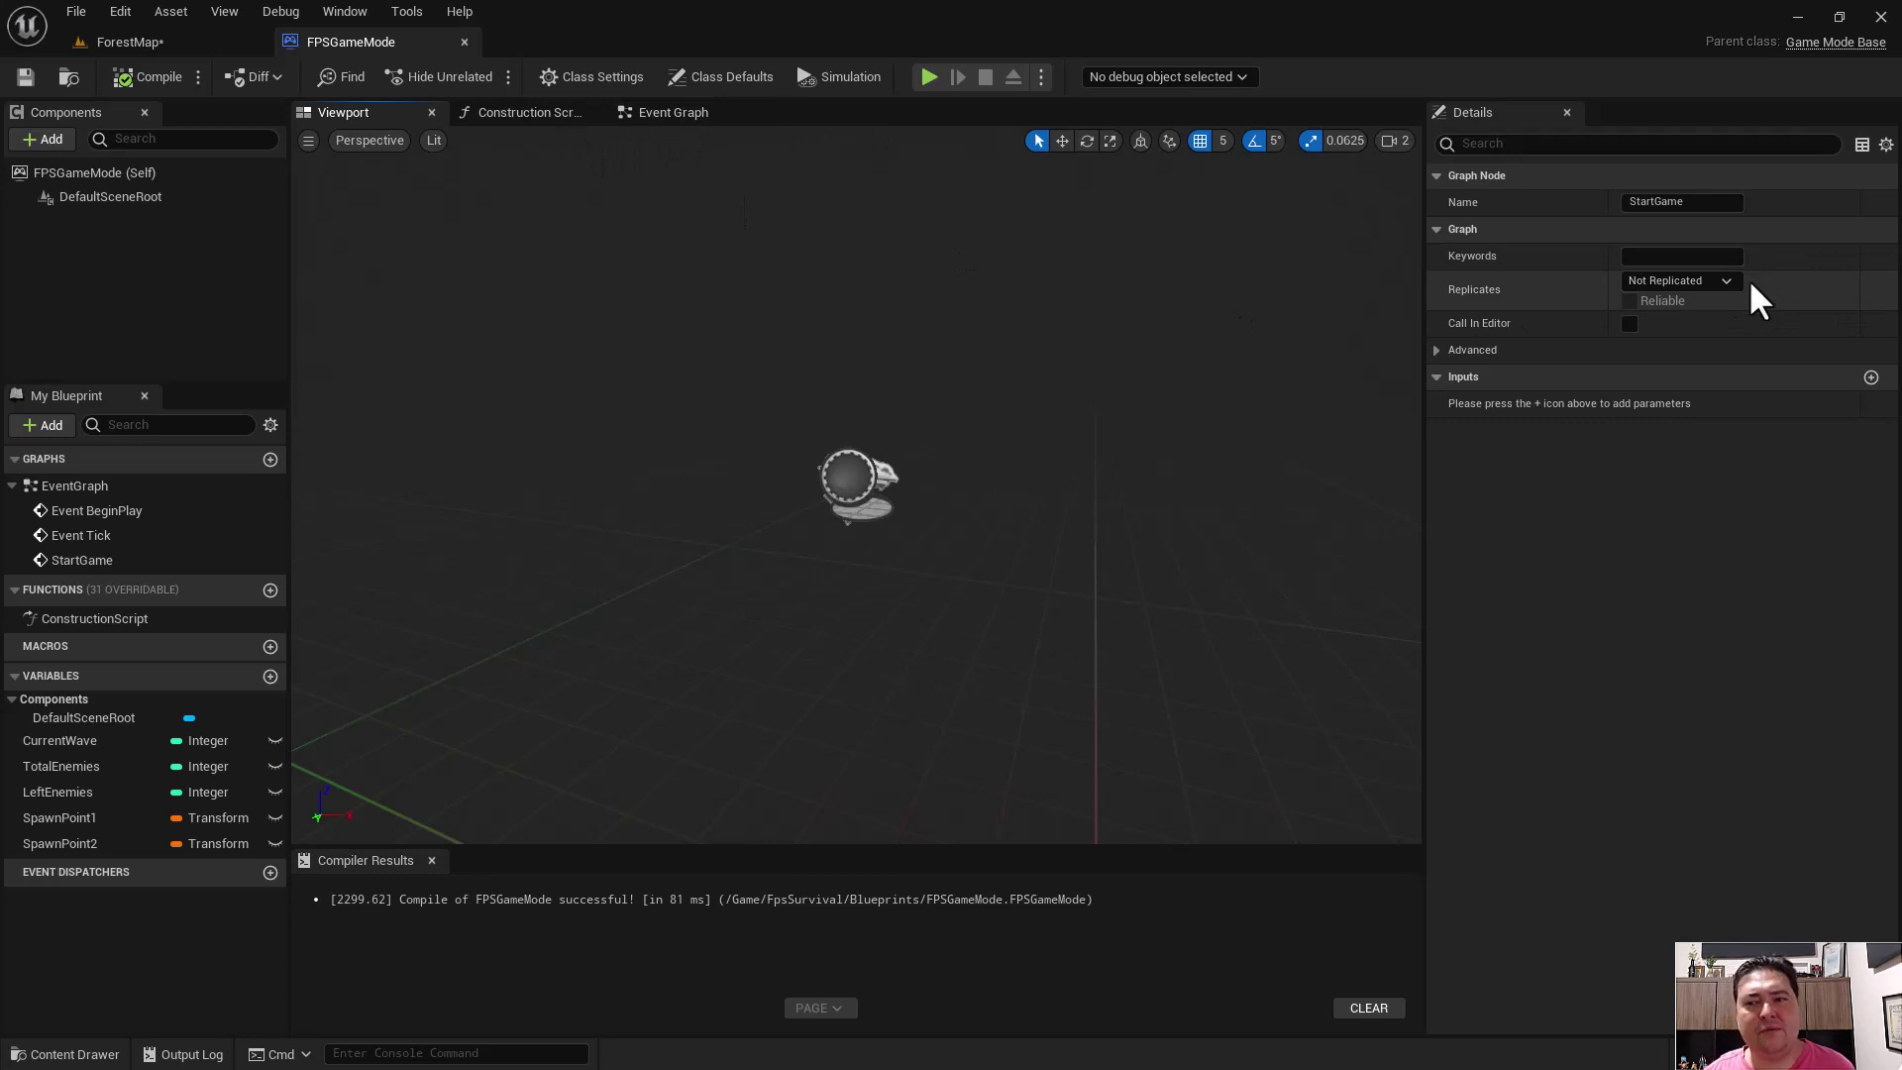
click(725, 77)
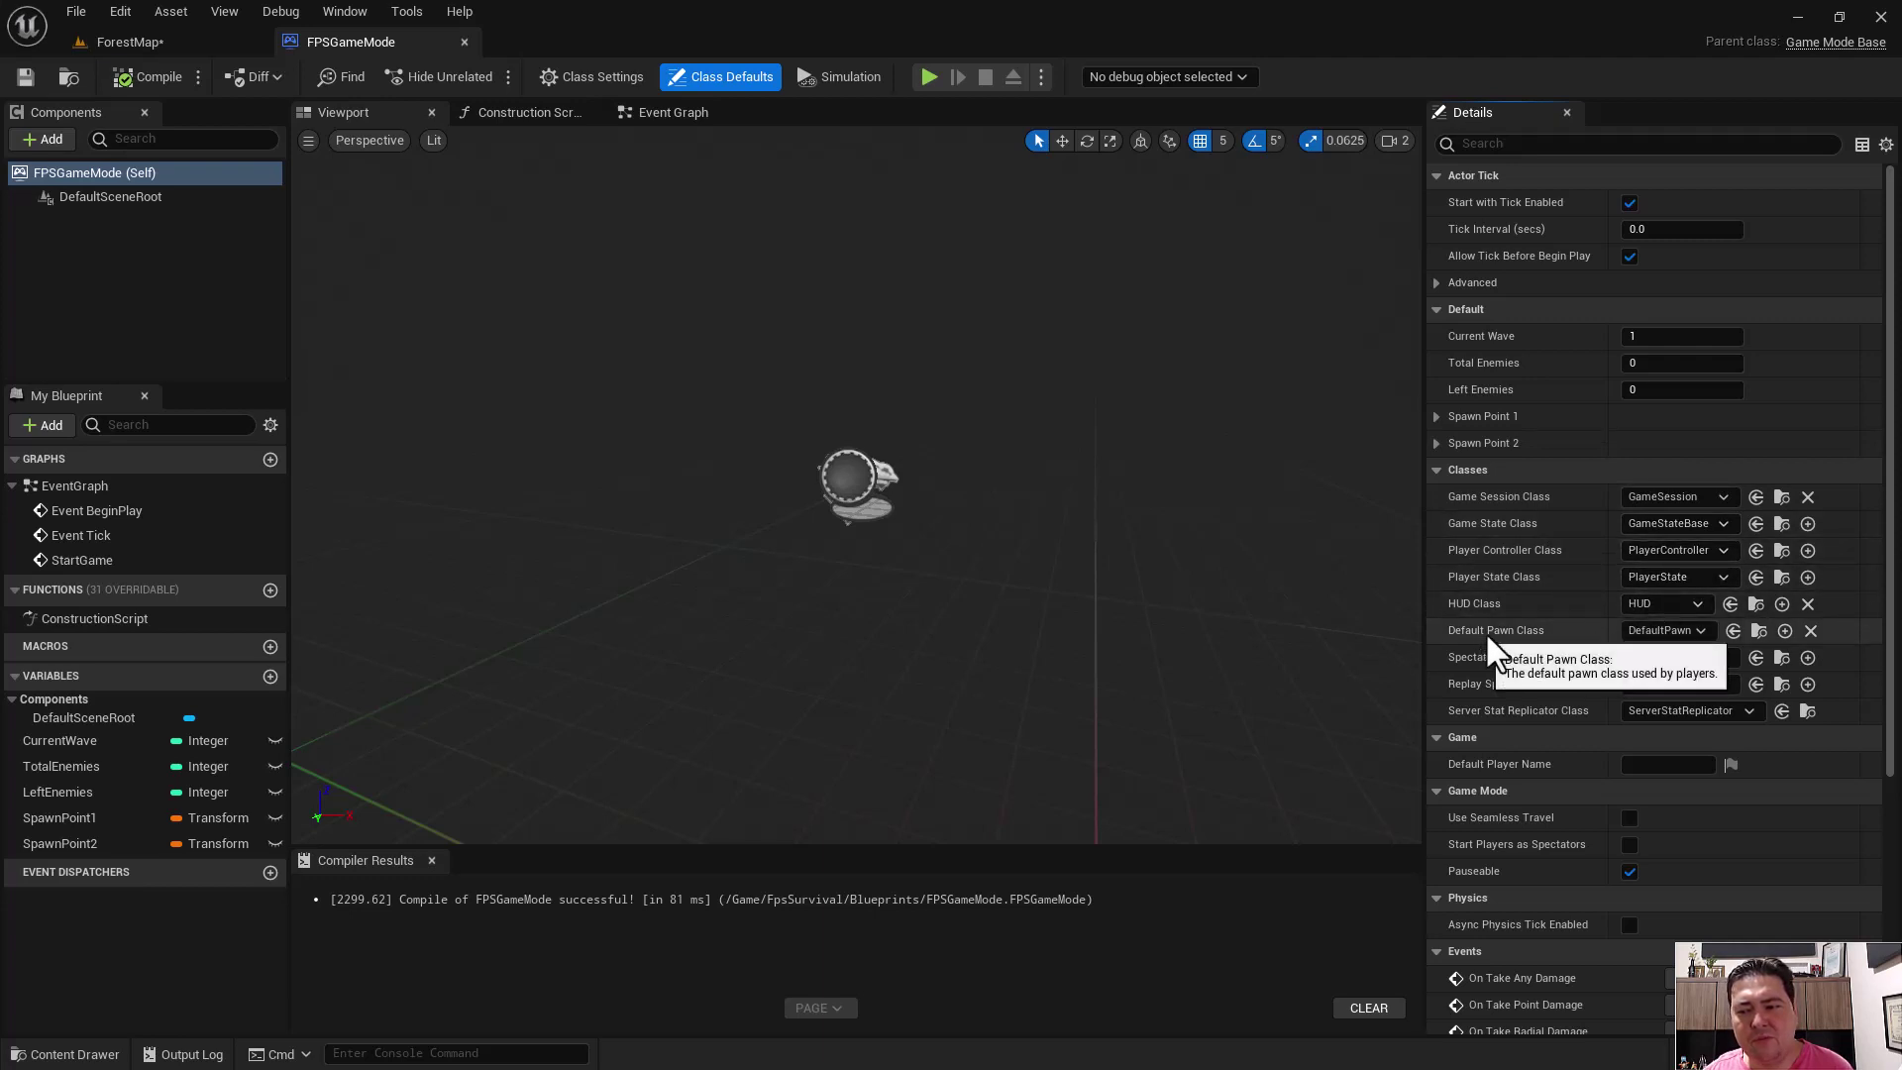
- Set Default Pawn Class to BP_FirstPersonCharacter and go back to the ForestMap level
click(1700, 631)
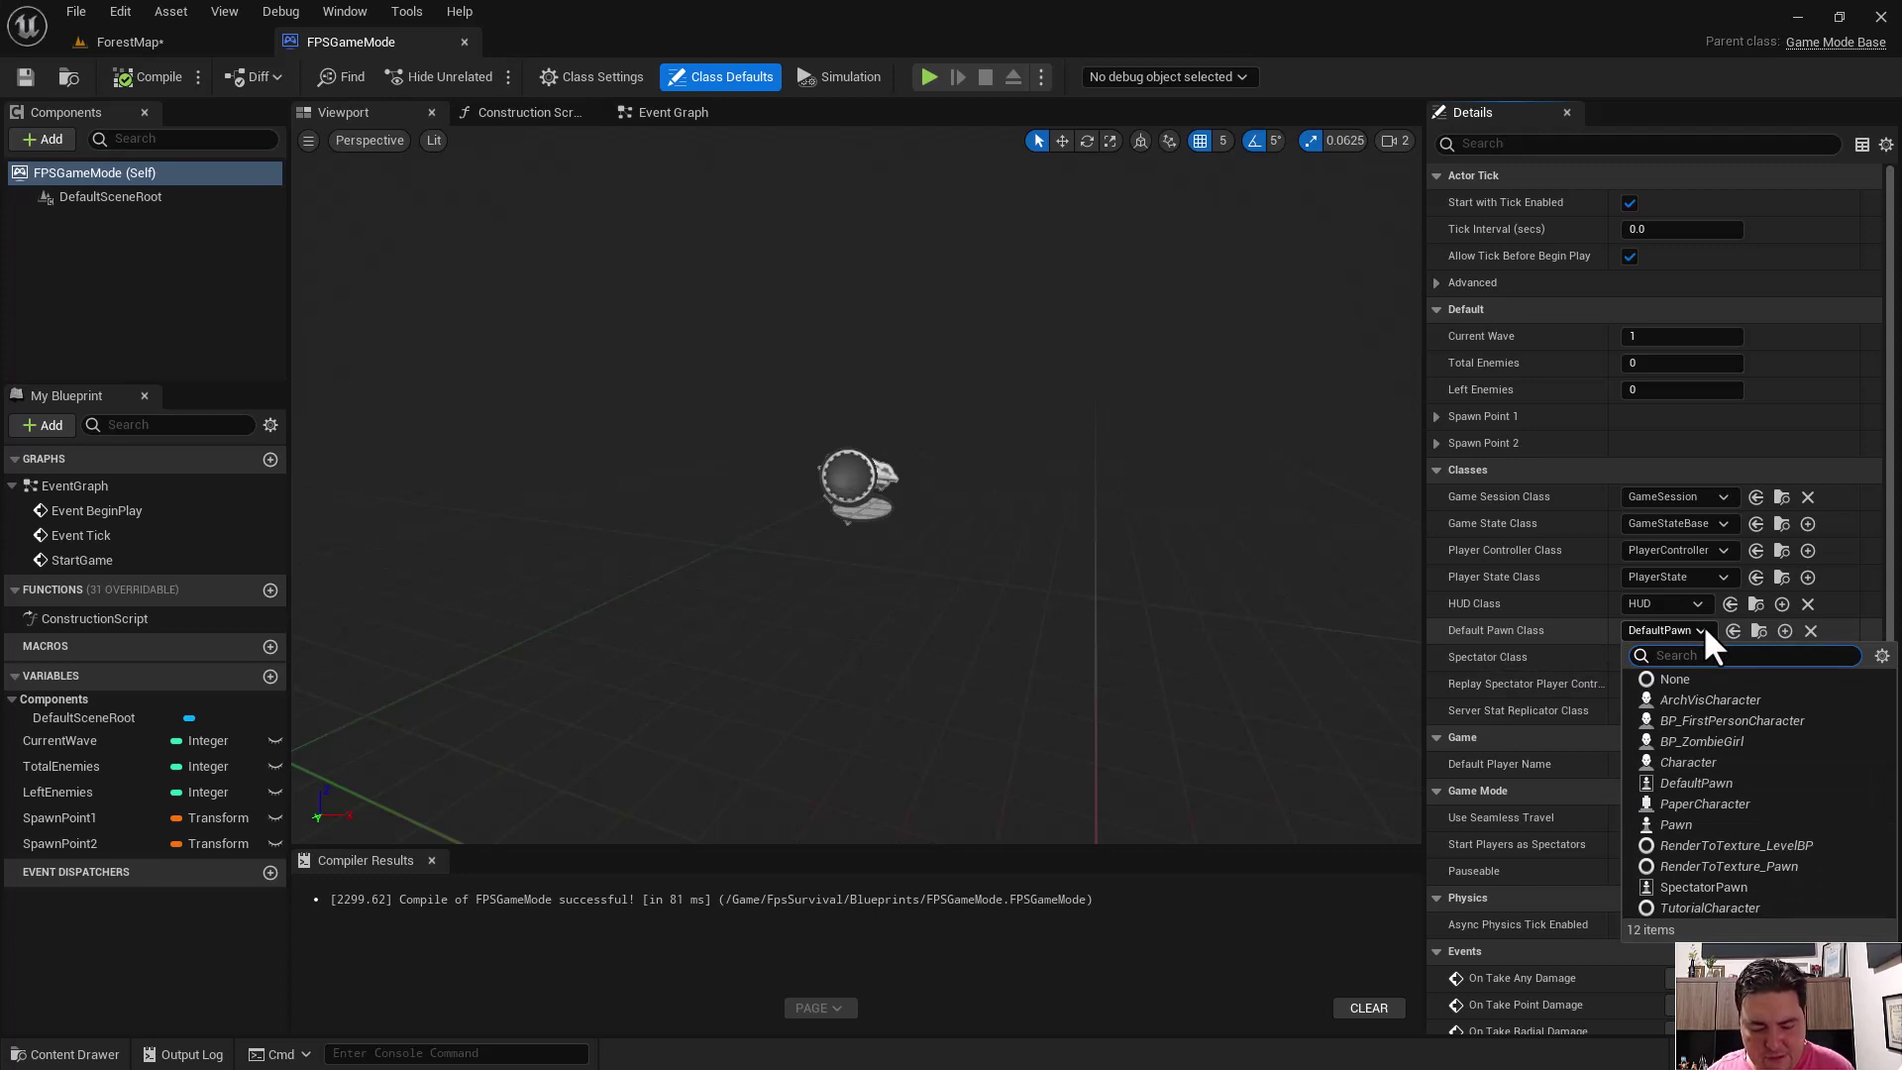
text(bp)
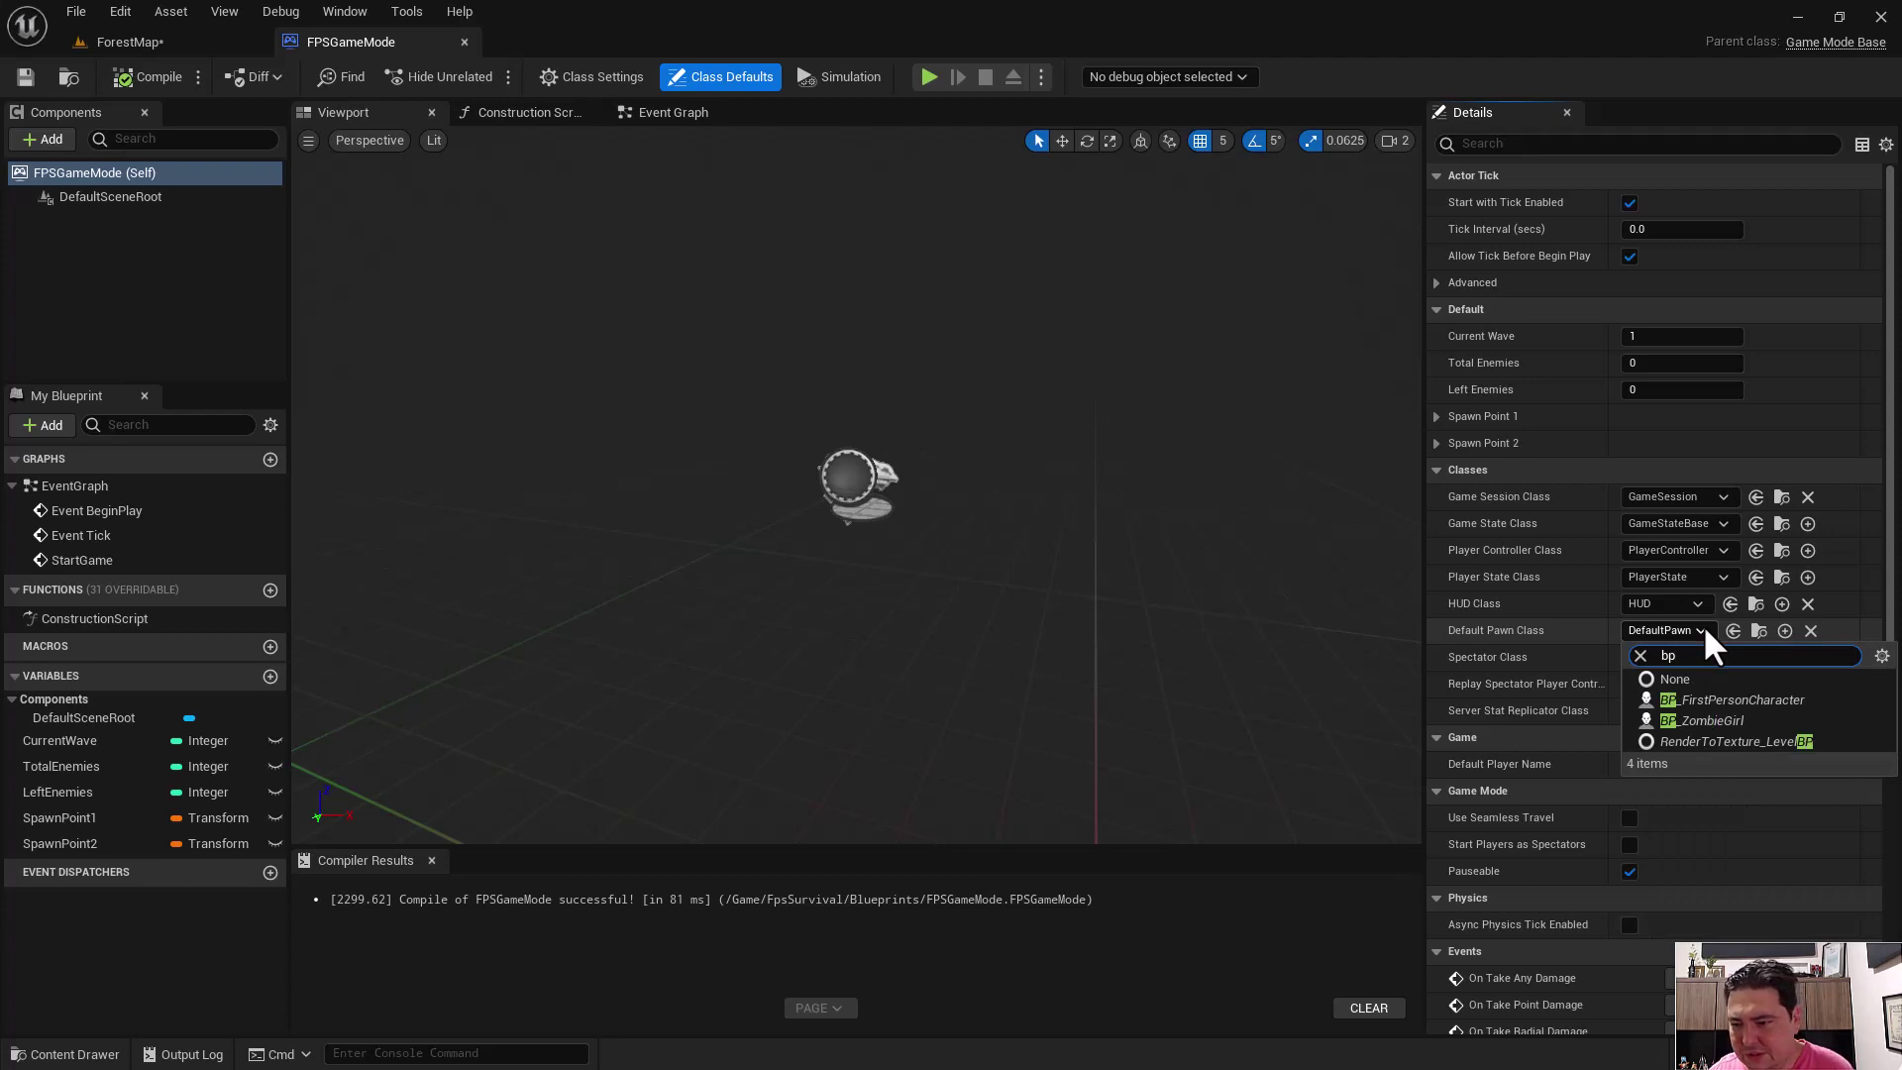
click(1710, 700)
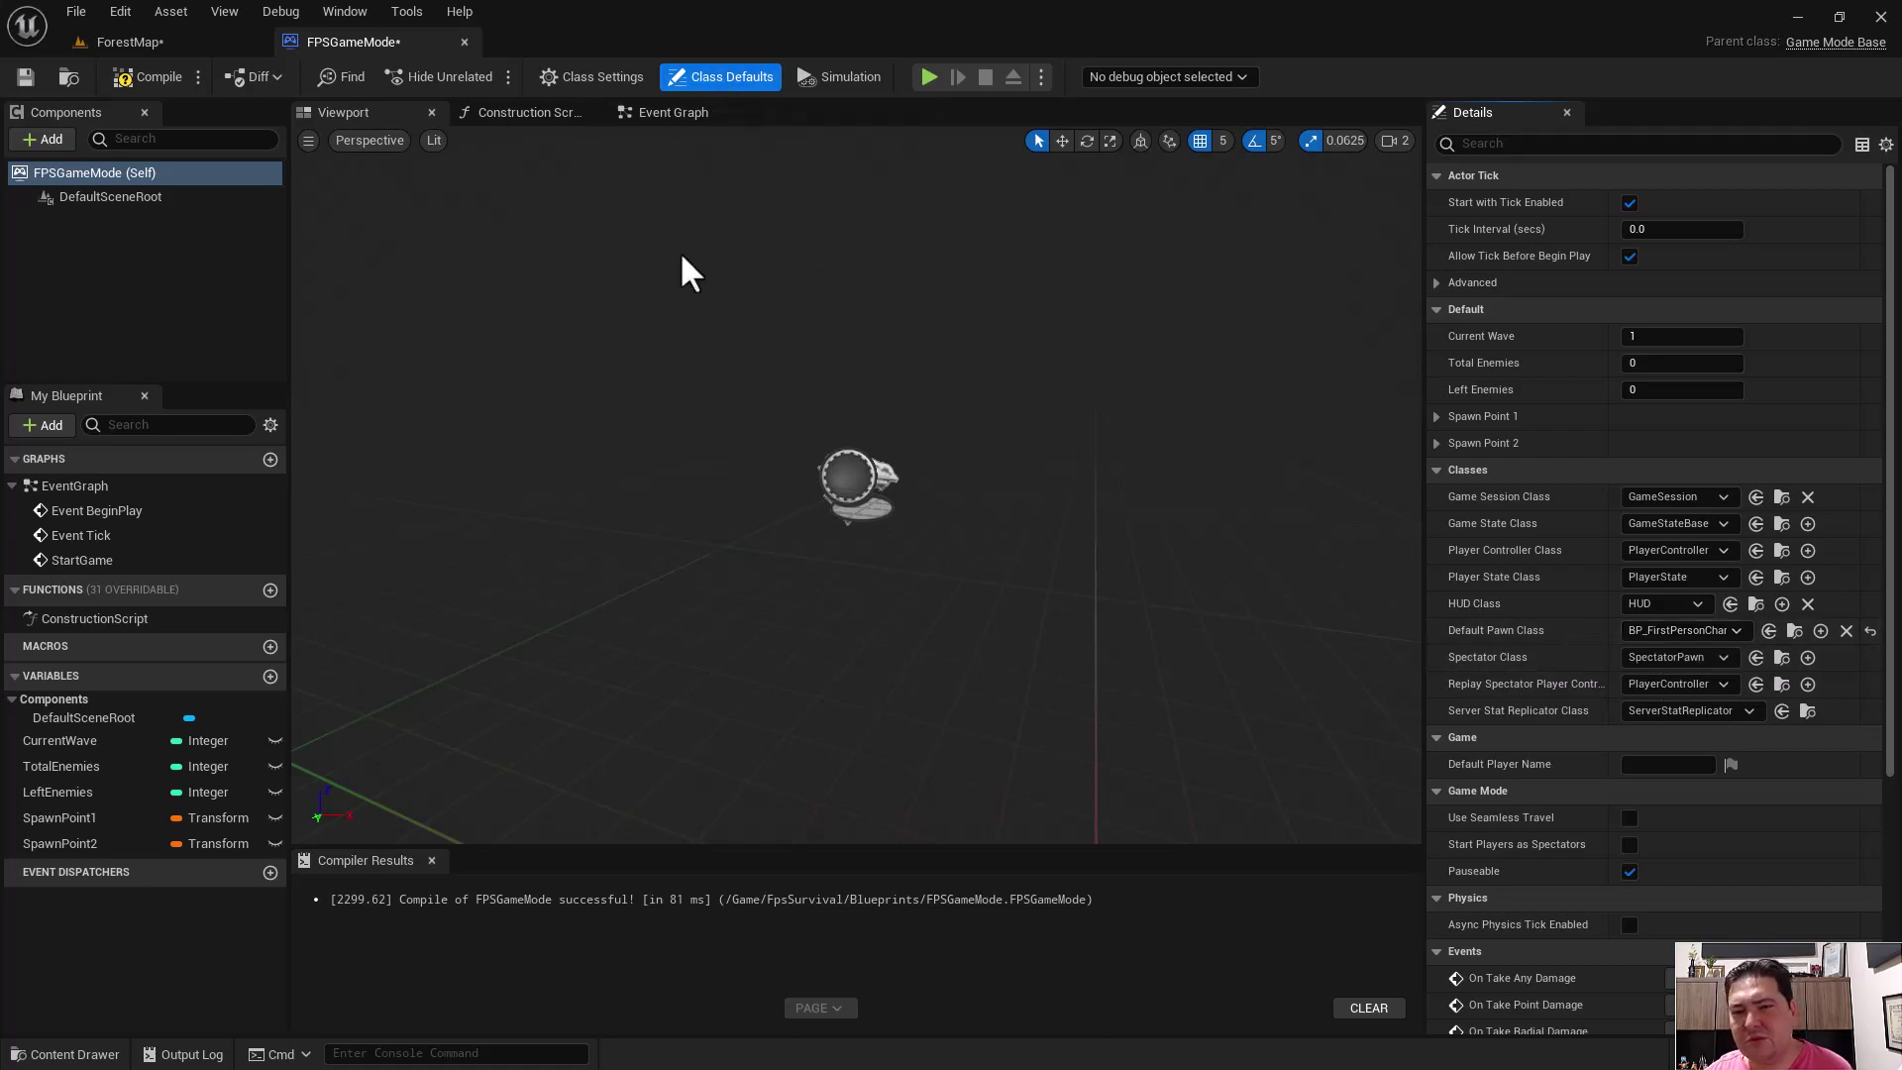
click(135, 35)
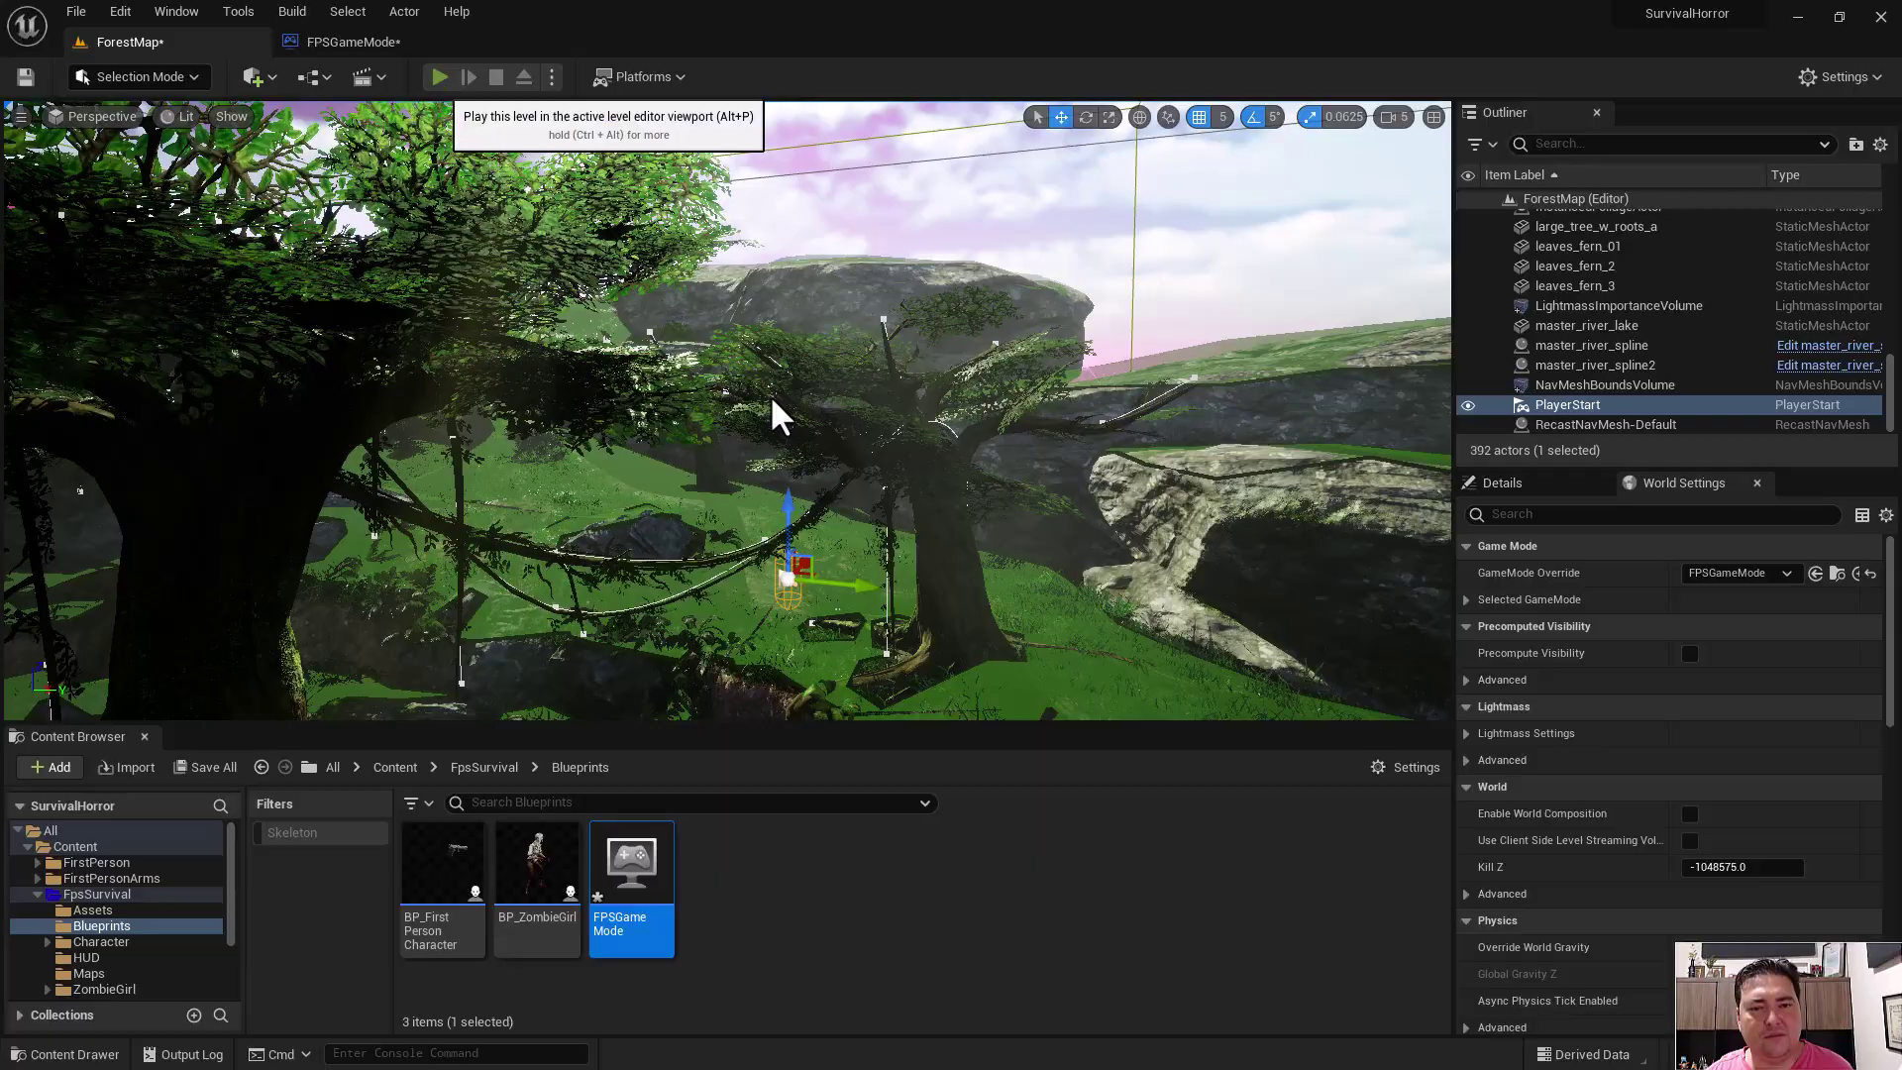
- Start playtesting the forest map and walk forward along the path toward the zombies
key(alt+p)
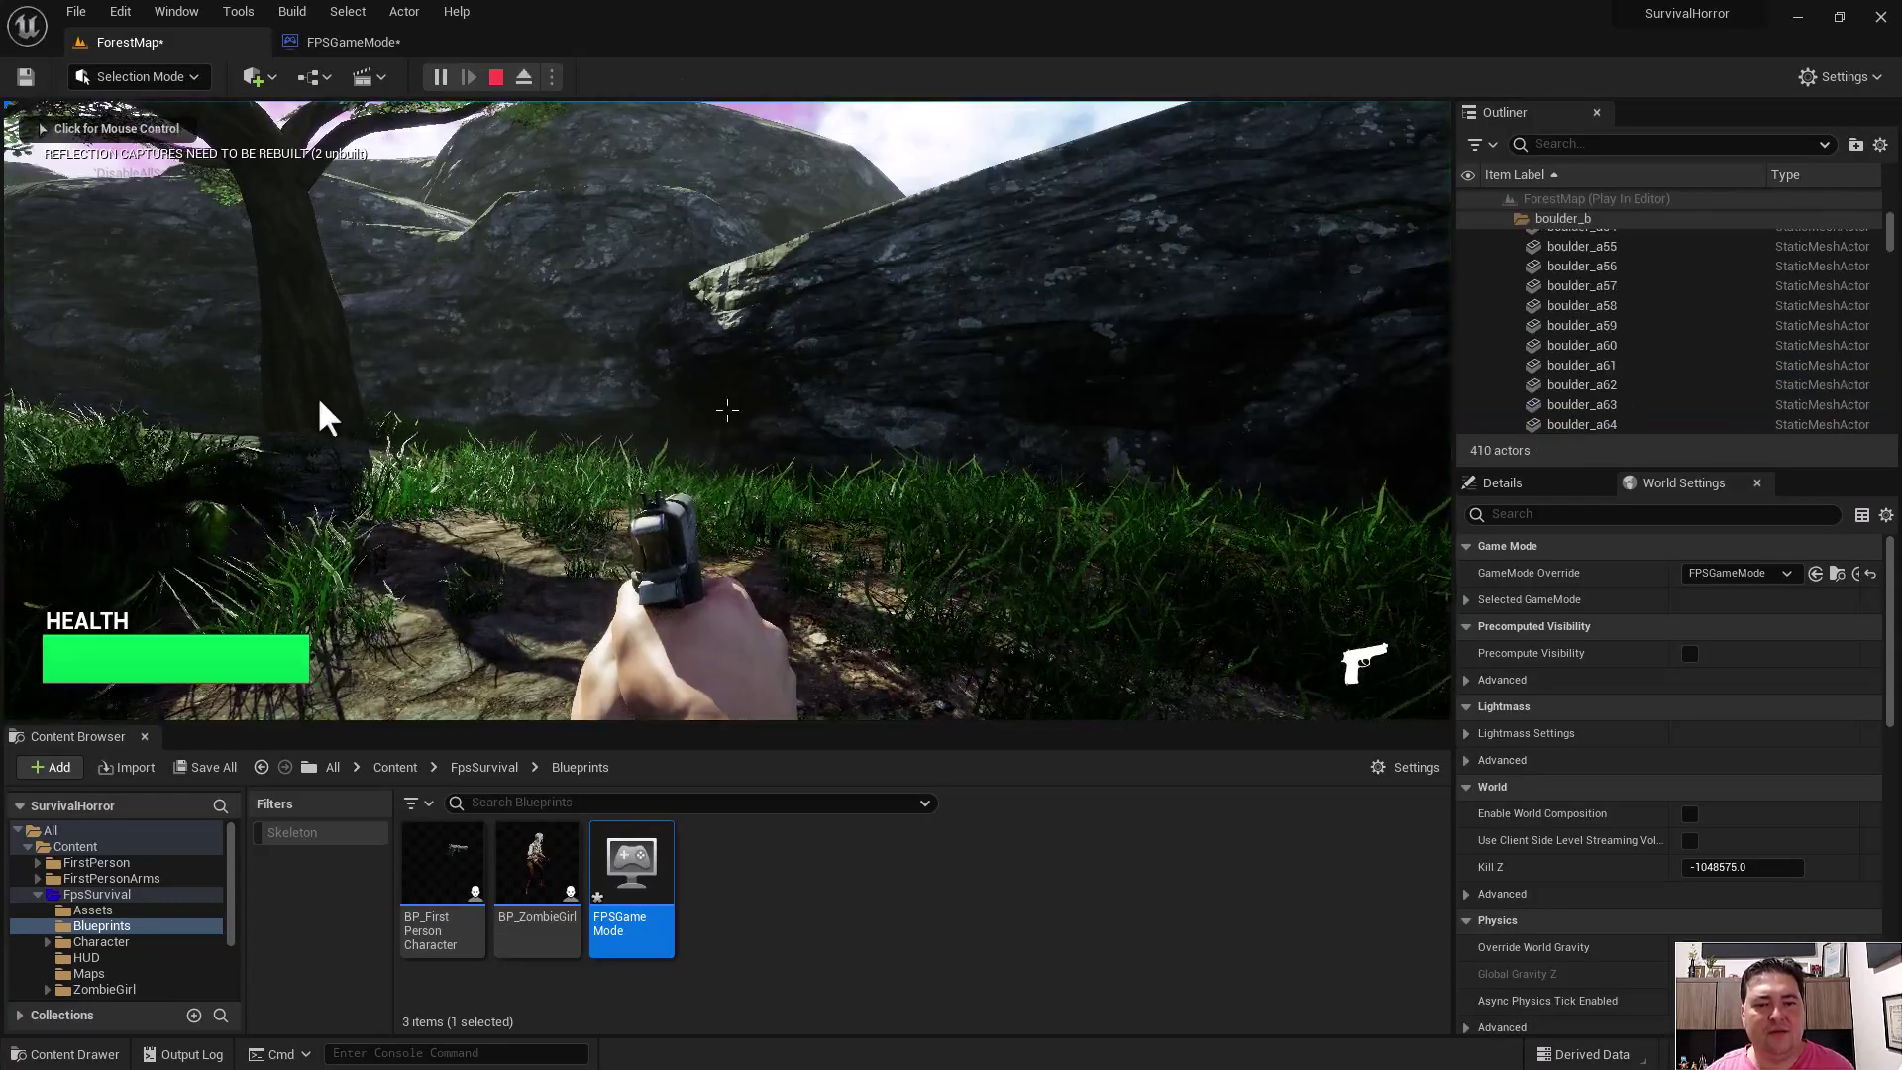
click(318, 412)
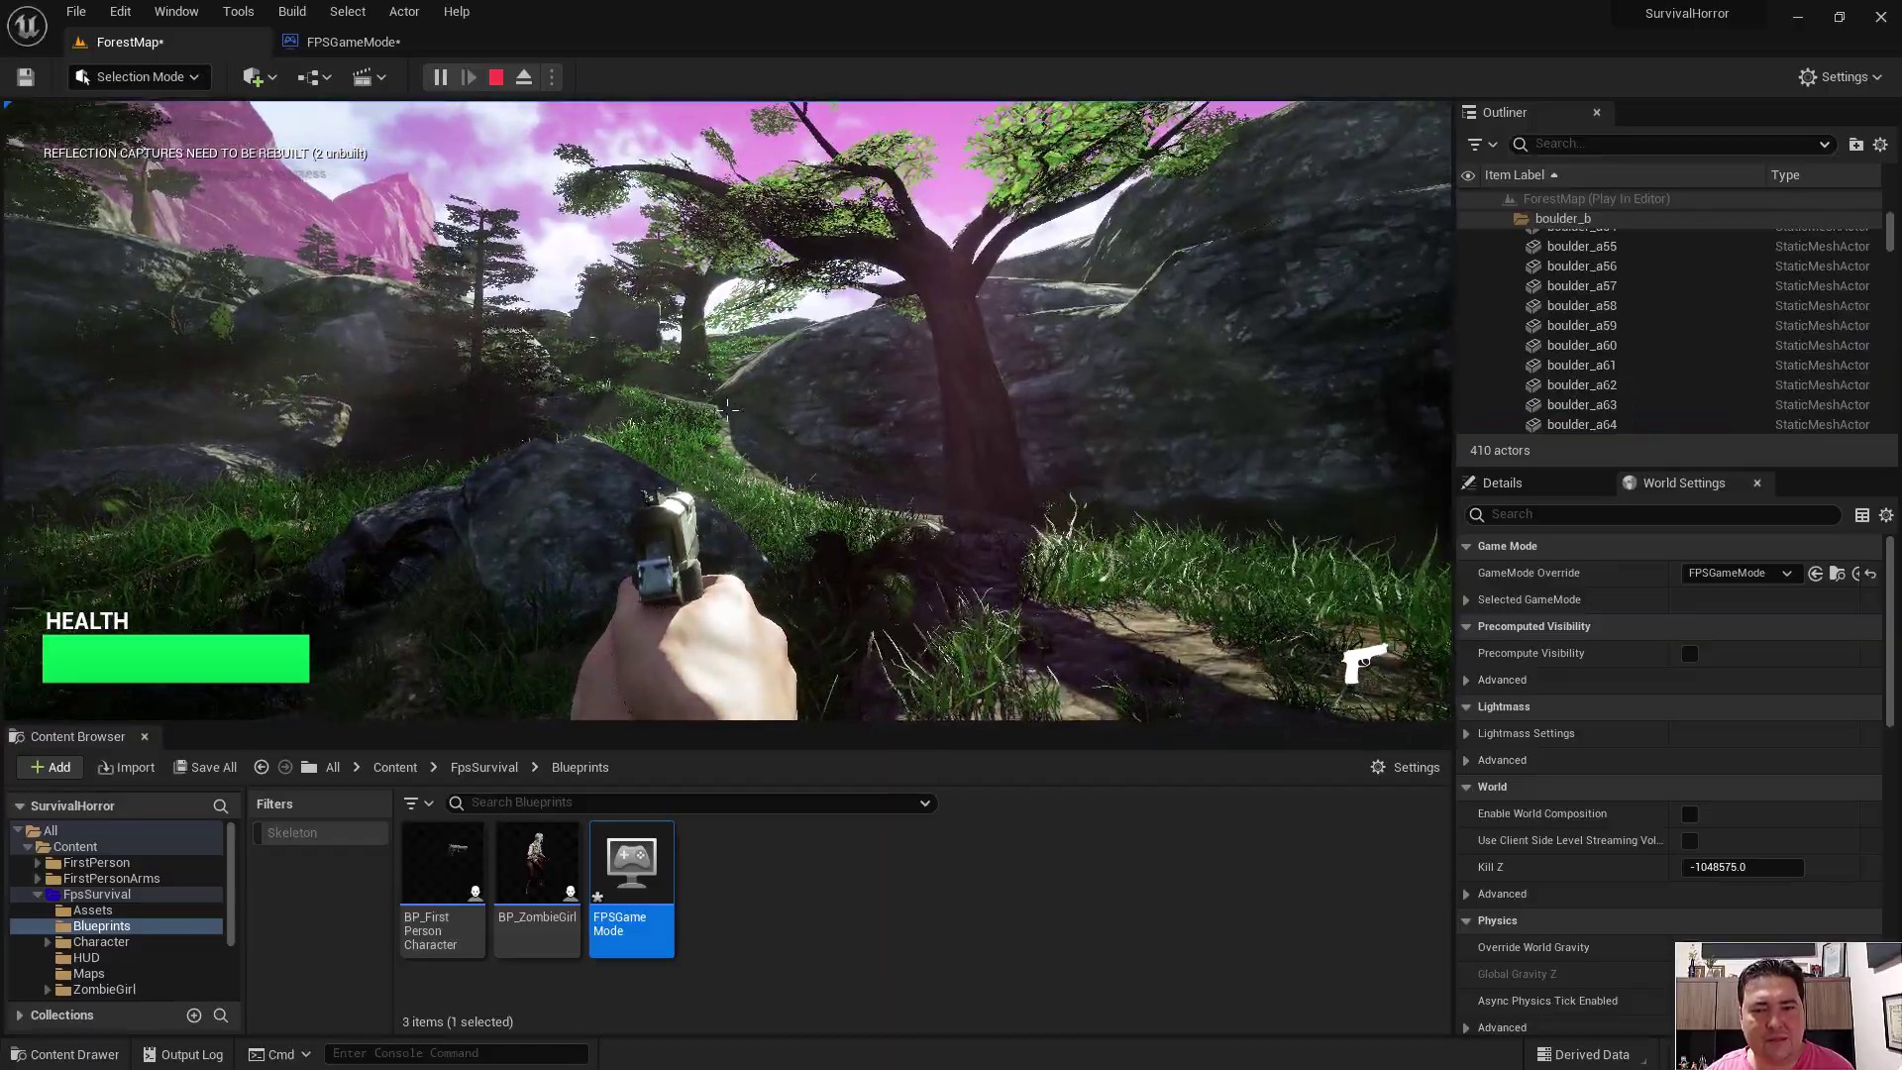
key(w)
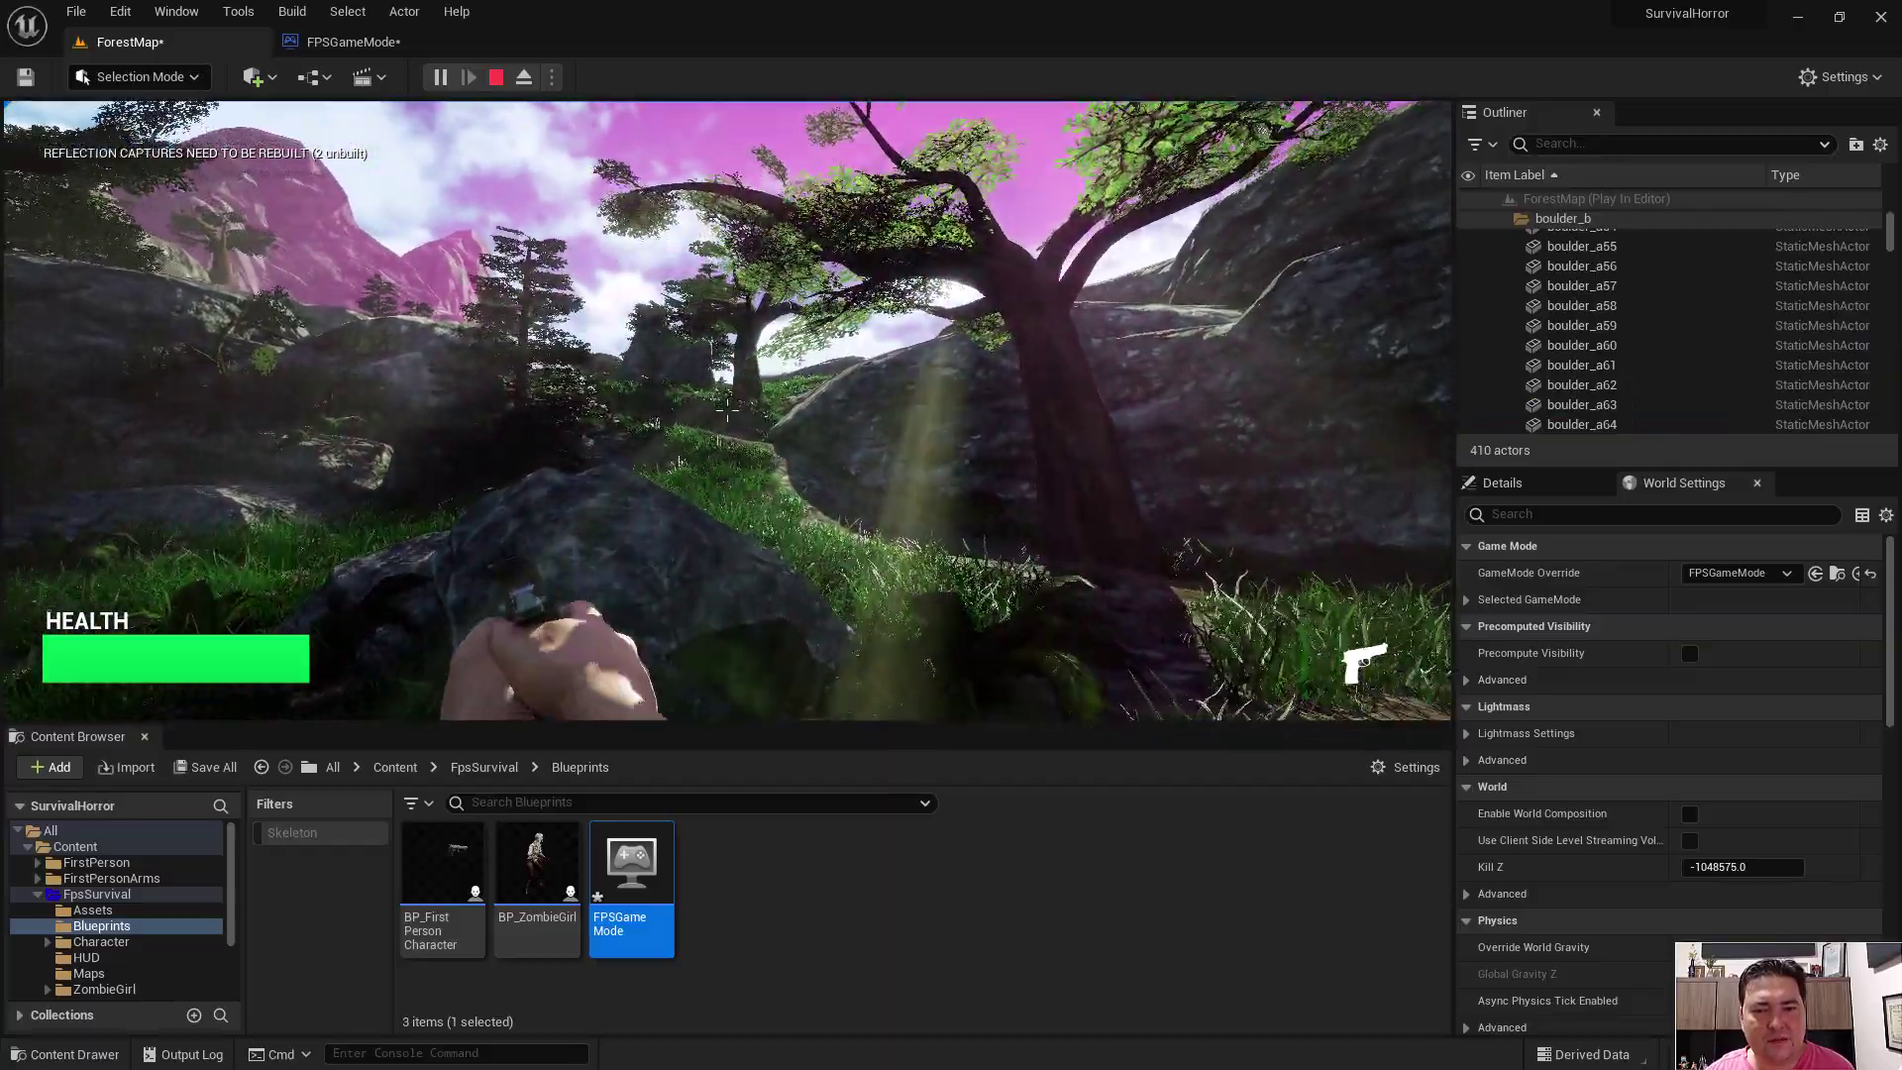
key(w)
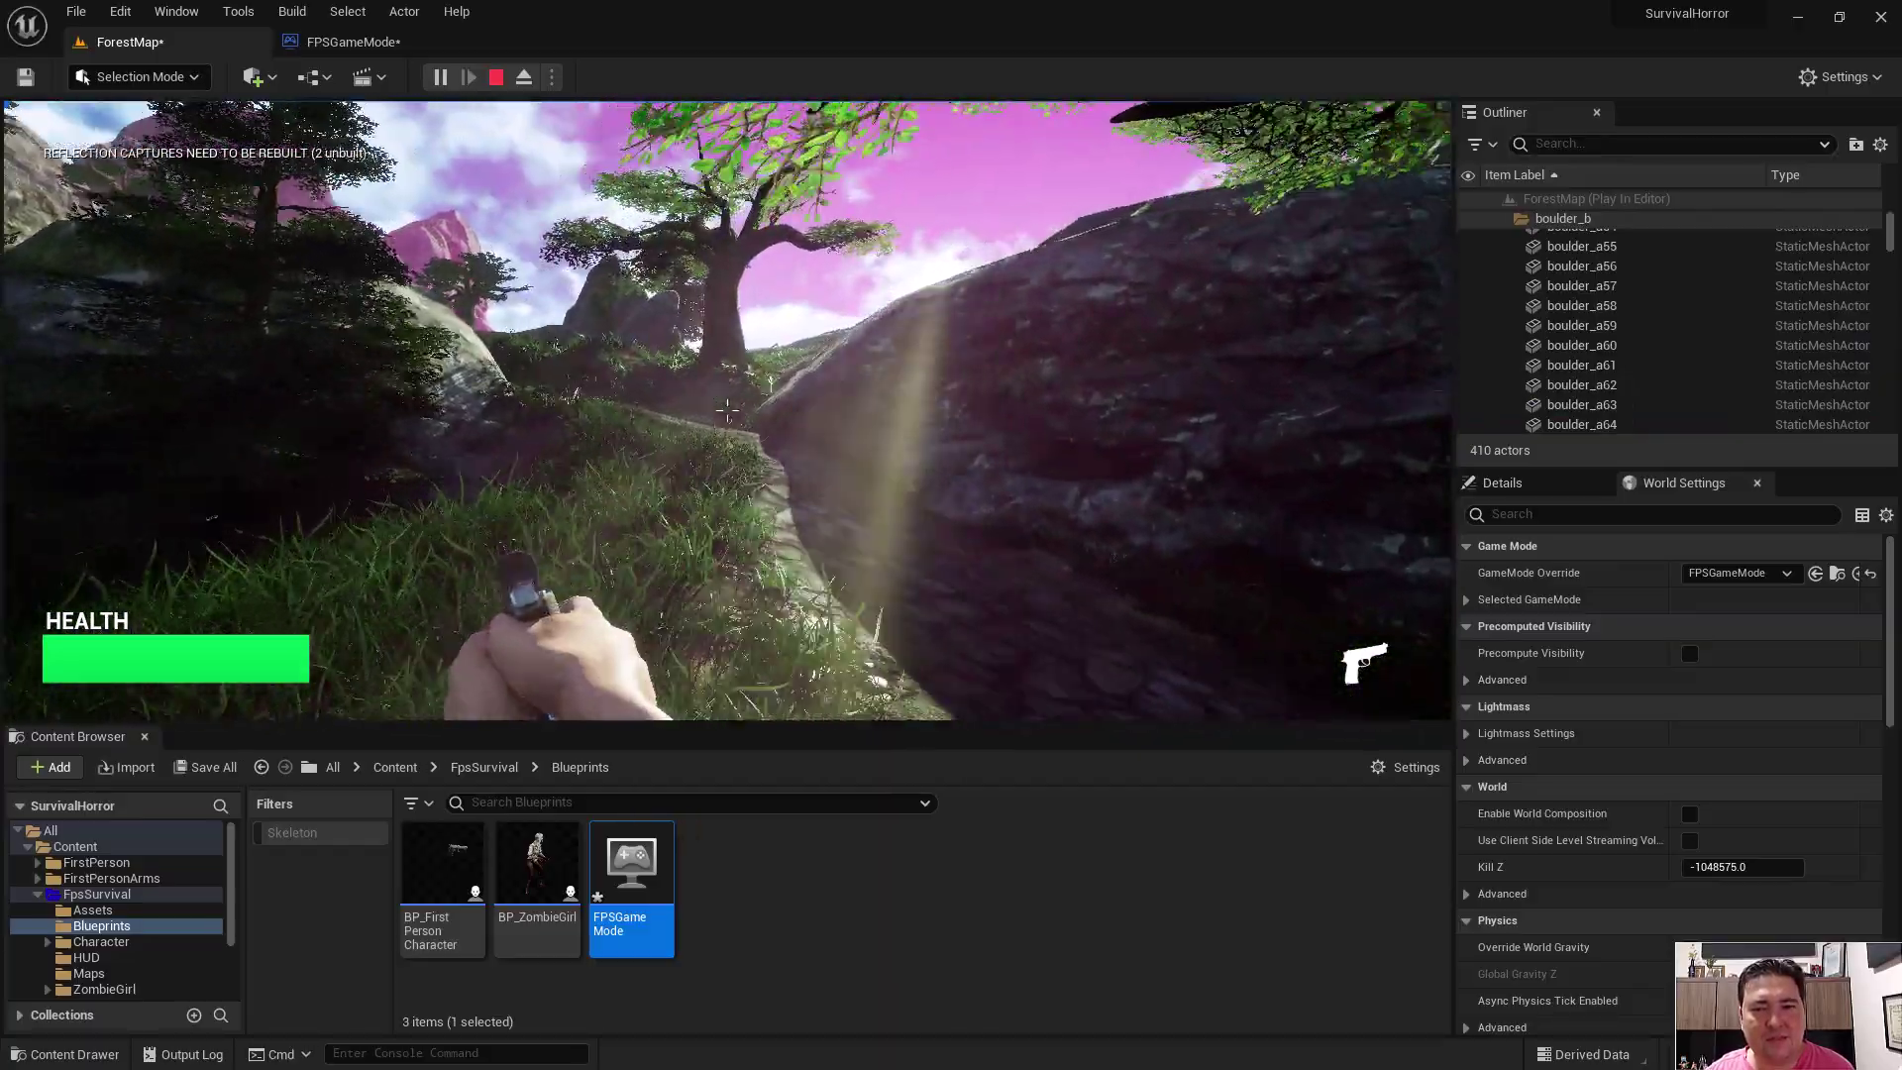
key(w)
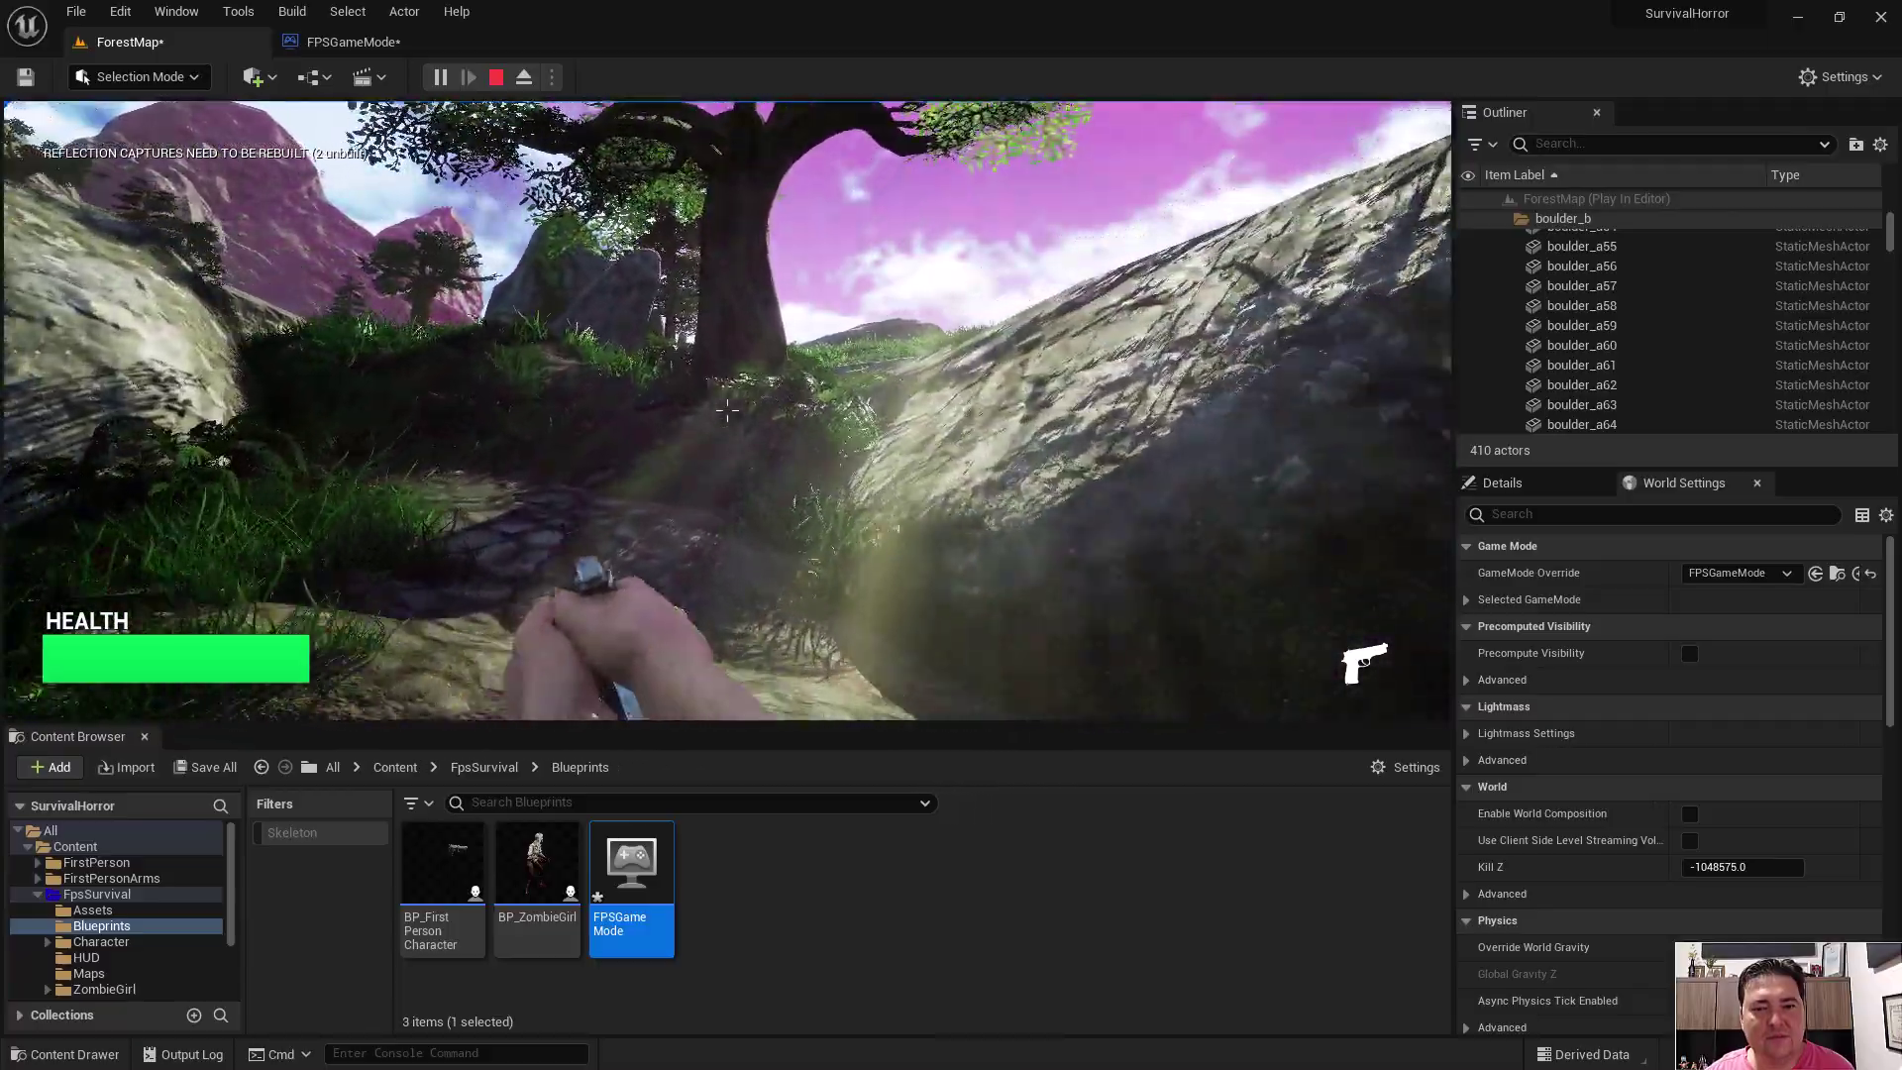
key(w)
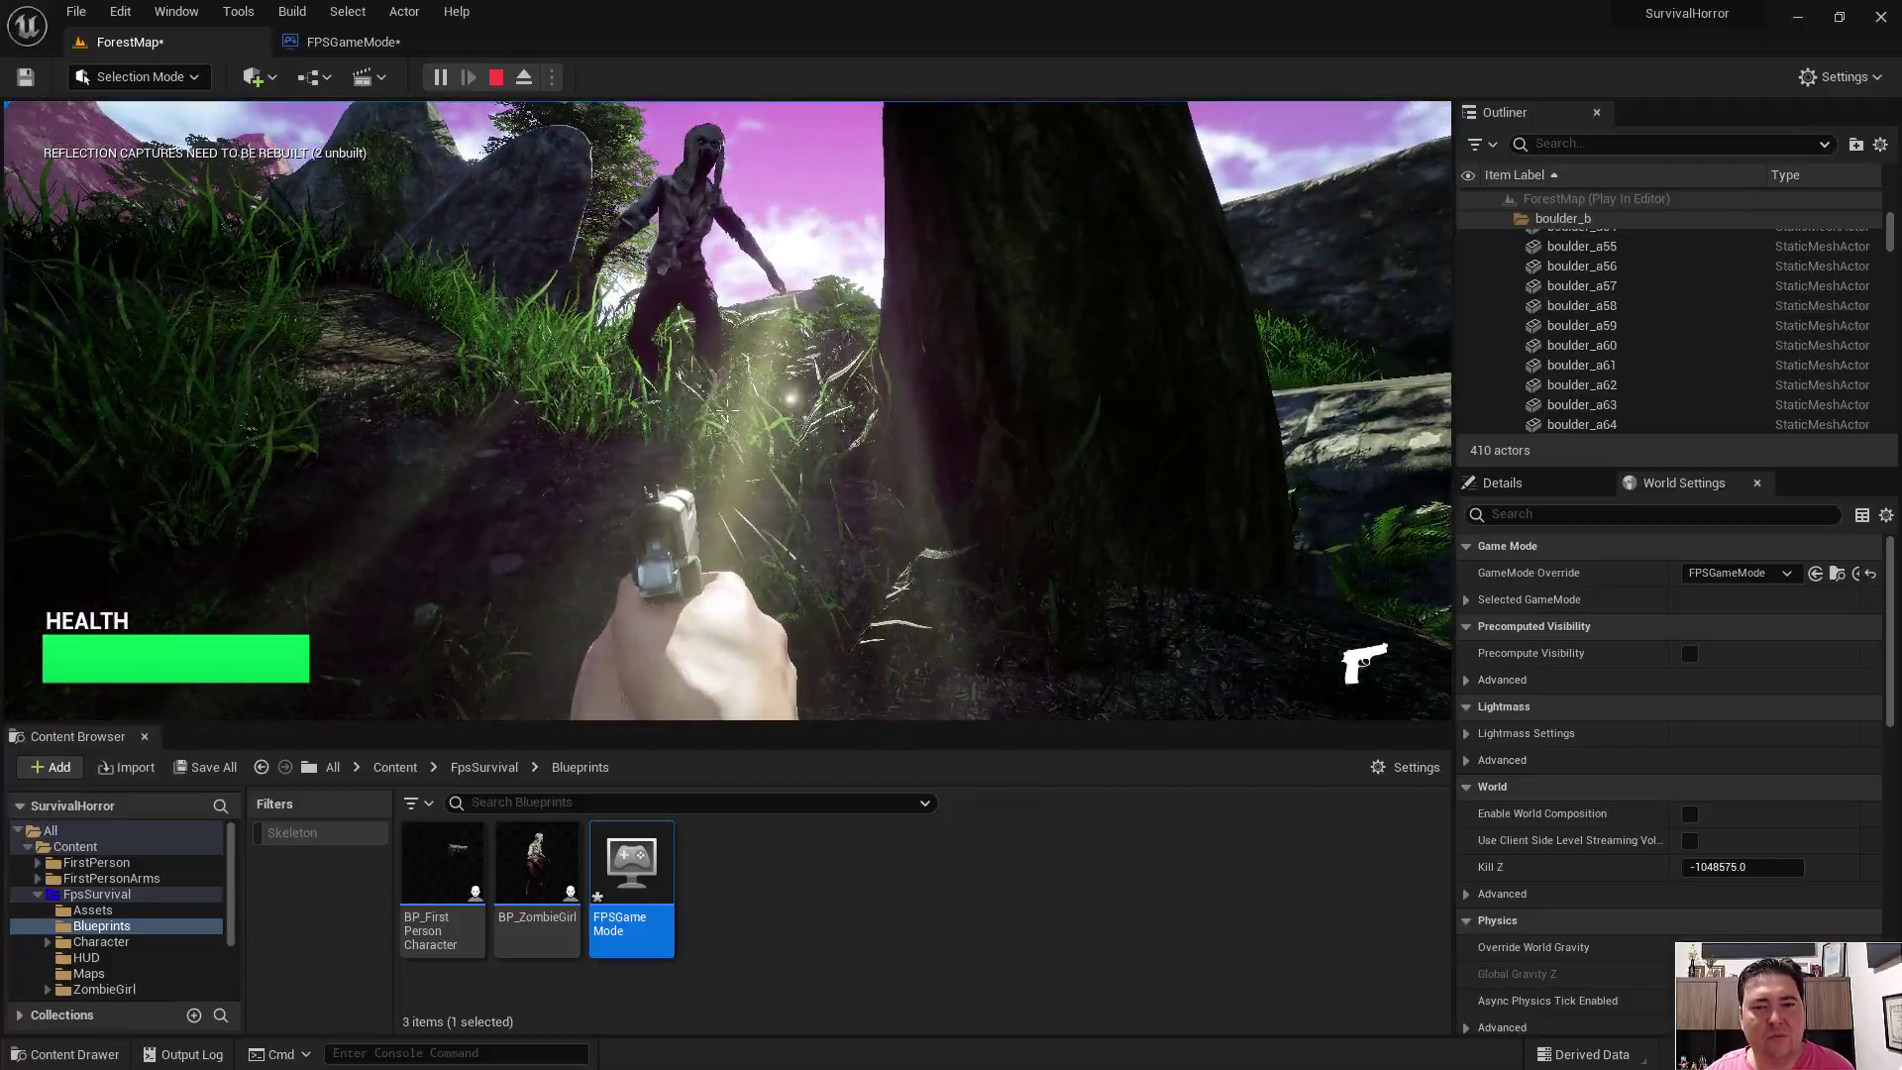
key(w)
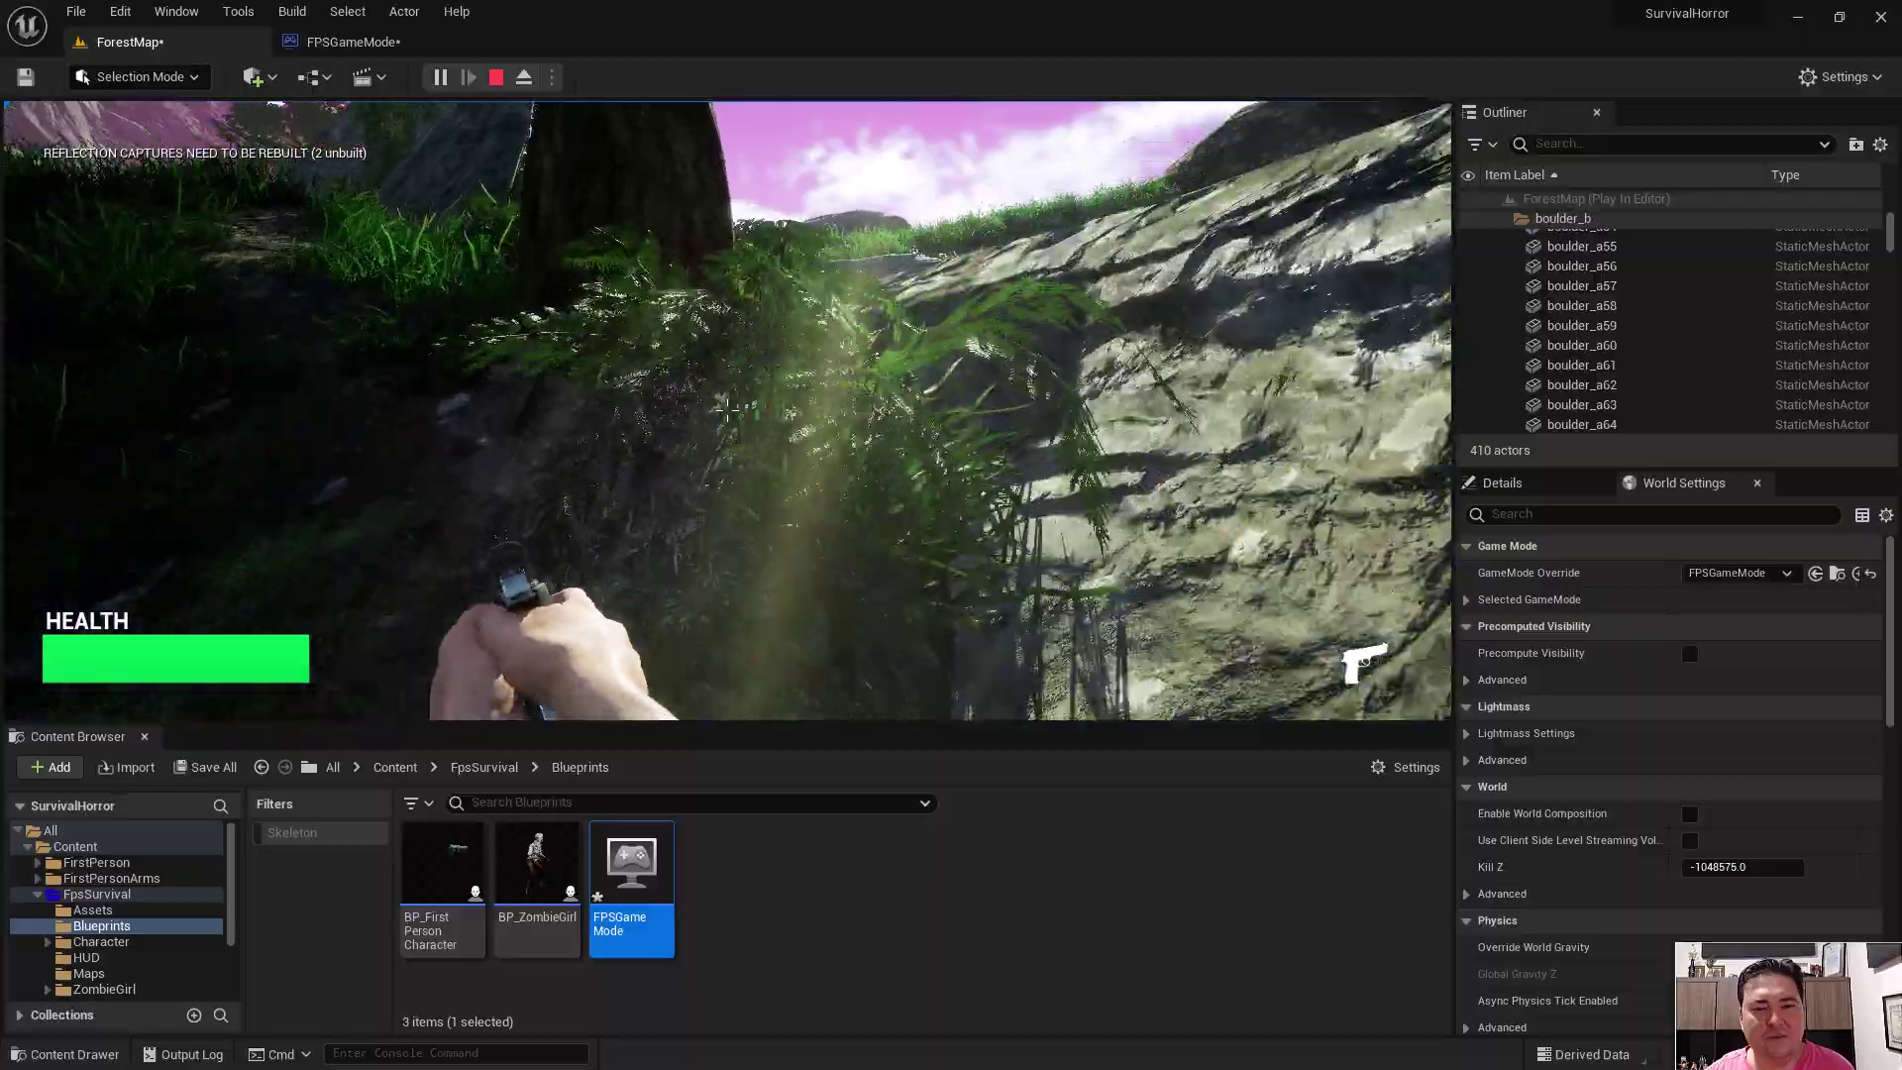
key(w)
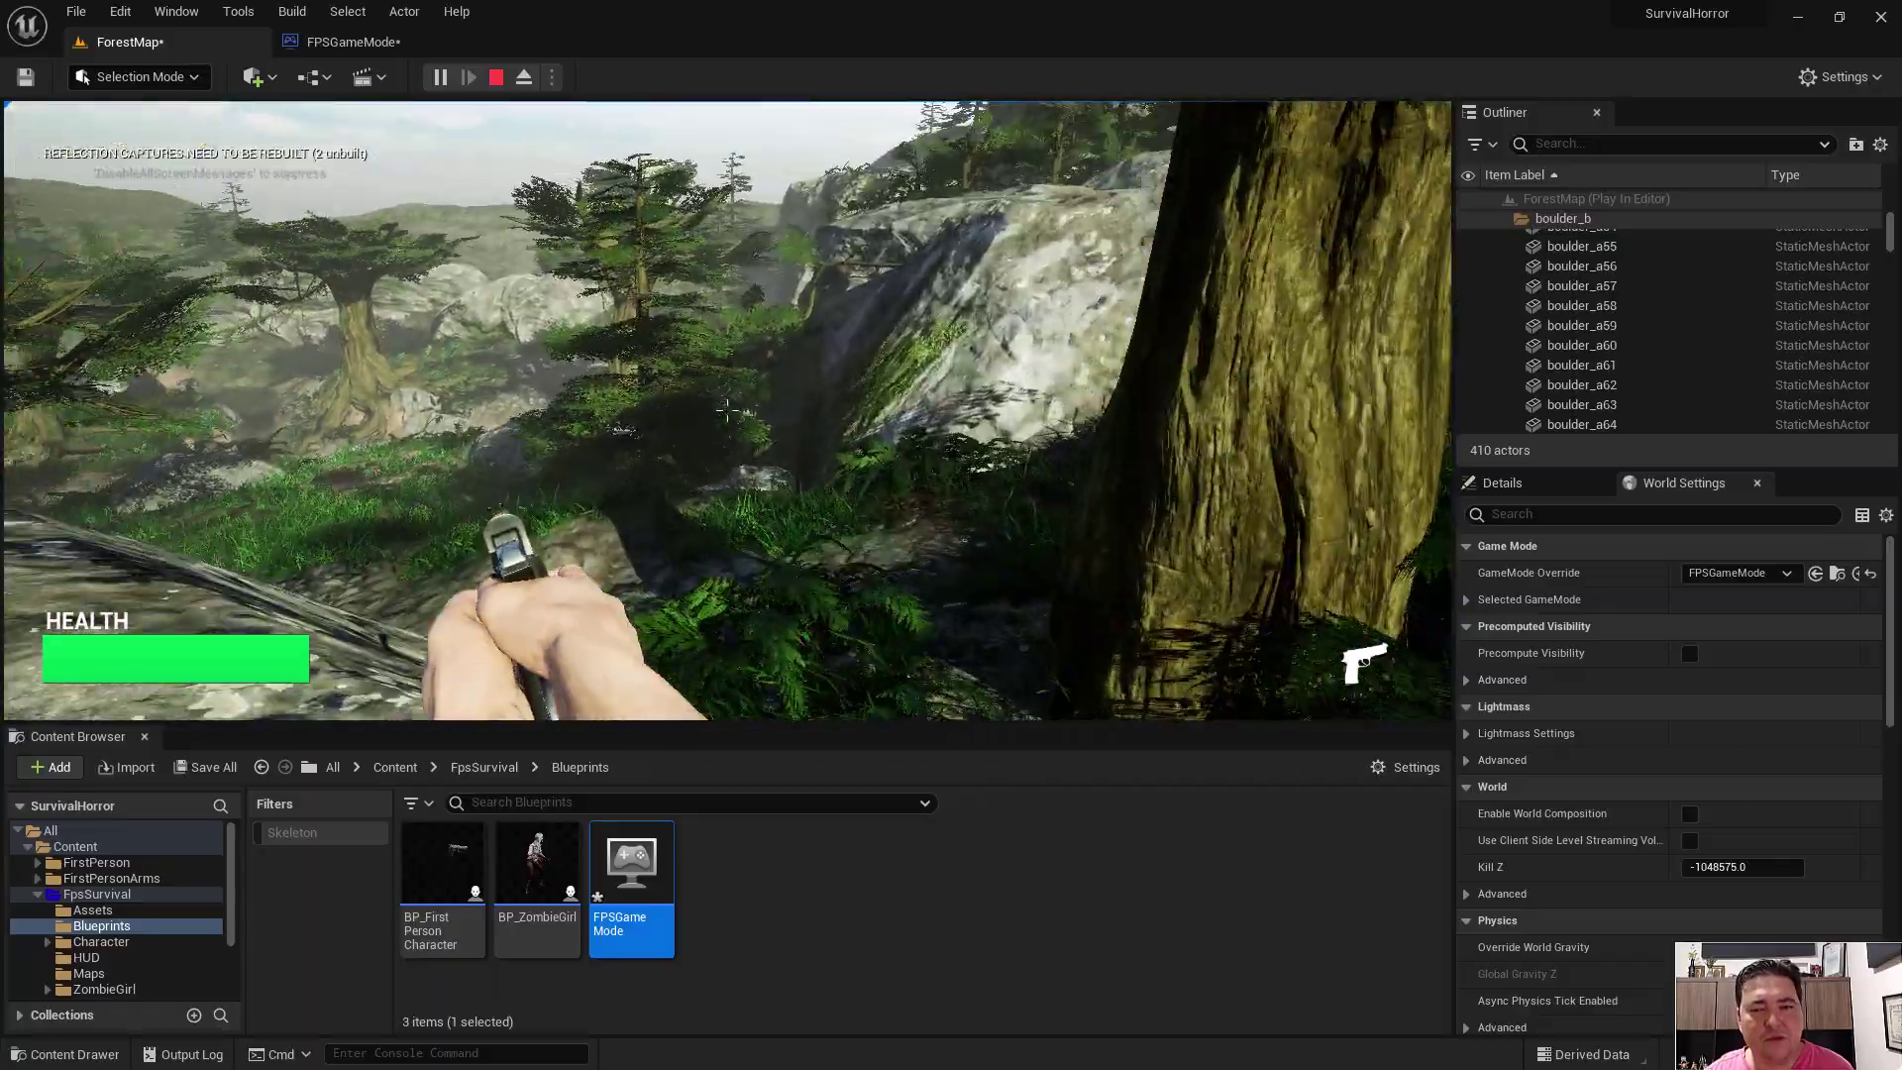
key(w)
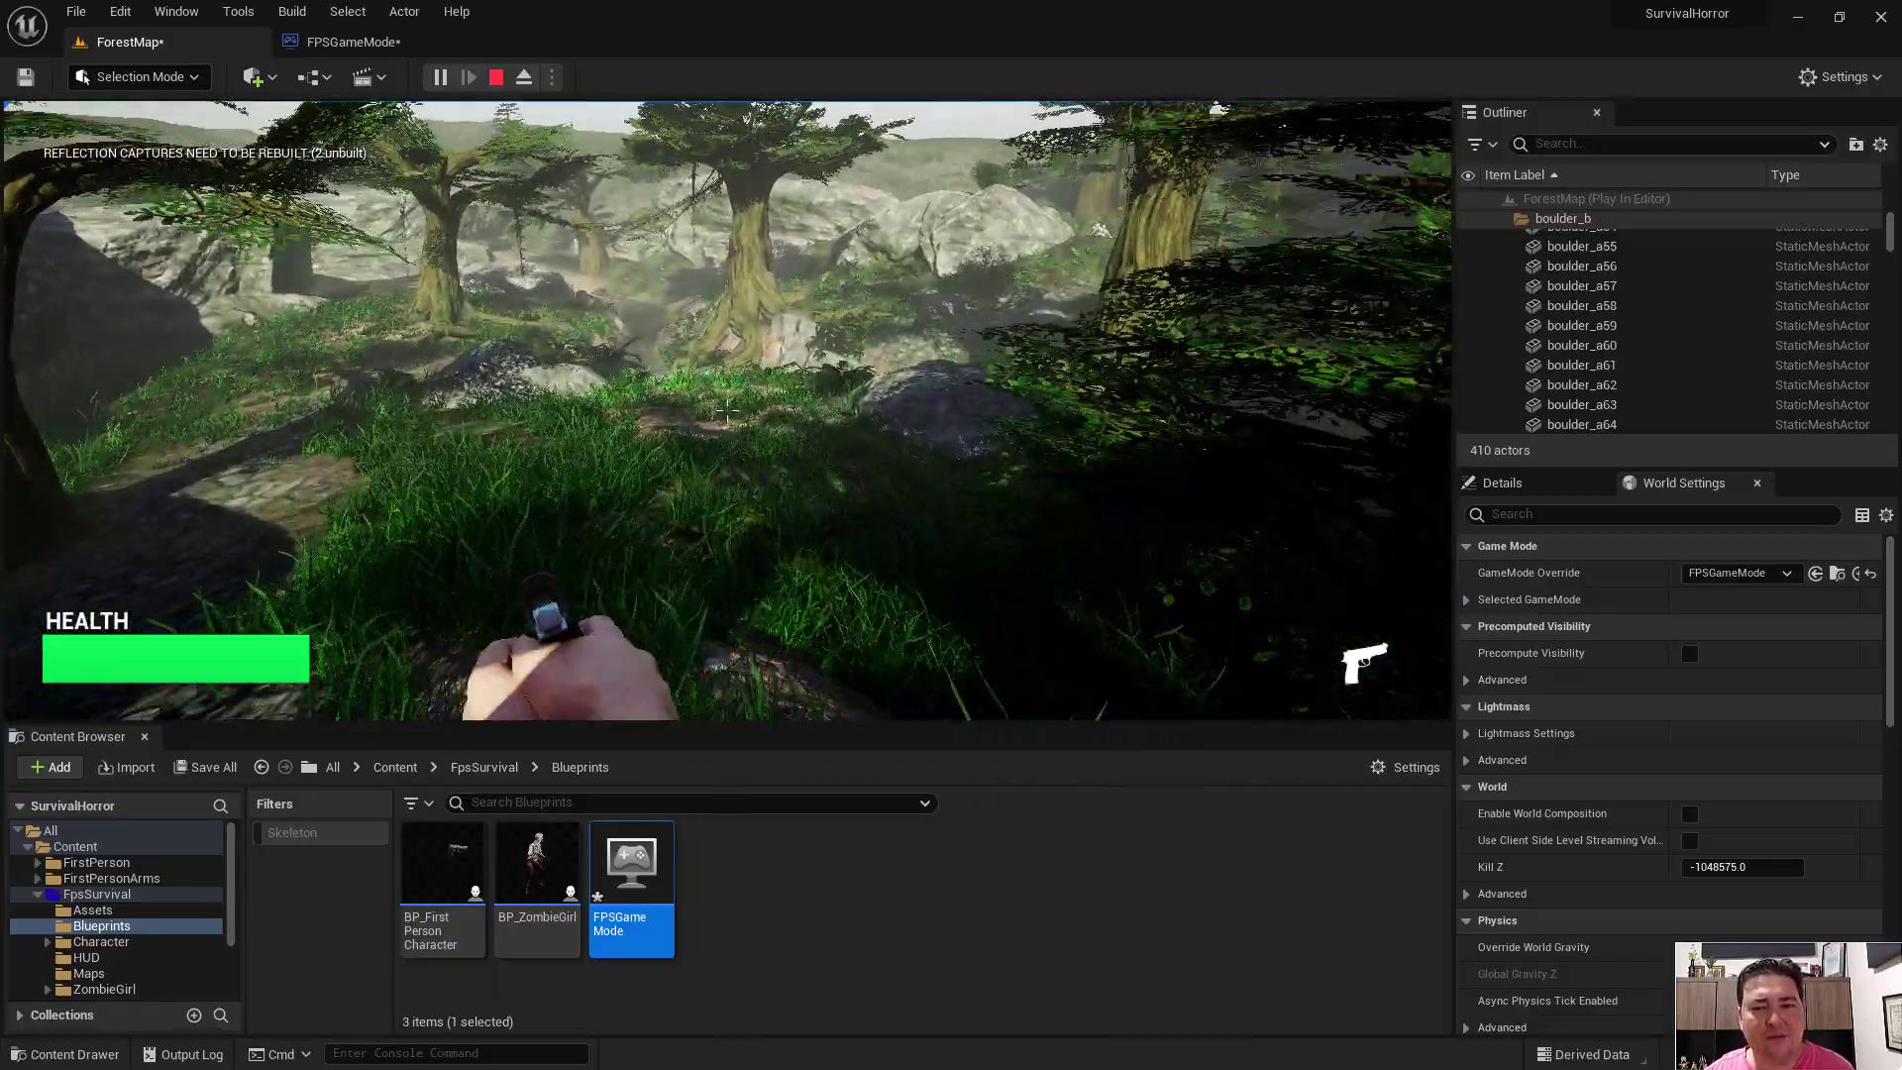
key(w)
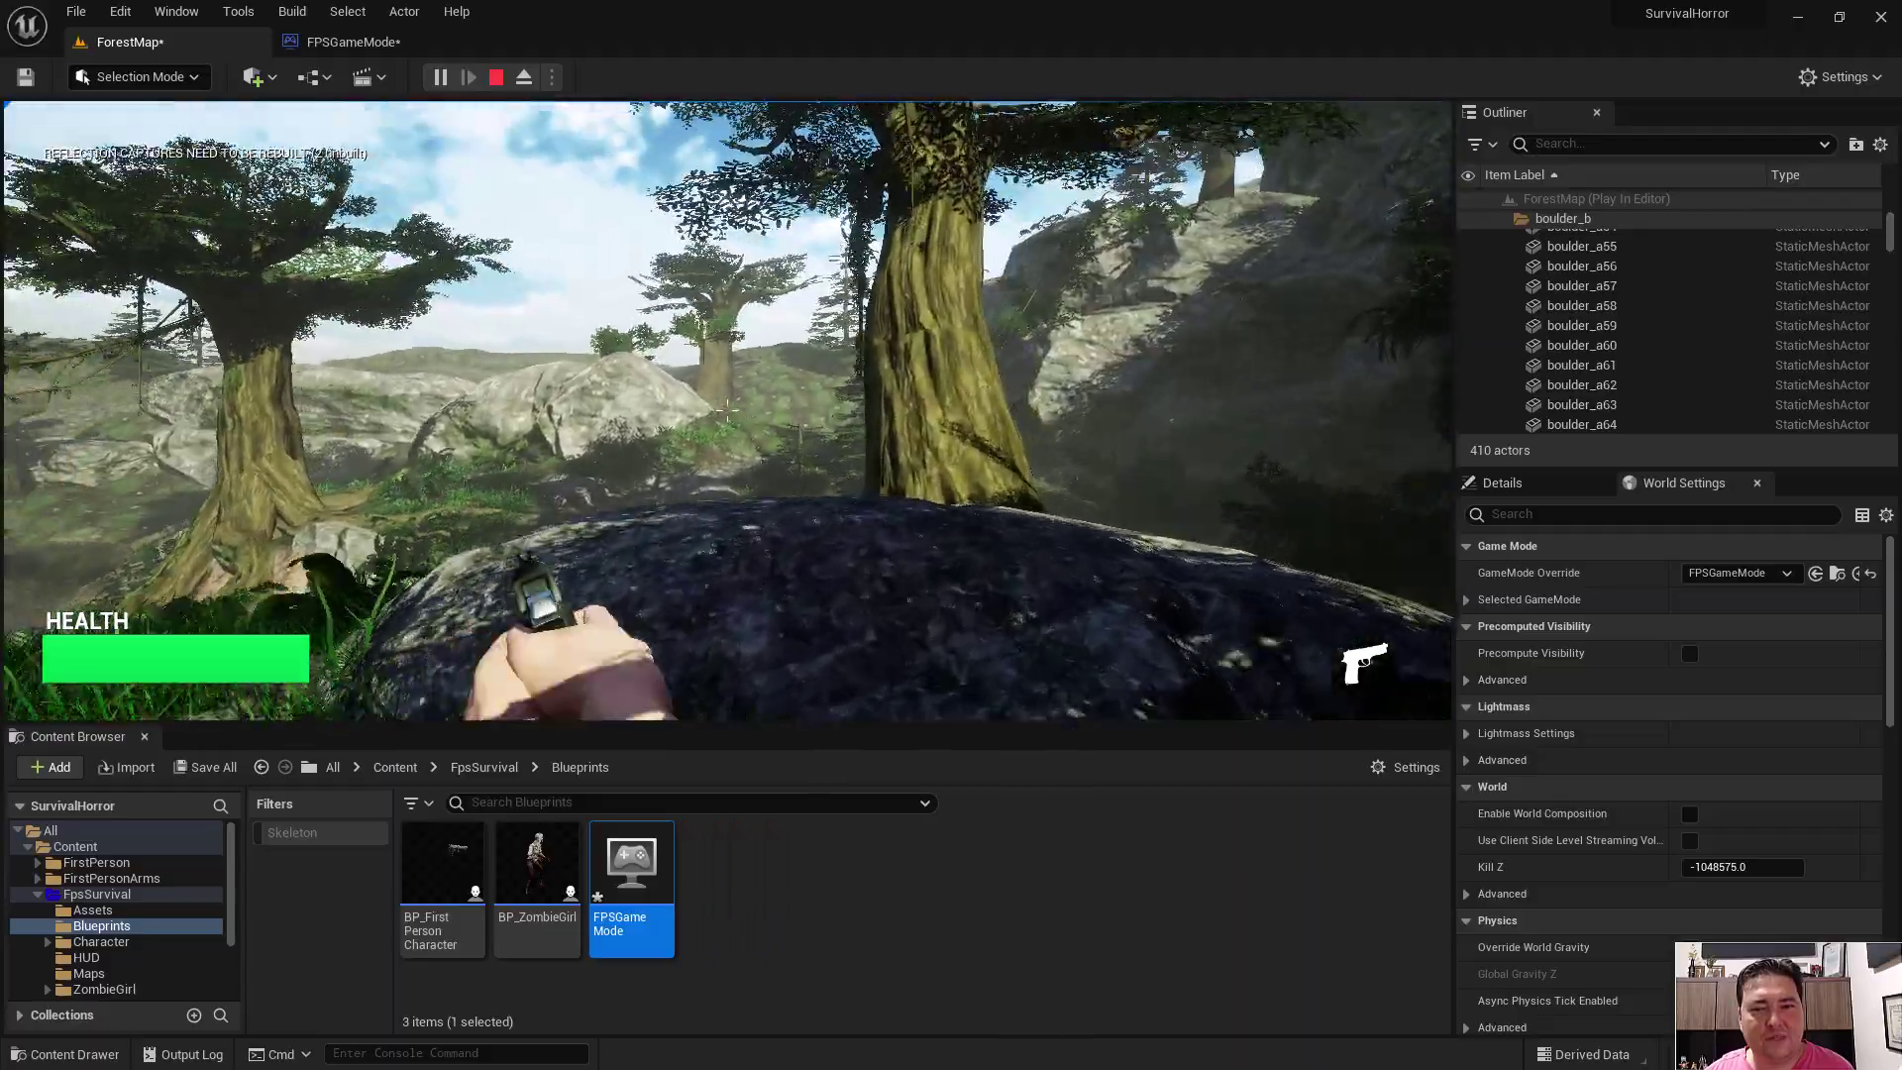
key(w)
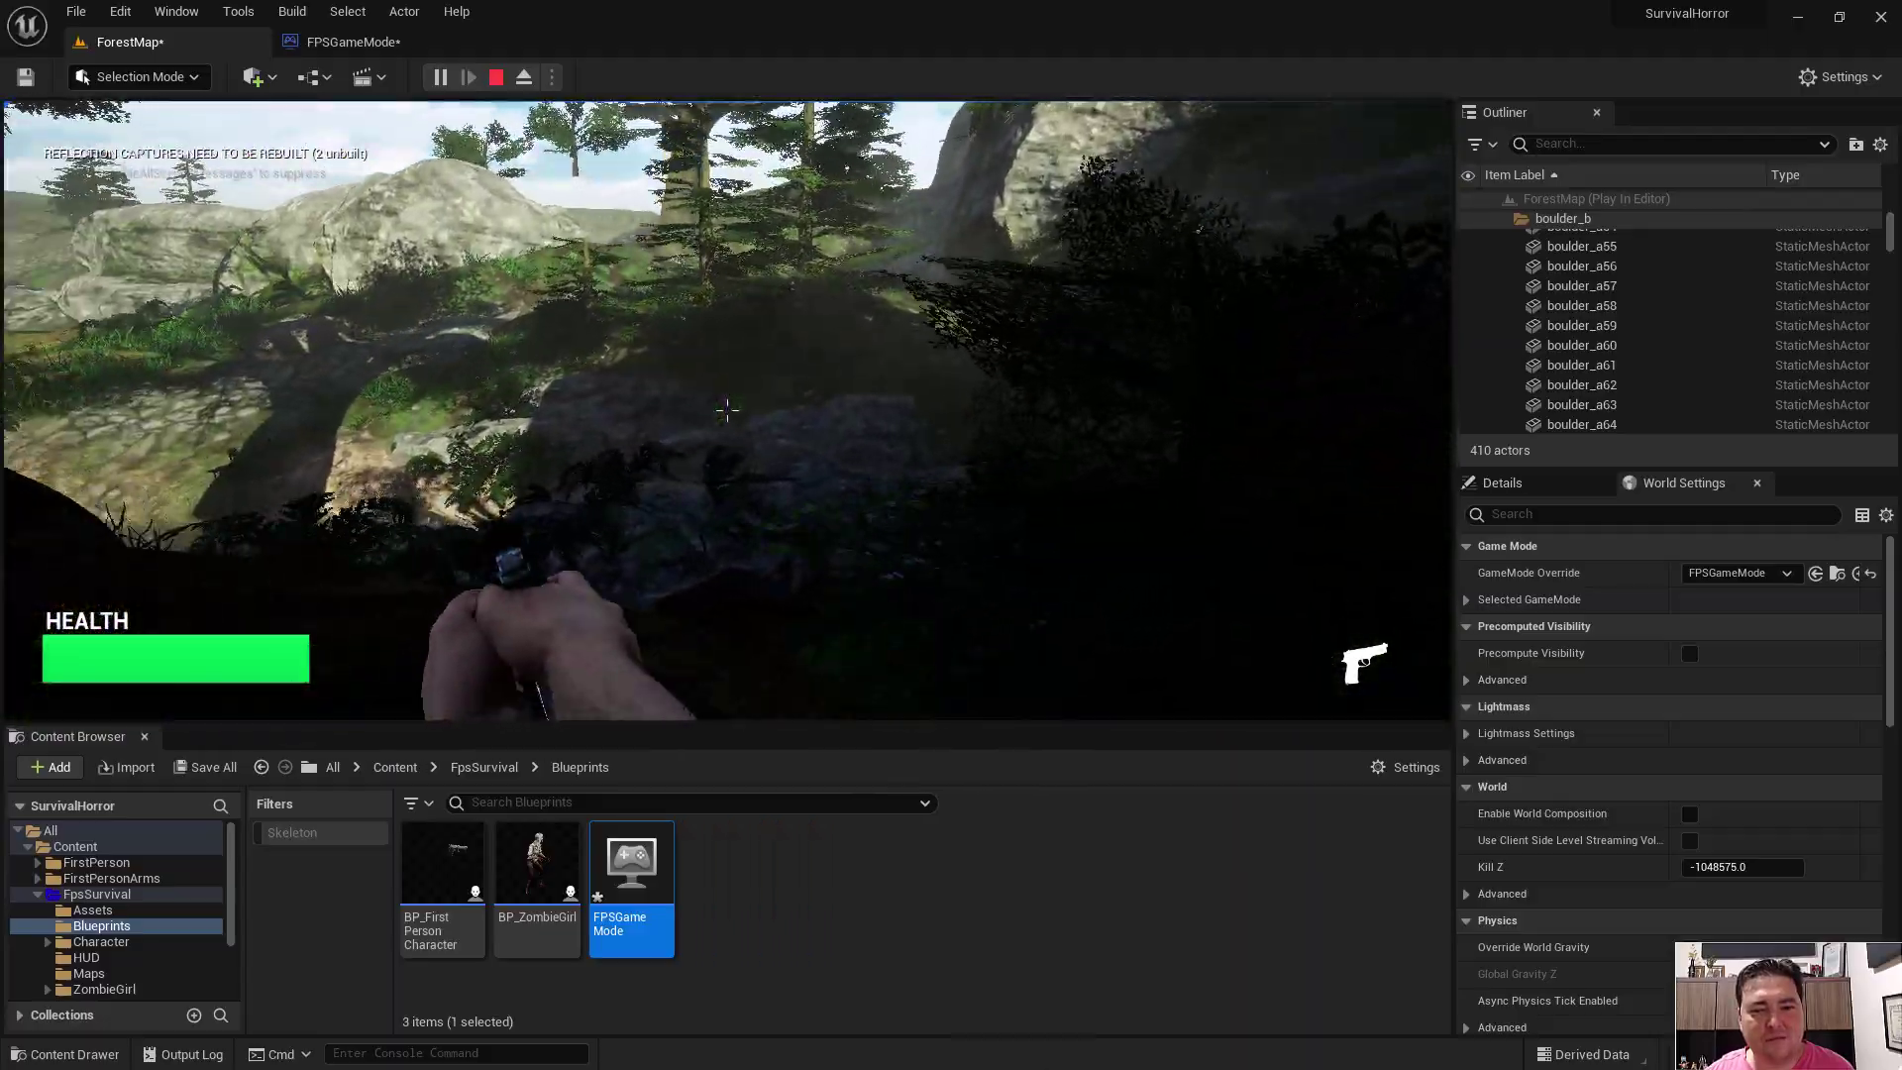
key(w)
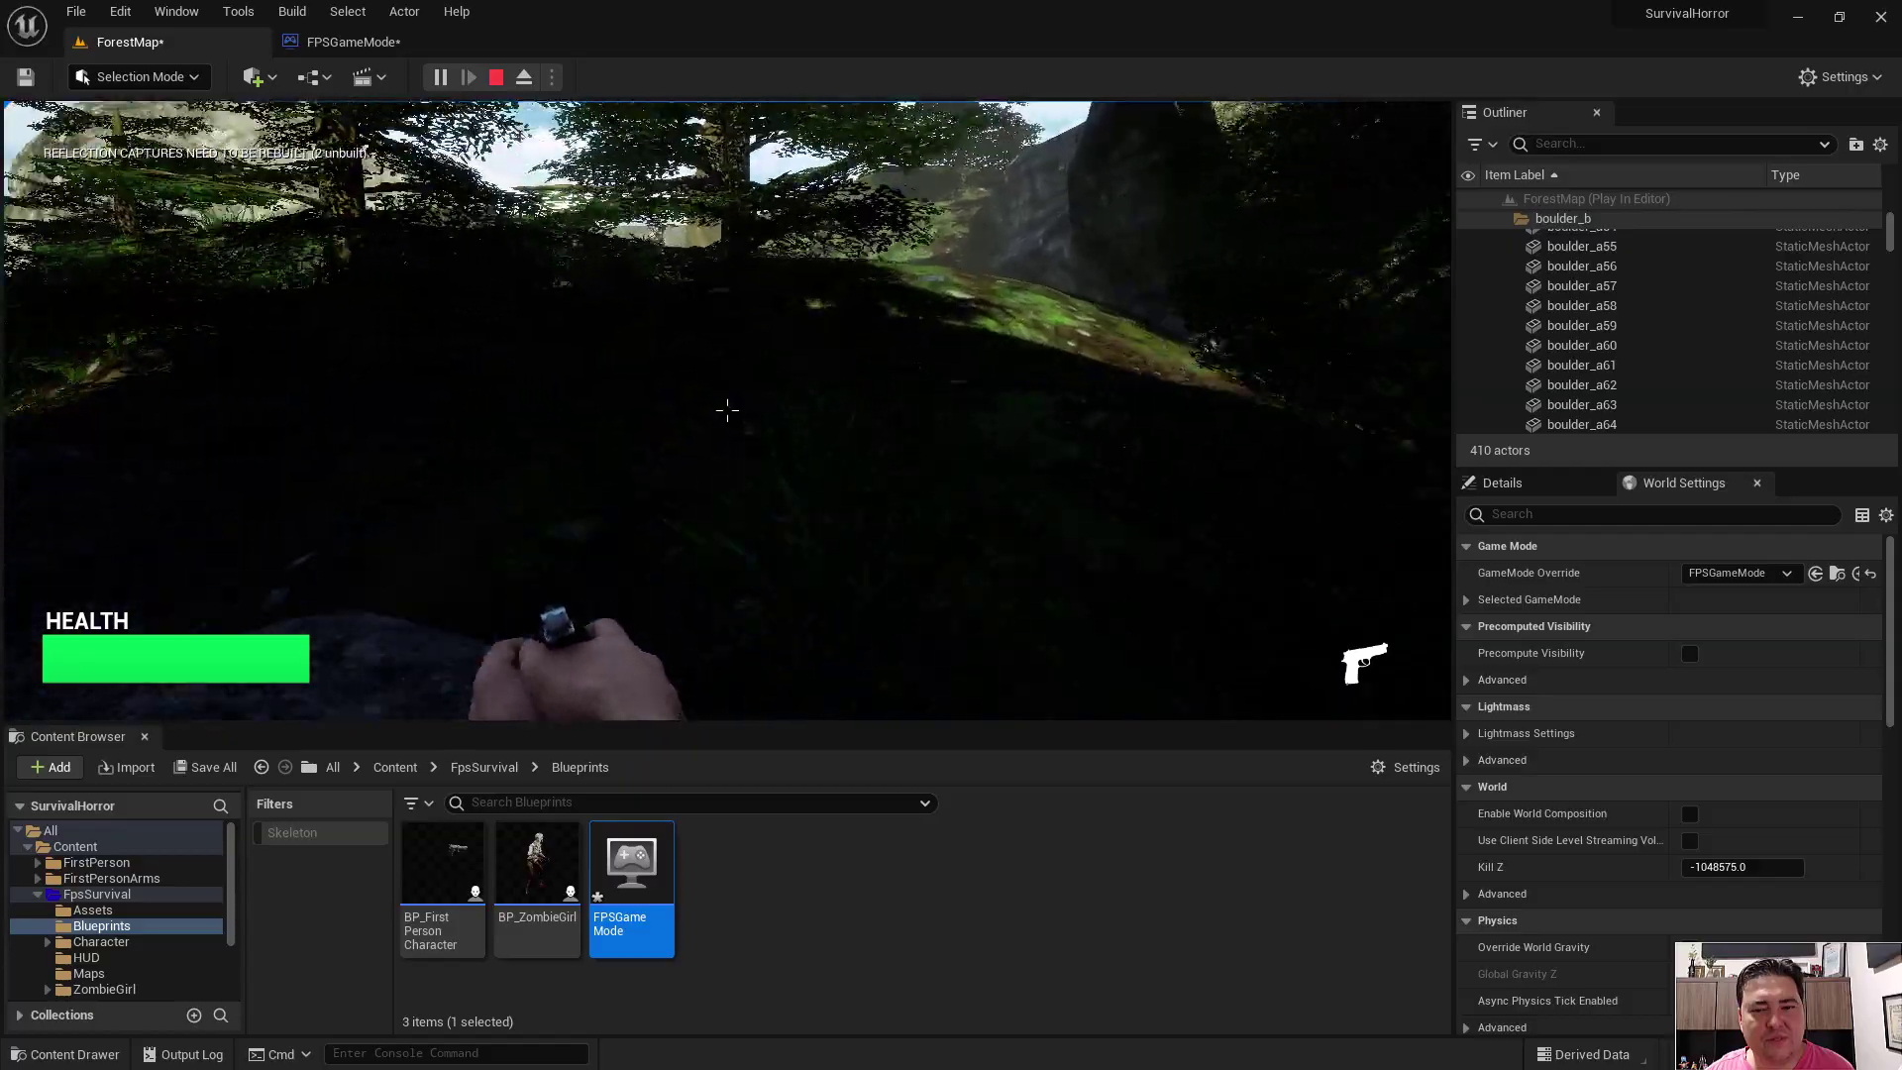
key(w)
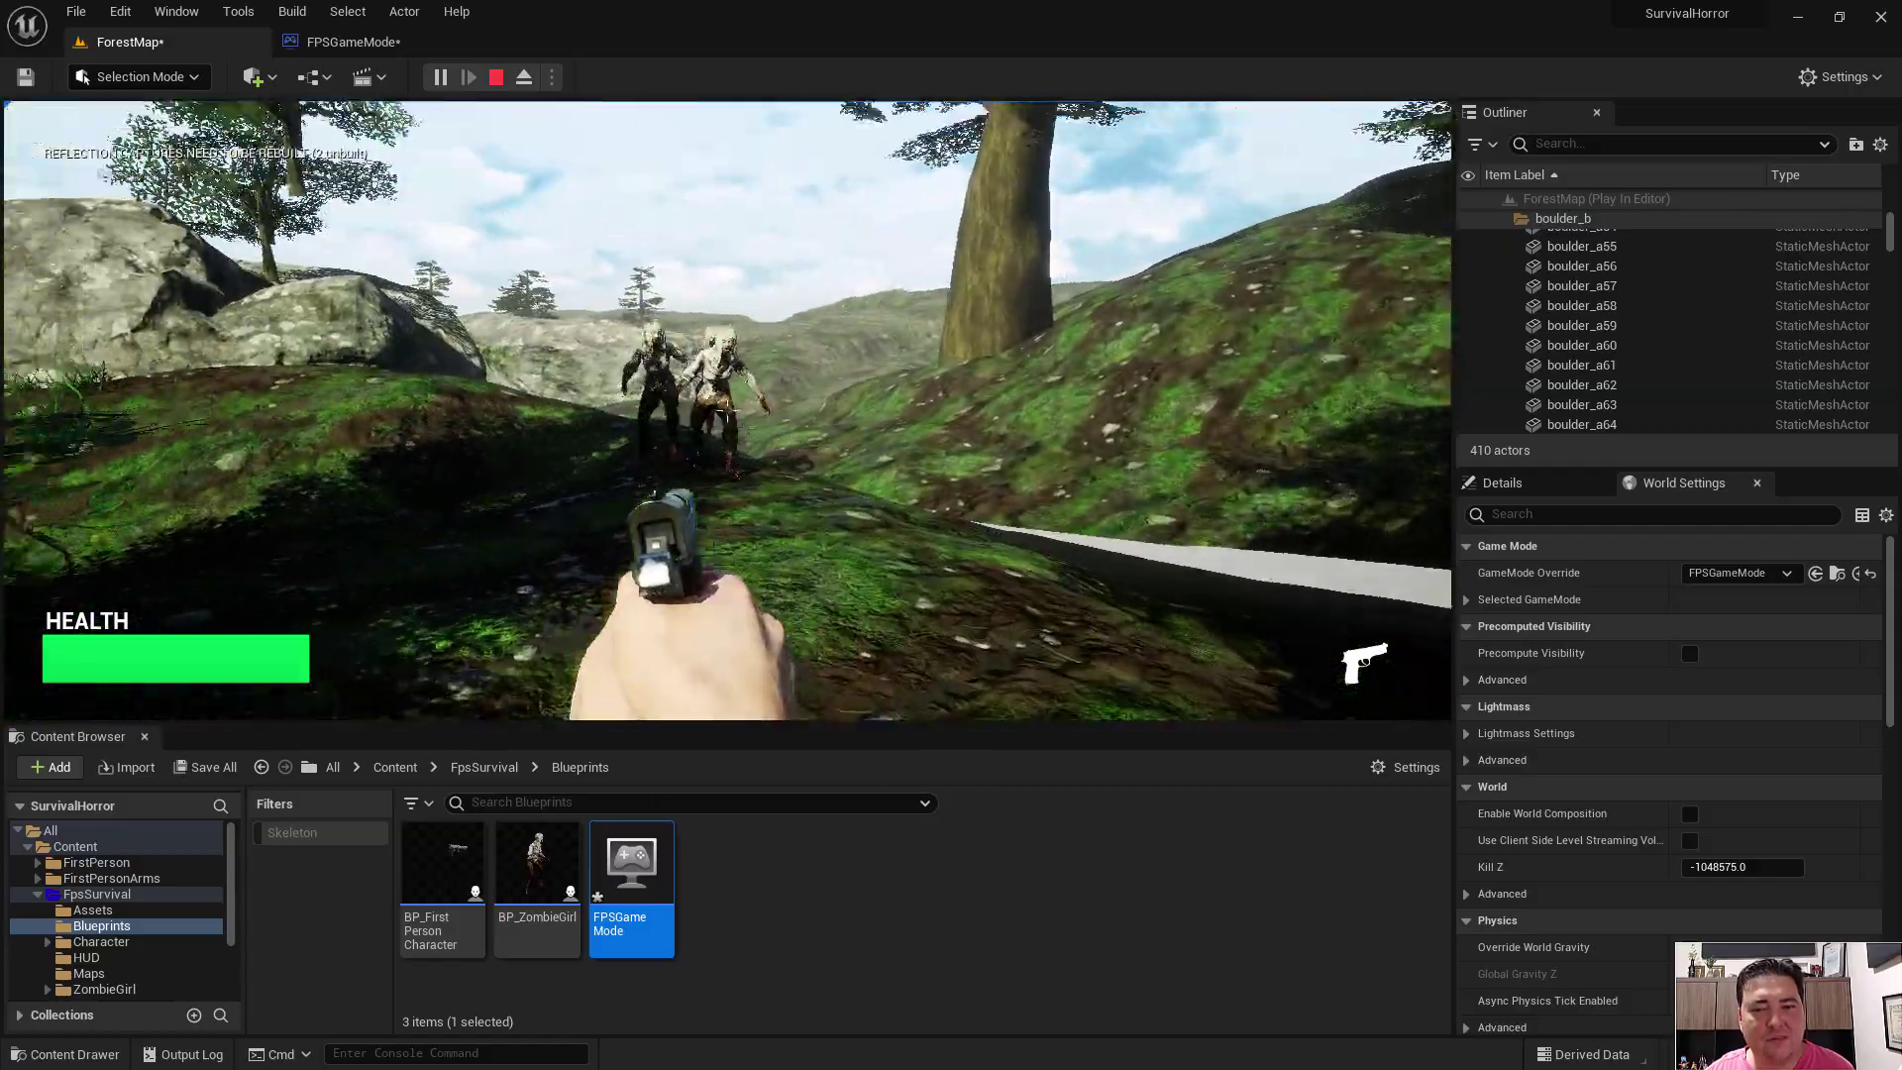
- Shoot the approaching zombies until they are finished off, then stop the play session
click(727, 410)
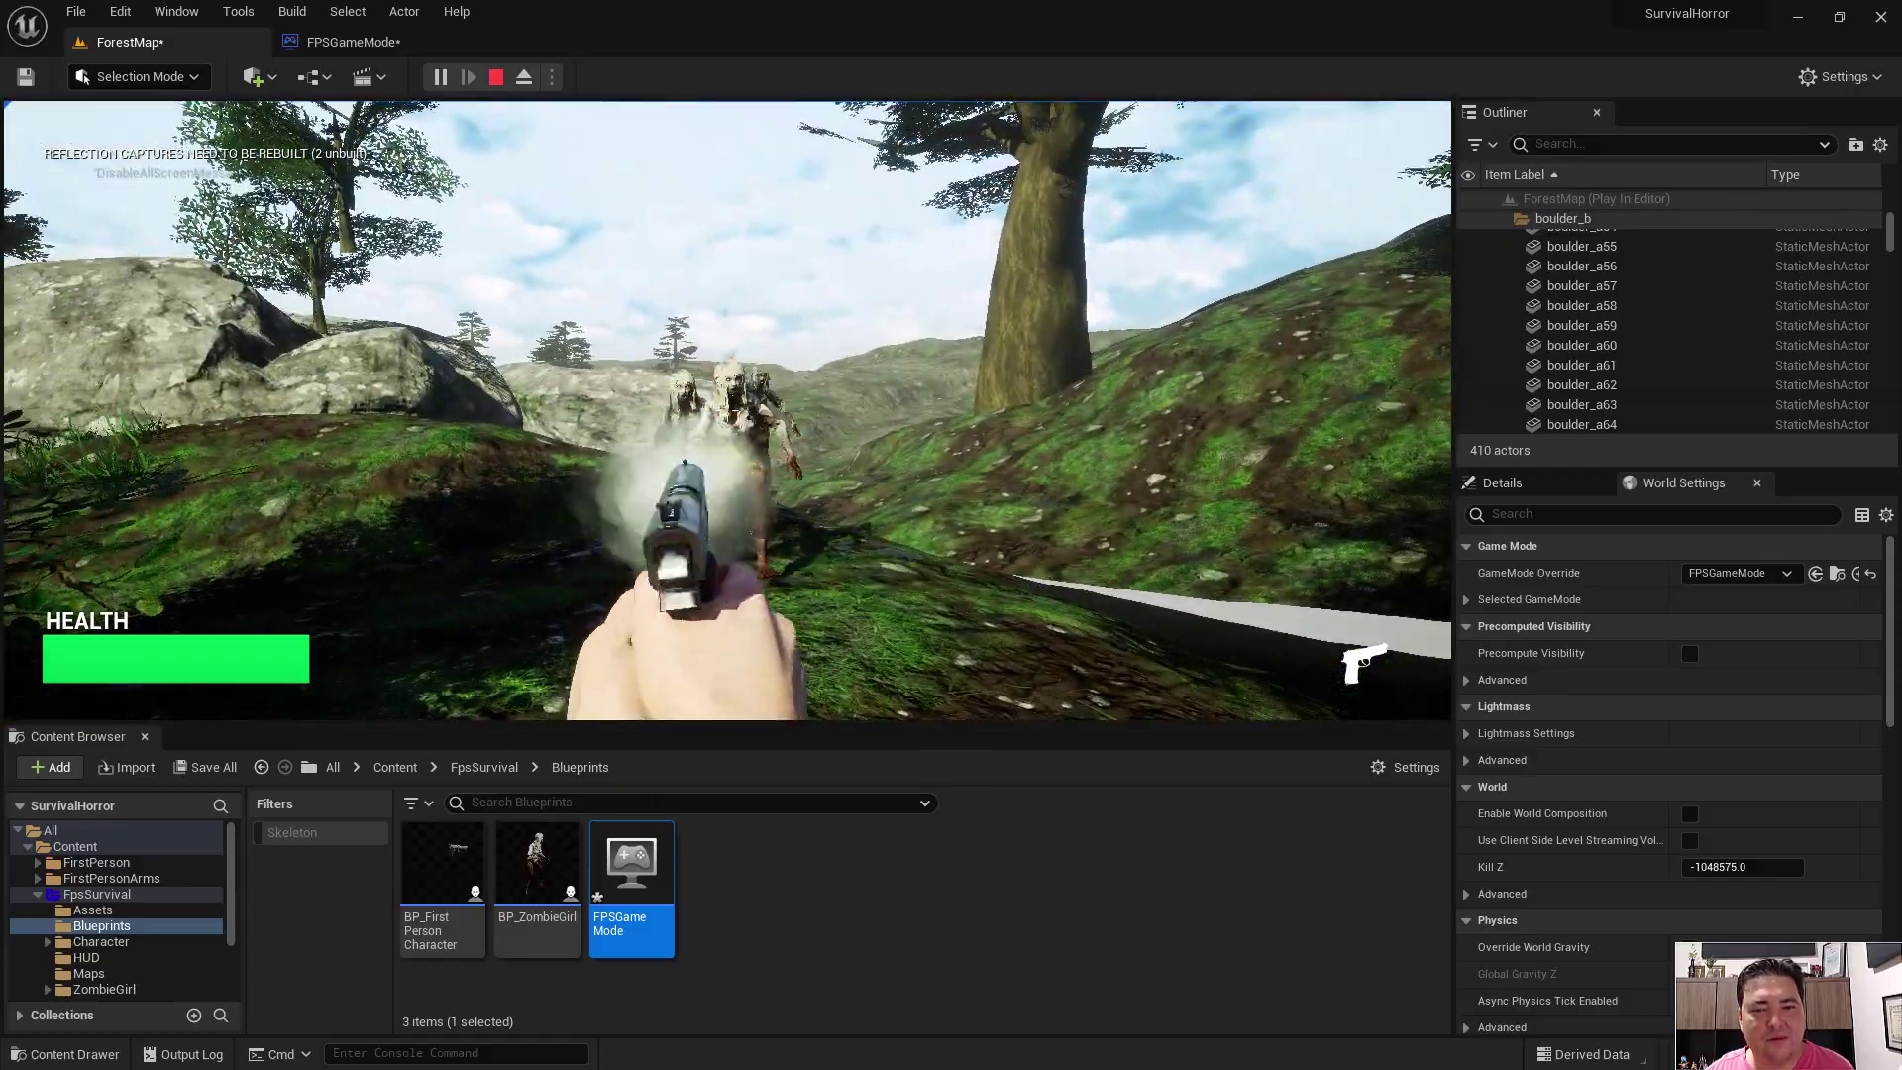
click(728, 410)
click(727, 410)
click(728, 410)
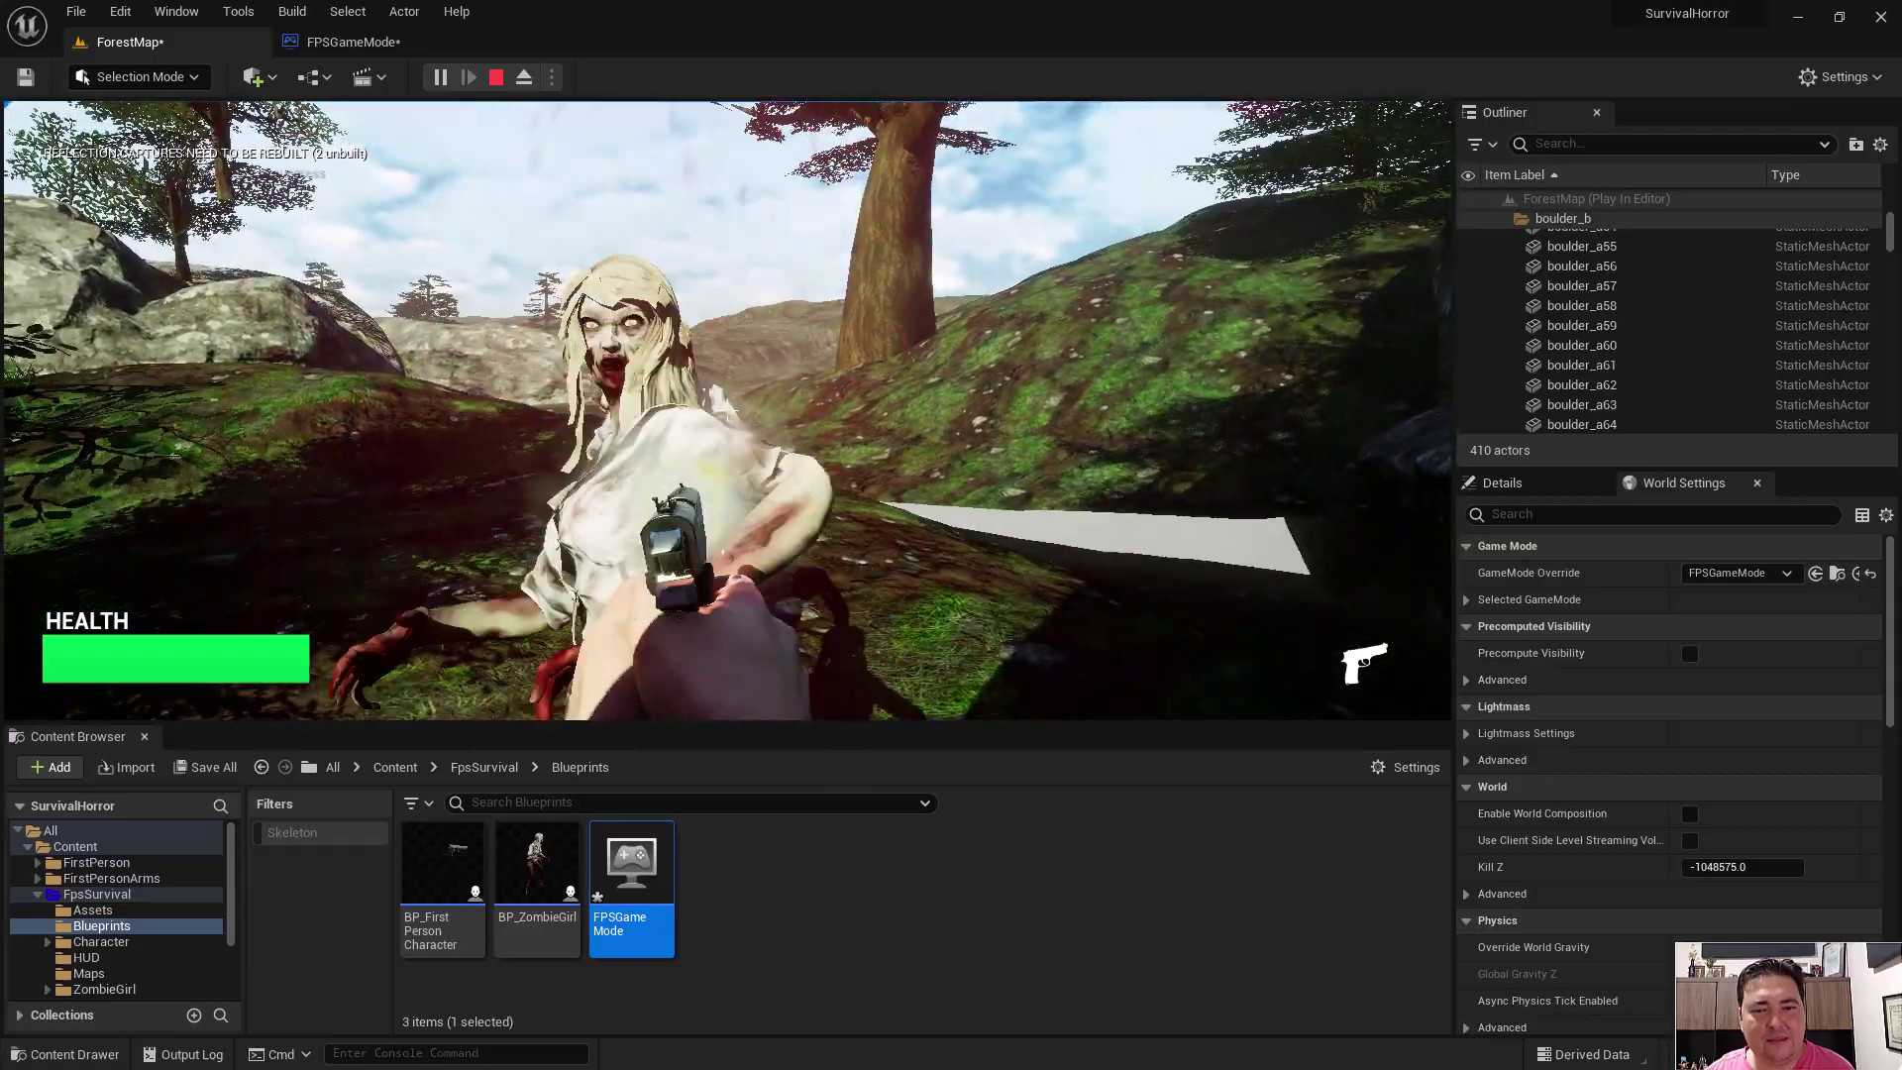
click(727, 410)
click(727, 410)
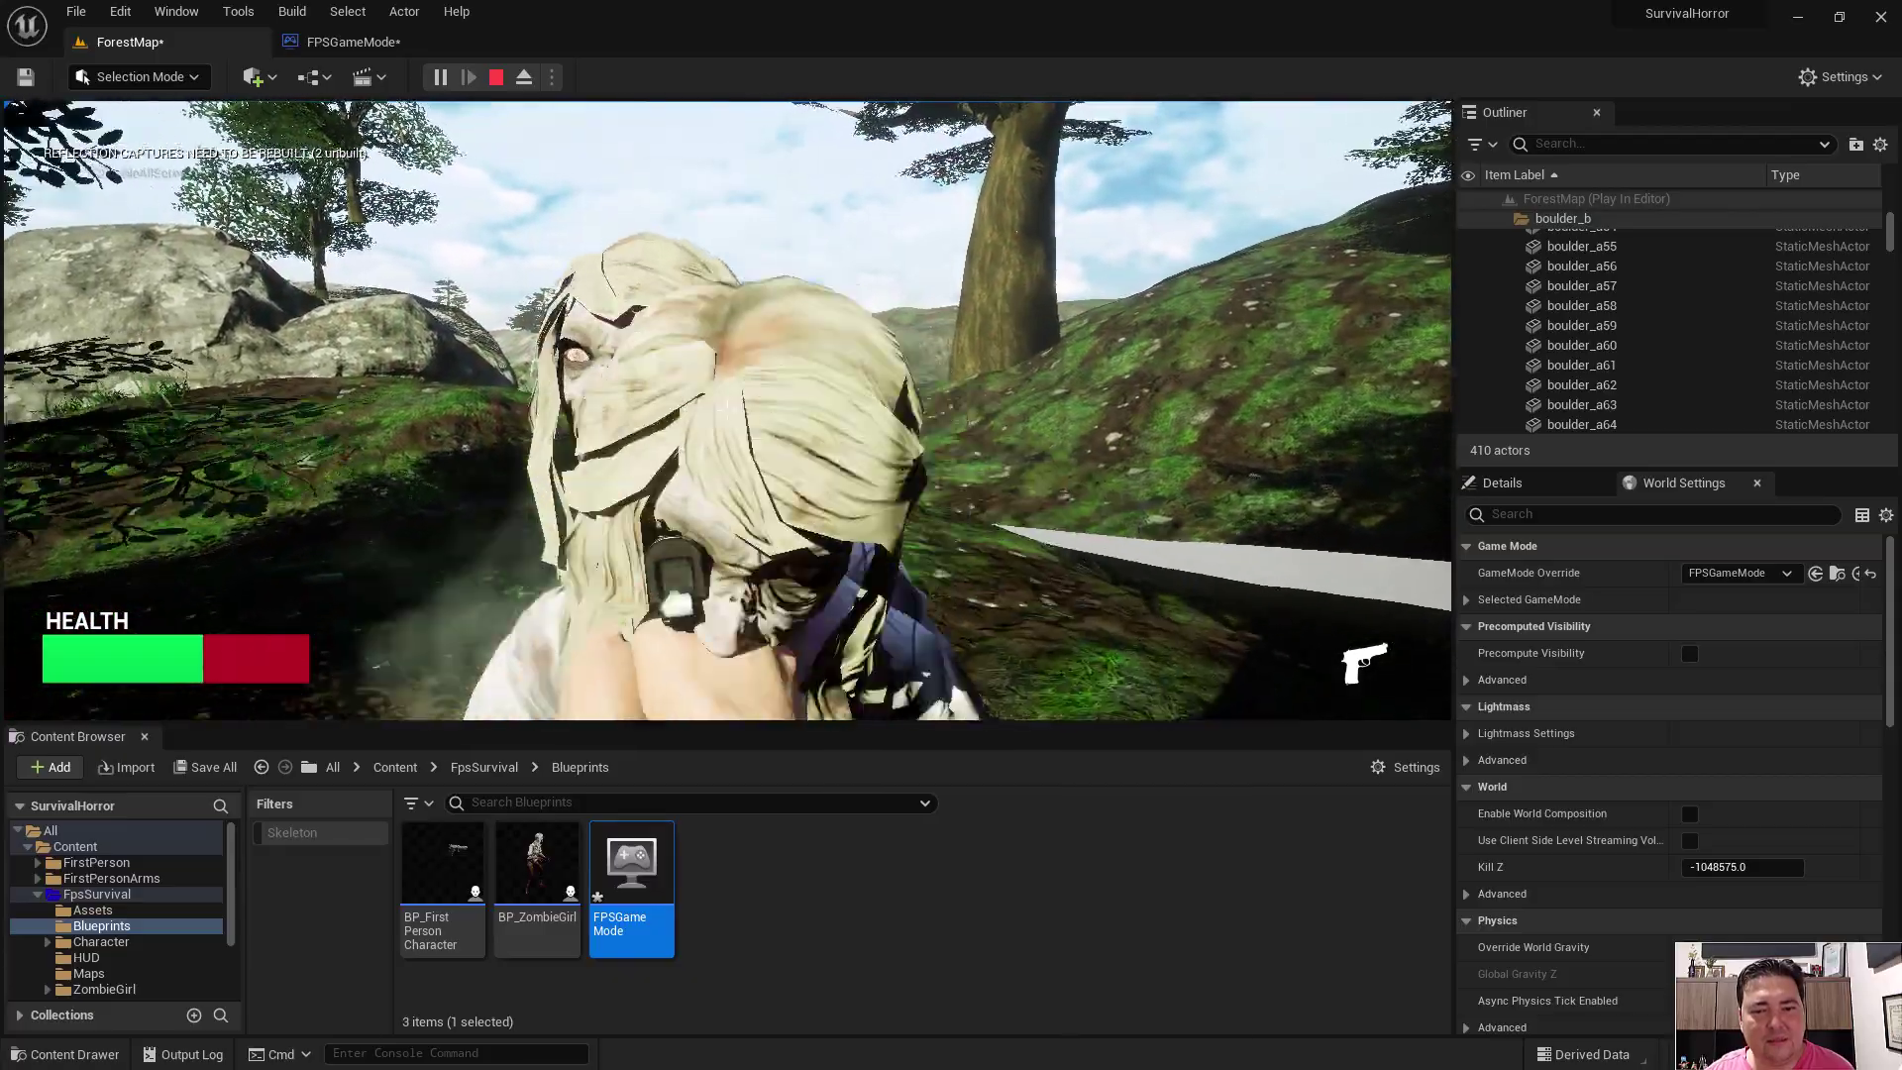
click(727, 411)
key(Escape)
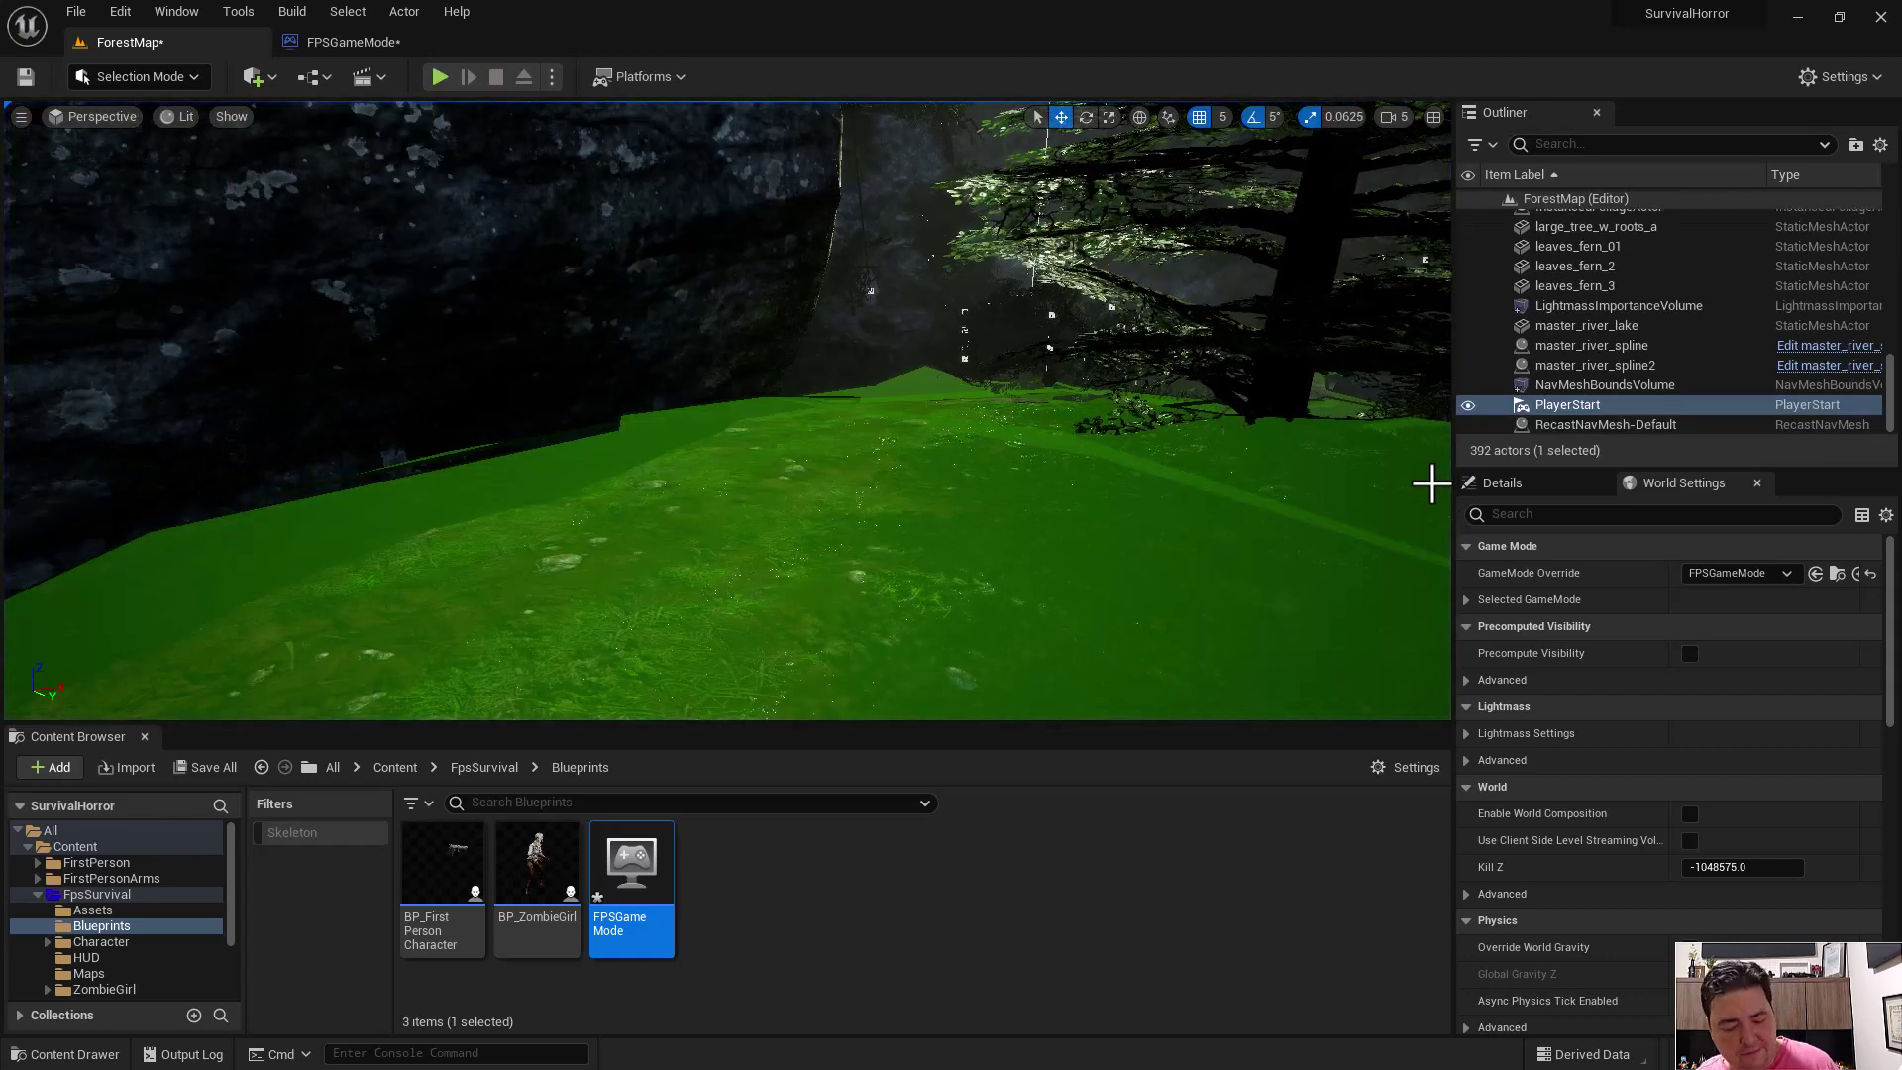
- Save the ForestMap level and bring the SET node and both FPSGameMode spawn loops into view
key(ctrl+s)
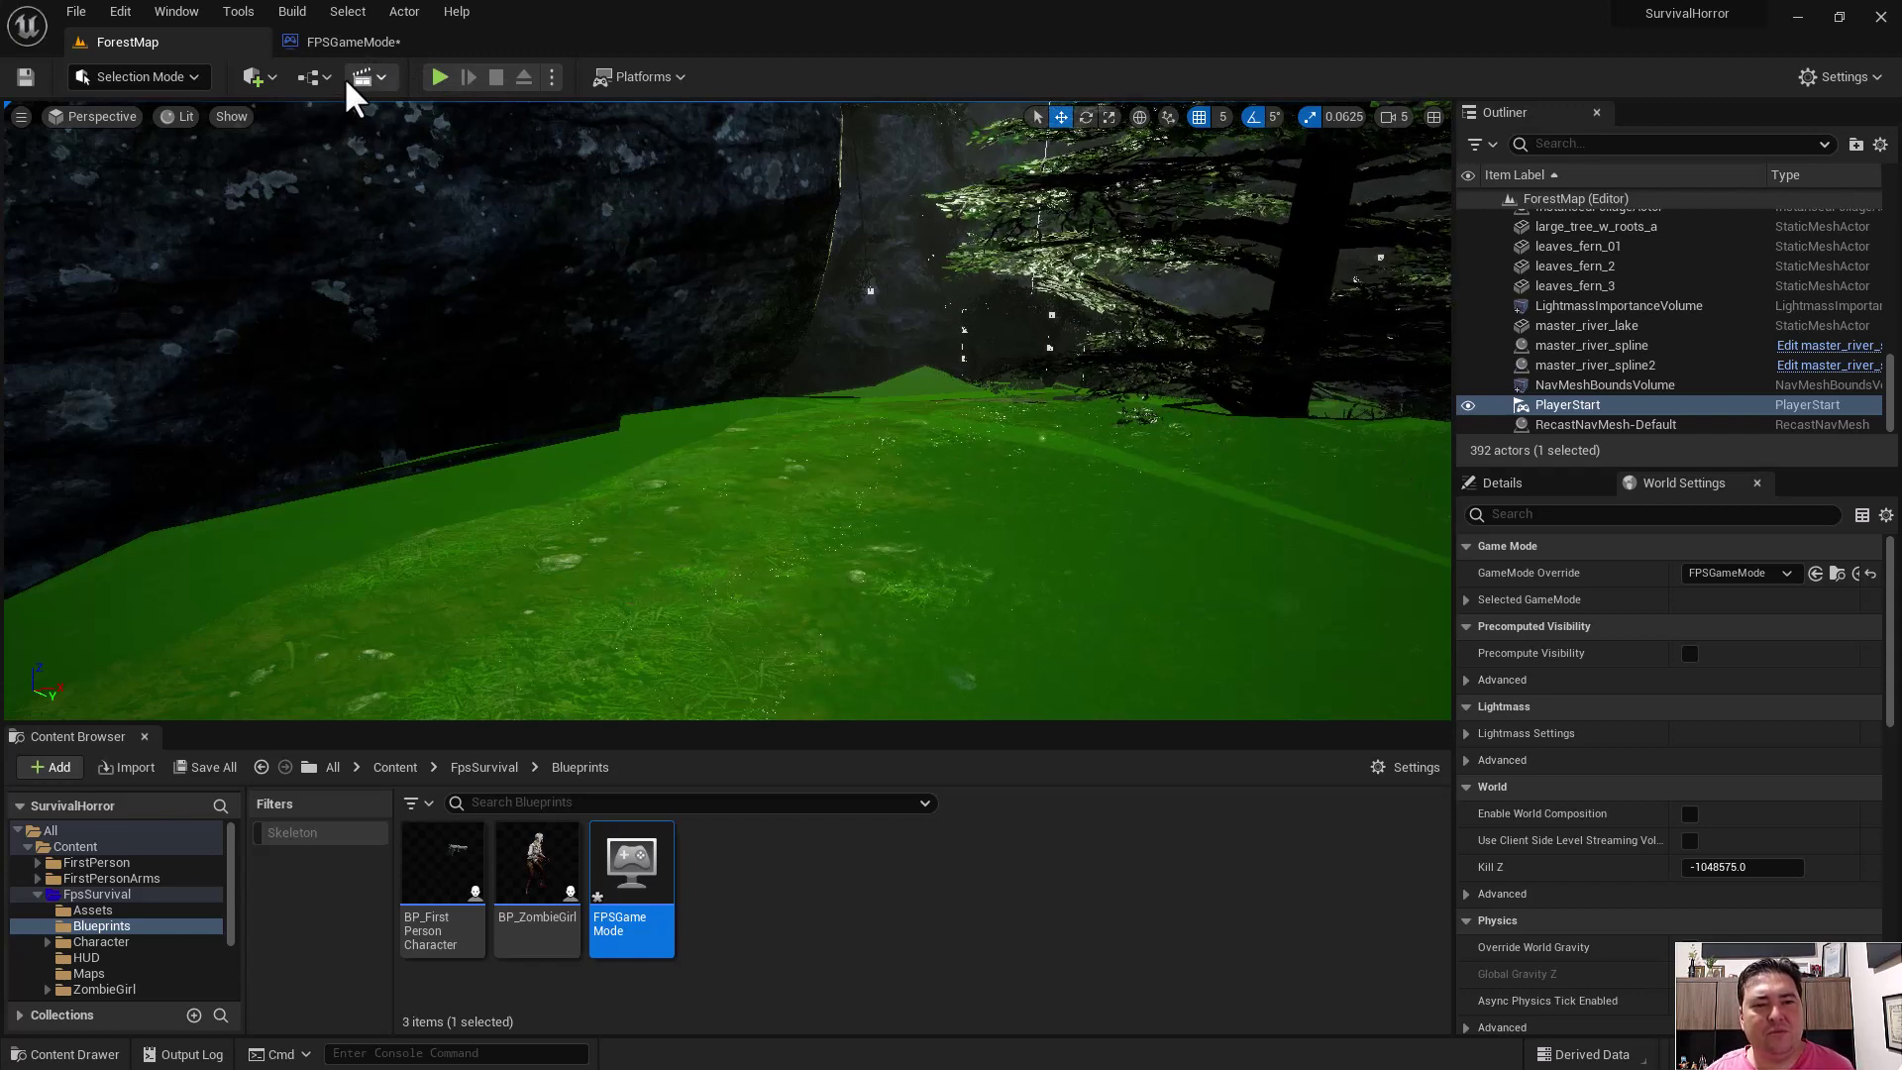
click(335, 42)
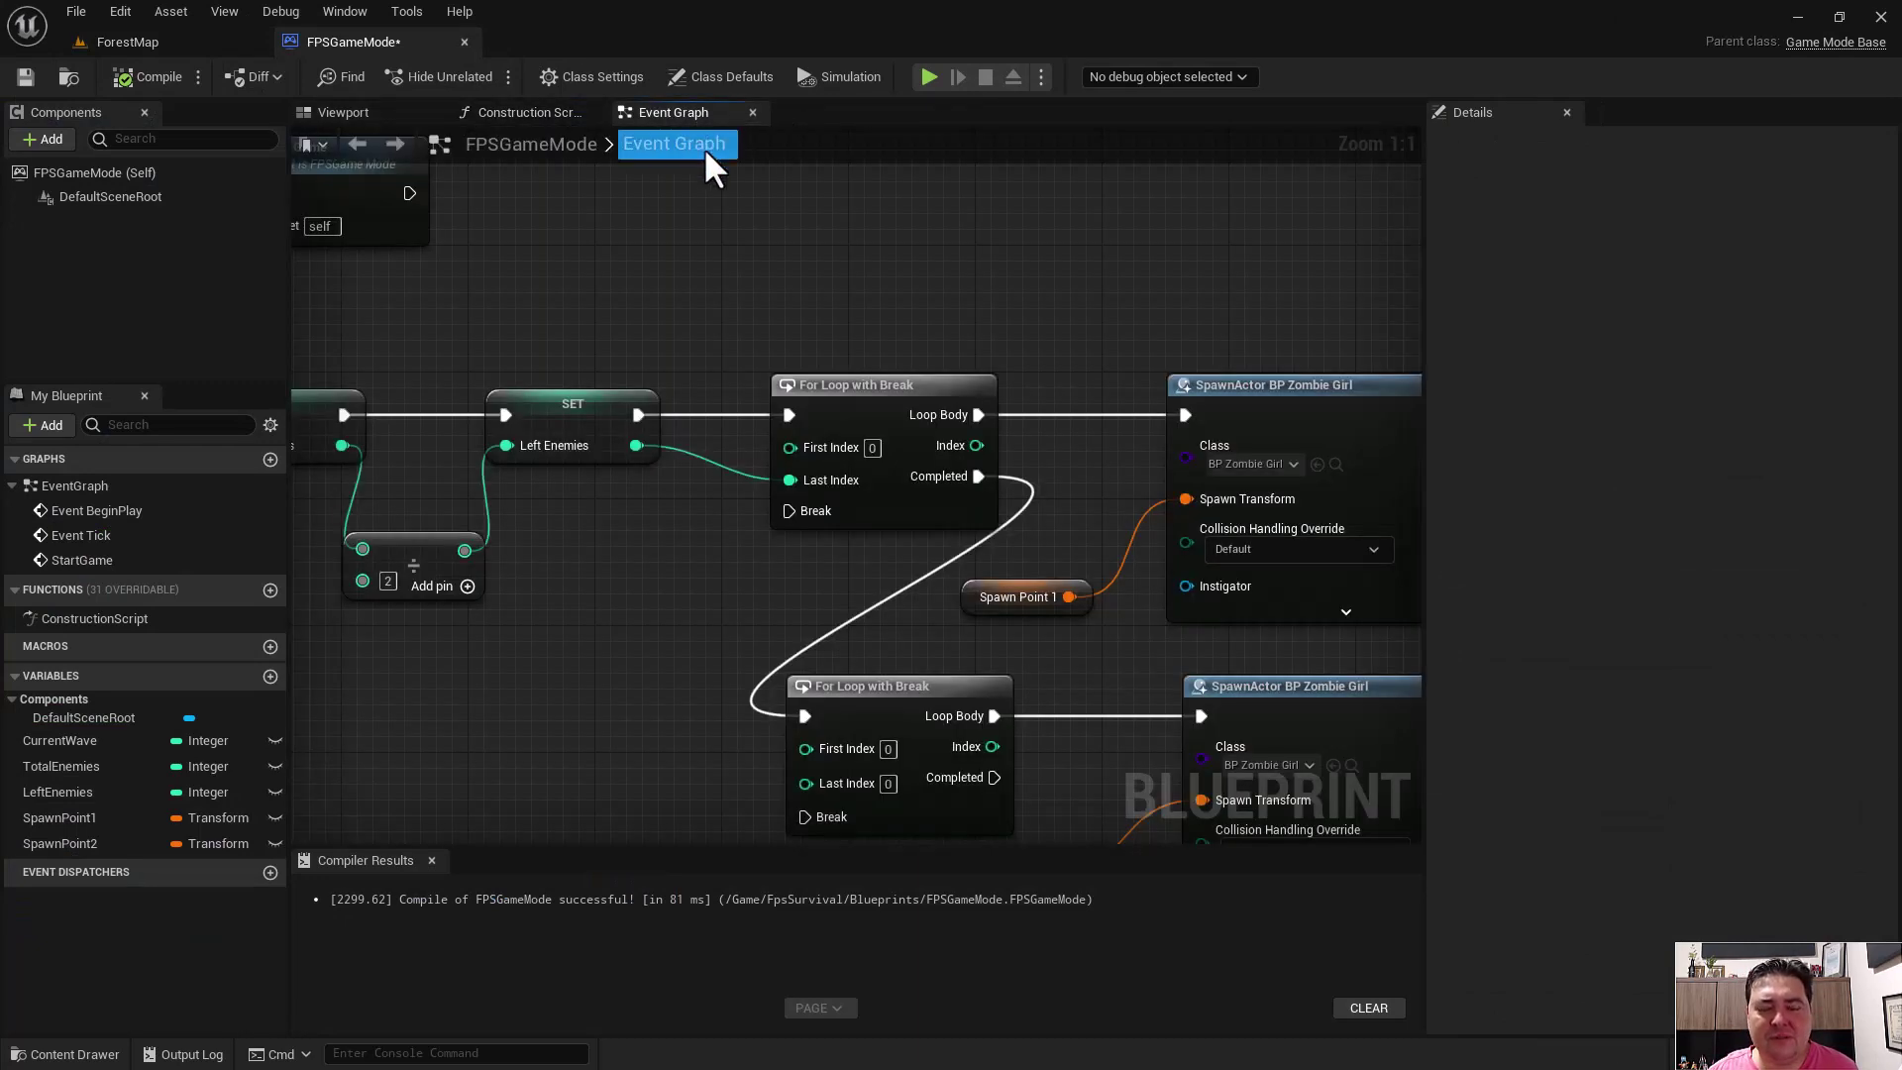
scroll(671, 572, down, 3)
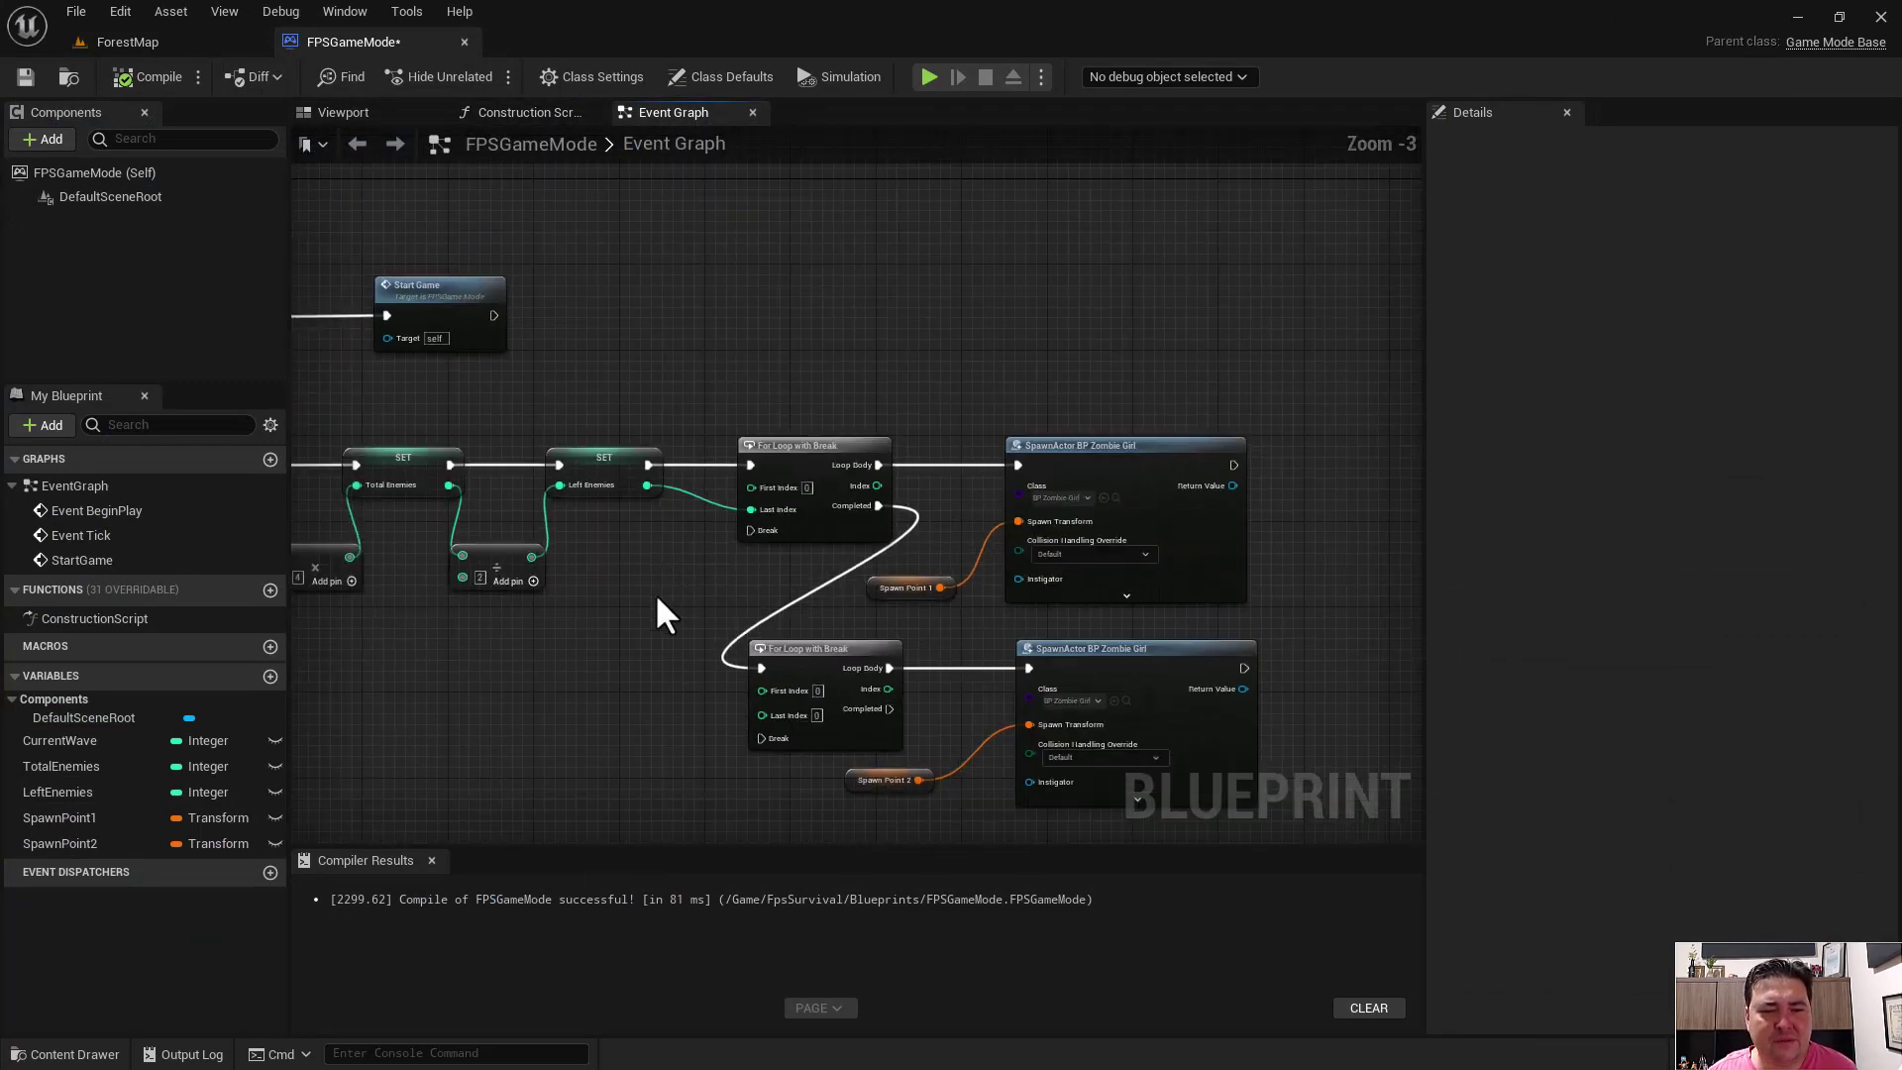
mouse_move(655, 592)
right_down()
mouse_move(815, 478)
mouse_move(614, 290)
right_up()
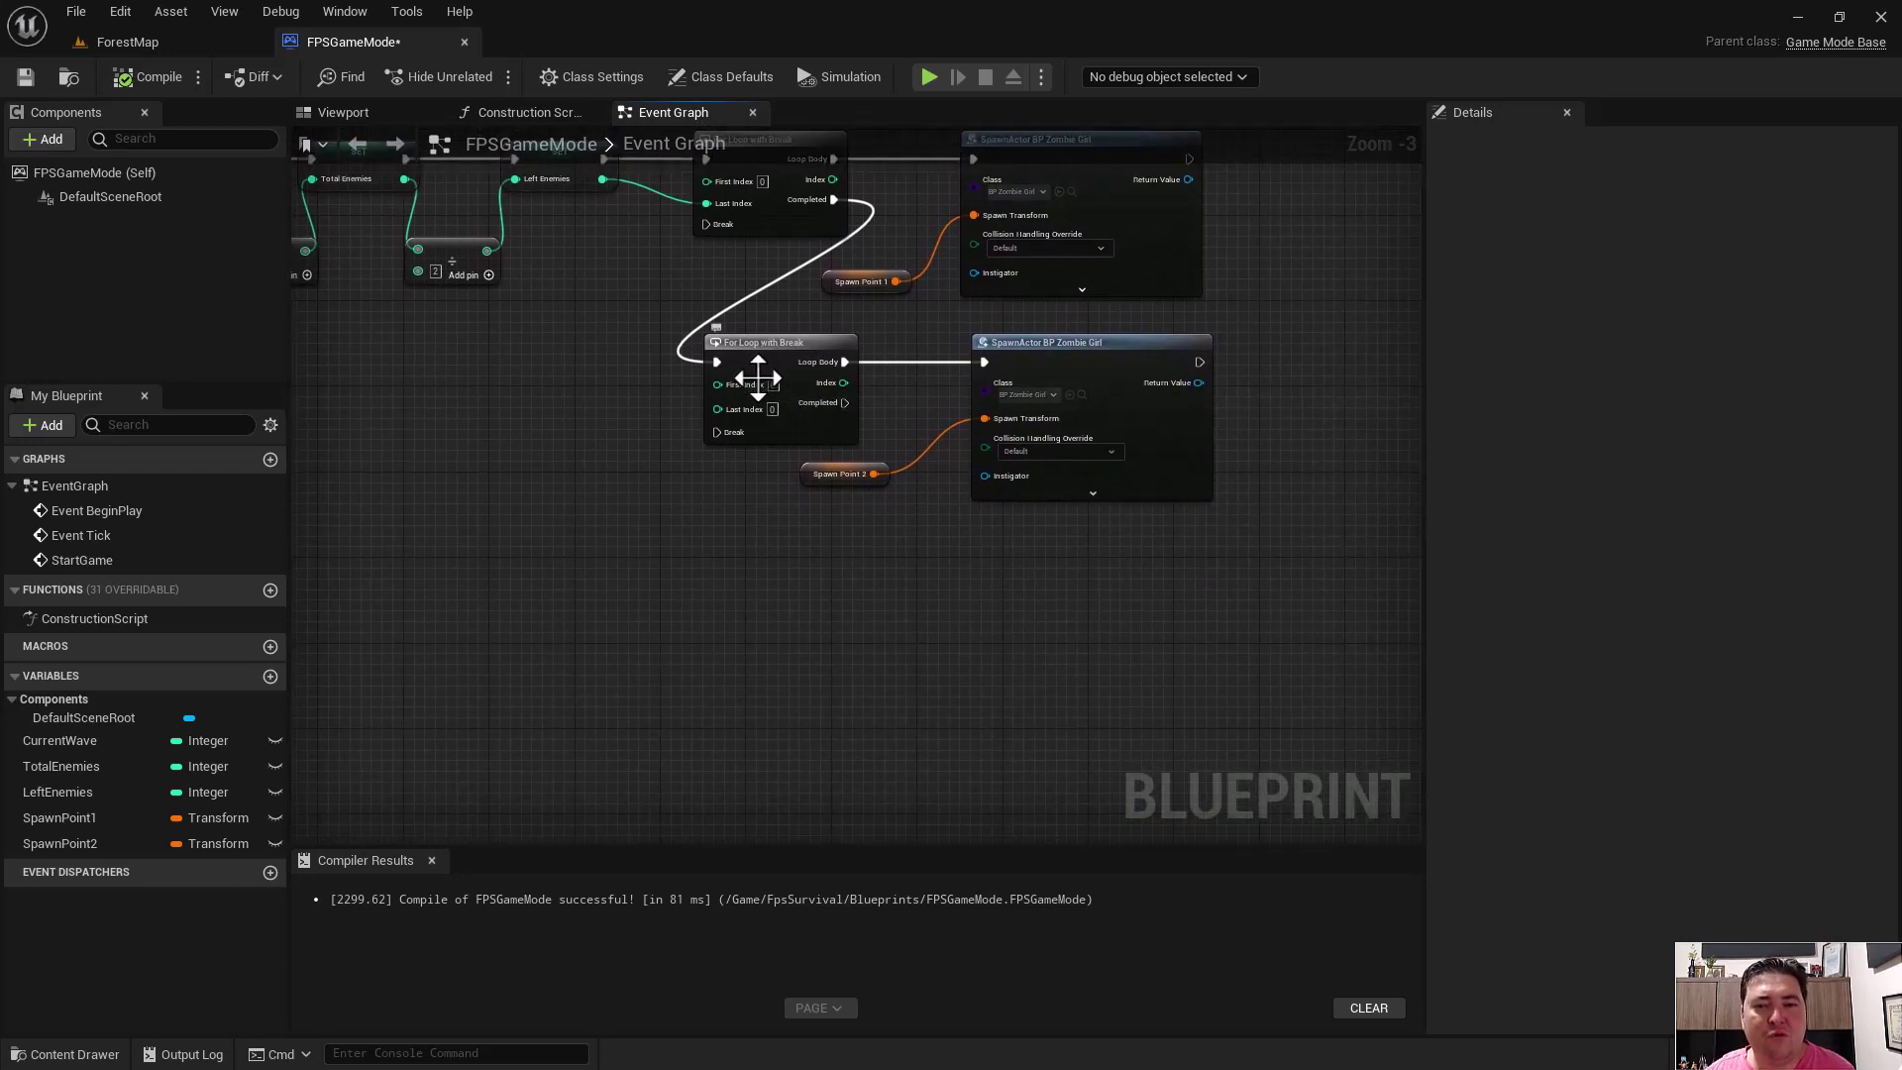
scroll(785, 372, up, 1)
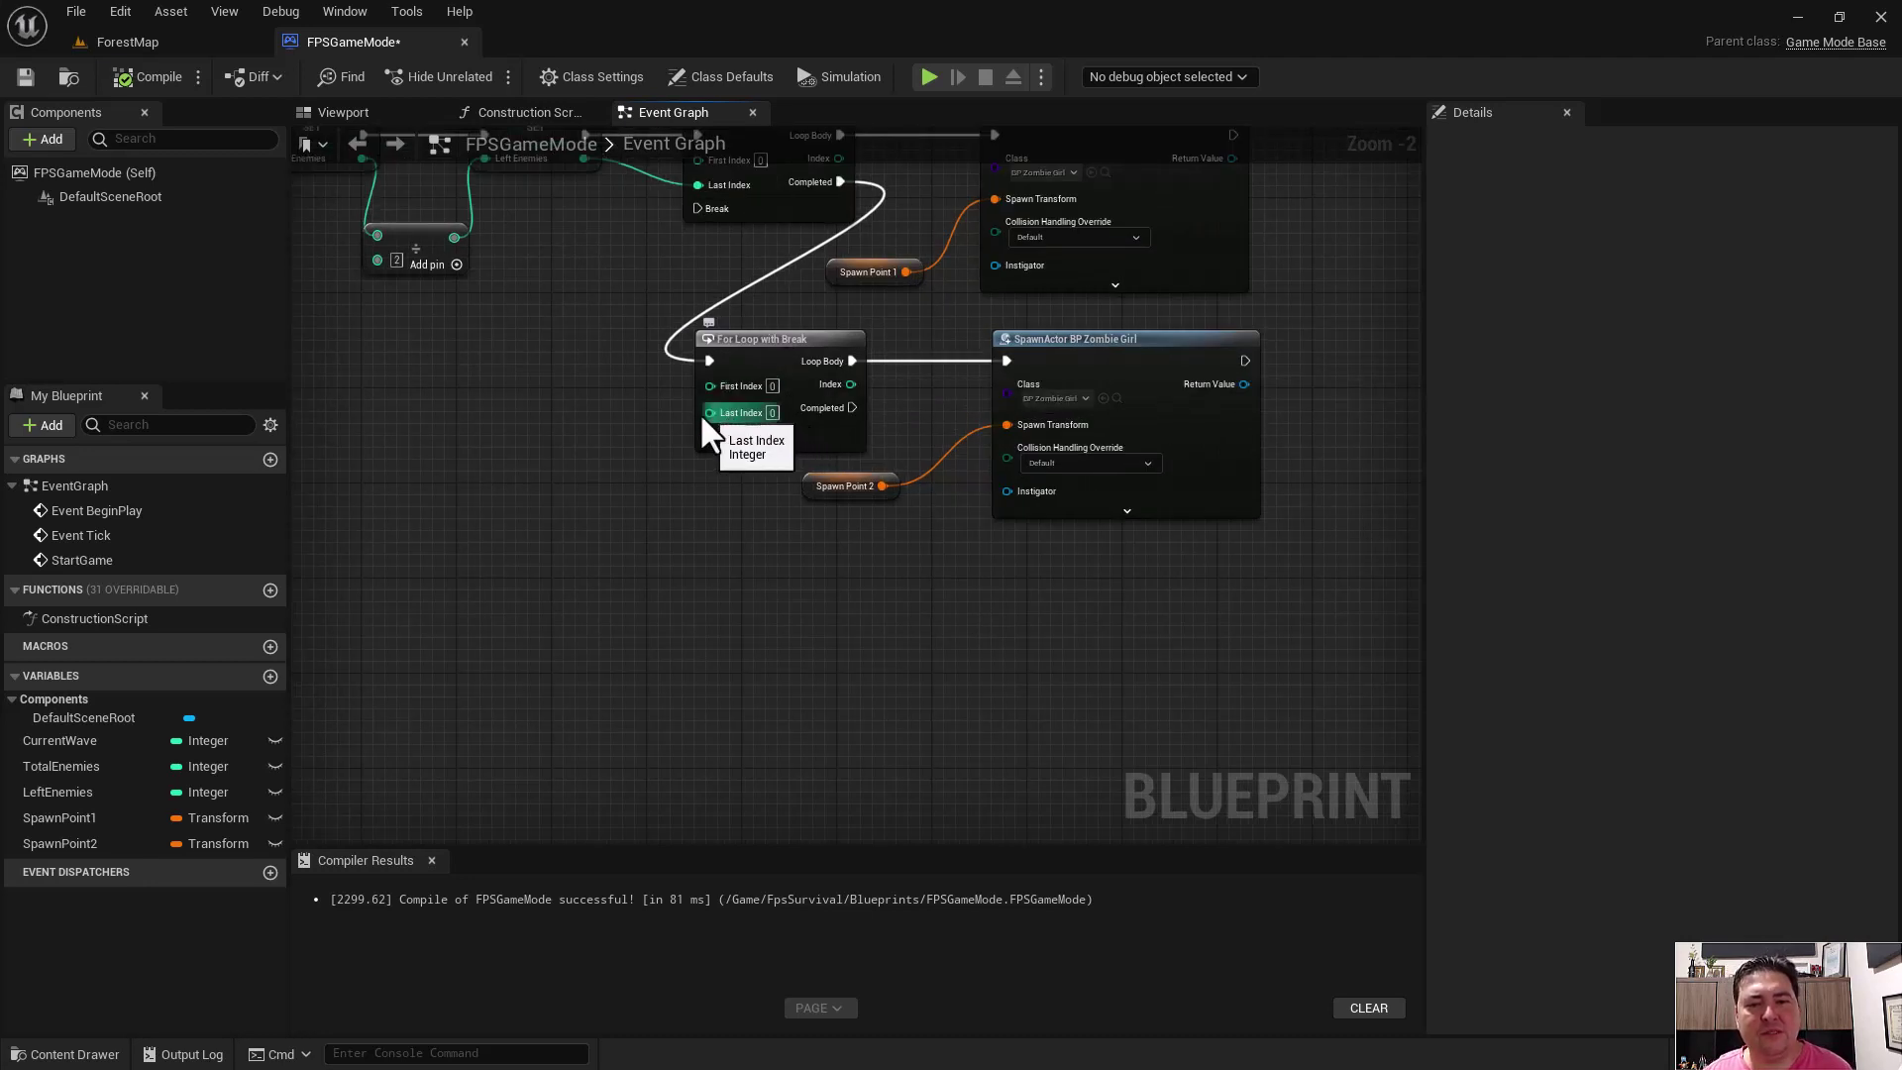
scroll(773, 444, up, 2)
right_drag(770, 441, 820, 697)
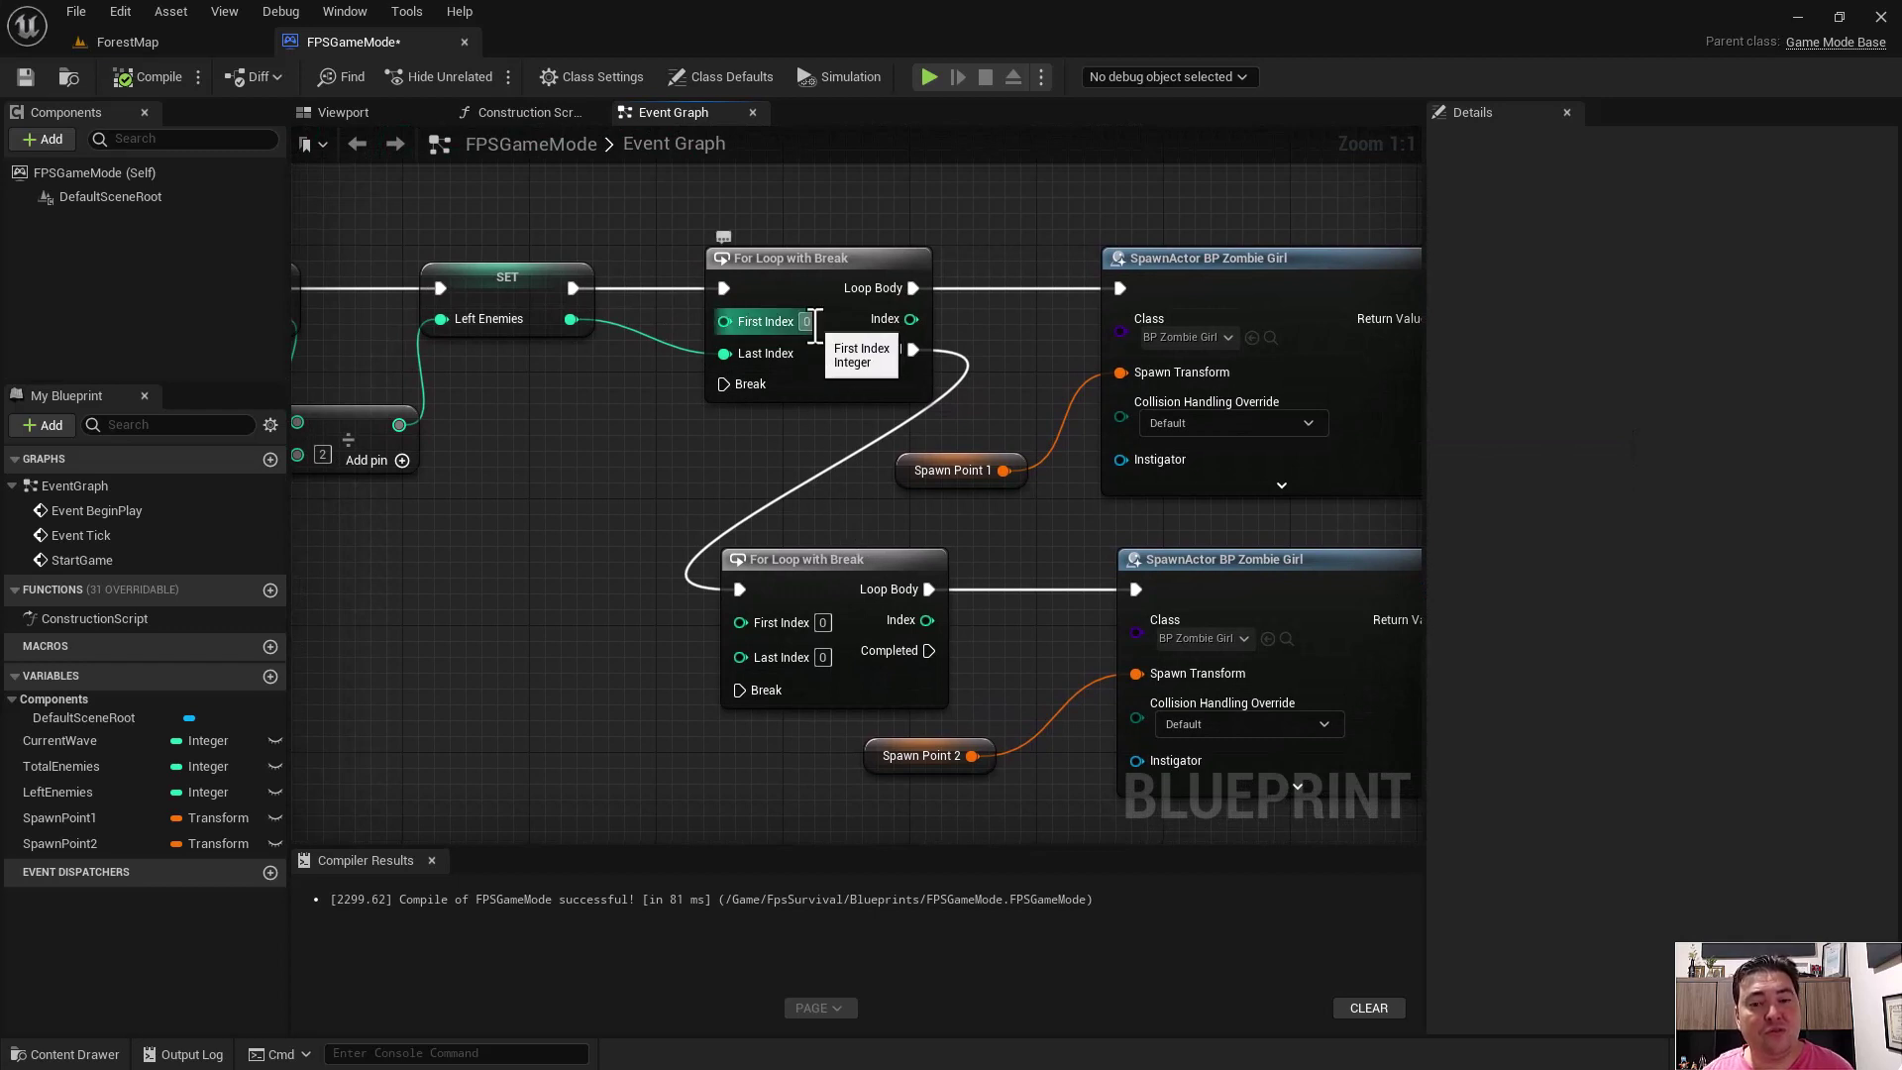
- Set both loops' First Index to 1 and wire Left Enemies into the second loop's Last Index
click(806, 321)
text(1)
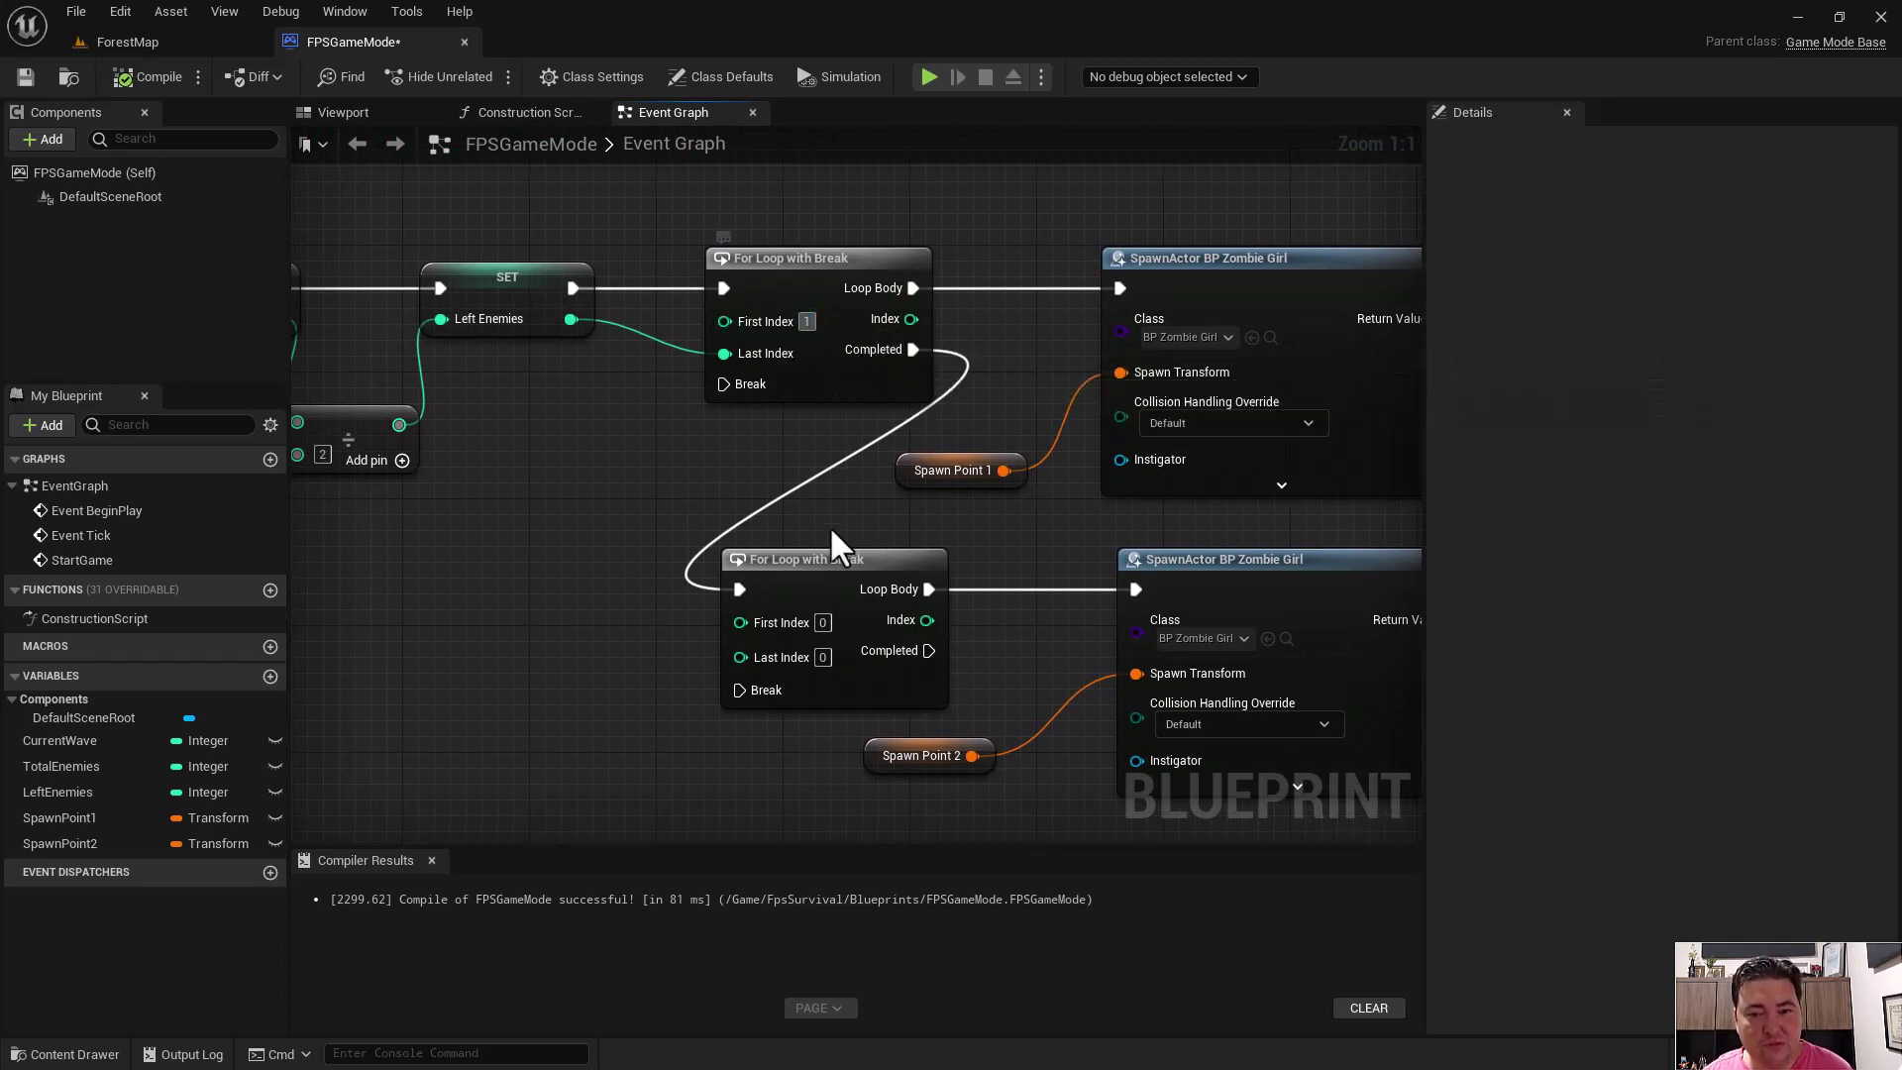
click(822, 622)
text(1)
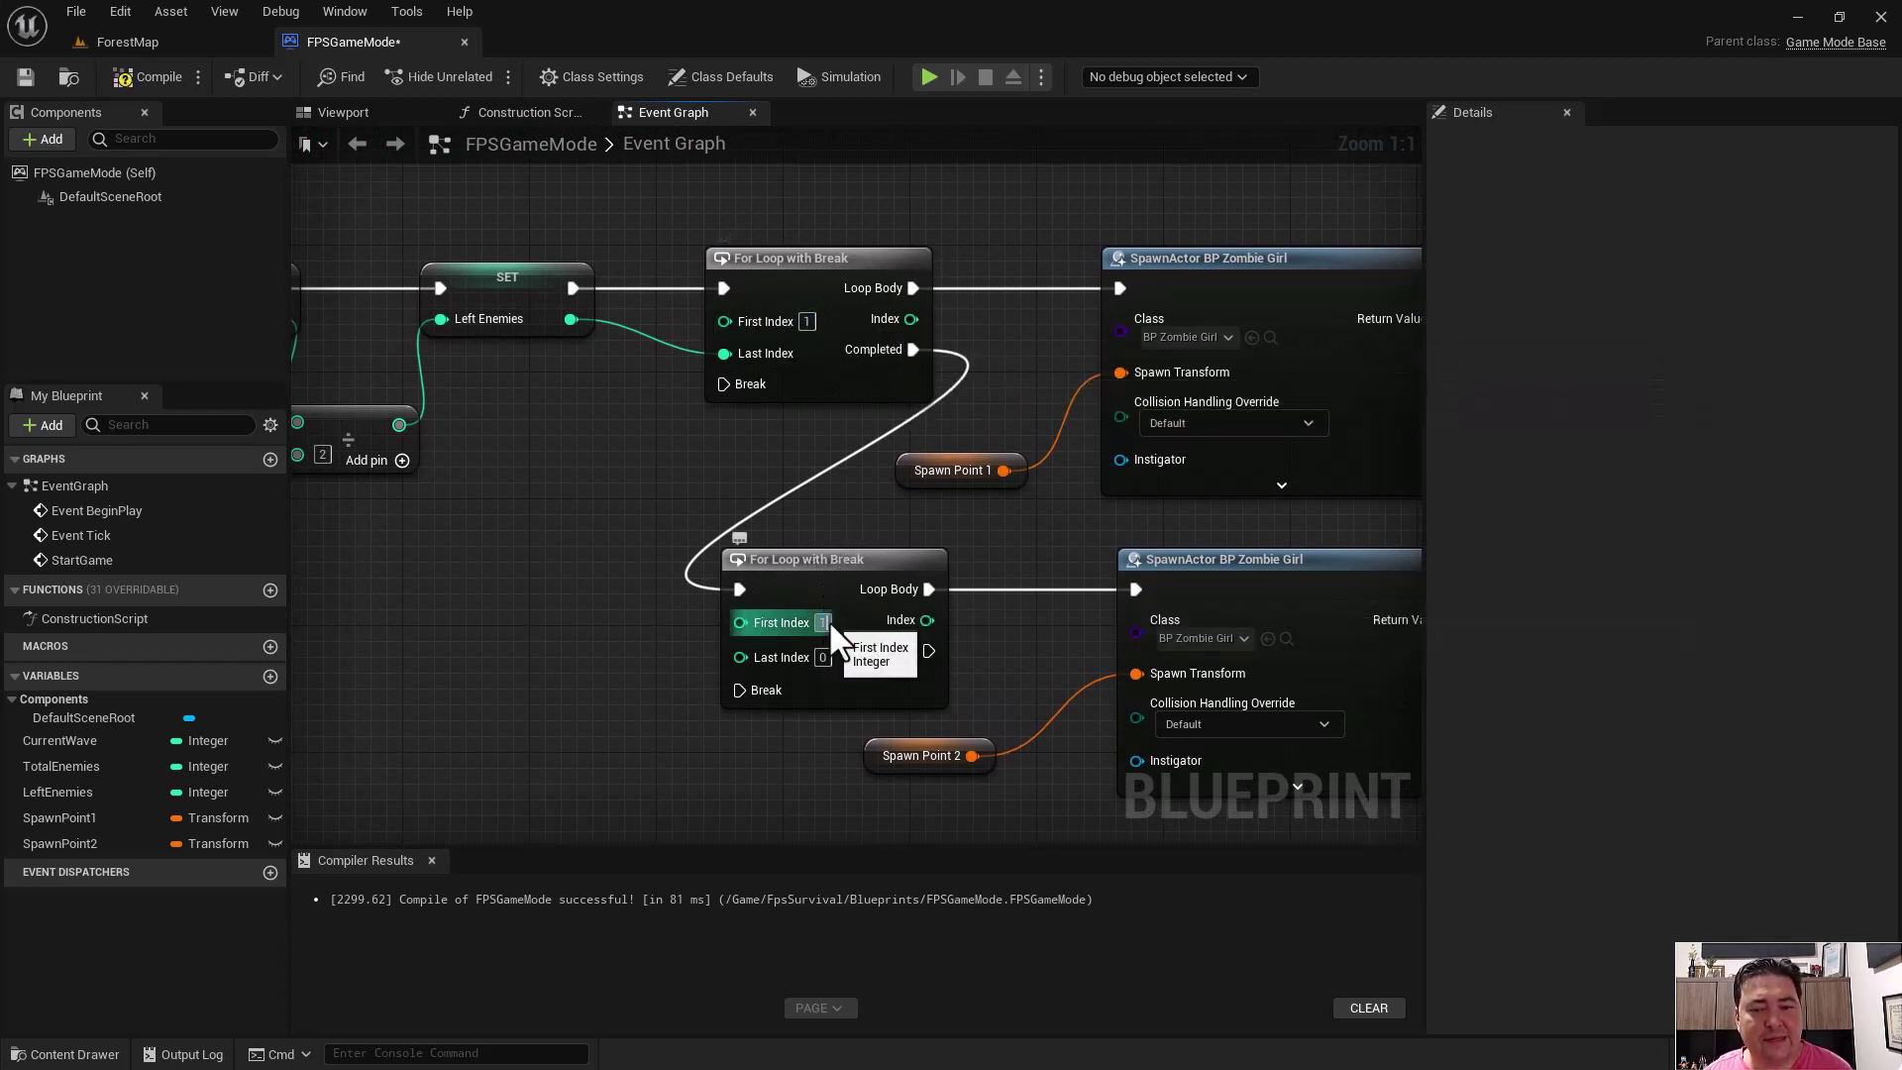
mouse_move(570, 318)
mouse_down()
mouse_move(740, 676)
mouse_move(740, 655)
mouse_up()
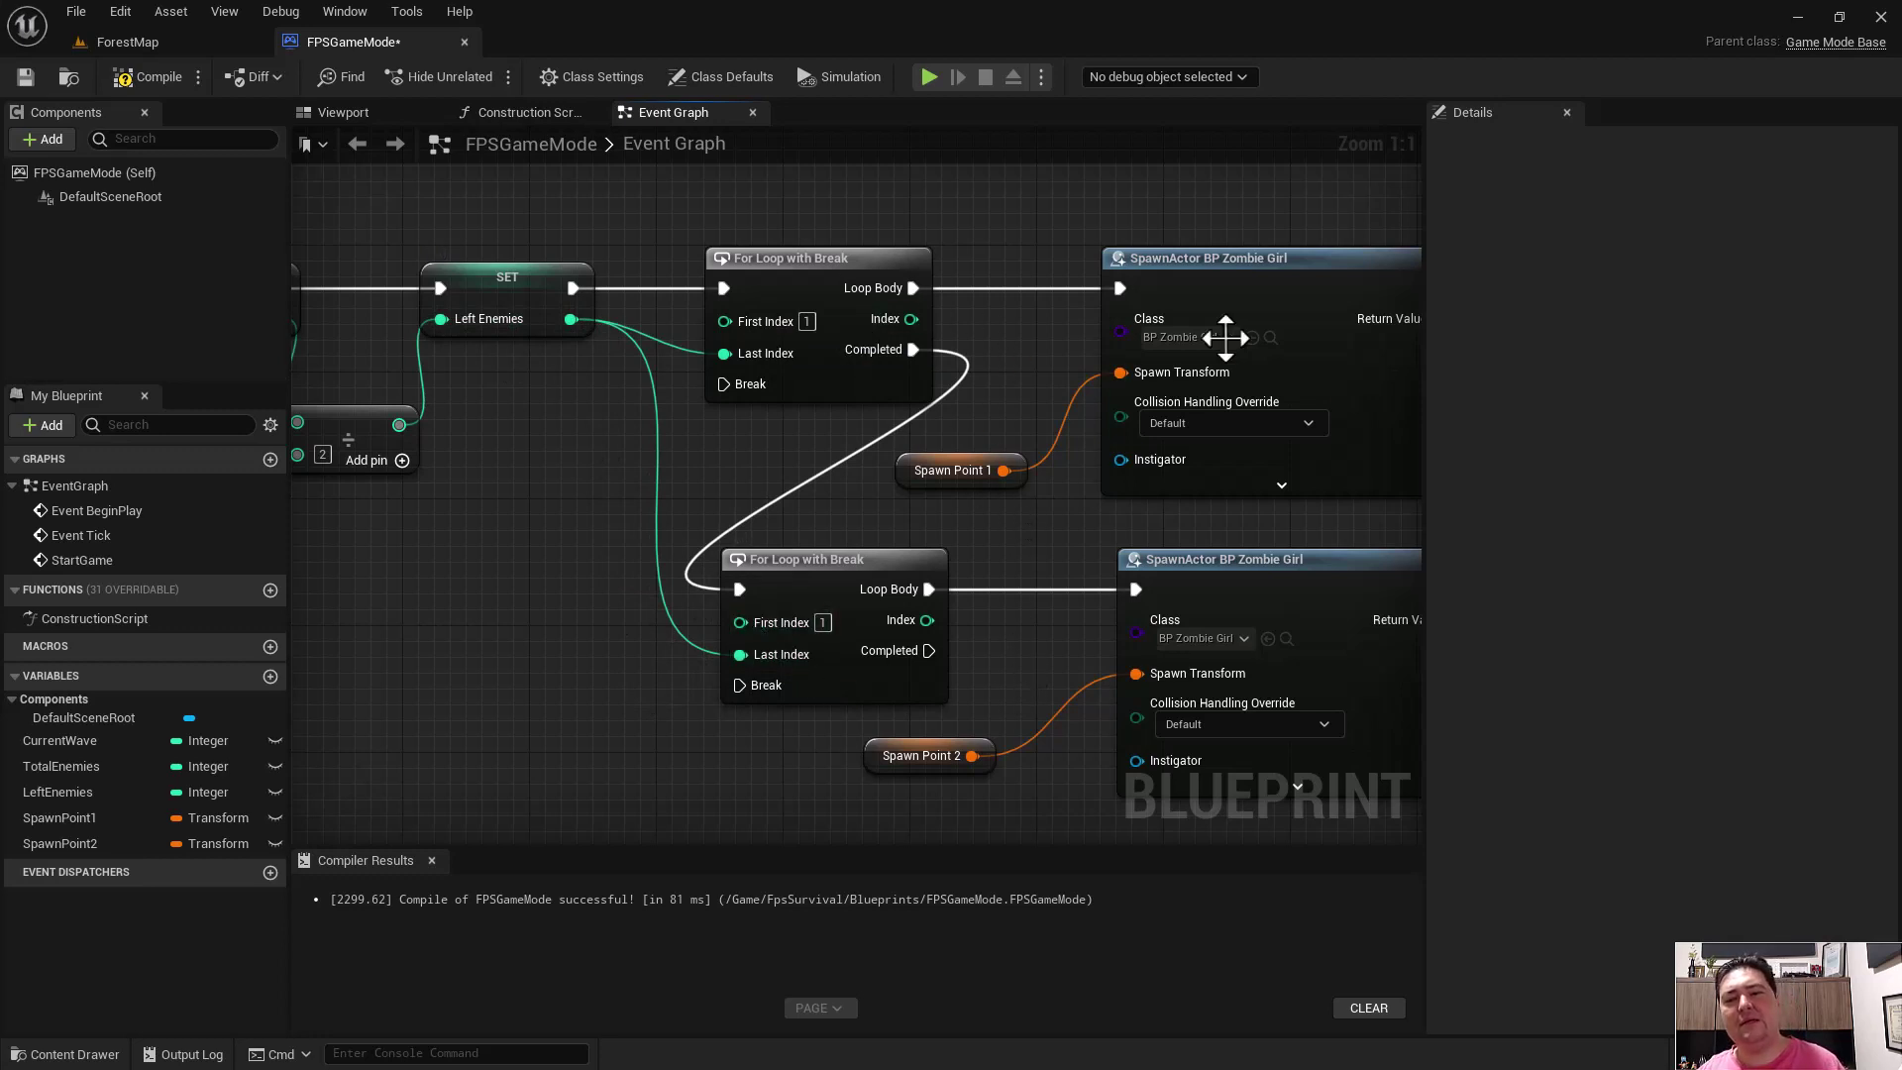
right_drag(1016, 311, 963, 114)
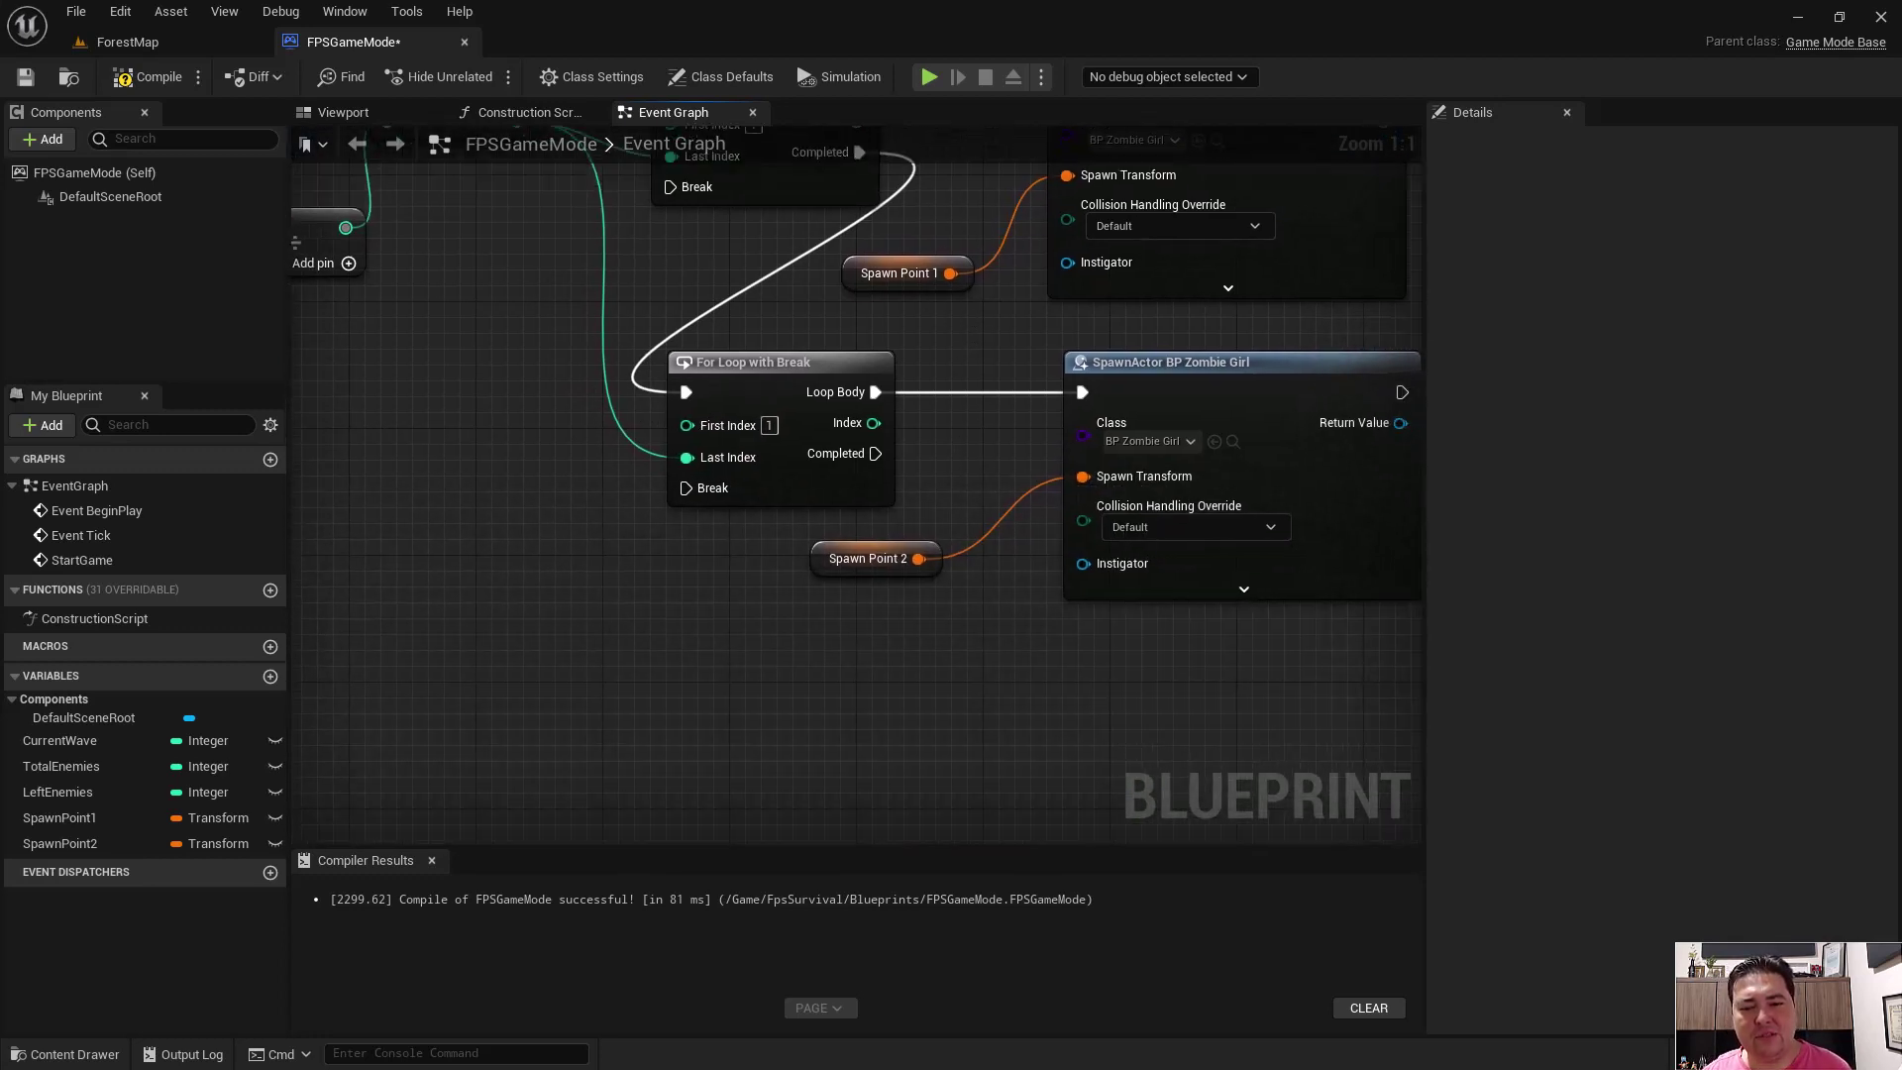
right_drag(971, 541, 971, 540)
right_drag(534, 374, 972, 511)
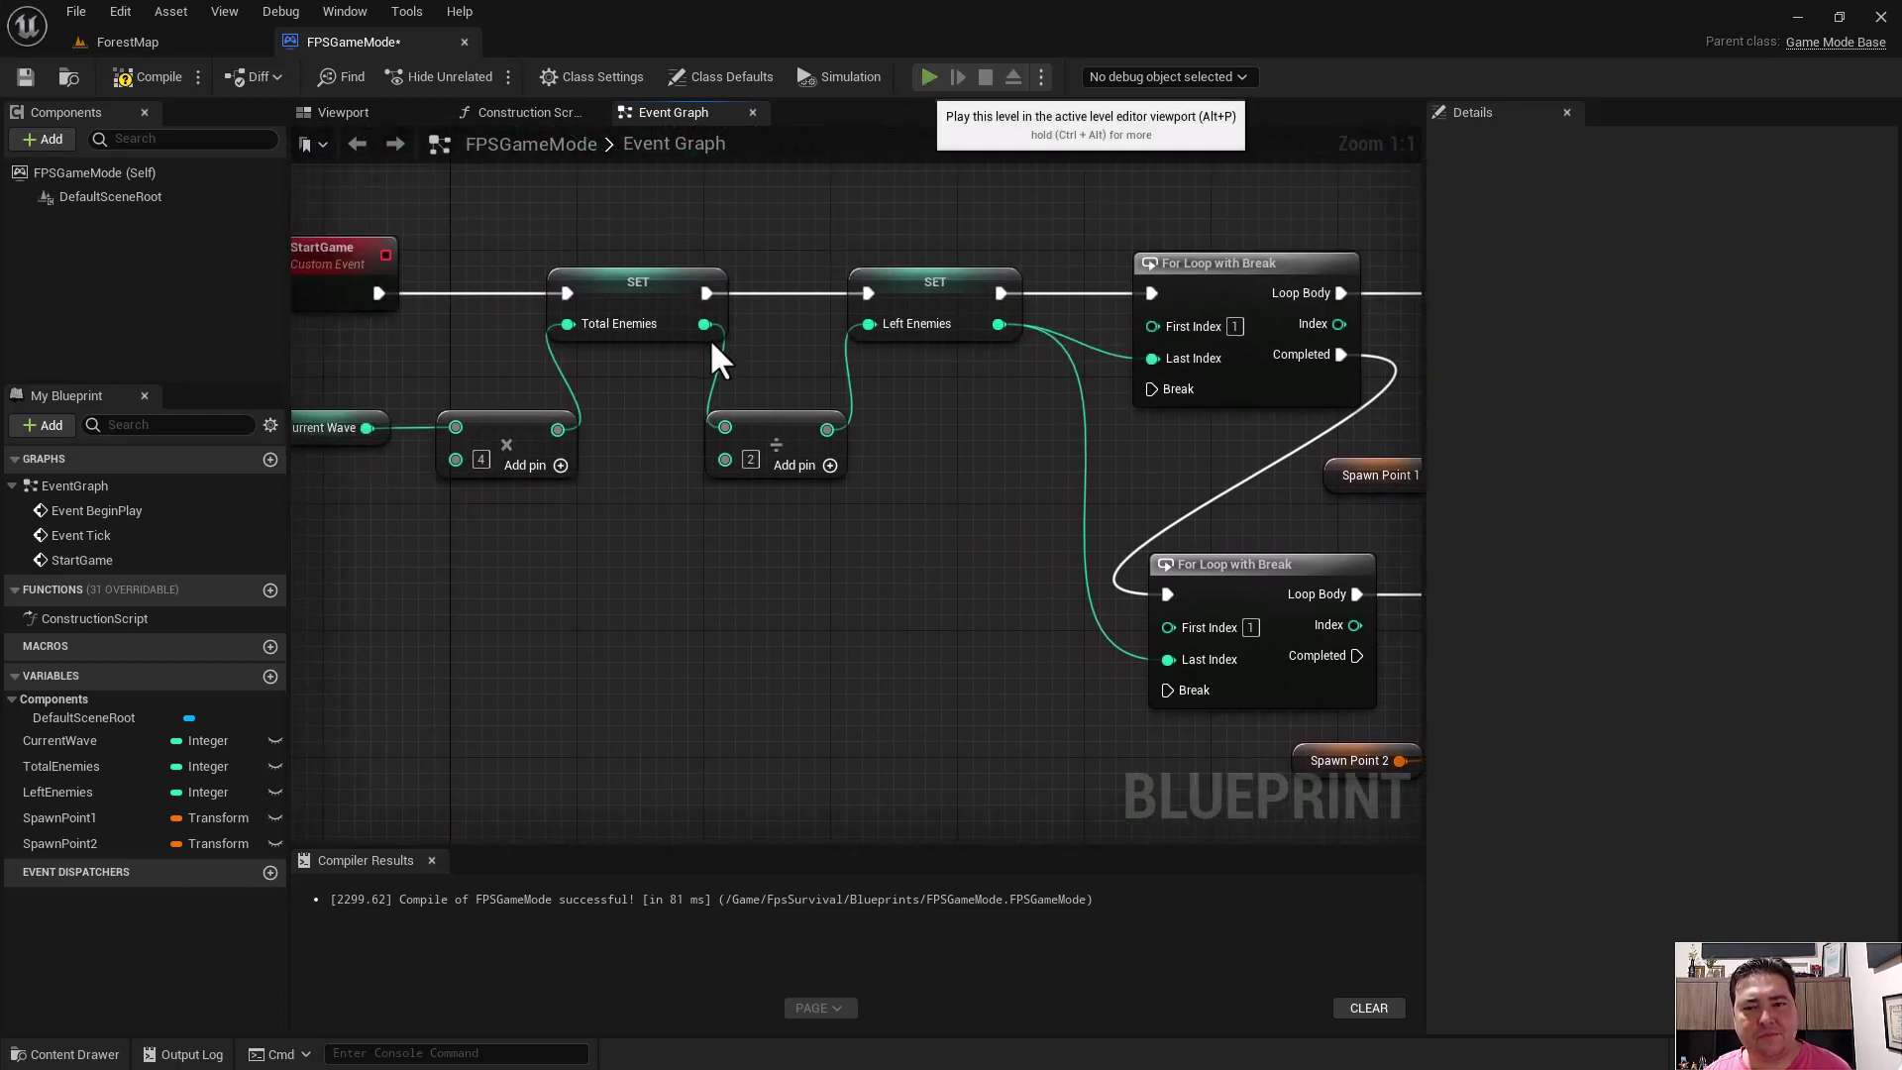
- Playtest the updated game mode in a preview window, then stop it
key(alt+p)
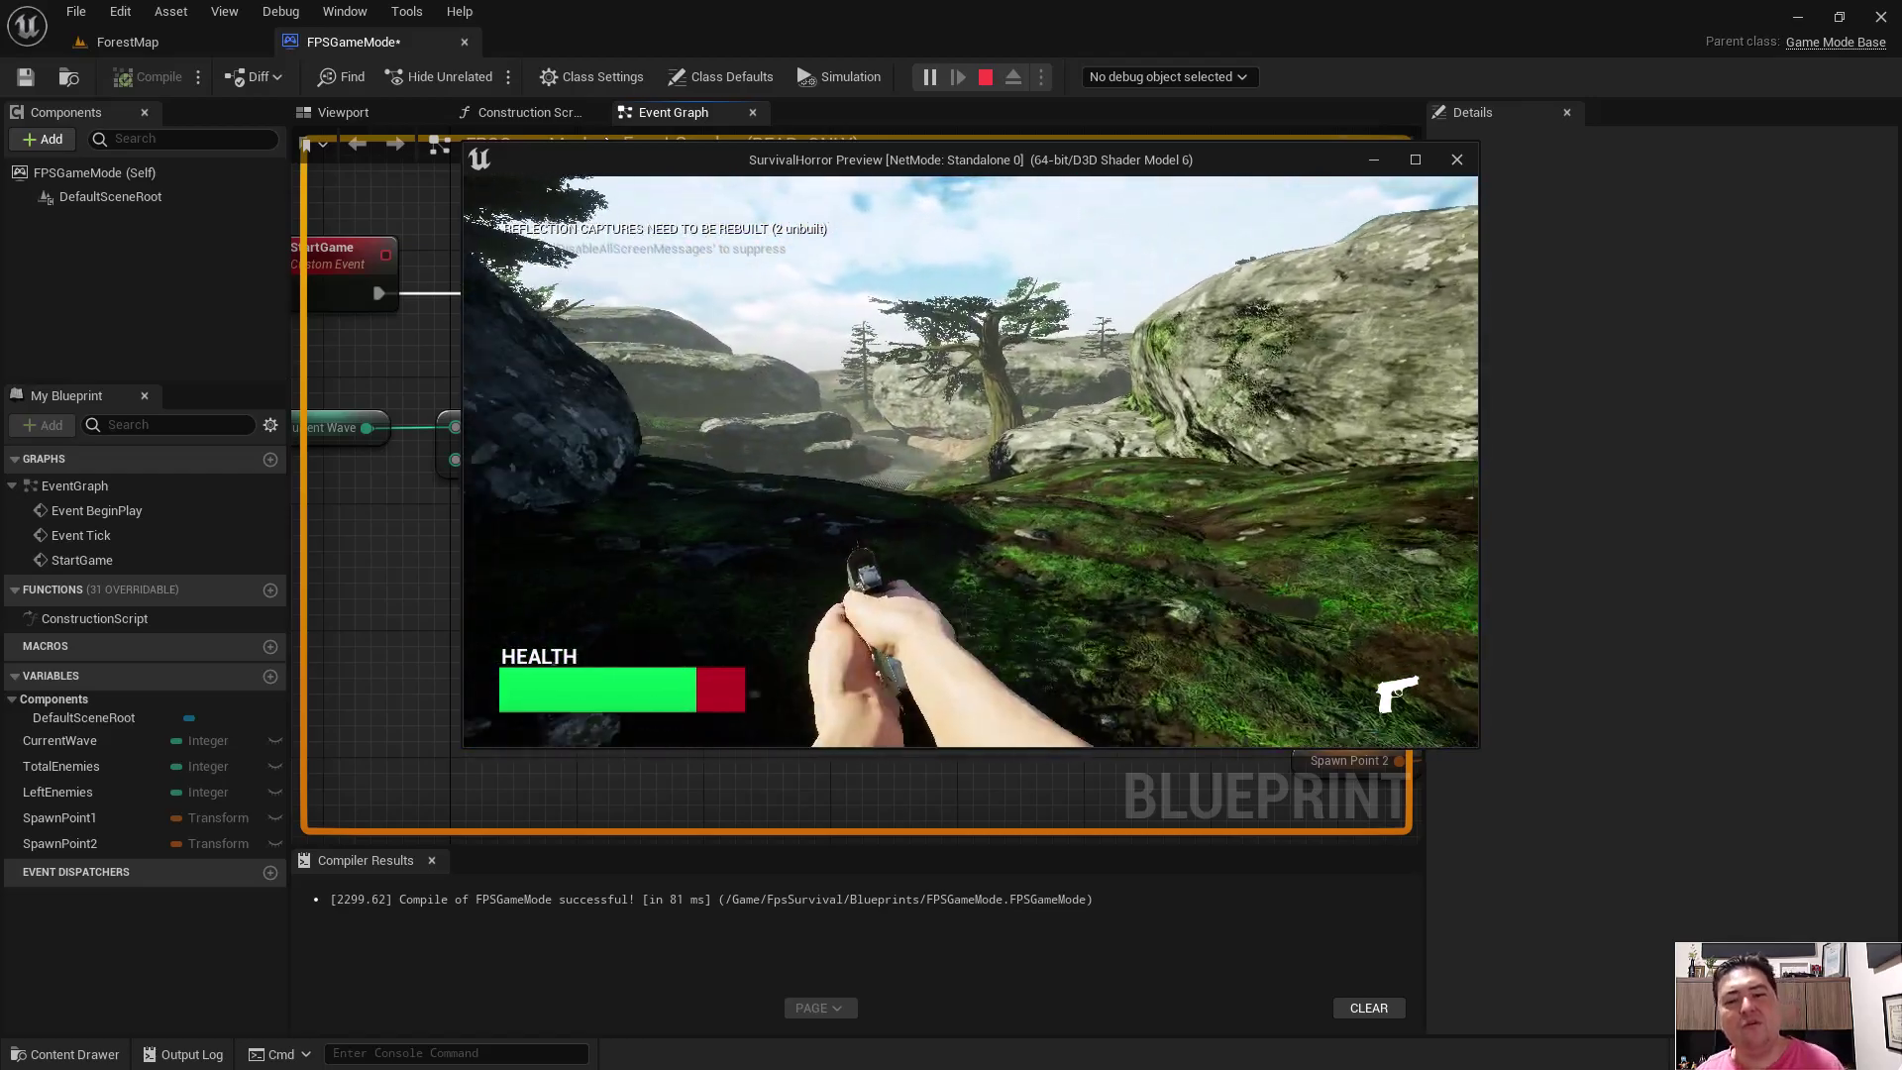
key(Escape)
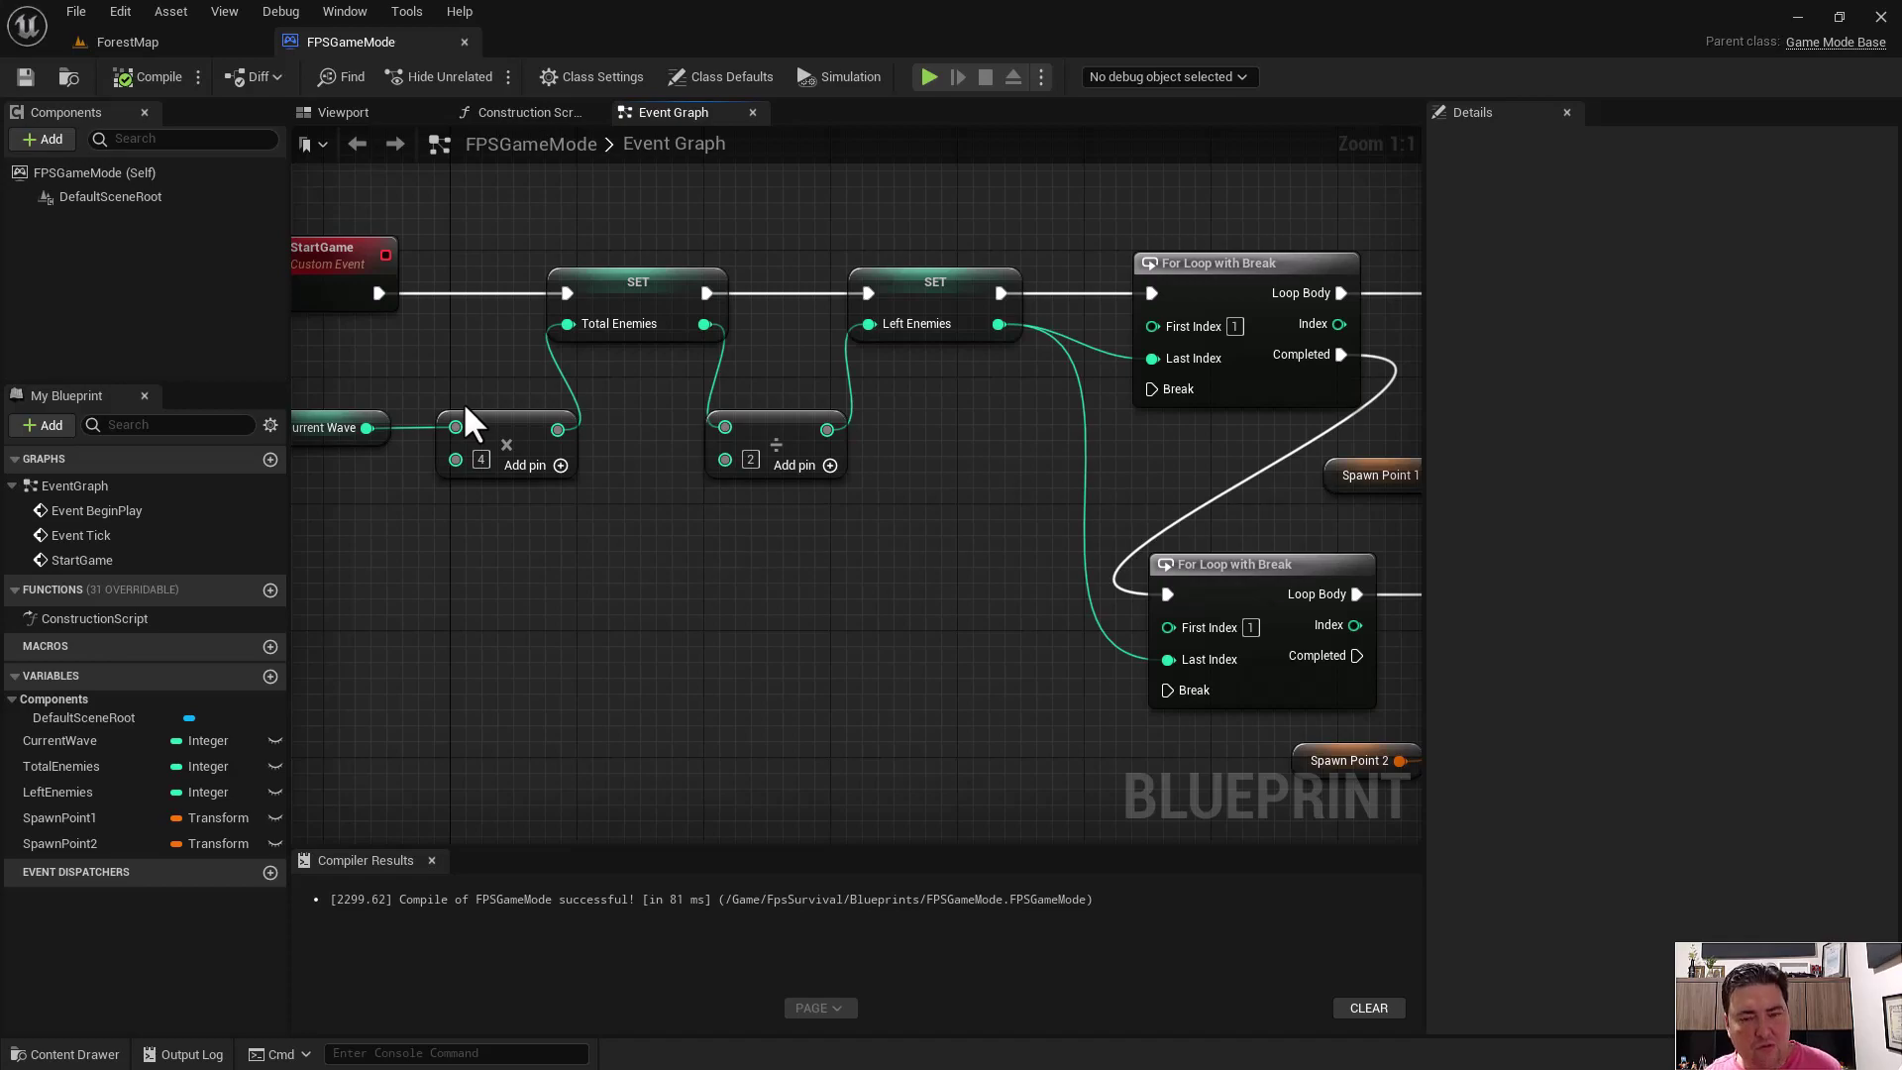
- Pull the ForestMap camera back over the forest, then bring FPSGameMode's StartGame node into view
click(115, 44)
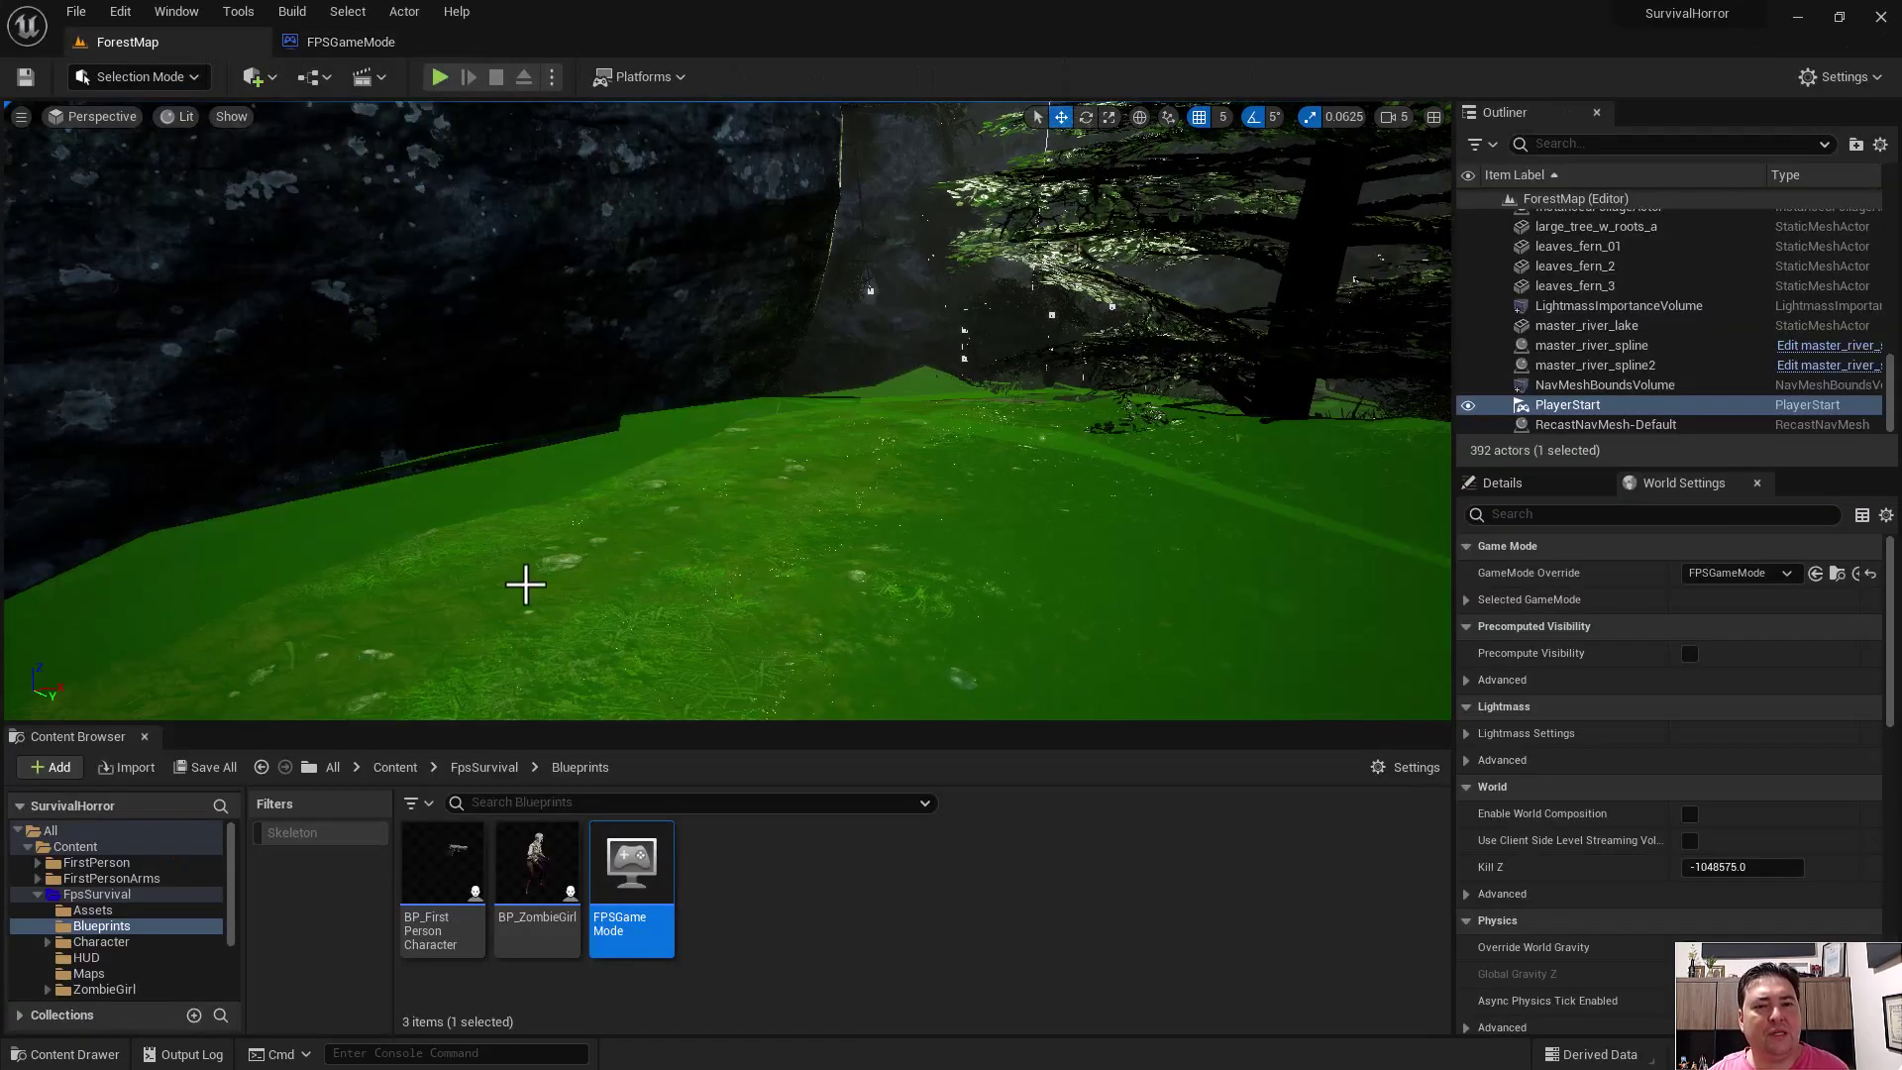
right_drag(860, 428, 892, 474)
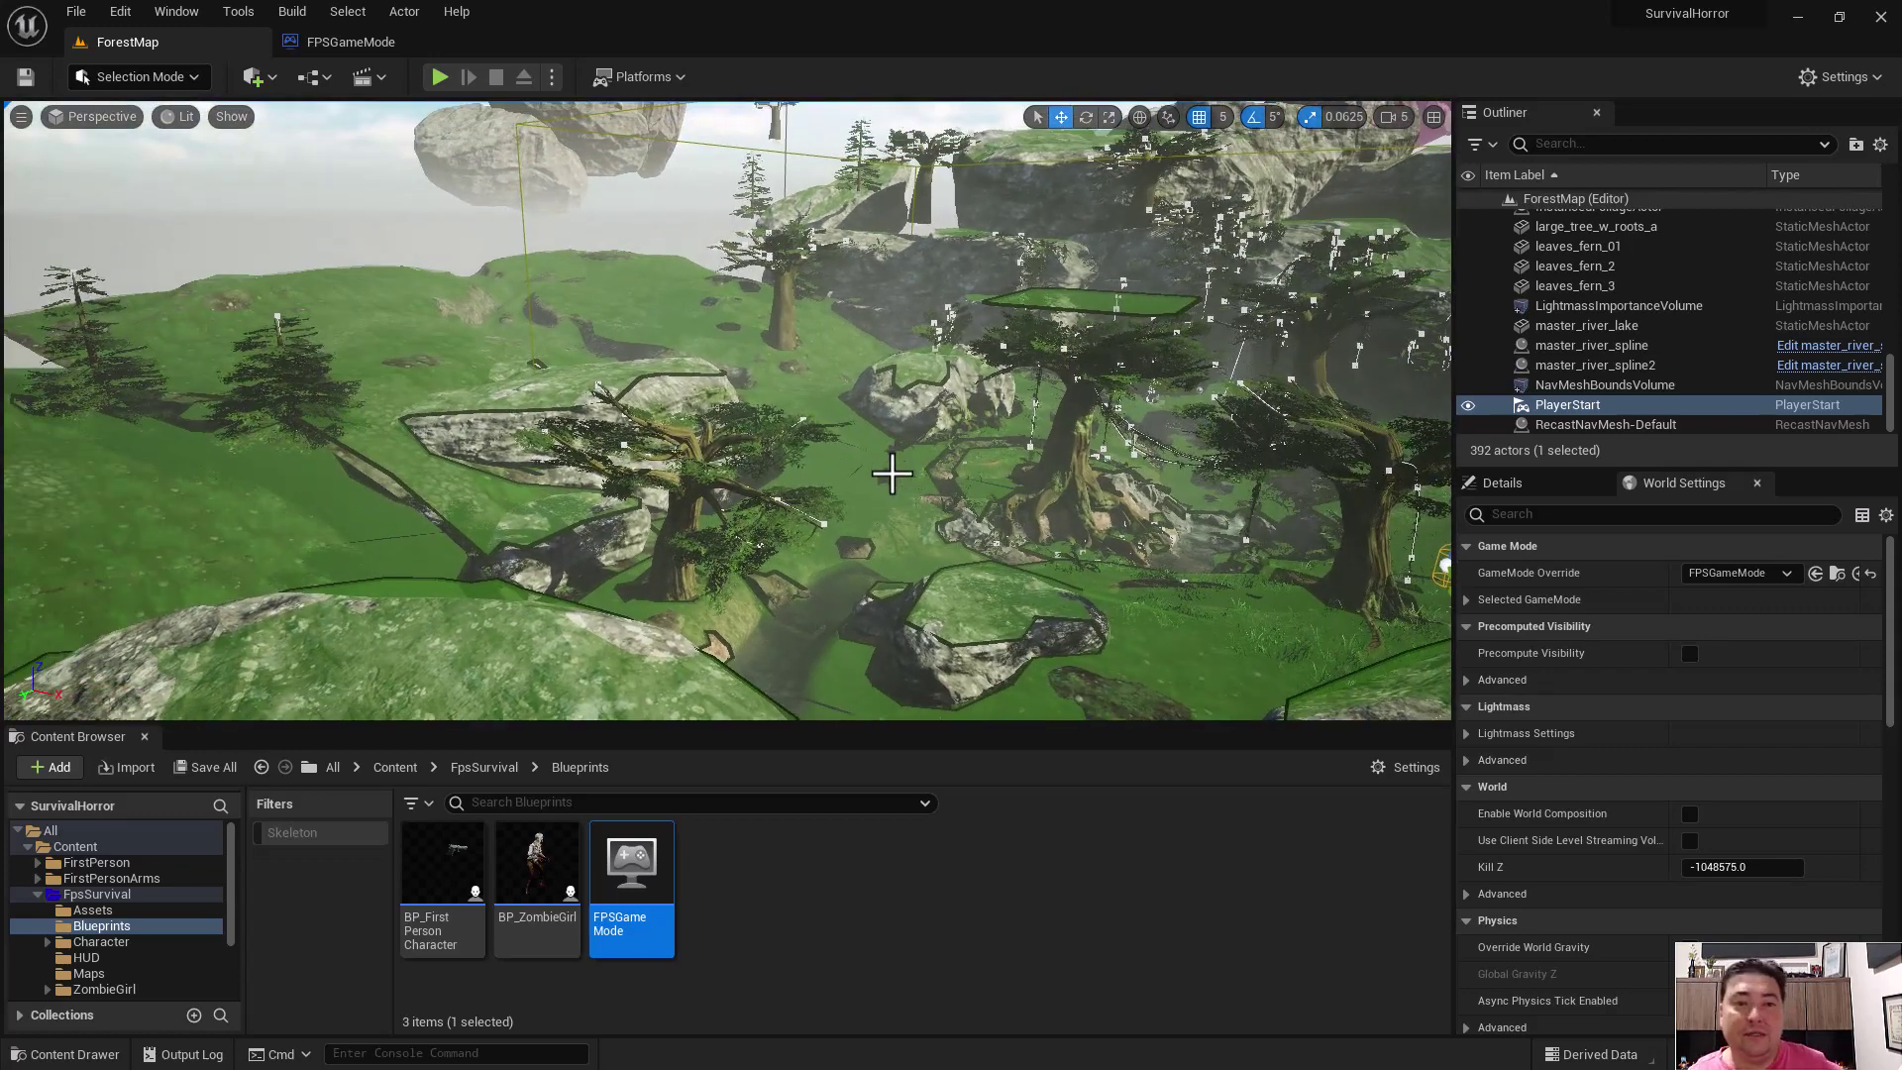
click(327, 35)
right_drag(525, 583, 611, 606)
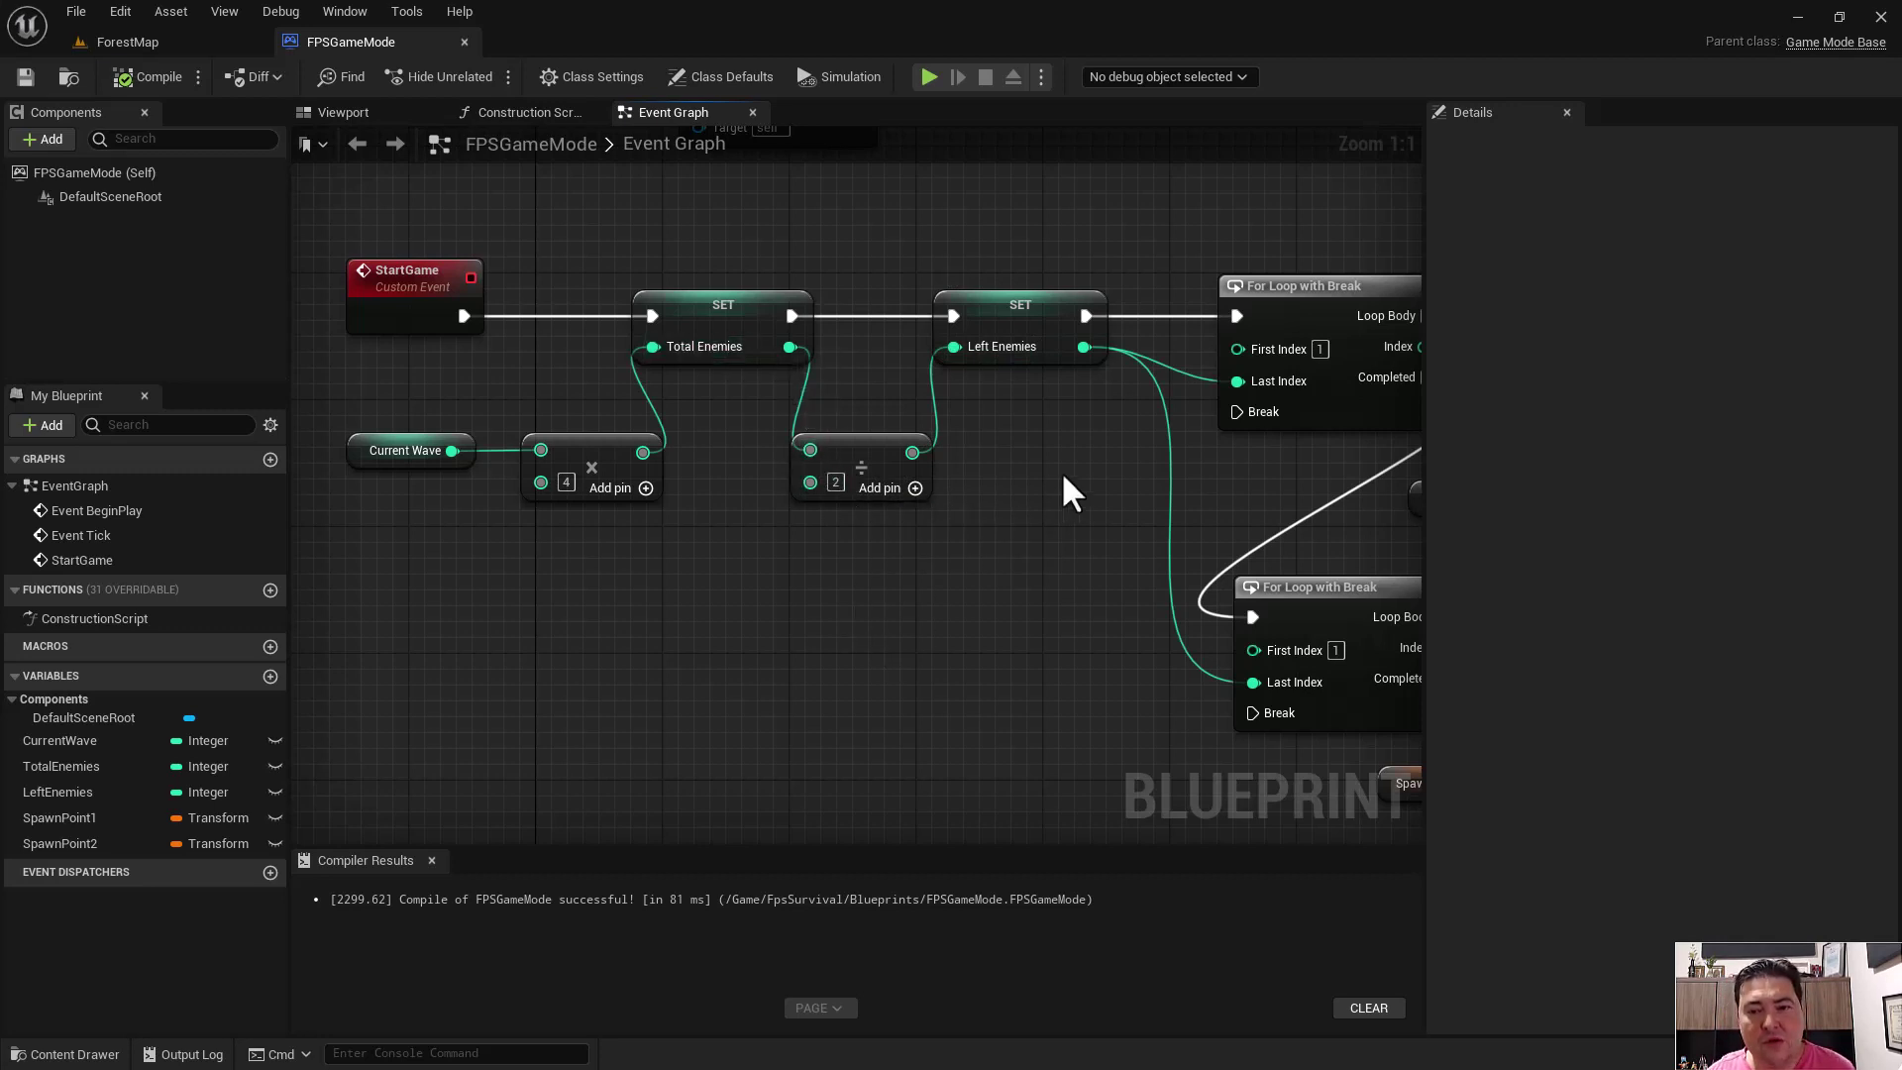
right_drag(1105, 542, 854, 387)
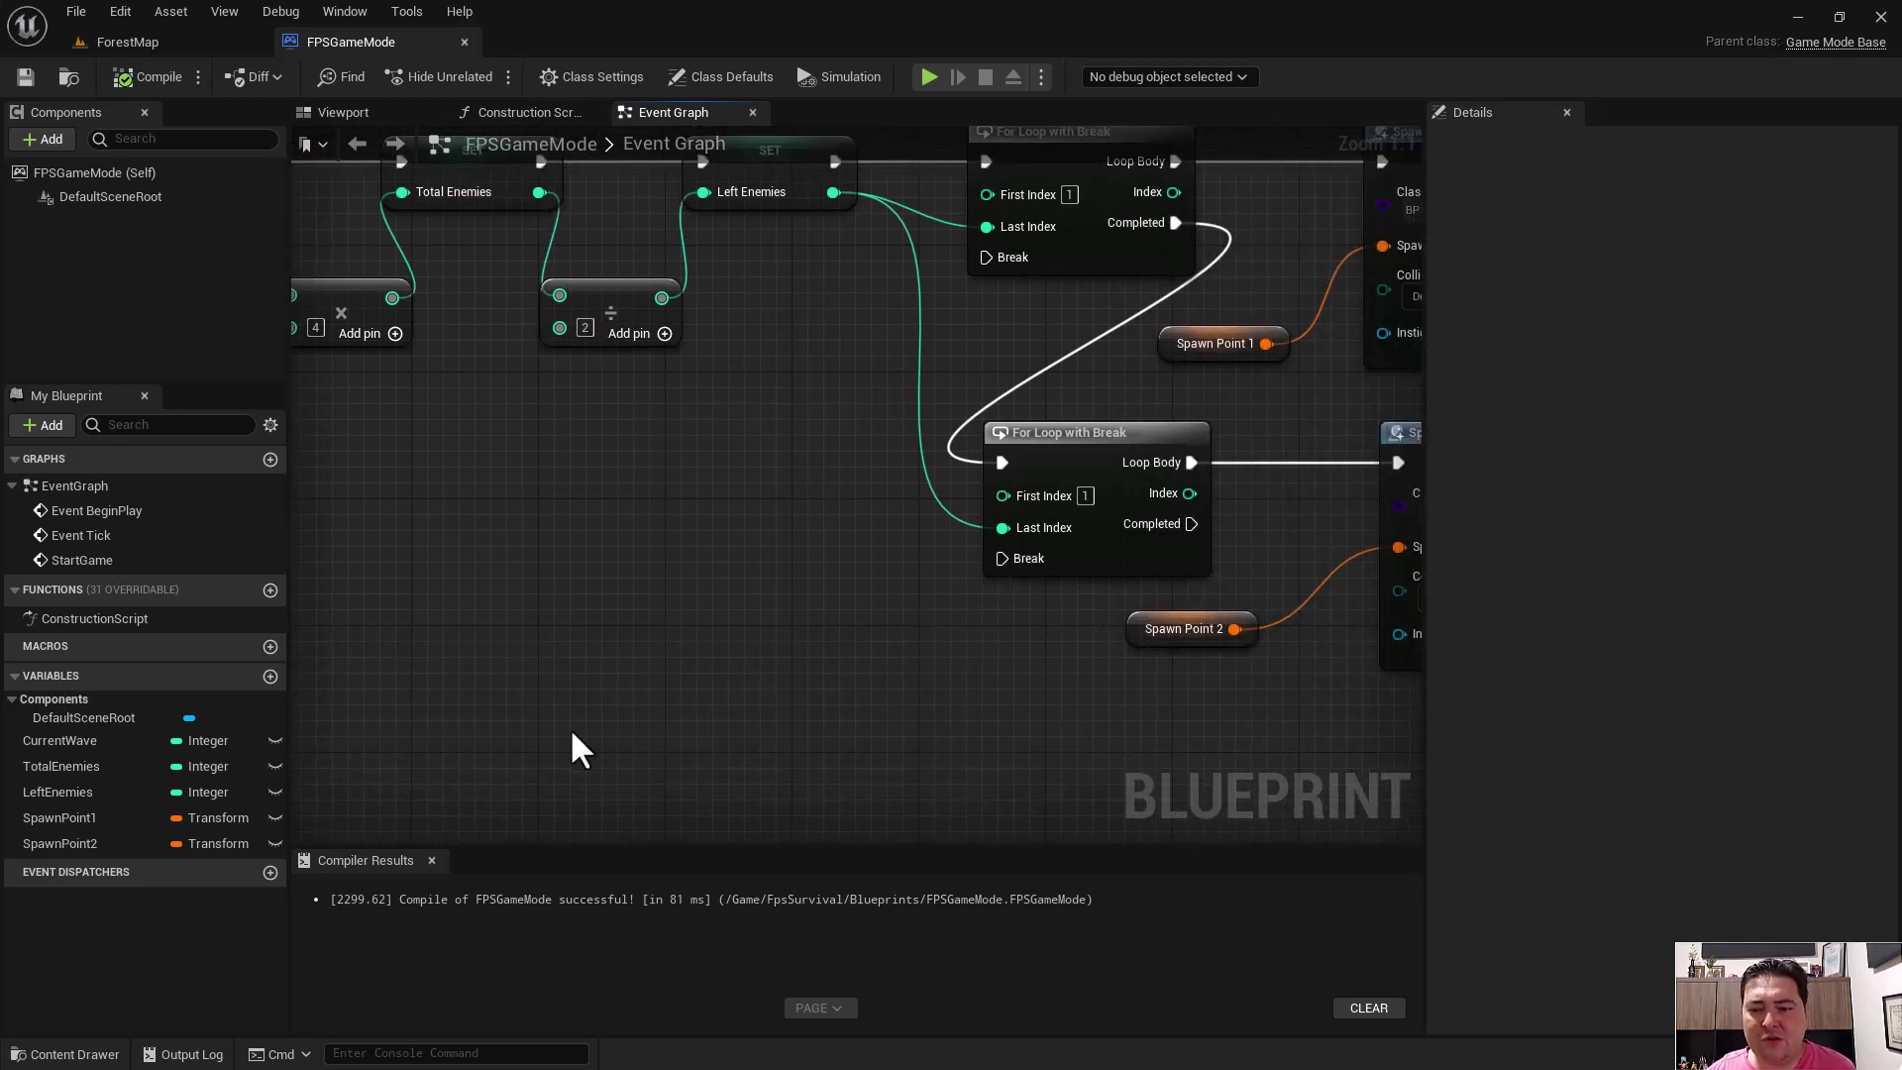
right_drag(908, 679, 798, 546)
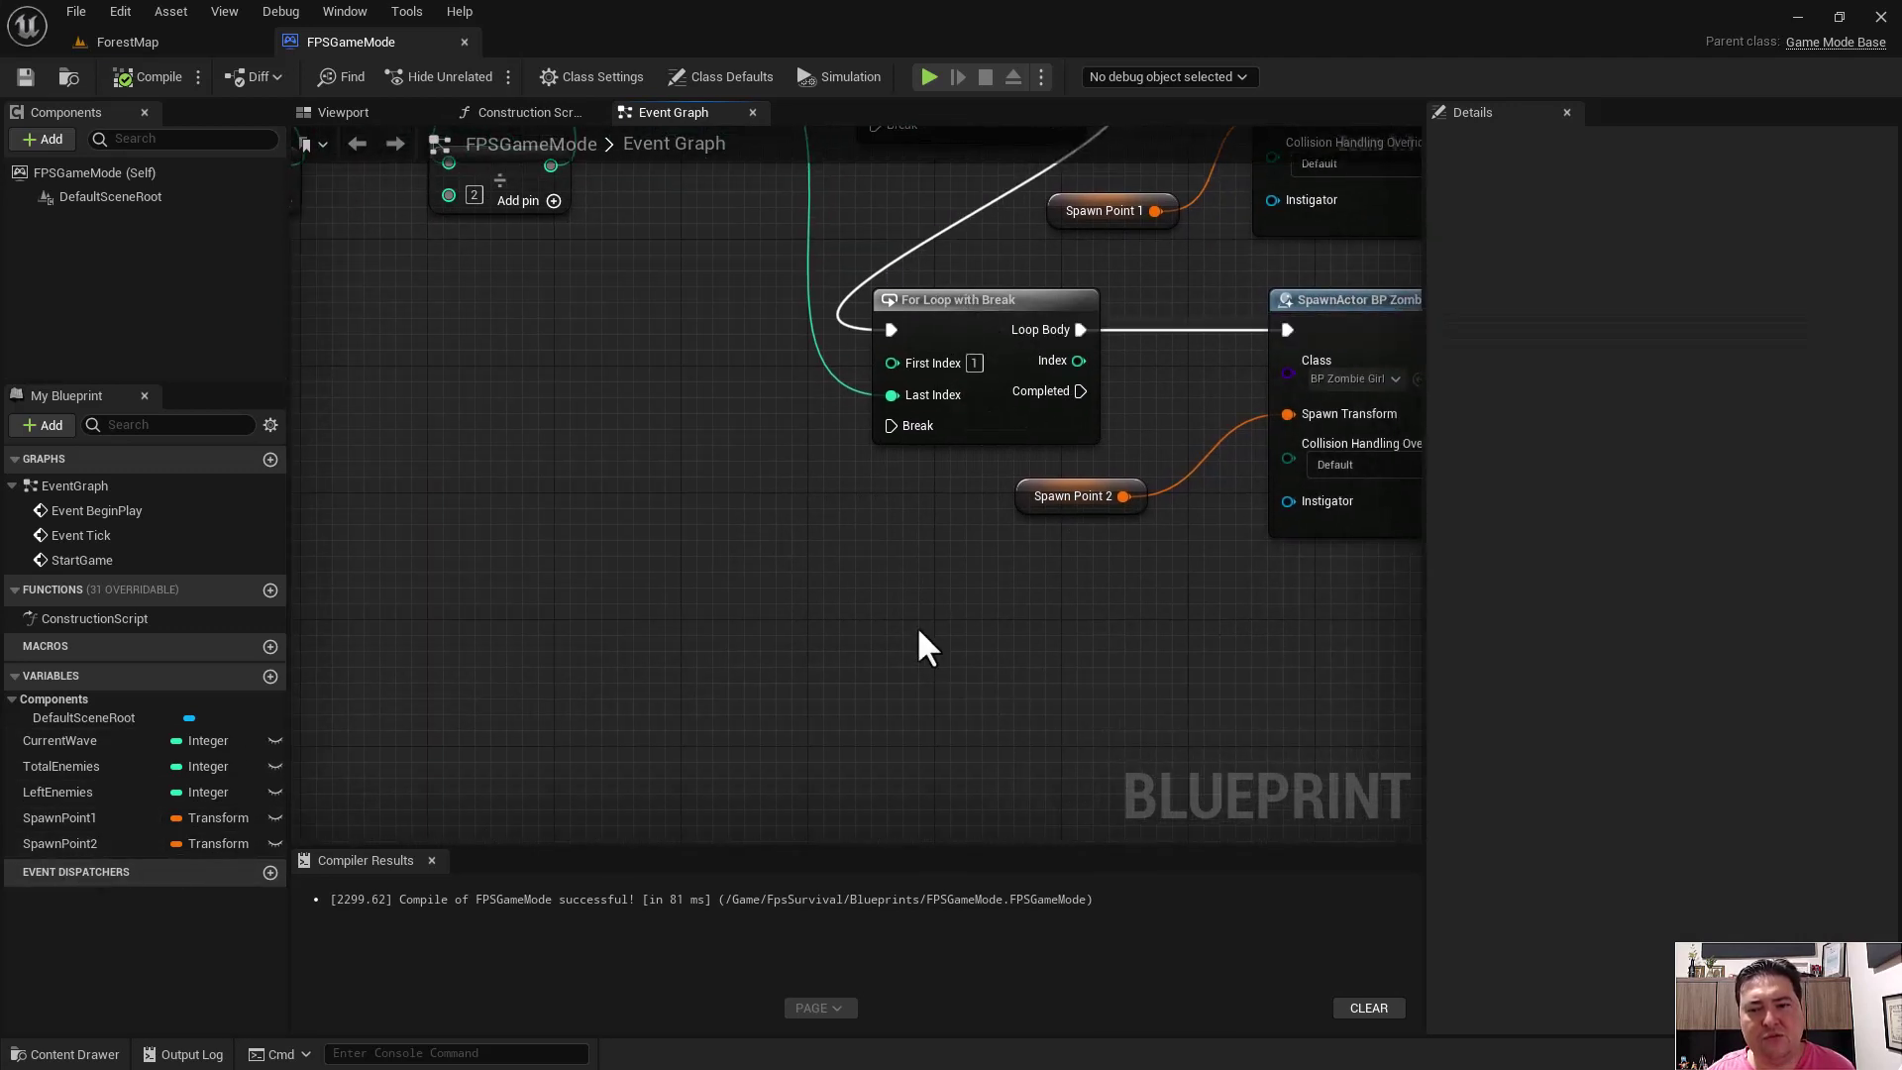
right_drag(917, 646, 1050, 905)
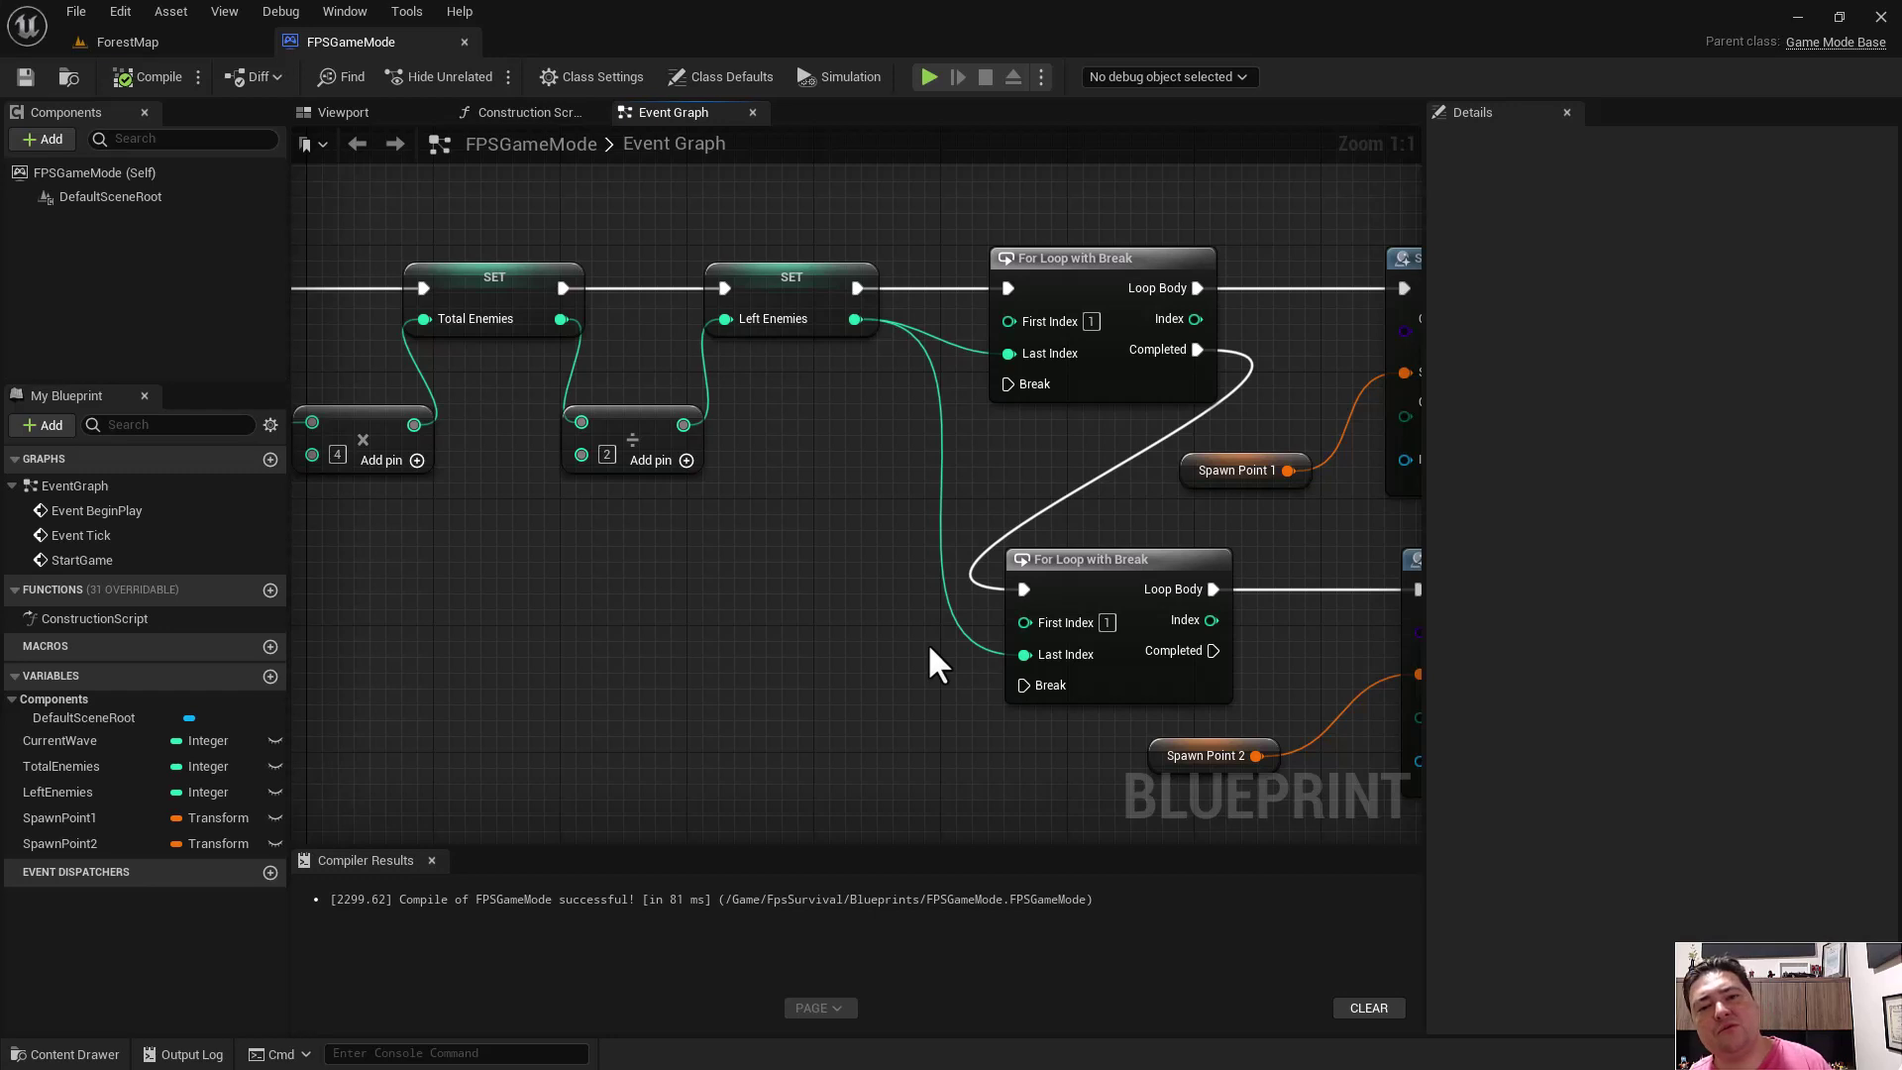